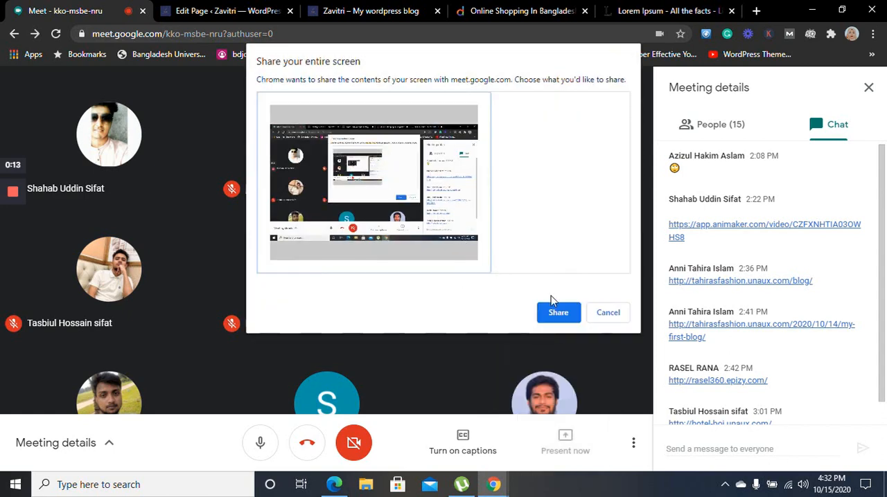
Share the entire screen in the meeting and switch to the WordPress page editor
click(563, 313)
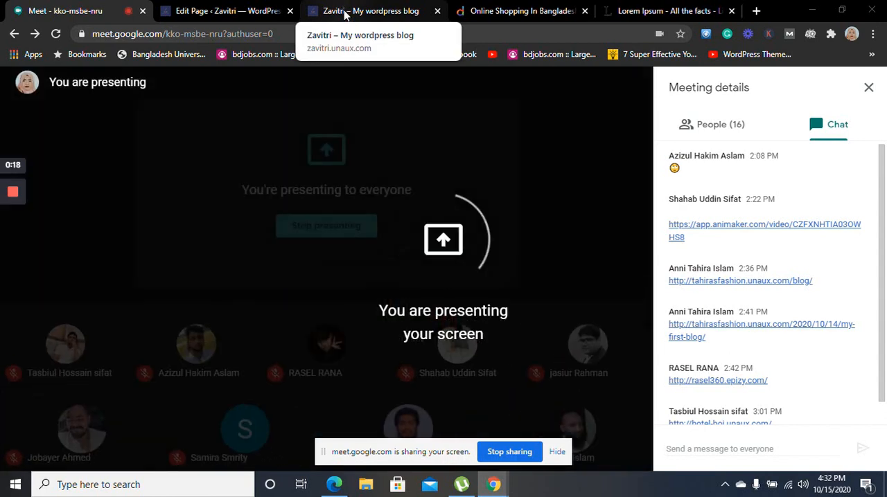
click(241, 17)
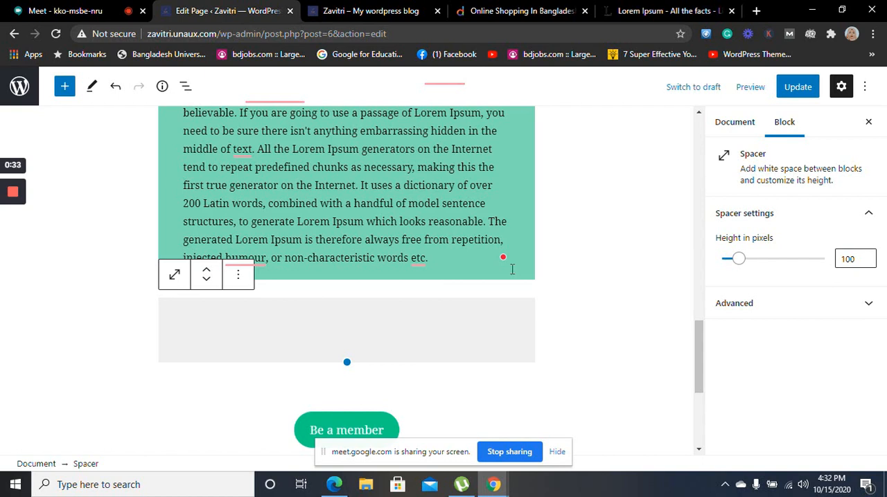
click(451, 221)
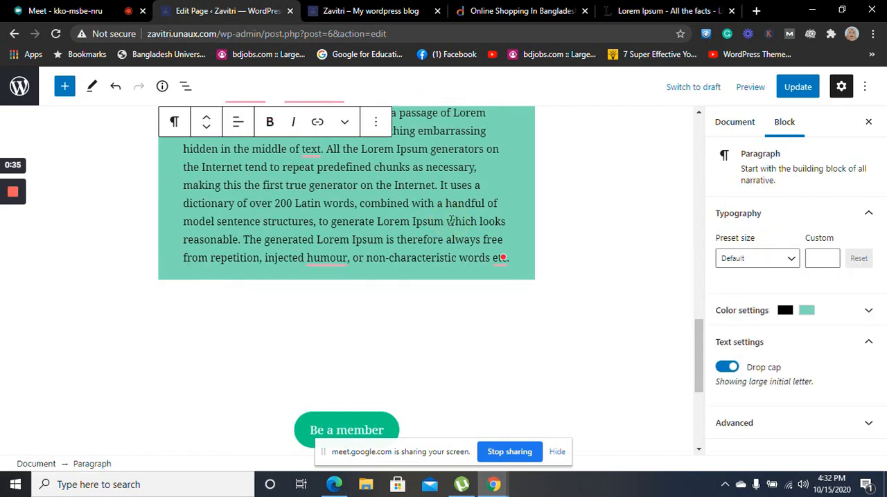
click(373, 431)
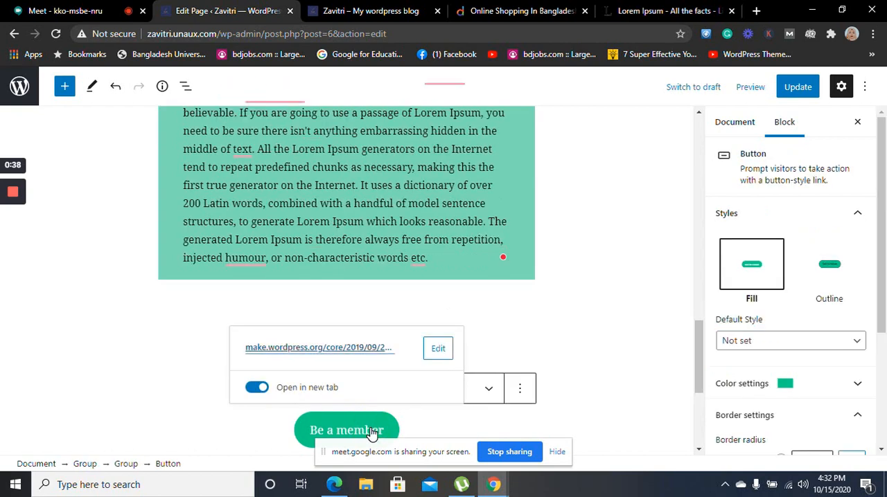
click(569, 330)
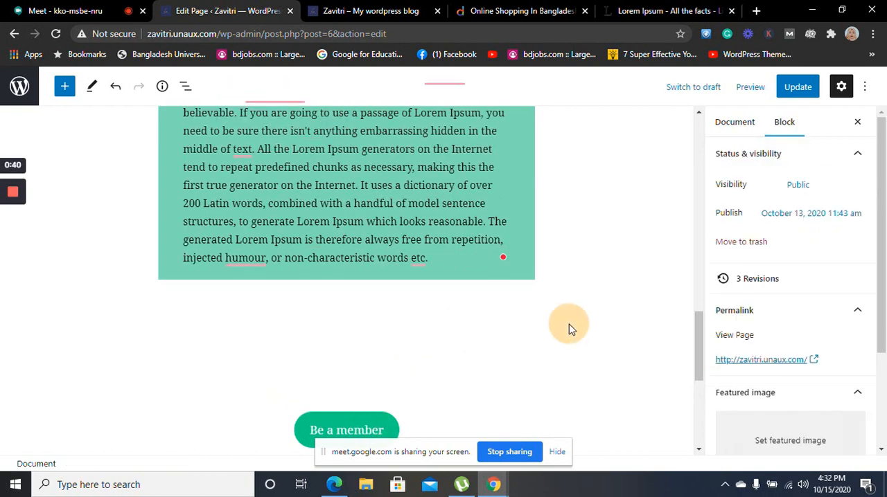
click(440, 314)
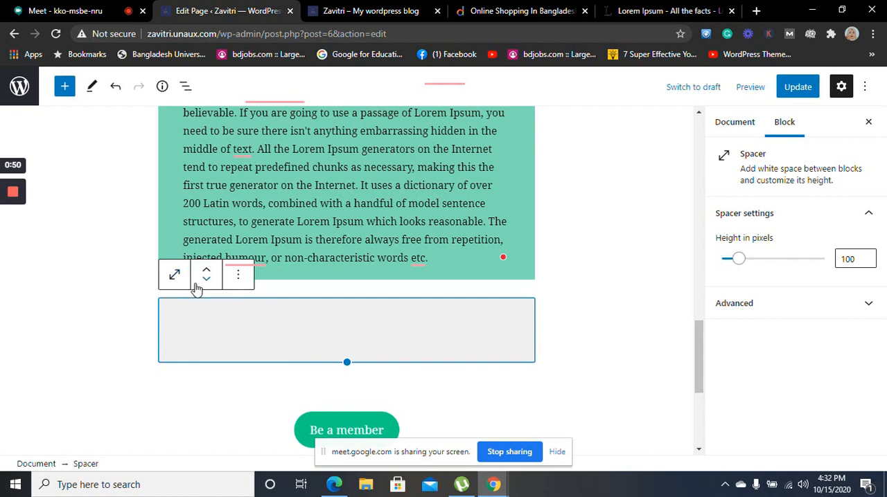
Reload the site preview to check how the "Be a member" button looks, and return to the page editor
click(385, 10)
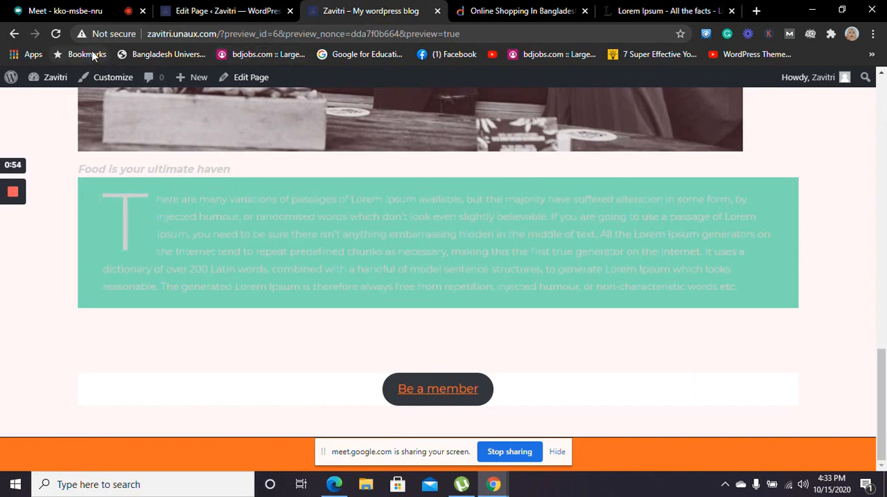
click(56, 33)
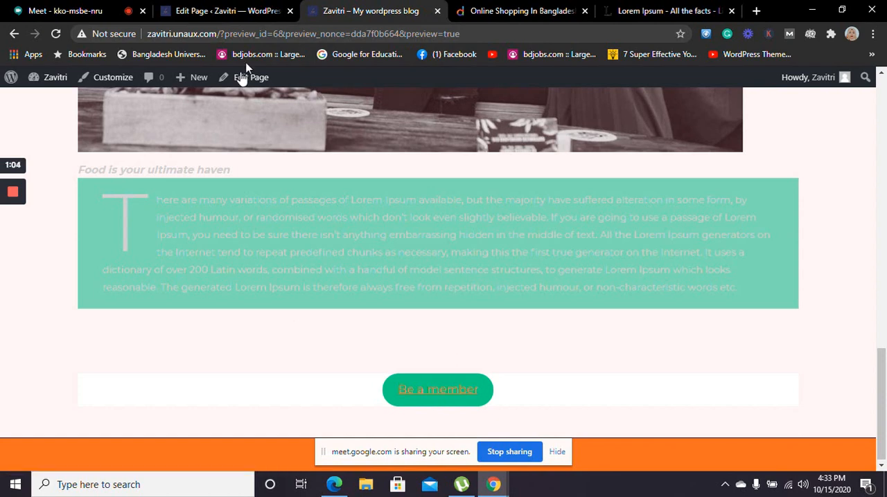
click(195, 9)
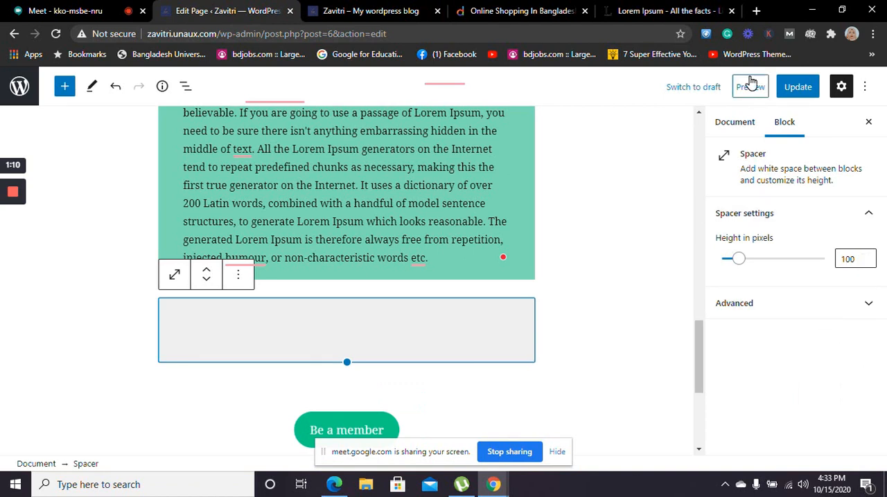
Examine the page's document settings from visibility down to discussion, and the "Be a member" button's block settings
click(740, 123)
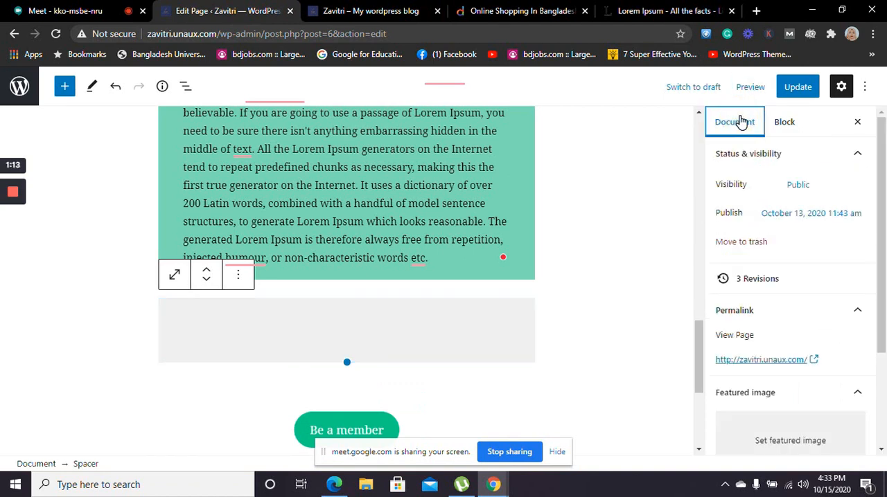
click(345, 433)
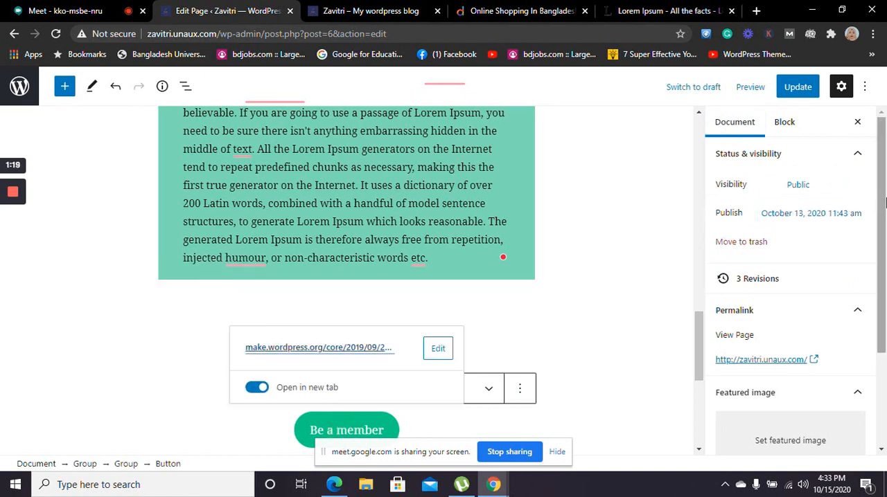
drag(884, 201, 885, 322)
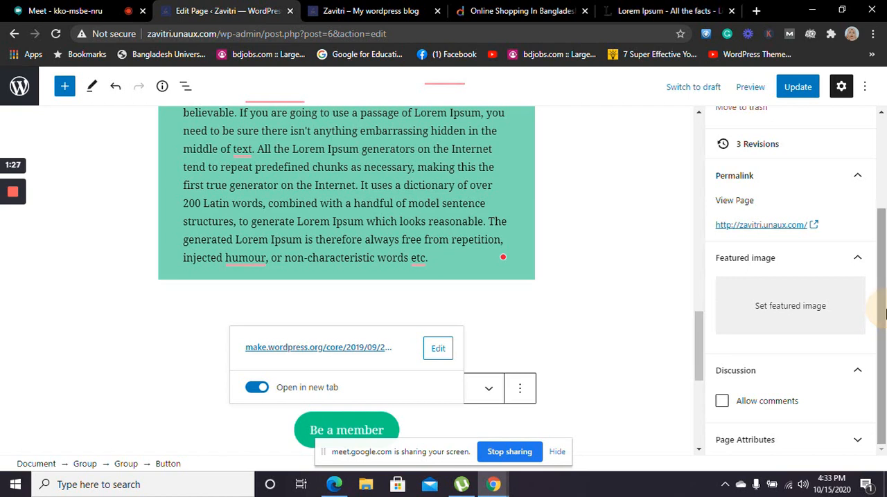
click(390, 434)
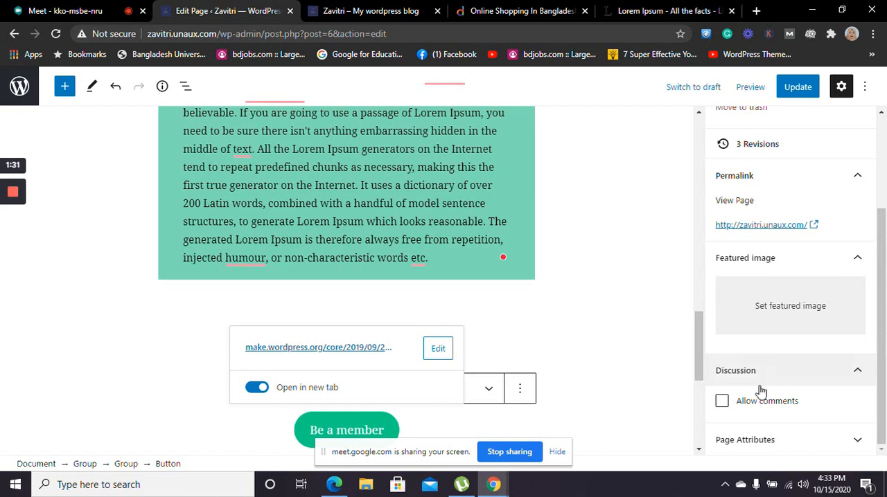
drag(885, 281, 886, 179)
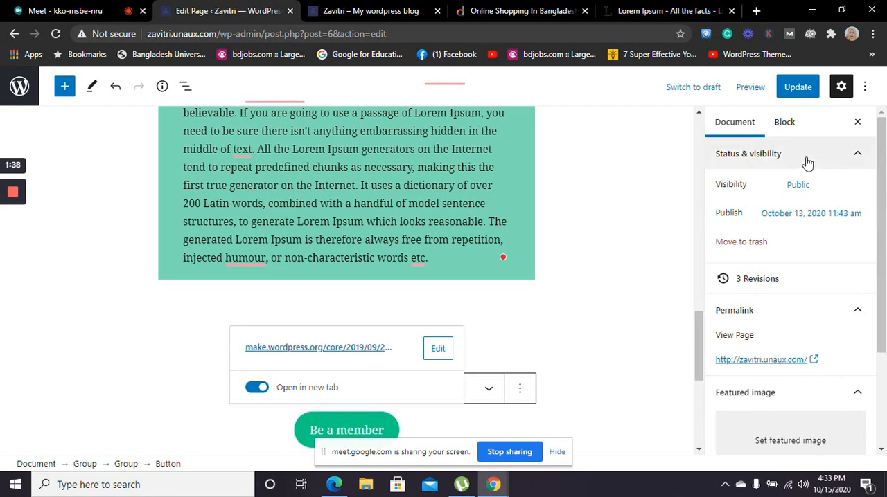
click(785, 123)
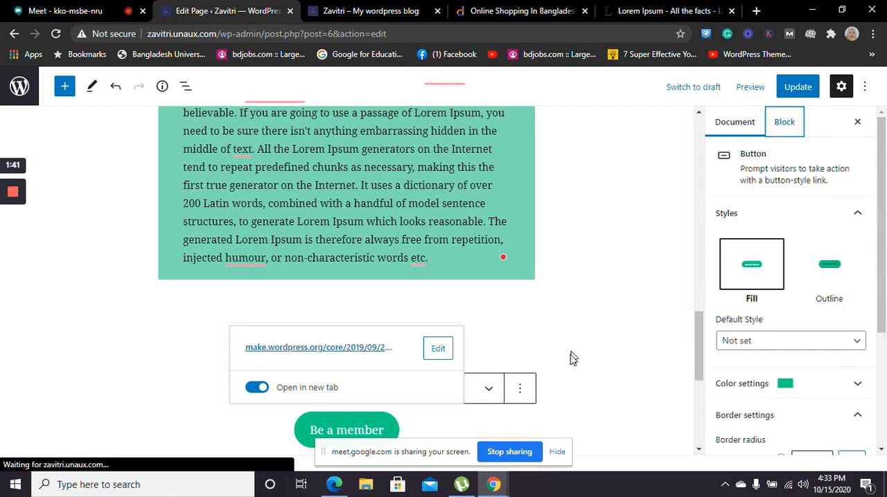
click(595, 345)
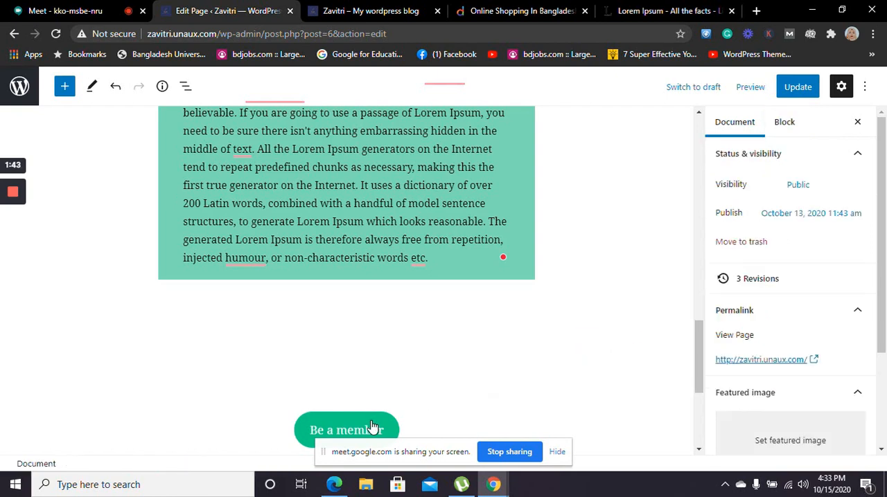
Turn off opening the "Be a member" button's link in a new tab
click(302, 434)
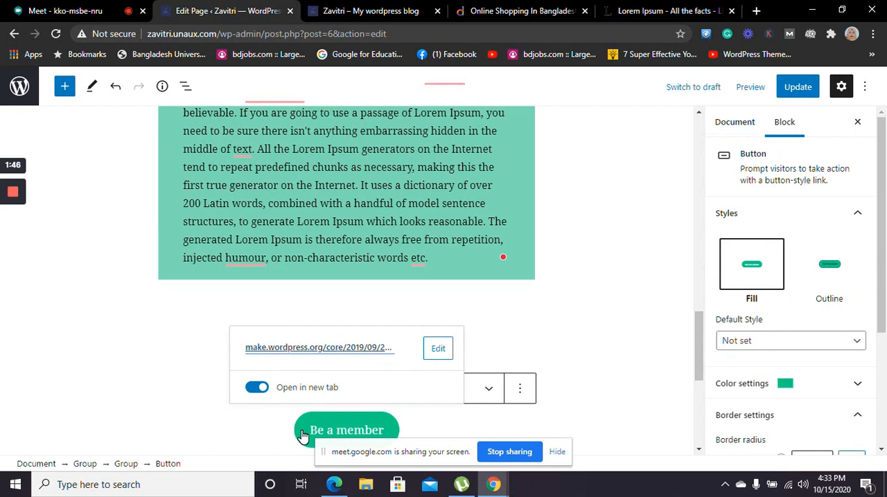
click(406, 338)
click(342, 431)
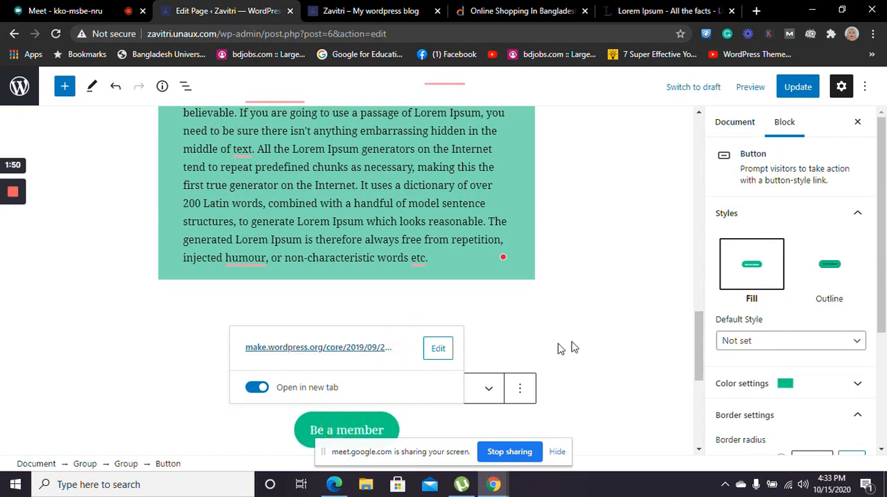
click(600, 342)
click(362, 426)
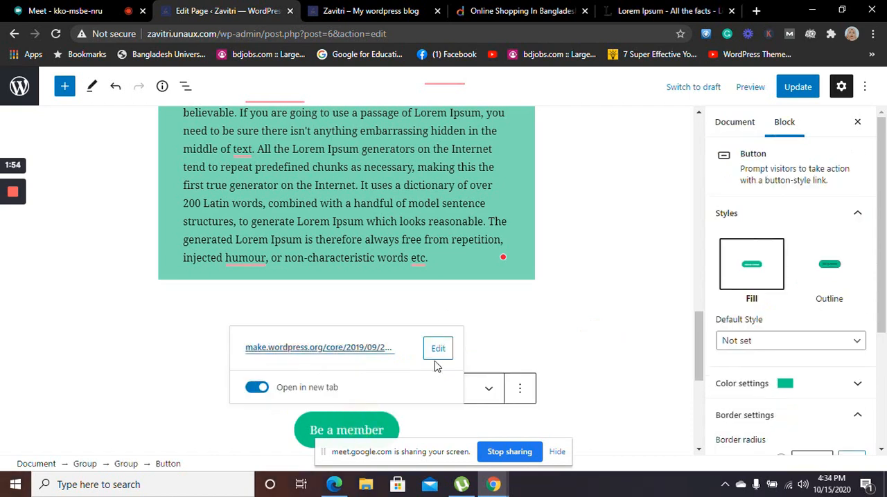
click(257, 389)
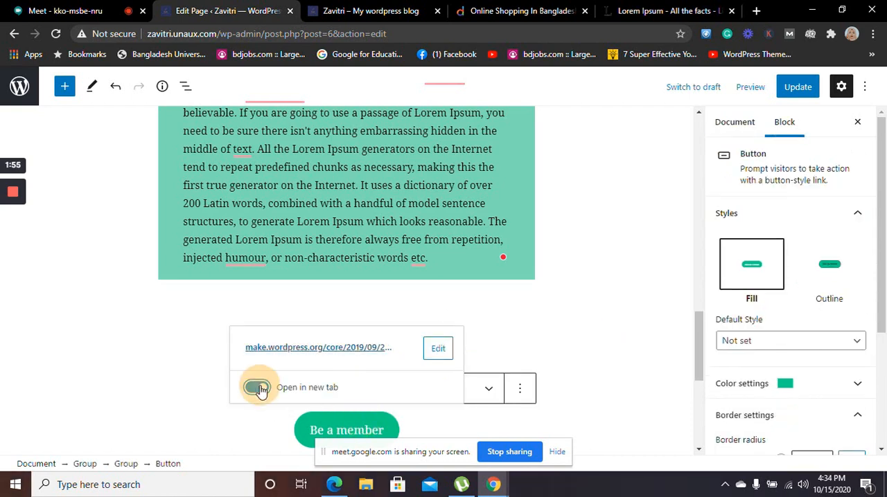
Try to clear the link URL of the "Be a member" button
click(434, 350)
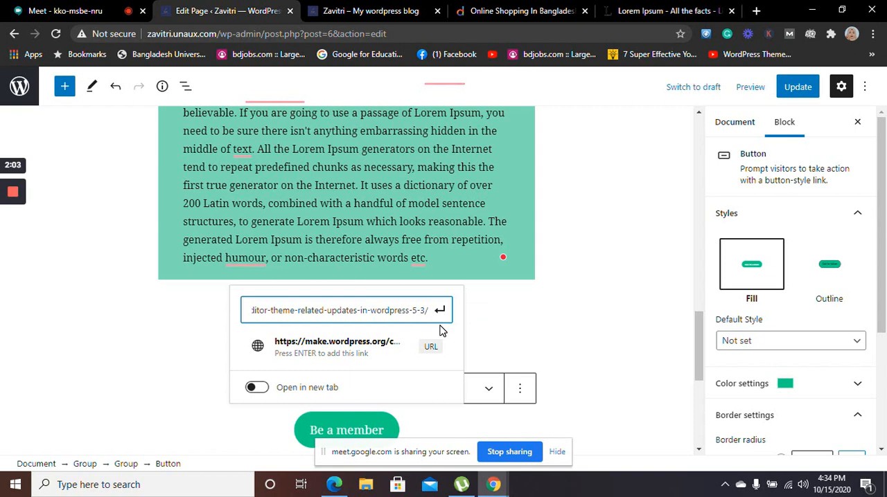
key(BackSpace)
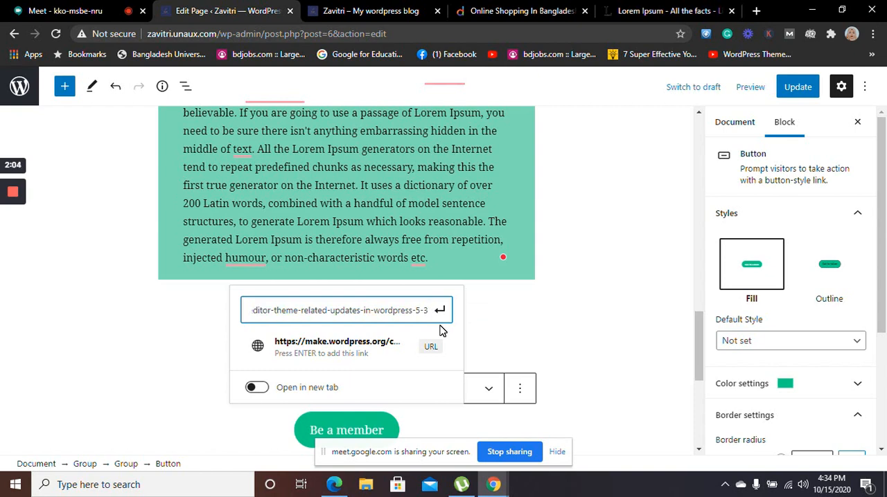
key(BackSpace)
key(BackSpace)
key(BackSpace)
key(BackSpace)
key(BackSpace)
key(BackSpace)
key(BackSpace)
key(BackSpace)
key(BackSpace)
key(BackSpace)
key(BackSpace)
key(BackSpace)
key(BackSpace)
key(BackSpace)
key(BackSpace)
key(BackSpace)
key(BackSpace)
key(BackSpace)
key(BackSpace)
key(BackSpace)
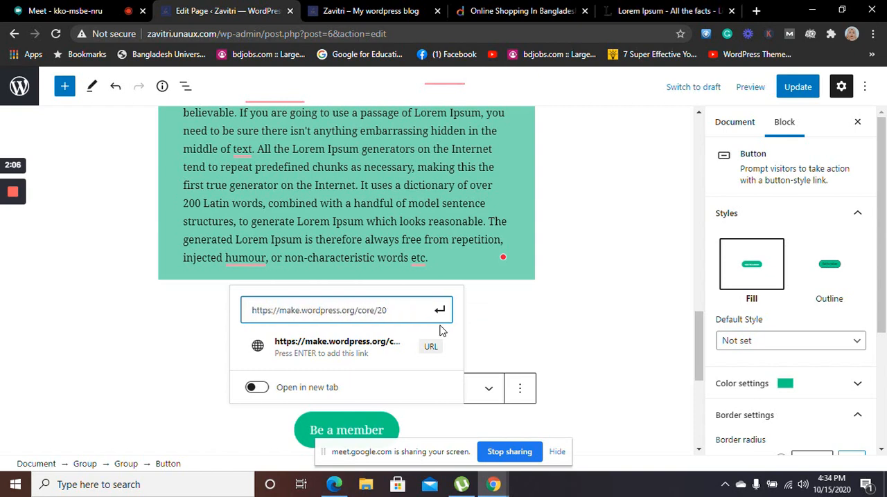
key(BackSpace)
key(BackSpace)
key(BackSpace)
key(BackSpace)
key(BackSpace)
key(BackSpace)
key(BackSpace)
key(BackSpace)
key(BackSpace)
key(BackSpace)
key(BackSpace)
key(BackSpace)
key(BackSpace)
key(BackSpace)
key(BackSpace)
key(BackSpace)
key(BackSpace)
key(BackSpace)
key(BackSpace)
key(BackSpace)
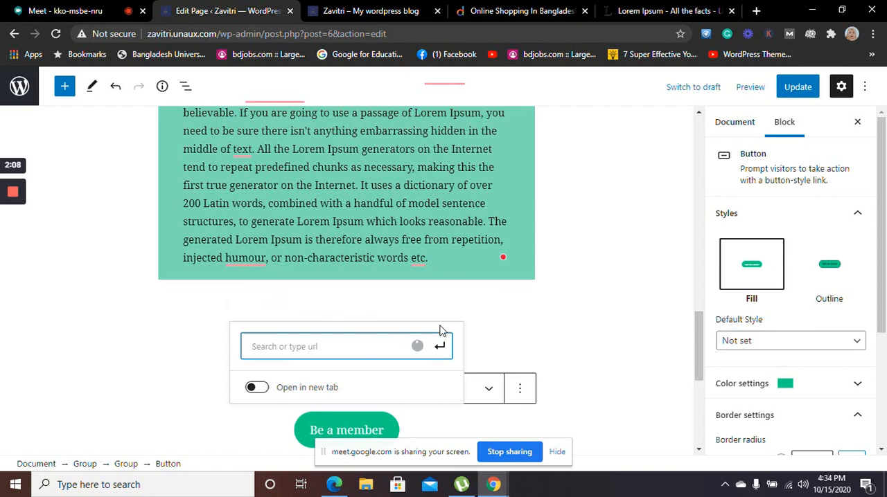
click(504, 330)
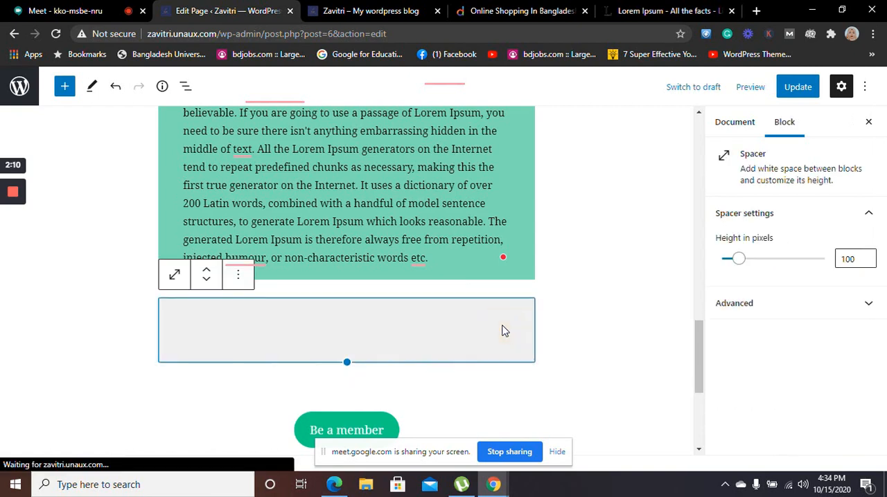
Examine the "Be a member" button's border and link settings and its additional text formatting options
click(361, 428)
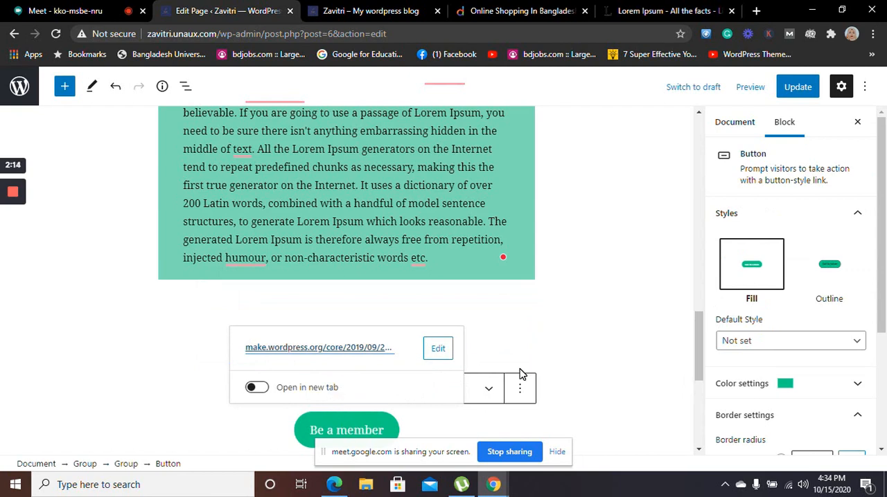
scroll(885, 169, down, 2)
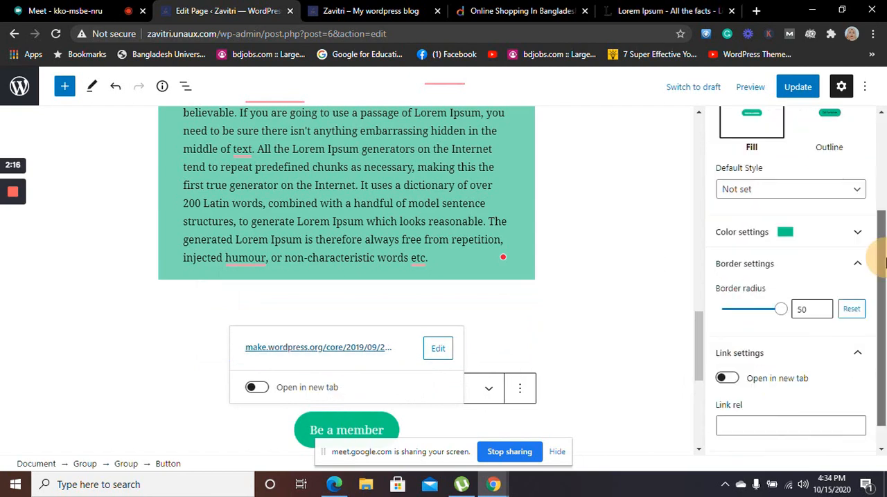
drag(700, 344, 698, 369)
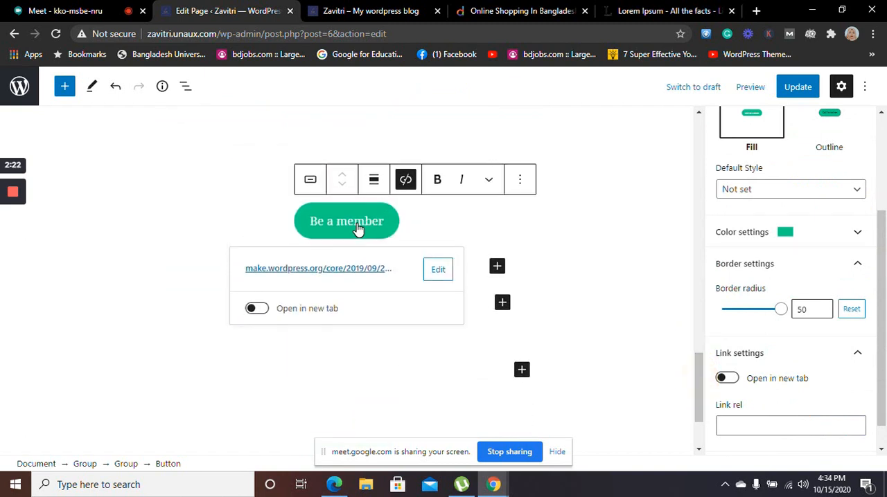
mouse_move(308, 190)
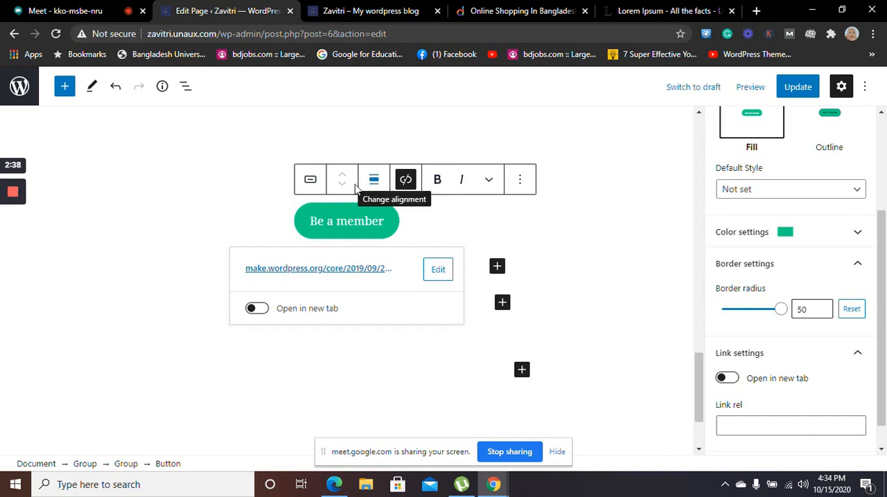
click(488, 182)
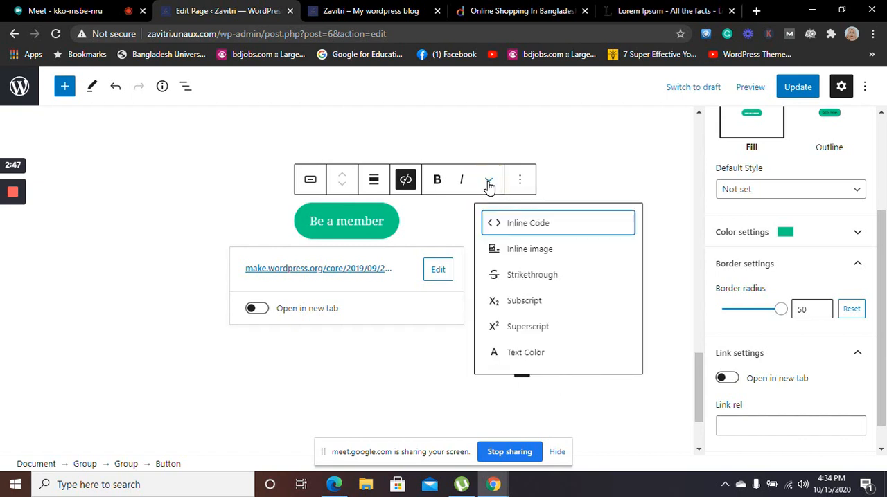
click(489, 183)
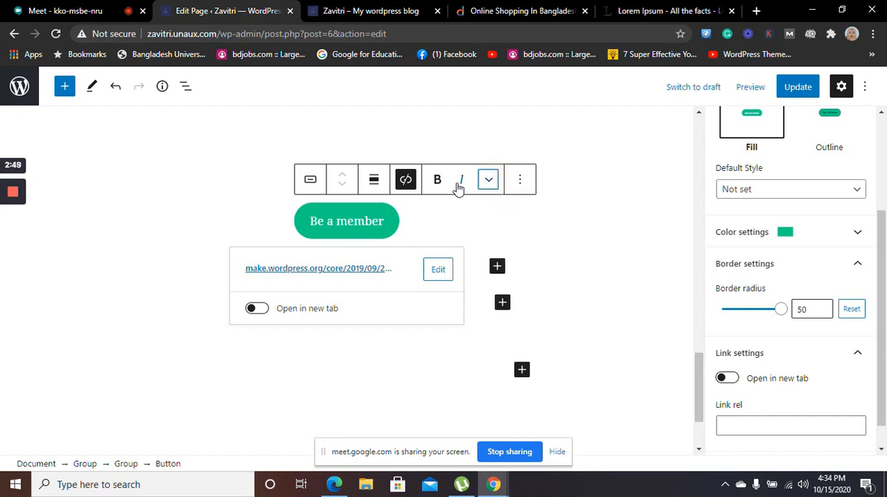
Try transforming the "Be a member" button into a Buttons block, and undo the transformation
click(310, 187)
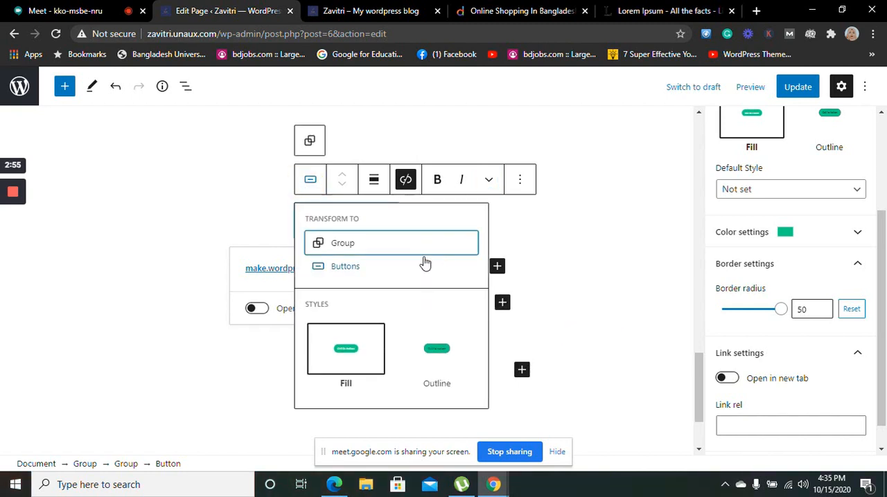
click(333, 274)
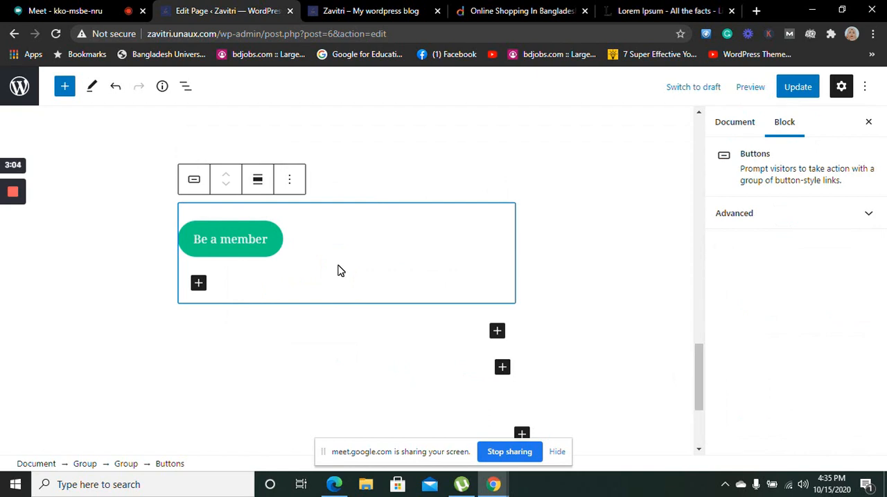
key(ctrl+z)
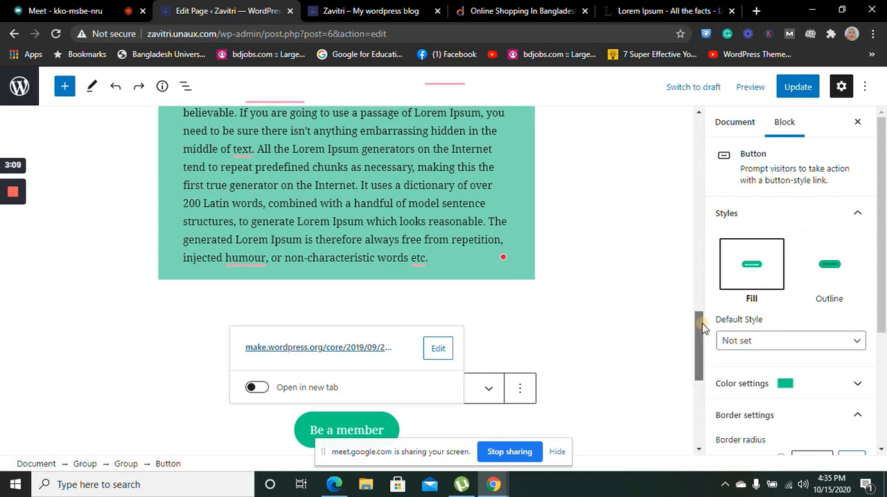
drag(704, 328, 709, 362)
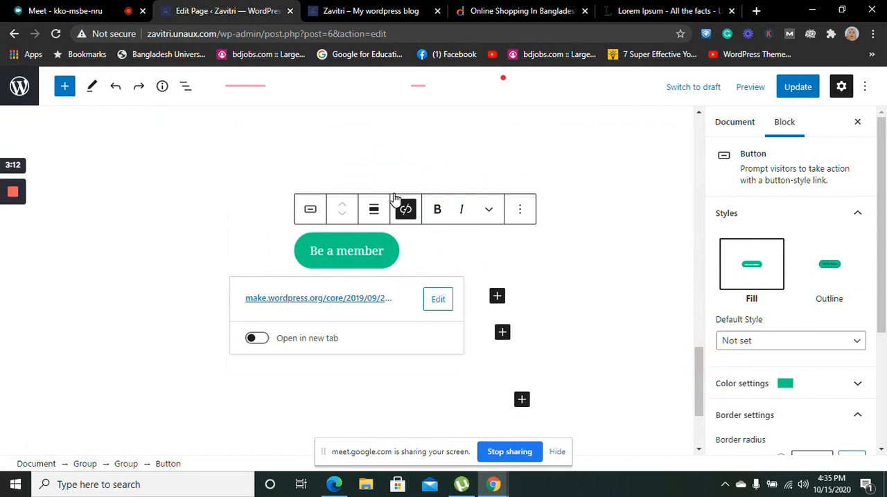
Apply the Outline style to the "Be a member" button and remove its existing link
mouse_move(309, 215)
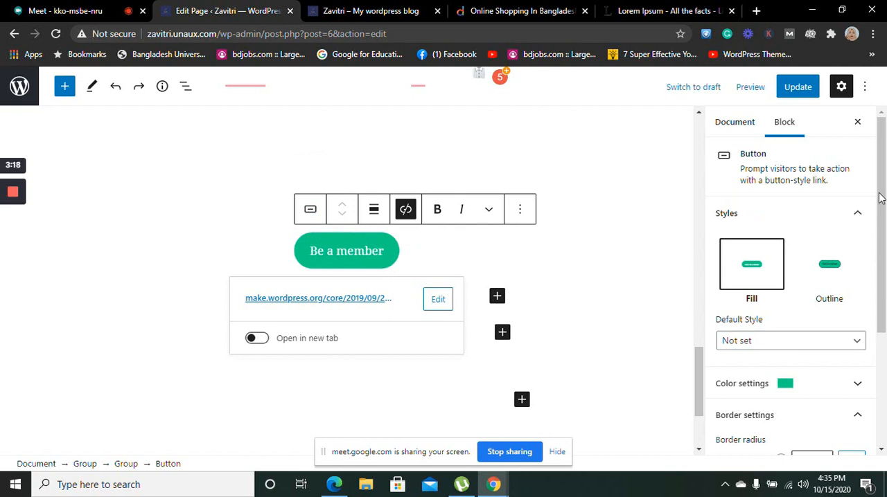
drag(885, 196, 881, 165)
click(826, 284)
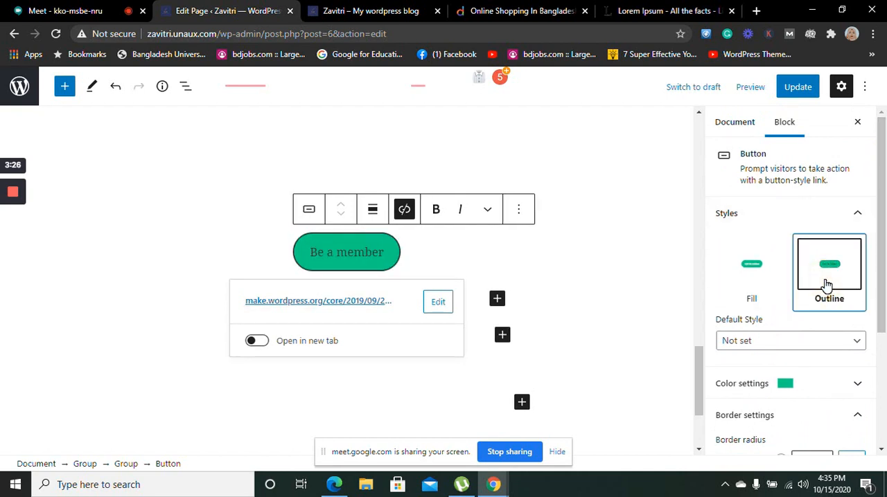
click(406, 212)
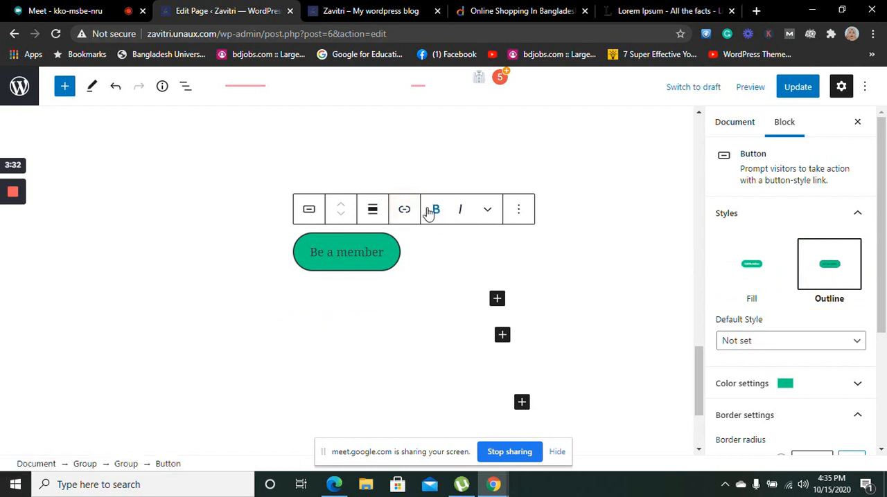
Try bold formatting on the "Be a member" text, remove it again, and view the button block's additional options
click(433, 212)
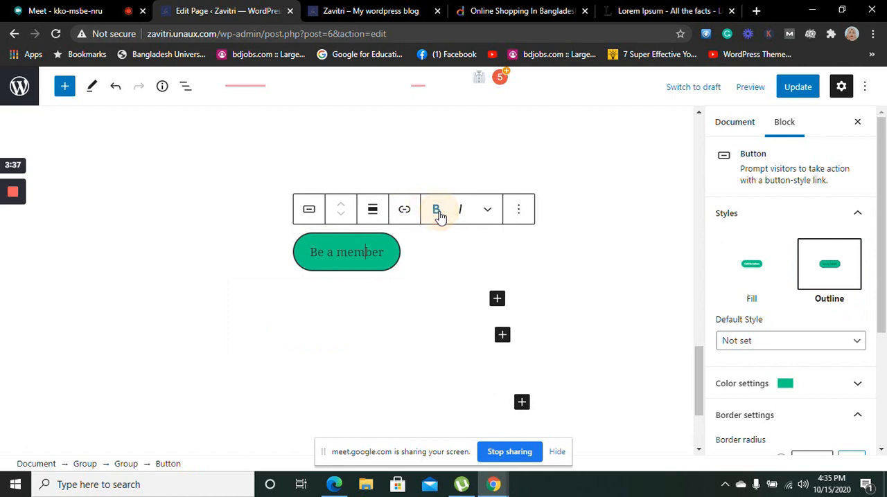
drag(383, 252, 291, 258)
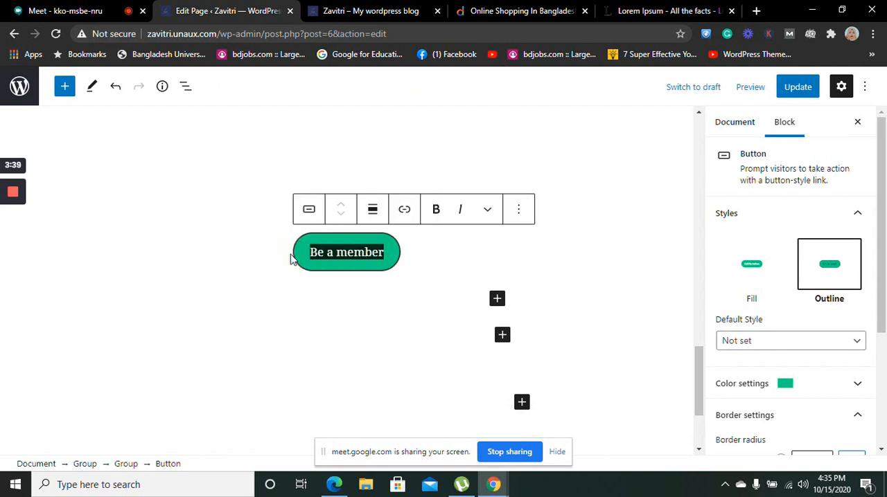
click(439, 213)
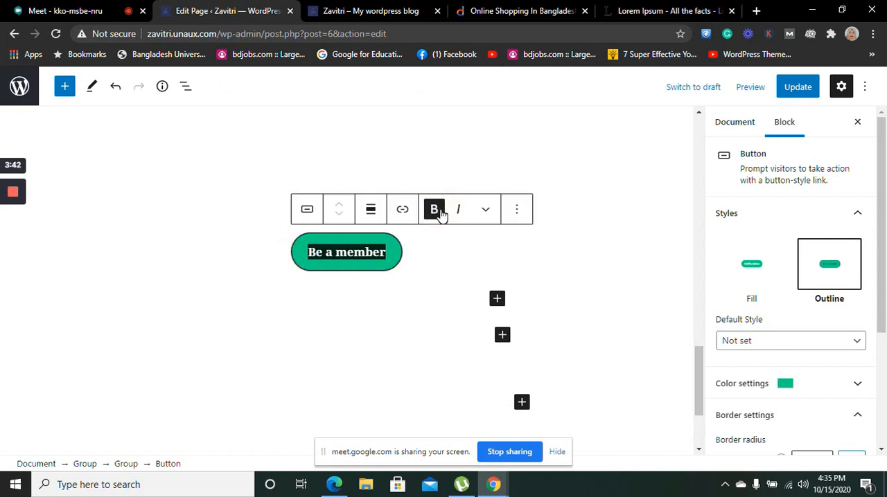
click(440, 211)
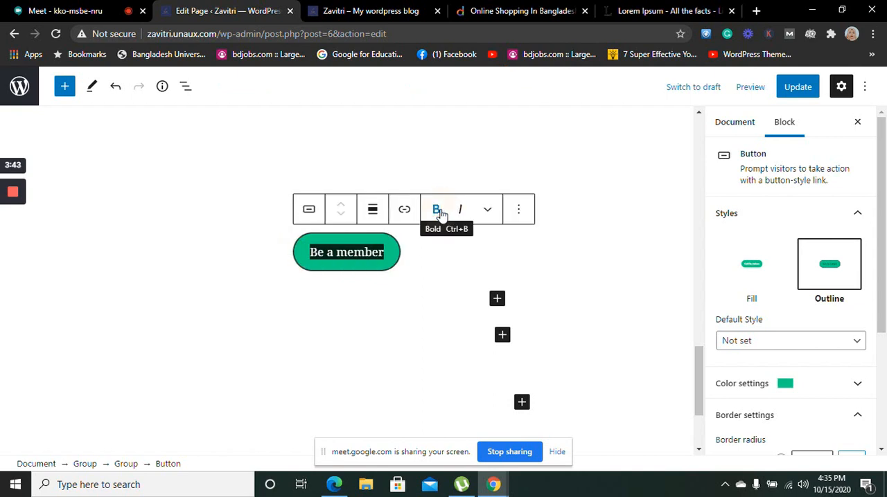
click(516, 213)
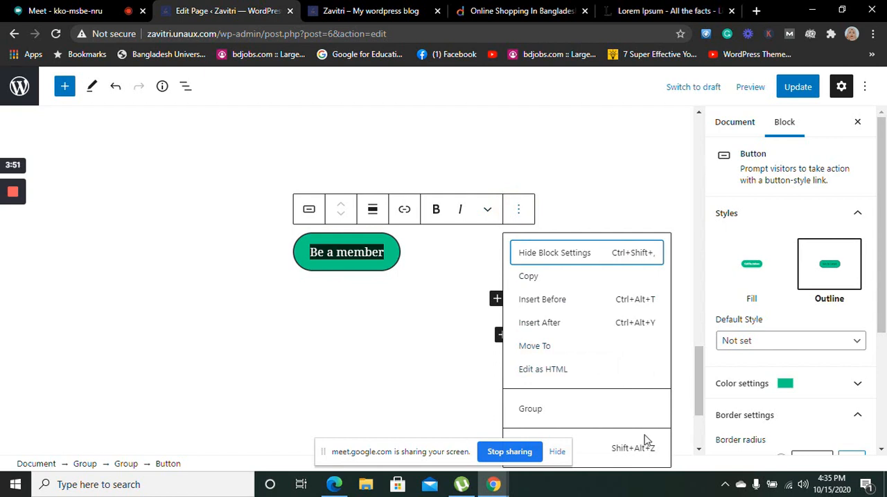
click(661, 212)
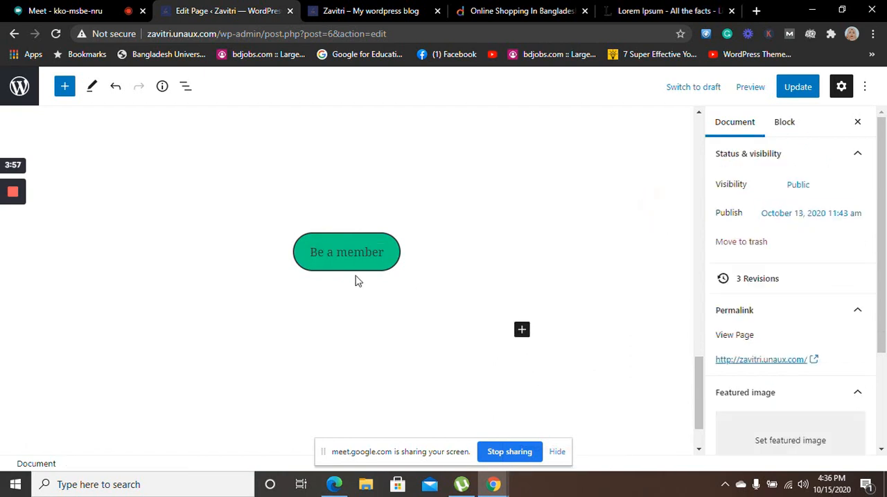
Open the "Be a member" button's link entry and copy the address zavitri.unaux.com from the site's Blog page
click(337, 252)
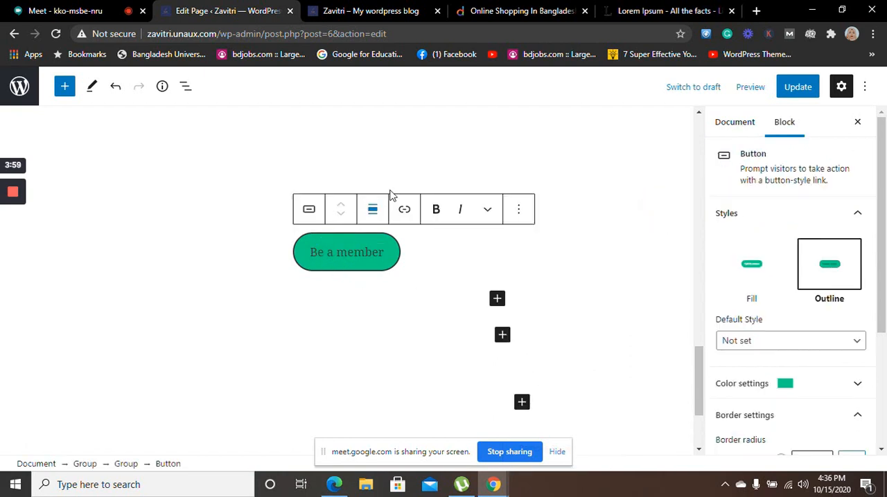
click(405, 215)
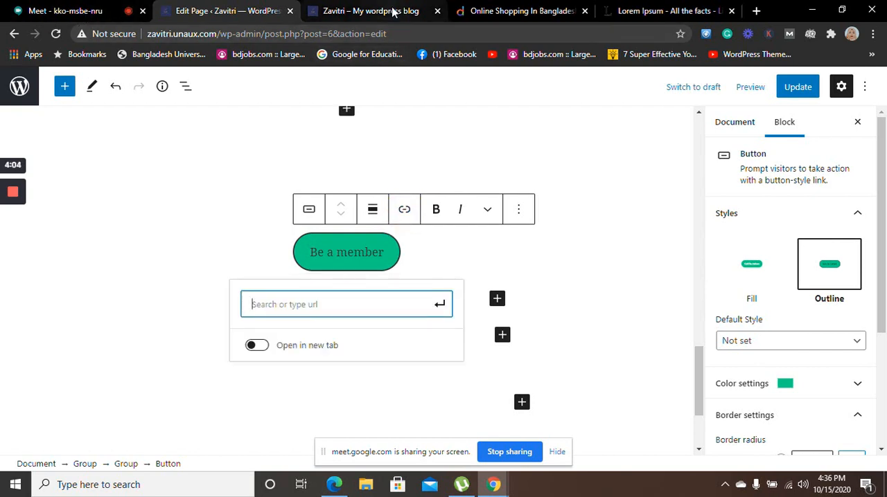
click(373, 8)
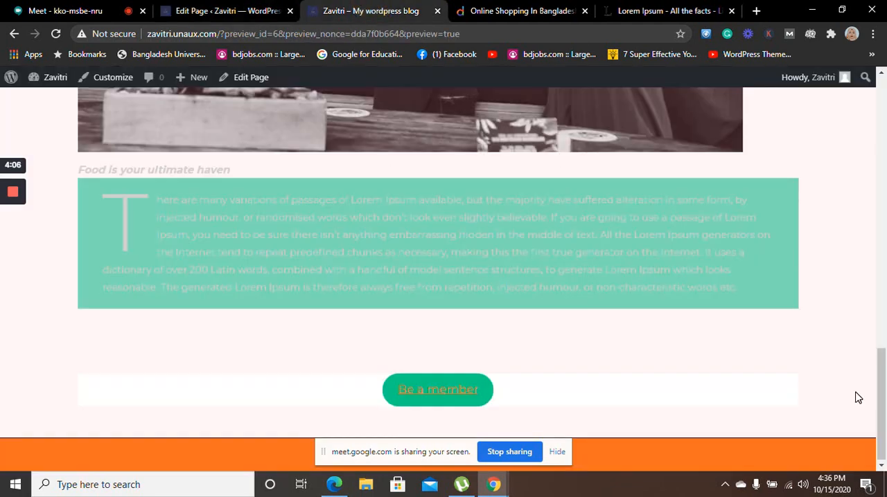
drag(881, 398, 884, 97)
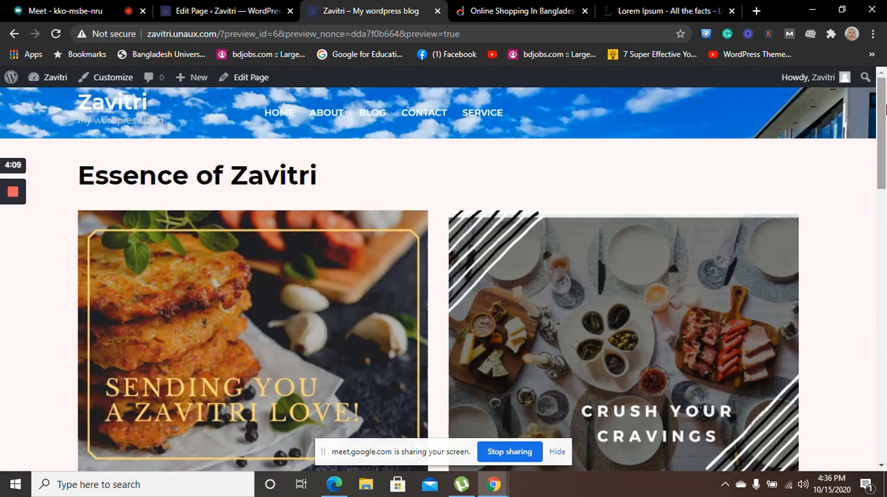
click(369, 111)
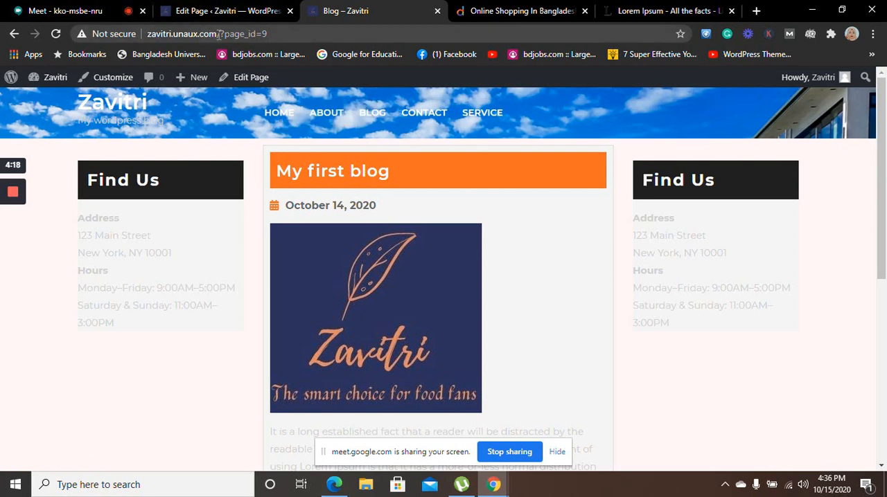
drag(219, 34, 139, 32)
key(ctrl+c)
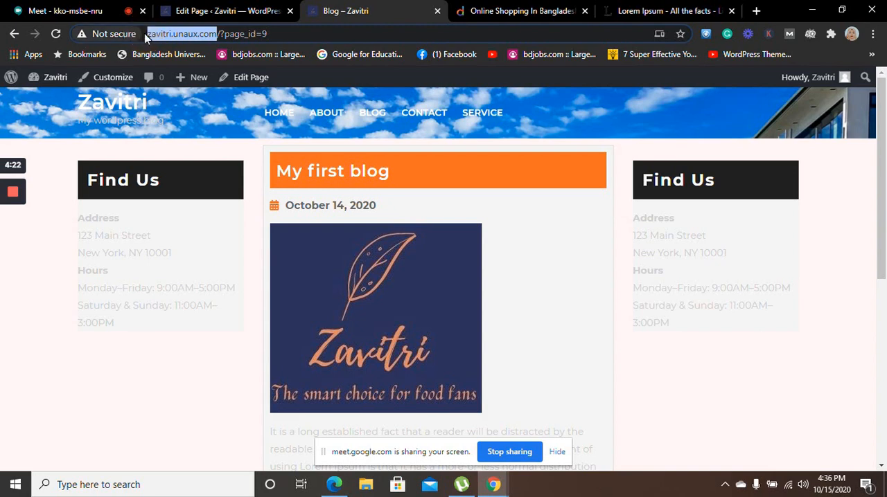
click(236, 11)
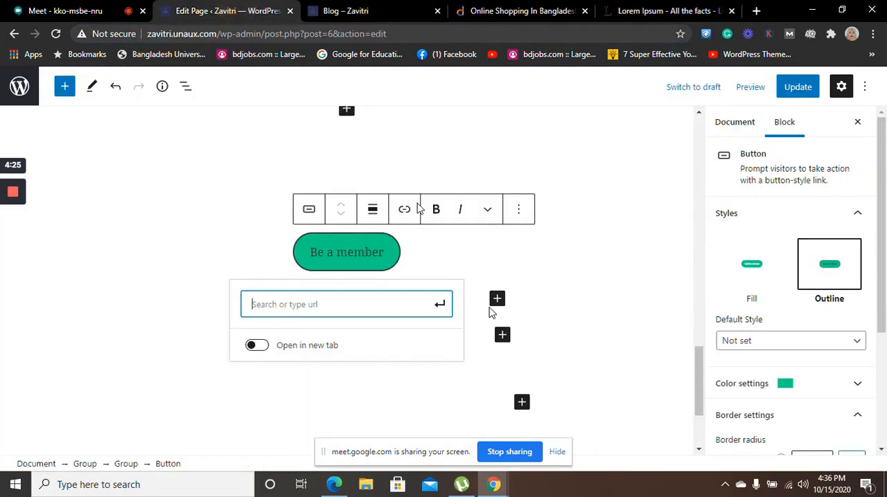
click(353, 304)
key(ctrl+v)
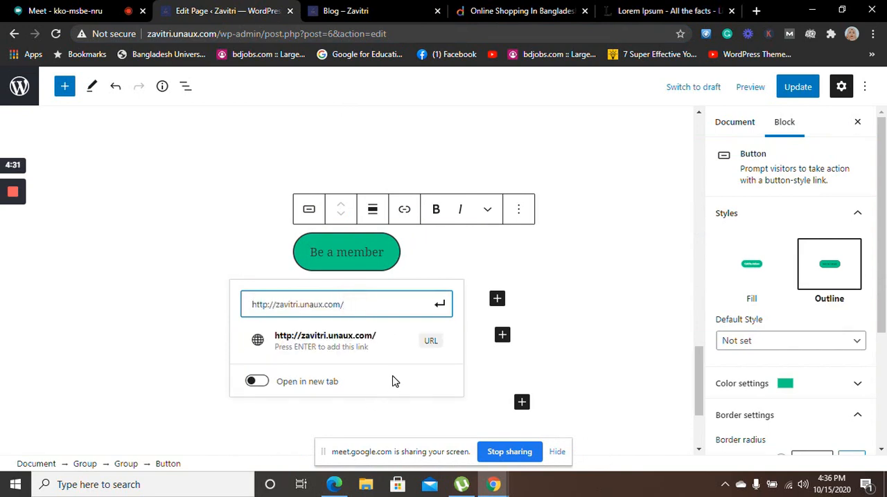
key(Return)
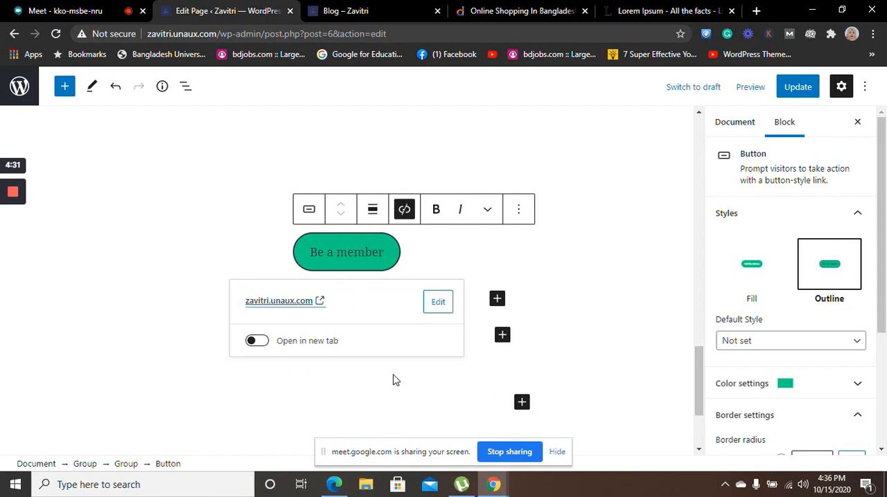
click(275, 303)
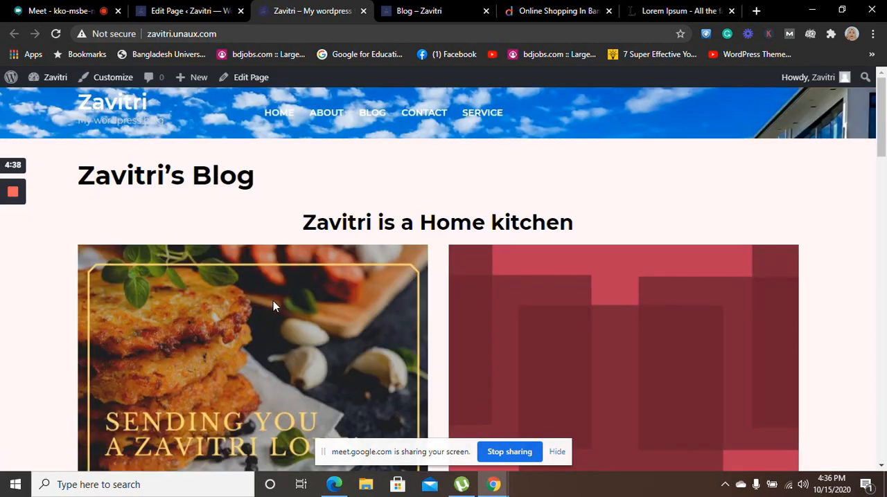
click(164, 18)
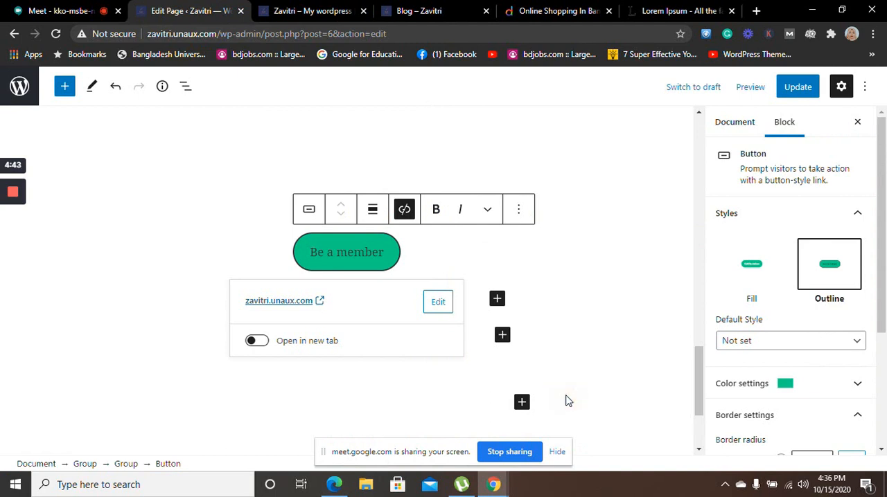
Check the default style choices and set the "Be a member" button's link to open in a new tab
click(852, 341)
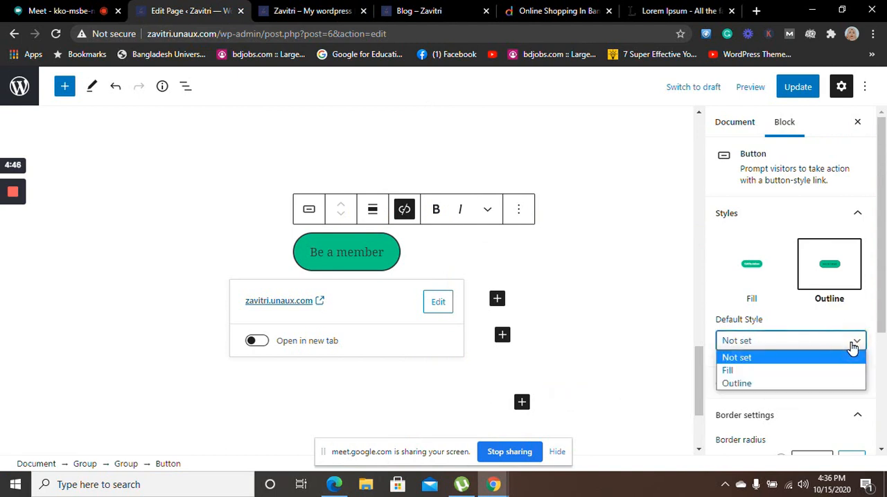
click(750, 336)
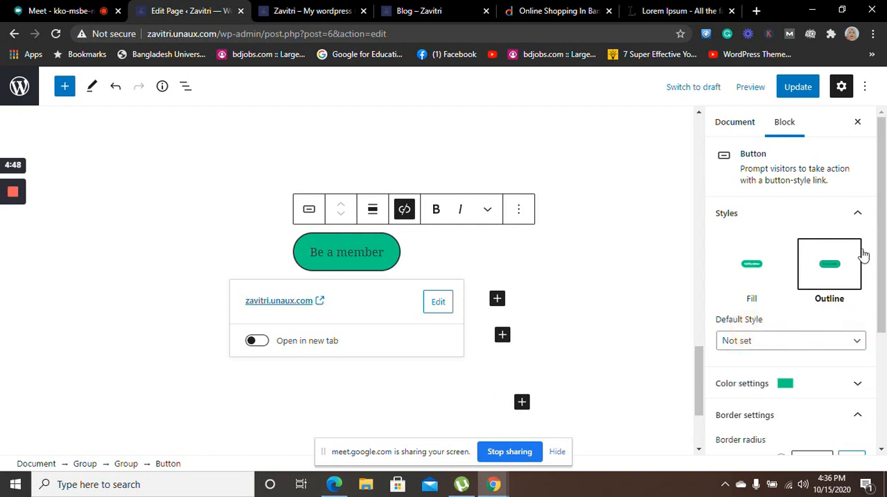
drag(880, 236, 886, 371)
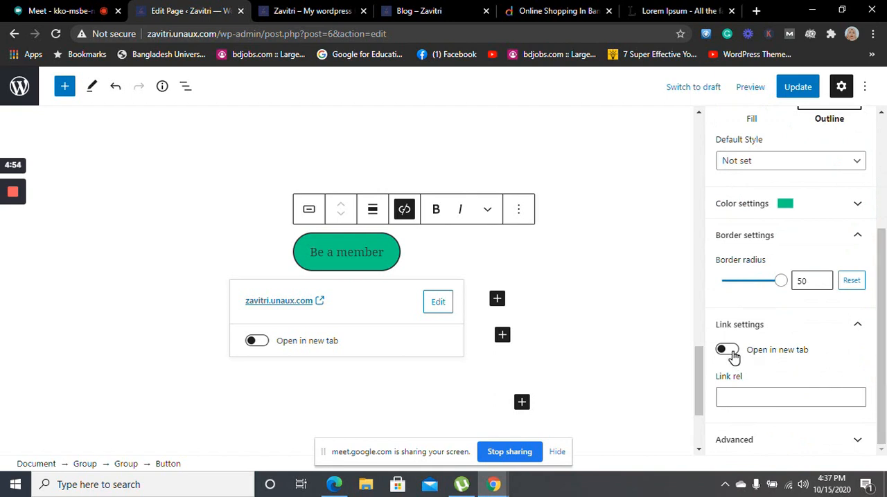
click(730, 354)
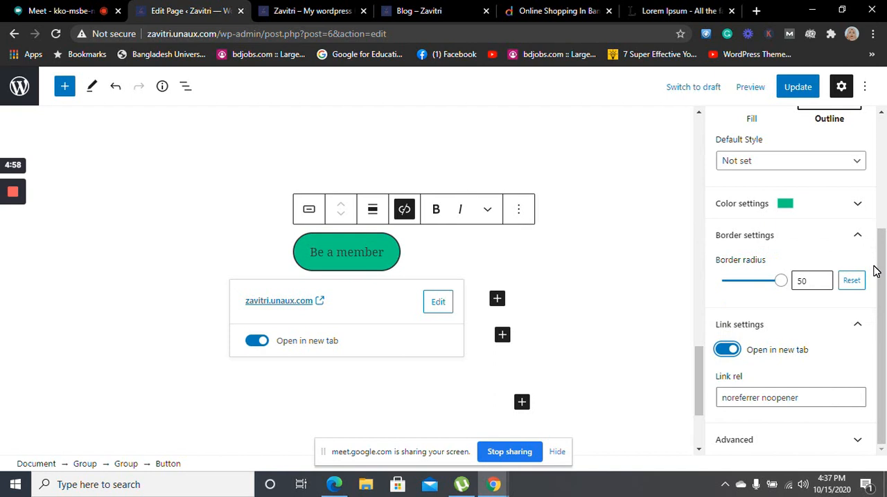
drag(884, 269, 883, 122)
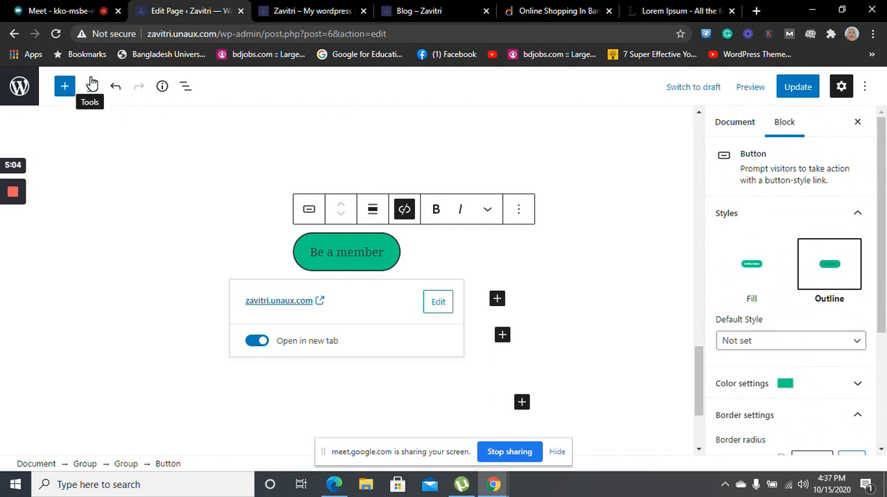
Examine the editor's Edit and Select tool modes, and reselect the "Be a member" button
click(91, 84)
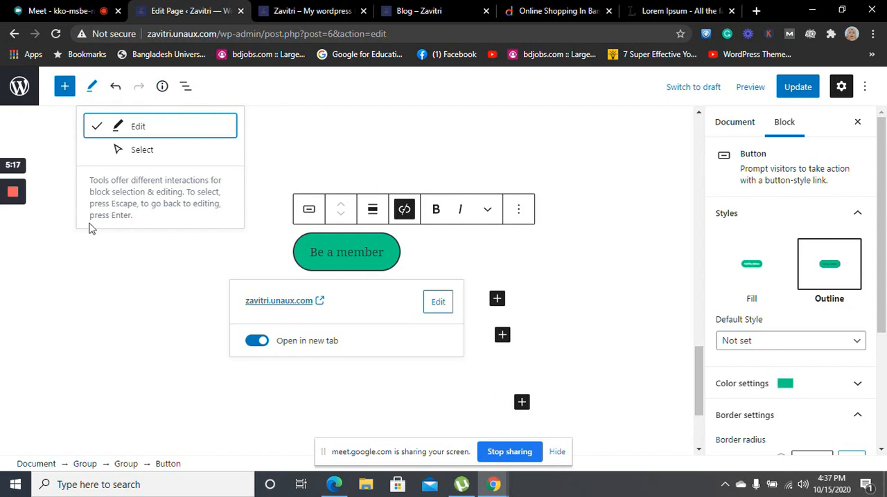
click(653, 251)
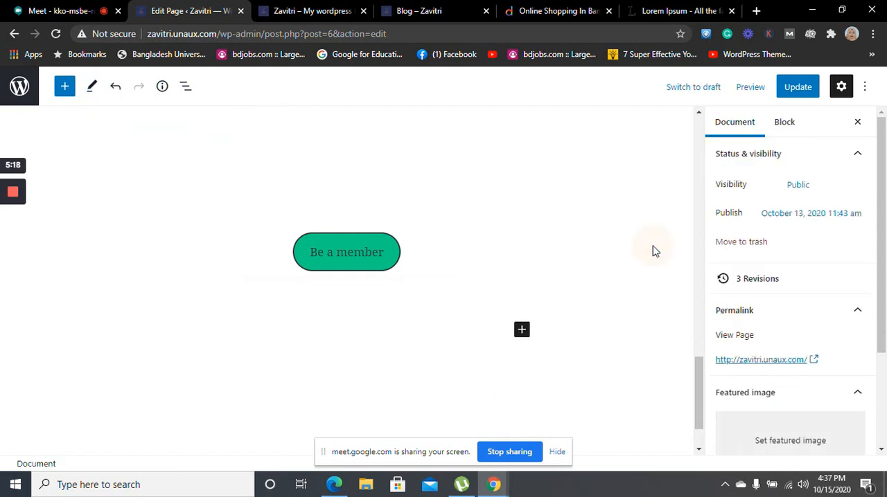
click(361, 259)
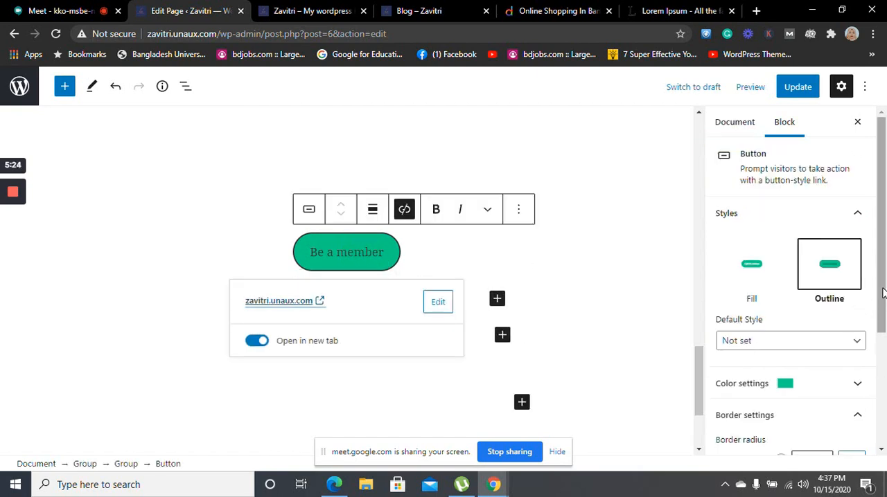
Examine the HTML anchor and additional CSS class options in the "Be a member" button's advanced settings
drag(883, 294, 882, 443)
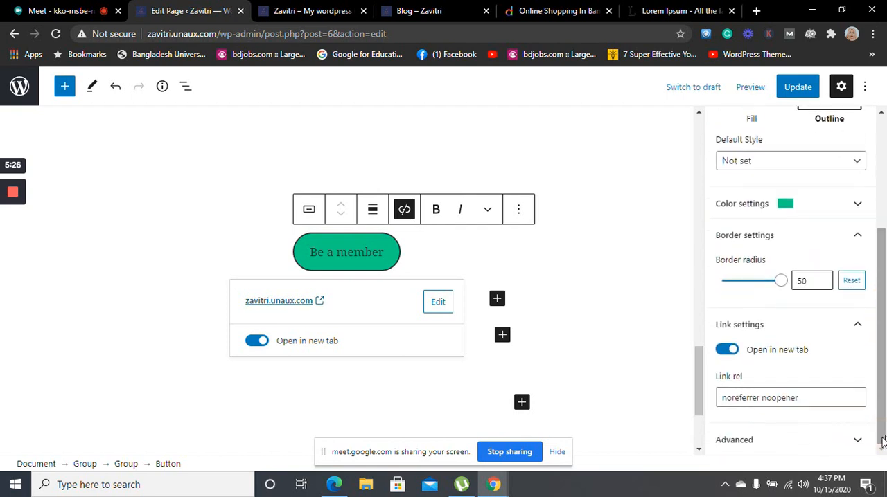
click(858, 441)
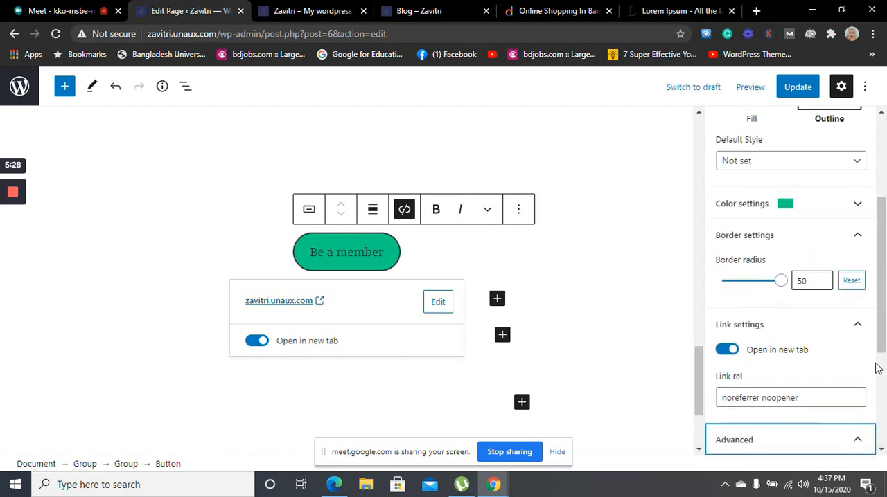
click(857, 440)
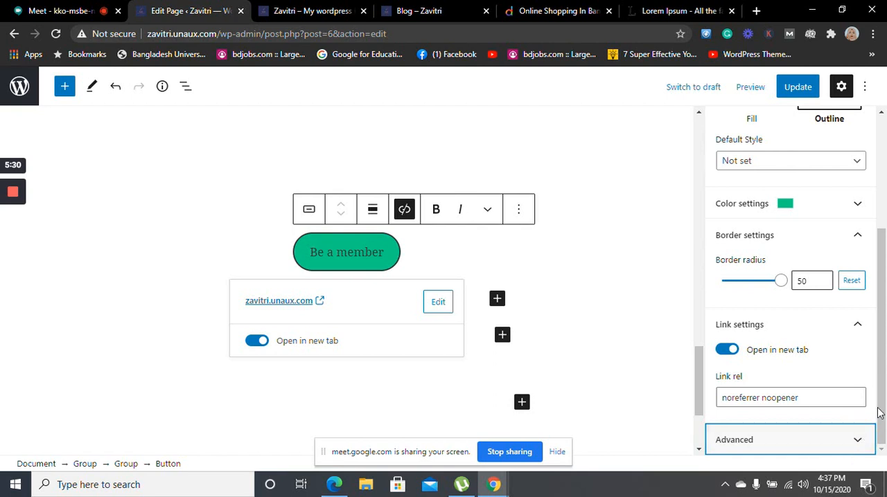
drag(882, 388, 882, 424)
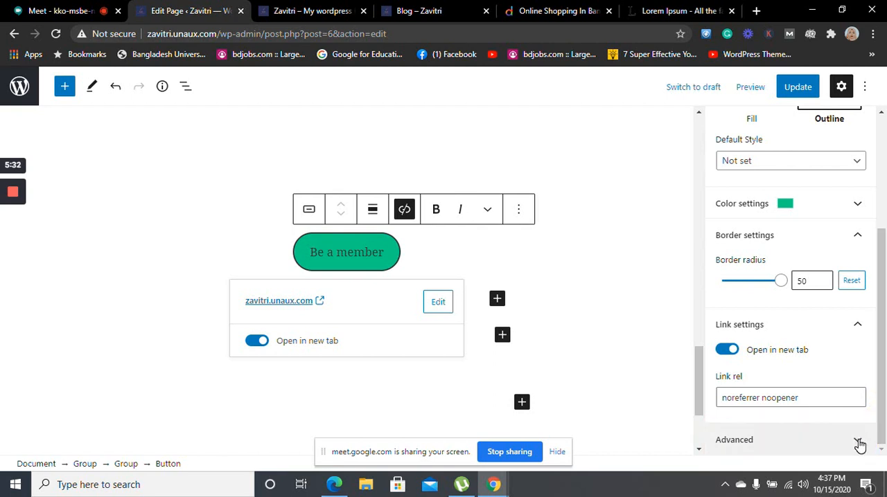
click(859, 443)
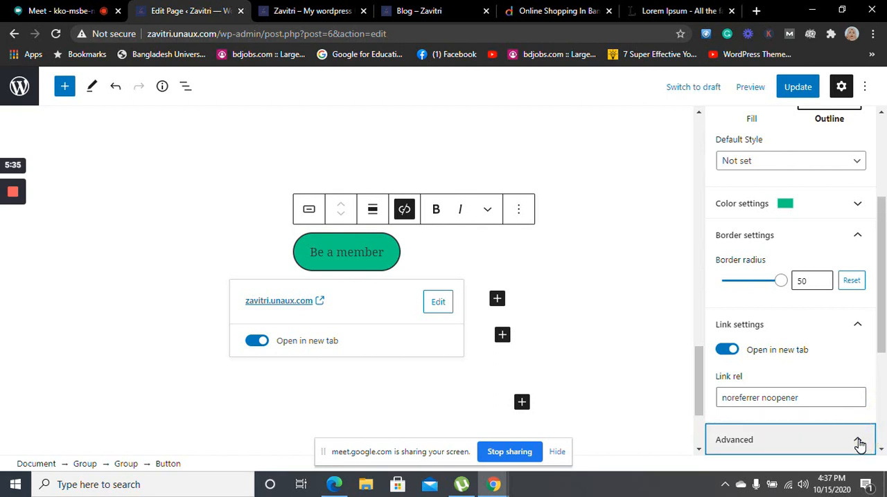
drag(883, 324, 883, 435)
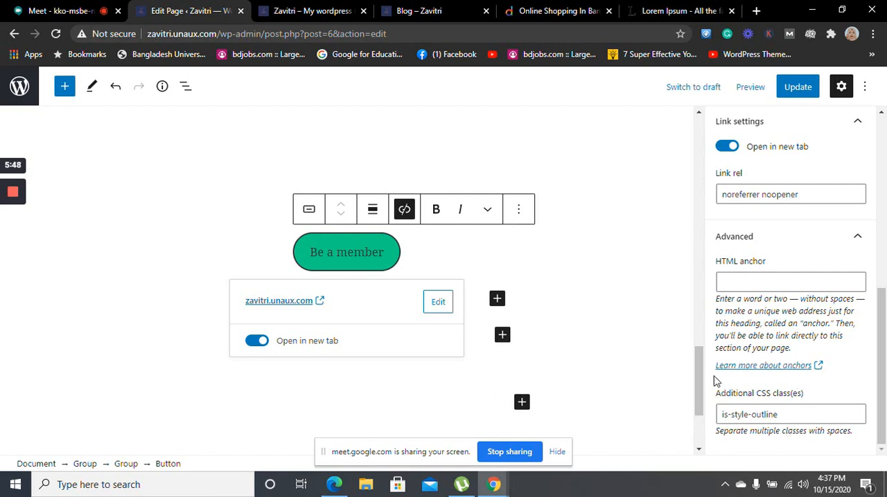
click(863, 248)
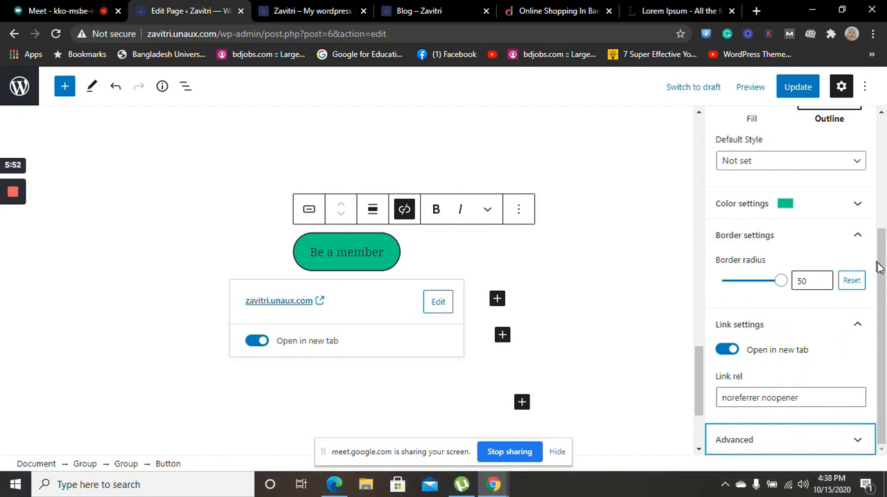
Hide the block settings sidebar and show it again
drag(877, 267, 877, 134)
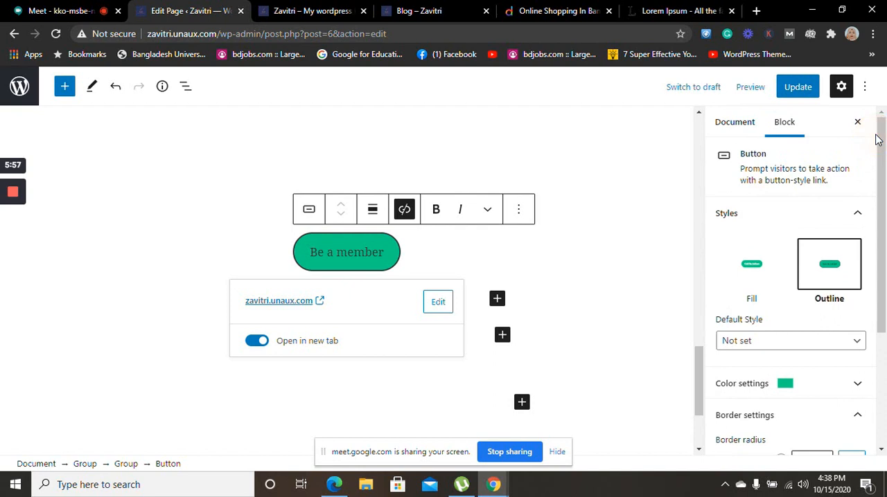
click(841, 87)
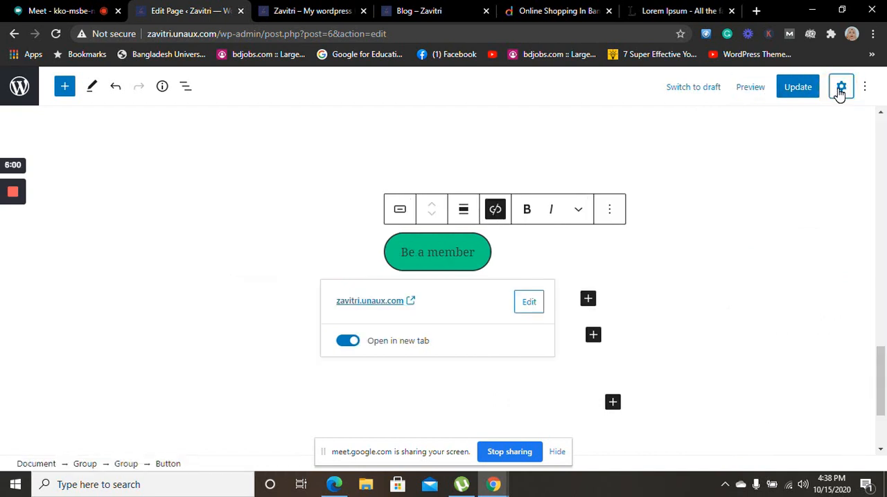
click(840, 88)
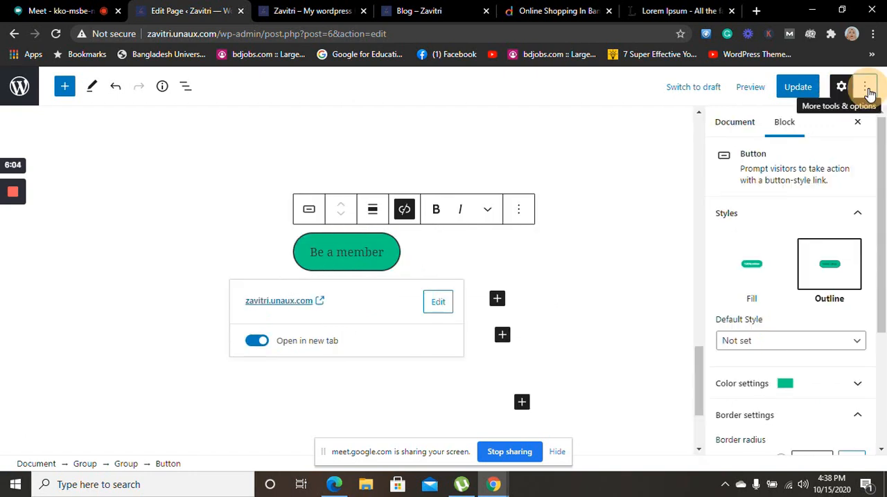
Turn on the top toolbar and turn off fullscreen mode in the editor's view options
click(866, 91)
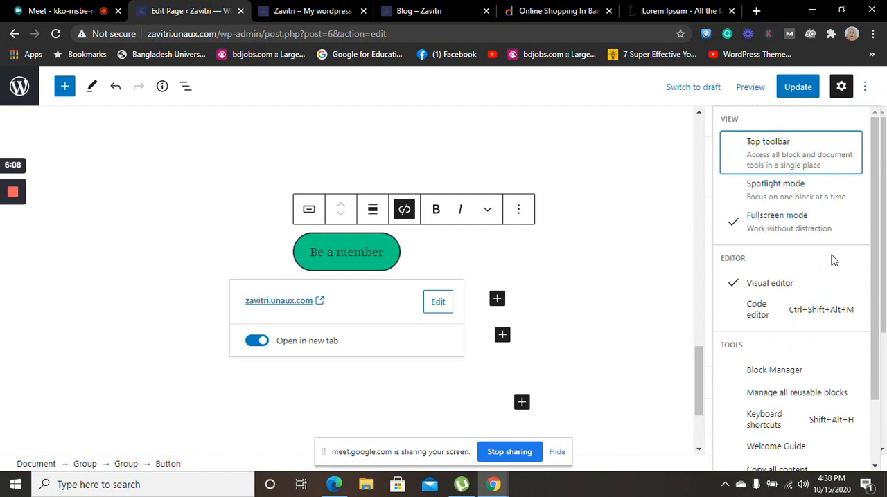
click(817, 154)
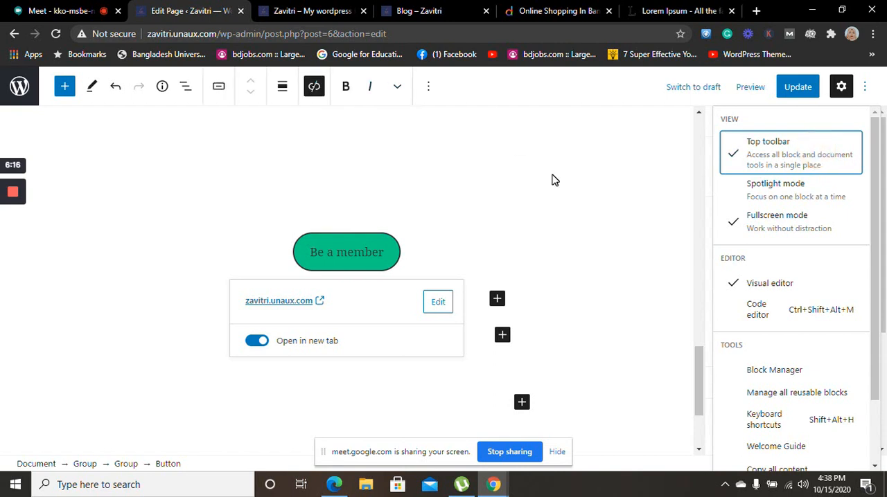
click(817, 225)
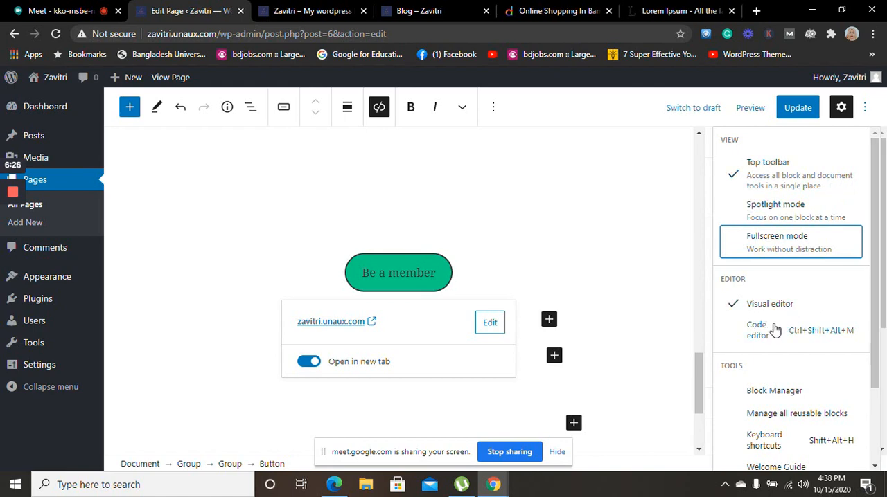
Try to open the reusable blocks management page, stay on the unsaved page instead, and examine the block list in the Block Manager
scroll(875, 304, down, 3)
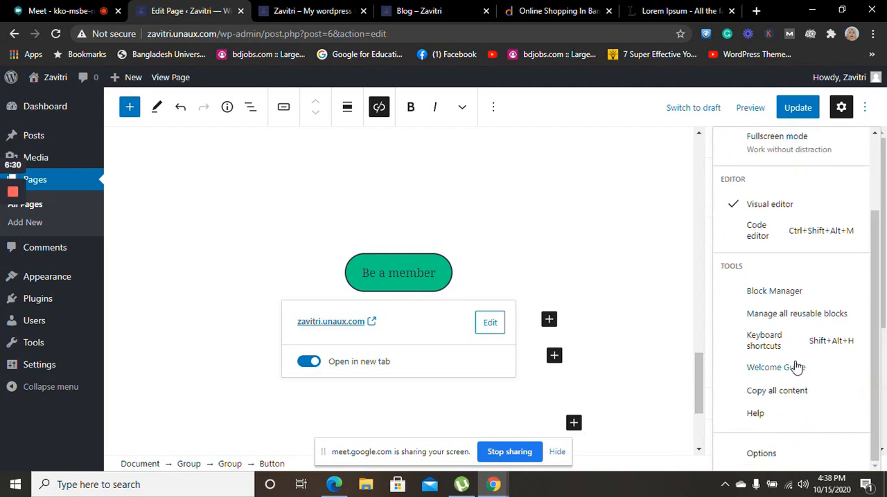
click(806, 317)
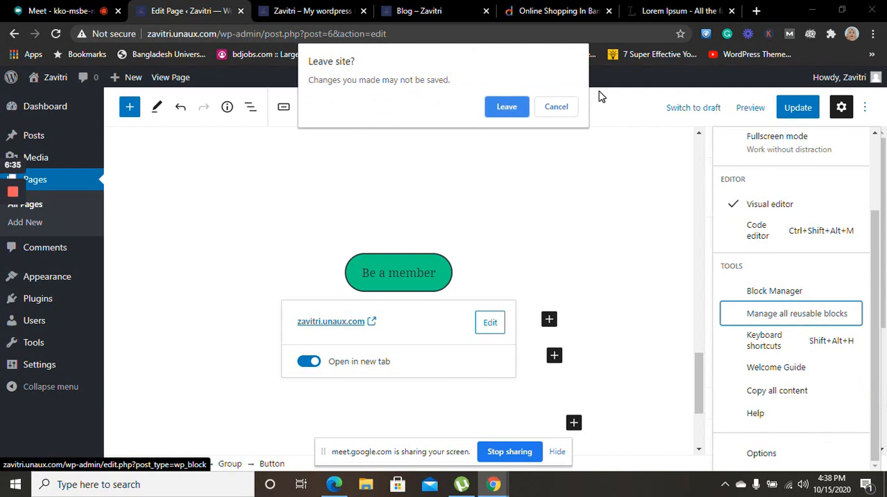
click(556, 107)
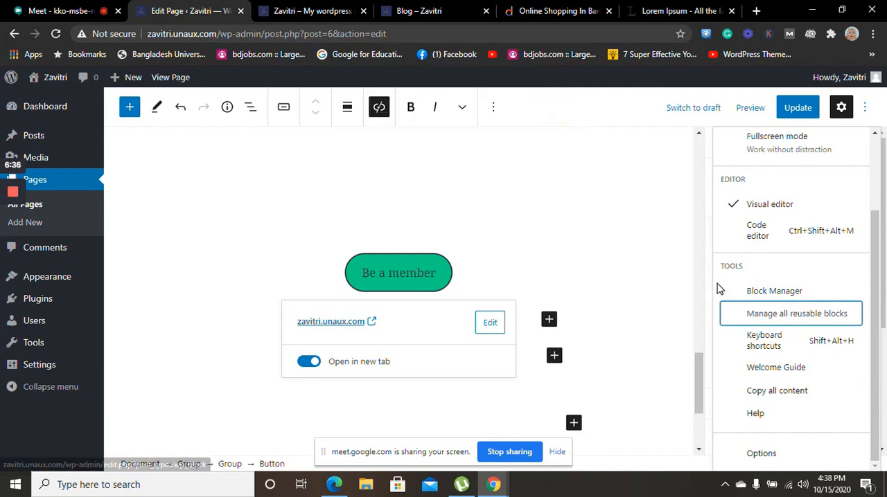
click(767, 293)
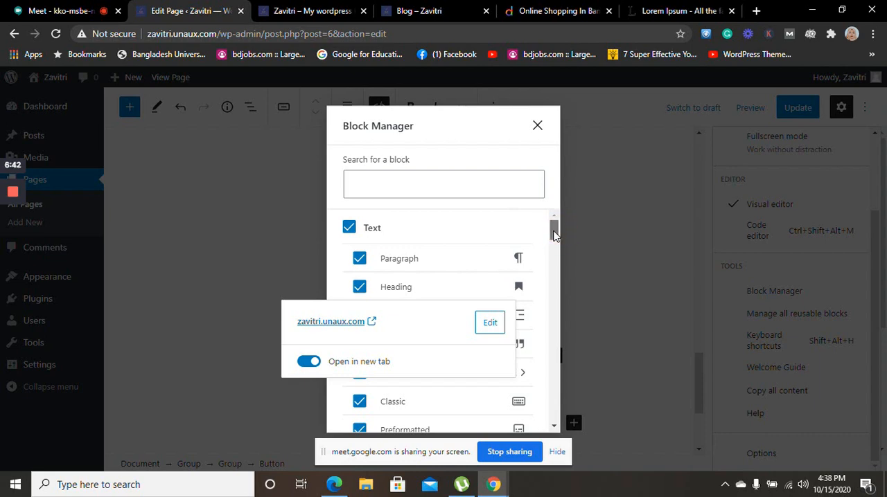
drag(560, 230, 568, 257)
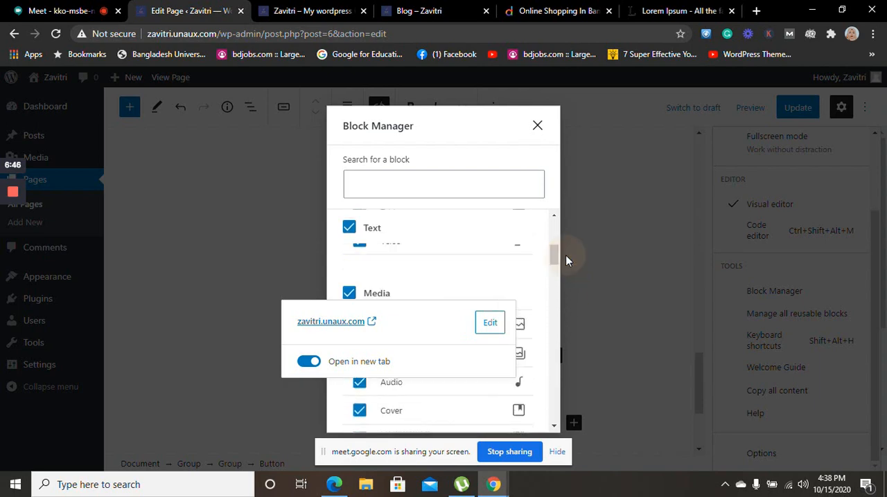
click(533, 137)
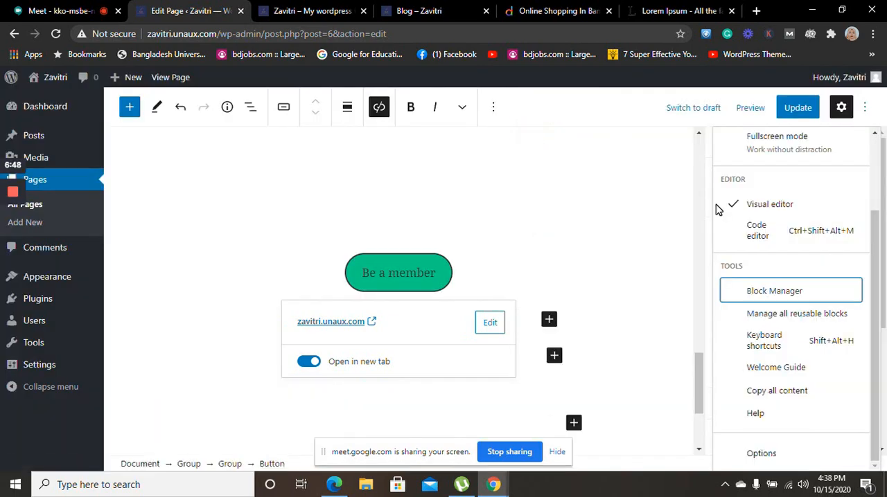
click(852, 122)
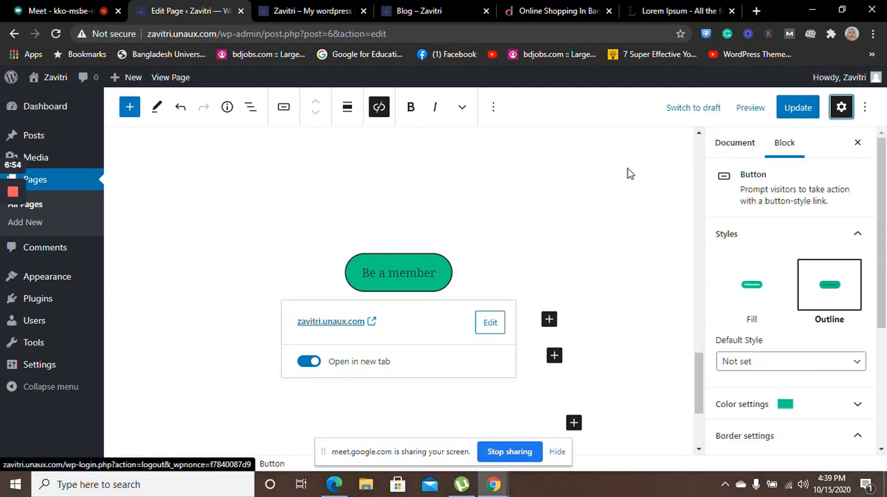
Deselect the "Be a member" button, preview the page in a new browser tab, and close the older site tab
click(572, 152)
click(645, 294)
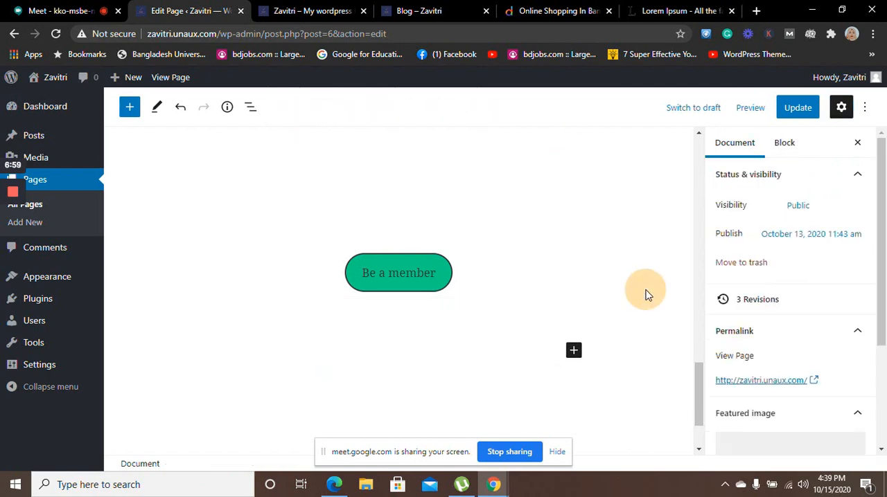
click(749, 116)
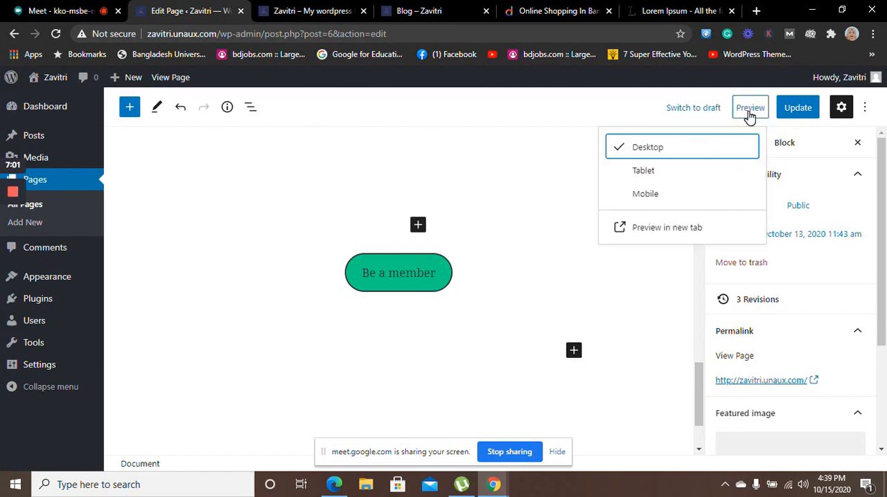
click(656, 236)
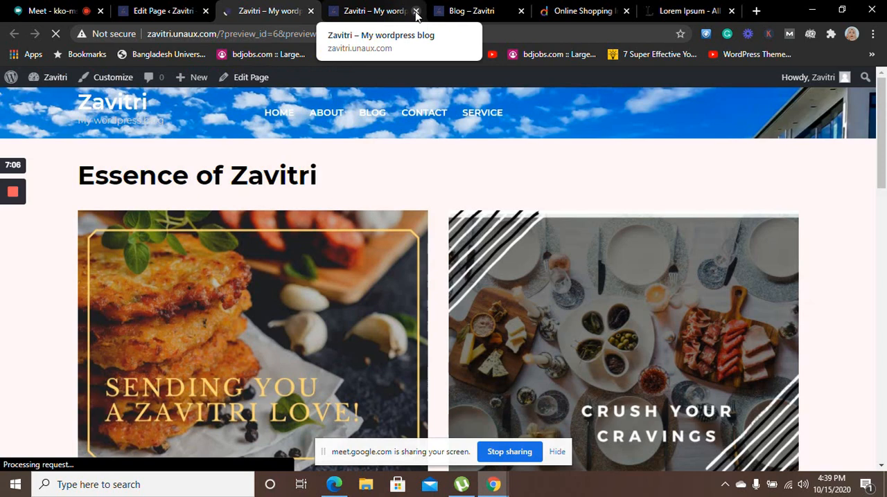
click(416, 11)
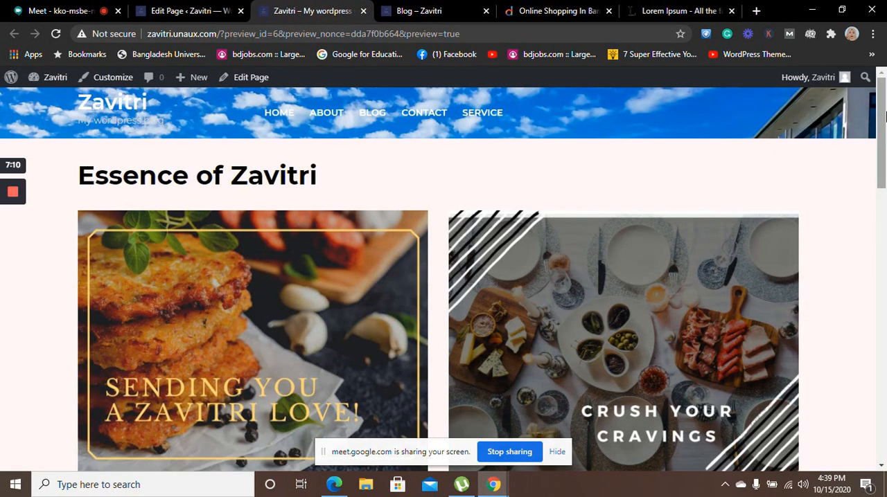
mouse_move(880, 115)
mouse_down()
mouse_move(876, 449)
mouse_move(883, 124)
mouse_up()
mouse_move(12, 203)
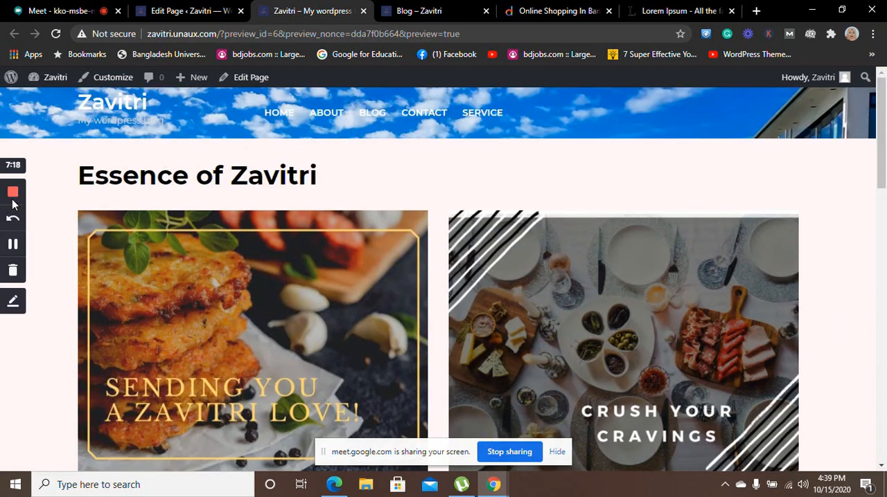
Return to the page editor and update the page with the button changes
click(182, 10)
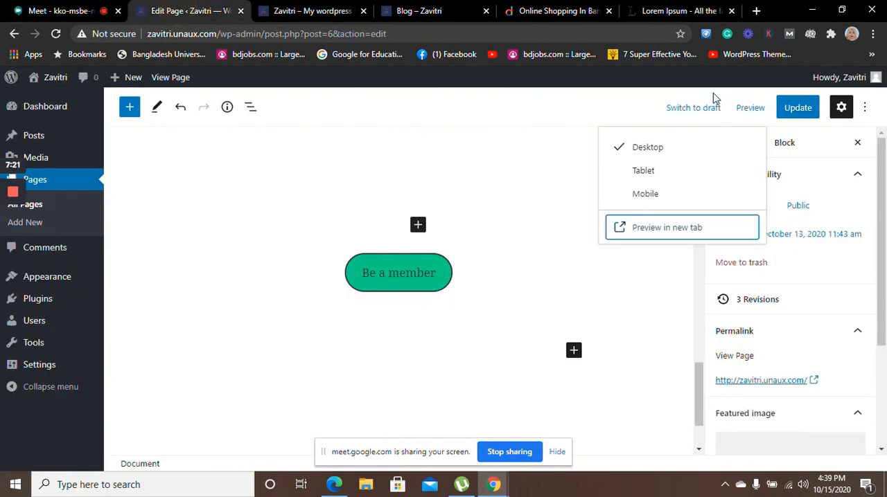
click(783, 113)
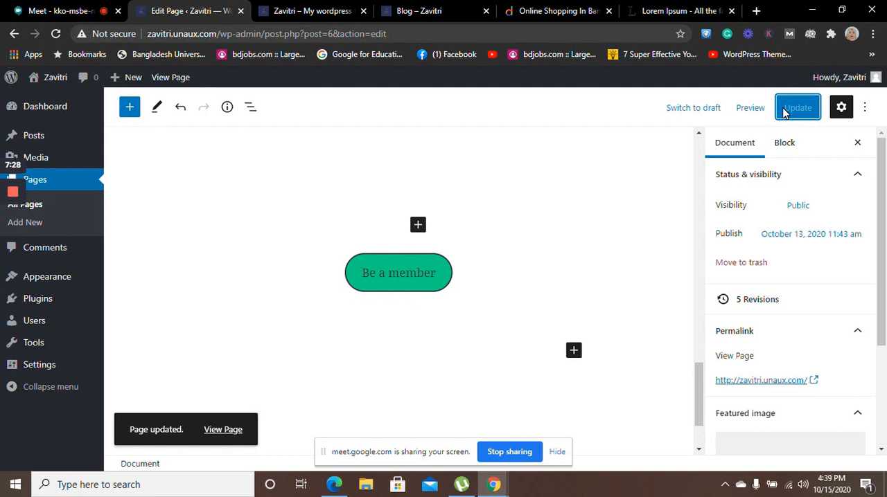
click(596, 122)
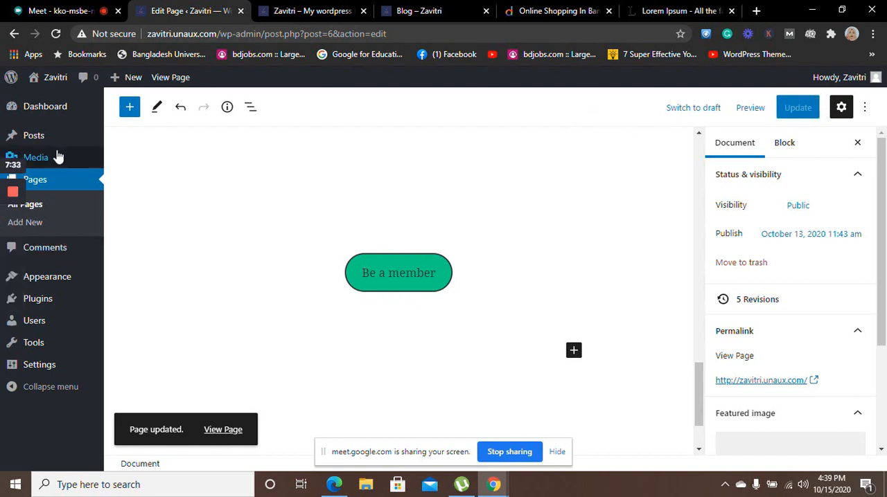
mouse_move(53, 167)
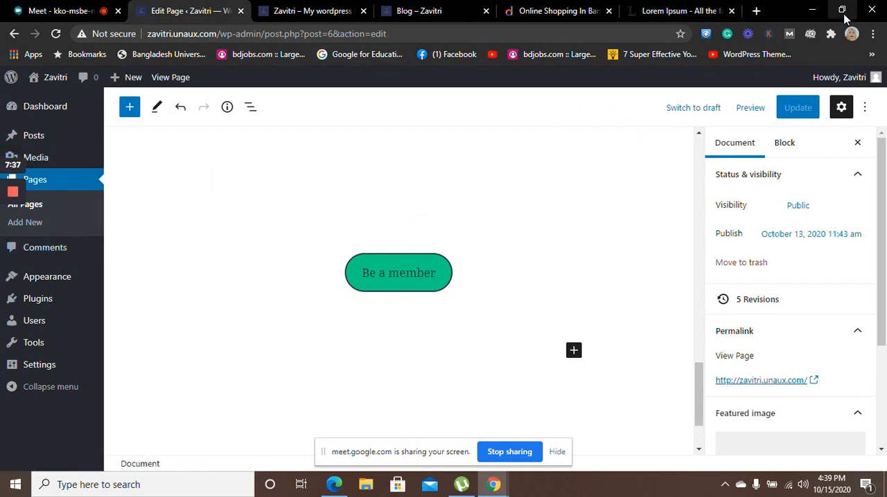
Shrink the browser window, check the "Essence of Zavitri" page preview, and return to the page editor
click(842, 10)
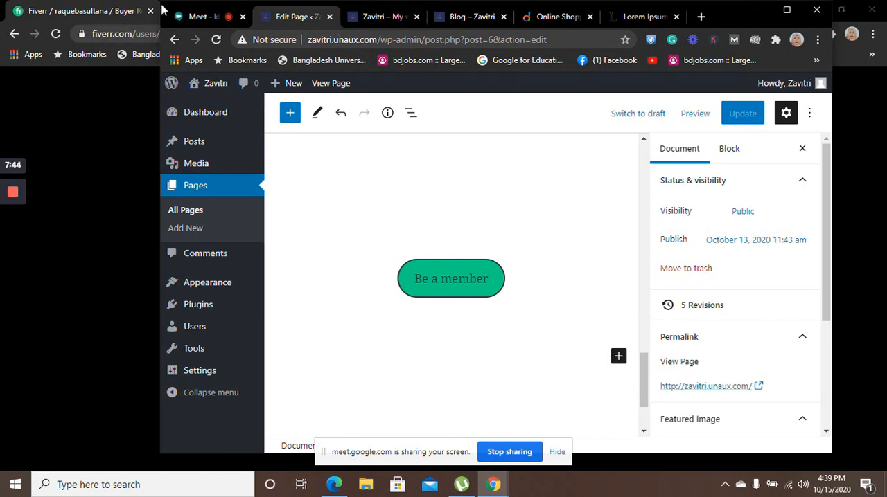
click(371, 19)
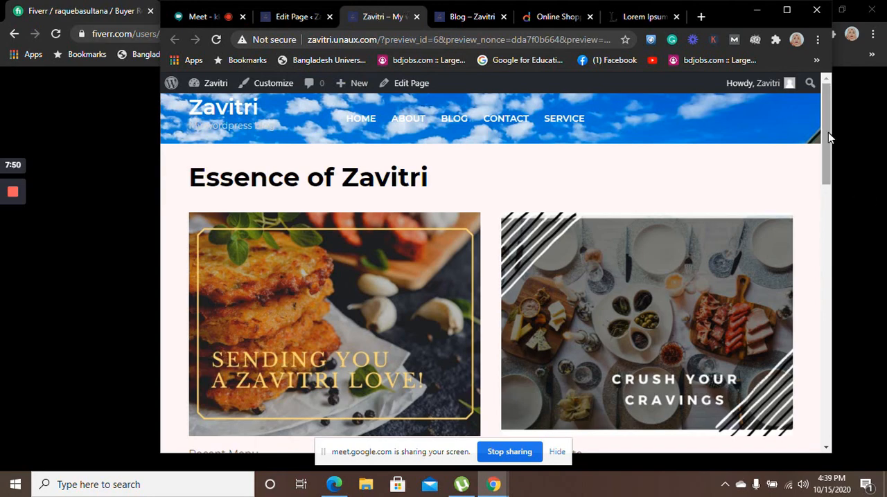
mouse_move(828, 133)
mouse_down()
mouse_move(846, 437)
mouse_move(835, 128)
mouse_up()
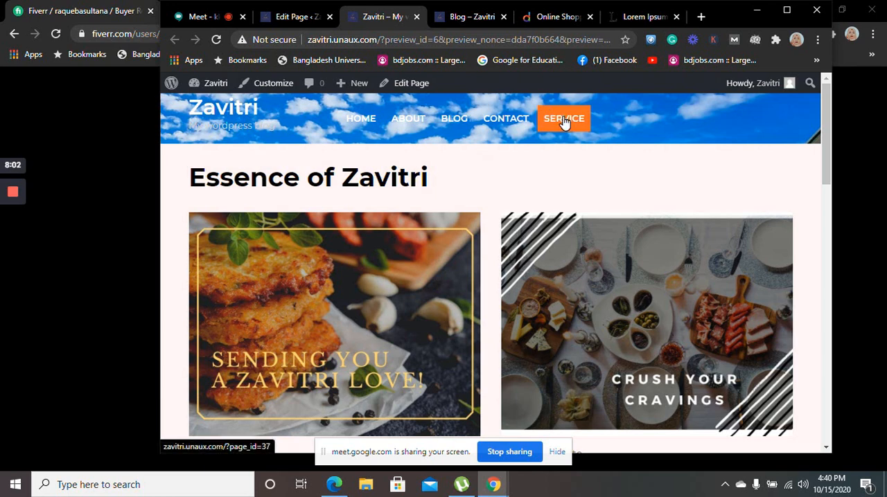
click(288, 16)
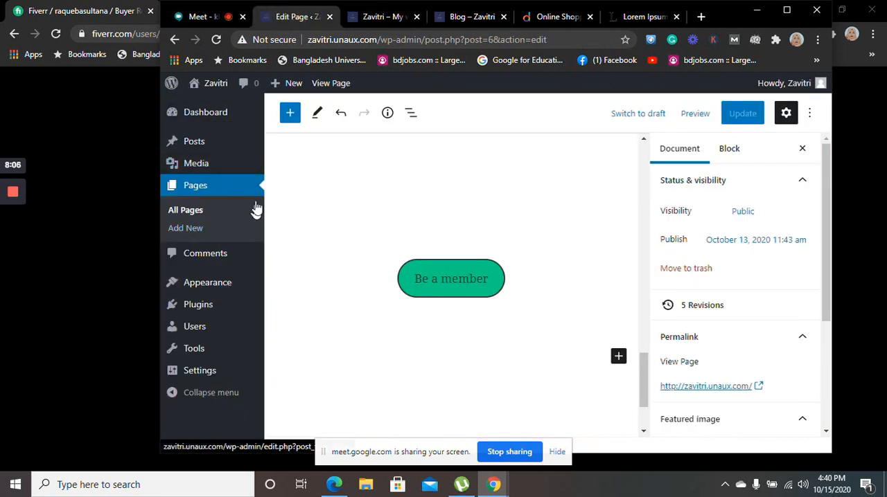
Open the About page for editing from the list of all pages
click(192, 217)
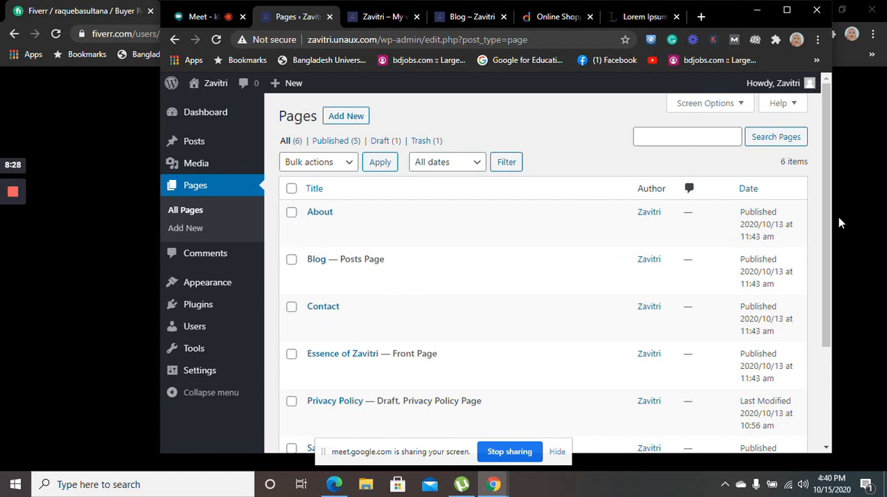
mouse_move(825, 174)
mouse_down()
mouse_move(823, 283)
mouse_move(830, 287)
mouse_move(829, 186)
mouse_up()
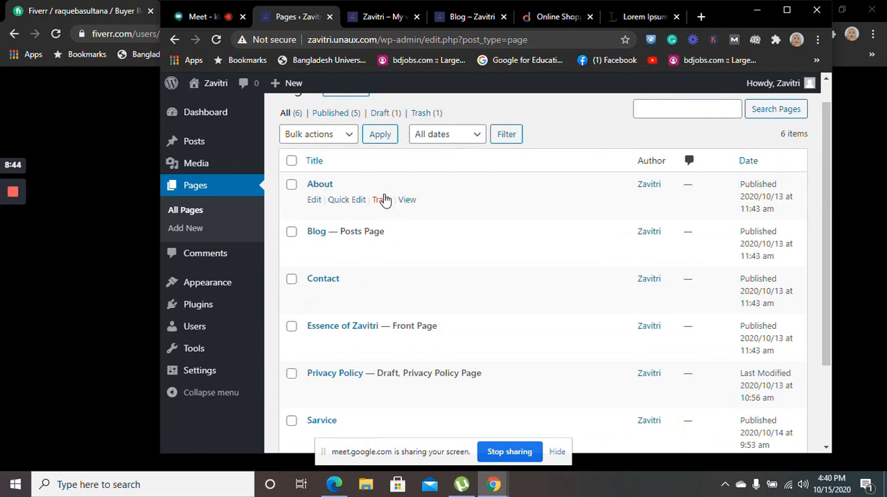
click(313, 200)
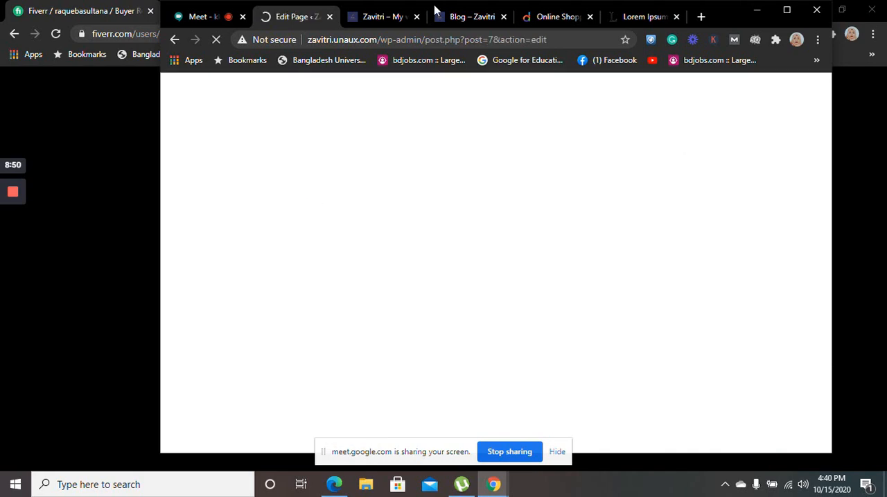
Close the site preview and Blog browser tabs, and maximize the window on the About page editor
click(409, 20)
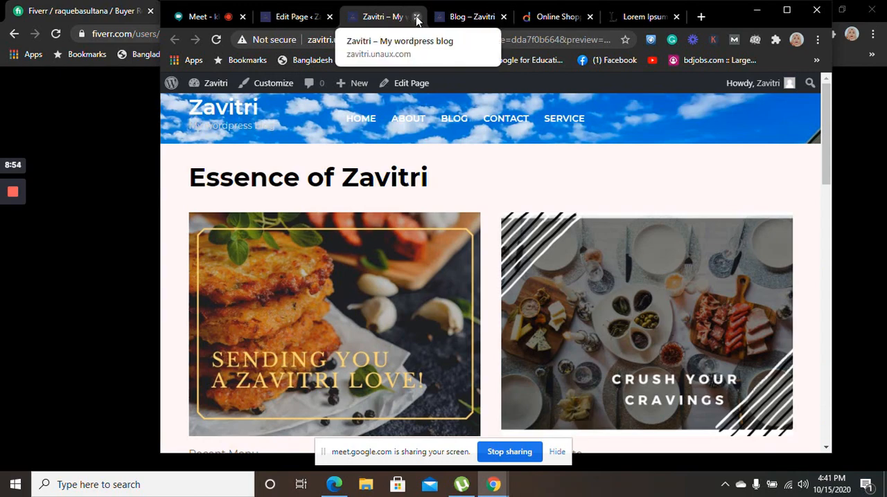
click(417, 17)
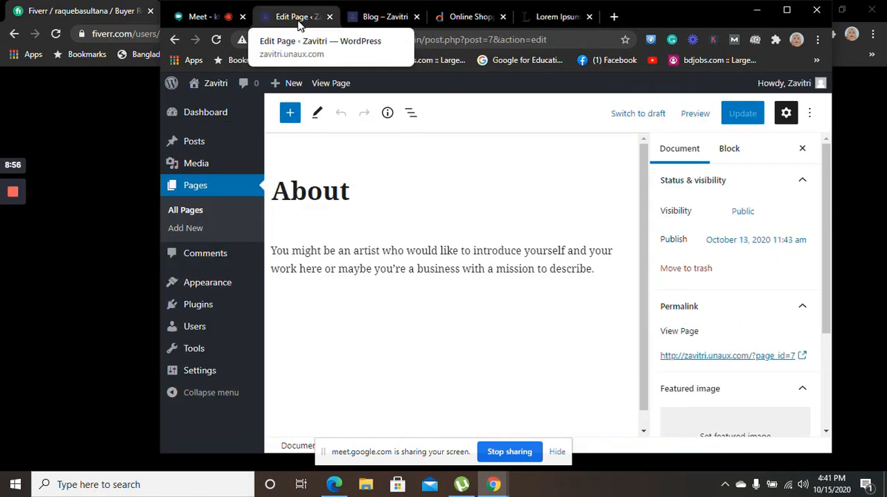
click(417, 16)
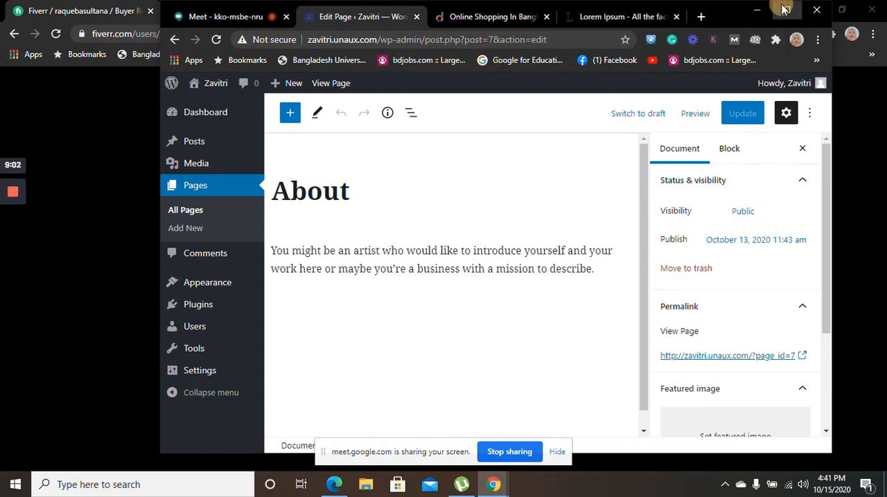
click(785, 10)
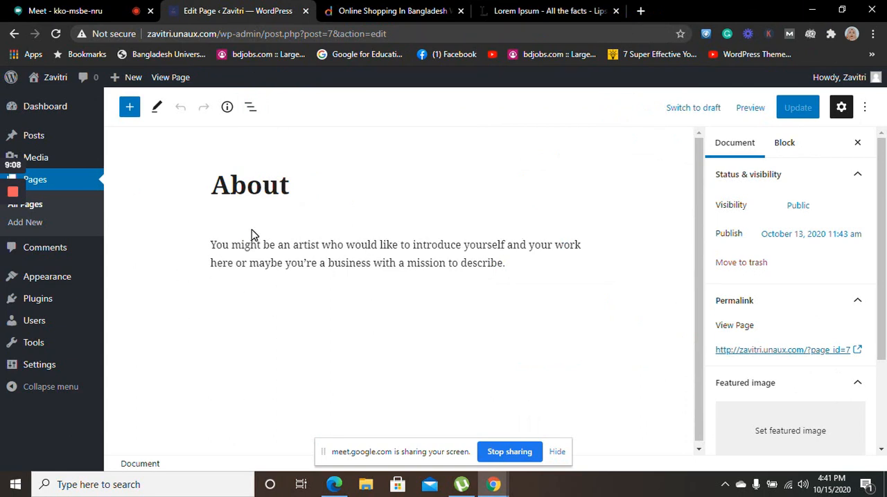
Replace the About page's paragraph with the "What is Lorem Ipsum?" passage copied from the open lipsum.com tab
drag(513, 262, 201, 235)
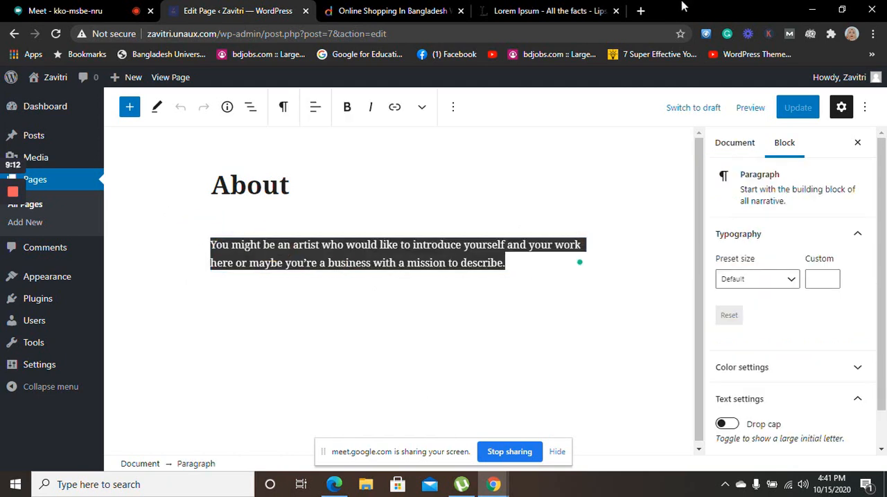
click(525, 11)
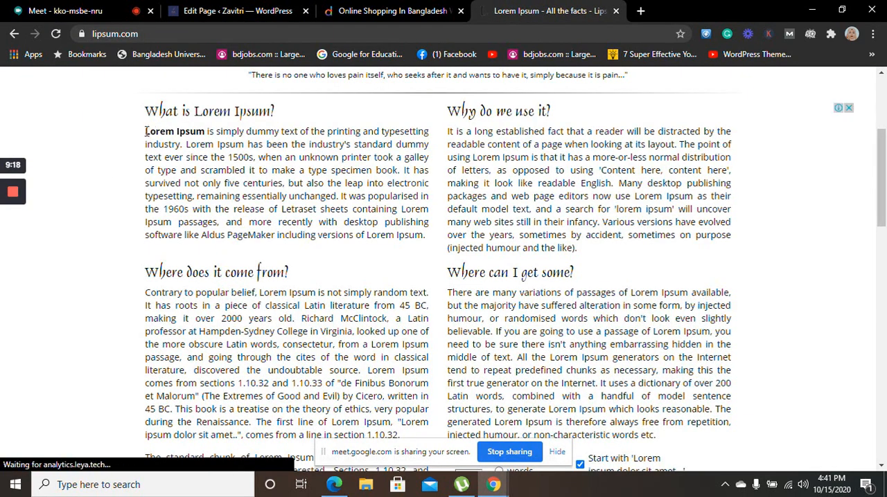
drag(147, 135, 427, 239)
key(ctrl+c)
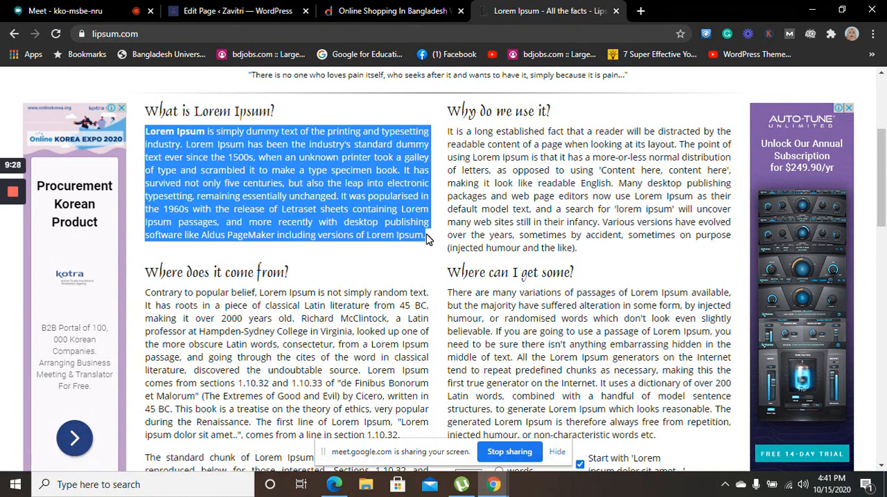
click(231, 8)
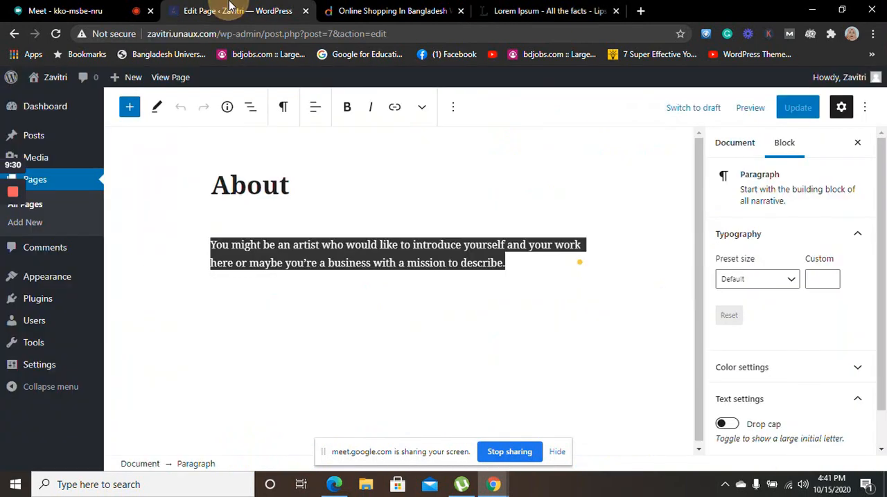
key(ctrl+v)
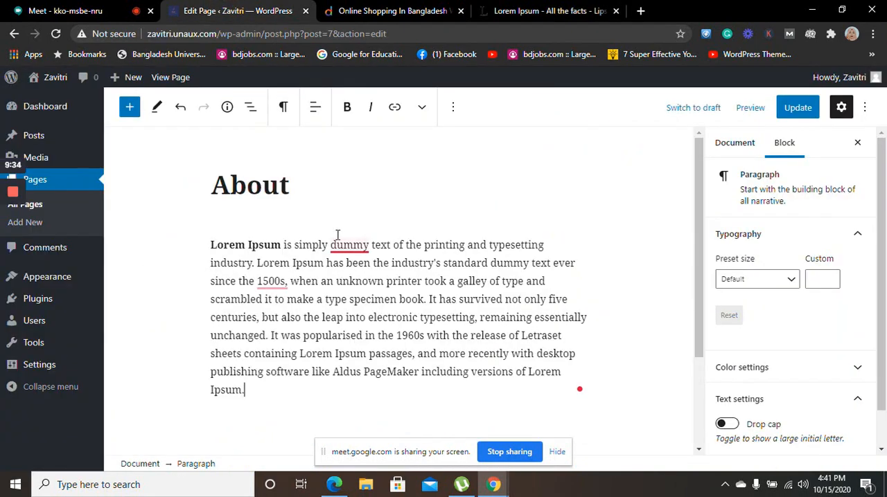
Select the About page's title and examine which document and block settings are offered for it
click(293, 182)
drag(292, 182, 208, 194)
click(241, 174)
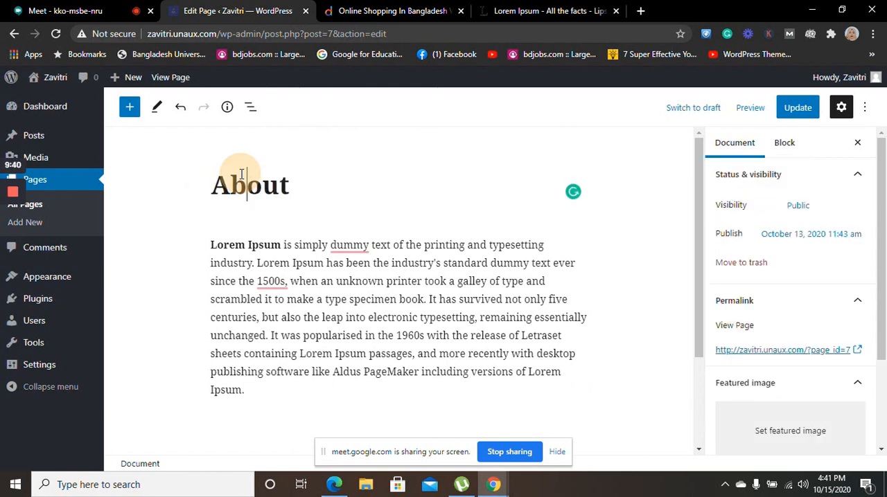
click(302, 181)
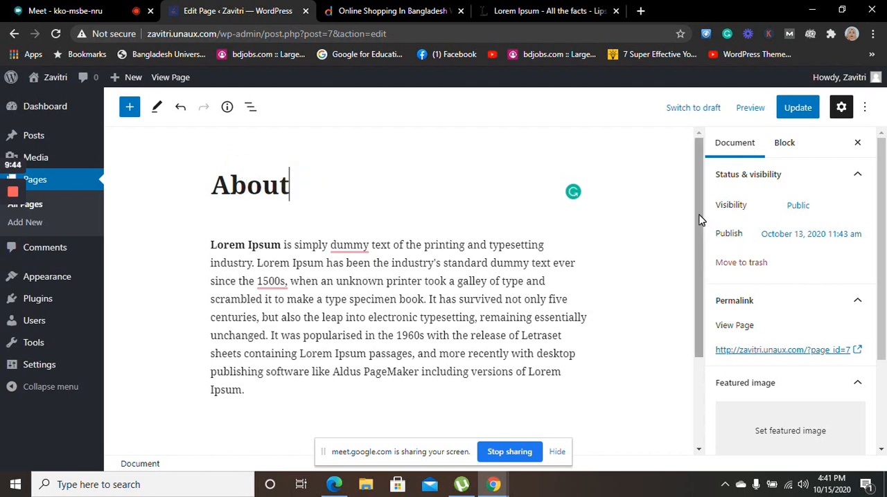
mouse_move(697, 214)
mouse_down()
mouse_move(704, 239)
mouse_move(701, 206)
mouse_up()
click(340, 191)
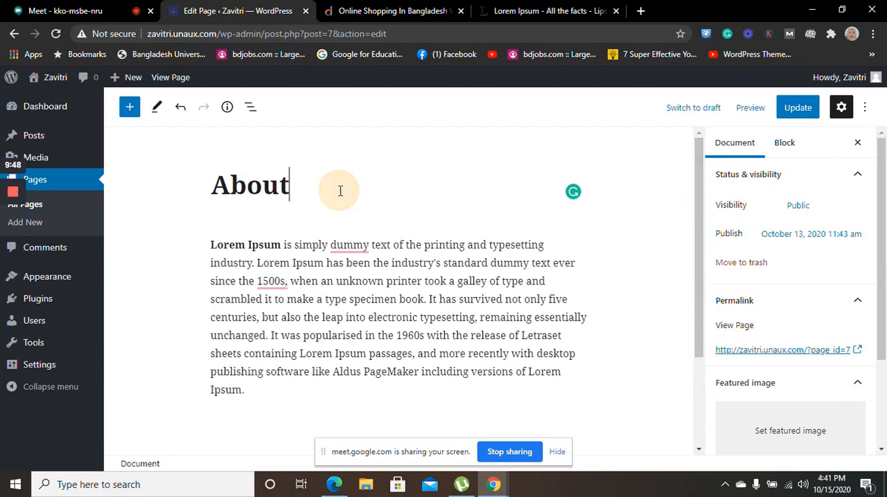
click(780, 145)
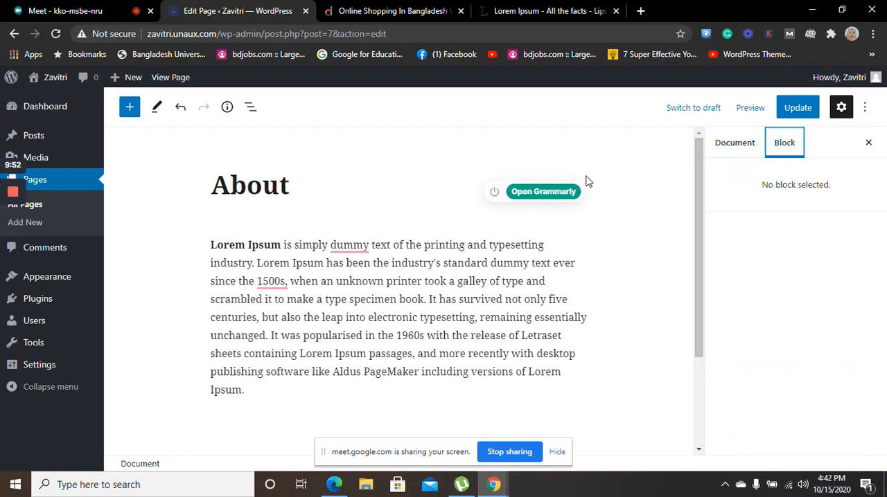
click(261, 196)
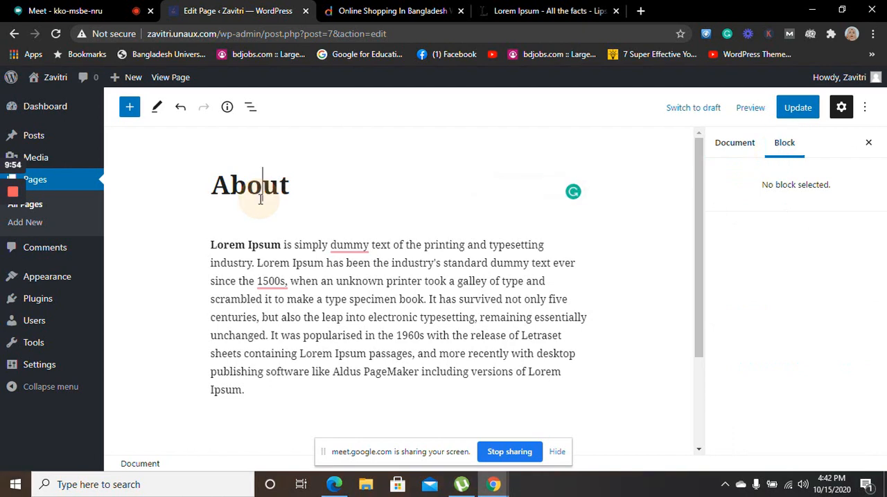
click(340, 191)
double_click(423, 184)
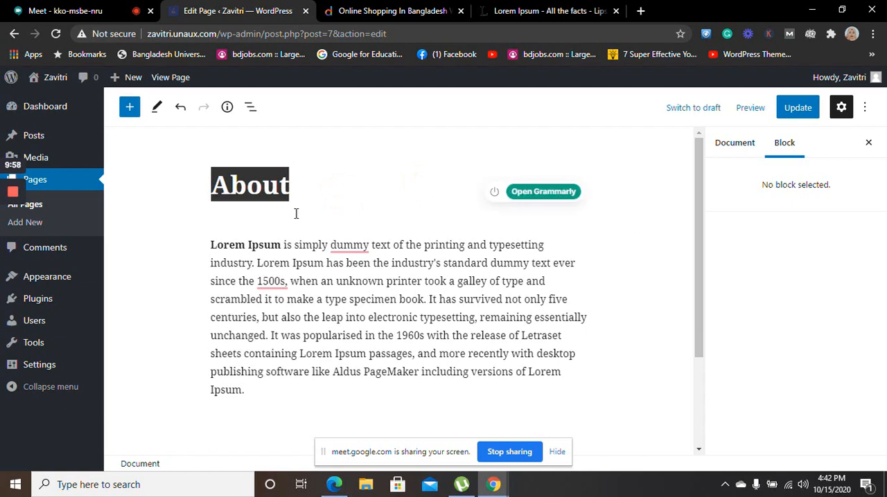
click(212, 191)
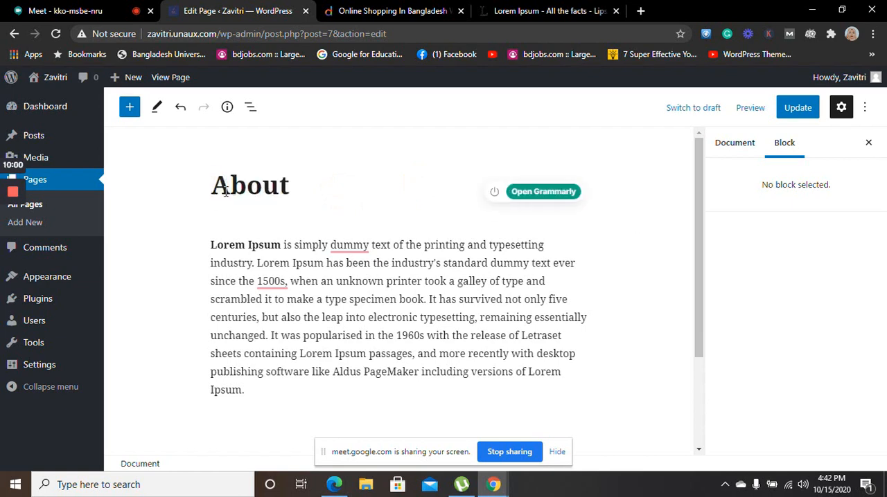
Examine the Lorem Ipsum paragraph's block settings, including its typography, text settings and color settings
click(316, 326)
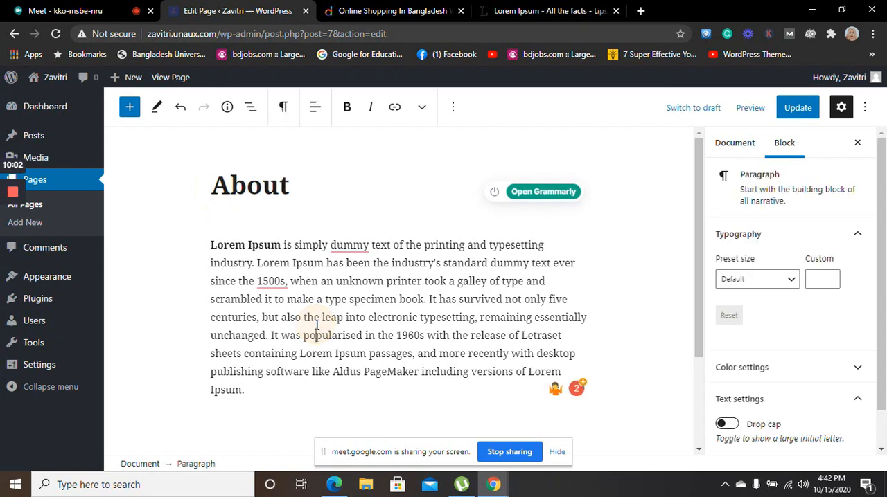
click(346, 294)
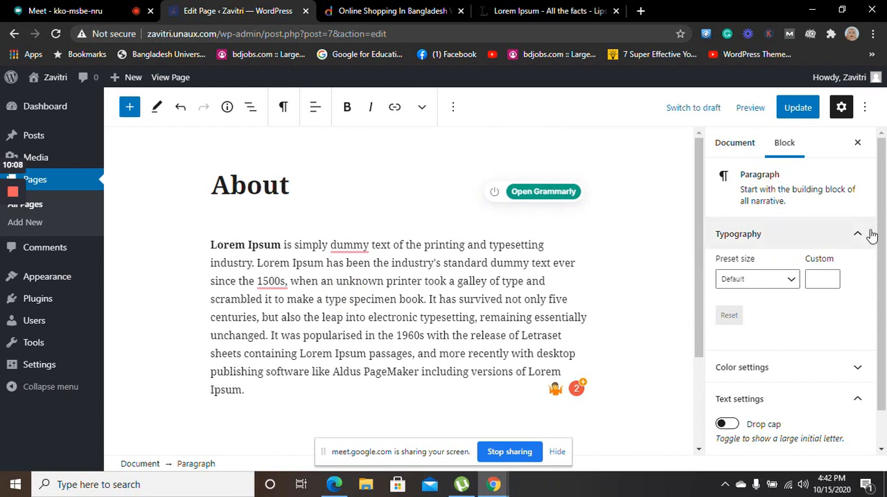
click(884, 212)
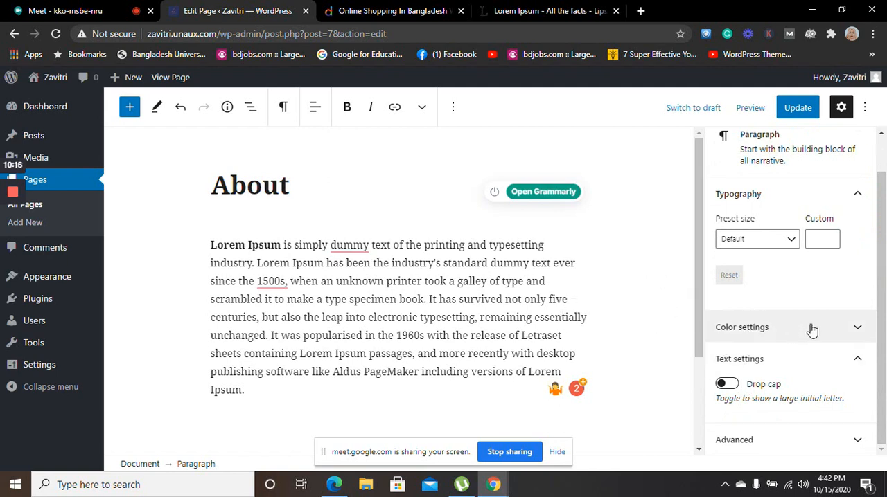
click(856, 361)
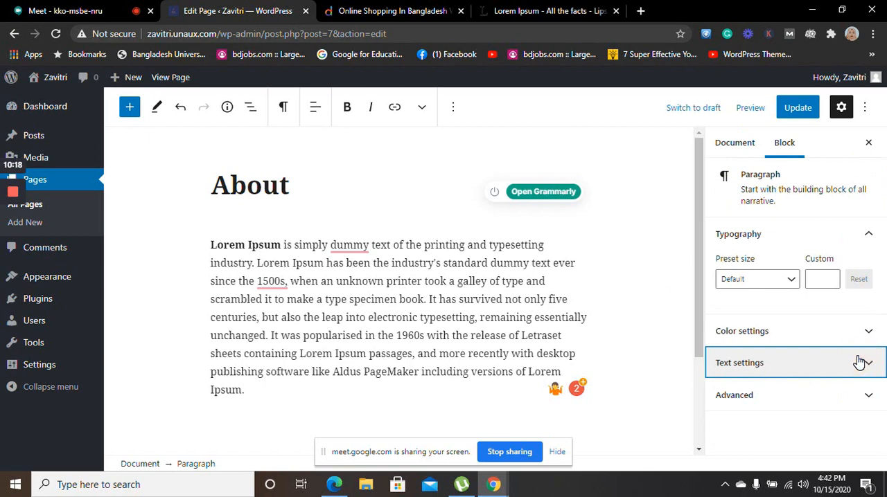
click(858, 360)
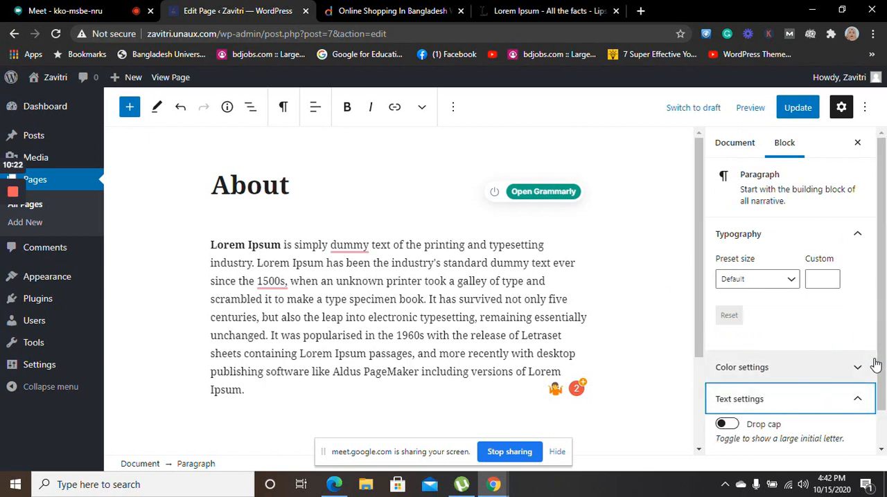
click(855, 375)
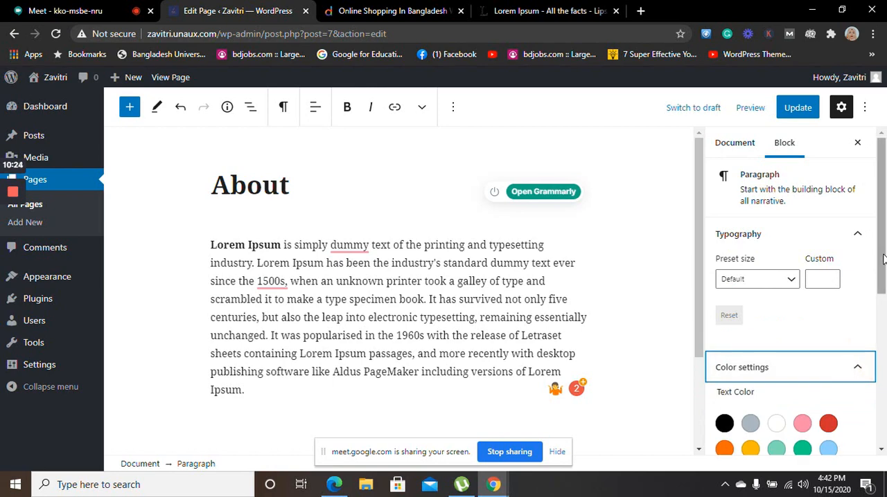
mouse_move(882, 262)
mouse_down()
mouse_move(884, 281)
mouse_move(884, 258)
mouse_up()
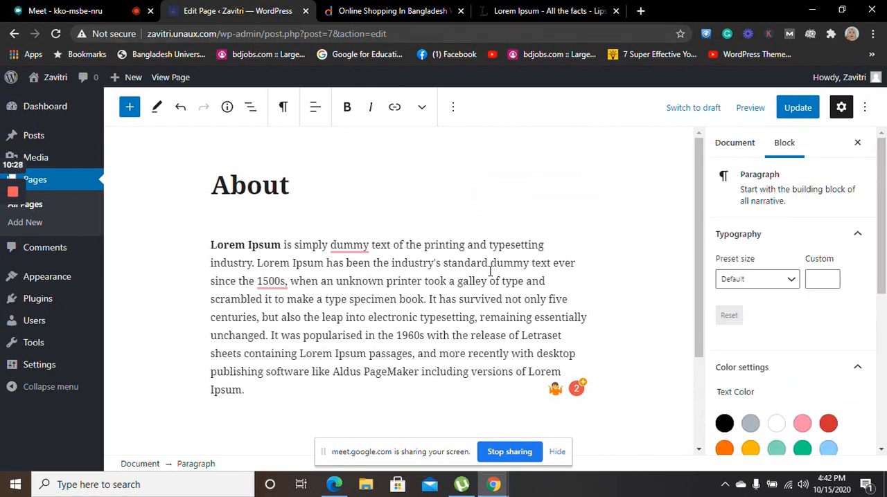
drag(697, 277, 698, 241)
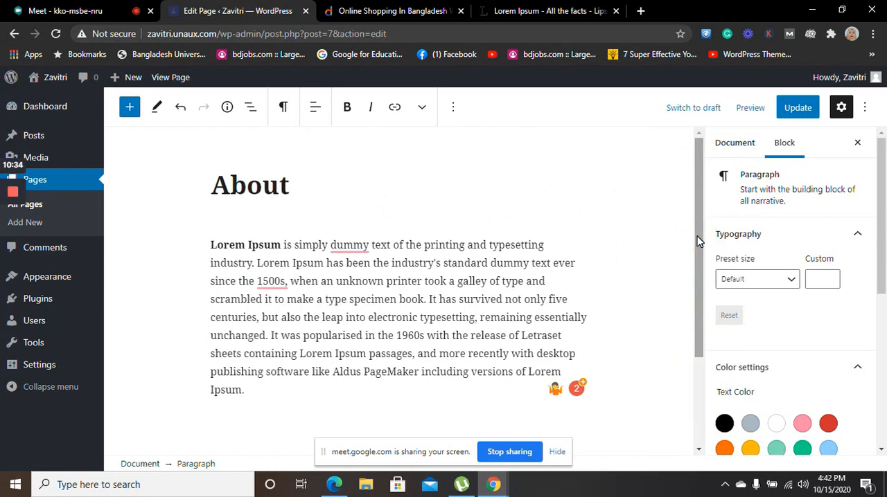
Open canva.com in a new browser tab
click(639, 10)
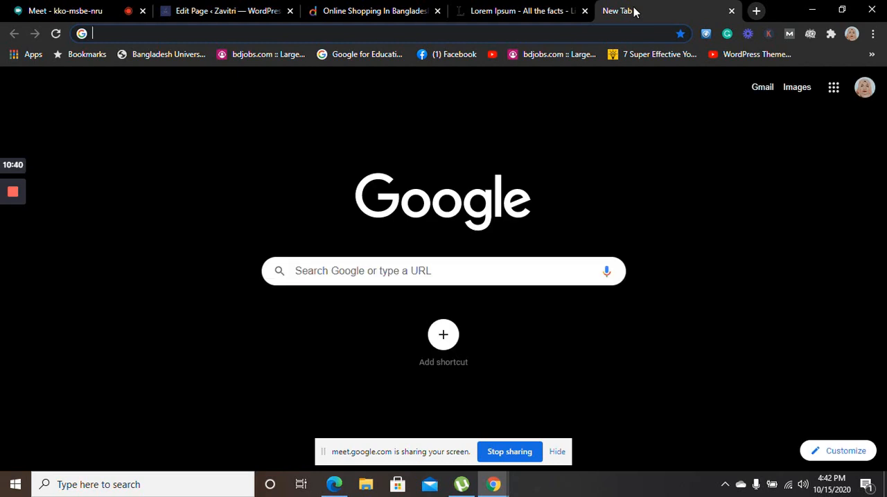
text(ca)
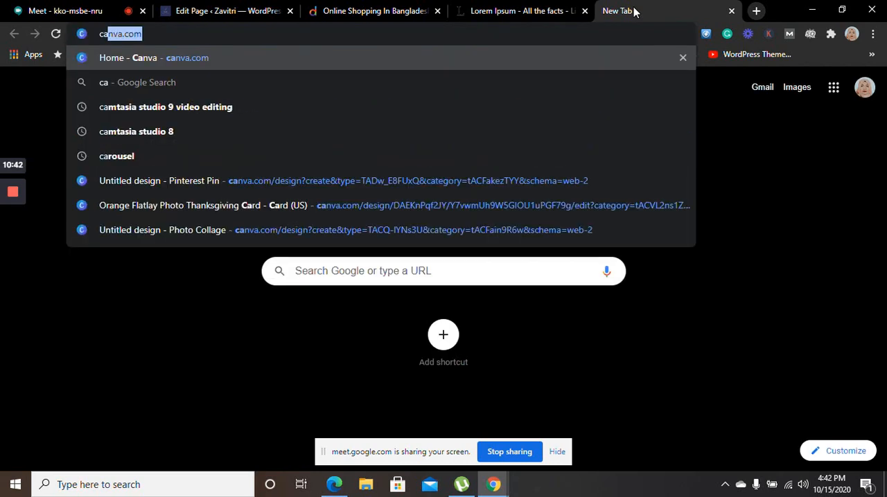
text(nv)
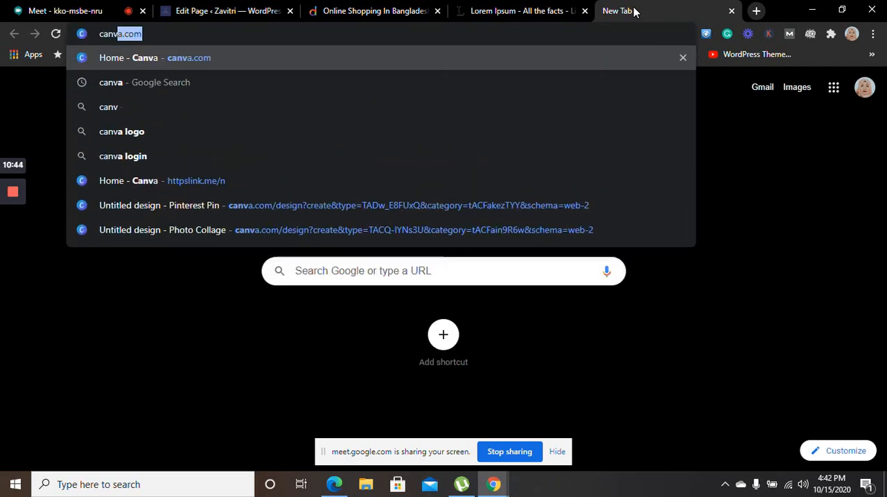
key(Return)
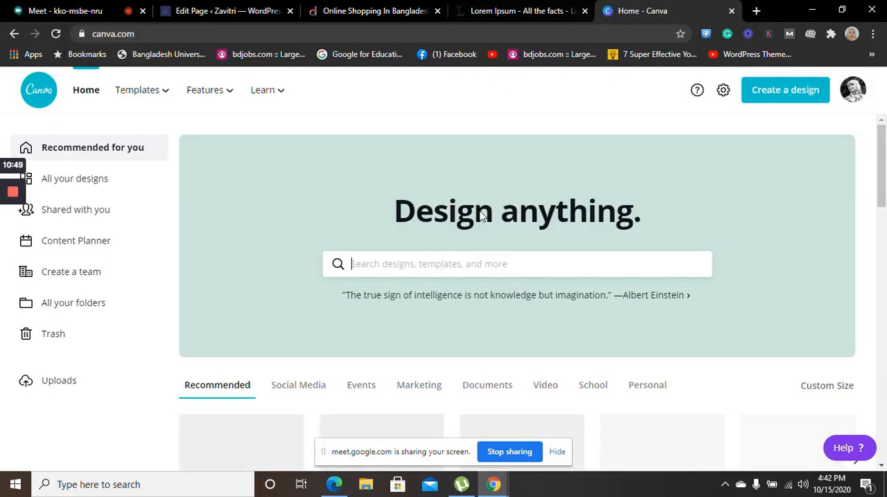
Search Canva's templates for "photos" and open the "Winter Wonderland" template as a new design
click(406, 270)
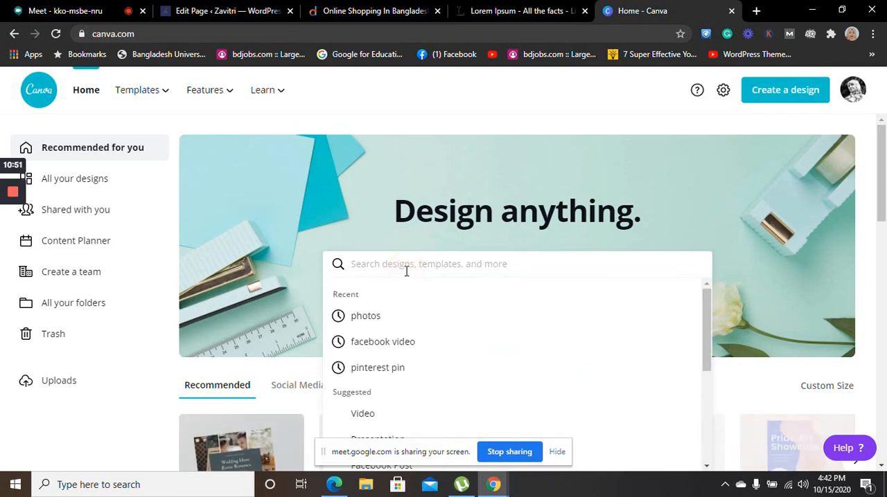
click(354, 320)
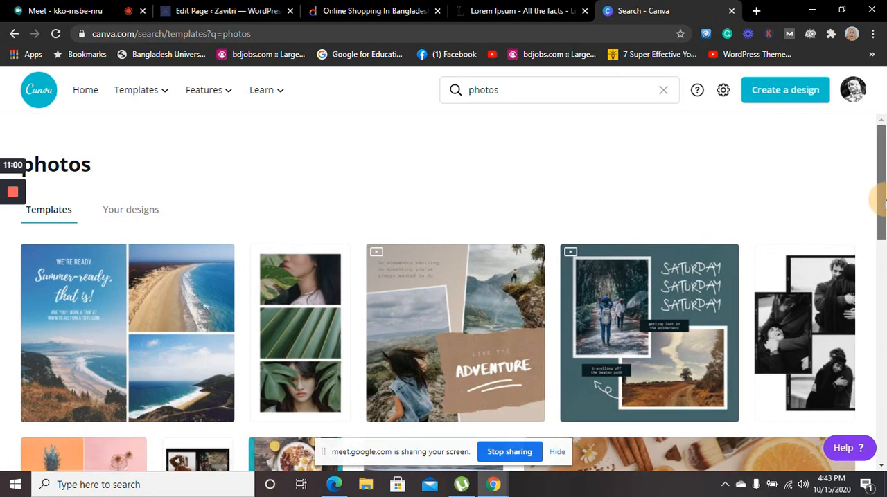
drag(882, 200, 884, 298)
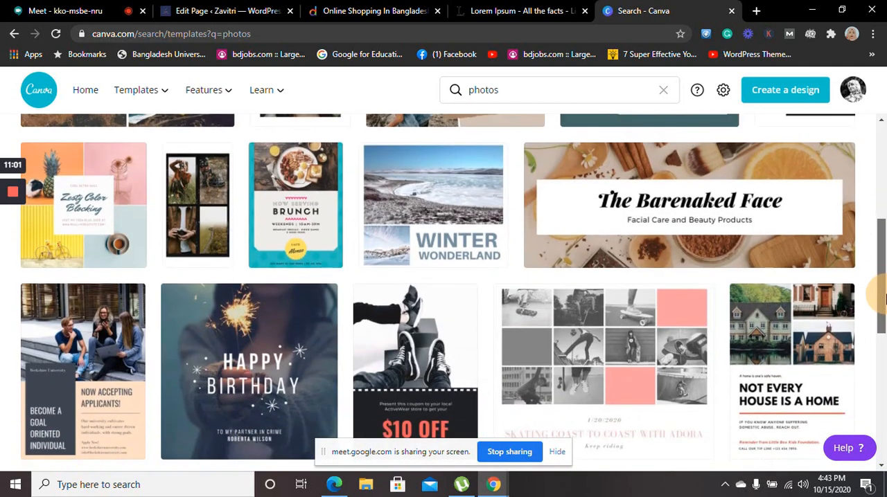
click(393, 228)
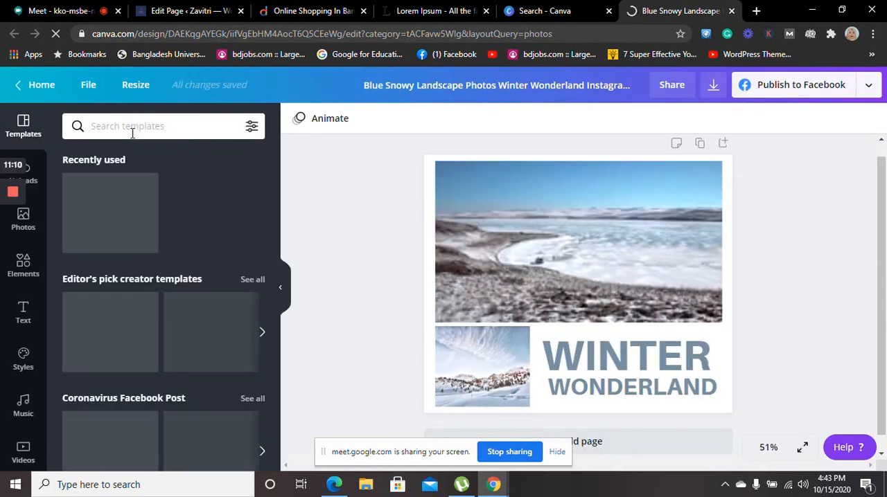
Search the design's templates for "achievement", trying the "Nature never hurries" and APX Sports results before applying the aerial highway quote template
click(132, 133)
text(achive)
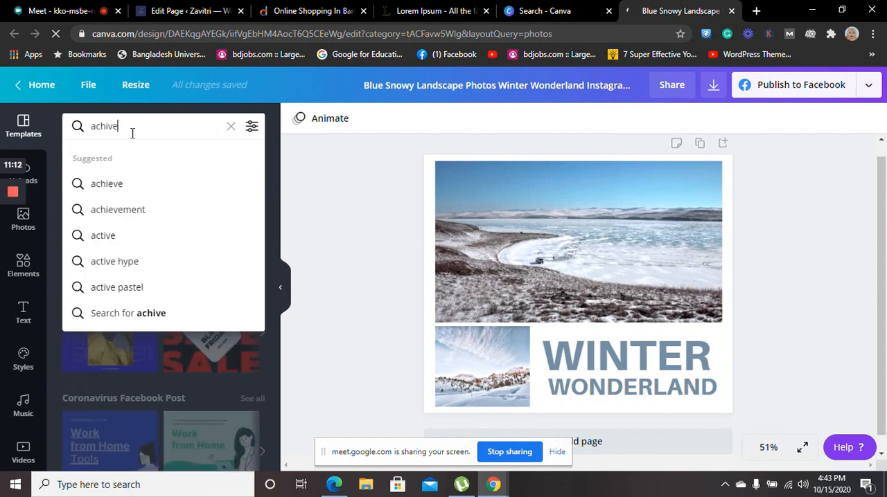
click(106, 212)
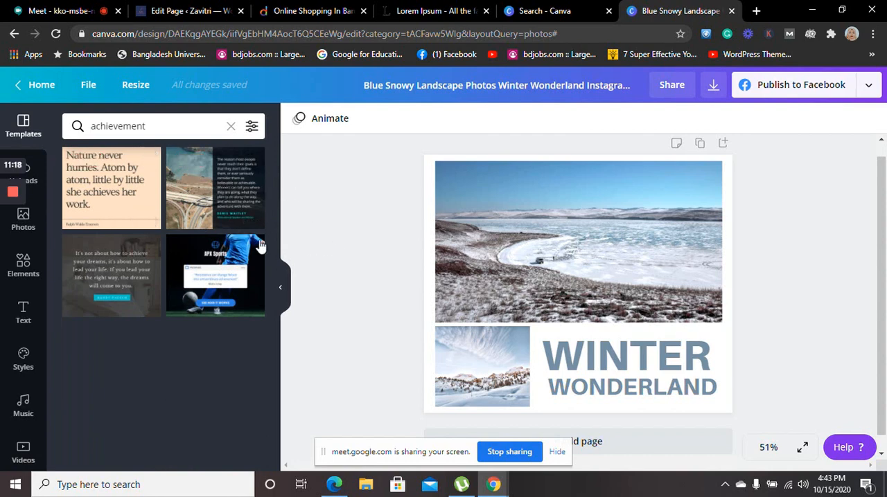
click(124, 203)
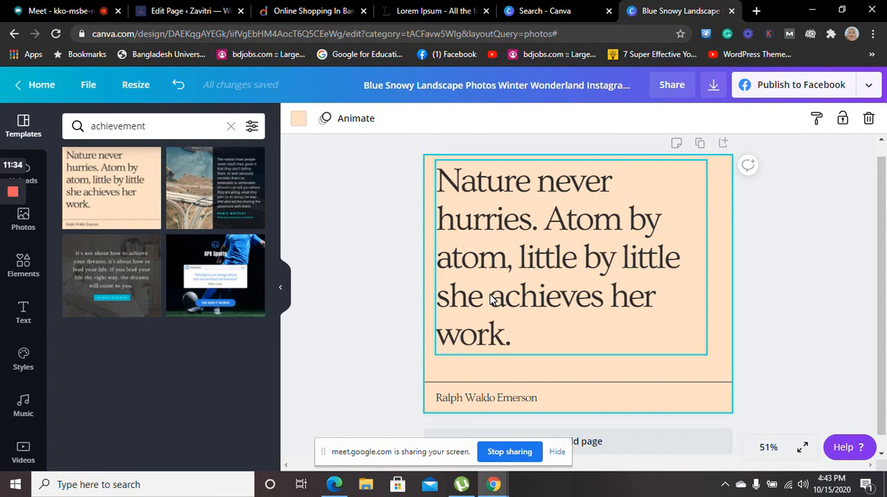
click(242, 291)
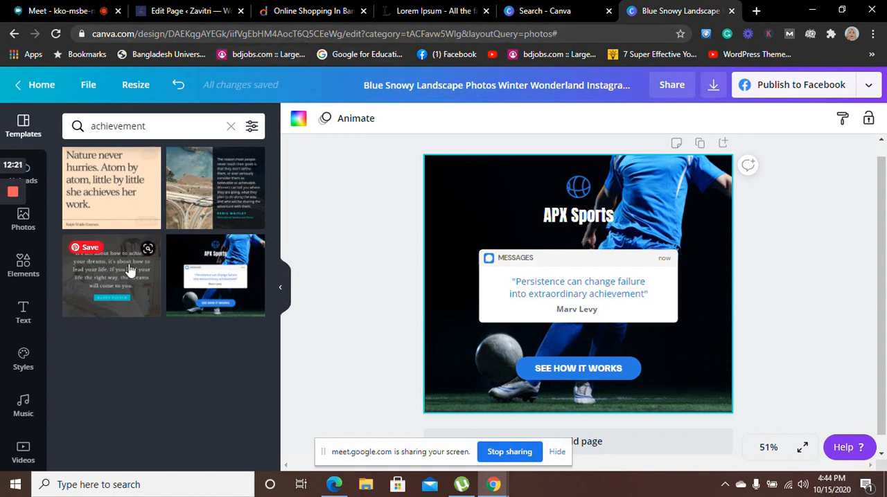
click(217, 199)
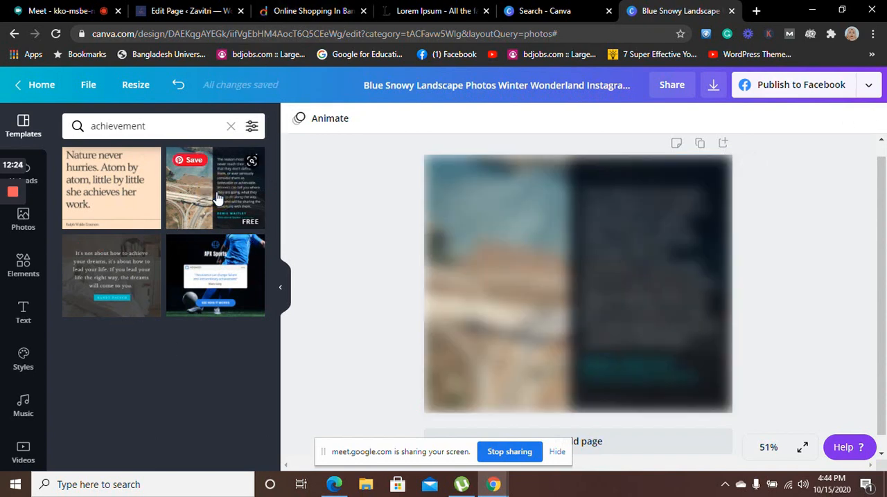
Search the design's templates for "achieve"
click(173, 130)
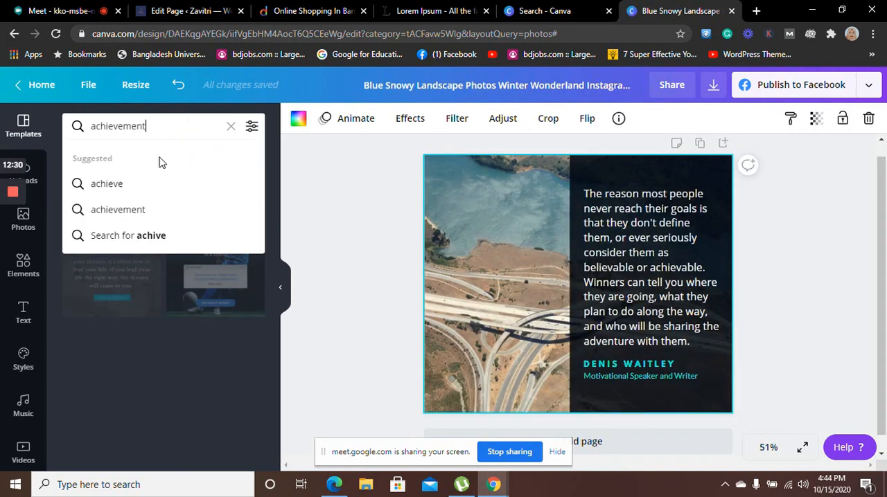
click(134, 184)
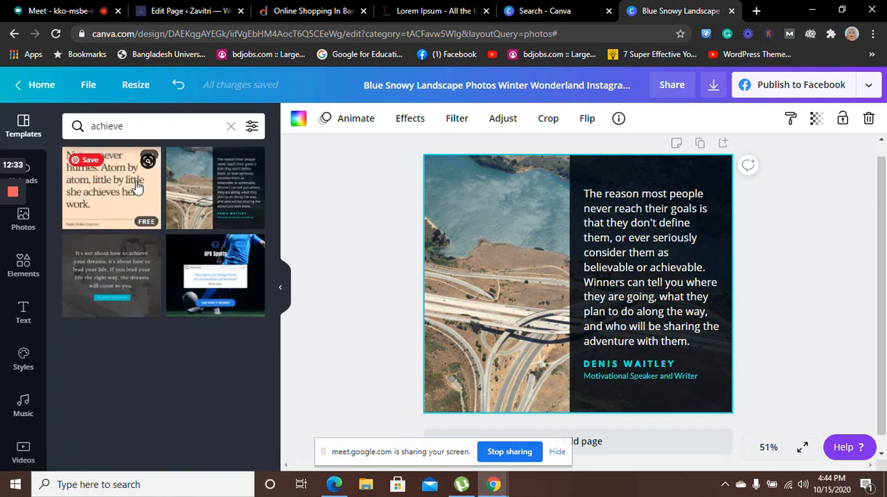
Clear the "achieve" template search in Canva and switch back to the WordPress editor for the About page
click(142, 126)
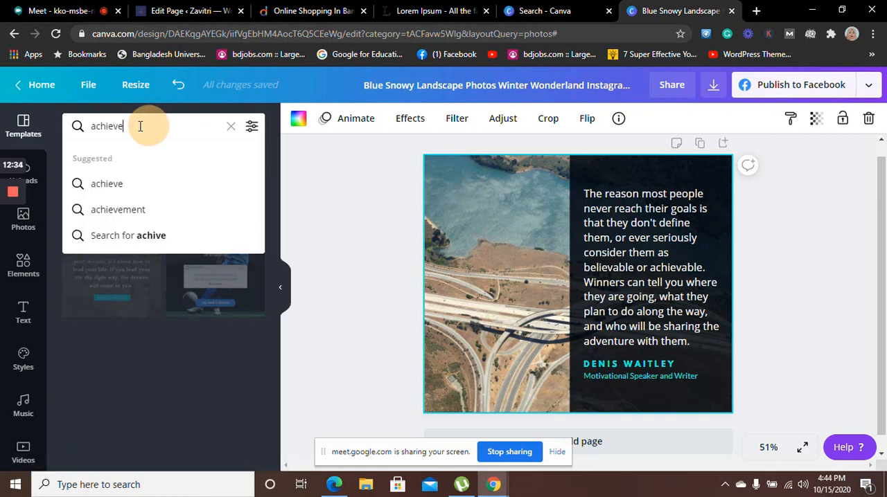
drag(139, 125, 73, 125)
key(BackSpace)
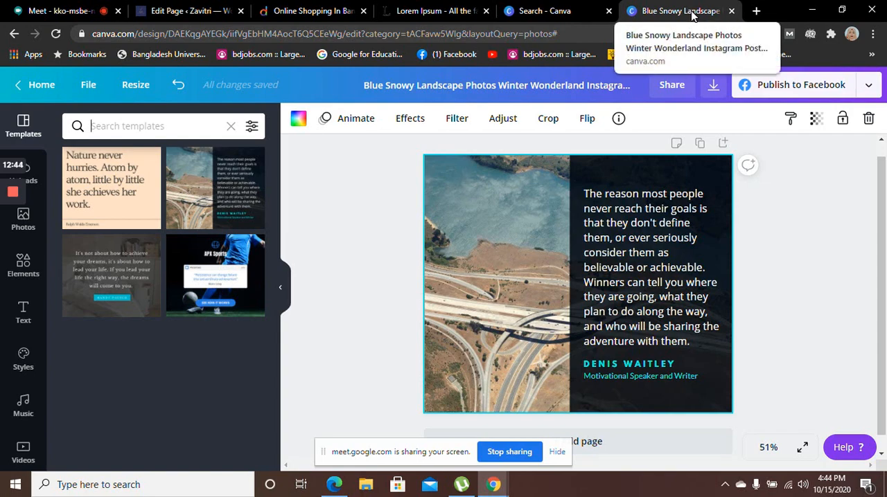
click(199, 11)
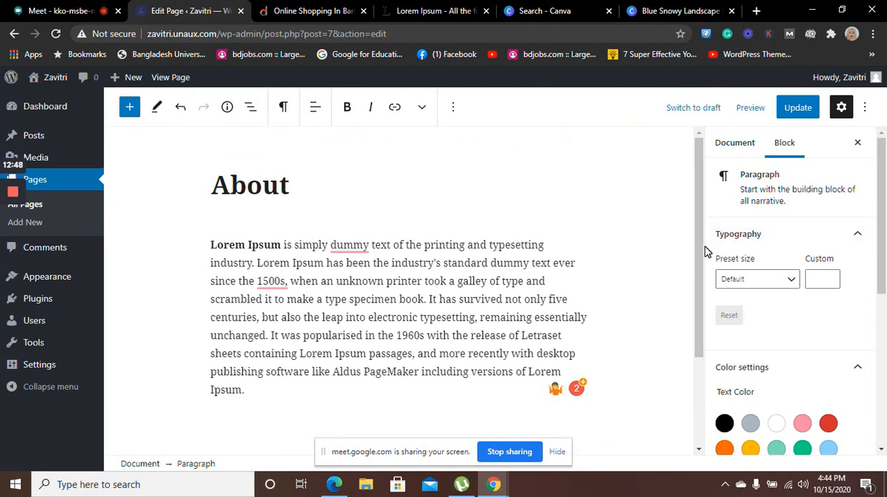
Add an Image block below the Lorem Ipsum paragraph on the About page
drag(701, 235, 711, 352)
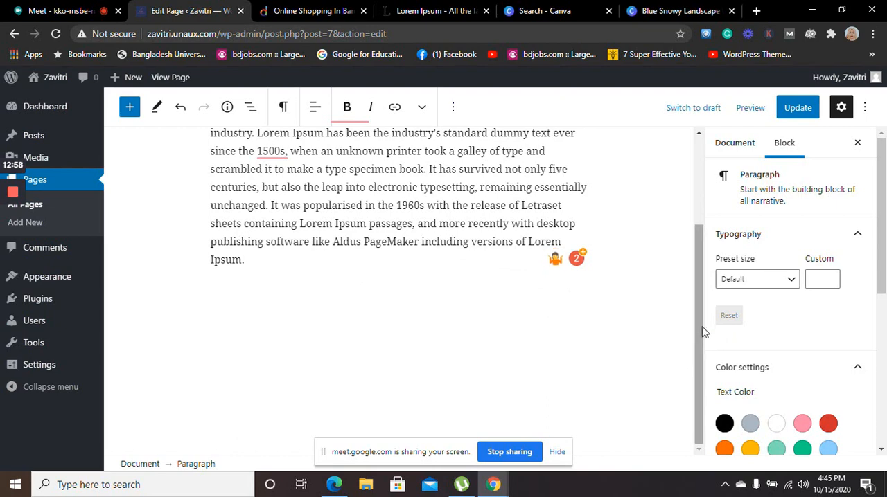
drag(704, 331, 693, 237)
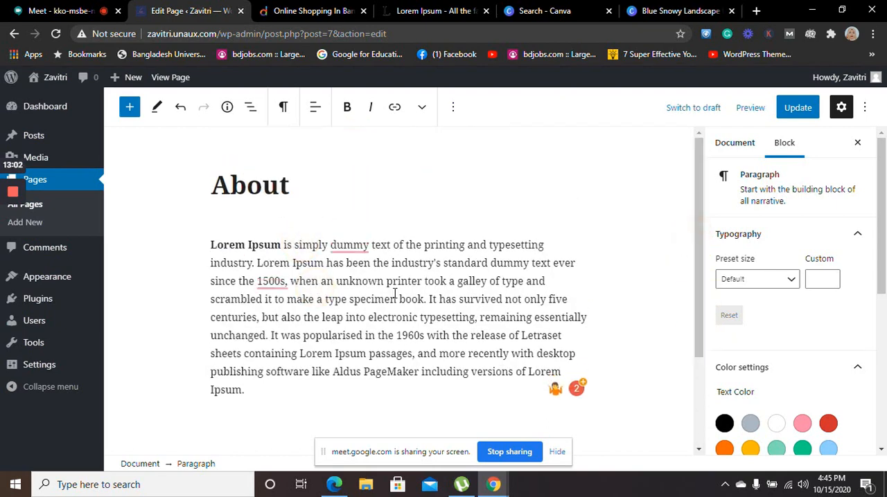
click(632, 361)
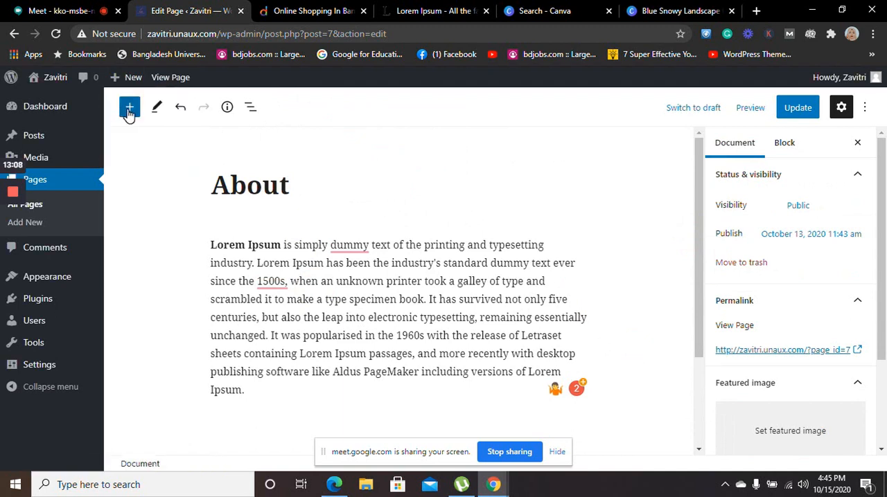
click(129, 110)
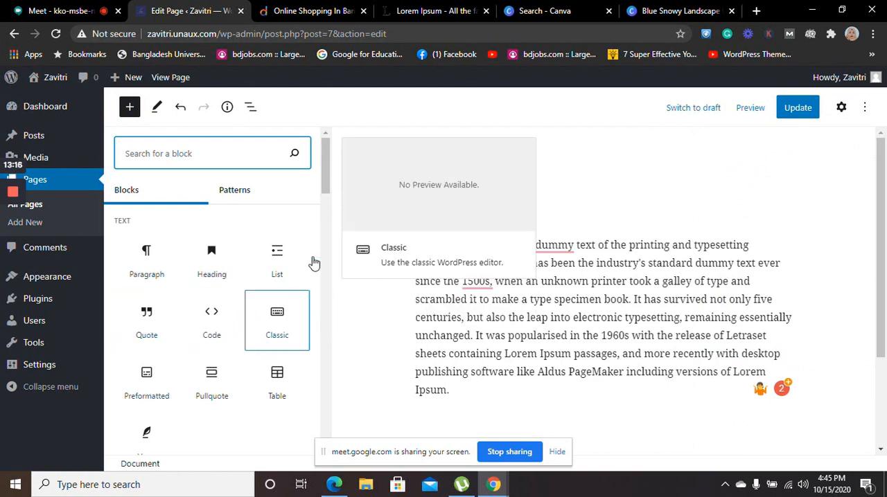
drag(321, 158, 329, 199)
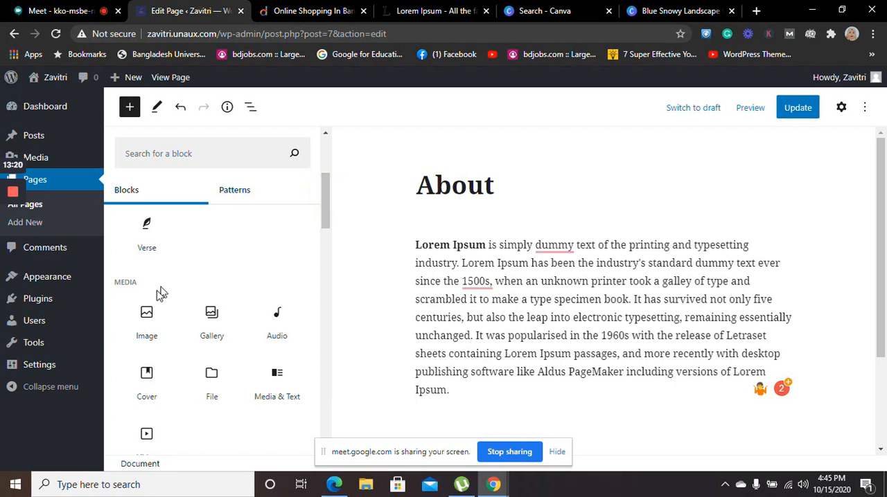
click(146, 322)
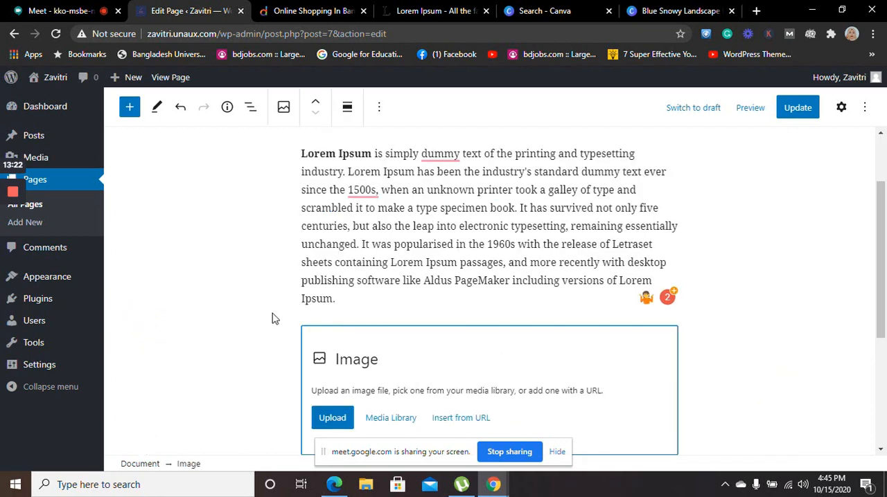
Upload the "Women's world" image from the Downloads folder into the Image block
click(328, 426)
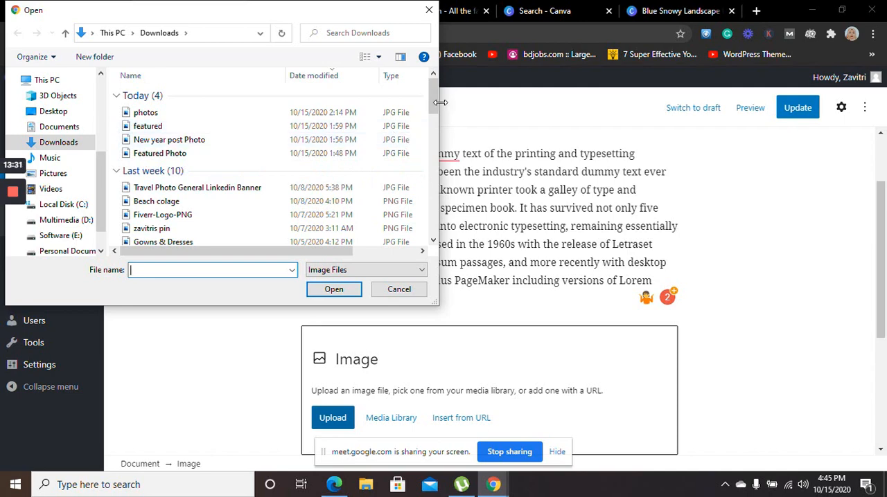
drag(433, 99, 436, 121)
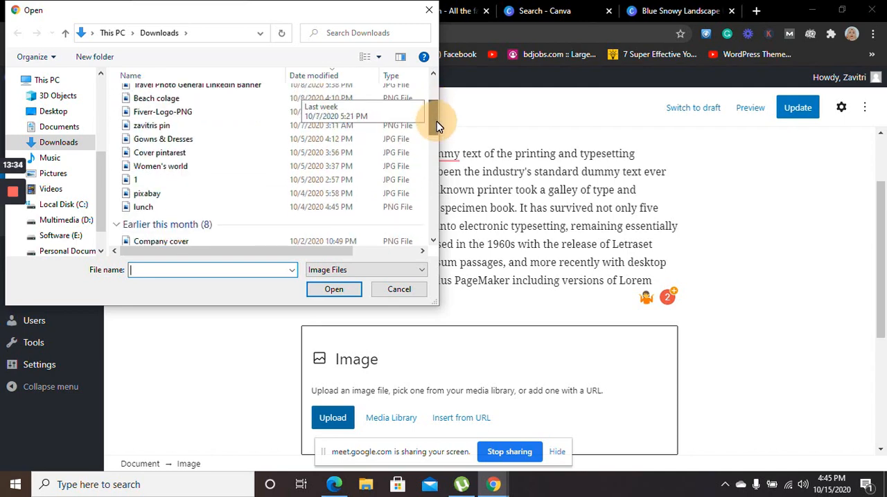
click(165, 167)
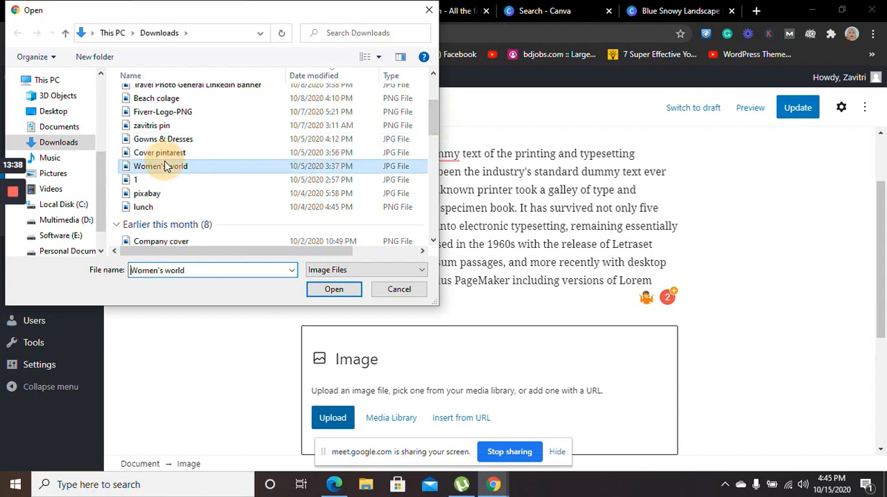
click(315, 291)
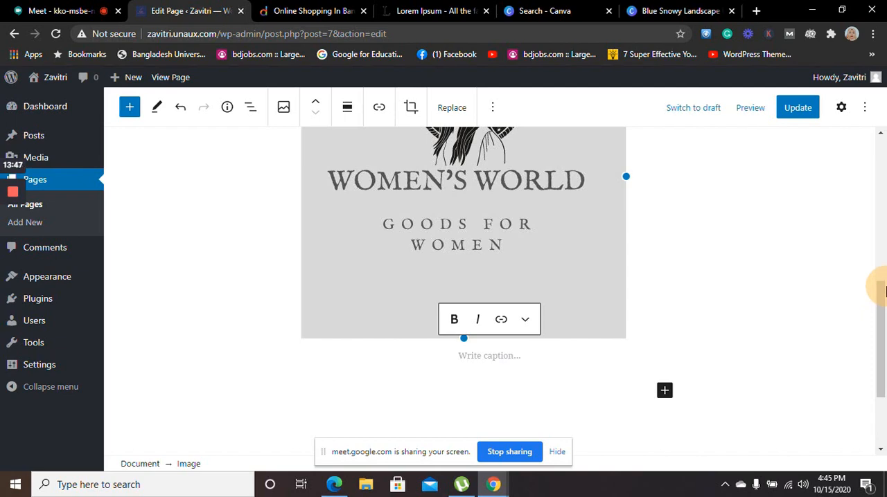
Shrink the Women's World image proportionally to about three quarters of its inserted size
mouse_move(881, 294)
mouse_down()
mouse_move(881, 231)
mouse_move(884, 291)
mouse_up()
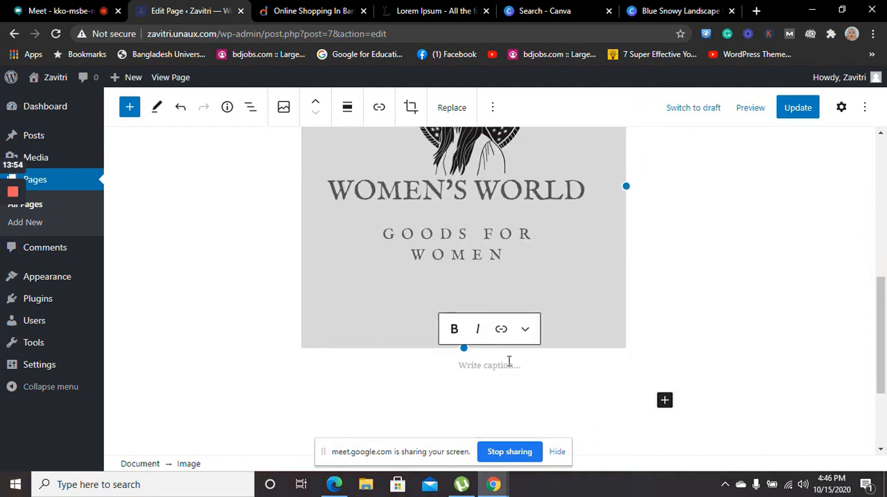
click(613, 271)
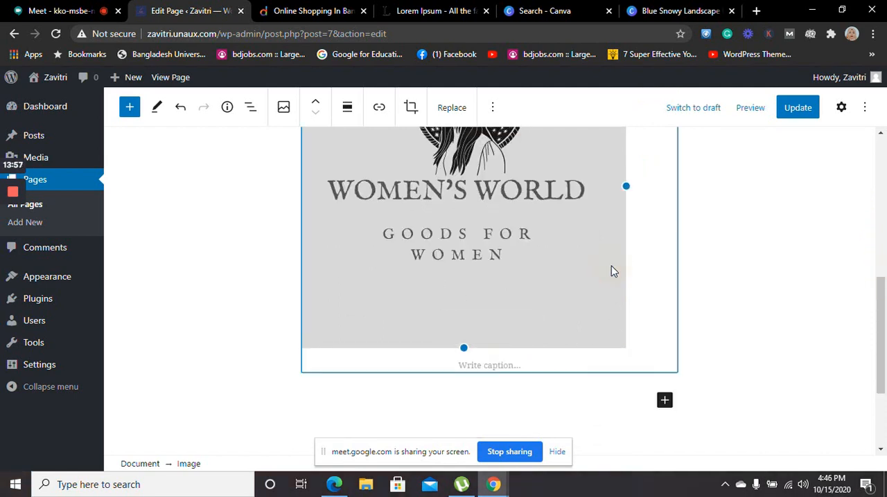
drag(625, 346, 624, 348)
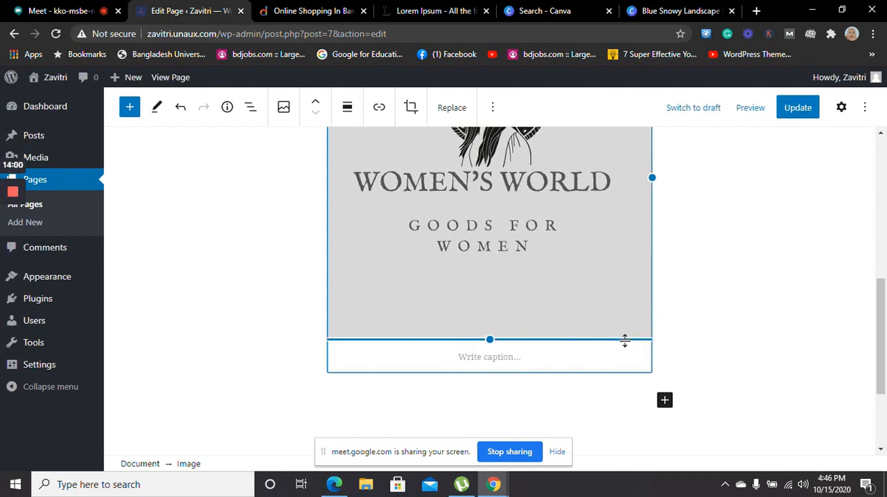
drag(624, 341, 600, 255)
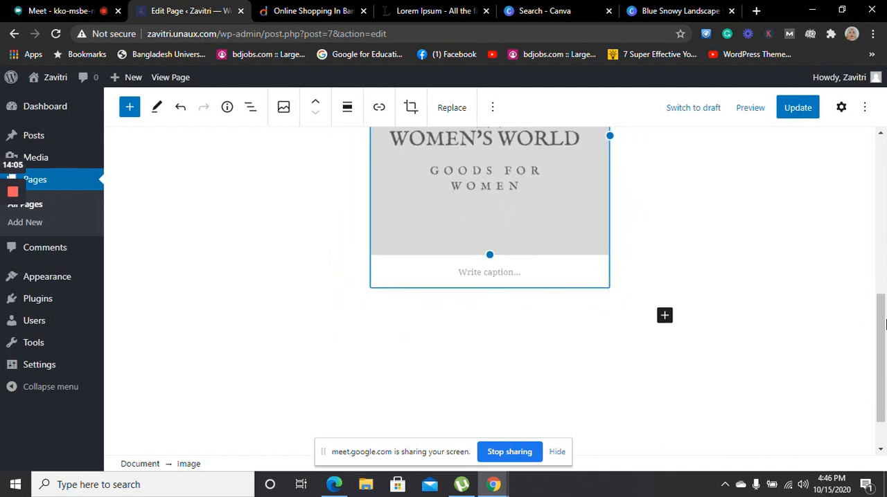
drag(882, 325, 880, 256)
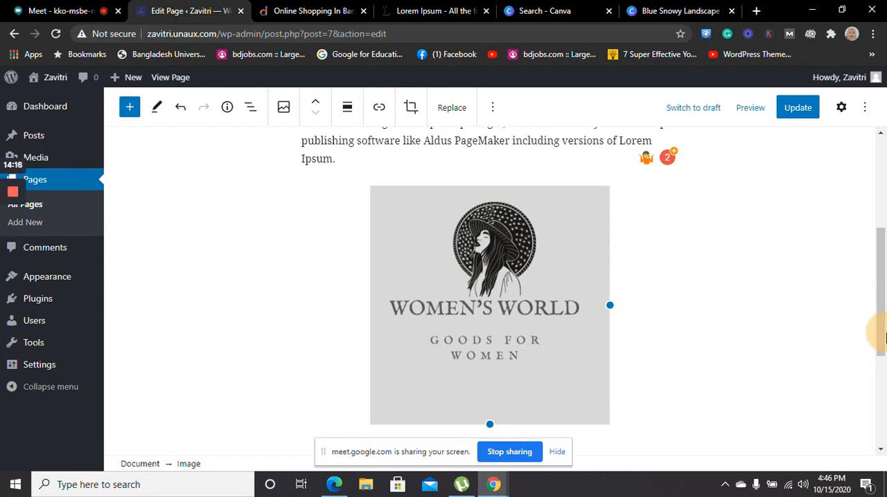
Begin the image's caption with the word "rewards", fixing its spelling with the suggested correction
drag(880, 336, 878, 362)
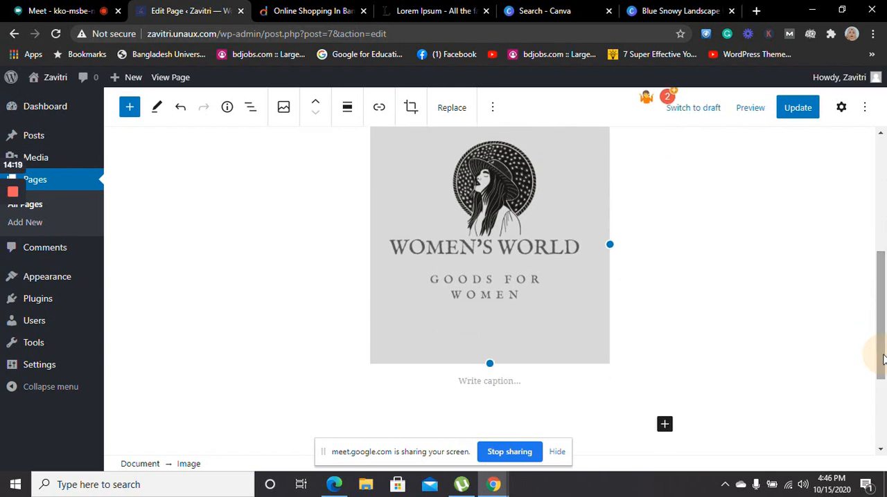
click(509, 382)
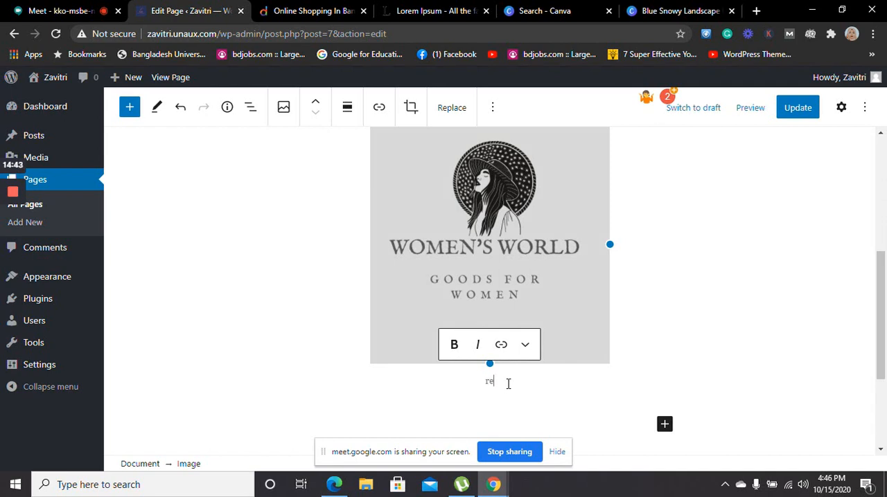
text(wad)
text(es)
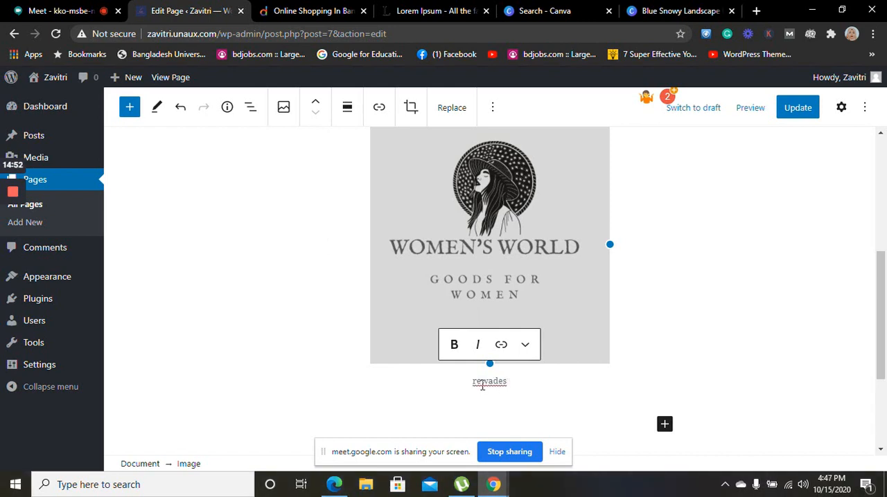
click(482, 382)
right_click(490, 383)
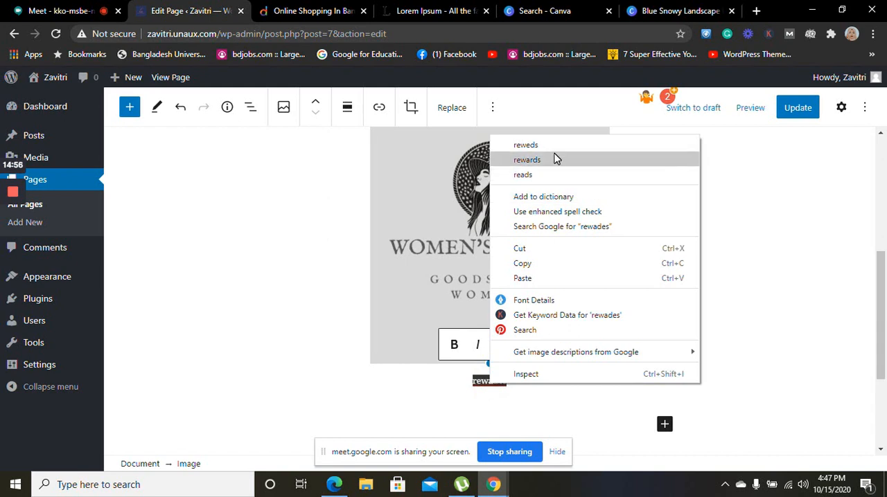
click(554, 161)
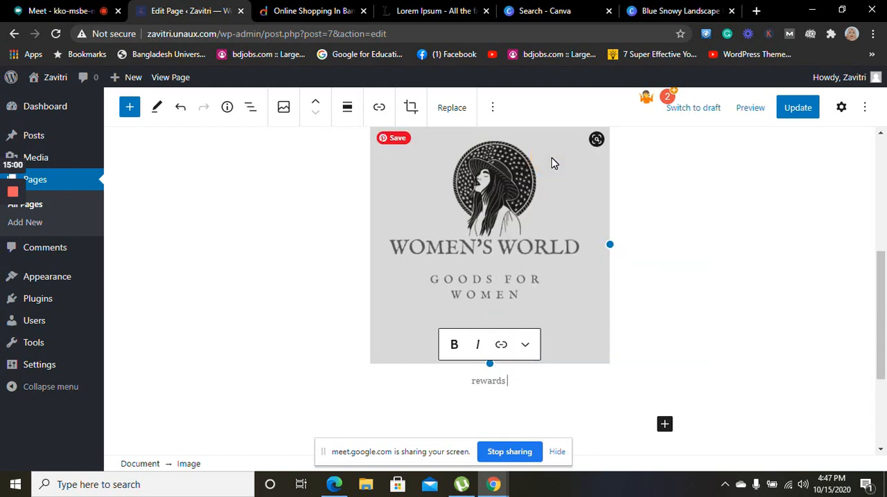
Complete the image's caption so that it reads "rewards for good service"
text(for good )
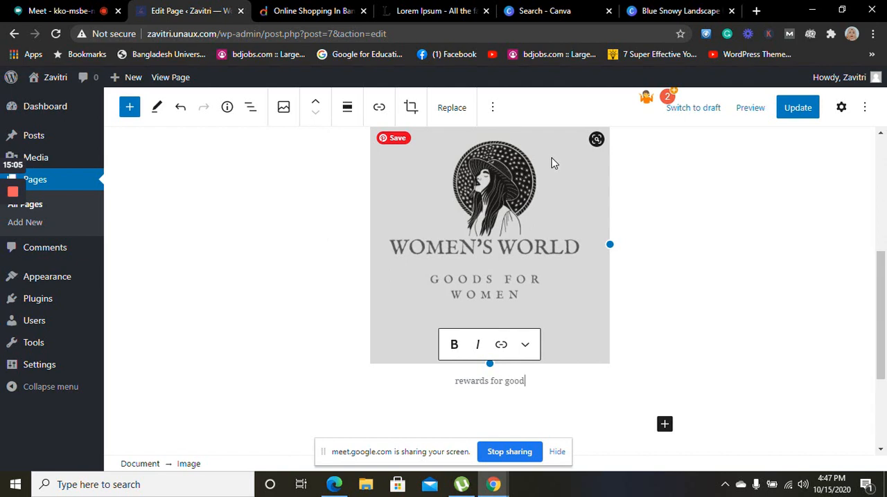
text(service)
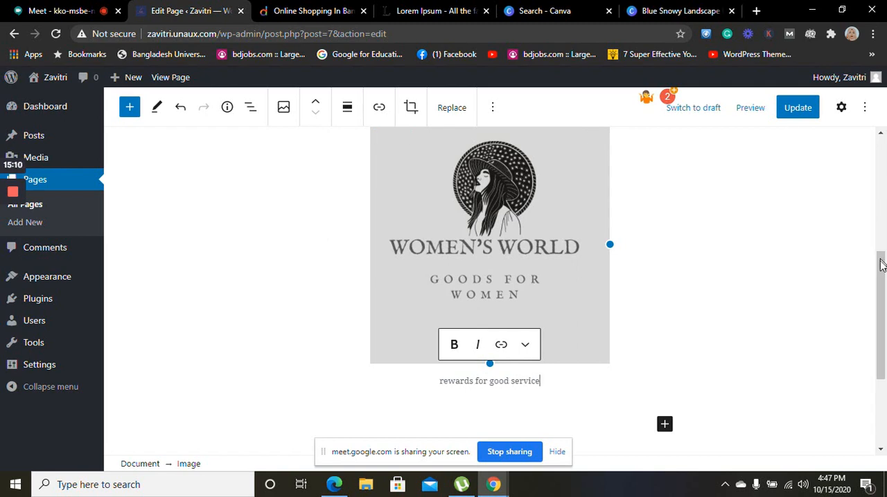
Update the About page and open its published version in a new browser tab
drag(882, 258, 880, 325)
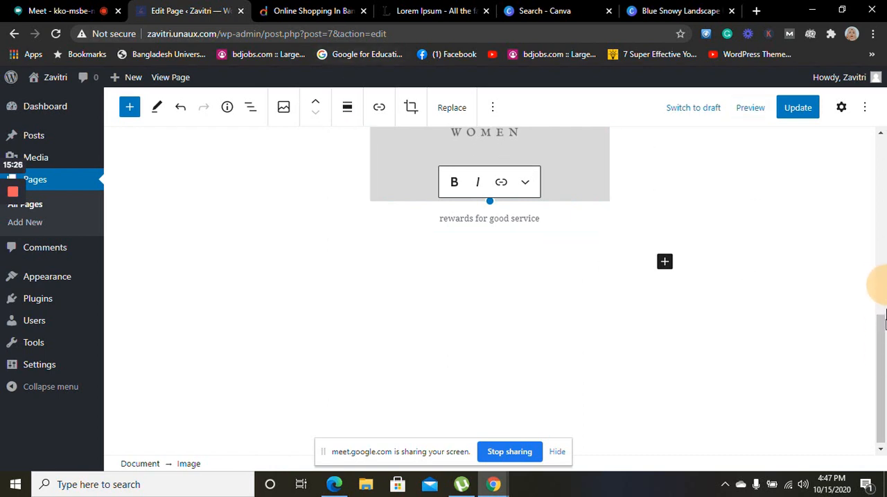
drag(882, 350, 884, 167)
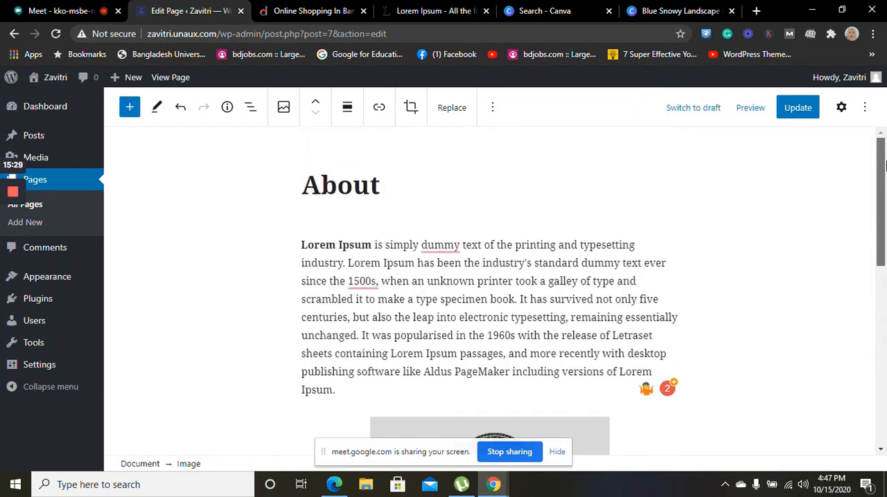
click(806, 118)
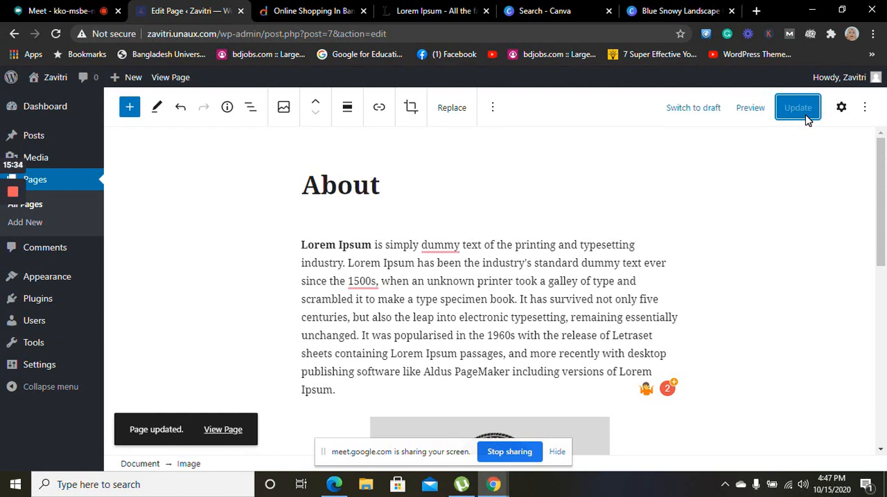
middle_click(239, 439)
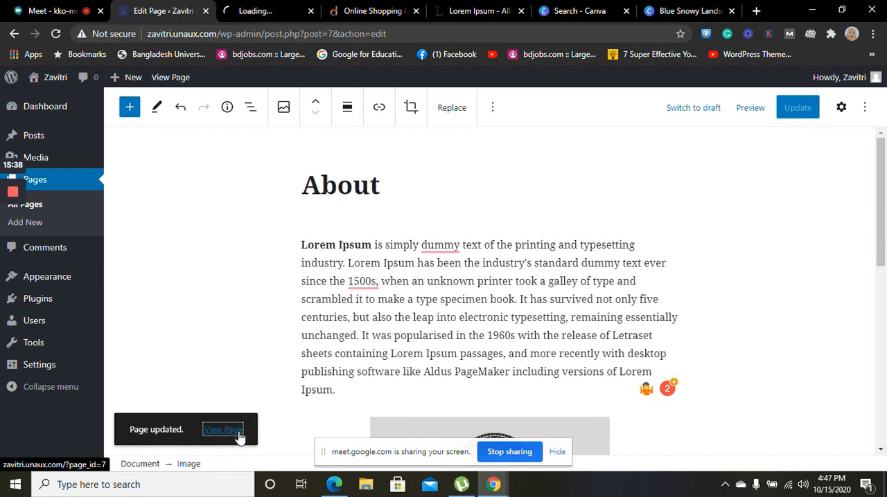
Close the Daraz shopping tab and open the WordPress list of all pages
click(416, 11)
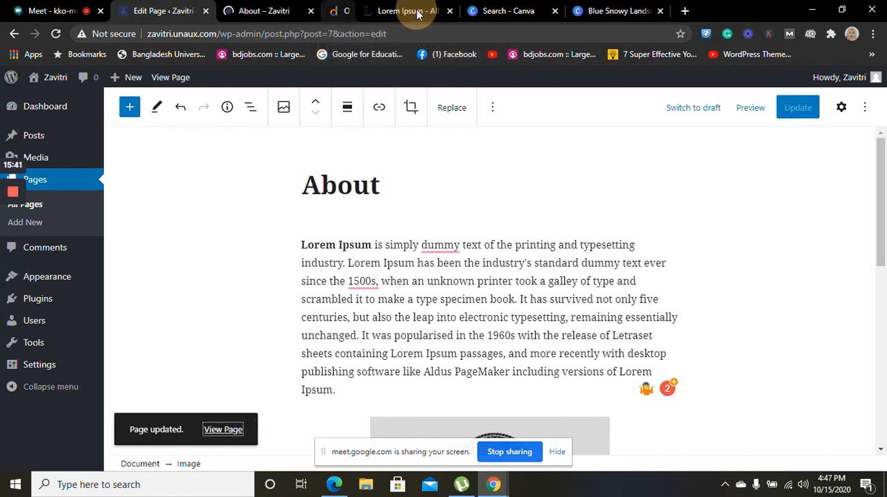
click(59, 206)
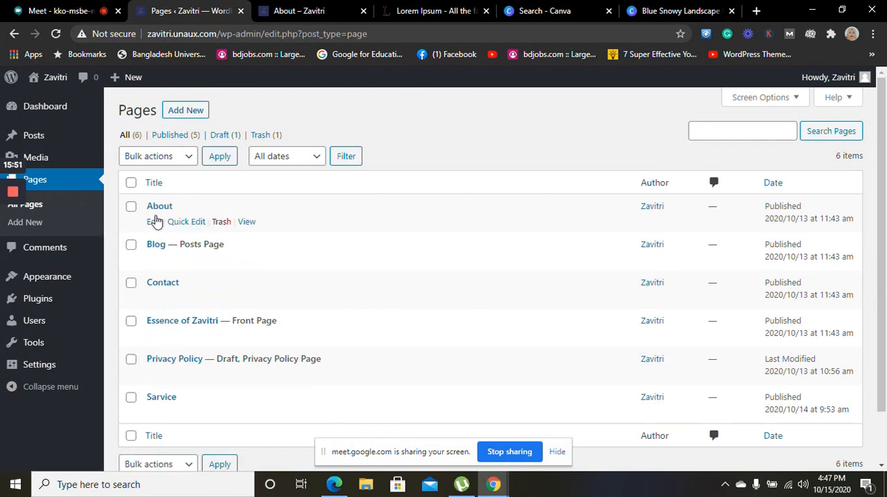
Review the published About page with its new image and reopen that page for editing from the pages list
click(295, 9)
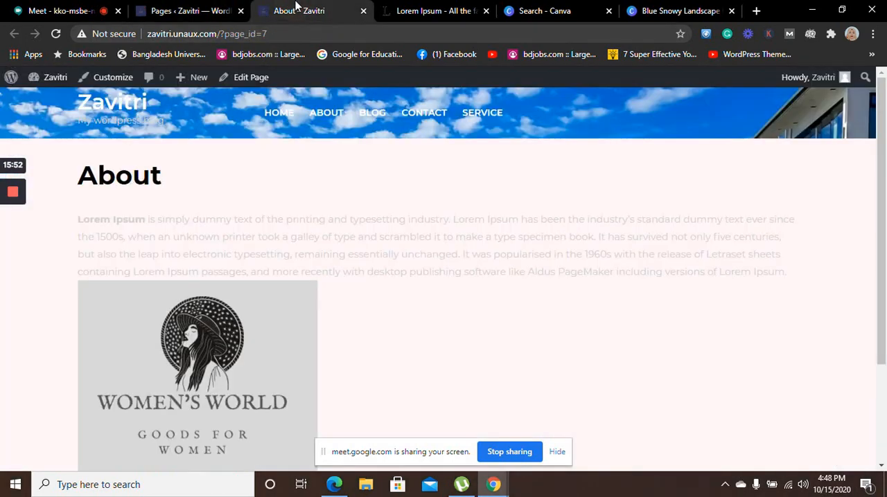
drag(885, 269, 885, 204)
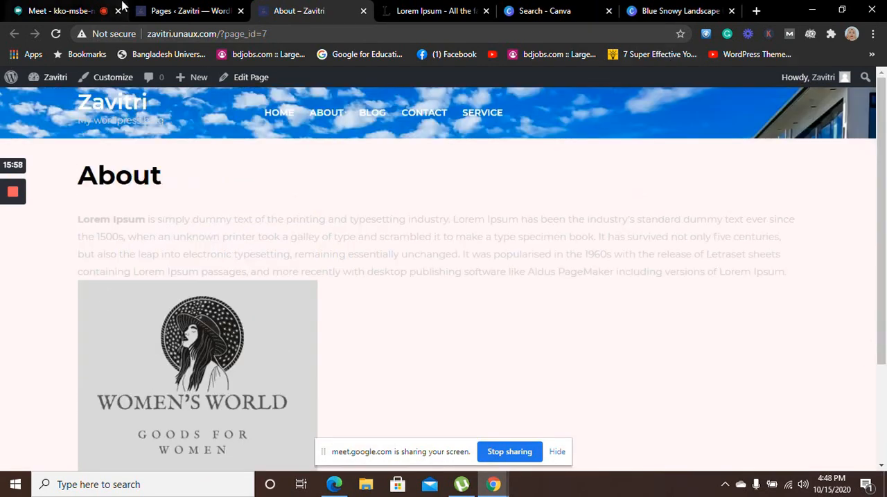
click(156, 11)
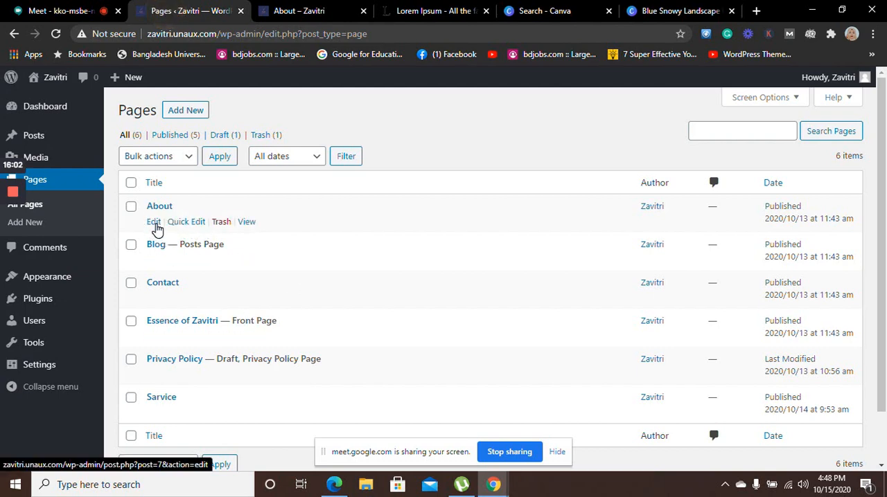
click(156, 224)
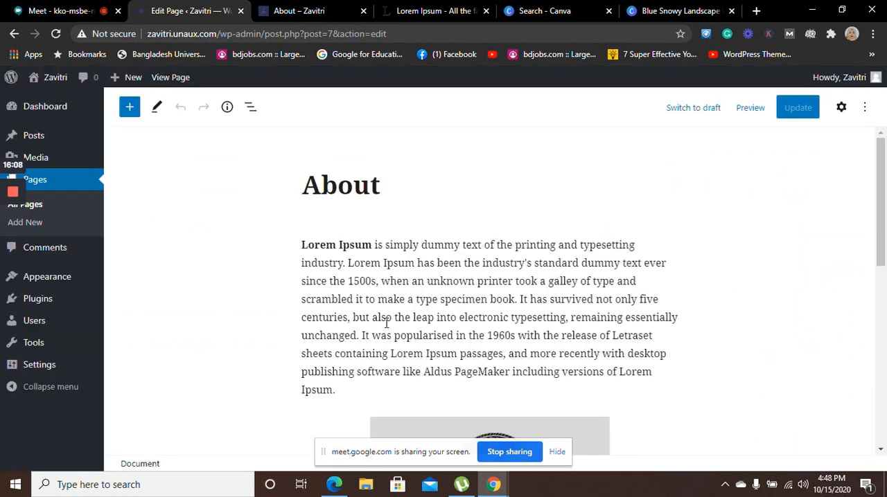
click(383, 319)
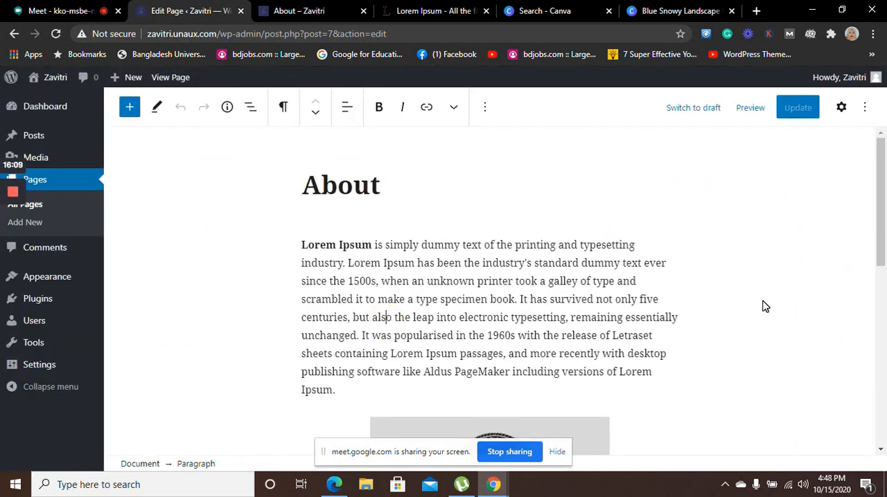
click(579, 296)
double_click(577, 297)
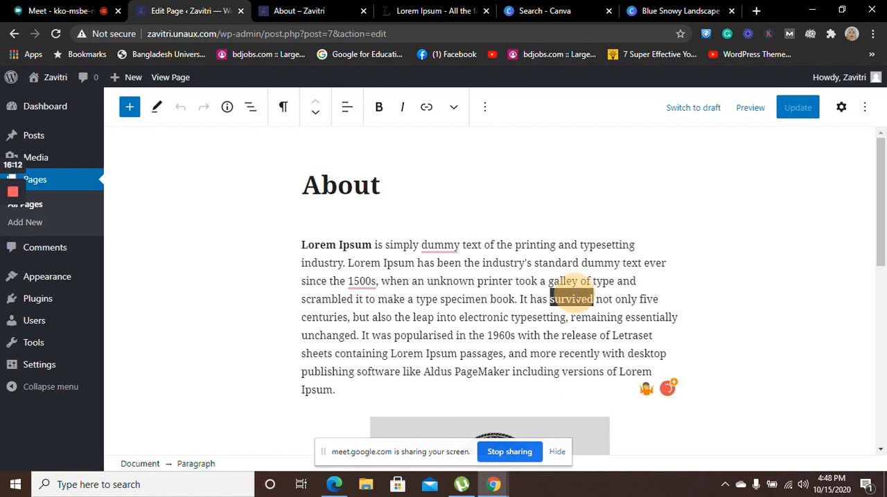
click(331, 272)
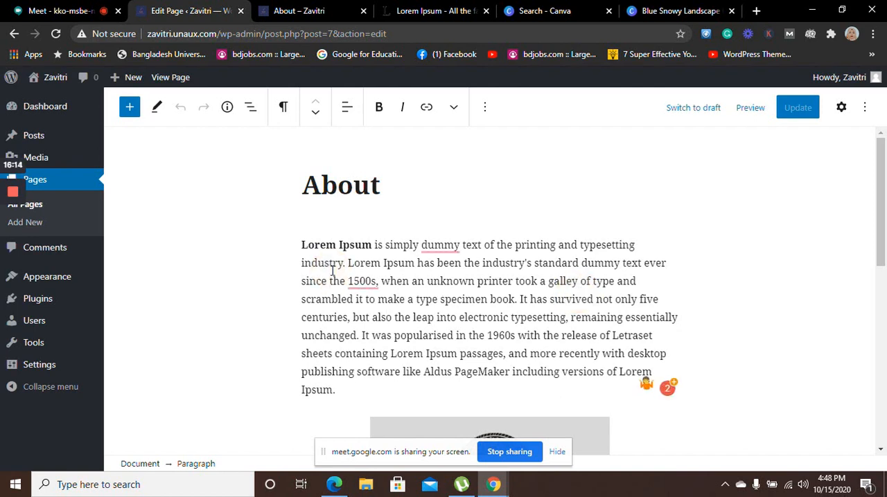
click(309, 235)
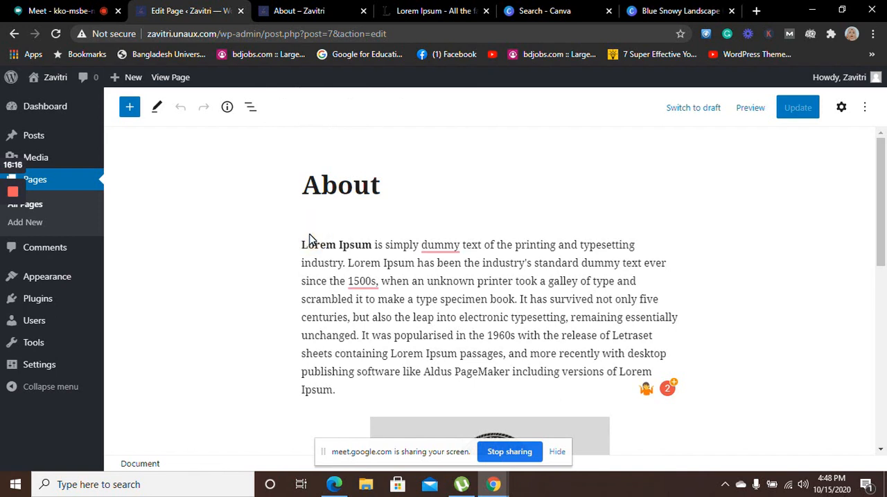
click(340, 244)
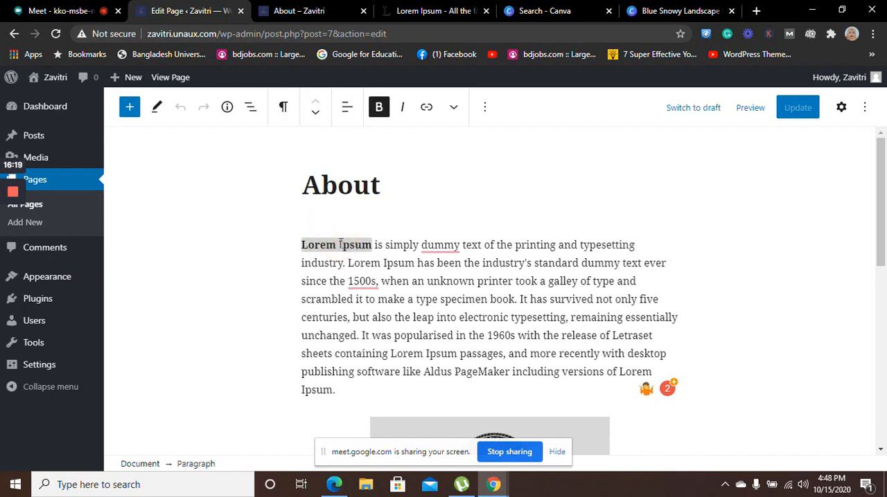
click(408, 246)
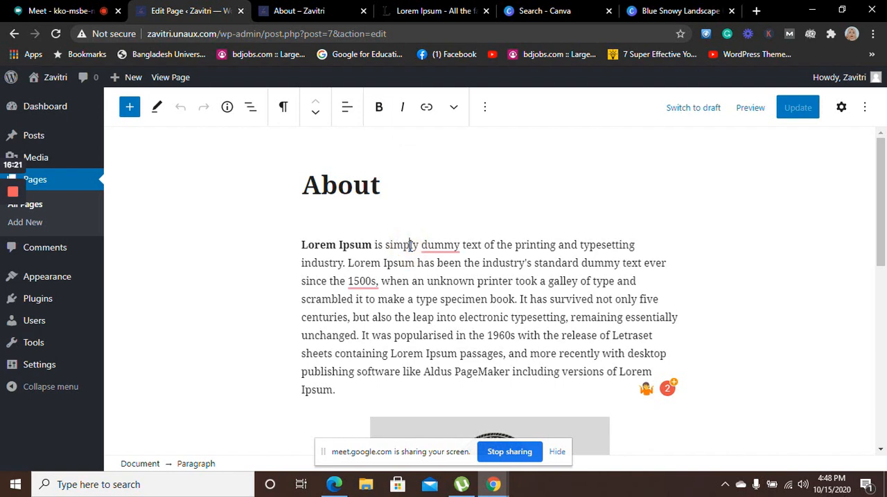
click(864, 110)
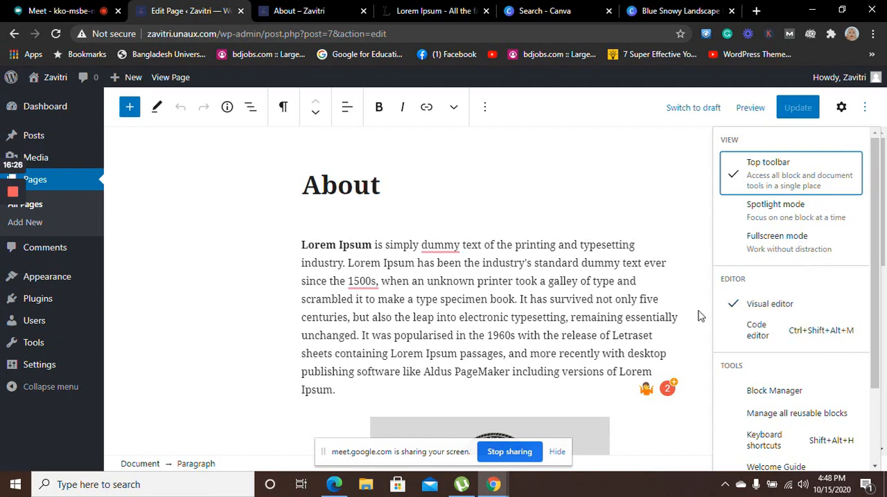
click(639, 167)
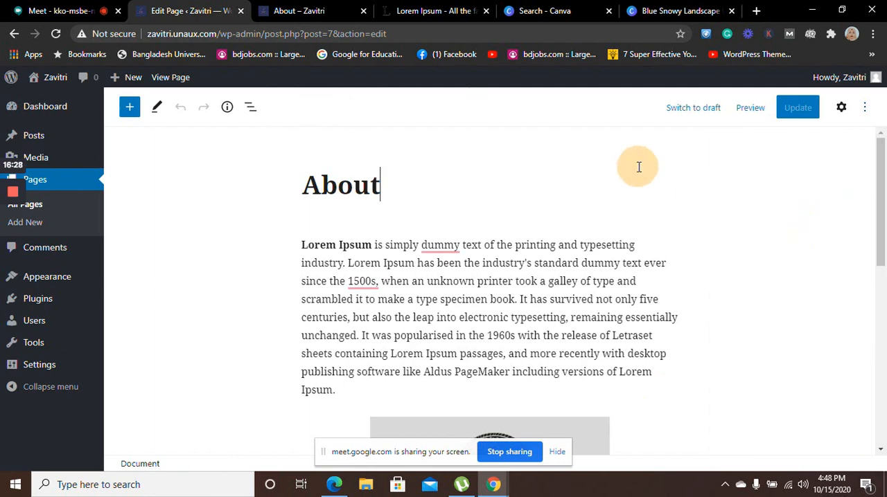
click(757, 377)
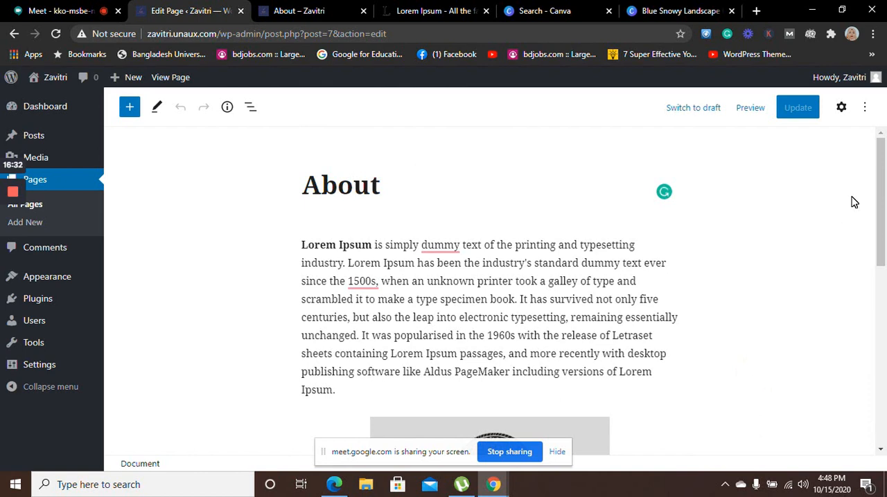
Switch the editor's fullscreen mode on and back off, and disable the top toolbar view for the block tools
double_click(462, 312)
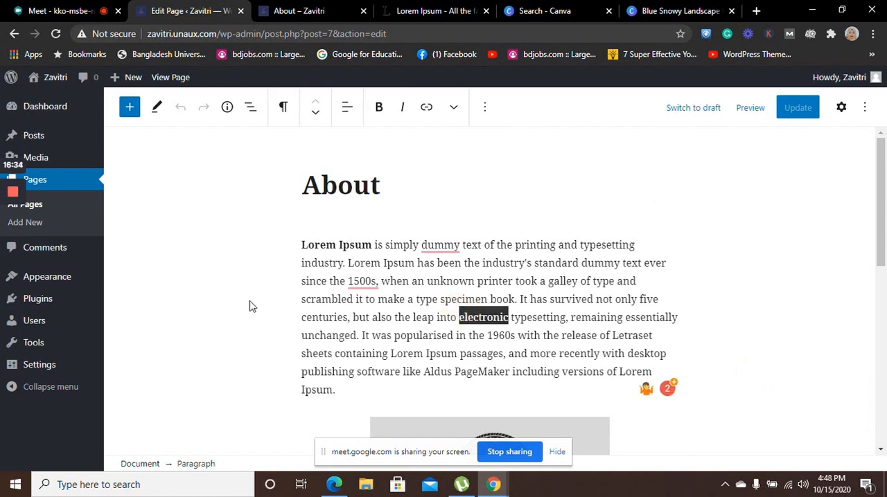
click(865, 108)
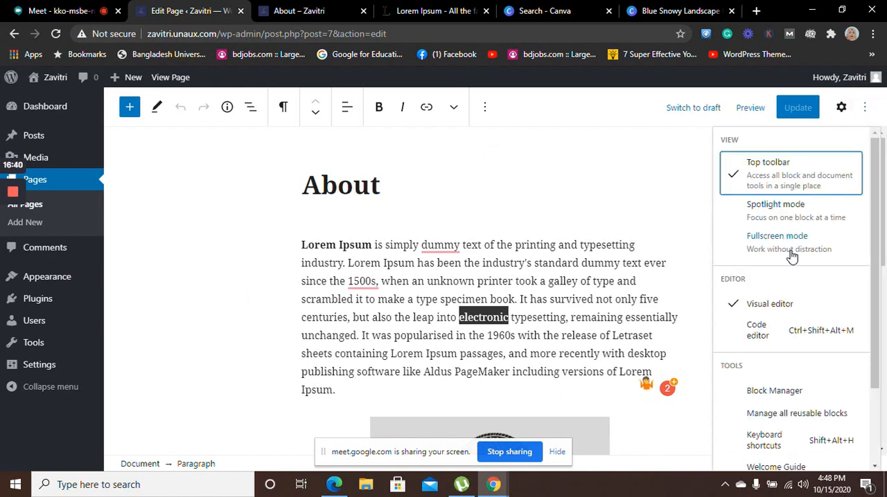
click(792, 253)
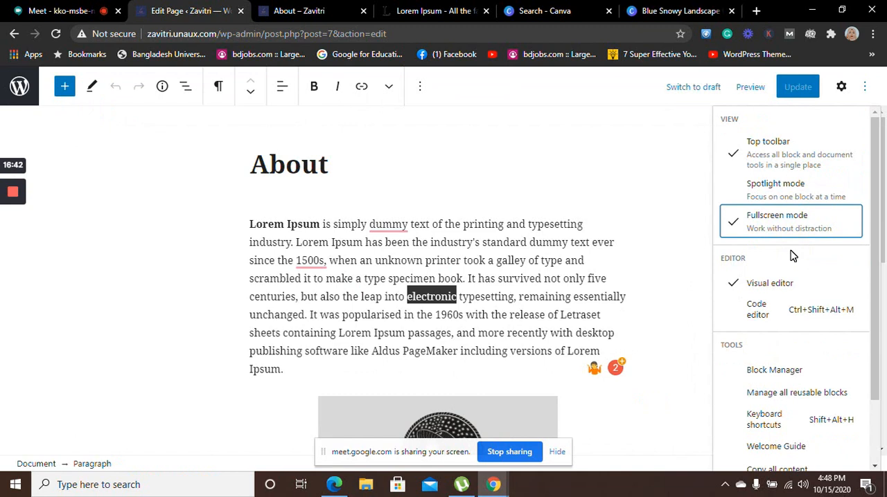
click(795, 230)
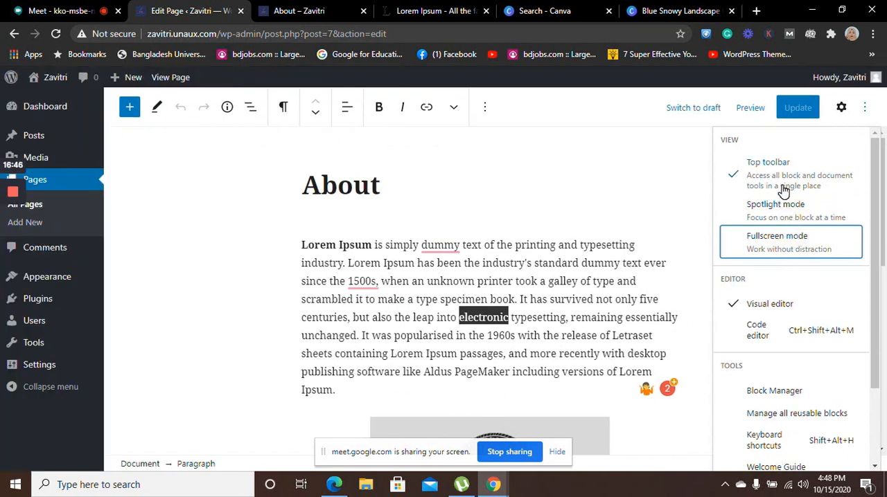
click(783, 192)
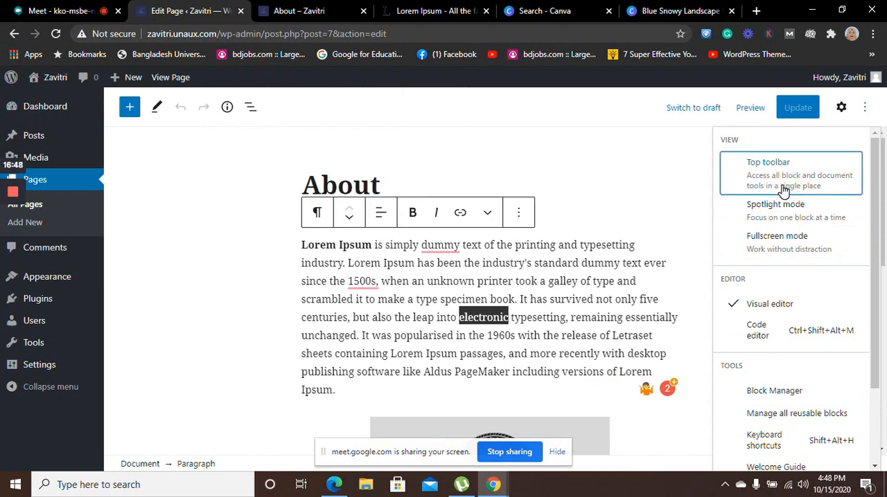
click(628, 186)
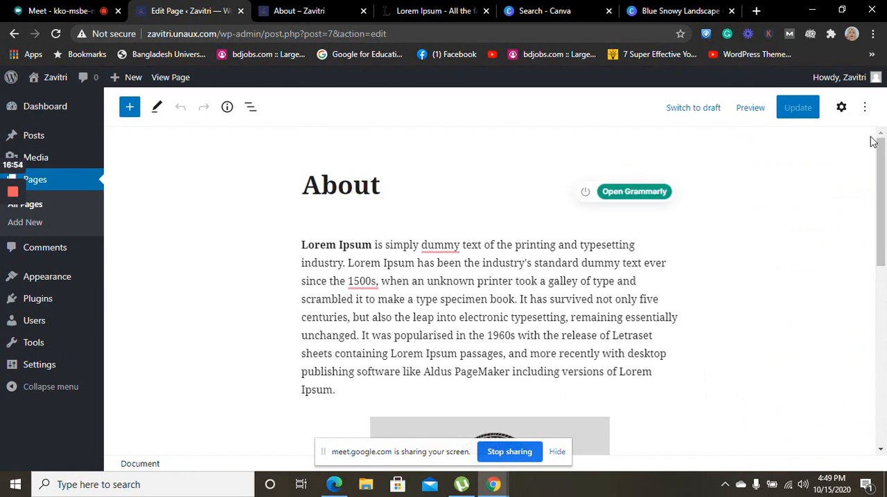
click(866, 108)
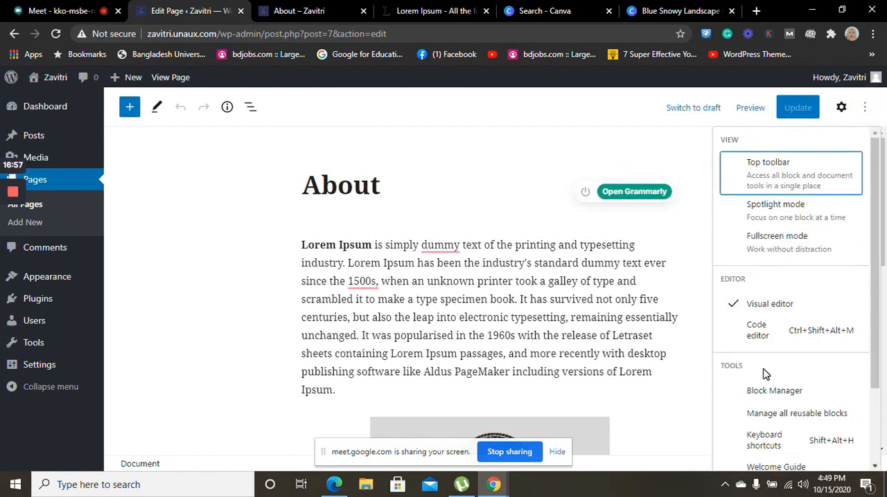
drag(879, 242, 884, 340)
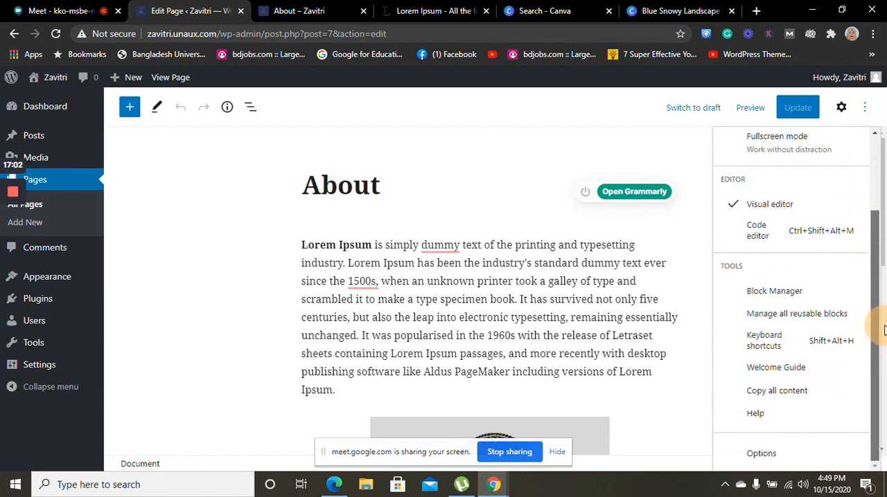
drag(877, 316, 874, 236)
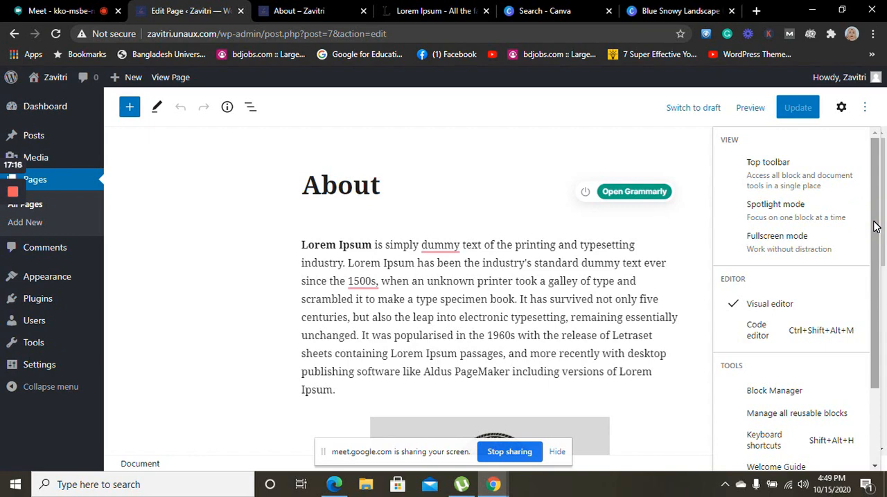
Show the block settings of the Lorem Ipsum paragraph and set its text color to black
click(438, 297)
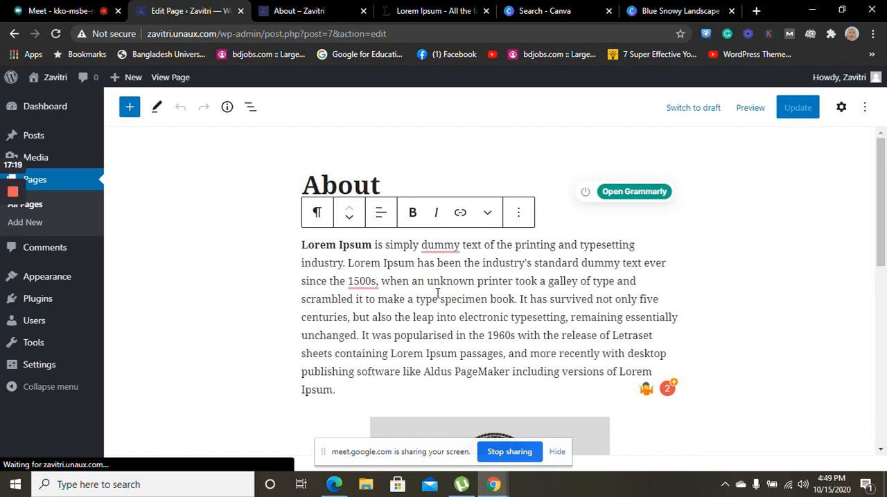
click(518, 212)
click(555, 261)
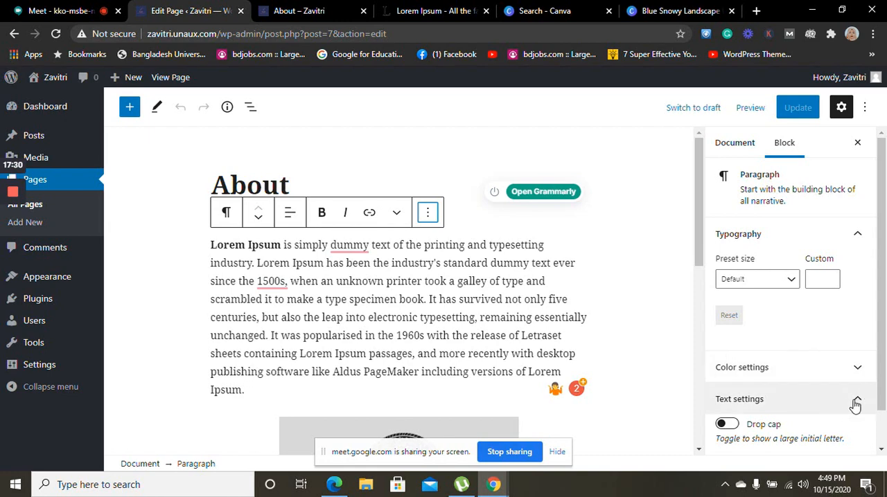
click(857, 368)
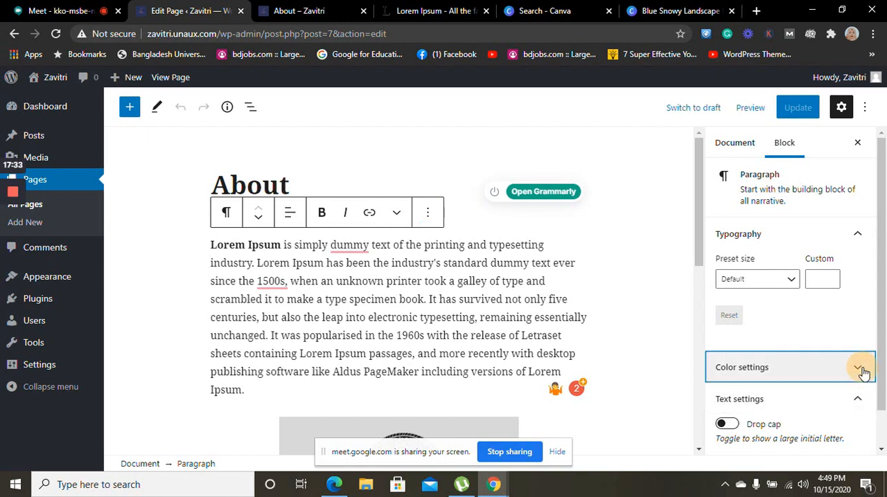
drag(882, 254, 885, 318)
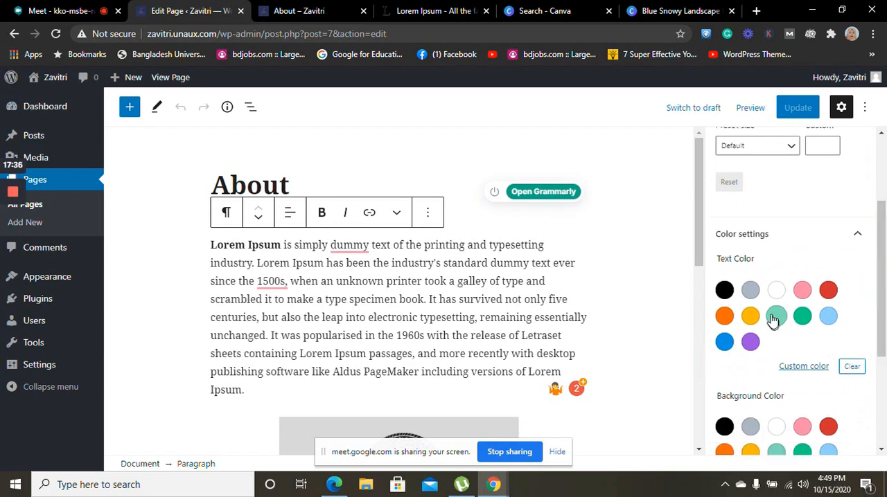
click(724, 291)
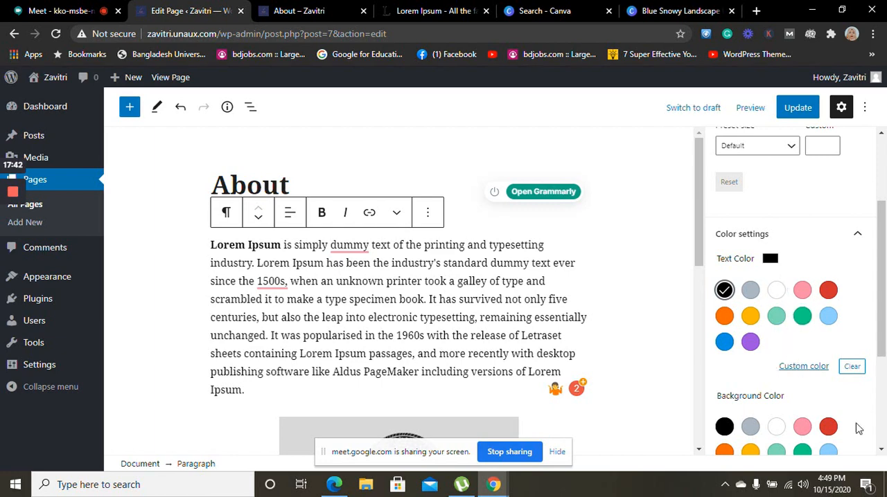
Give the paragraph a custom light gray-blue background color, #eaf0f3
drag(885, 287, 884, 344)
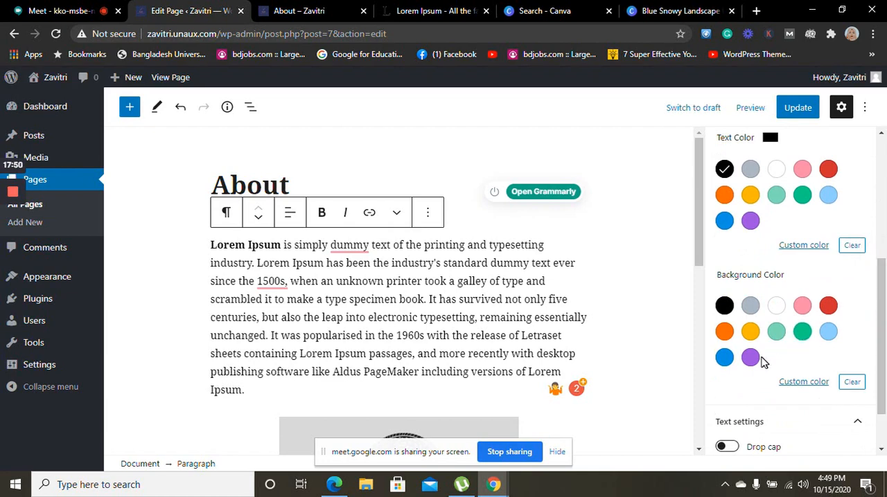
click(806, 383)
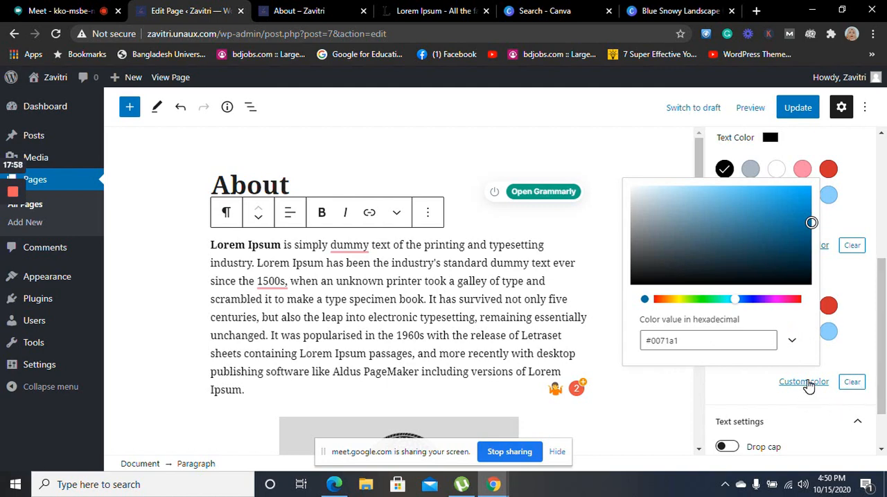
click(810, 225)
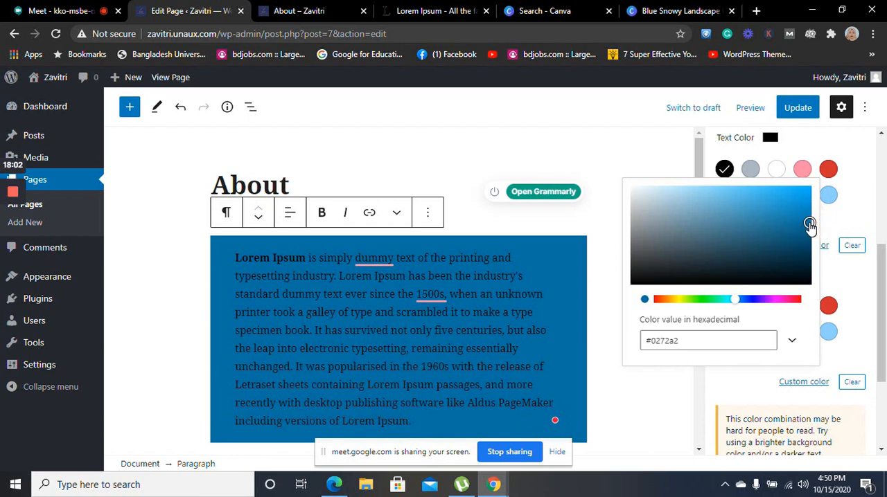
drag(810, 226, 639, 196)
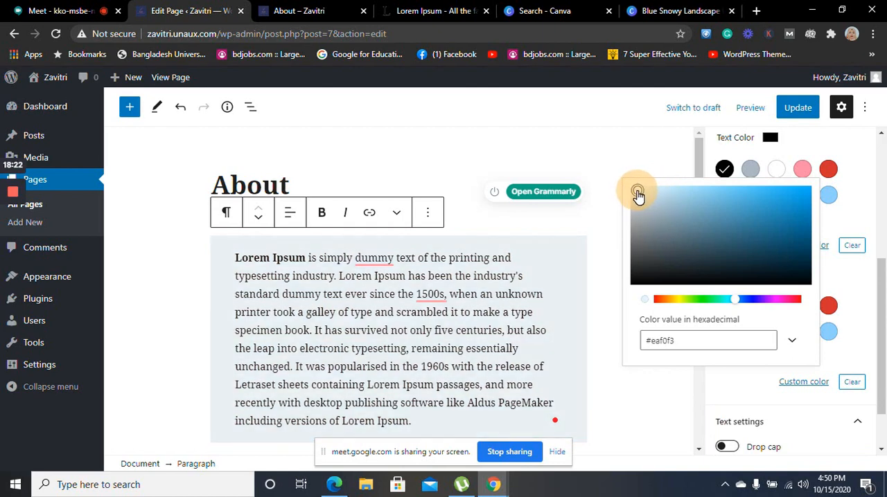
click(604, 227)
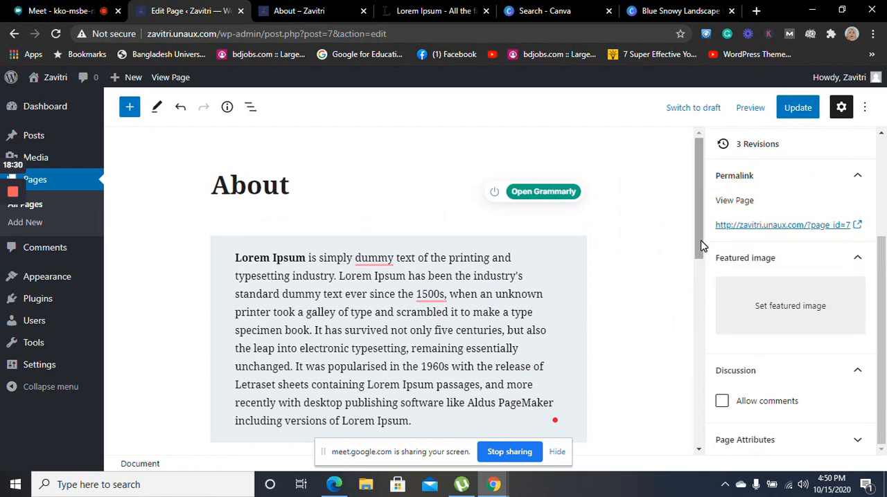
Apply the Rounded style to the Women's World image and show the choices for its default style
drag(702, 241, 754, 368)
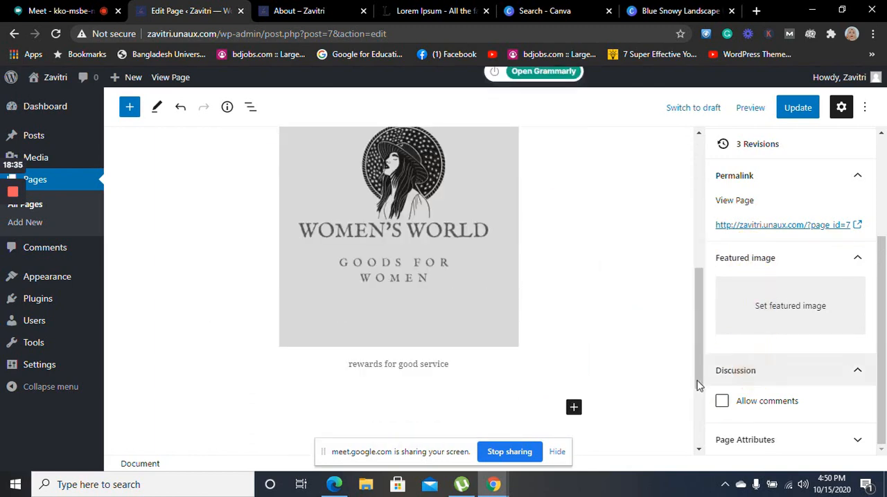
click(526, 254)
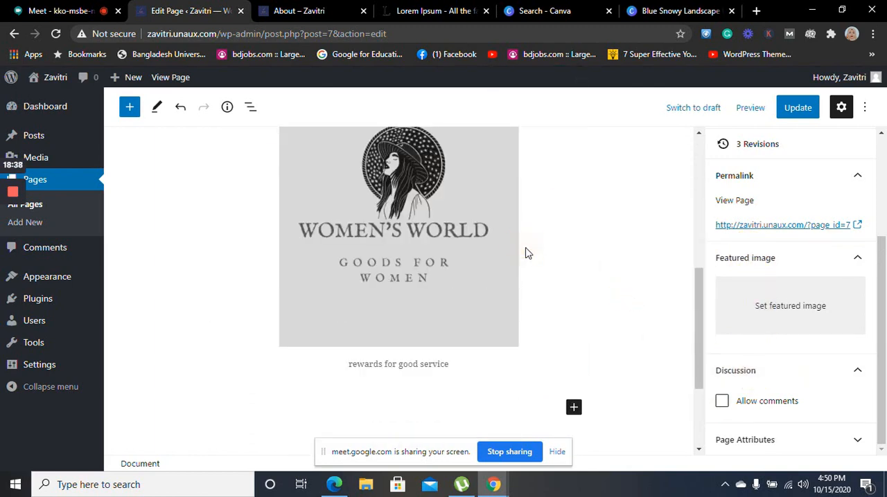
click(475, 254)
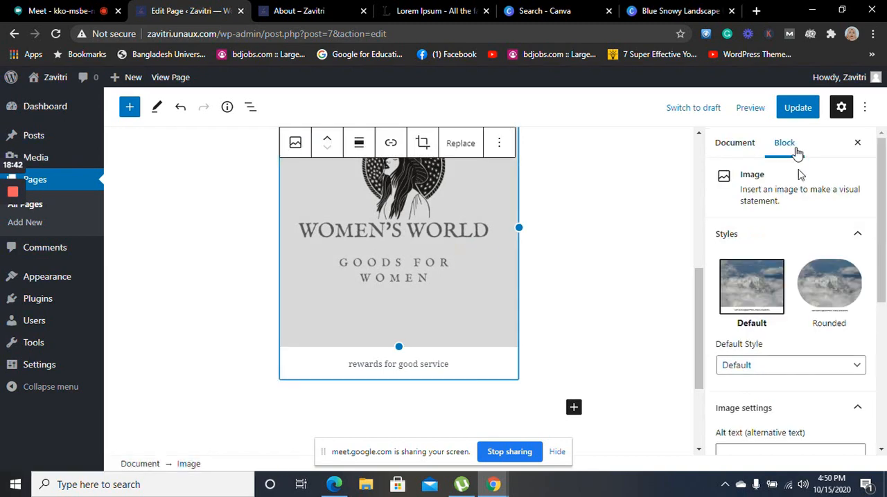
click(844, 299)
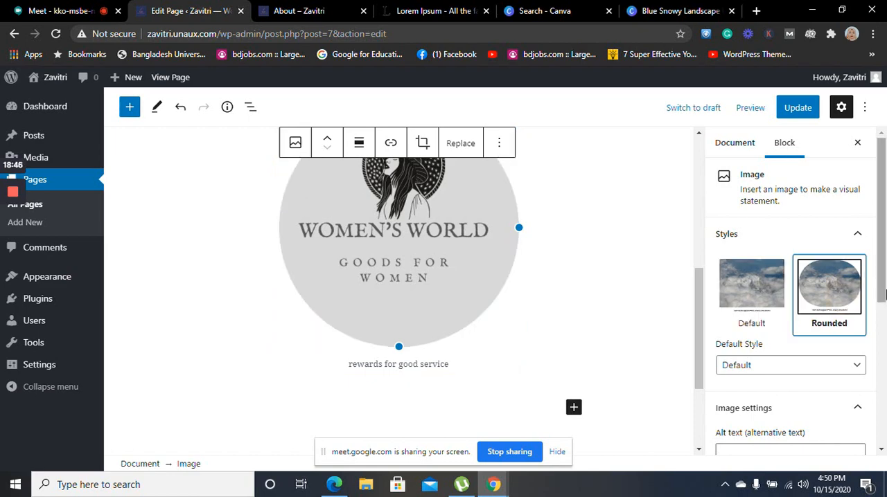
click(857, 372)
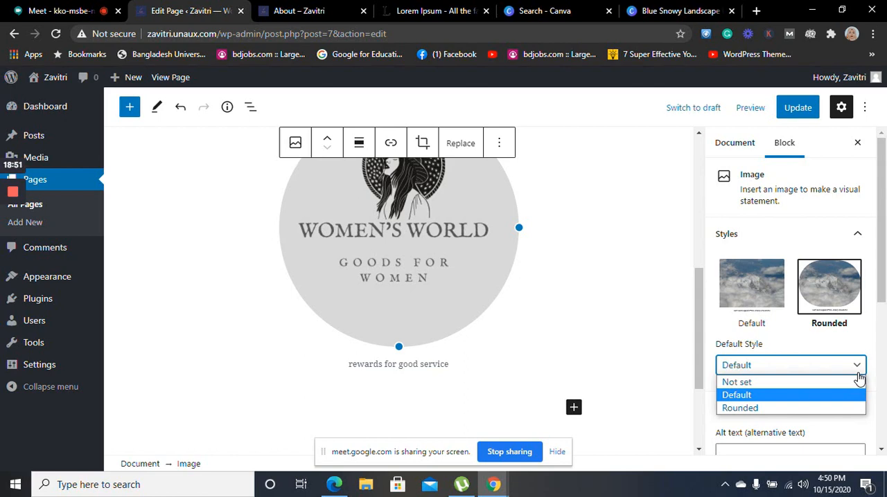
Set the image size of the Women's World image to Medium
drag(883, 271, 886, 346)
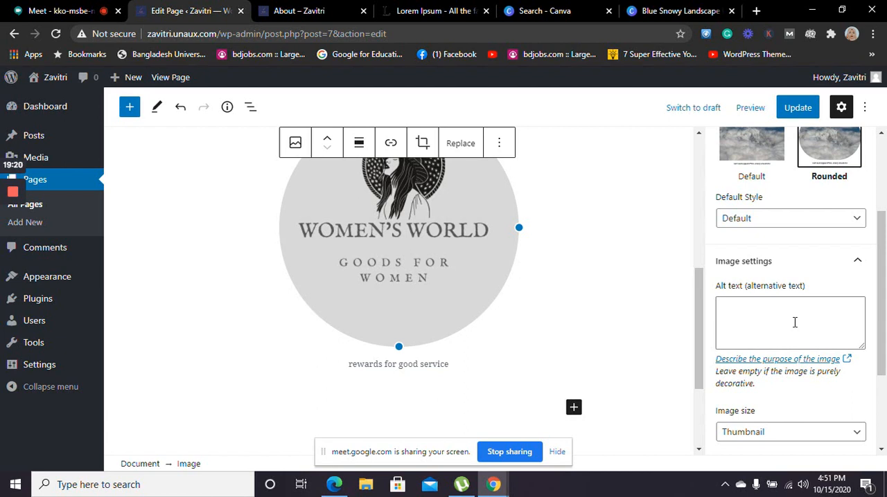
drag(884, 291, 885, 375)
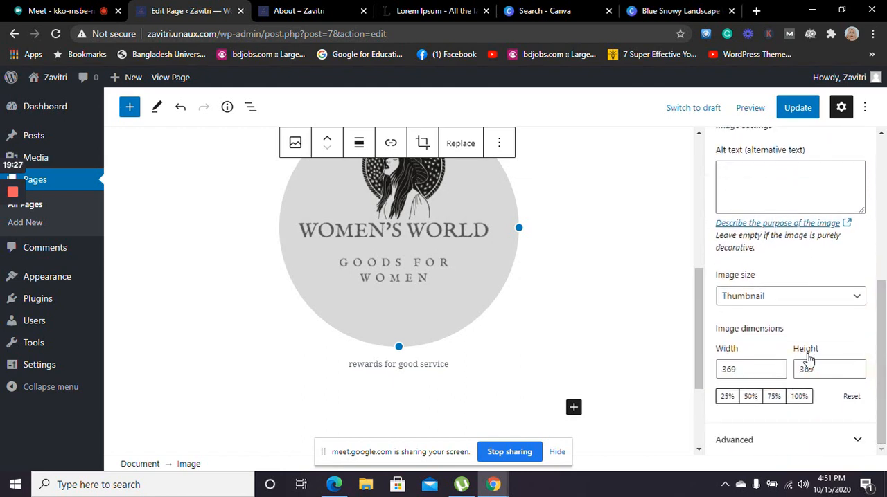
click(814, 300)
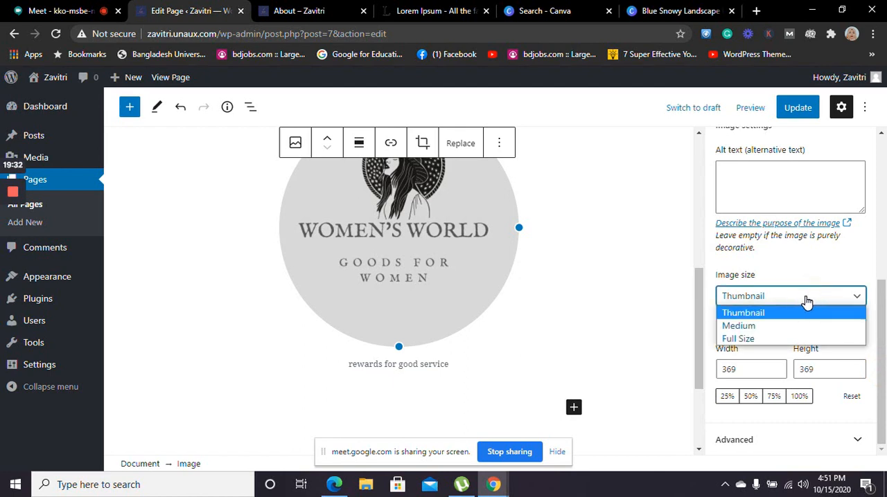
click(759, 326)
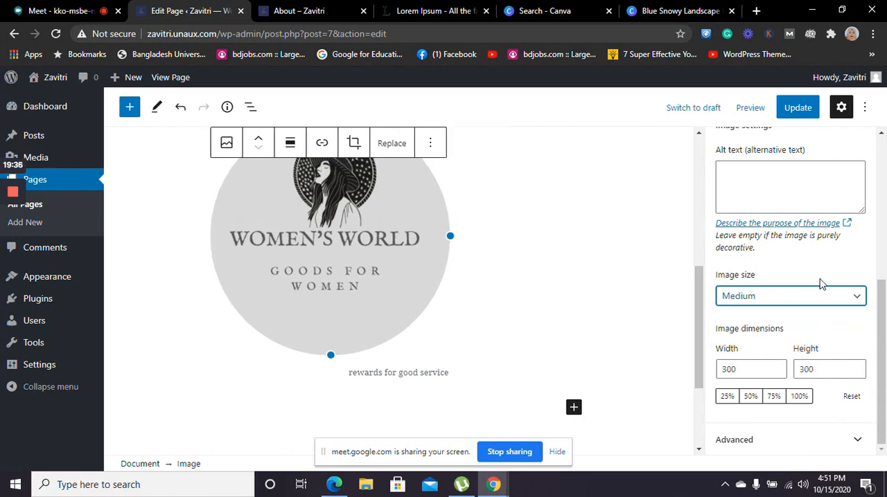
Try the Thumbnail and Full Size image sizes on the Women's World image, returning to Thumbnail
click(813, 297)
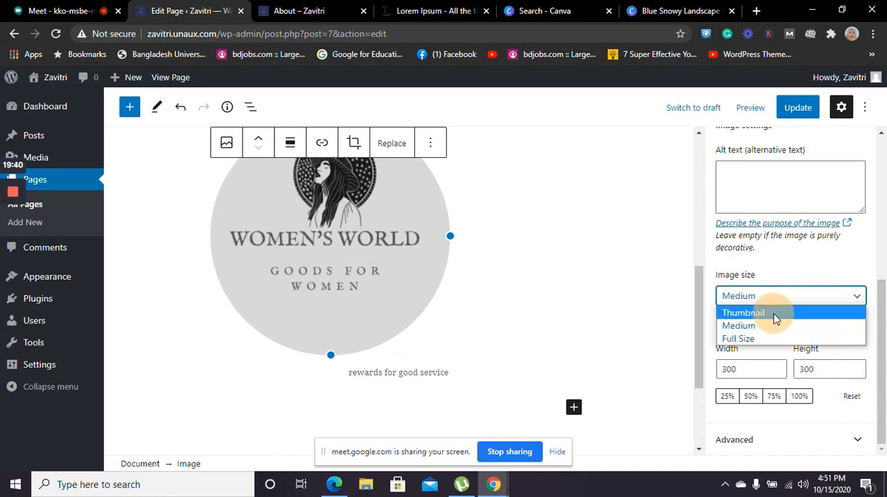
click(775, 318)
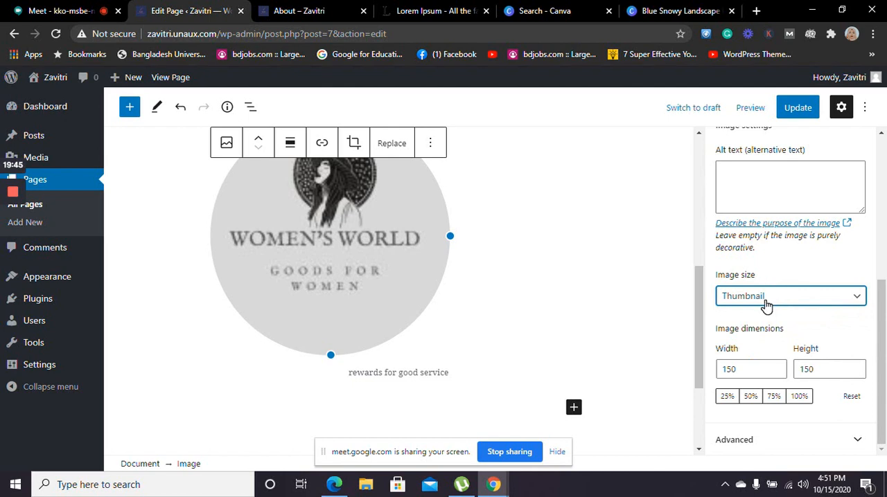
click(766, 306)
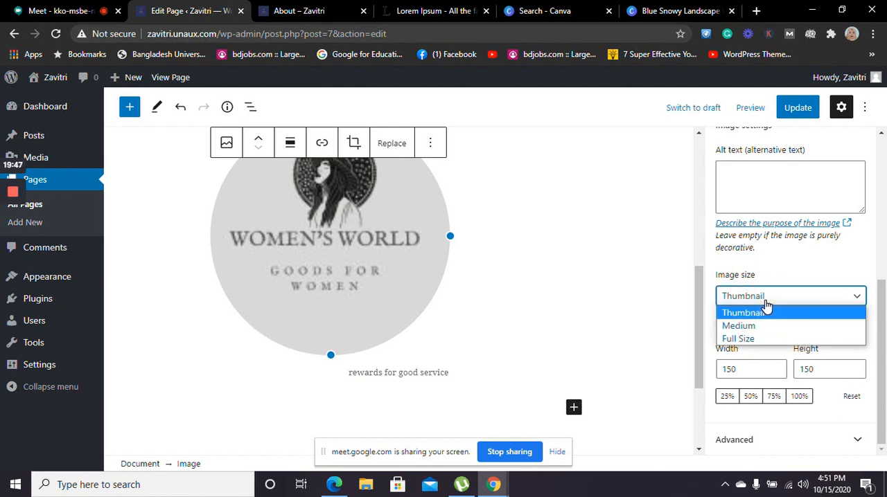
click(747, 339)
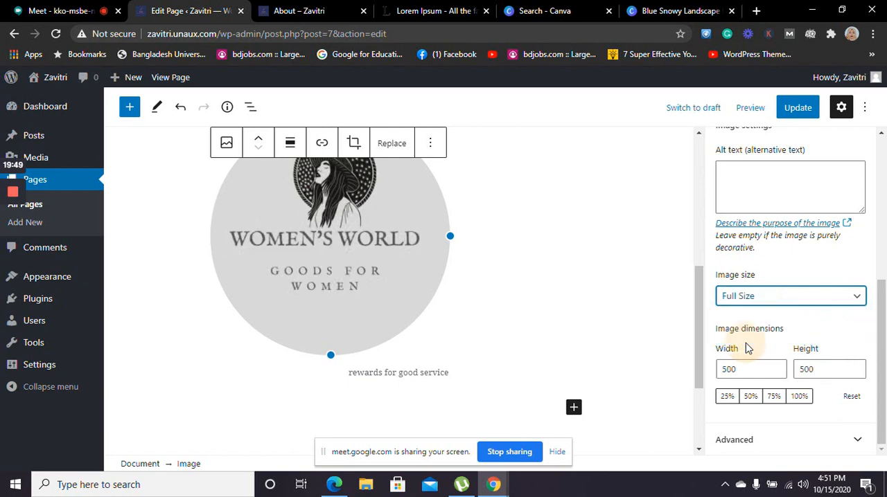
click(778, 297)
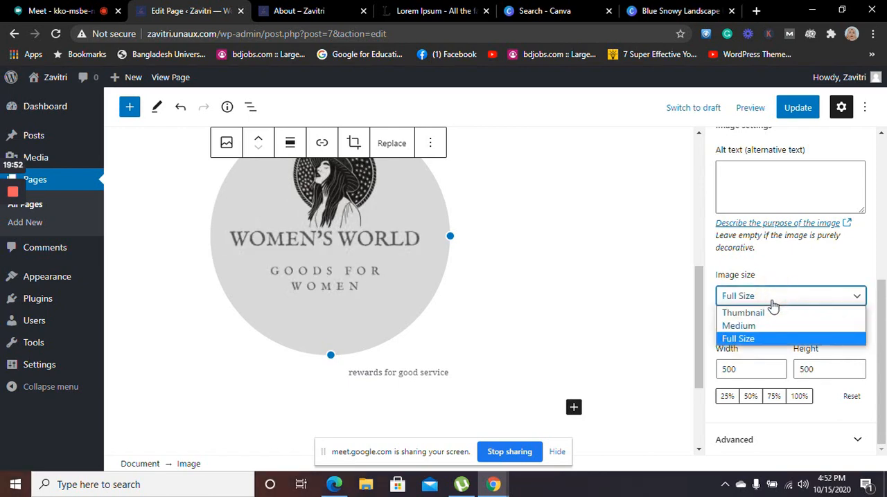
click(764, 313)
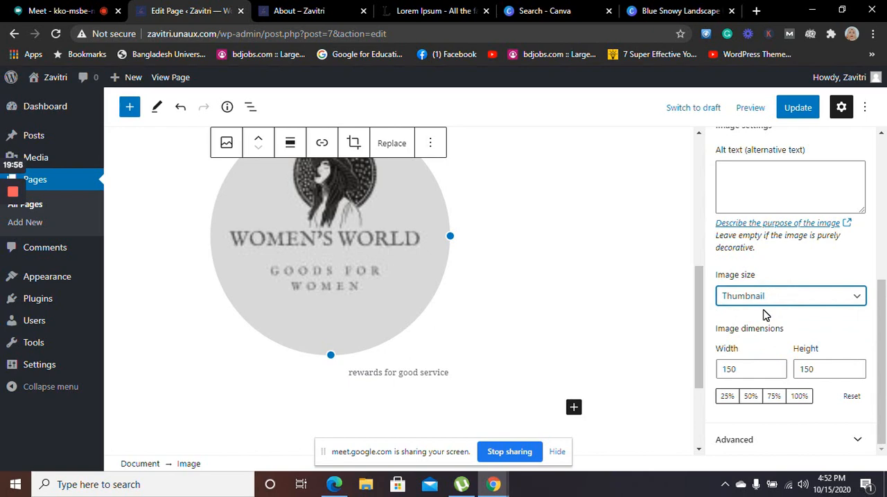
Set the image size of the Women's World image to Full Size
click(769, 307)
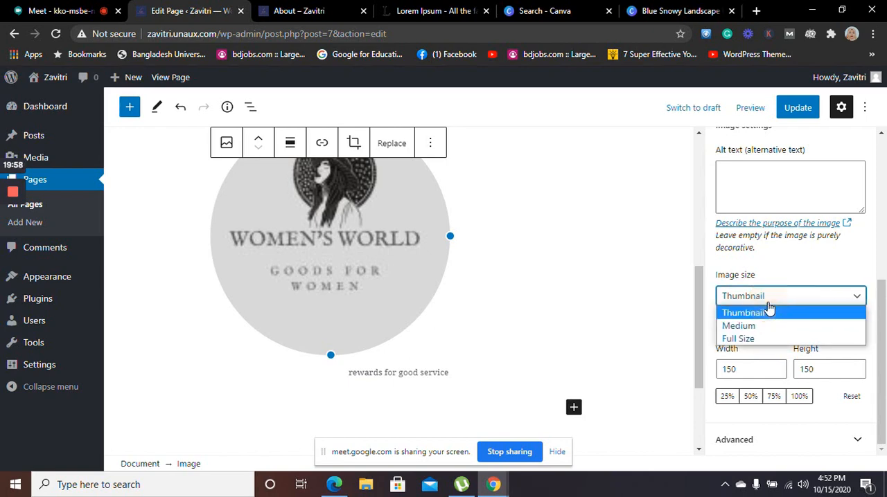
click(758, 340)
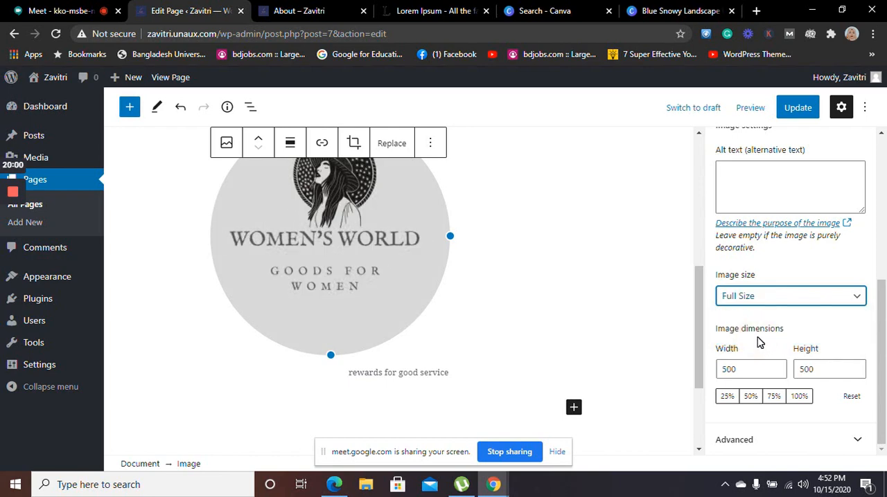
click(796, 304)
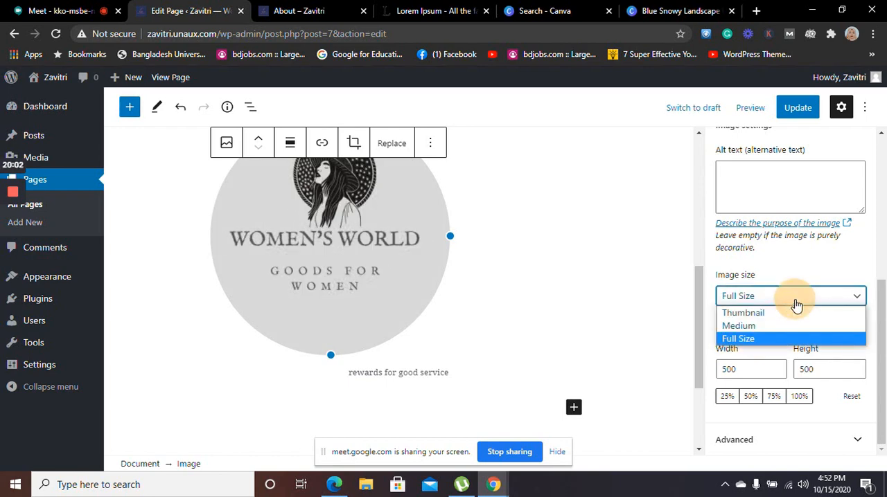
click(795, 303)
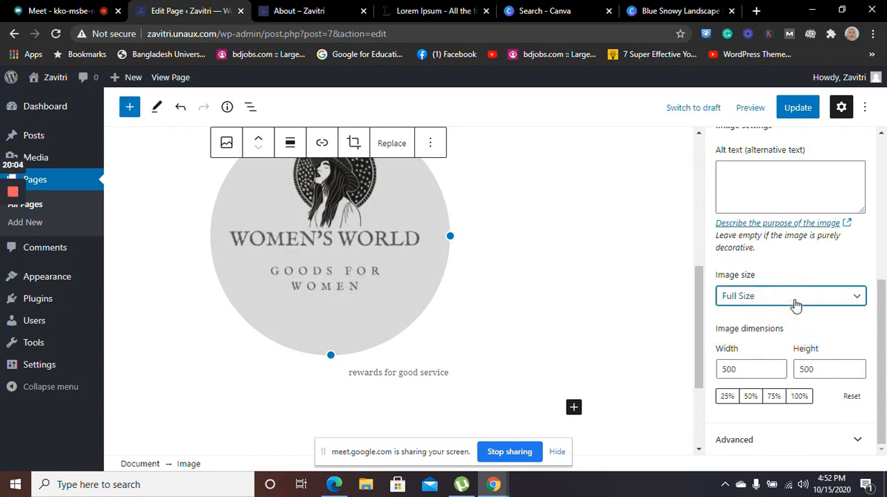
click(572, 289)
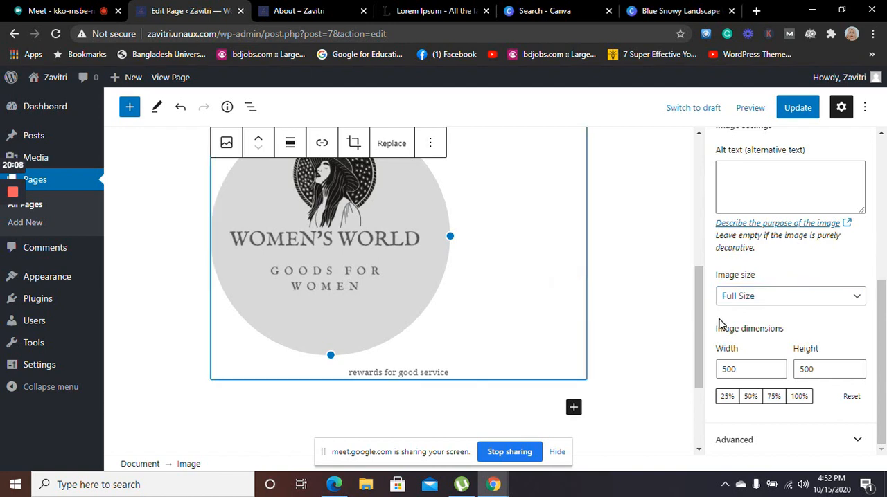
Update the About page and reload its live version to review the paragraph colors and the rounded Women's World image
drag(702, 302, 695, 202)
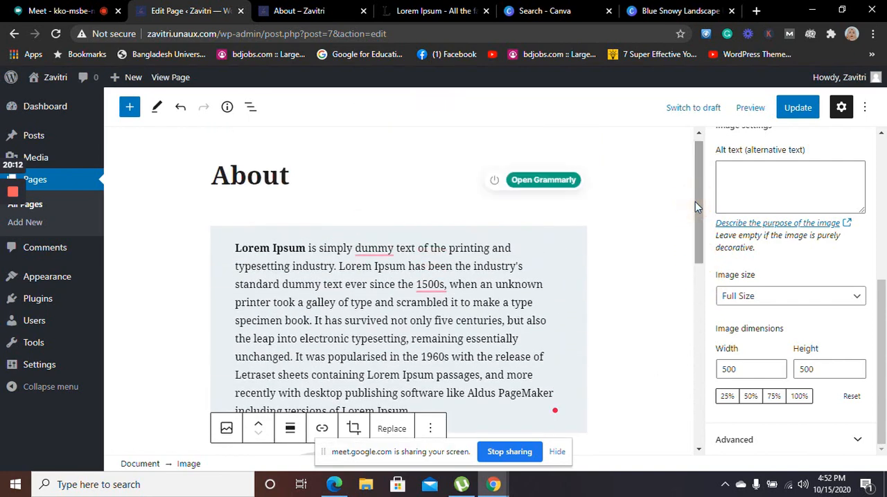
click(797, 107)
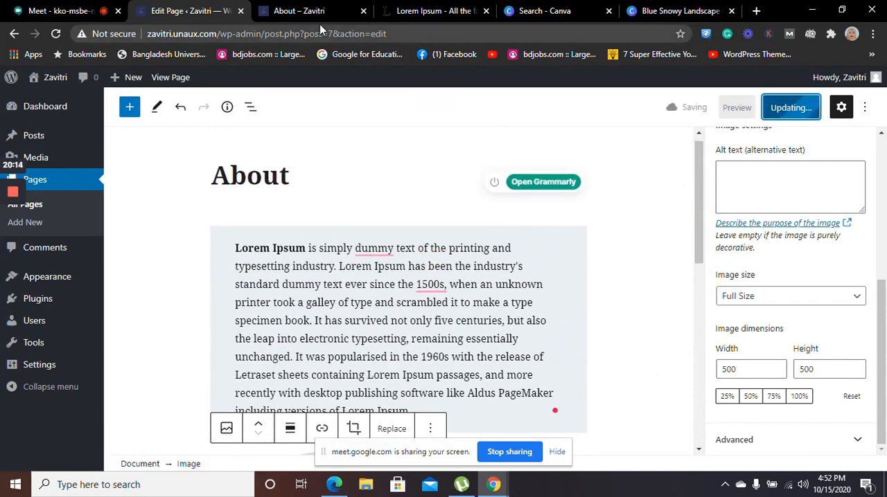
click(293, 11)
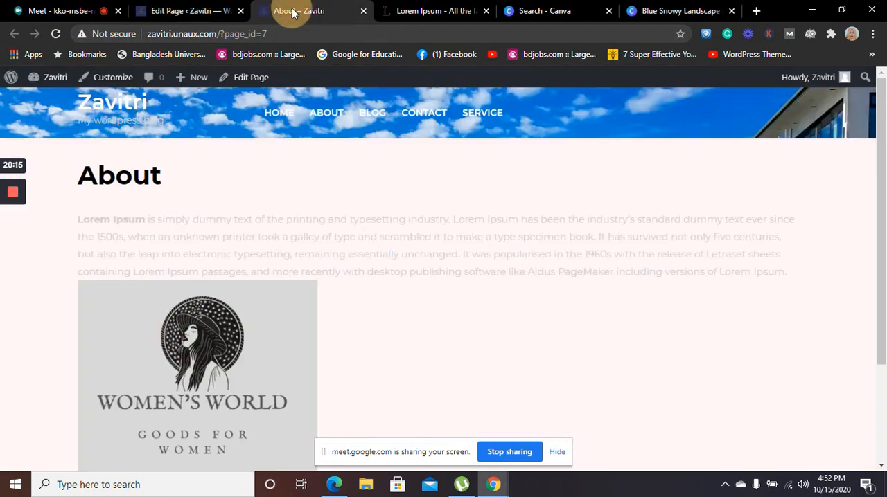
click(60, 33)
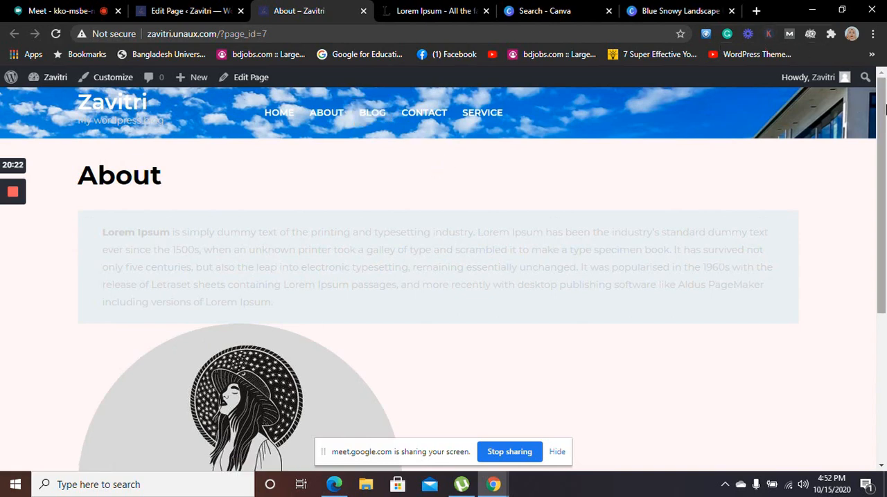
scroll(884, 109, down, 4)
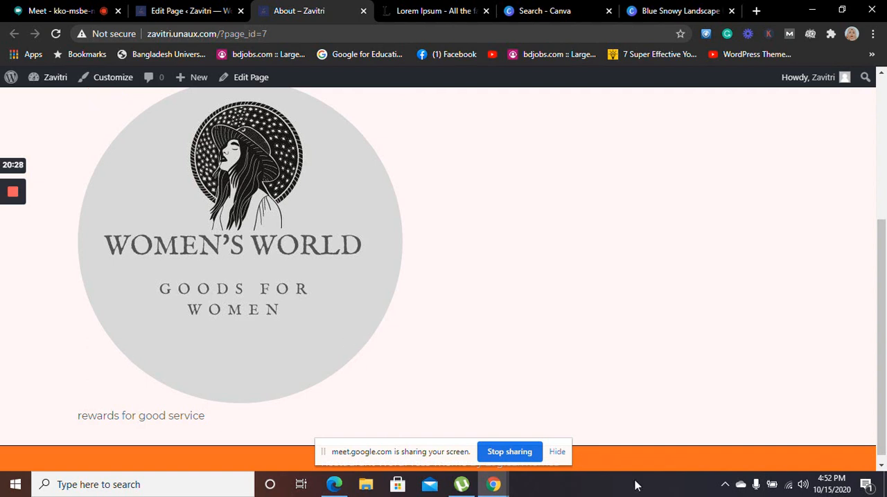
drag(885, 294, 885, 246)
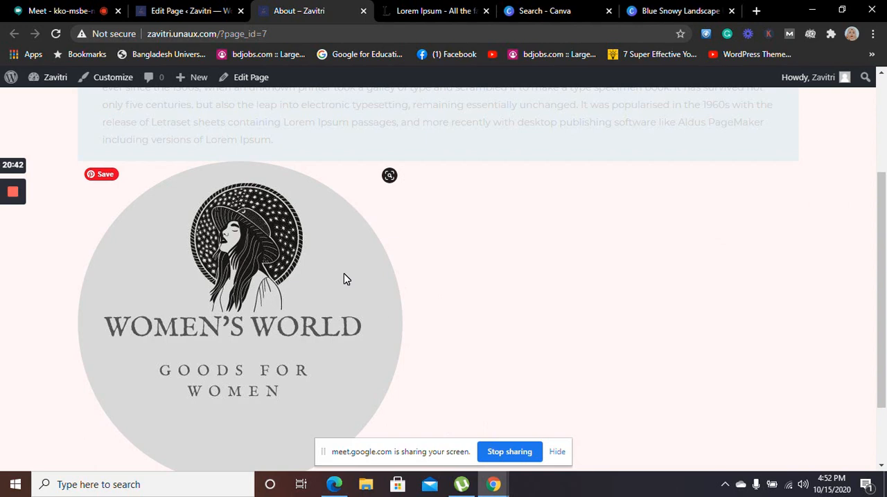
Update the About page with the Women's World image set to Thumbnail size and reload the live page
click(208, 10)
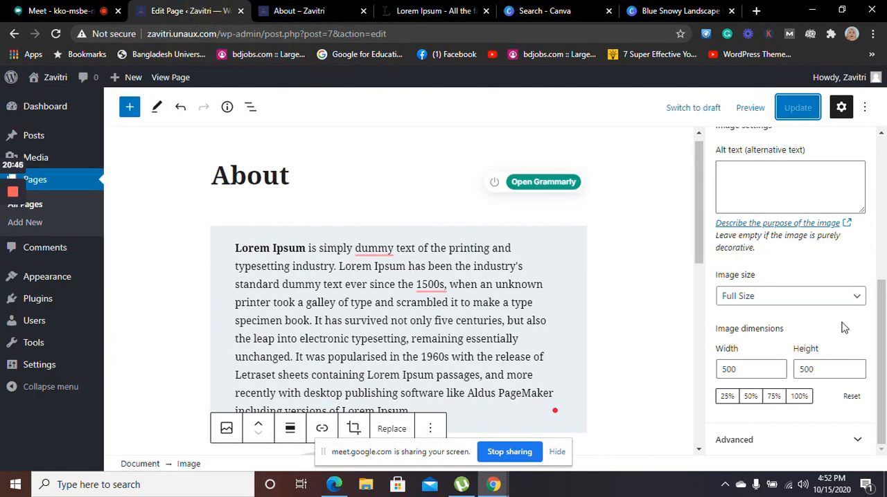
click(846, 296)
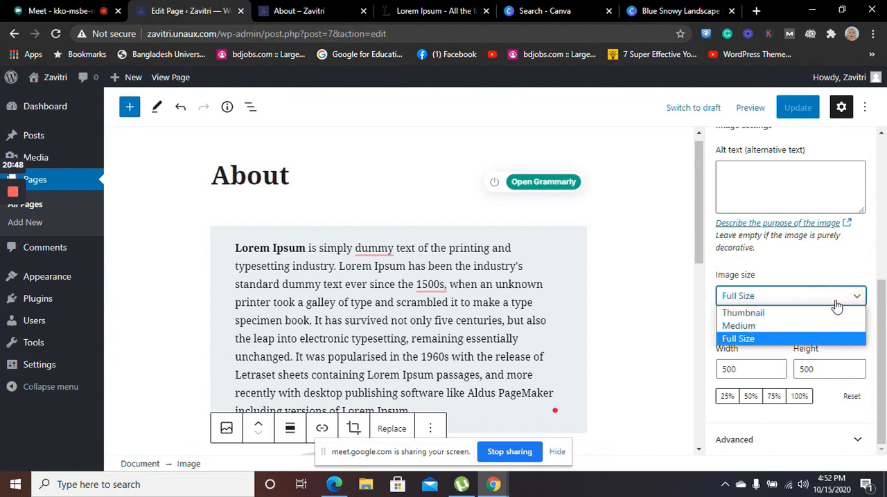
click(778, 316)
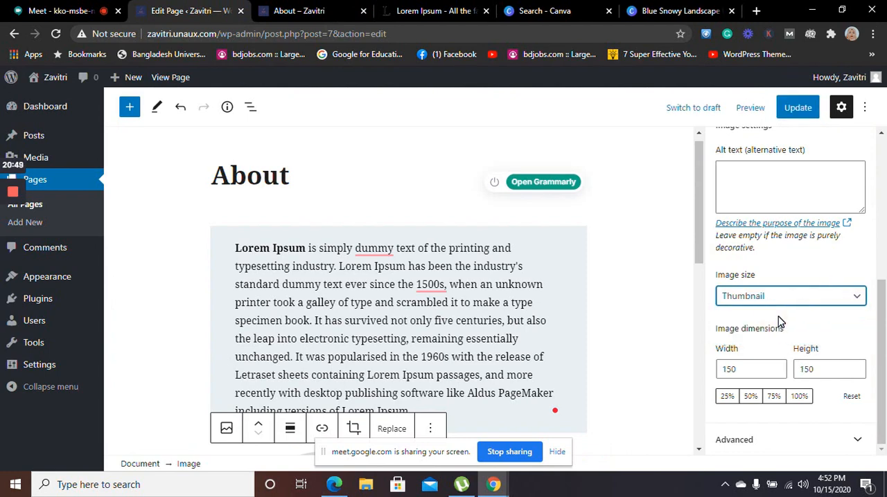
click(798, 108)
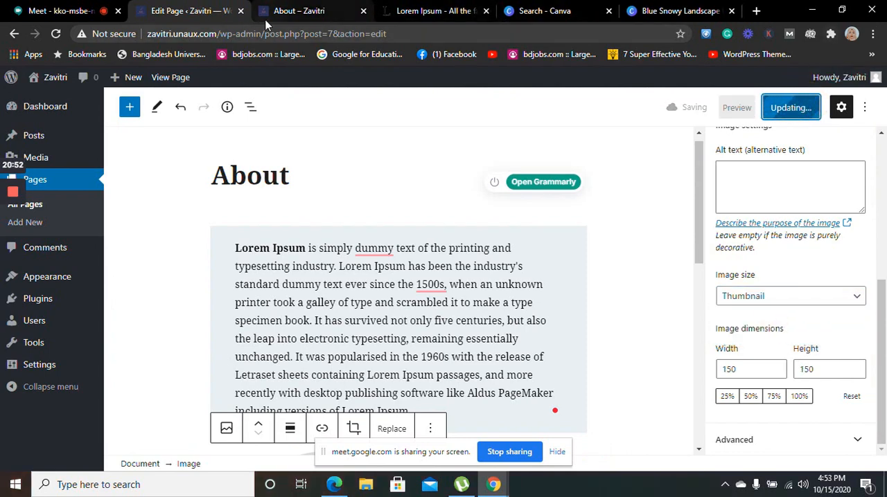
click(295, 8)
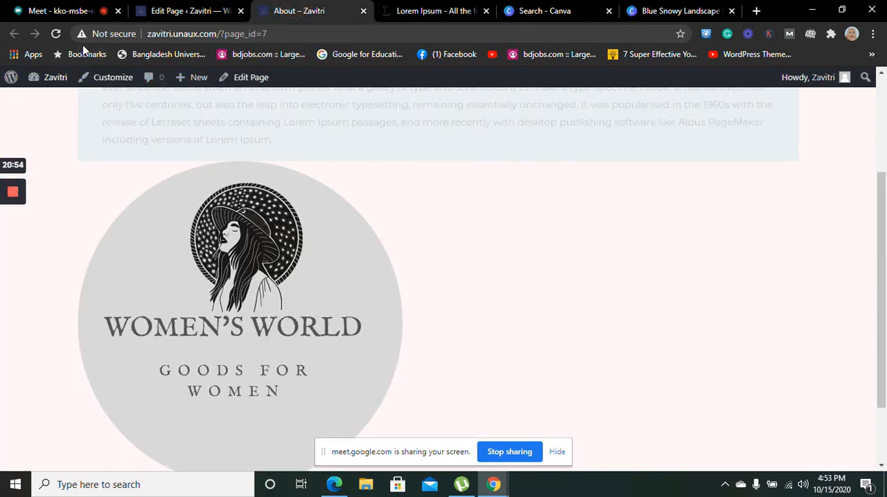
click(56, 36)
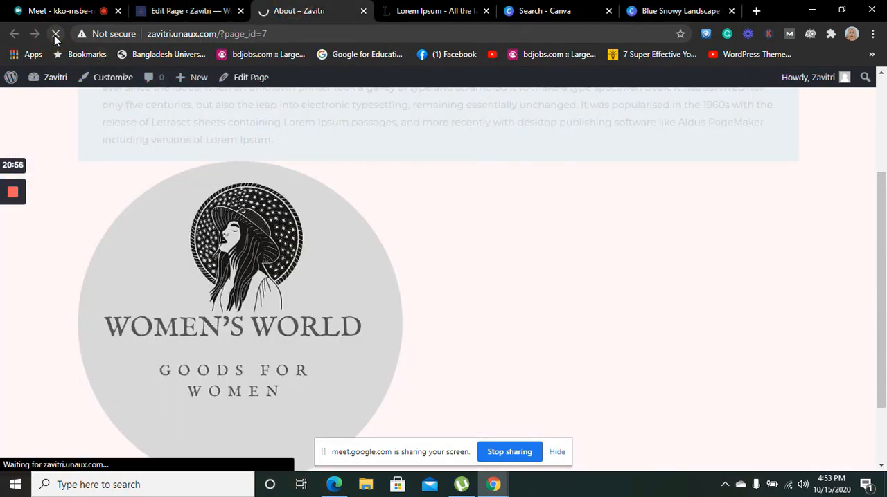
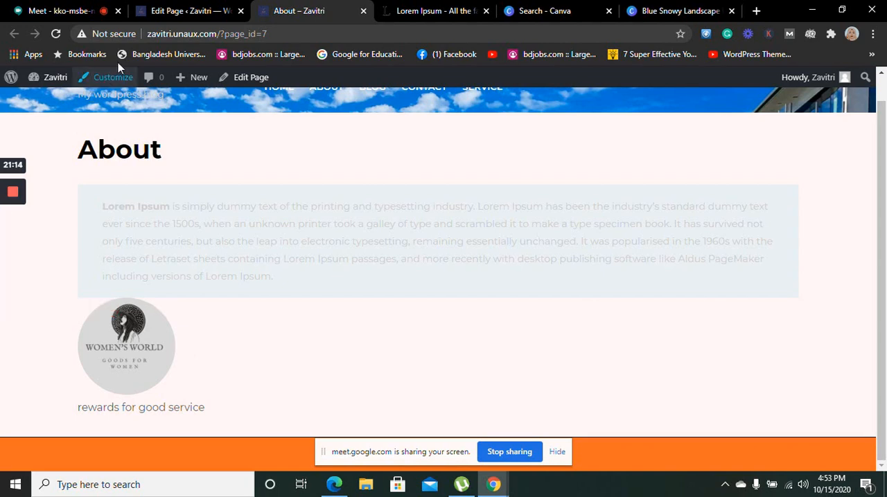
Clear the black text color from the Lorem Ipsum paragraph in the About page editor
click(184, 10)
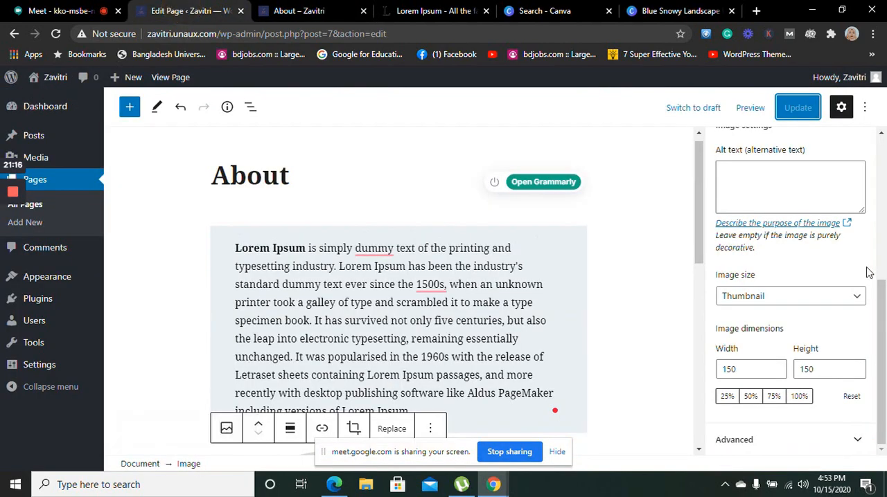
click(444, 331)
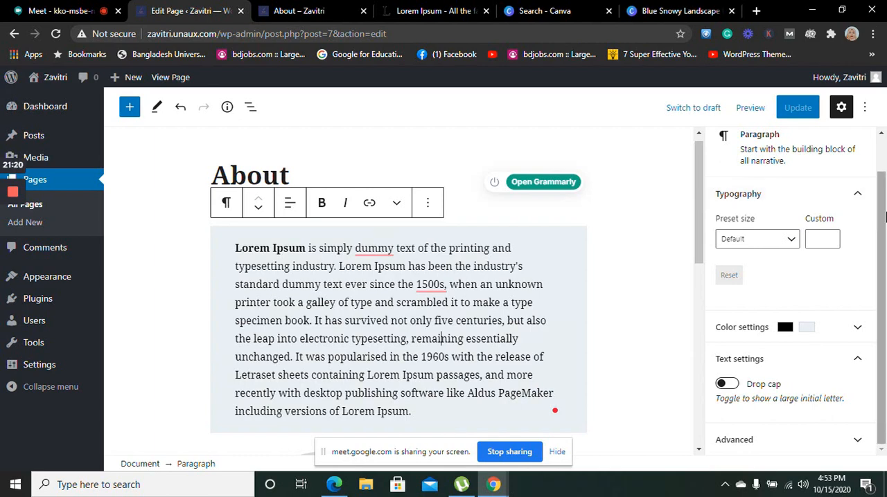
click(857, 336)
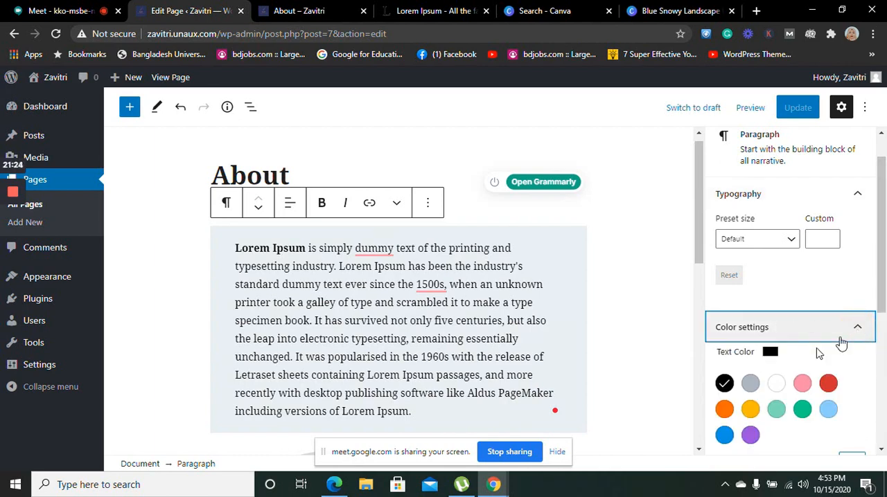
click(724, 383)
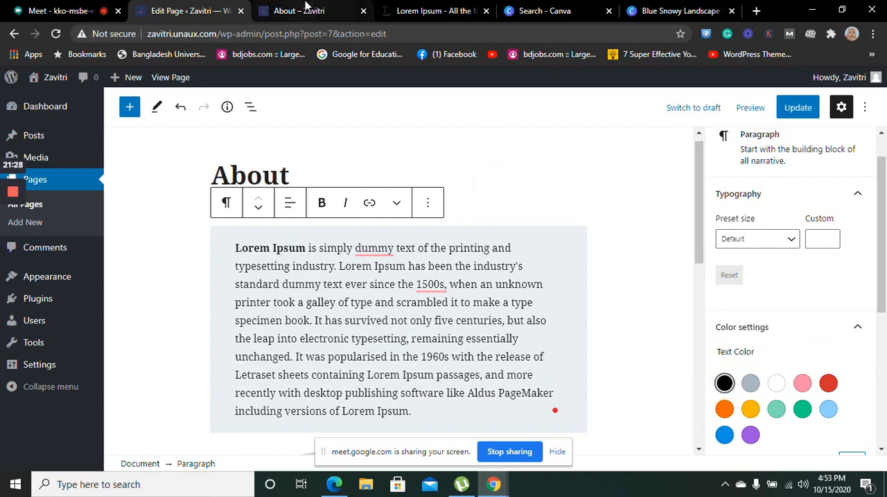
Reload the live About page to check the paragraph's text color
click(346, 12)
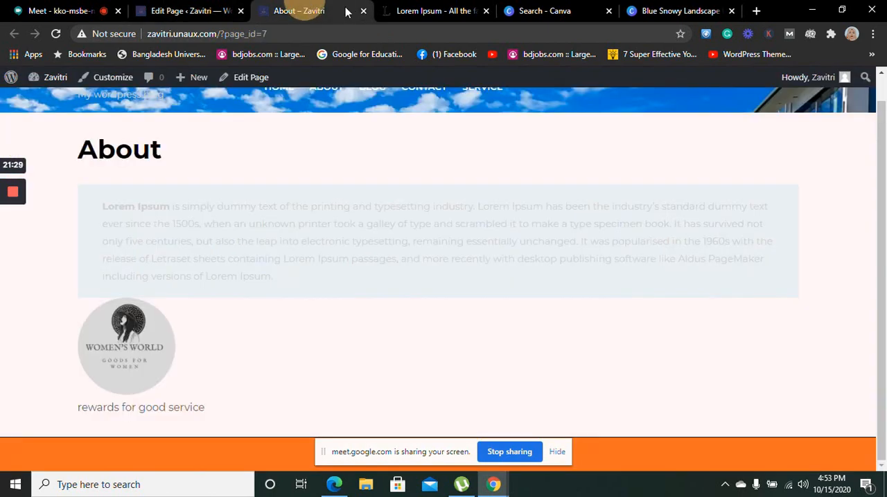
click(55, 35)
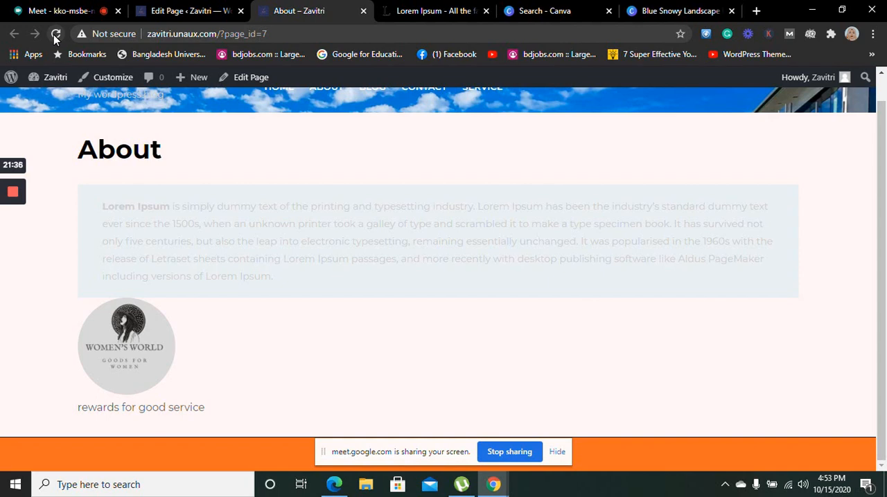
click(196, 230)
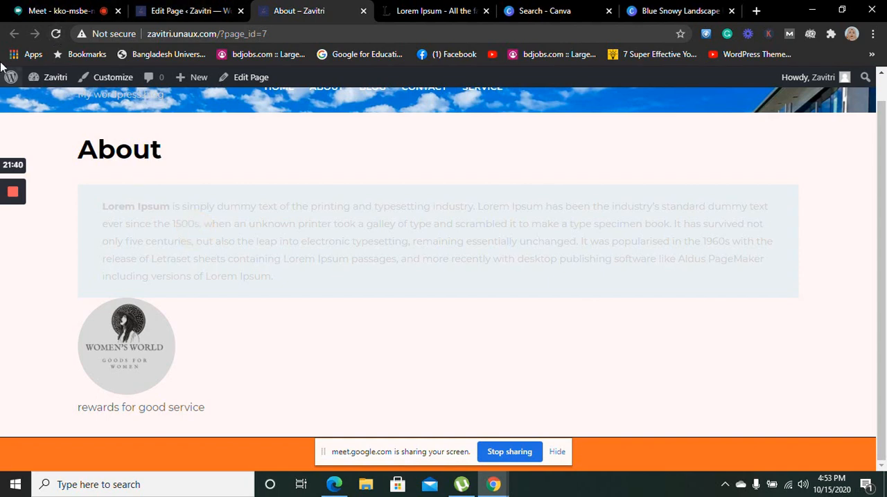
Upload Travel Photo General Linkedin Banner from Downloads and set it as the About page's featured image
click(155, 7)
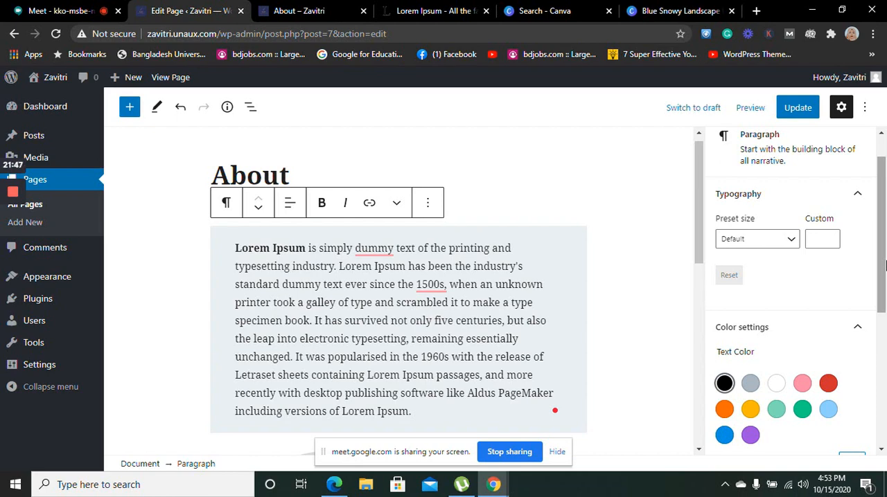
drag(885, 265, 885, 220)
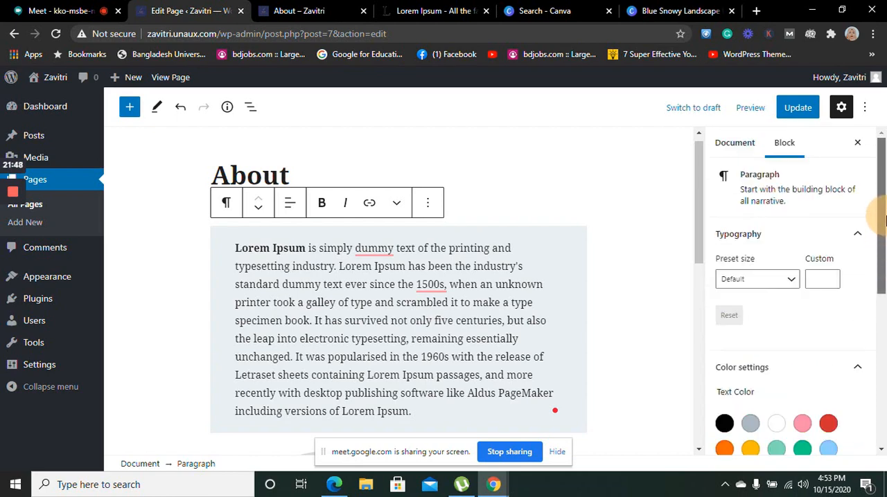
click(753, 152)
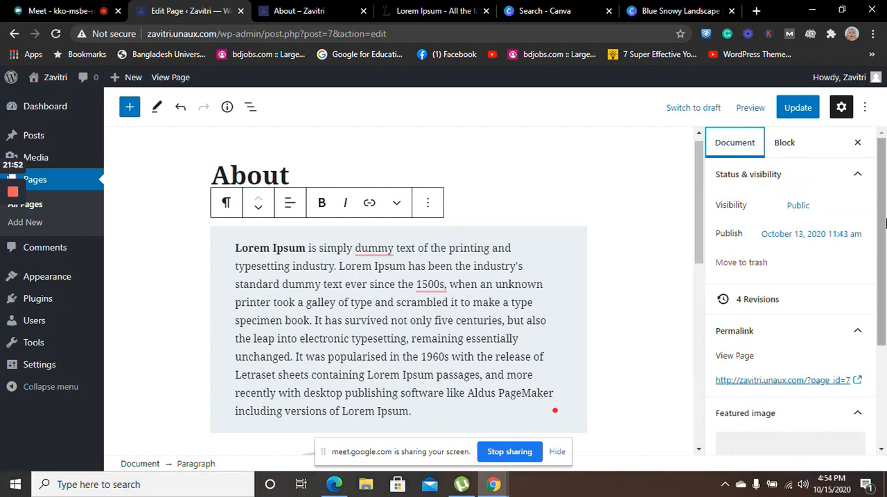
drag(885, 221, 886, 335)
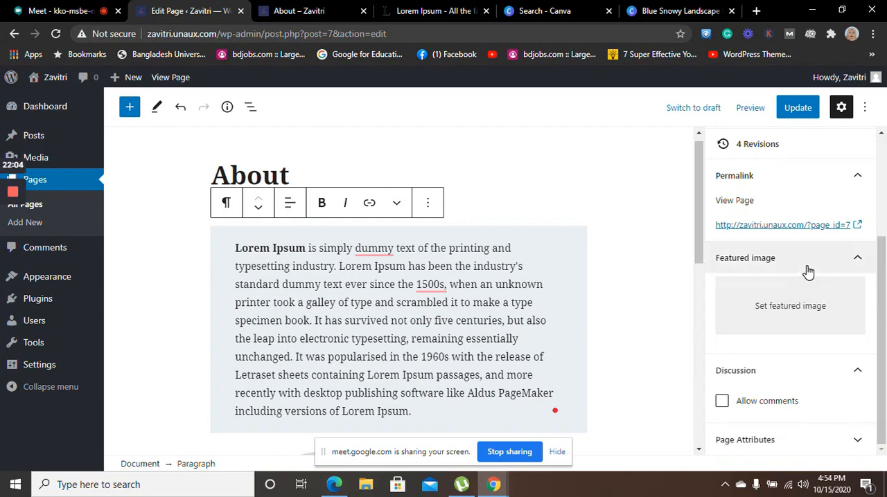
click(752, 314)
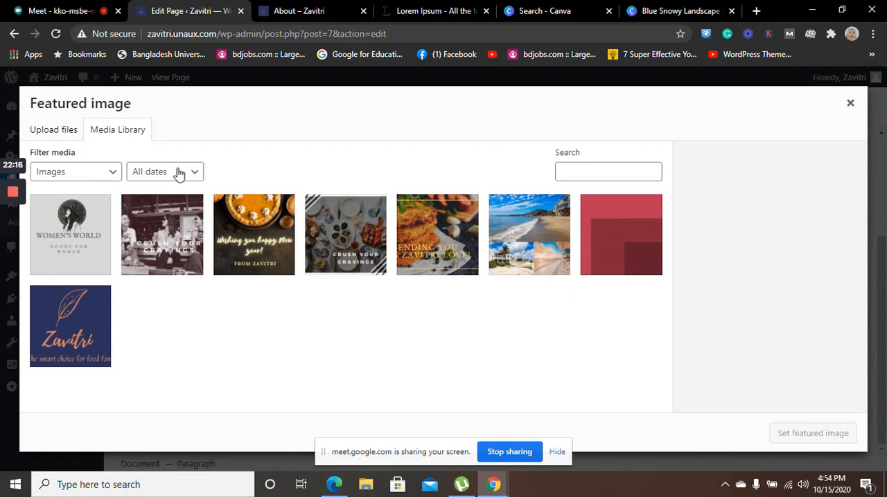
click(49, 133)
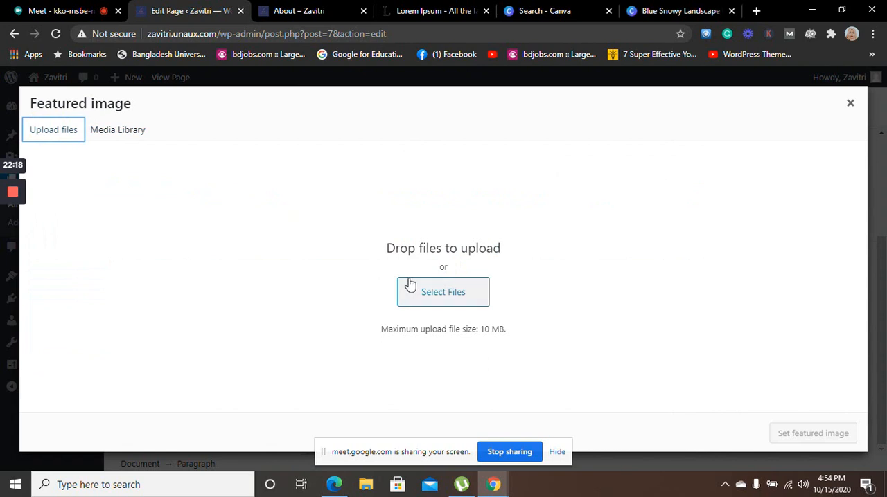
click(422, 290)
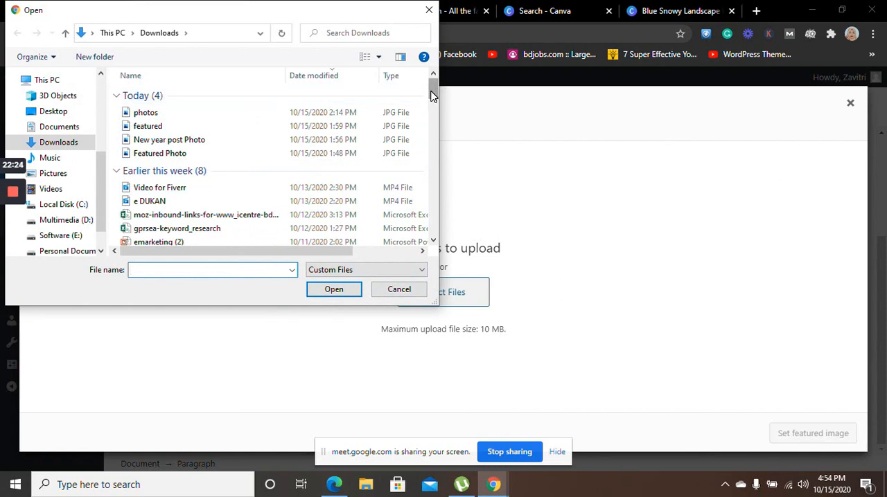
drag(431, 96, 434, 112)
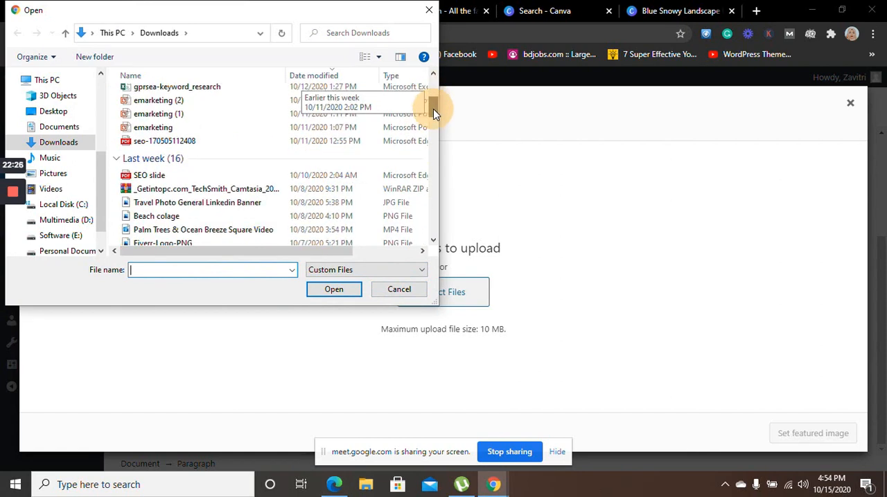
click(179, 204)
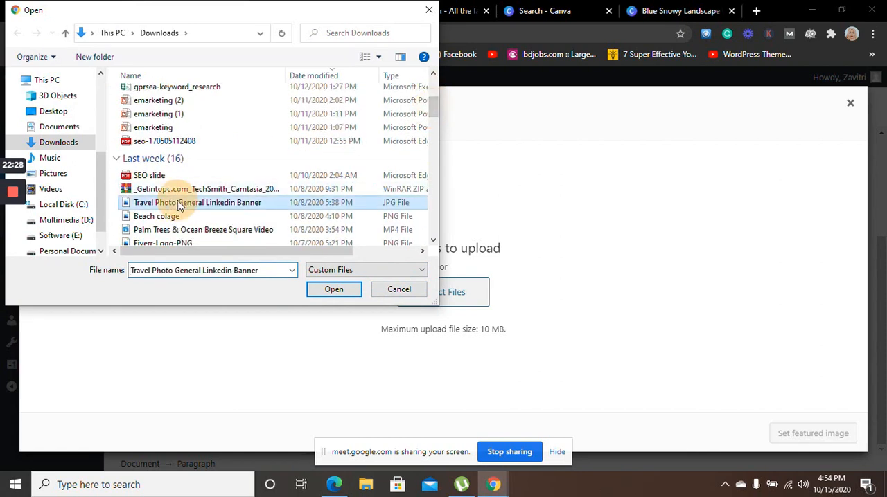
click(324, 293)
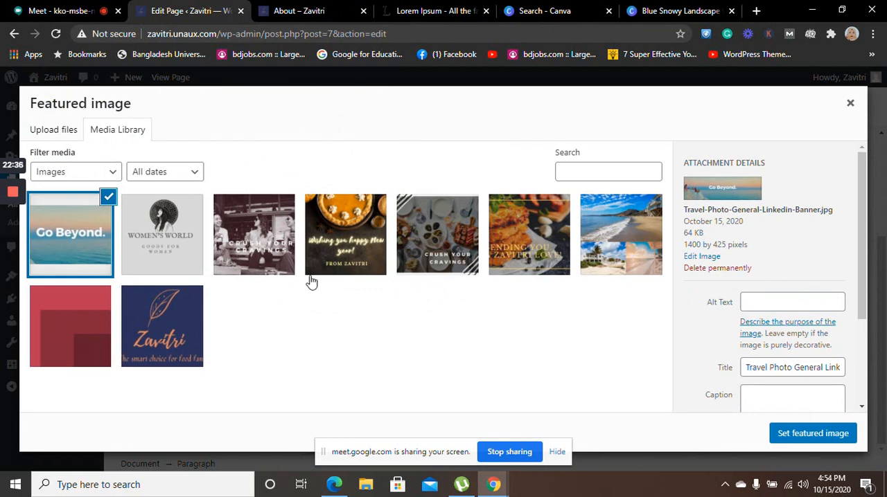
click(796, 434)
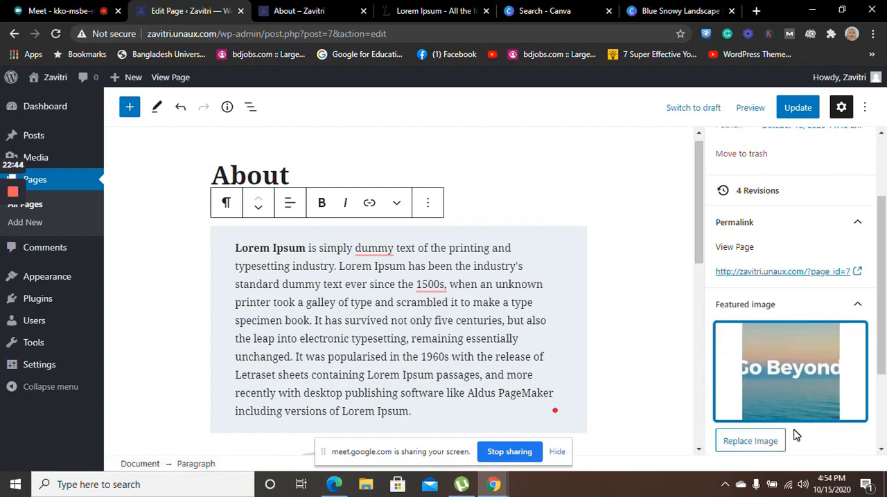
Preview the About page in a new browser tab and examine the featured image banner above the title
click(748, 109)
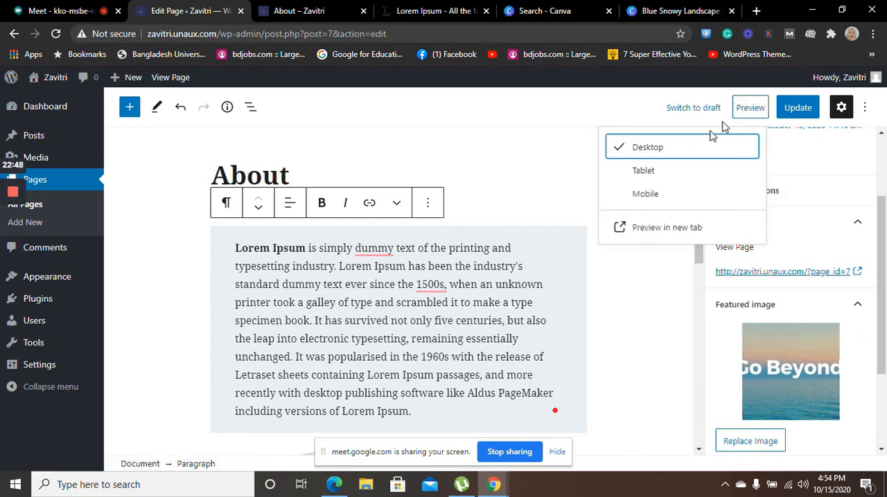
click(641, 224)
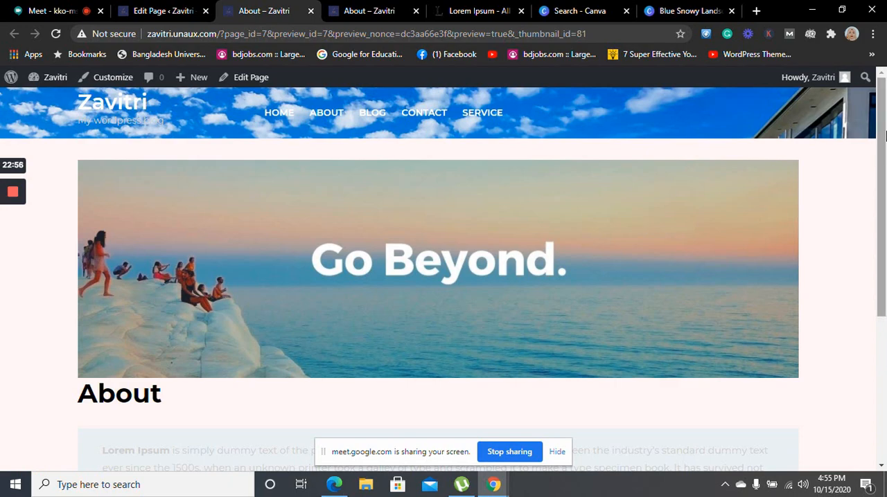
mouse_move(885, 136)
mouse_down()
mouse_move(884, 339)
mouse_move(880, 122)
mouse_up()
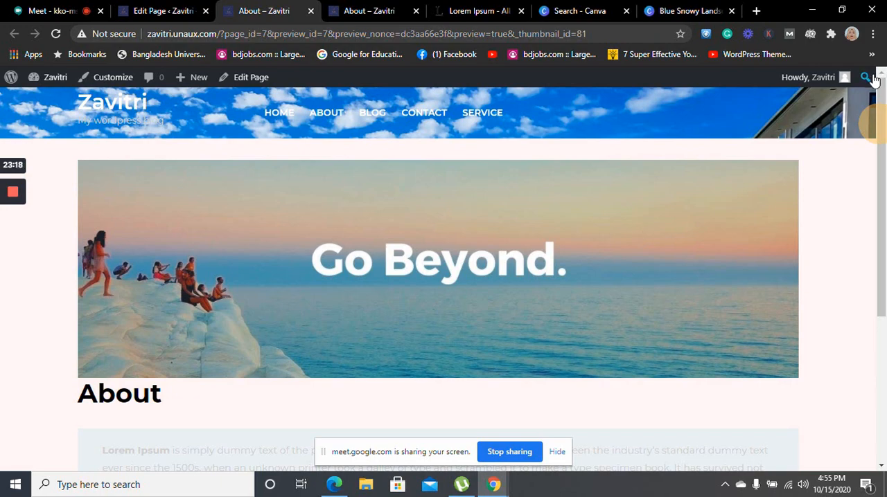
mouse_move(882, 110)
mouse_down()
mouse_move(885, 291)
mouse_move(885, 111)
mouse_up()
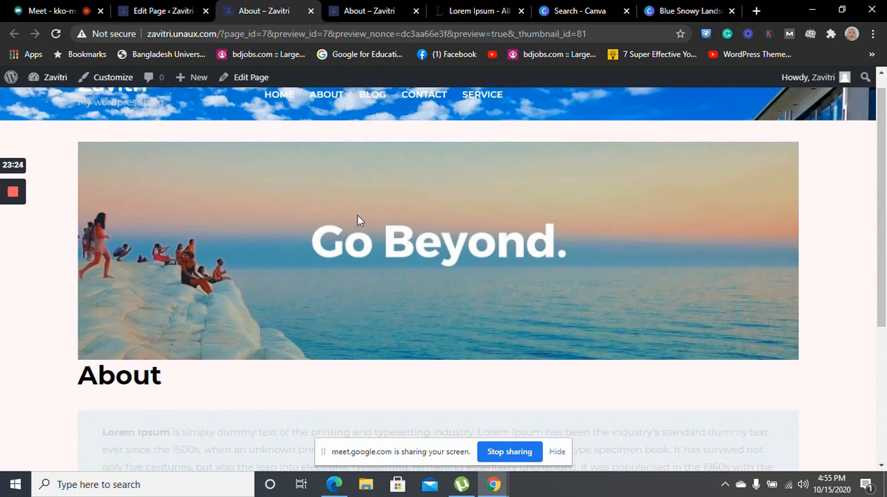
Close the old live About page and update the edited About page with its featured image
click(367, 9)
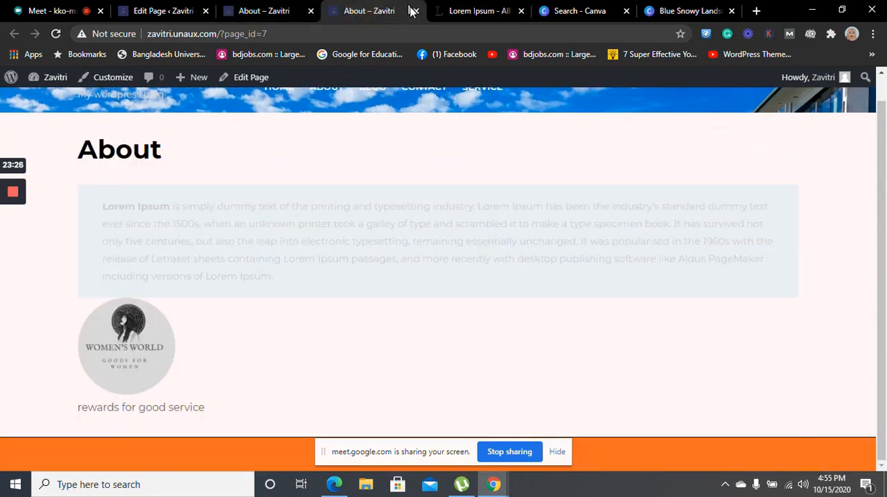
click(416, 11)
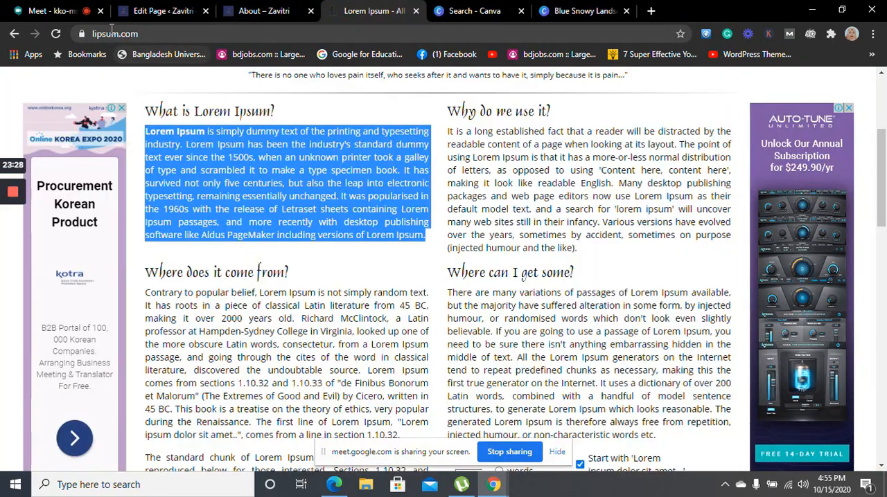
click(127, 14)
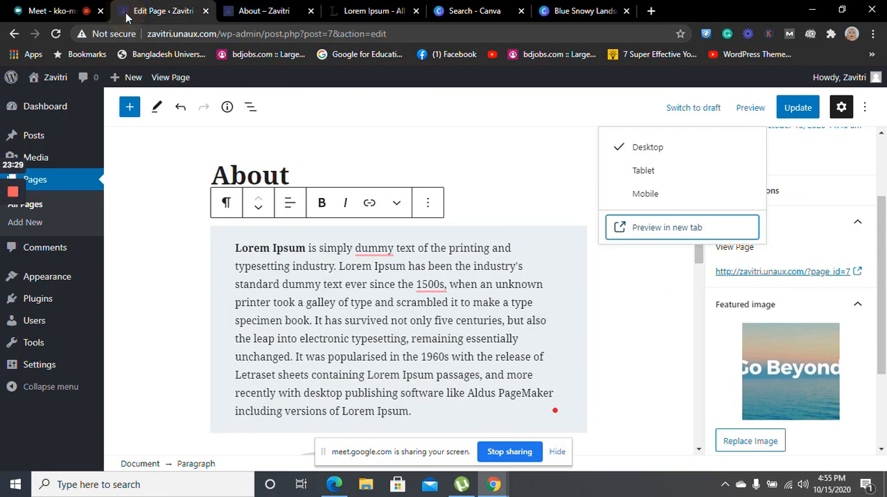
click(788, 117)
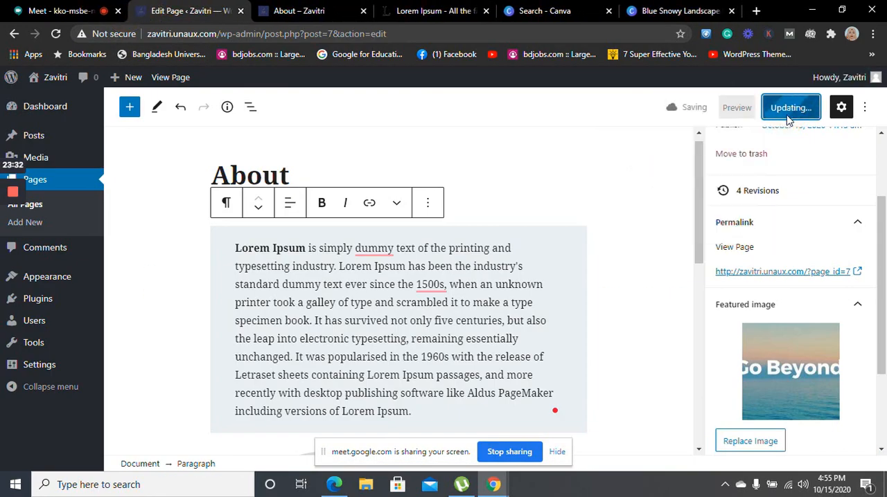
Open the Blog posts page for editing in a separate browser tab from the list of all pages
click(40, 208)
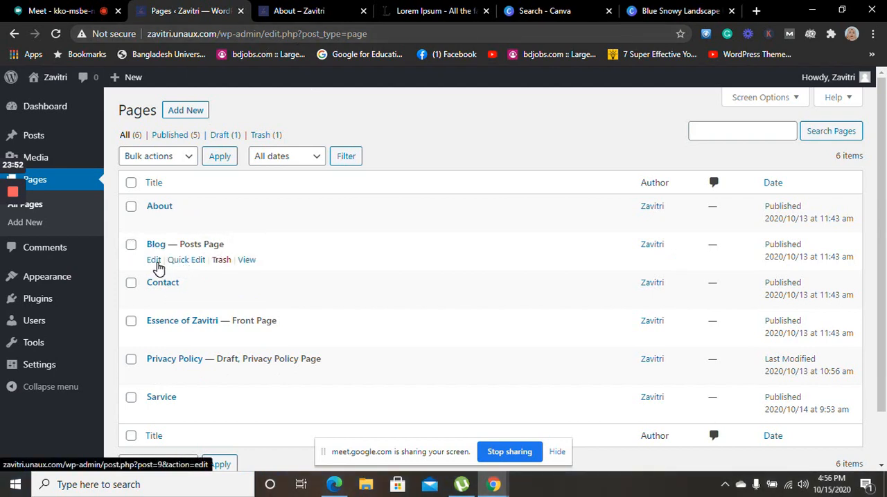
click(154, 261)
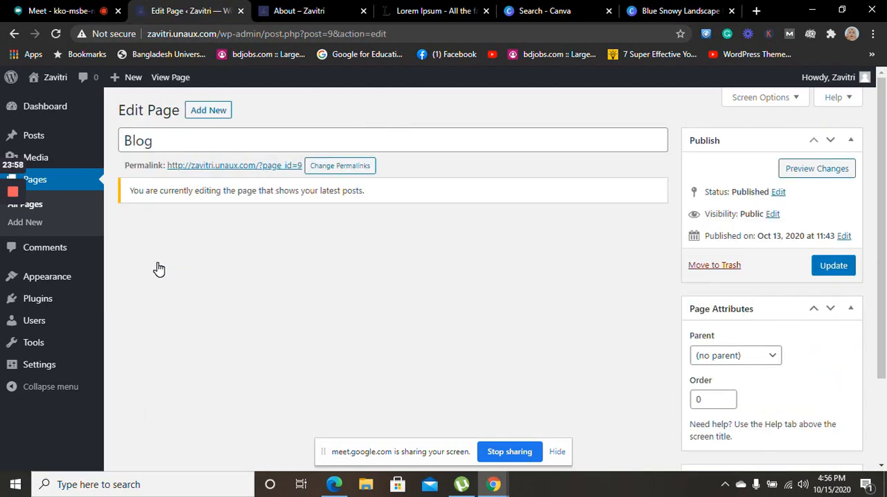
click(12, 36)
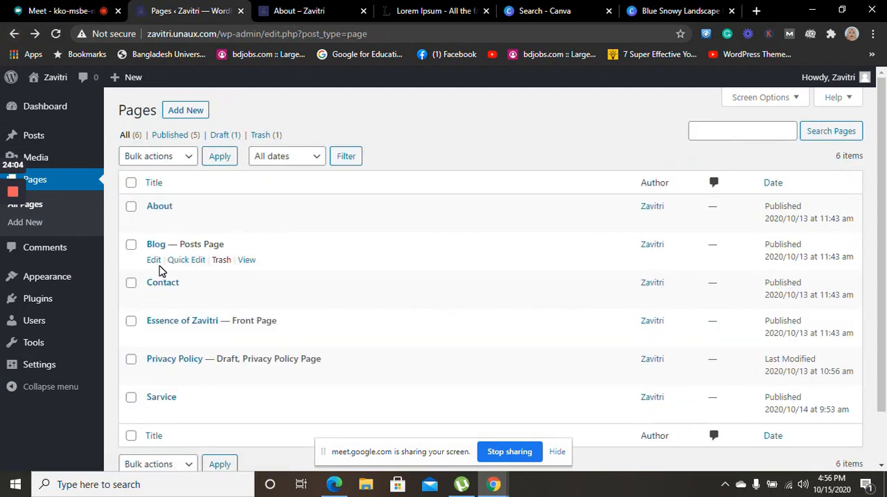
middle_click(153, 261)
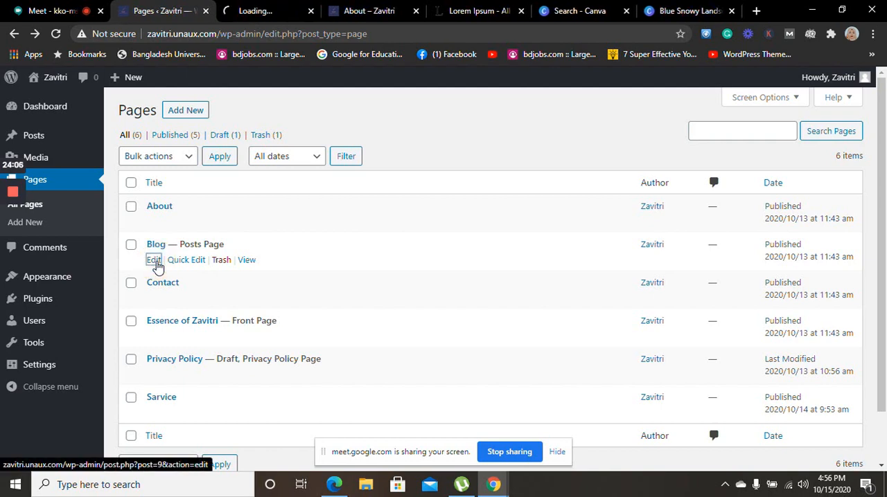
click(266, 8)
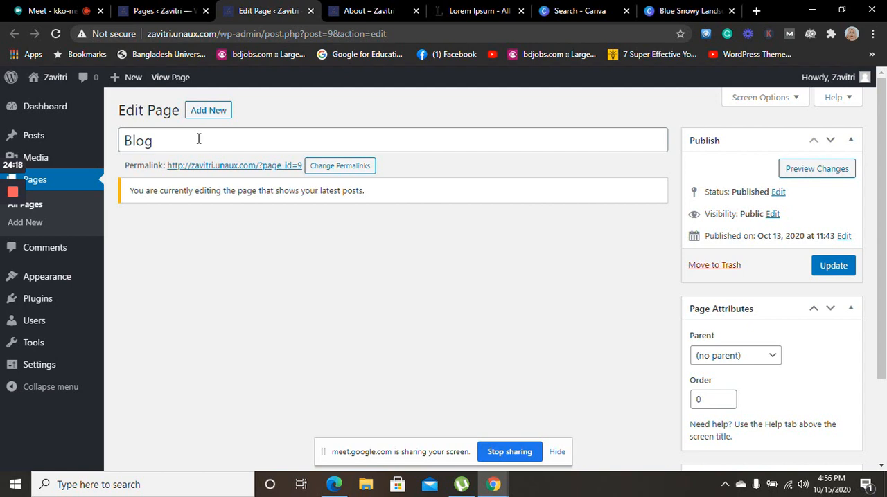
Close the About page preview and reload the Pages list, ending on the Blog page's editing screen
click(363, 8)
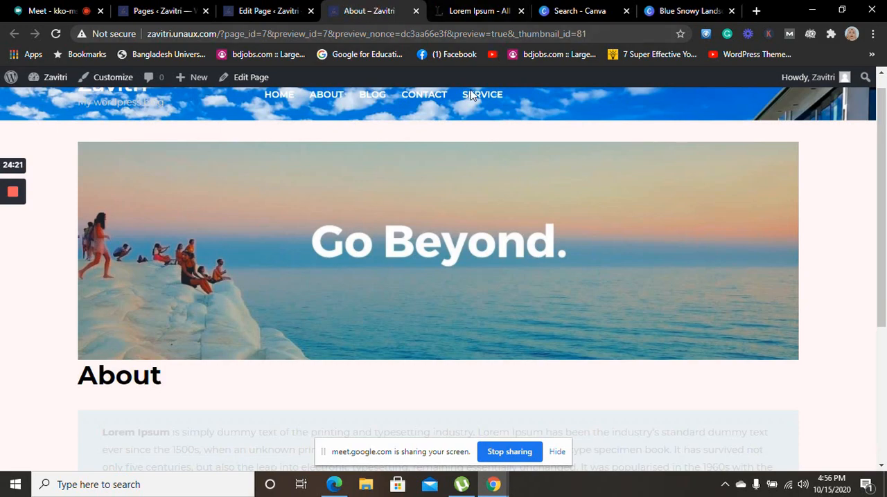
click(416, 11)
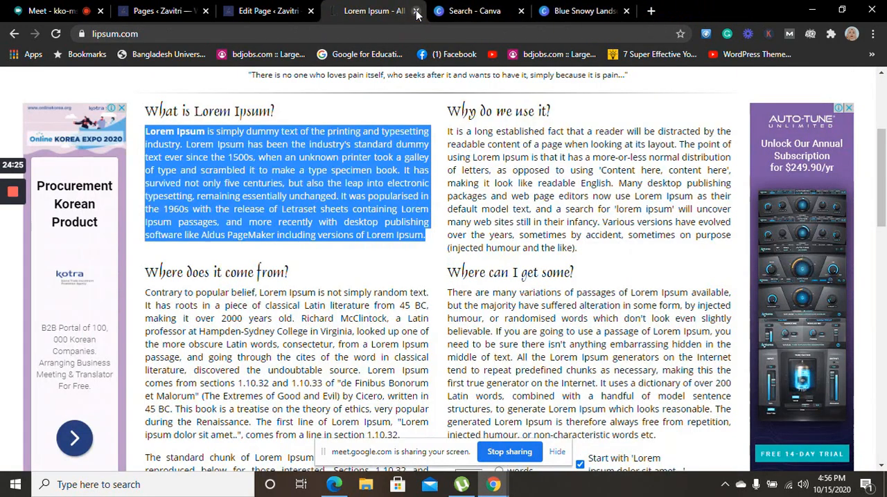
click(169, 11)
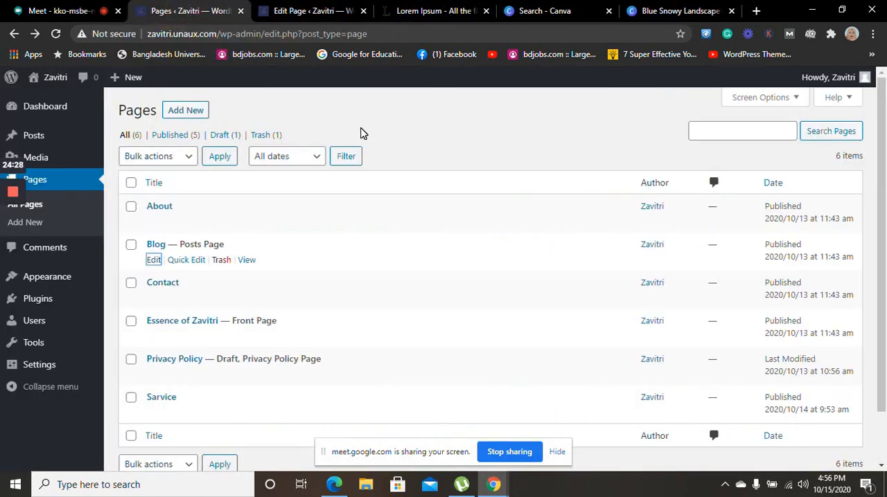
click(55, 33)
click(305, 11)
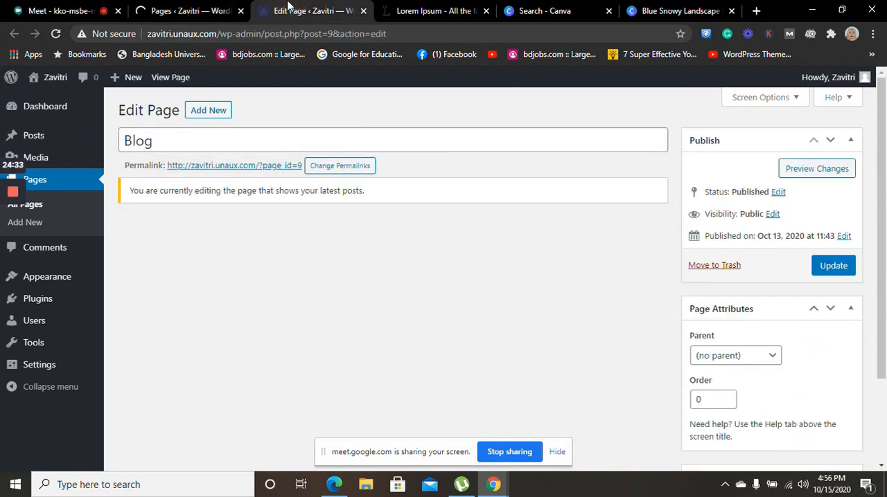
click(238, 111)
Update the Blog page and view it live on the site
click(840, 267)
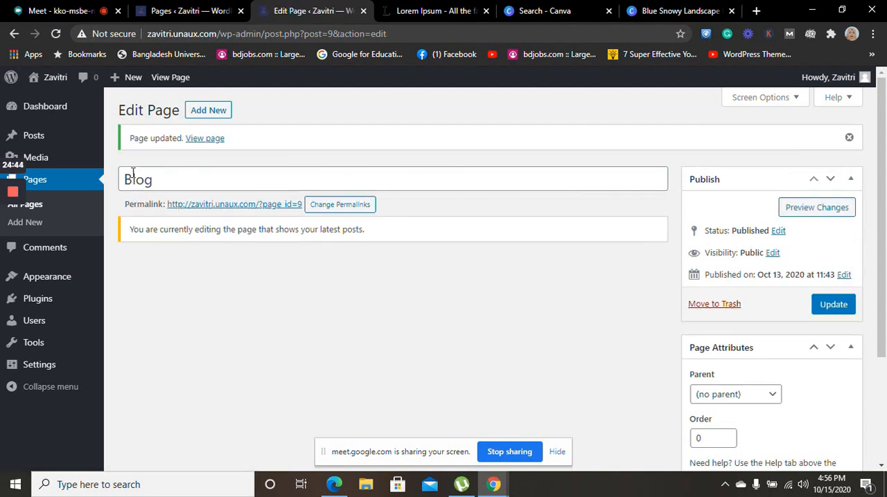
click(204, 141)
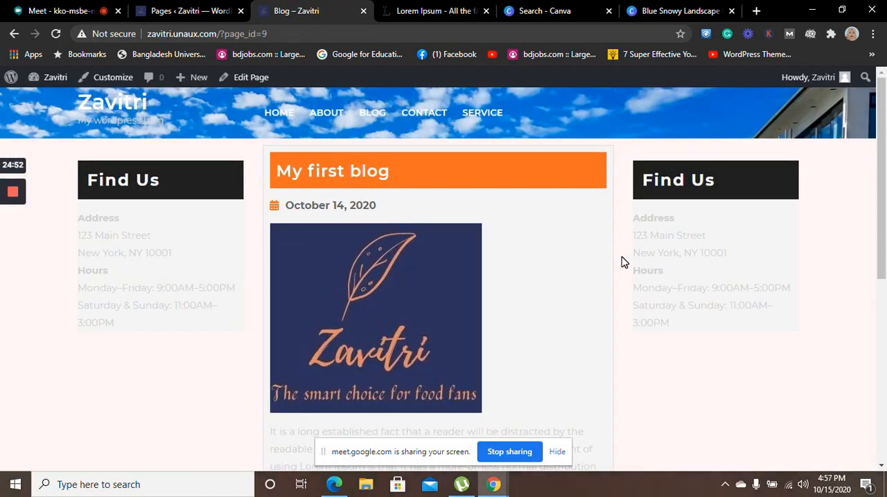
drag(884, 123, 881, 41)
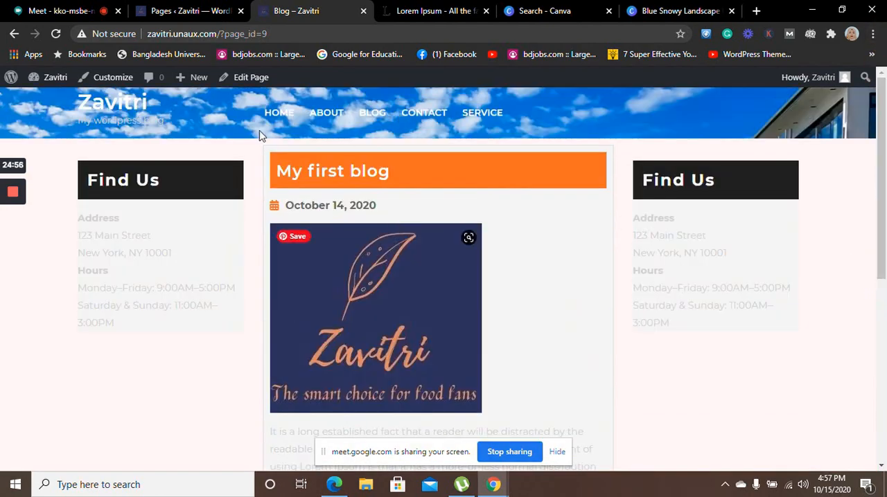
Reopen the Blog page for editing from the Pages list and look through its publish status options without changing them
click(199, 11)
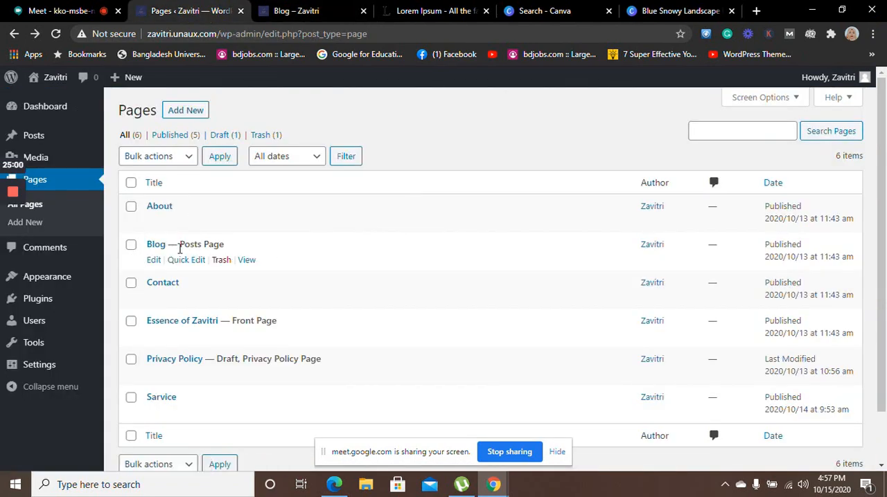
click(153, 262)
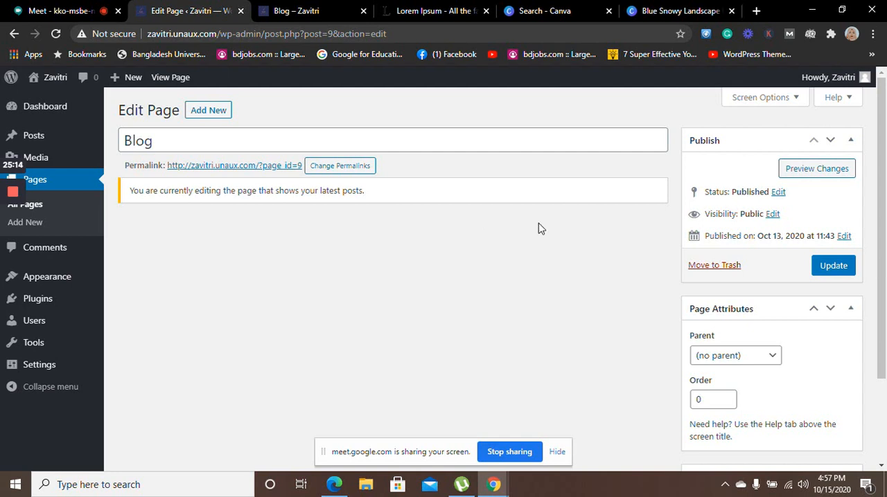
click(779, 193)
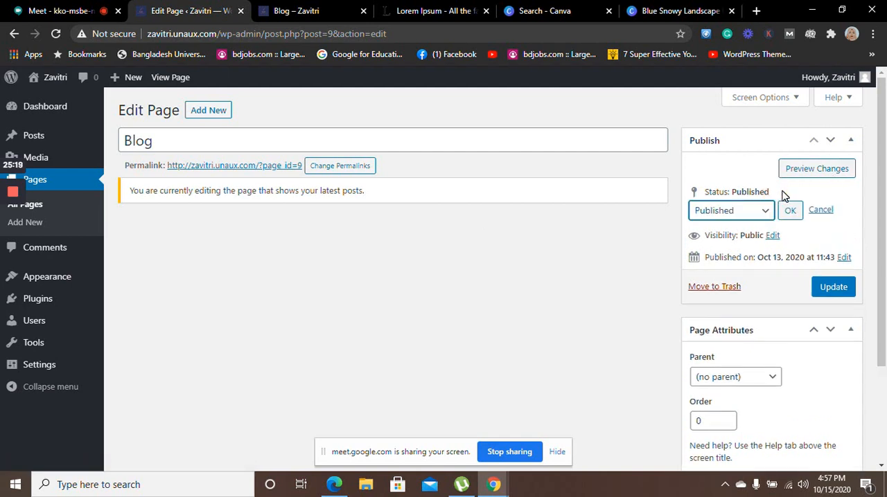
click(760, 215)
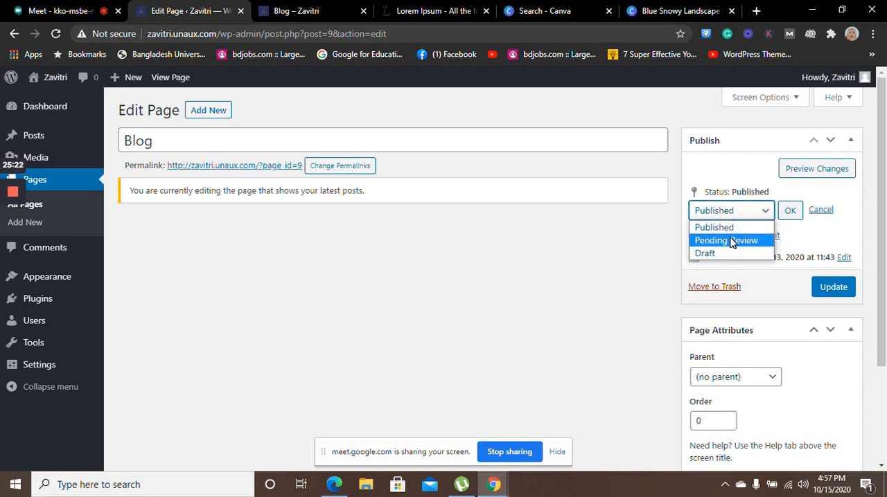
click(641, 265)
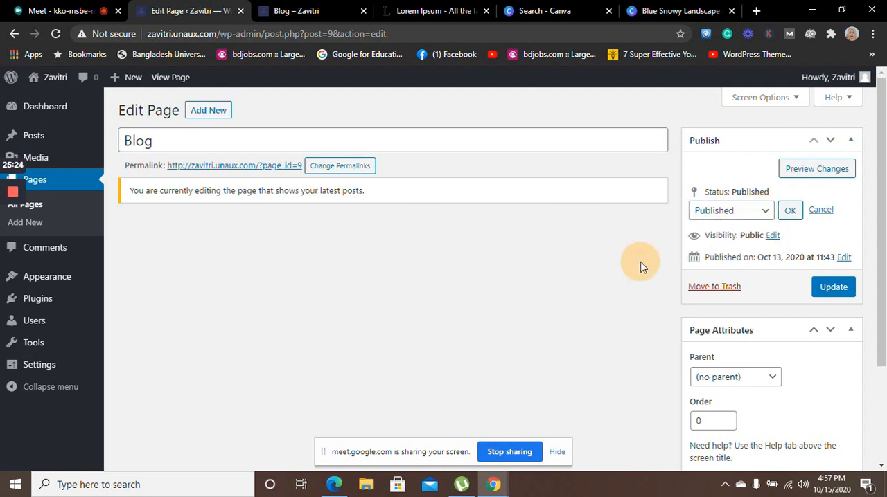
click(820, 212)
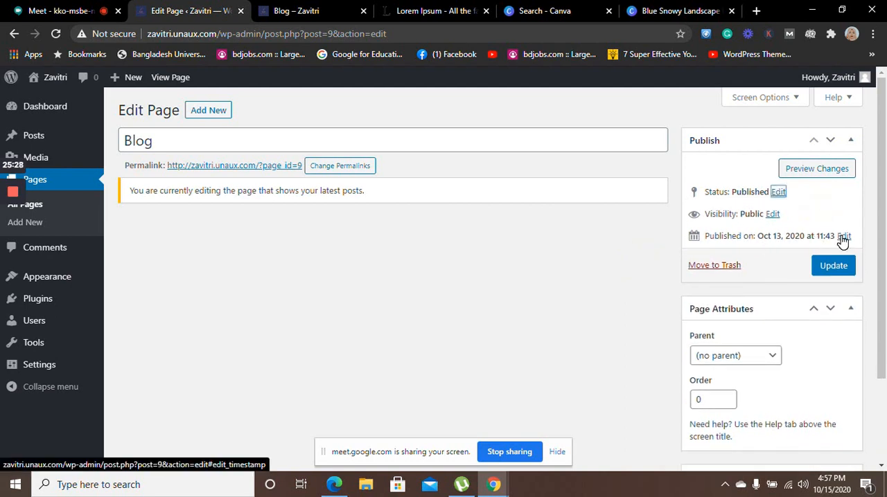
Open the Blog page's publication date for editing and look over the page attributes and featured image settings
click(843, 236)
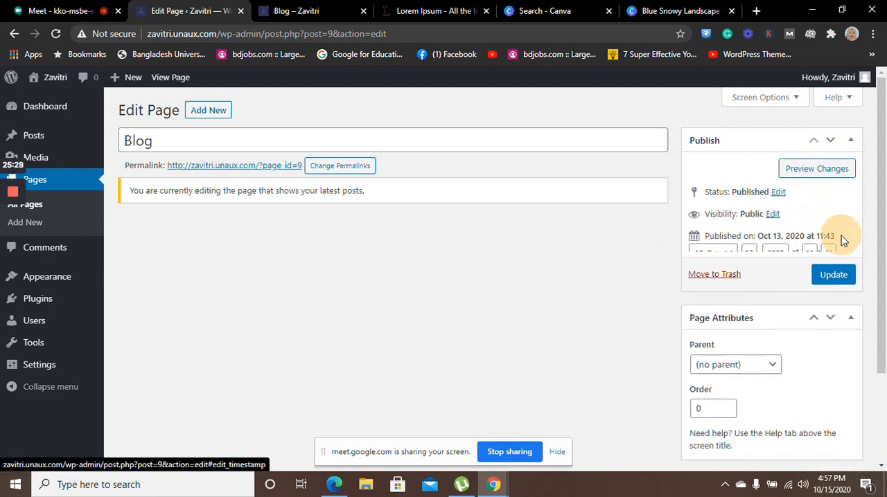
click(670, 289)
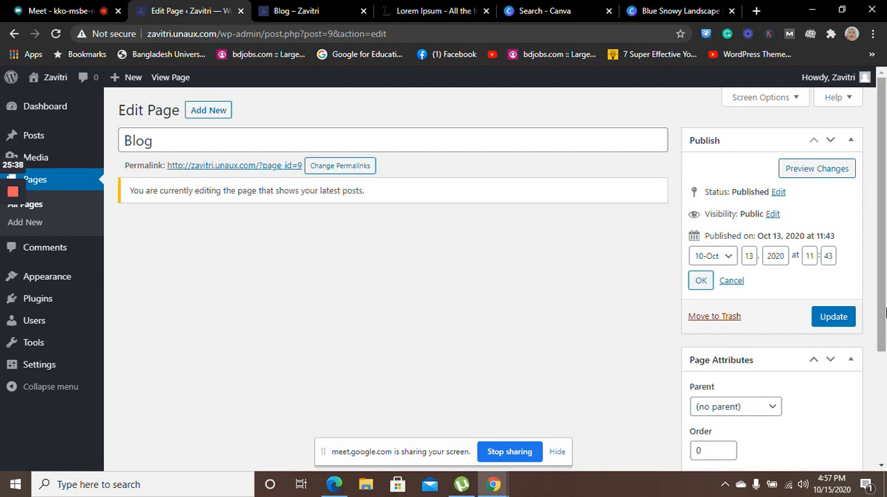
scroll(884, 374, down, 3)
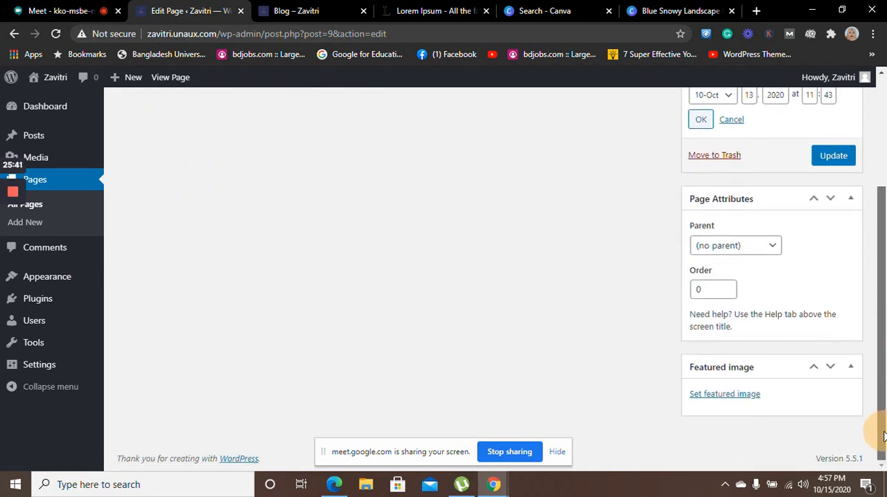
scroll(884, 435, up, 3)
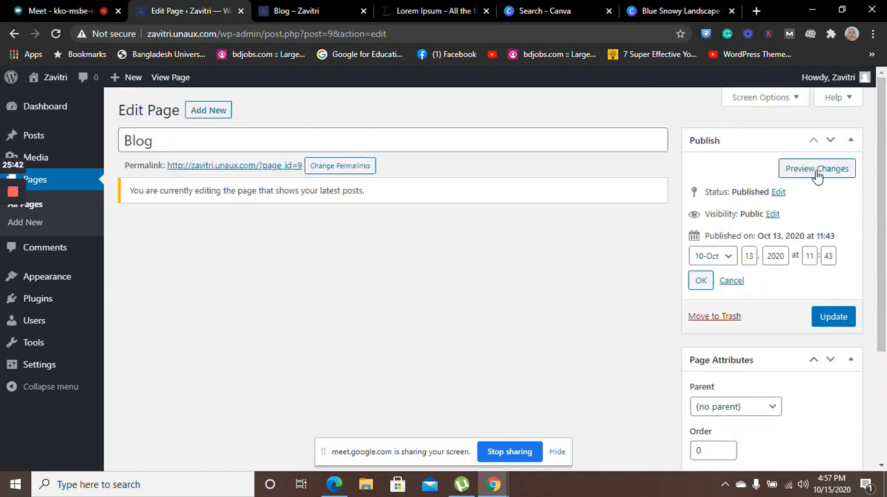
Preview the Blog page changes in a new browser tab and close the preview
click(816, 173)
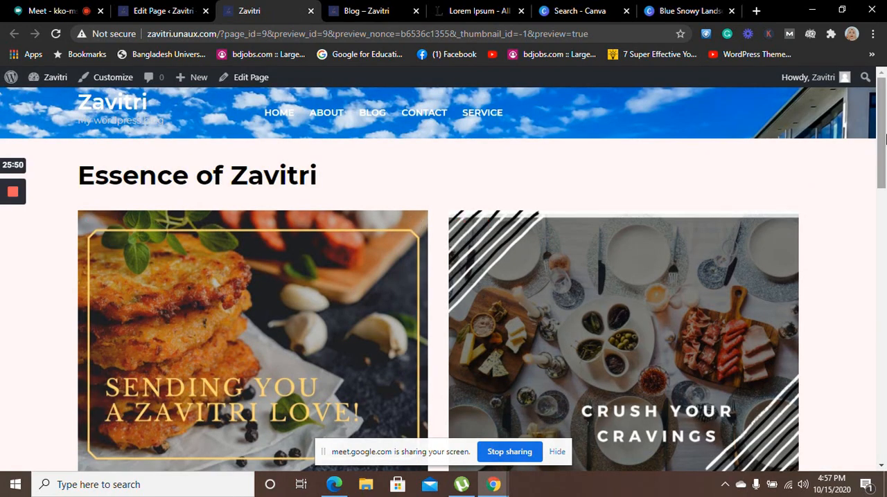
drag(882, 140, 866, 14)
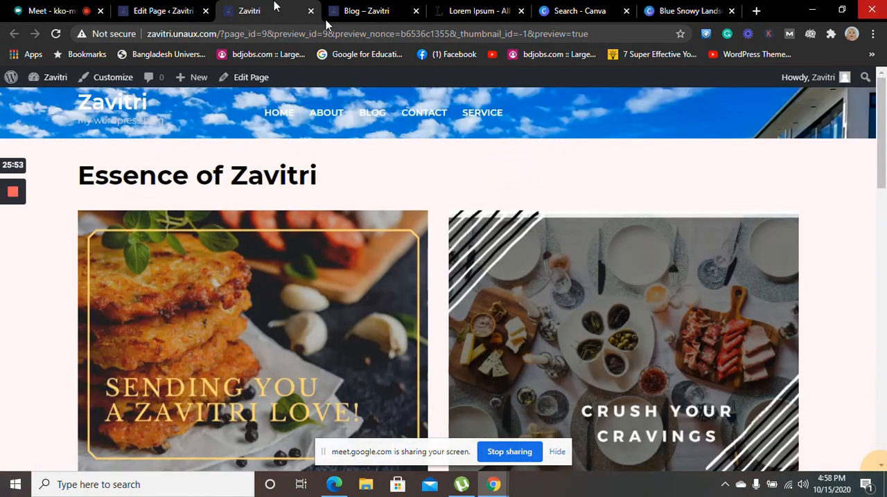
click(311, 11)
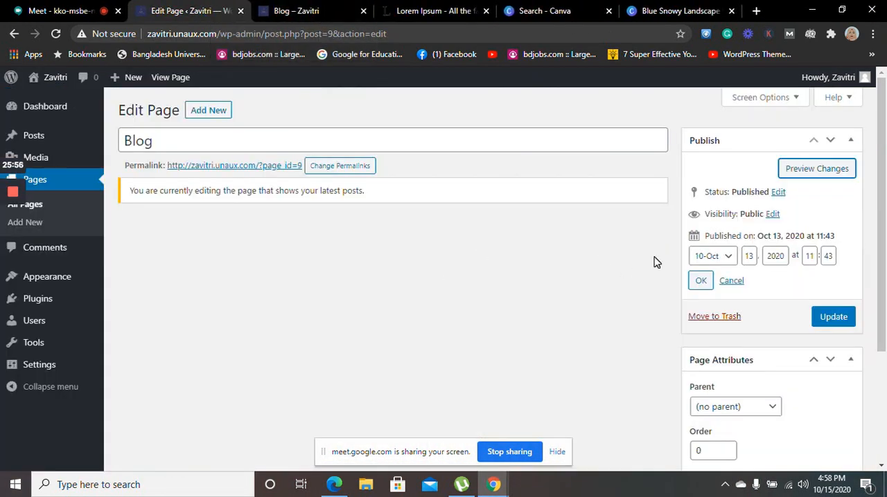
Collapse the Publish box and view the live Blog page through its permalink
click(851, 143)
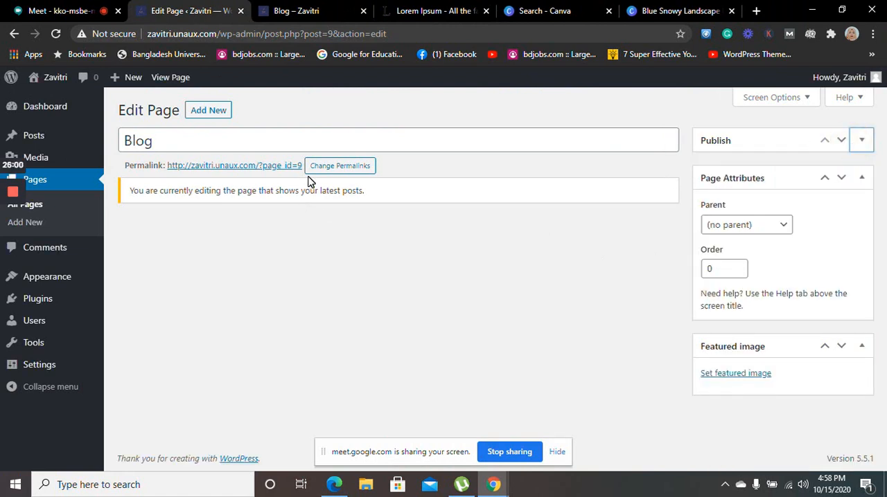
click(251, 166)
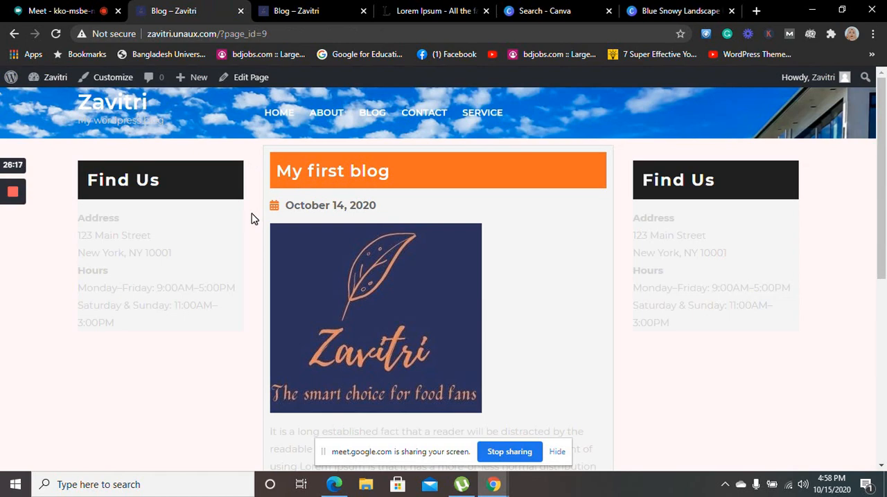
drag(884, 263, 885, 136)
Visit the site's home page from the Blog editor and return through the dashboard to the list of all pages
click(14, 35)
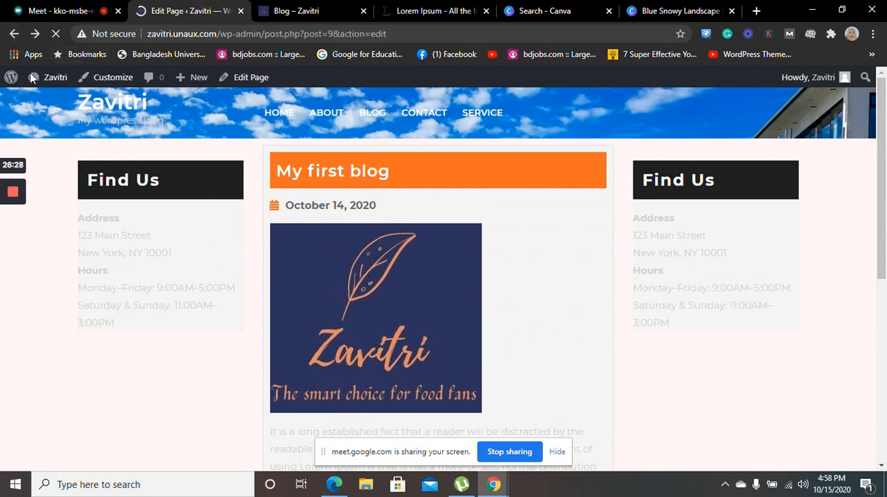
mouse_move(41, 81)
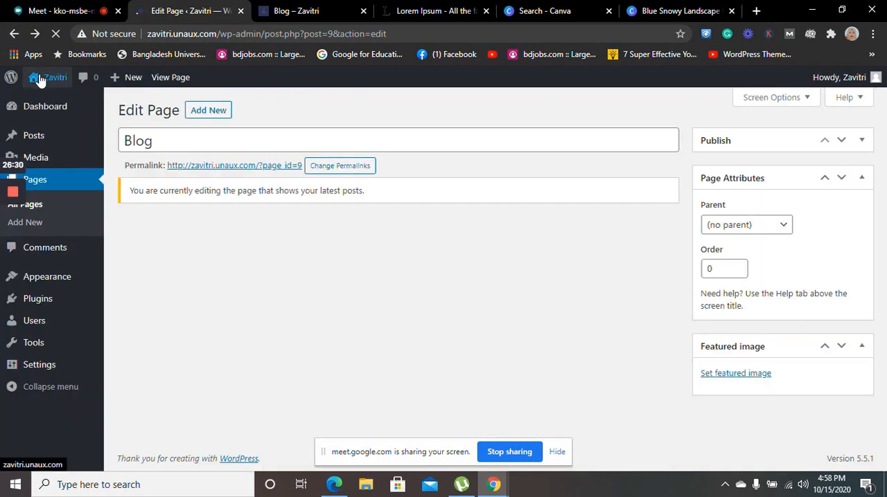
click(41, 82)
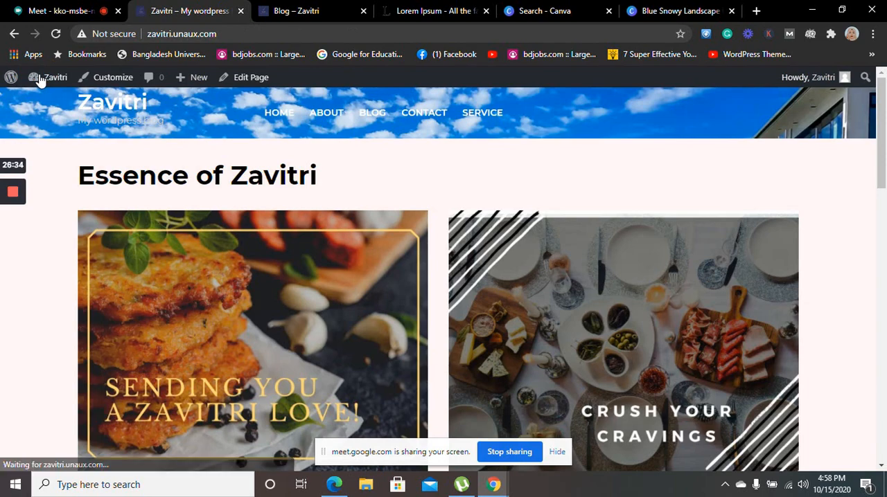
click(45, 76)
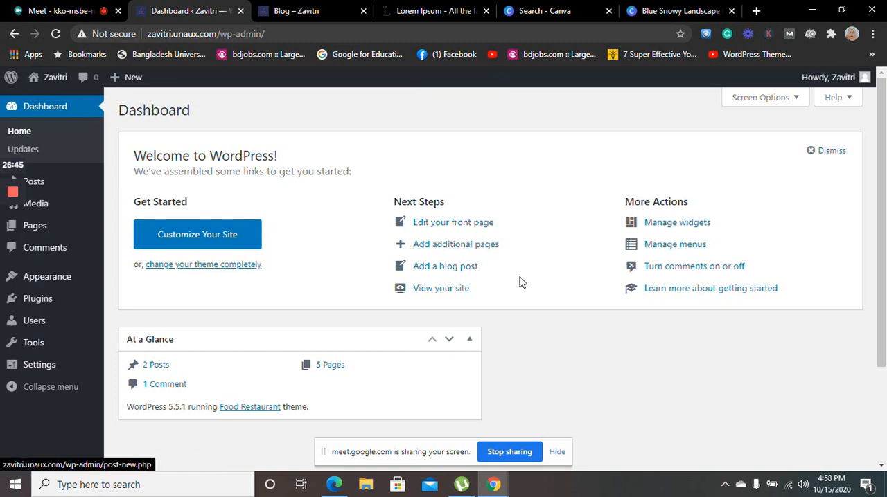
click(327, 370)
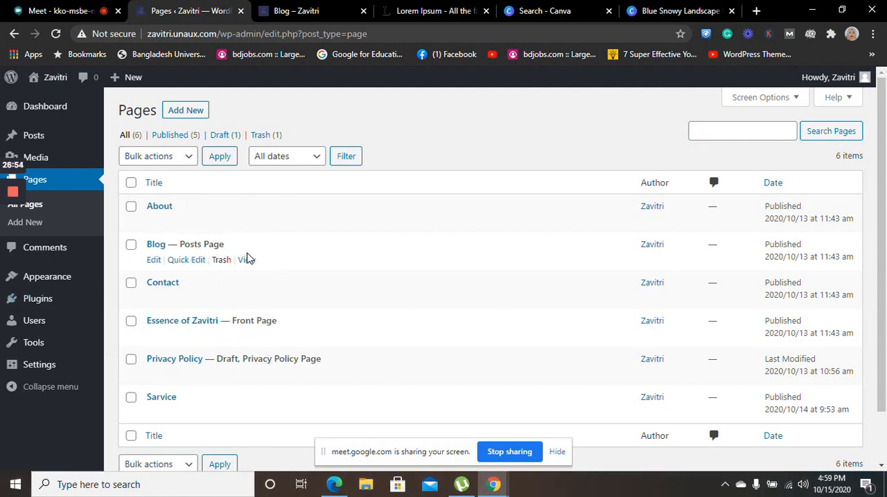
Open the live Blog page in a separate browser tab and set its status to Draft in Quick Edit
middle_click(248, 260)
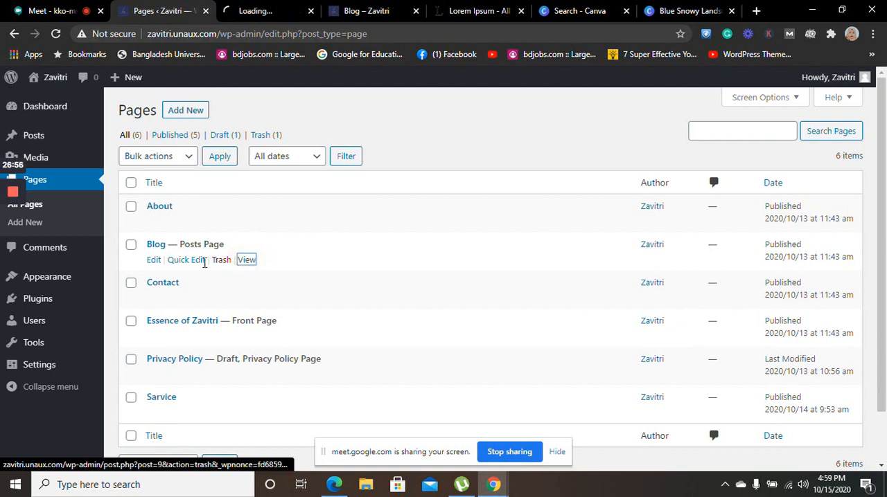
click(179, 263)
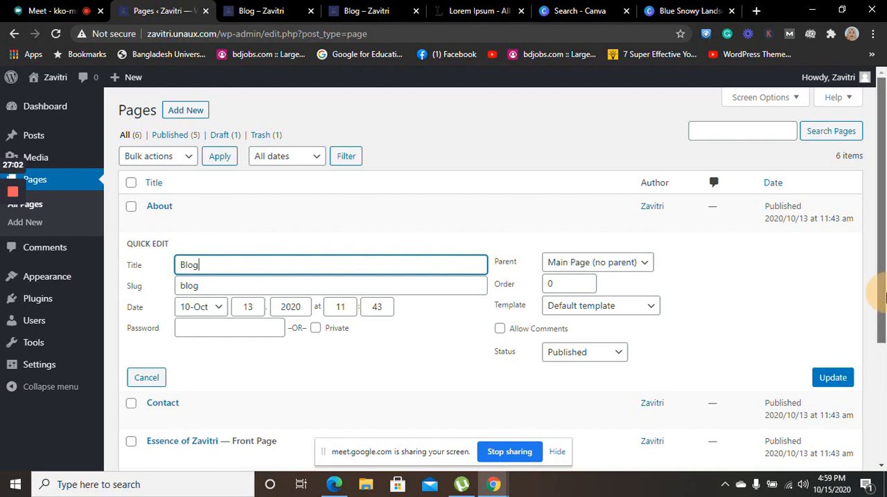
drag(877, 277, 885, 367)
click(600, 255)
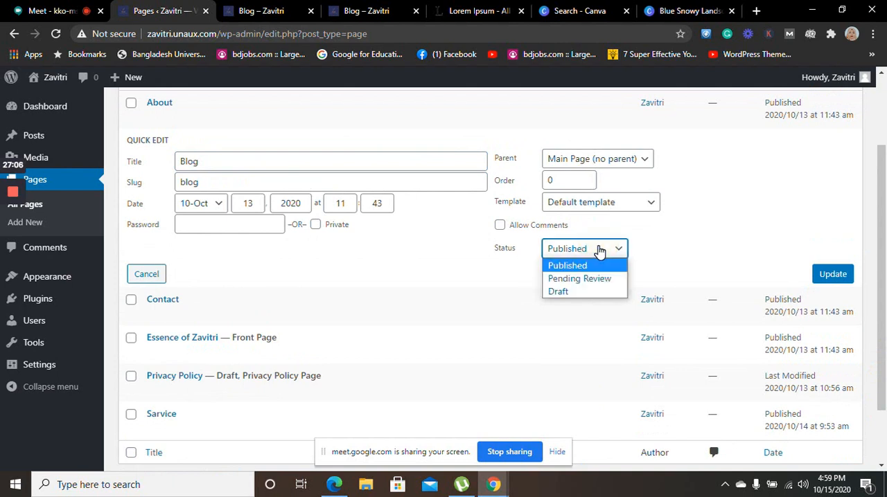
click(561, 292)
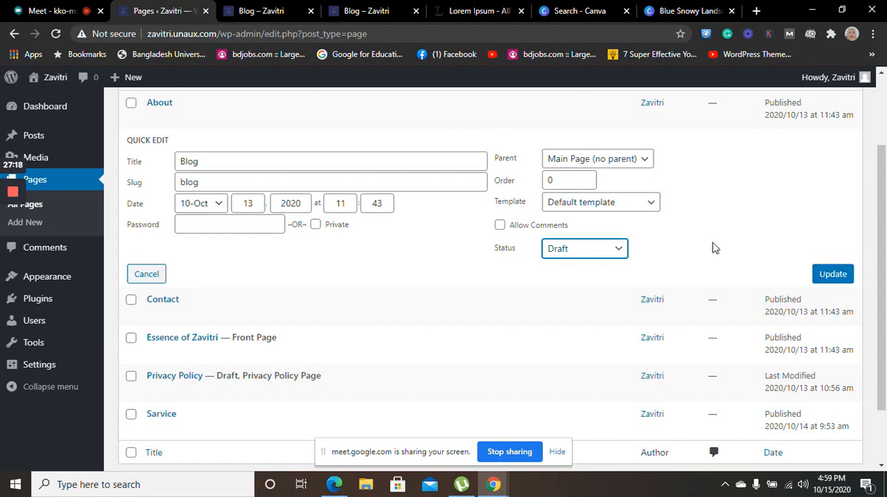
Keep Main Page (no parent) as the Blog page's parent and save the quick edit
click(644, 166)
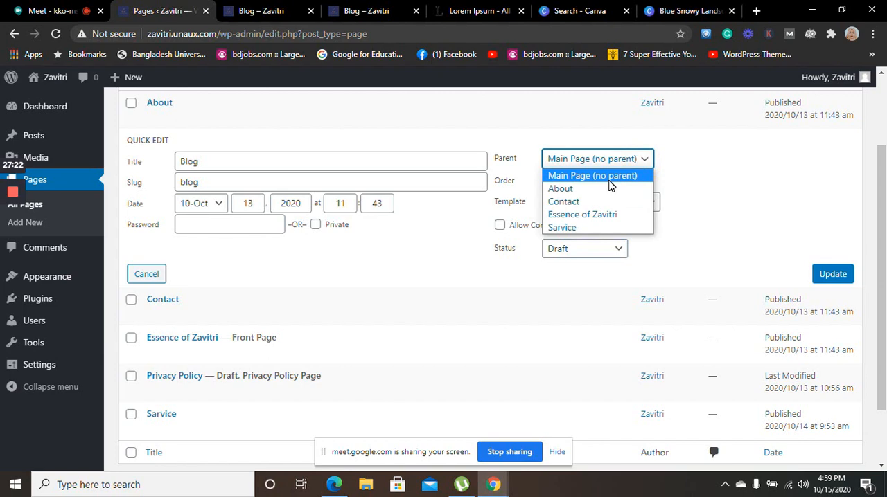
click(609, 182)
click(646, 160)
click(646, 160)
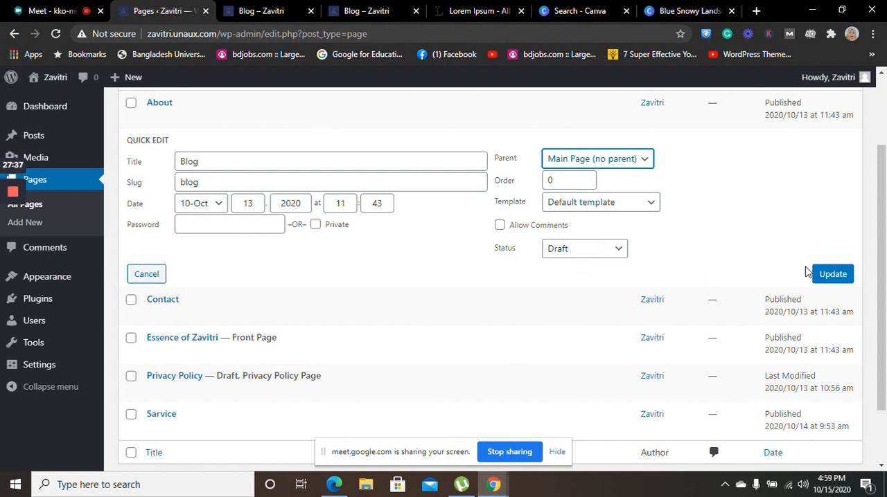
click(834, 273)
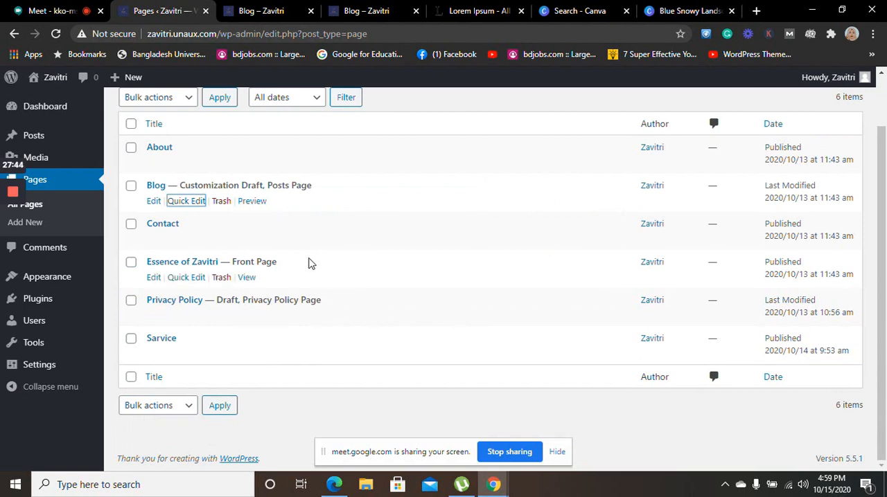
Open the Blog page for editing, returning to it after a look at the blank editor for a new page
click(152, 201)
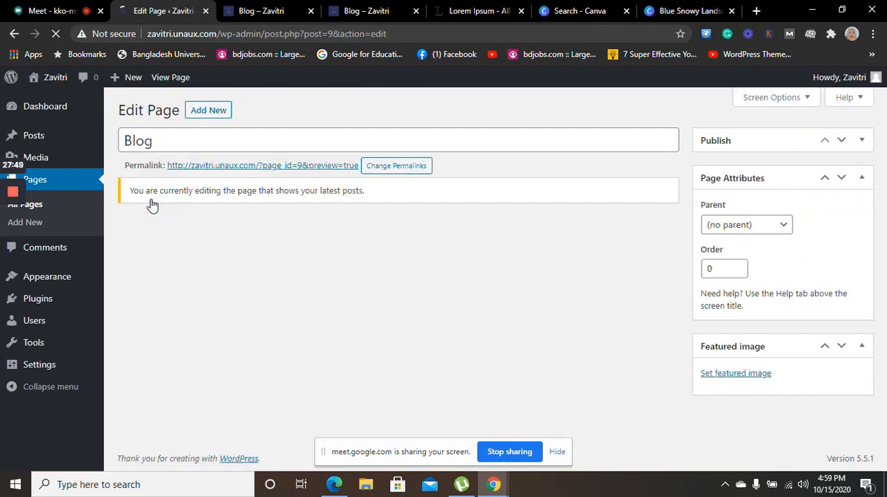
click(203, 111)
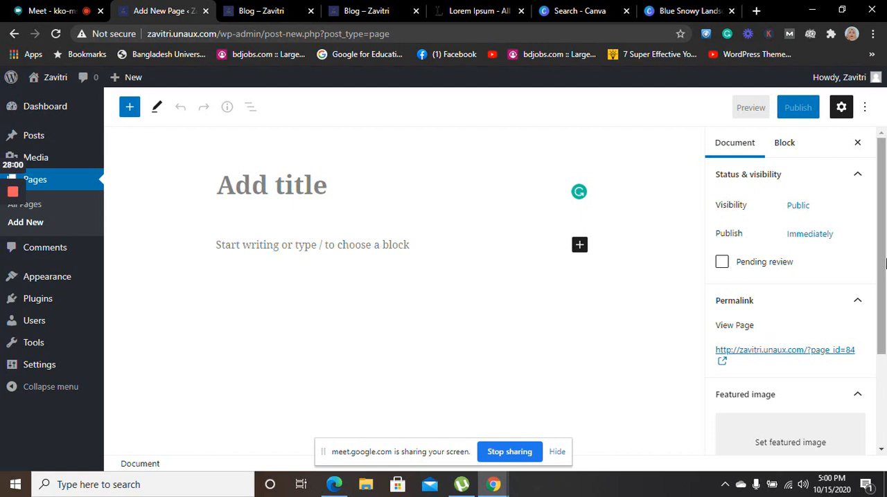
drag(885, 262, 869, 220)
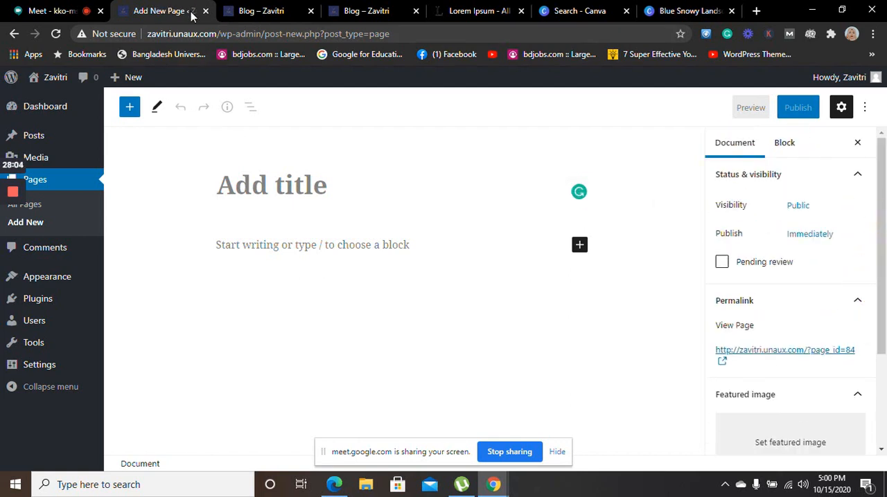
click(16, 34)
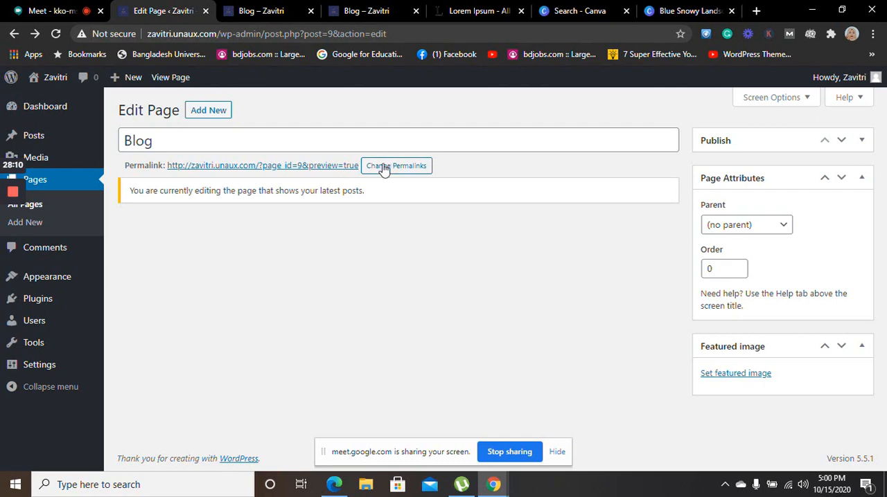
Review the permalink structure options and tags from the Blog page's editor and return to the list of all pages
click(383, 169)
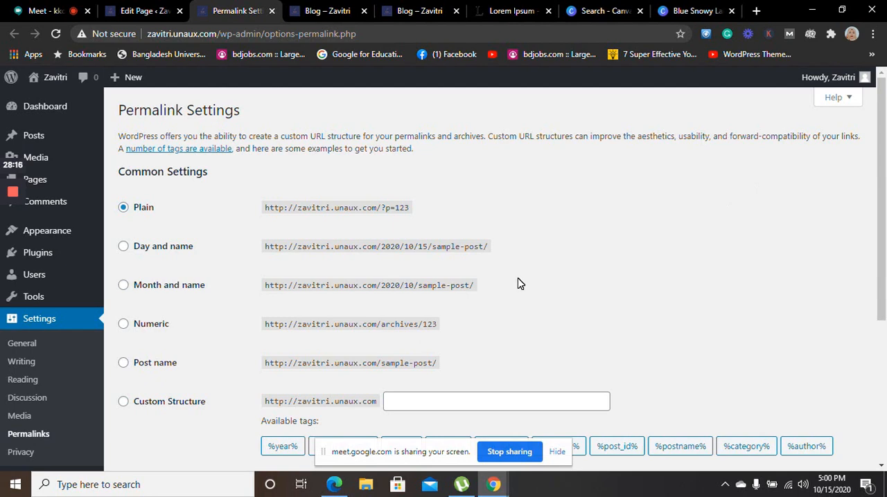
mouse_move(884, 239)
mouse_down()
mouse_move(877, 409)
mouse_move(884, 254)
mouse_up()
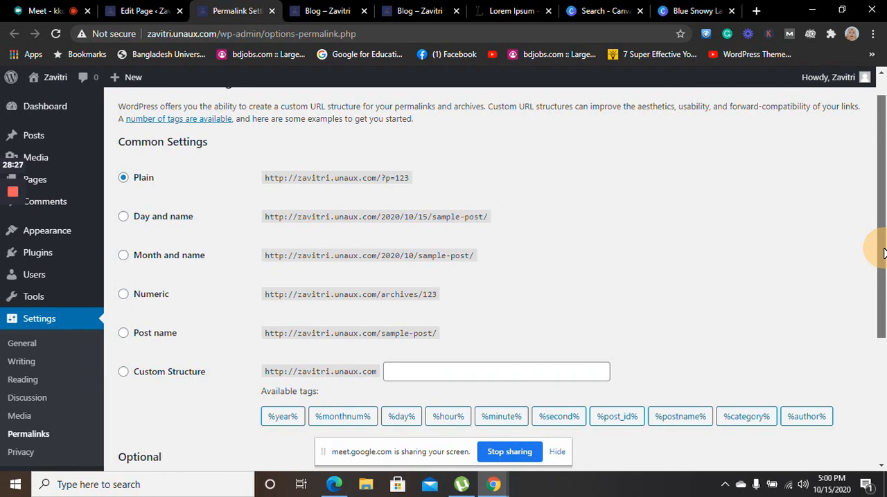
drag(884, 252, 885, 214)
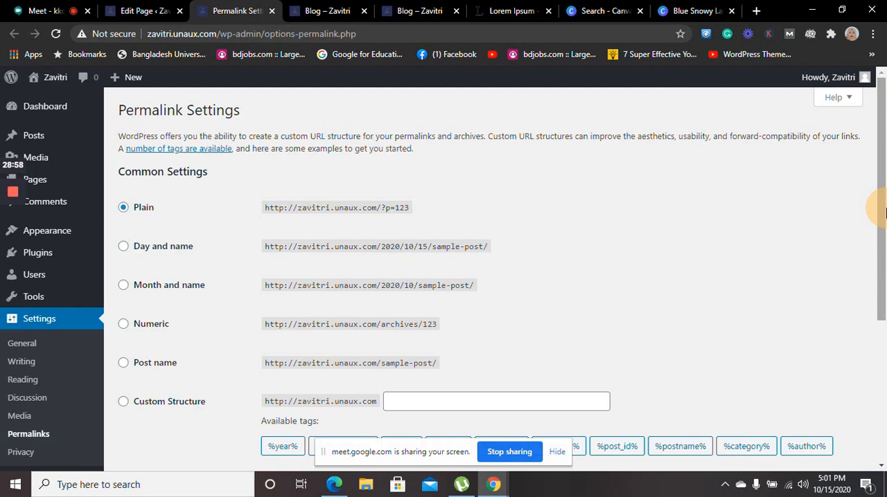
drag(885, 229, 885, 312)
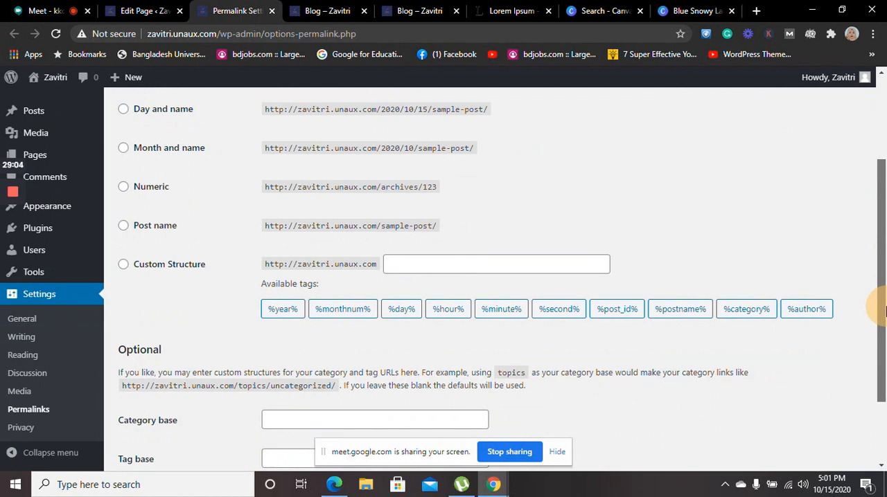
drag(885, 312, 878, 168)
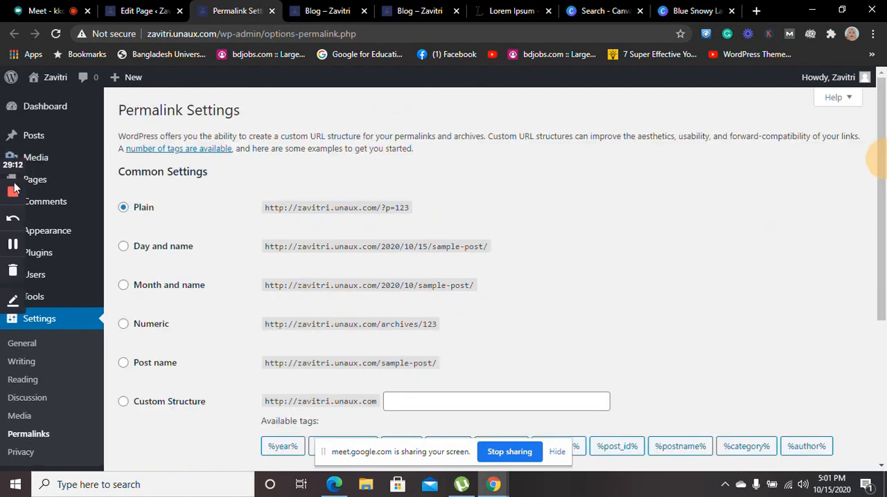
mouse_move(61, 190)
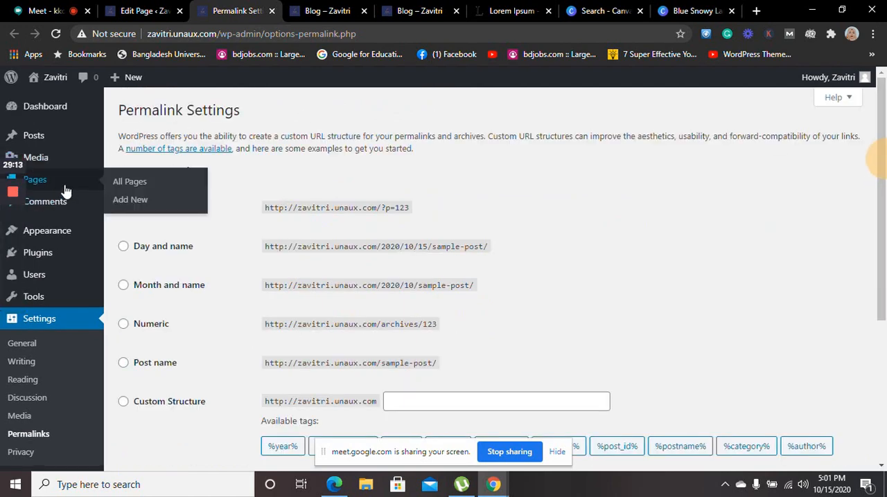
click(128, 182)
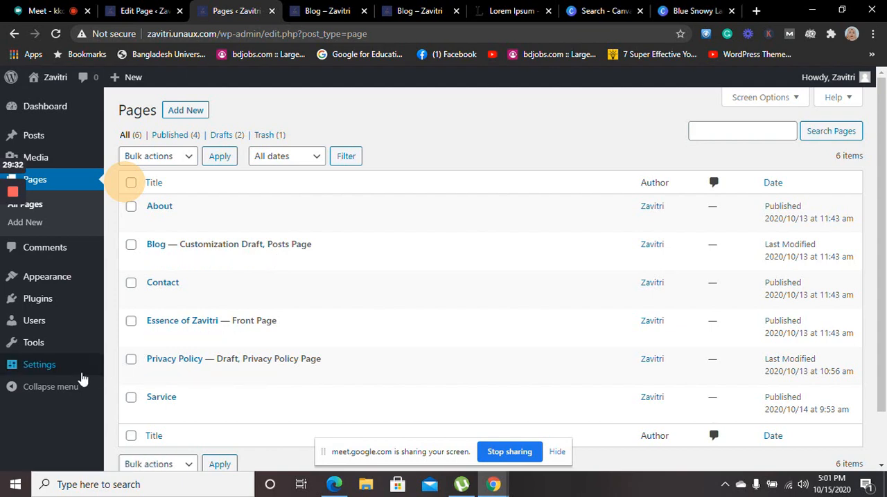
Look through the site's General, Writing, Discussion and Media settings
click(59, 376)
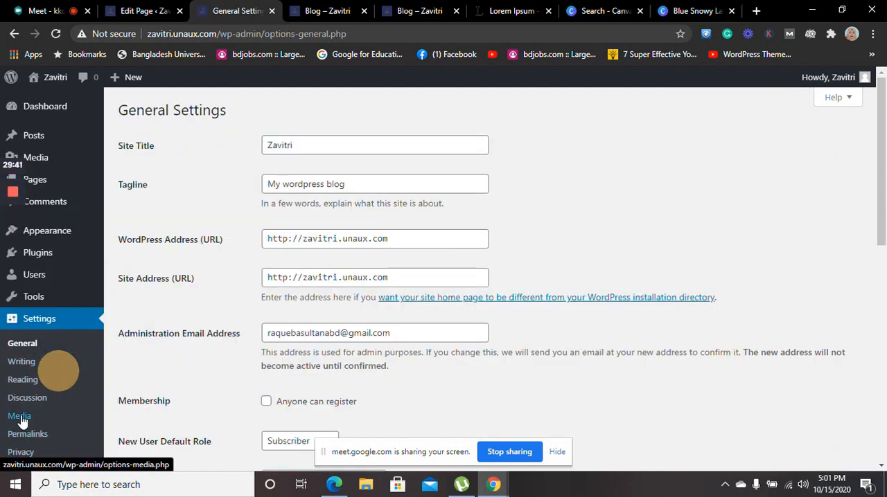
click(31, 363)
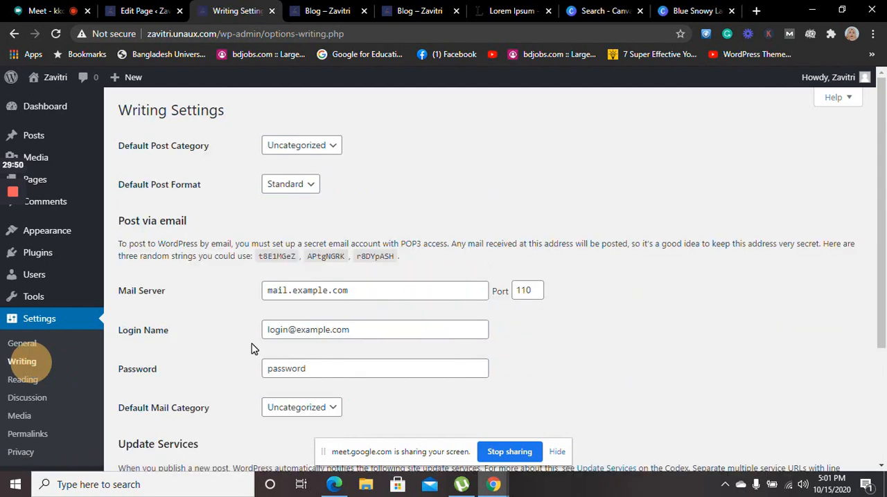
drag(885, 137, 876, 161)
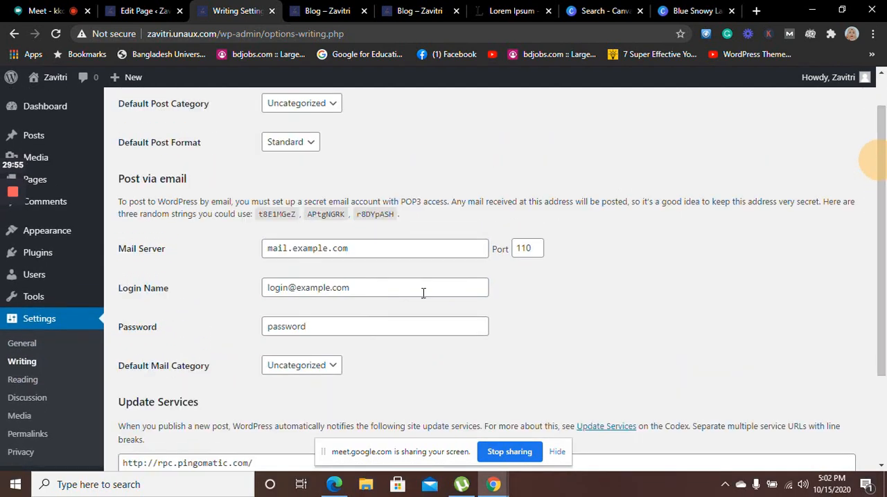
click(28, 367)
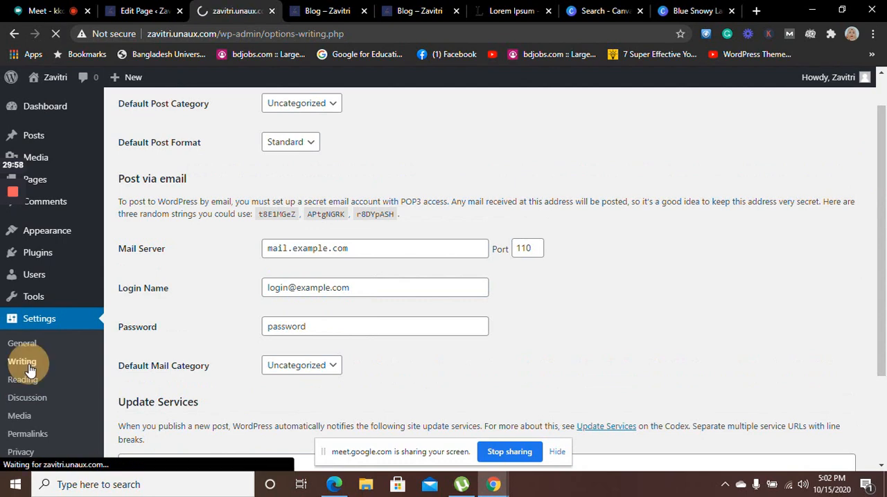
click(24, 405)
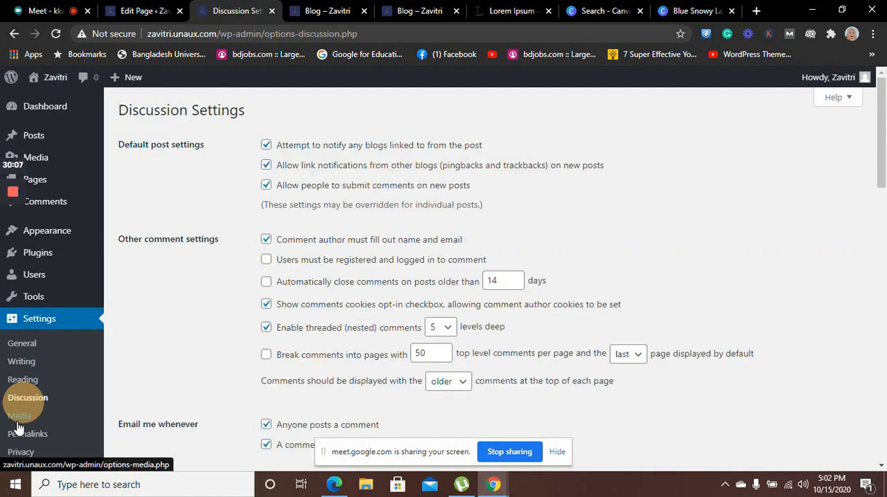
click(18, 425)
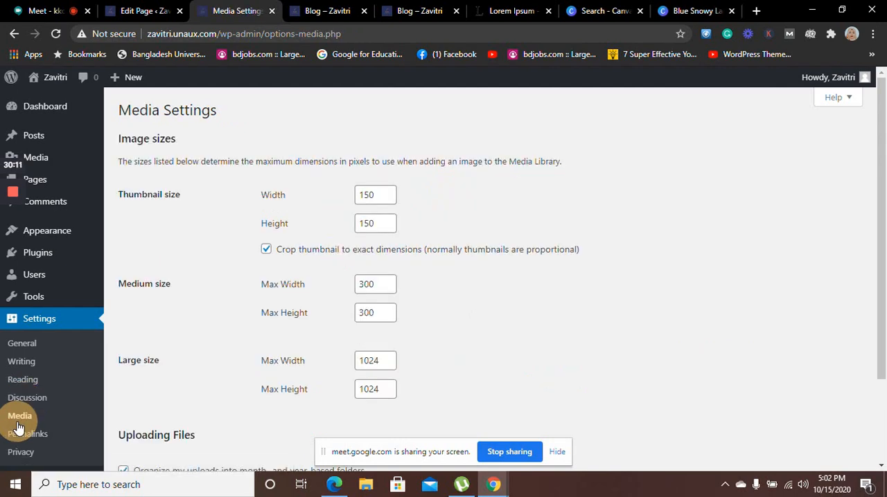
click(19, 420)
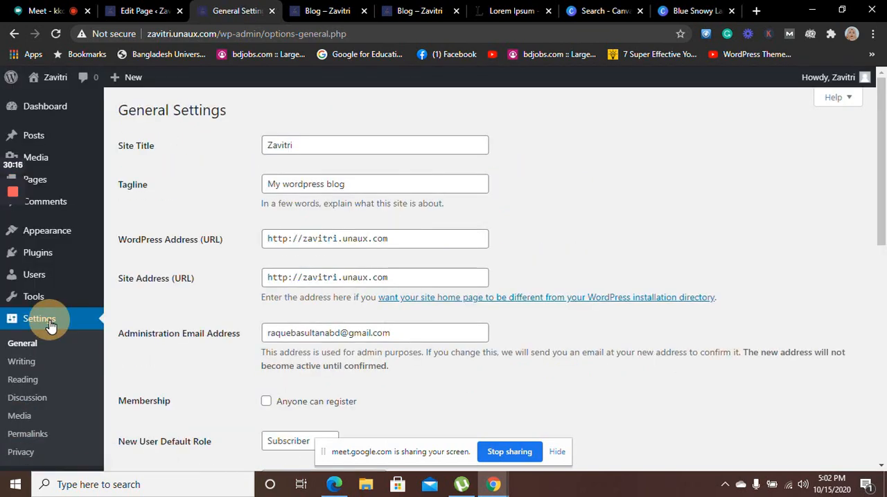
View the installed themes, the Food Restaurant theme's Get Started guide and the background image options, ending at the Customizer's section list
click(54, 236)
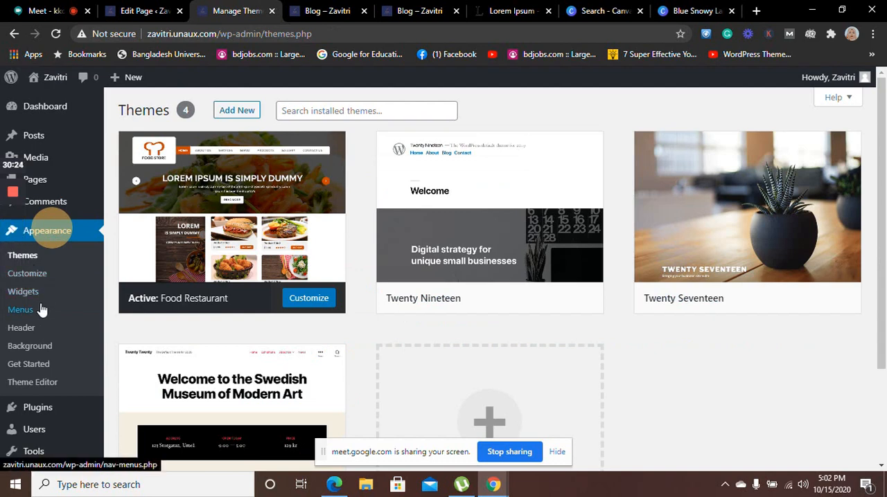
click(37, 371)
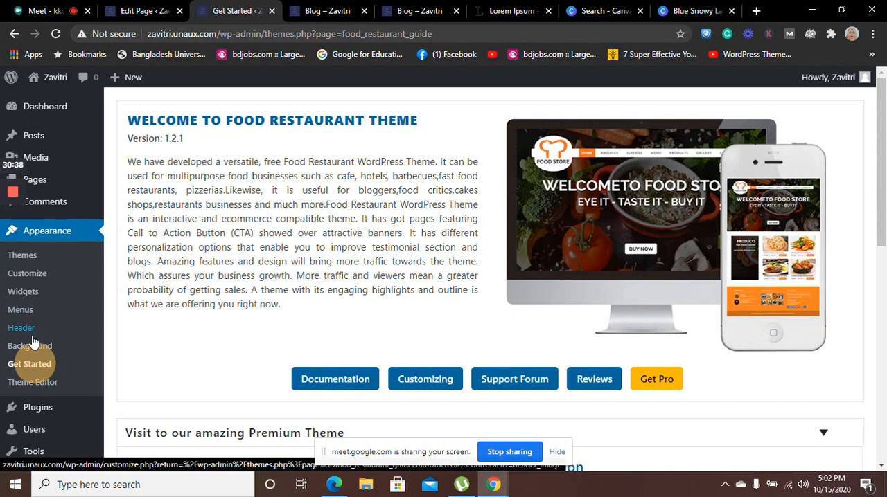
click(32, 346)
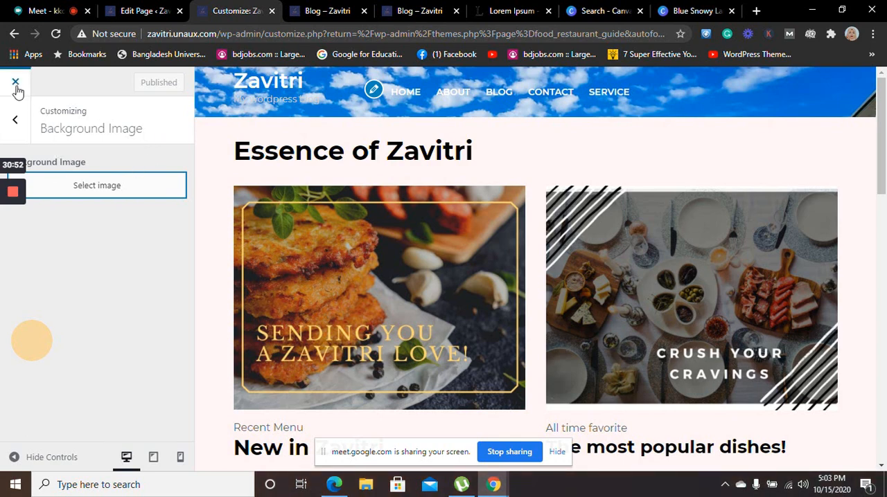
click(17, 116)
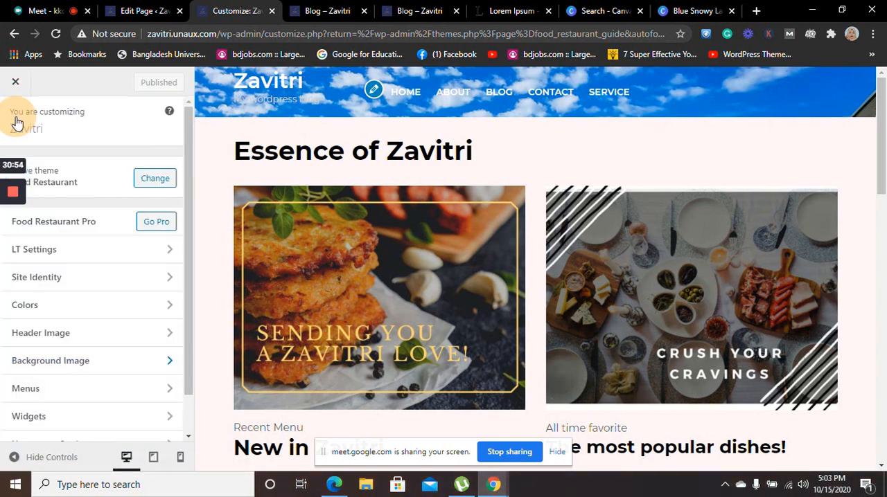
click(189, 152)
drag(190, 151, 203, 220)
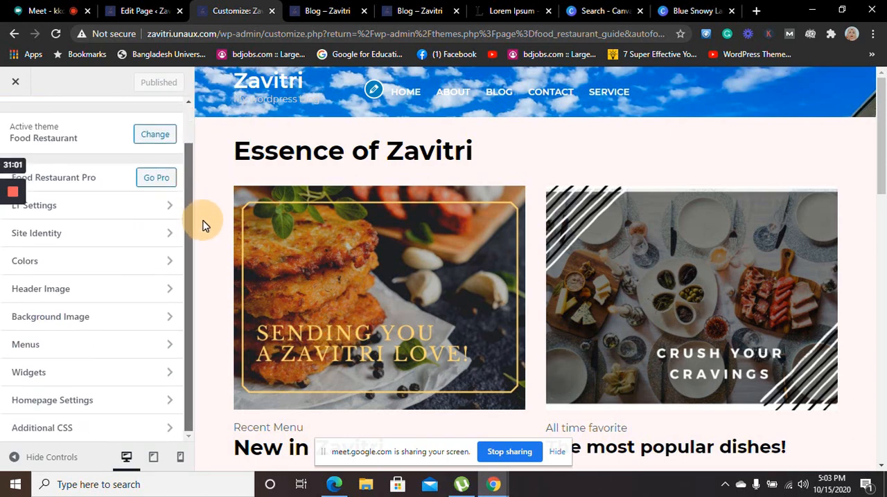
Preview the homepage displaying the latest posts and switch it back to a static page in the Homepage Settings
click(175, 401)
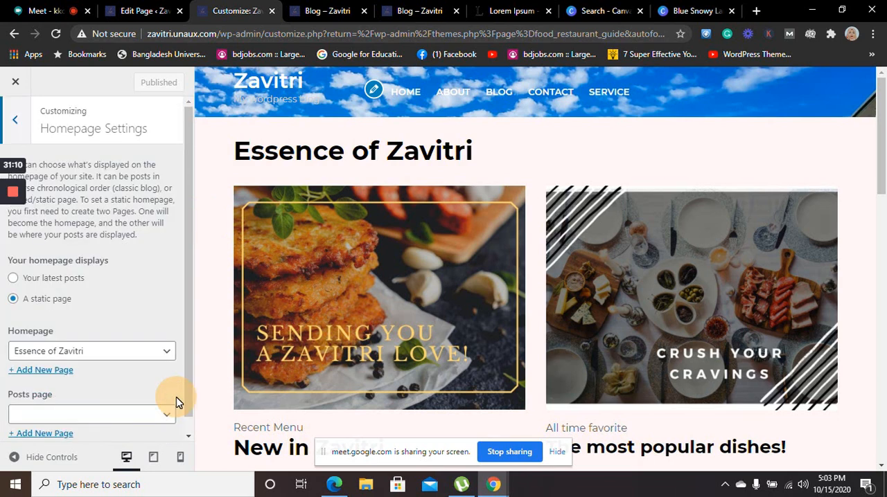
click(60, 284)
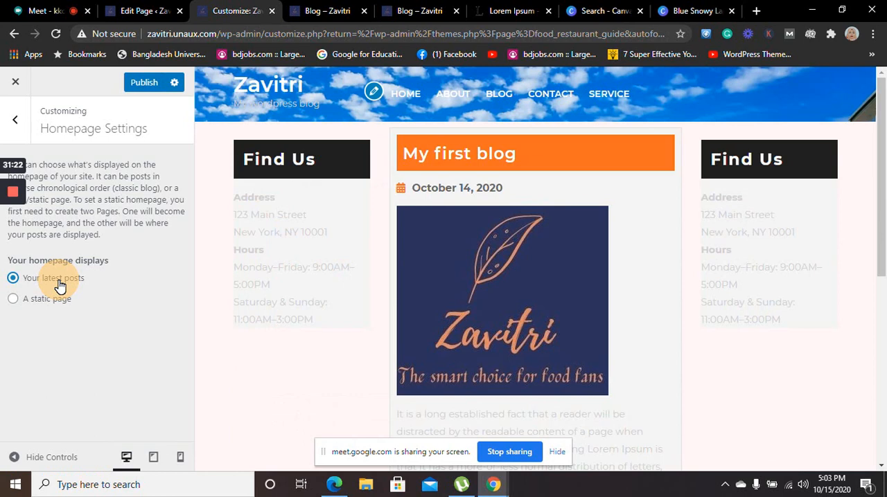
click(43, 300)
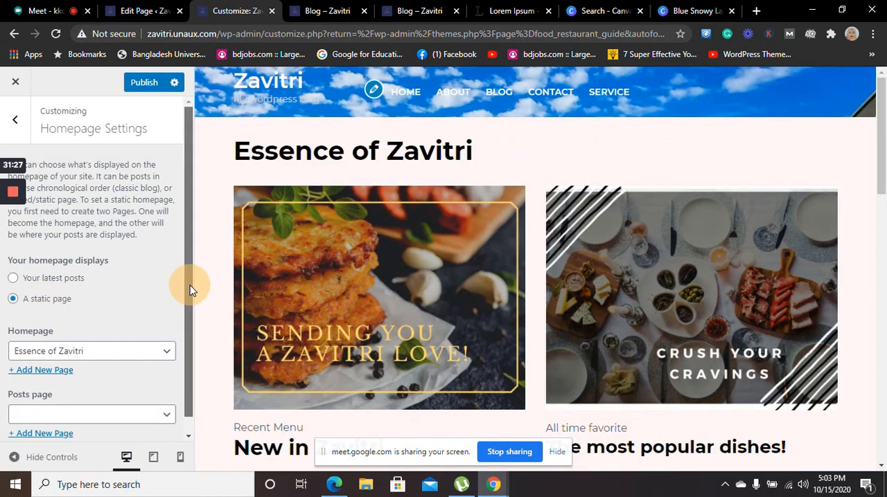
scroll(192, 290, down, 1)
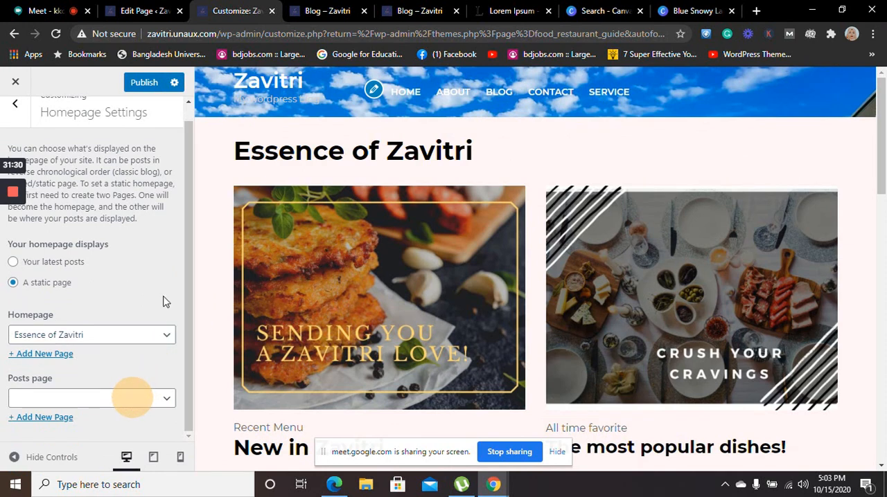
drag(179, 220, 188, 139)
click(187, 181)
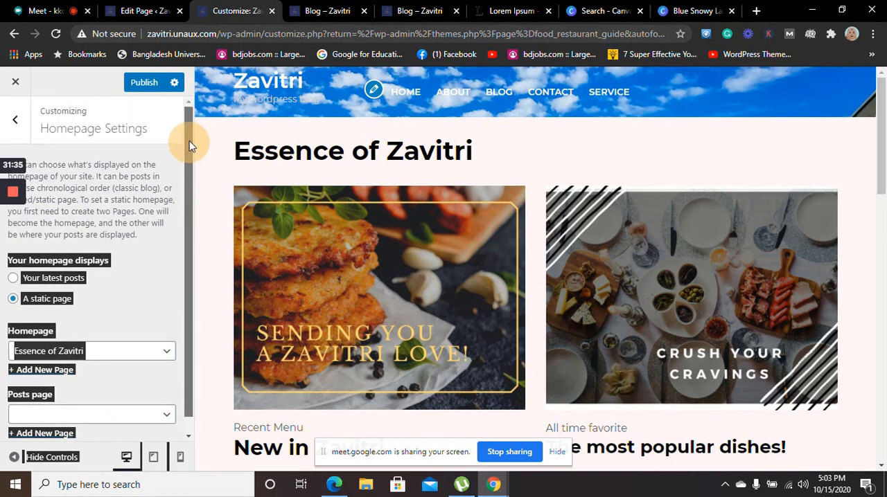
click(19, 123)
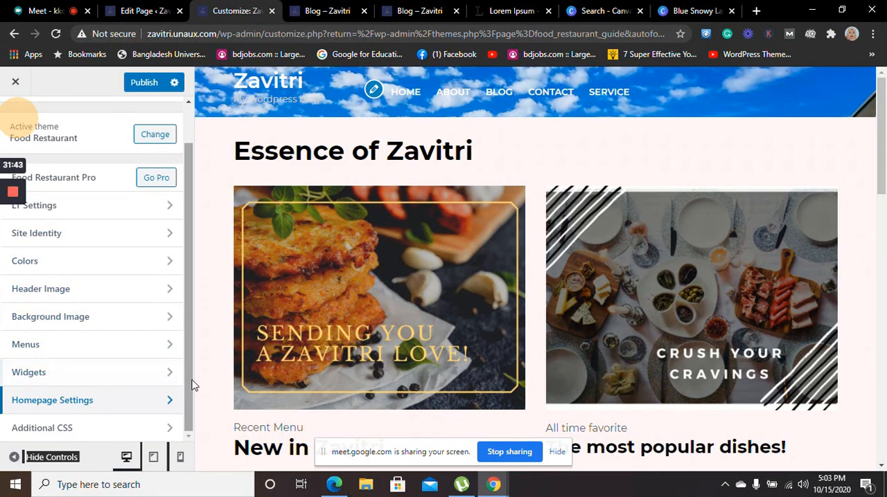
Look at the footer widget areas and leave the Customizer, discarding the unsaved changes
click(169, 376)
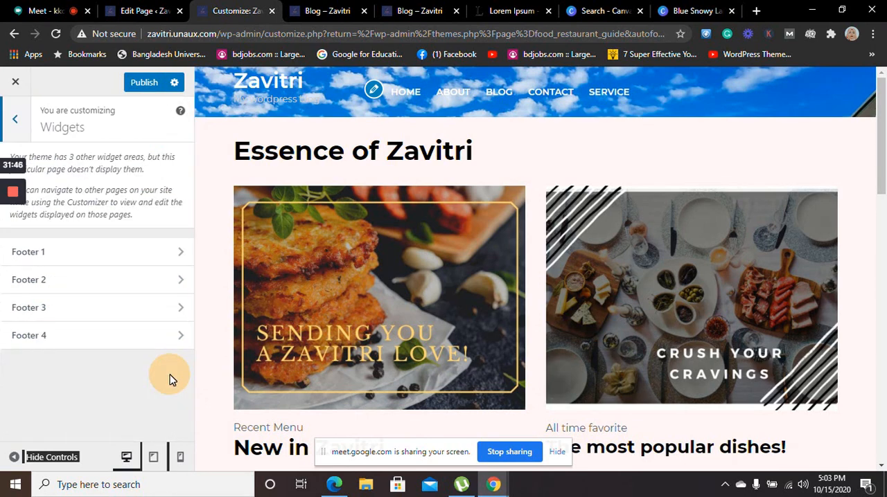
click(21, 121)
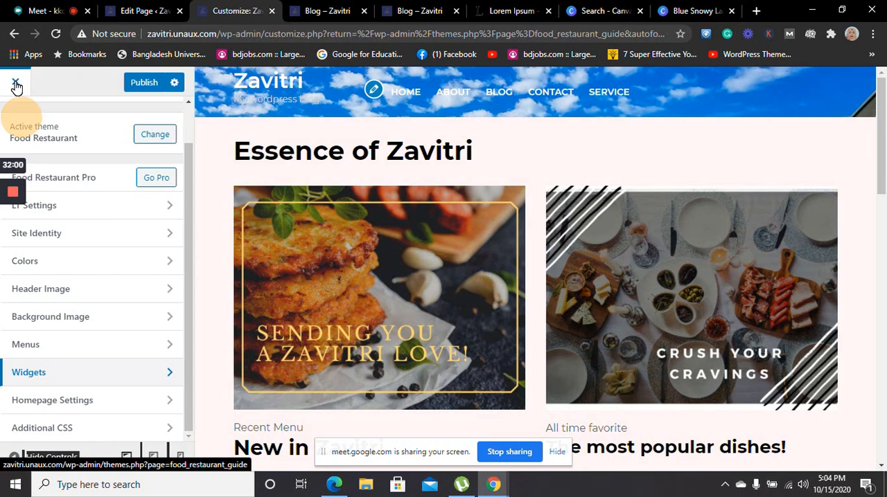
click(16, 84)
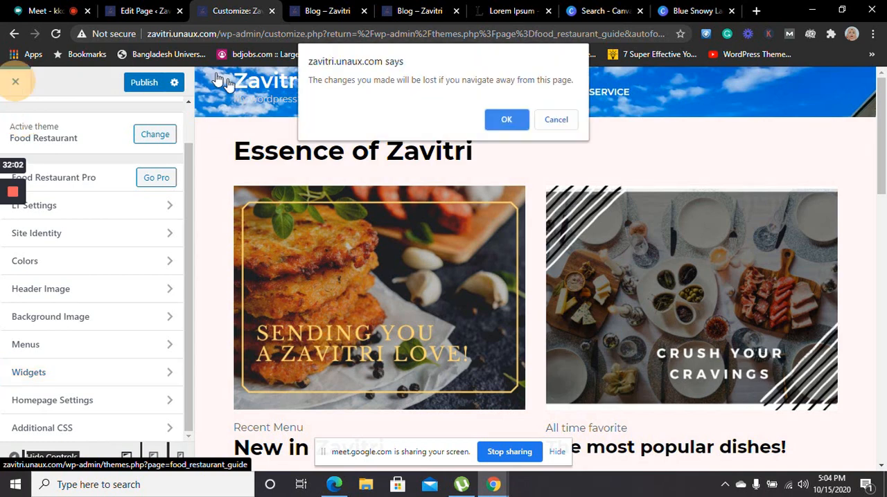
click(537, 123)
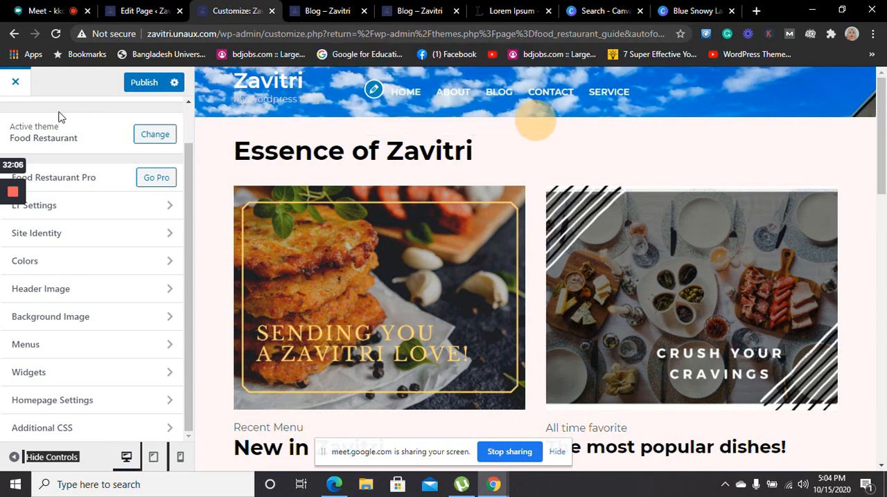
click(16, 83)
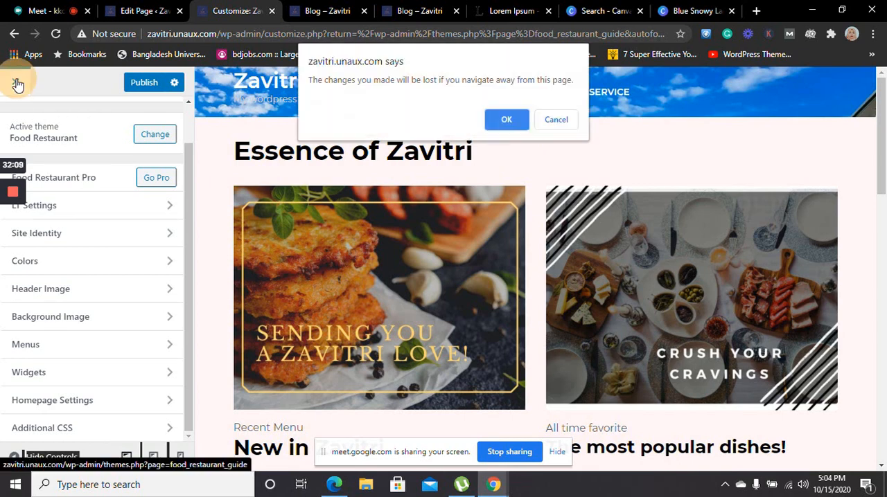
click(502, 123)
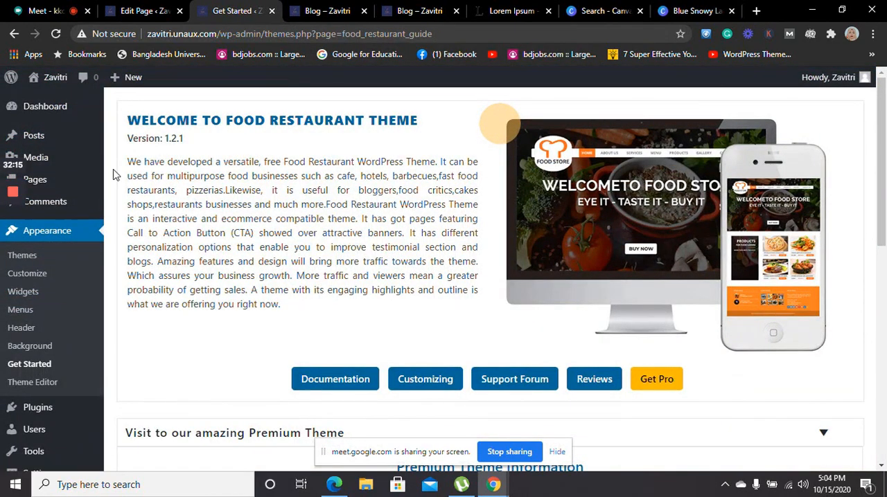
Start an additional page from the dashboard's welcome links and open the editor's block library
click(53, 116)
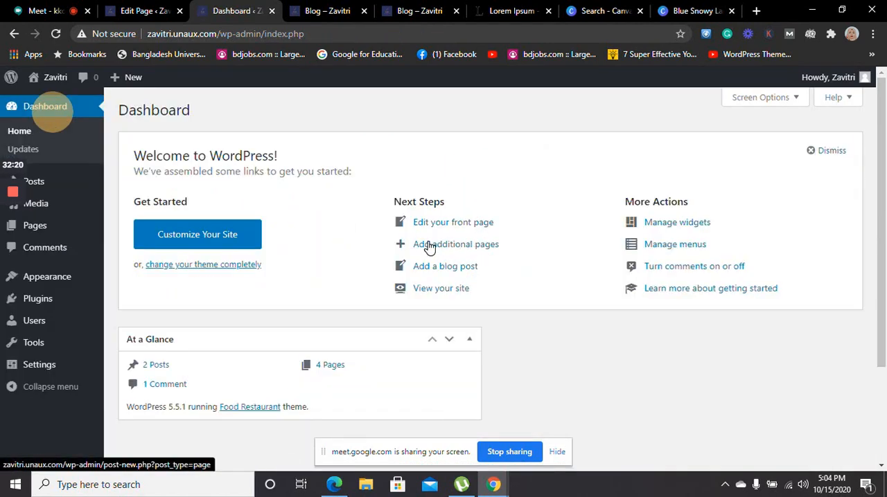
click(464, 249)
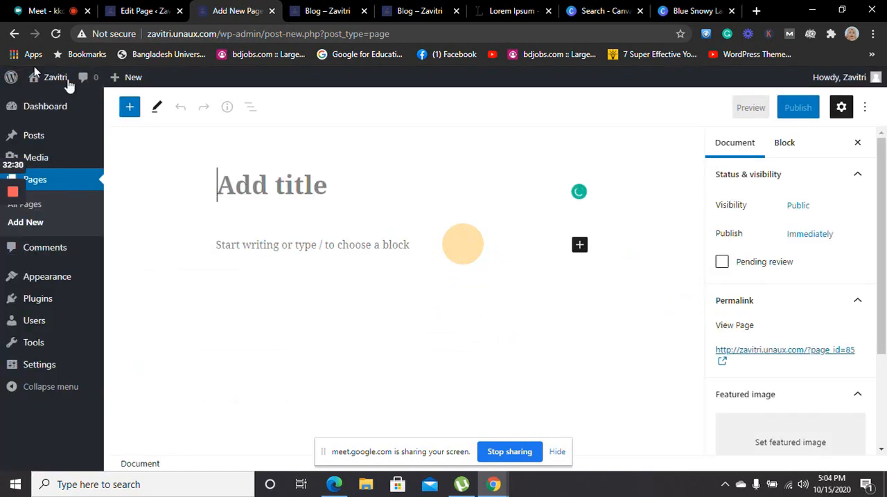
click(130, 109)
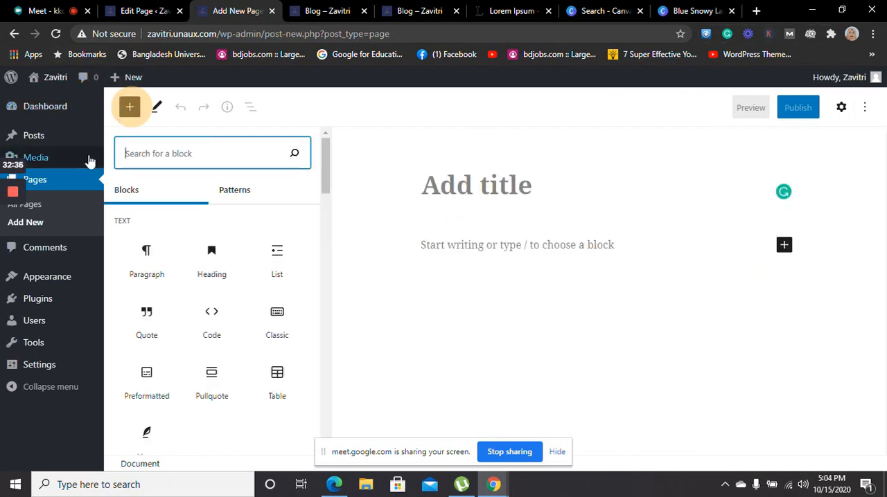
mouse_move(45, 90)
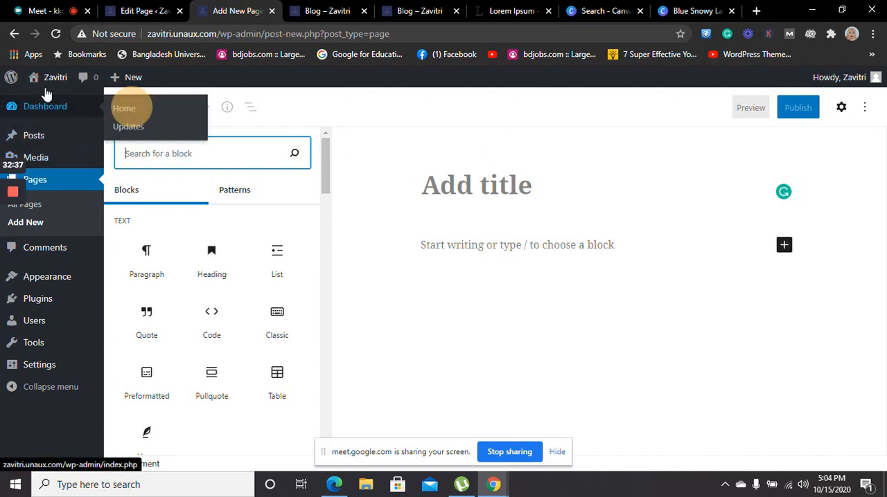
Look at the new blog post editor from the dashboard's welcome links and return to the dashboard
click(14, 33)
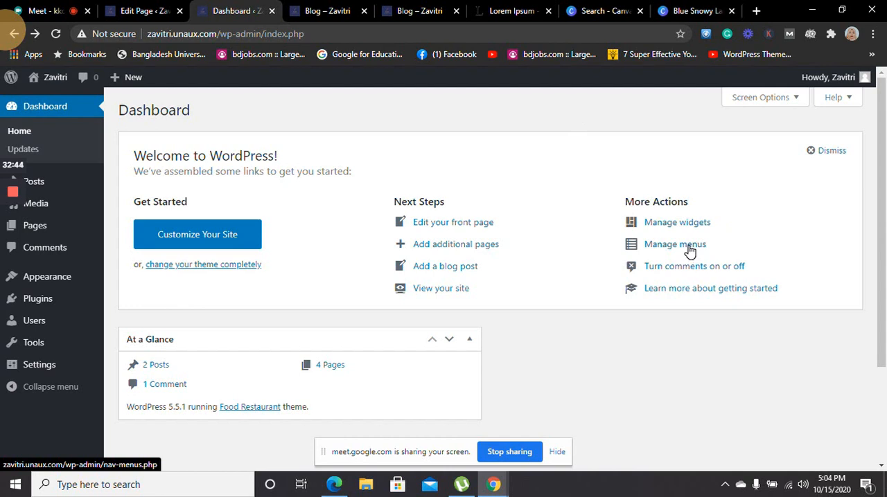
click(454, 270)
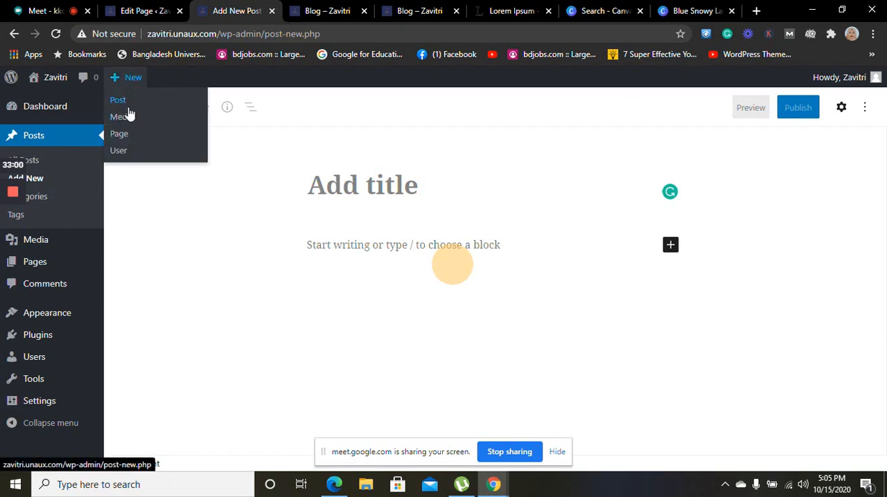
click(291, 77)
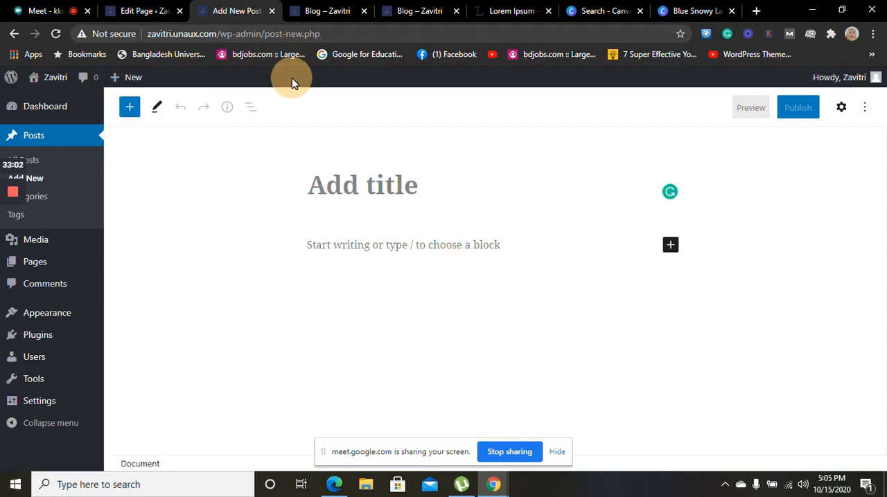
click(14, 34)
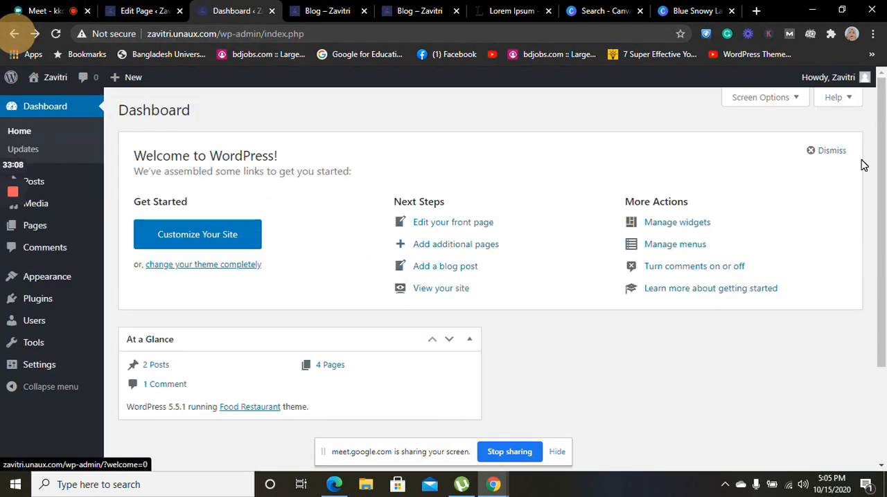
drag(878, 147, 882, 89)
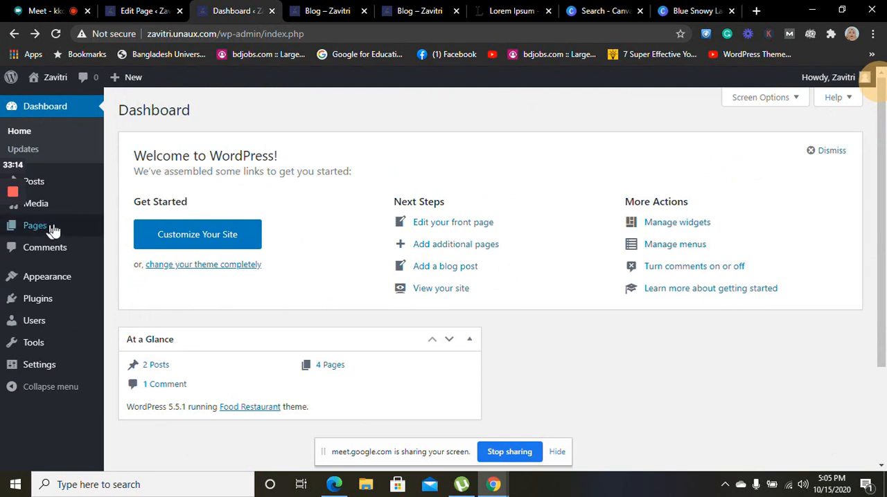
Open the Contact page for editing from the list of all pages and select its paragraph block
mouse_move(60, 230)
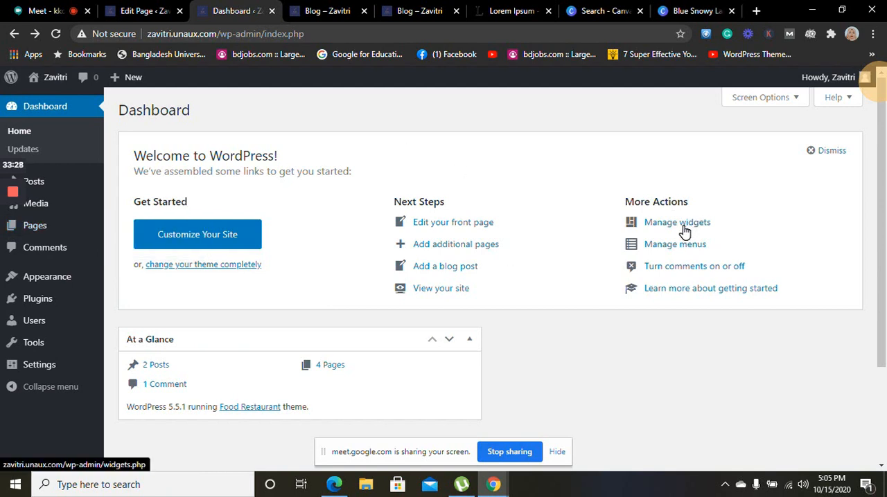
click(336, 368)
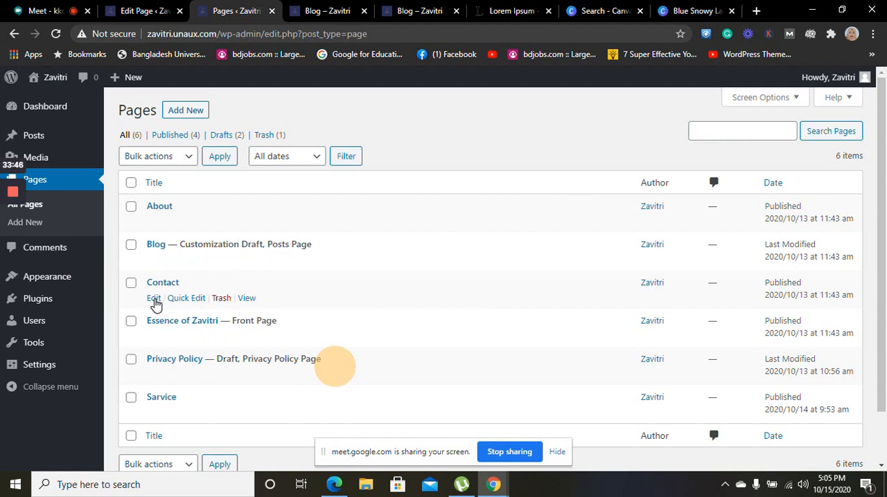
click(154, 300)
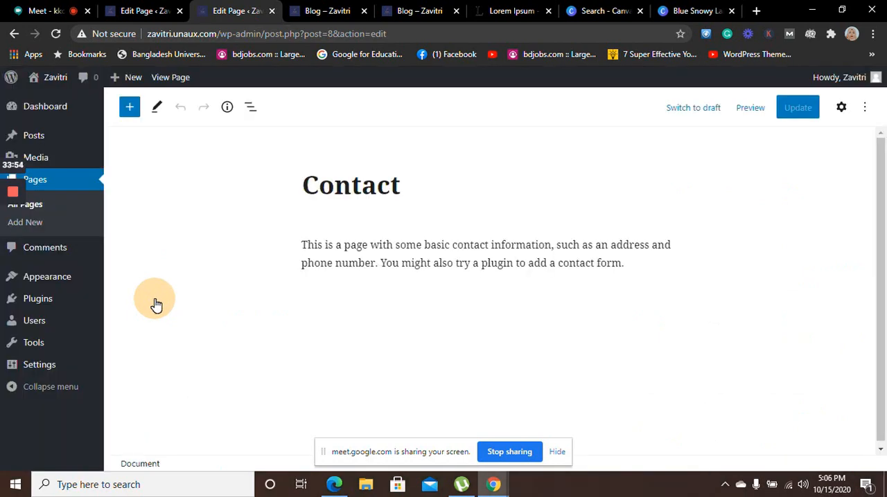
click(531, 249)
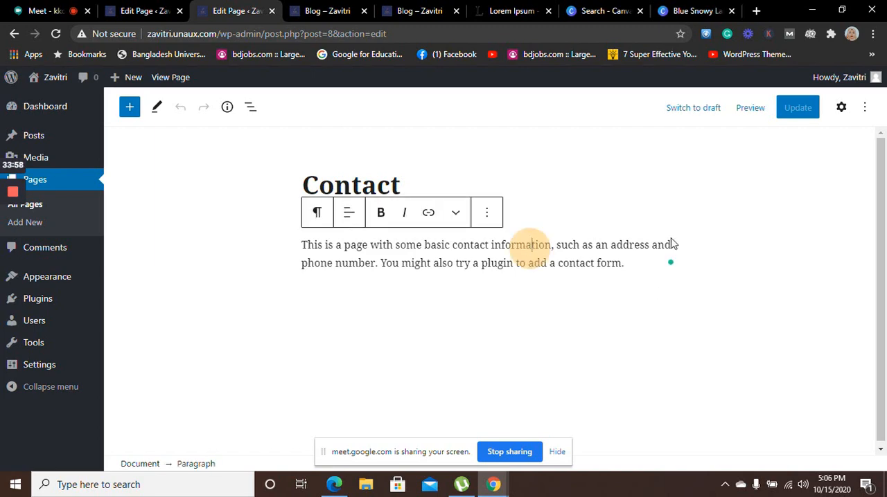
Copy the "Why do we use it?" text on lipsum.com from its beginning up to "still in their infancy."
click(531, 5)
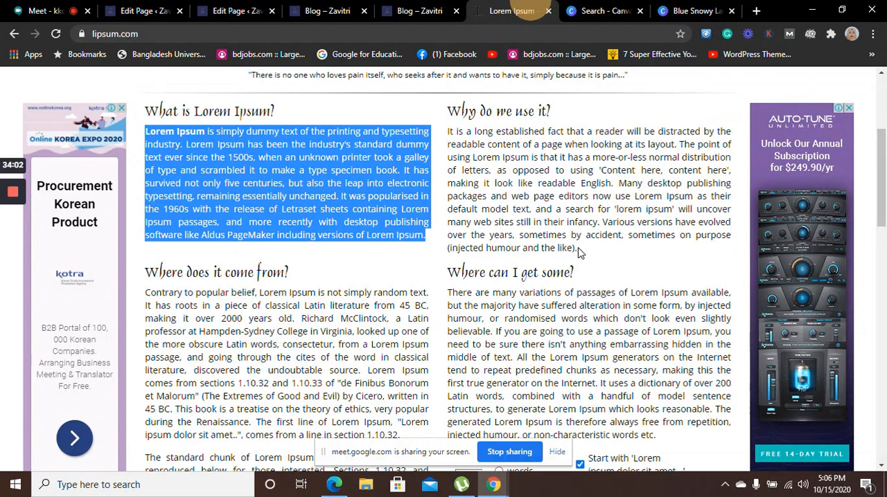
drag(578, 250, 438, 137)
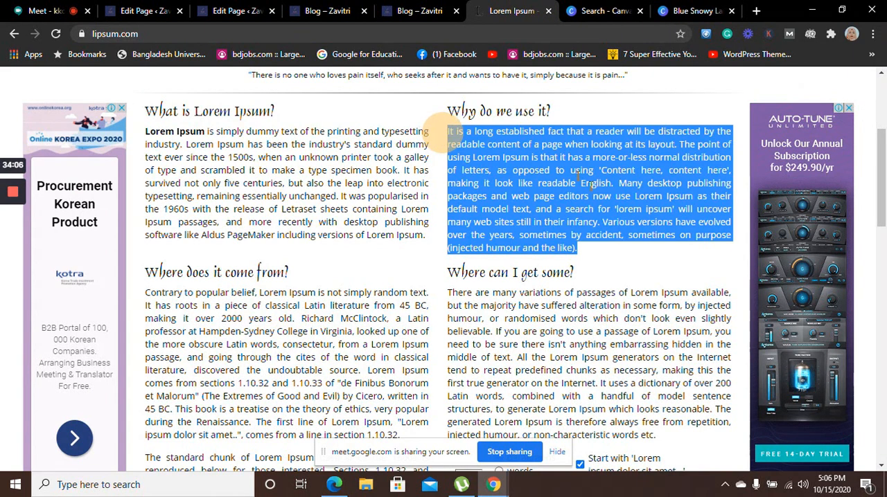
click(598, 263)
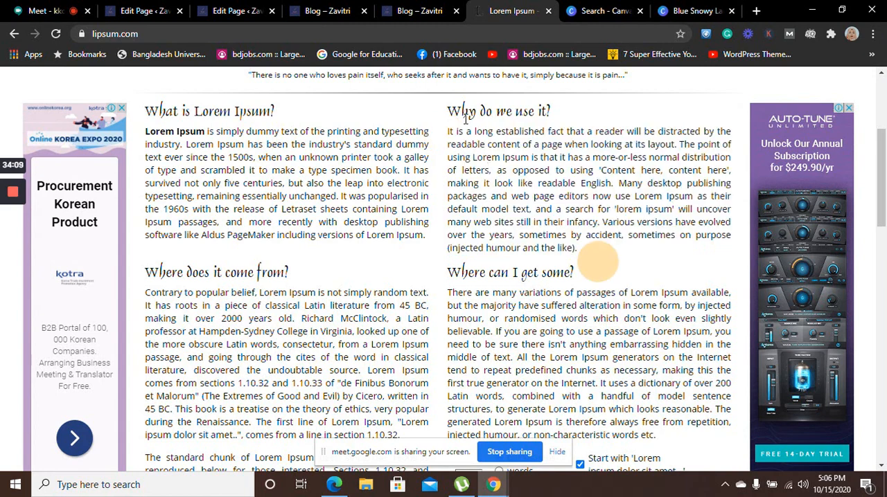
drag(449, 131, 602, 222)
key(ctrl+c)
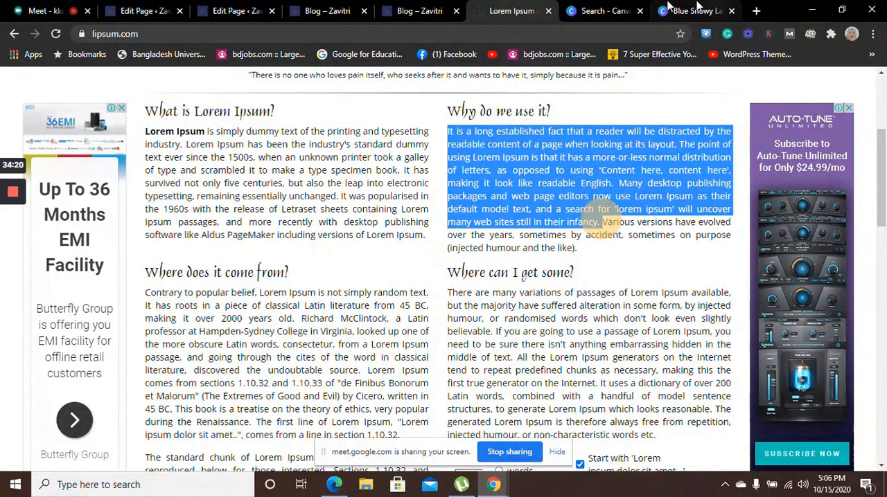
Close the spare Blog tab and replace the Contact page's paragraph with the copied Lorem Ipsum text
click(596, 11)
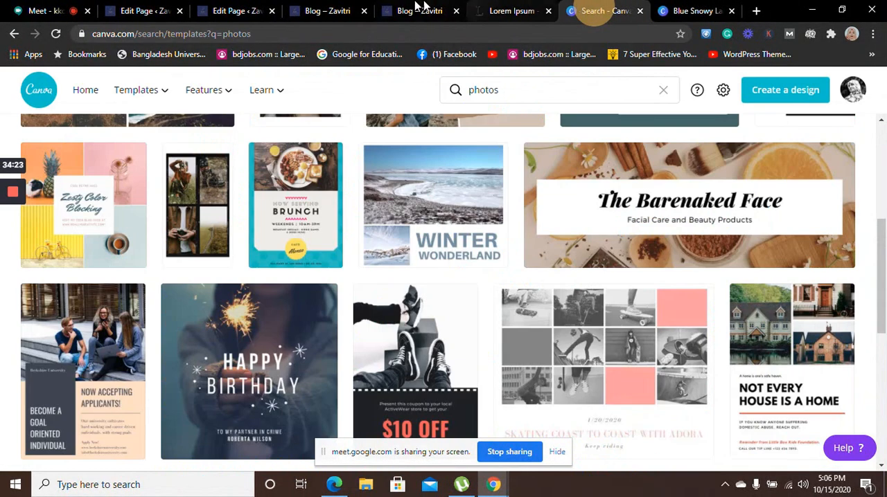
click(334, 10)
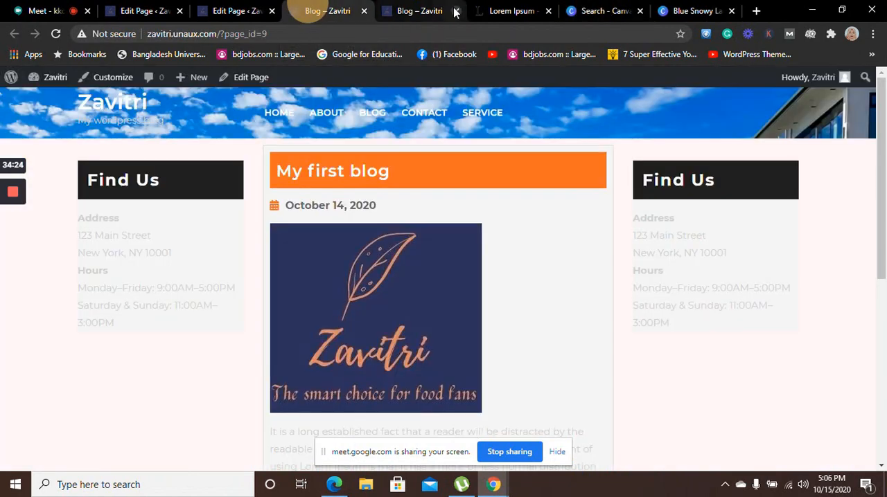
click(365, 12)
click(222, 10)
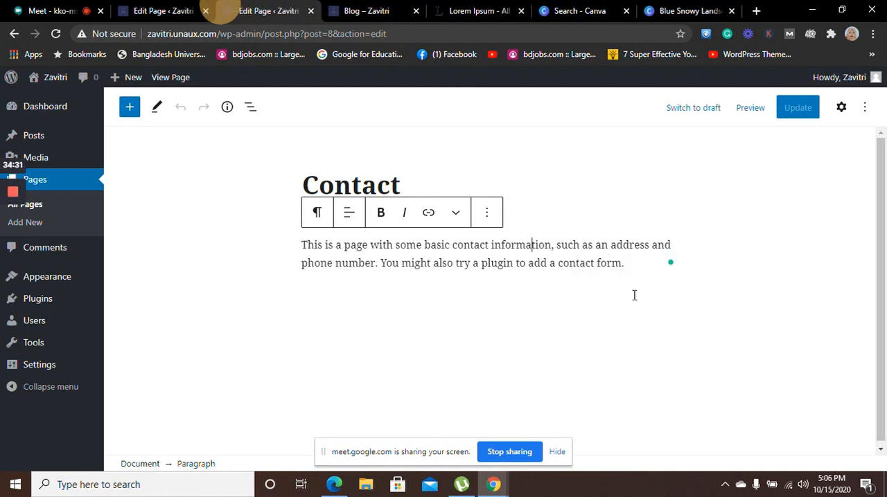
drag(644, 263, 301, 248)
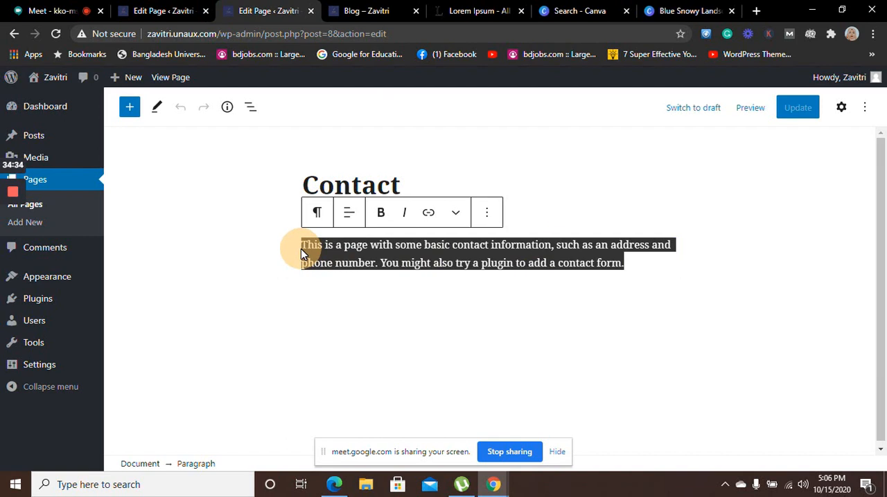
key(ctrl+v)
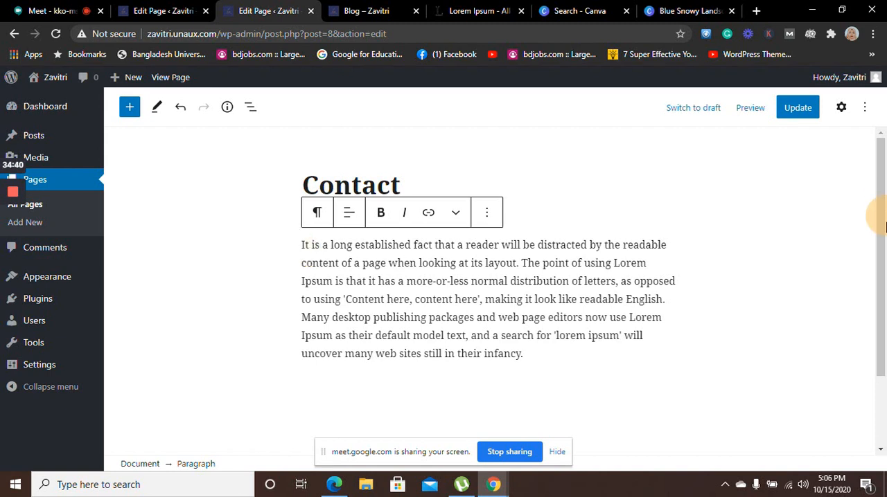
Place the text cursor at the end of the Contact page's Lorem Ipsum paragraph
mouse_move(880, 260)
mouse_down()
mouse_move(879, 370)
mouse_move(883, 249)
mouse_up()
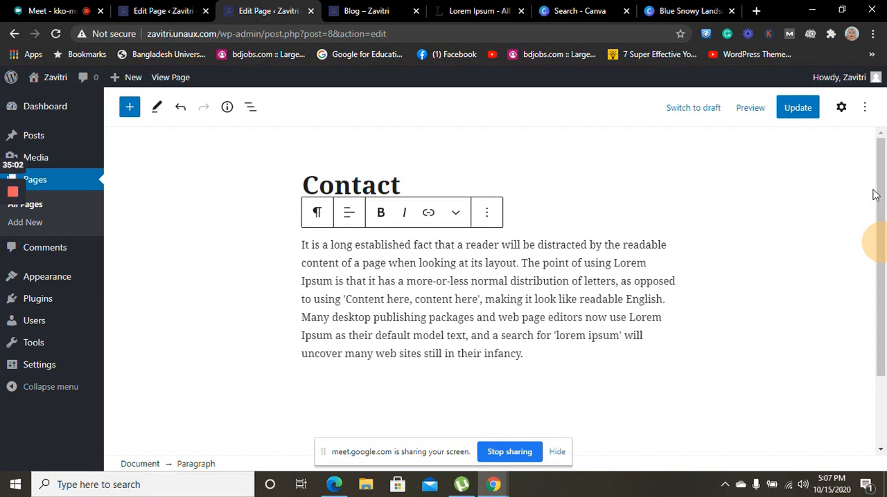
key(ctrl+a)
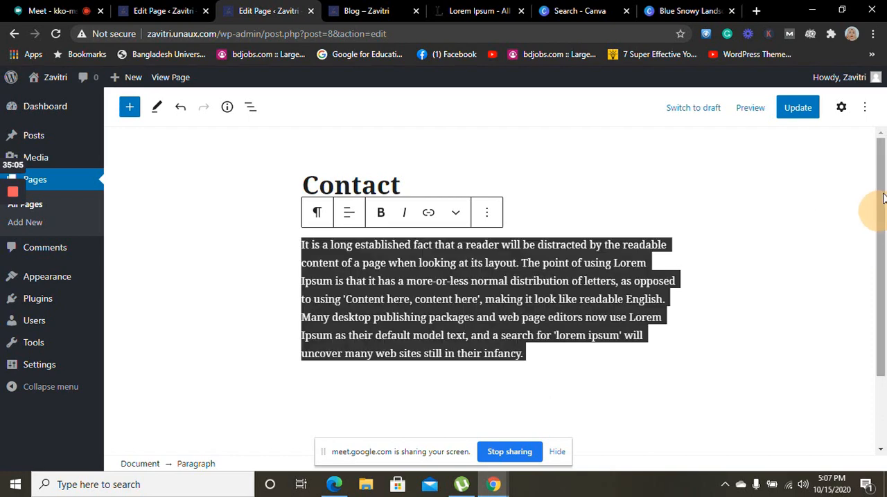
drag(884, 214, 846, 272)
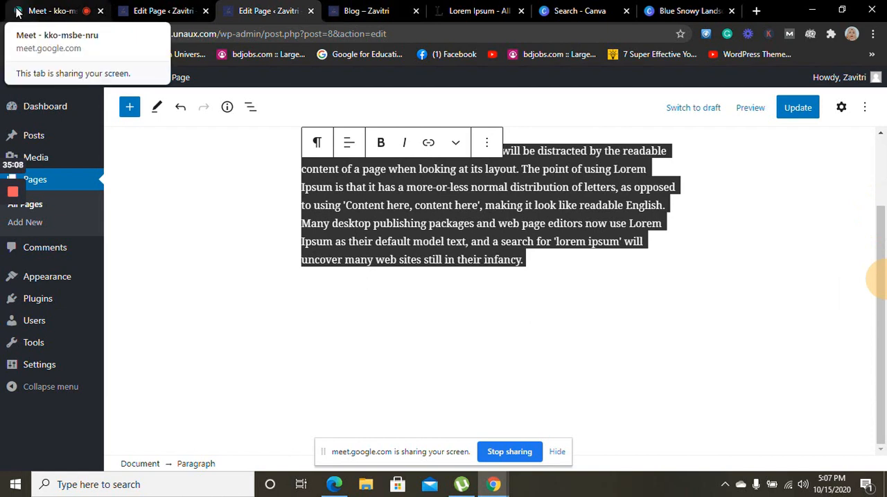
click(311, 289)
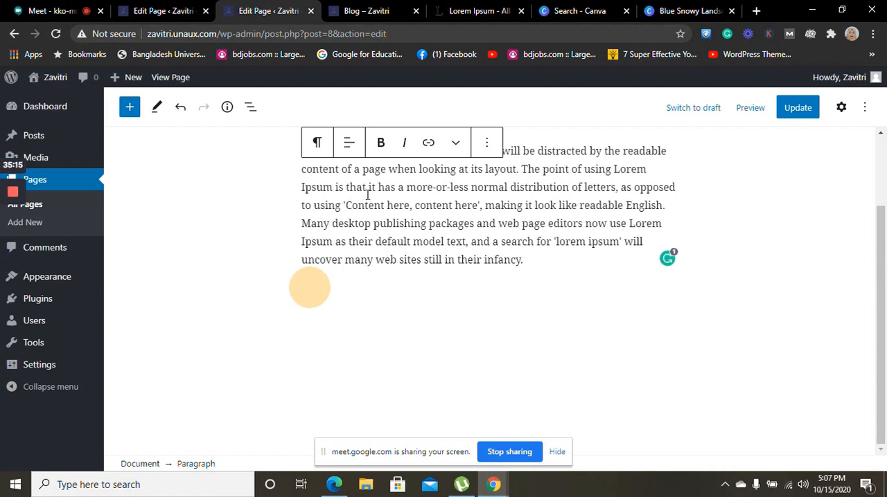
Search Google for "maps" in a new browser tab and open Google Maps
click(767, 10)
click(755, 10)
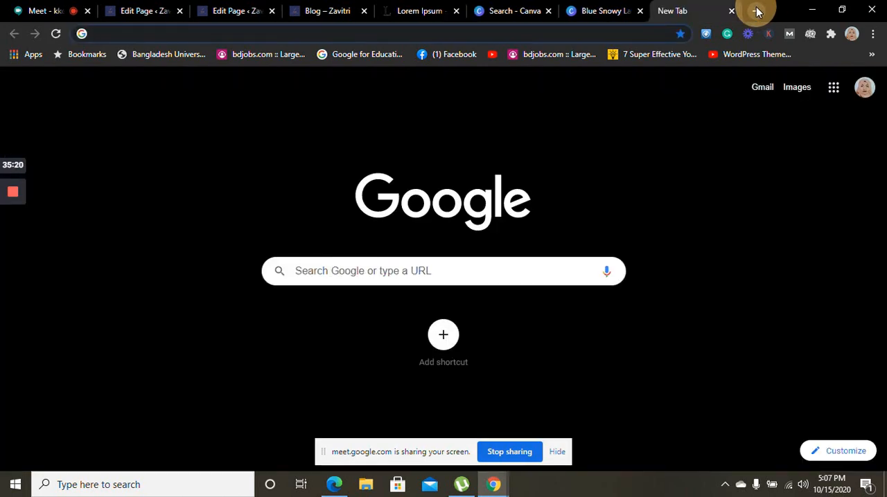
text(maps)
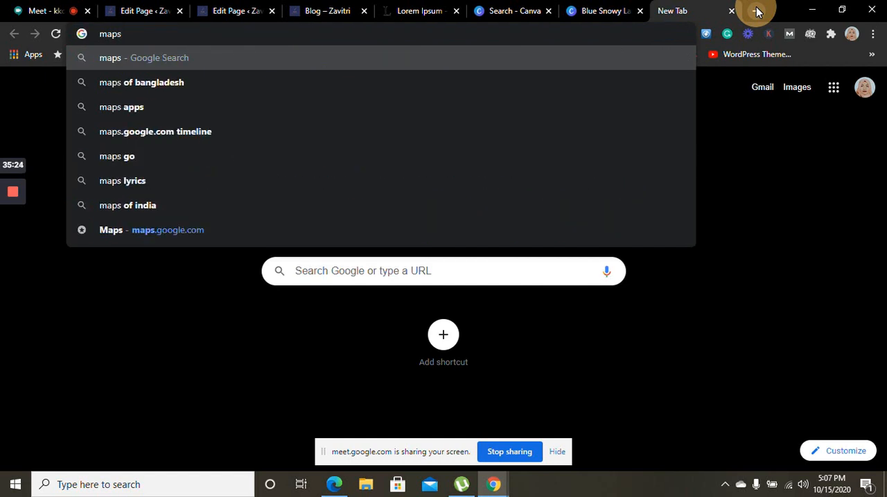
key(Return)
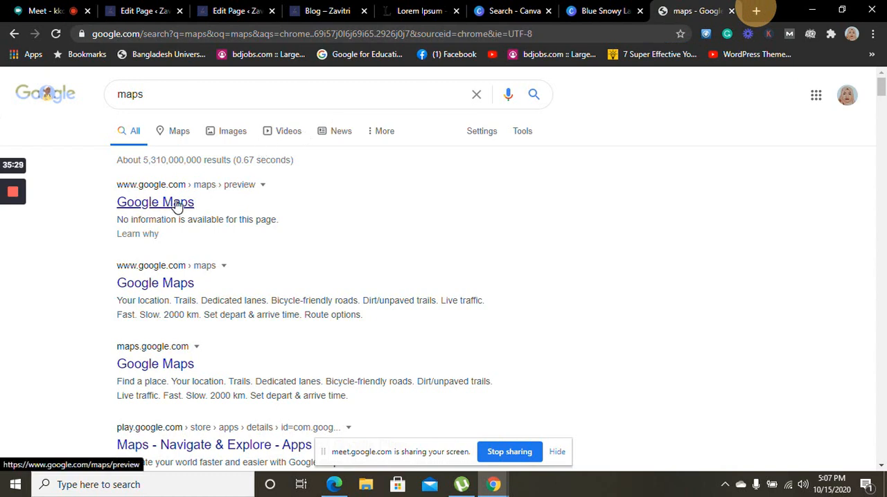
click(179, 205)
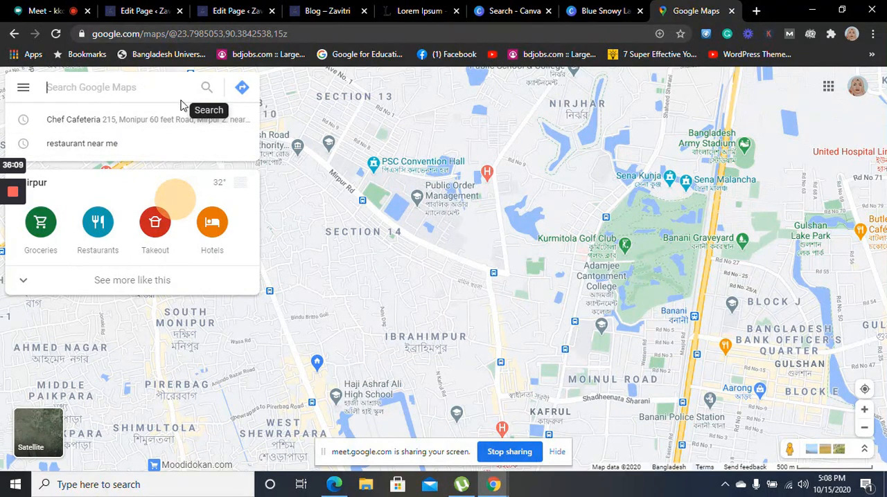
Search the map for nearby restaurants and open the details of Meherjaan Dining, Mirpur 10
click(98, 223)
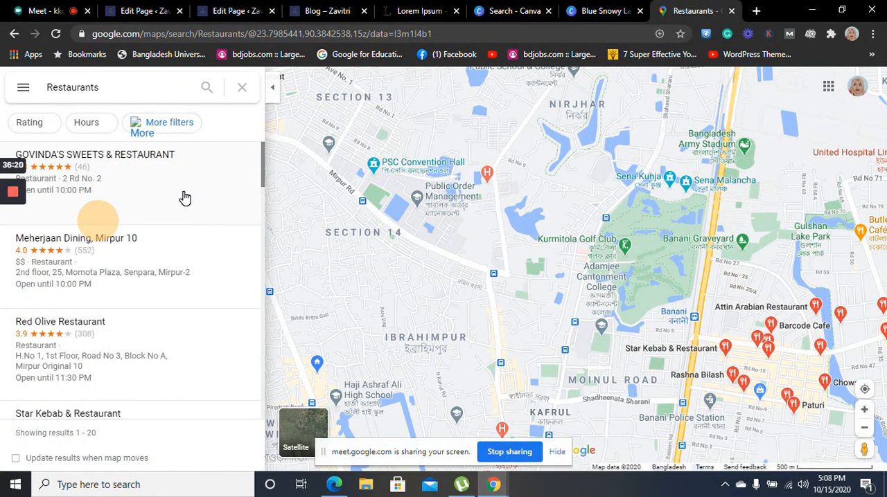
click(175, 267)
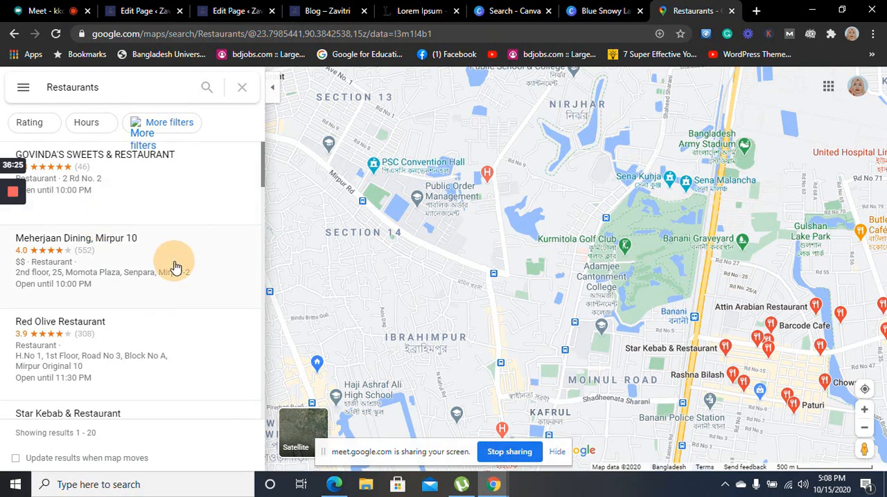
click(137, 264)
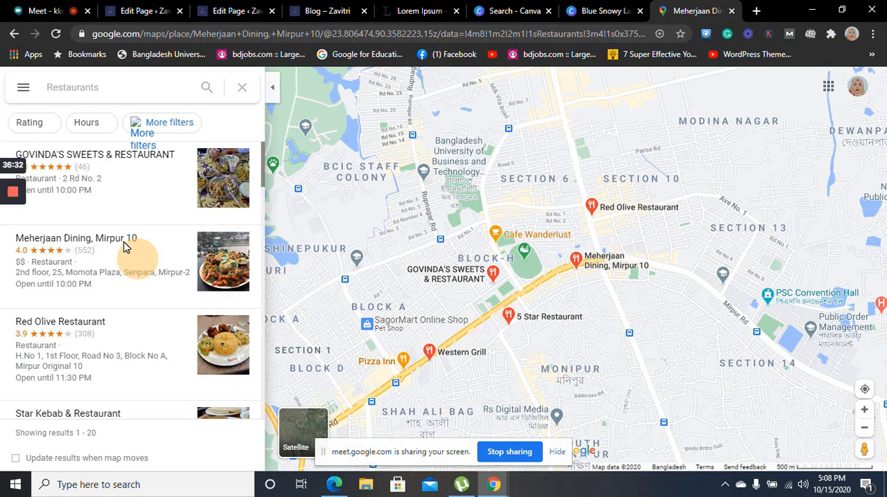
click(263, 187)
key(ctrl+a)
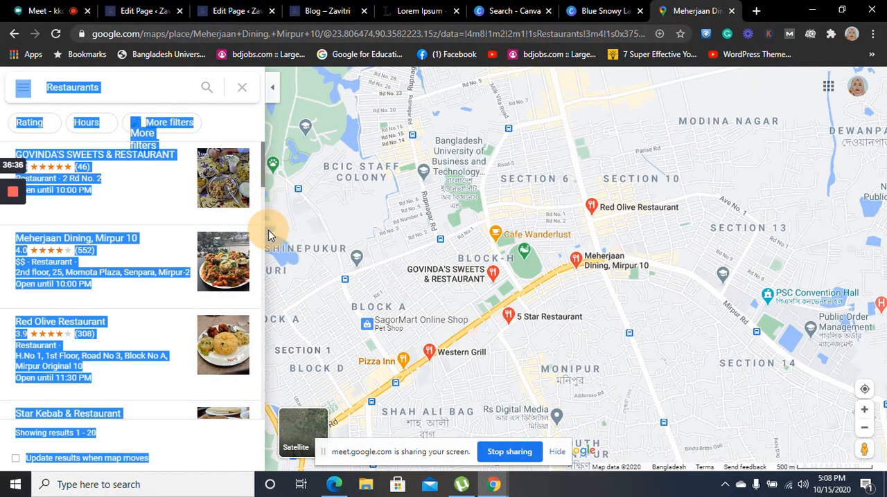
click(264, 182)
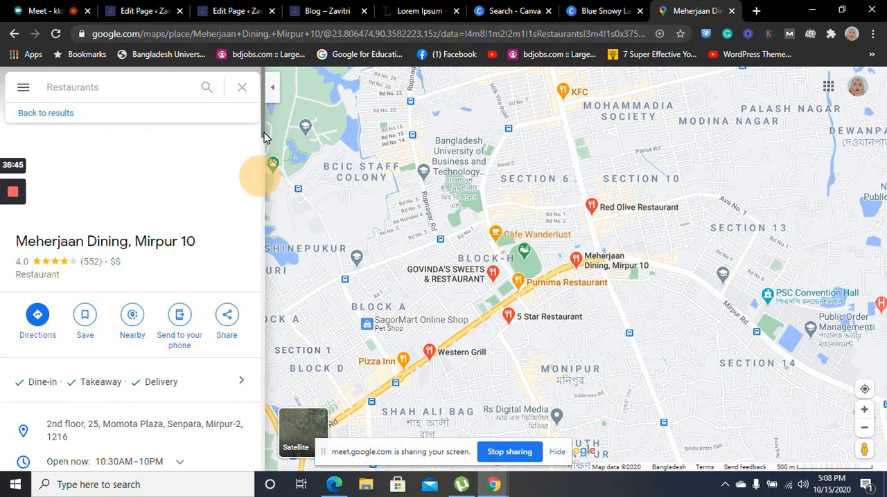
drag(264, 137, 264, 164)
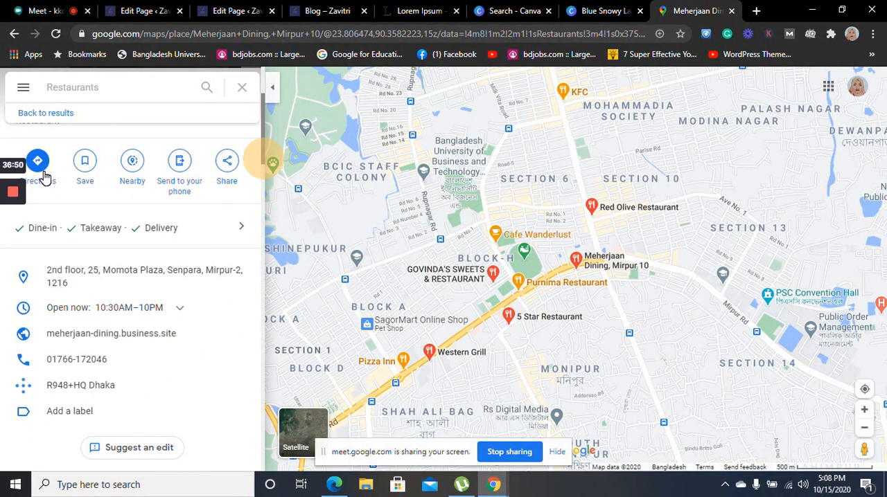
Open the sharing options for Meherjaan Dining, Mirpur 10, preview the map embed option, and copy the location's share link
click(226, 166)
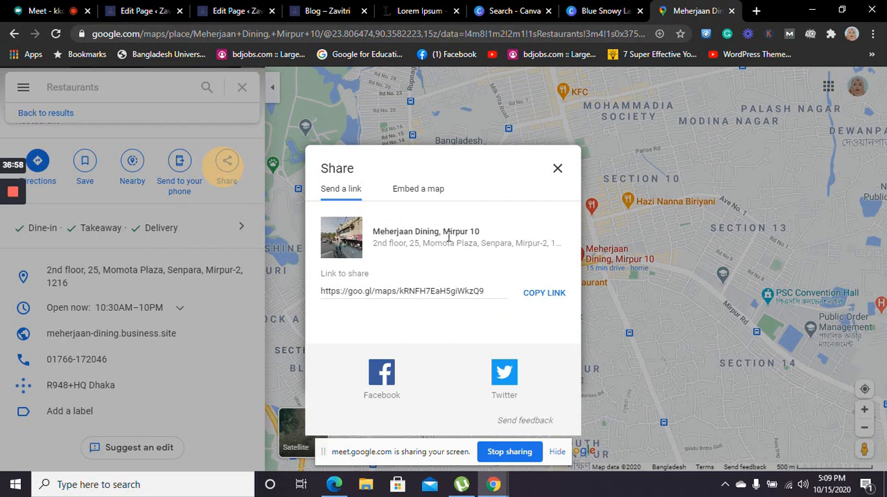
click(419, 189)
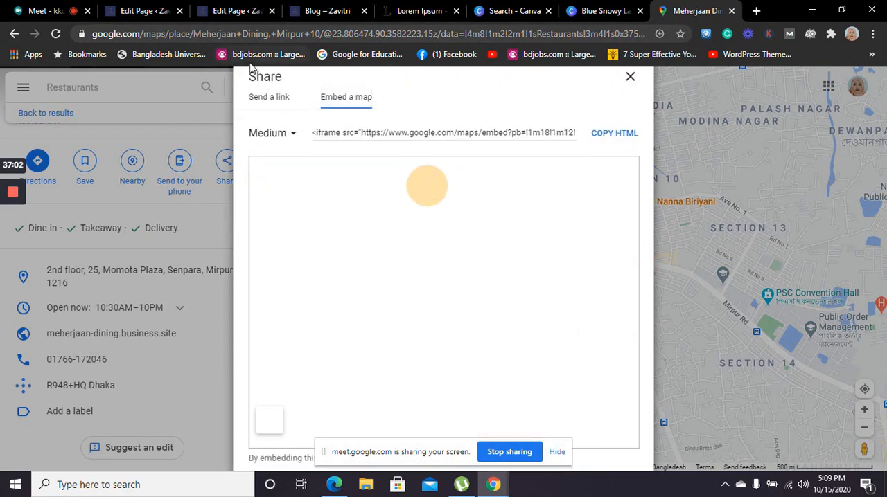
click(264, 100)
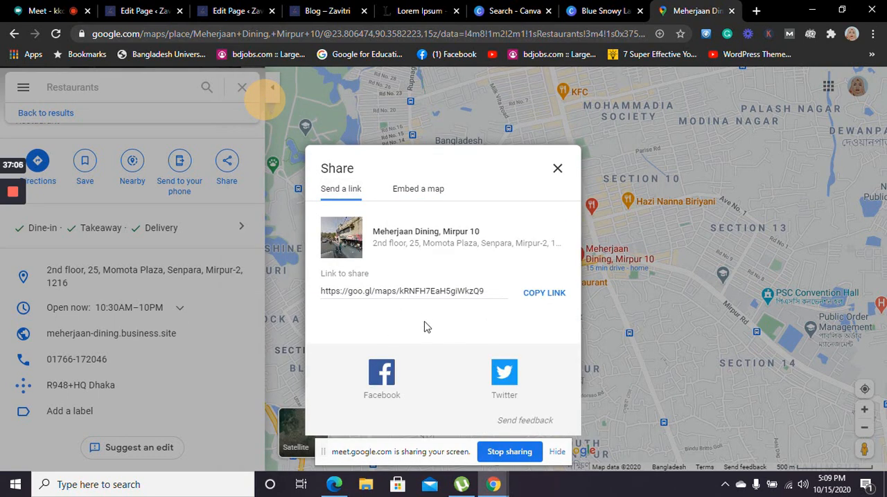
drag(495, 291, 414, 292)
click(328, 304)
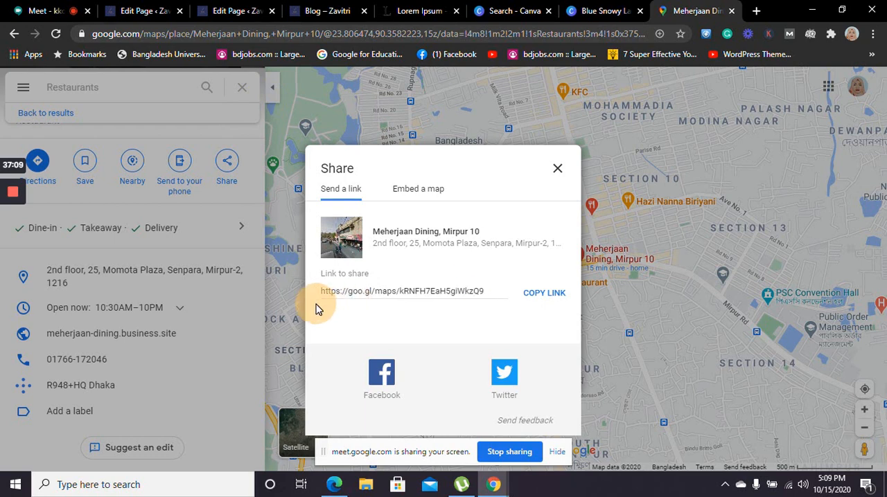
click(545, 294)
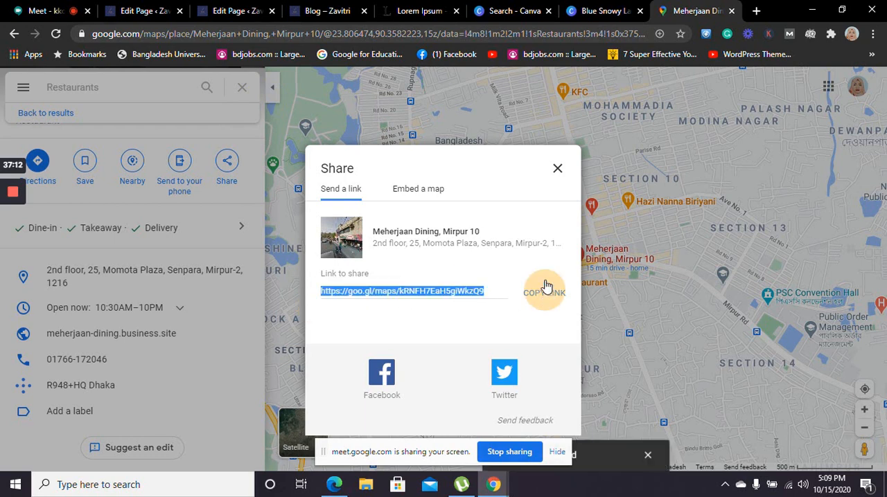
Check the copied map link in a new browser tab, view its sharing options, and close that tab
click(756, 11)
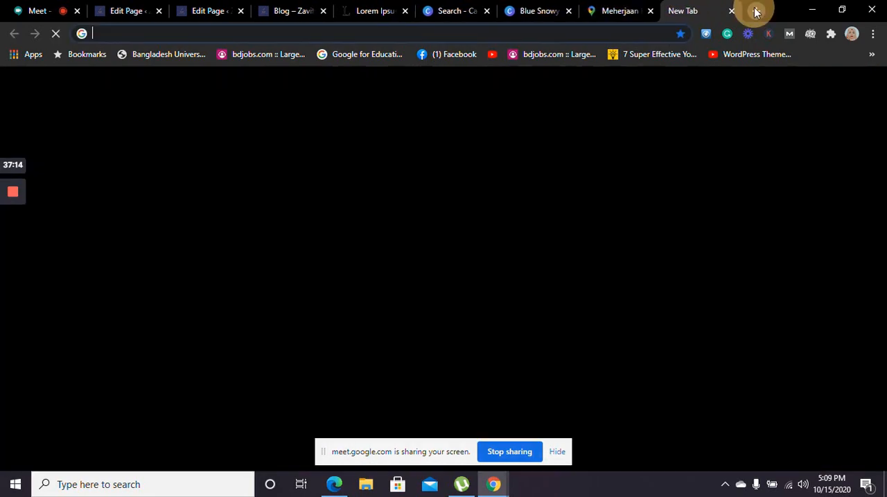
key(ctrl+v)
key(Return)
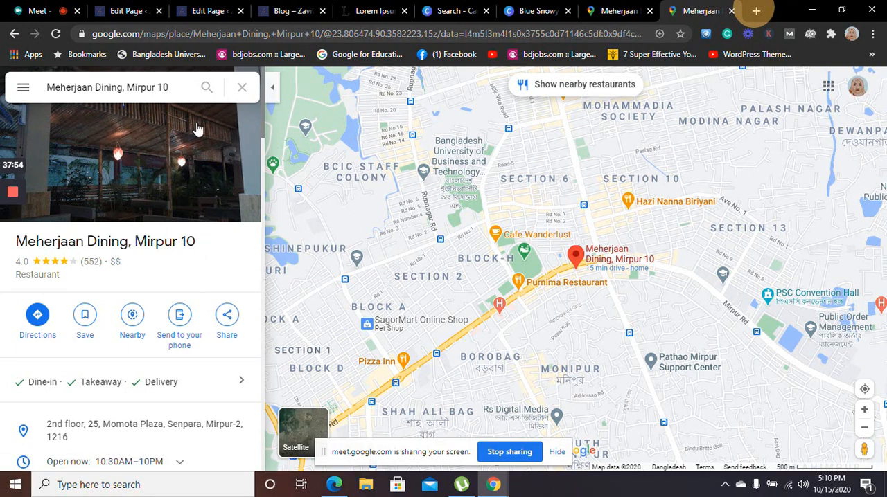
click(227, 317)
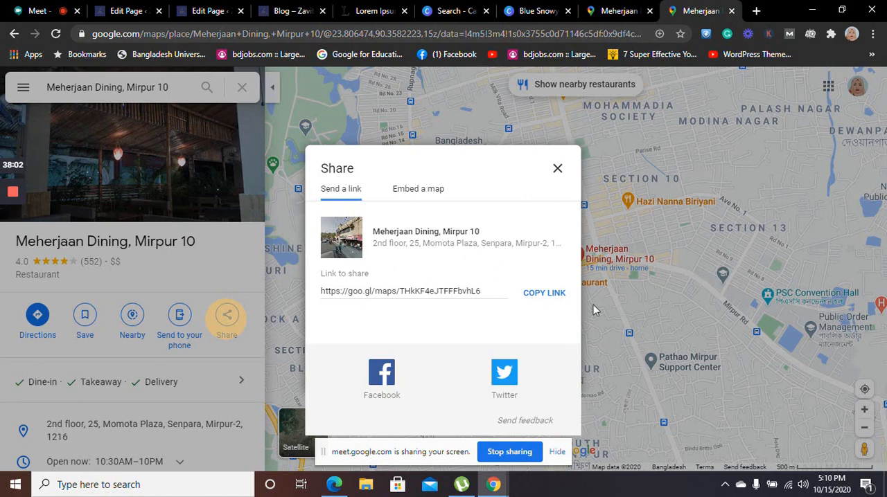
click(733, 11)
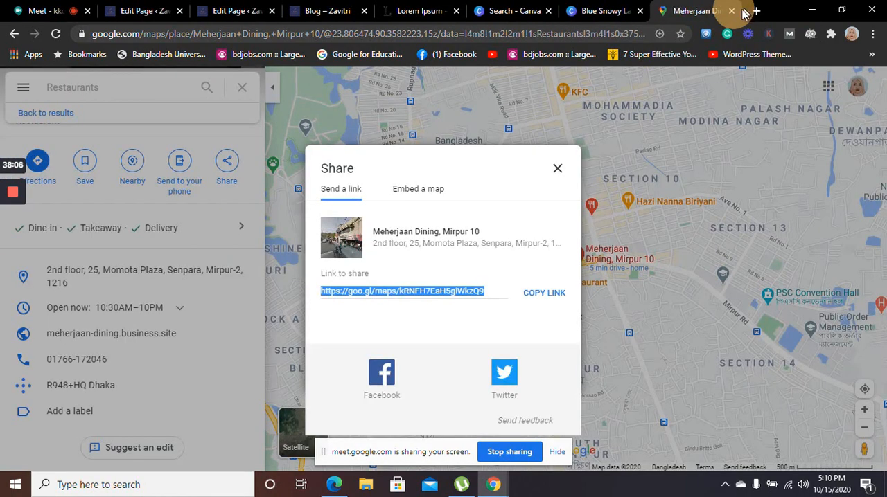
Close the Google Maps tab and the Blog page's editing tab, and return to the Contact page editor
click(733, 12)
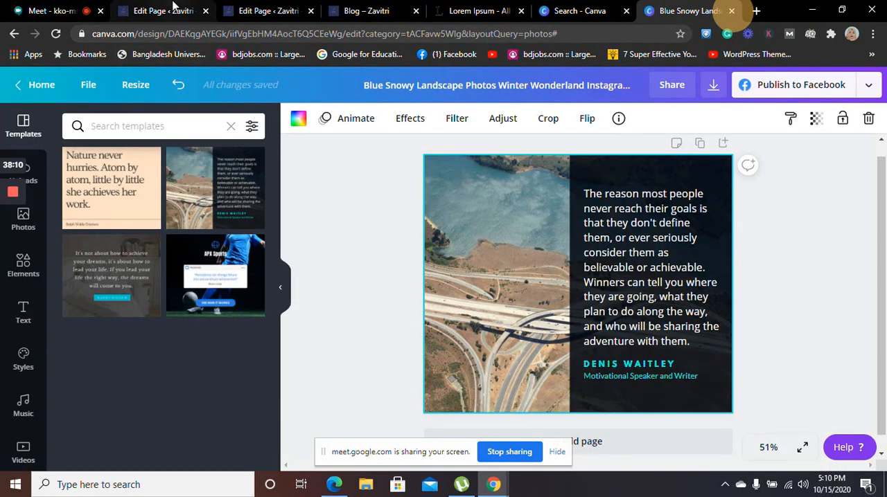
click(173, 7)
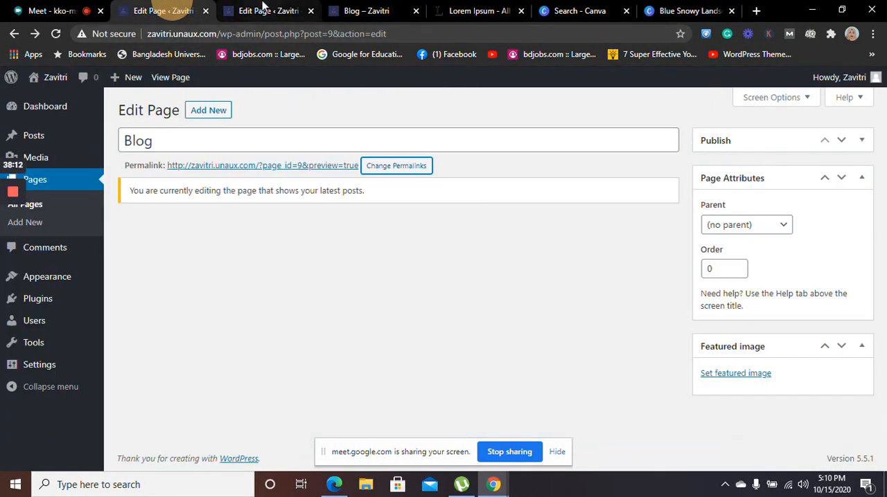
click(263, 7)
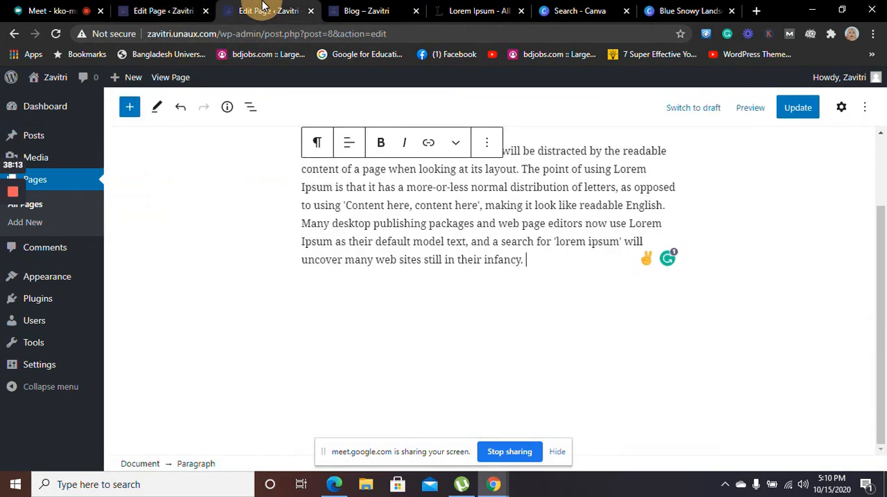
click(205, 11)
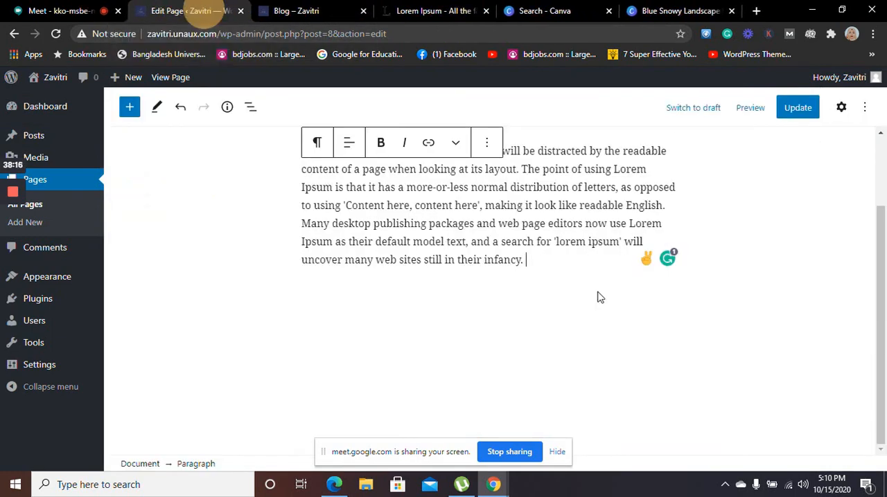
click(545, 276)
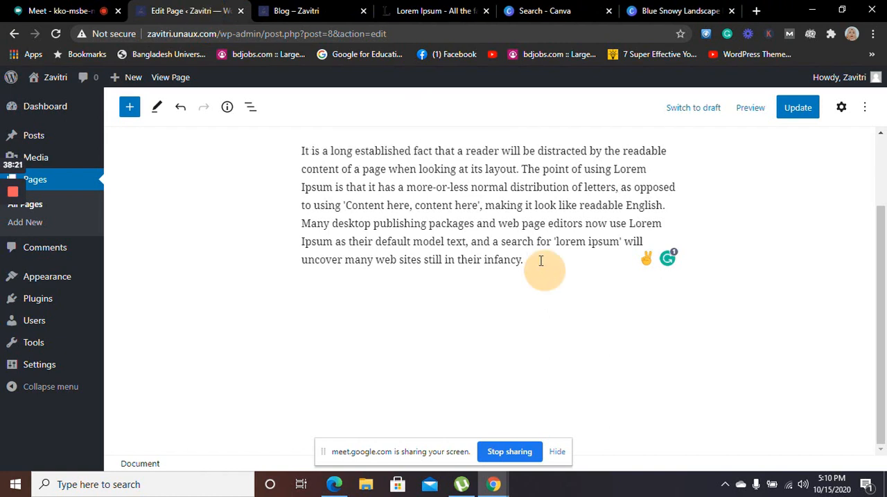
click(540, 261)
key(Return)
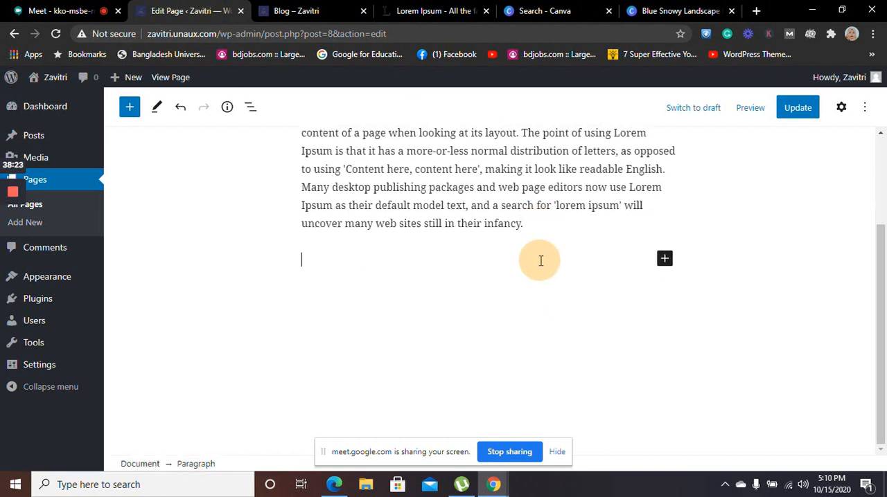
click(360, 262)
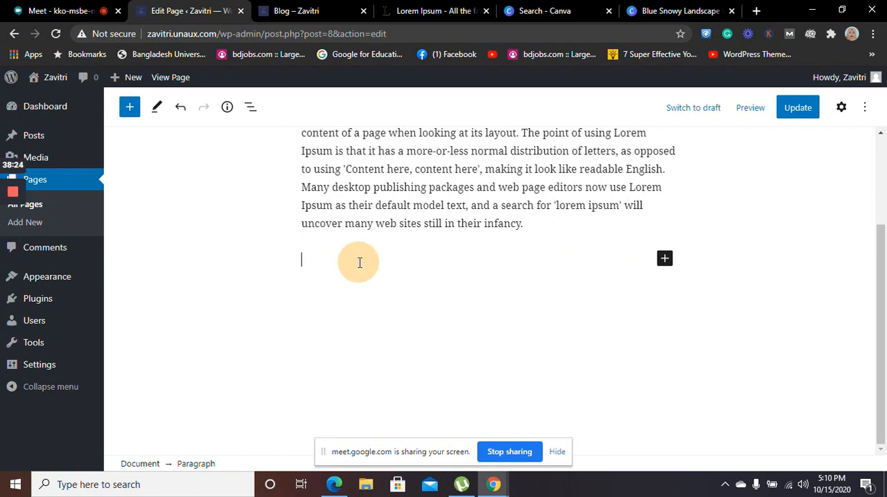
click(329, 253)
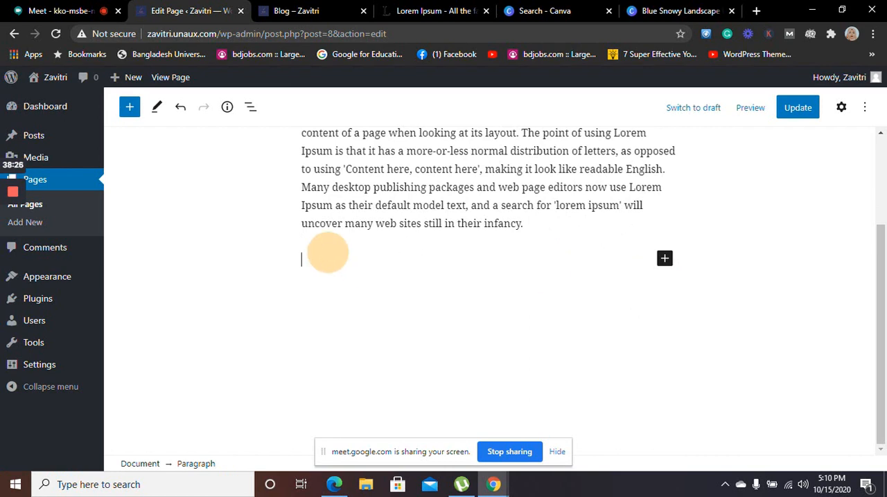
key(BackSpace)
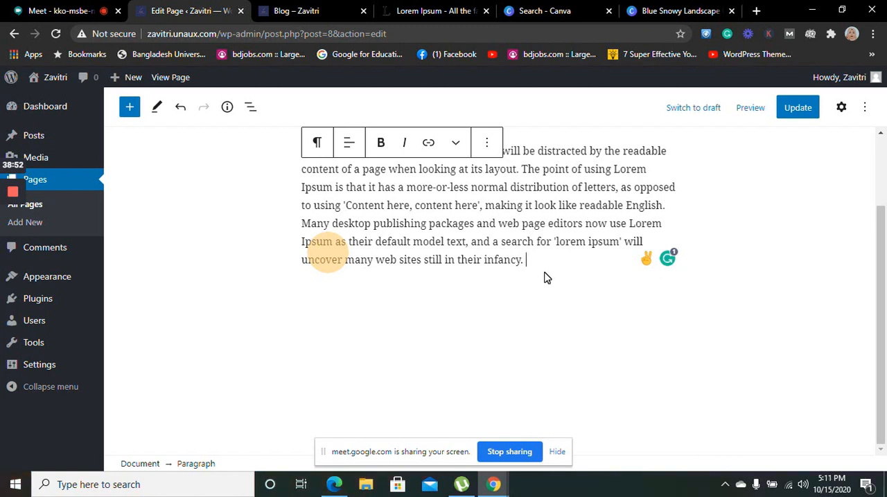
click(492, 146)
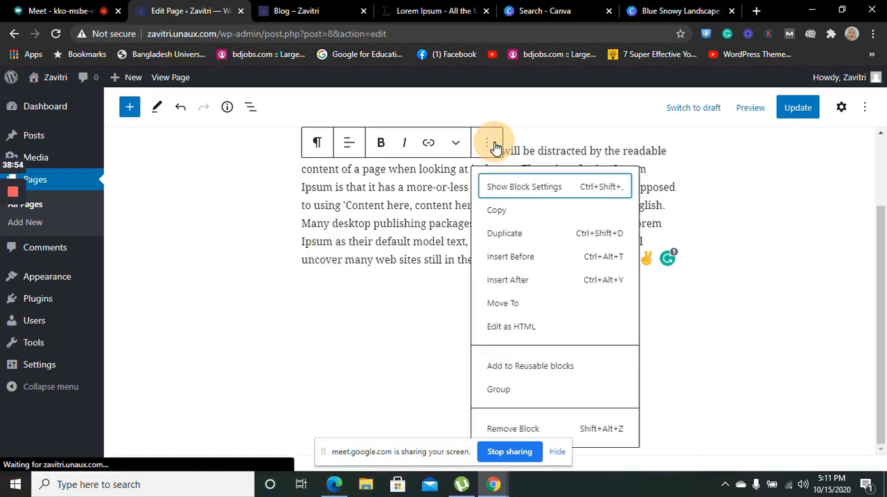
click(295, 335)
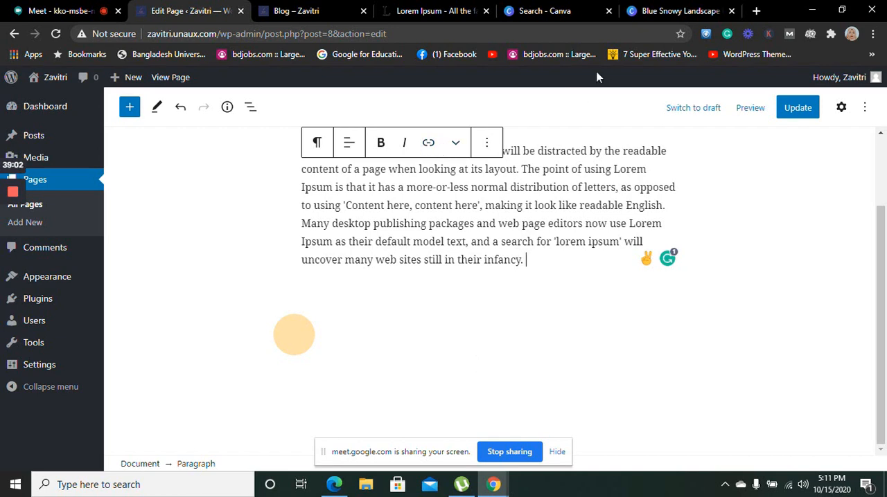
Insert the copied Google Maps link after the Contact page's Lorem Ipsum text and split it into its own paragraph
click(428, 143)
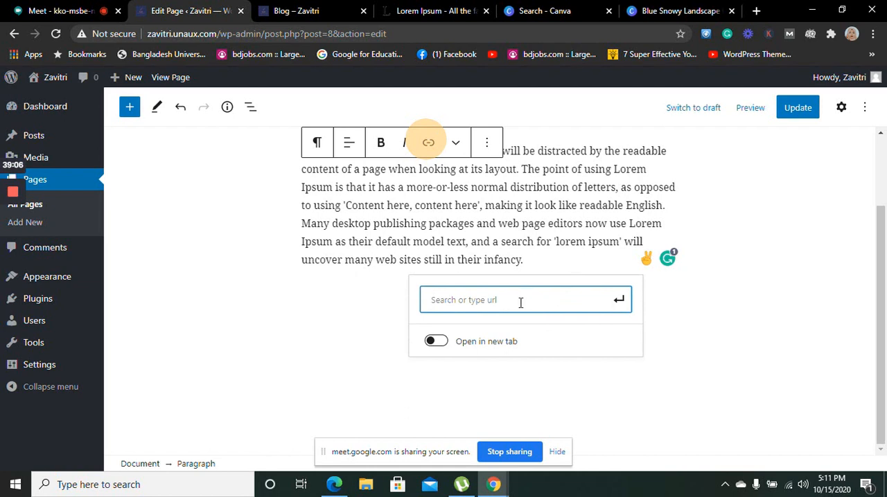
click(493, 299)
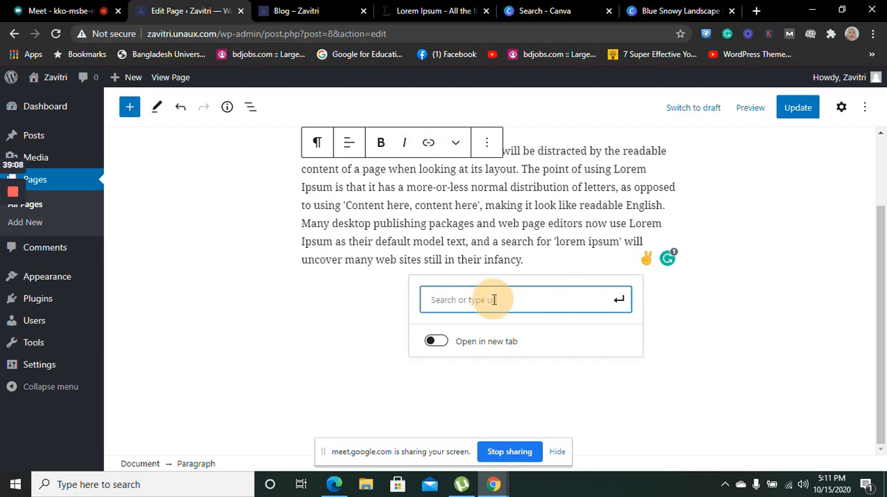
text(https://goo.gl/maps/kRNFH7EaH5giWkzQ9)
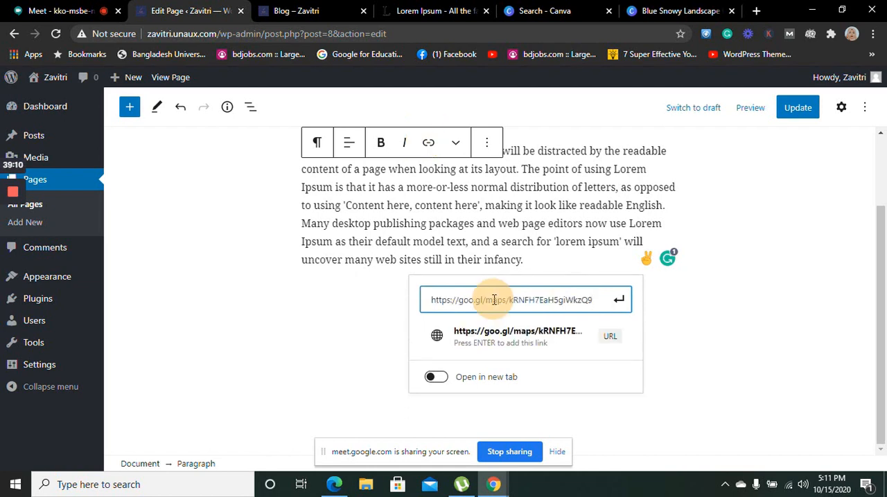
key(Return)
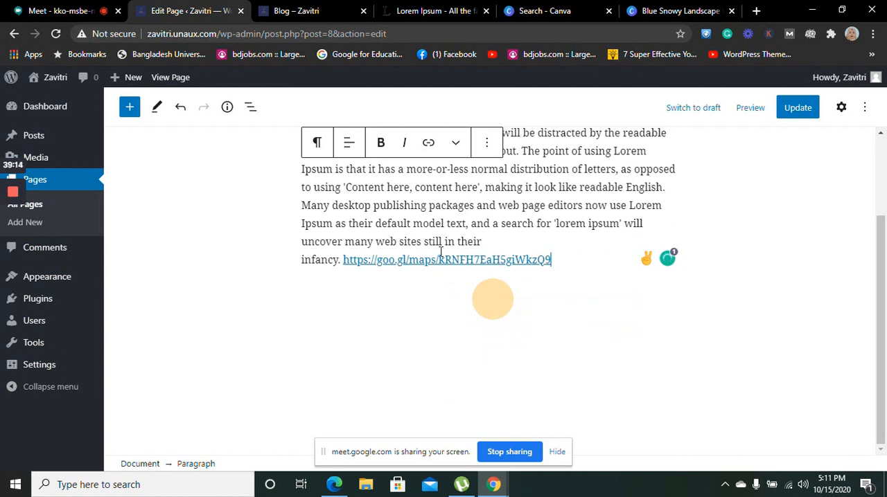
click(340, 261)
key(Return)
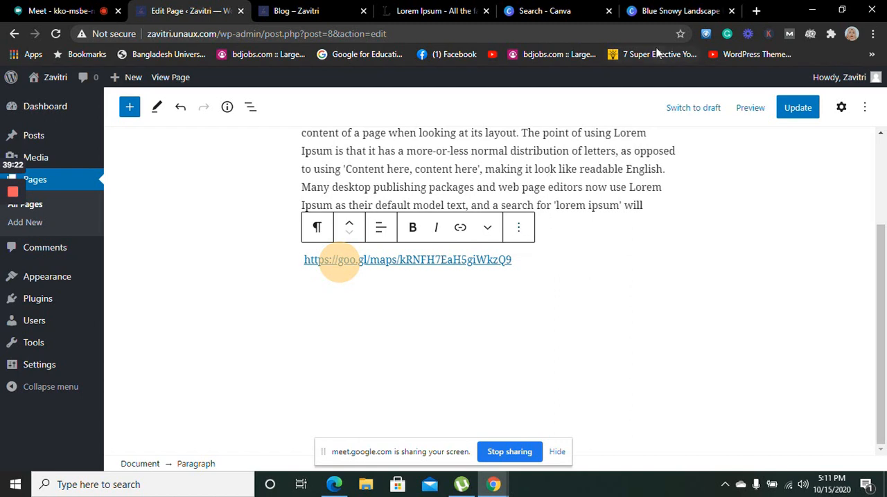
Reopen the recently closed Meherjaan Dining, Mirpur 10 map from the browser history and close the blank tab
click(756, 13)
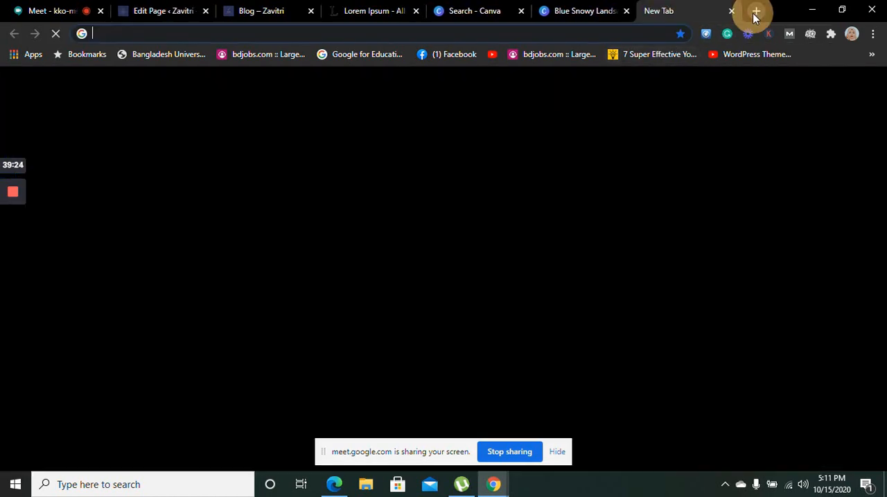
click(874, 35)
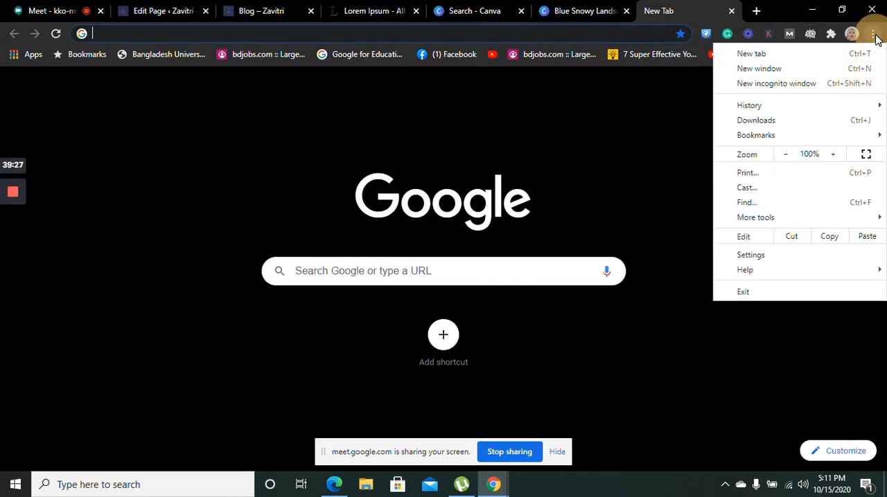
mouse_move(761, 108)
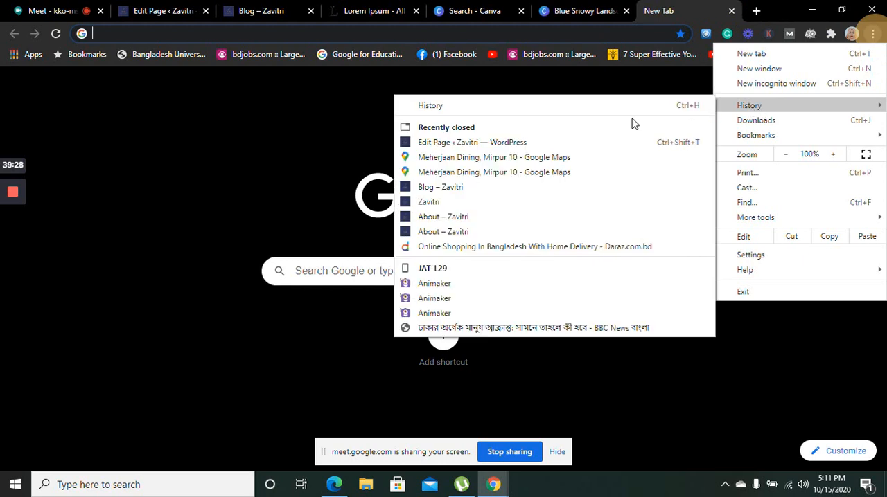
click(514, 158)
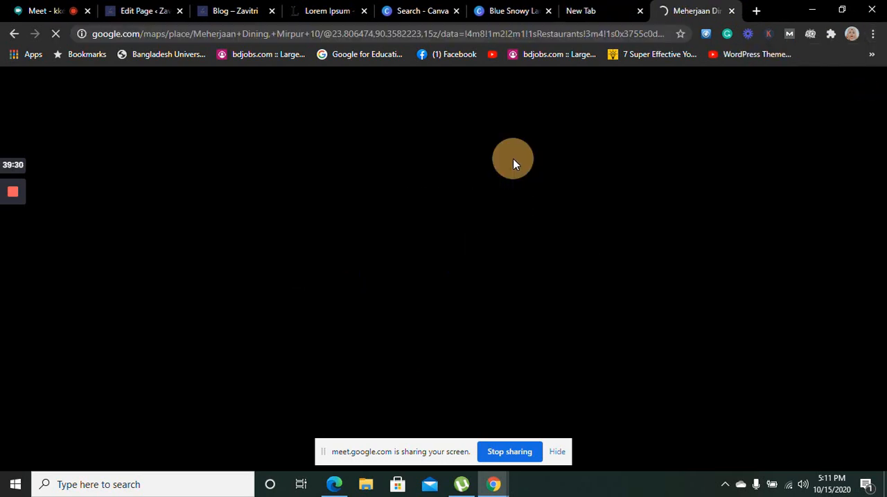
click(639, 10)
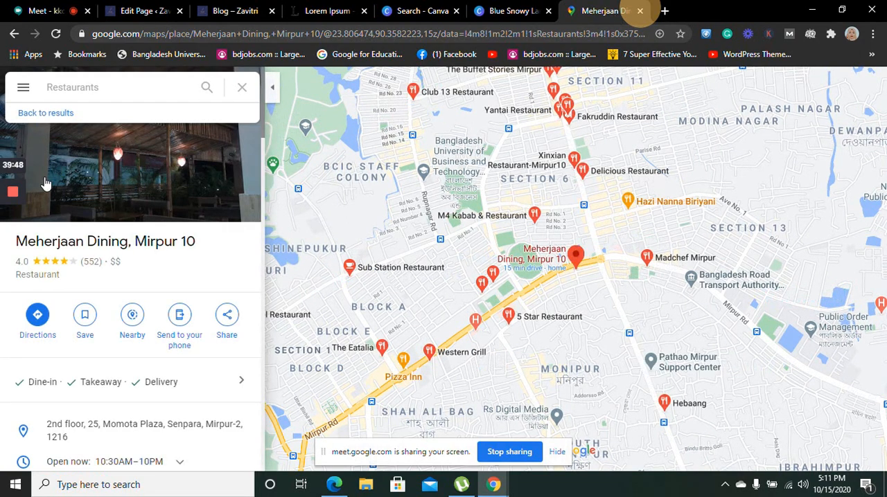
Copy the medium-size map embed HTML for Meherjaan Dining, Mirpur 10 and return to the Contact page editor
click(223, 328)
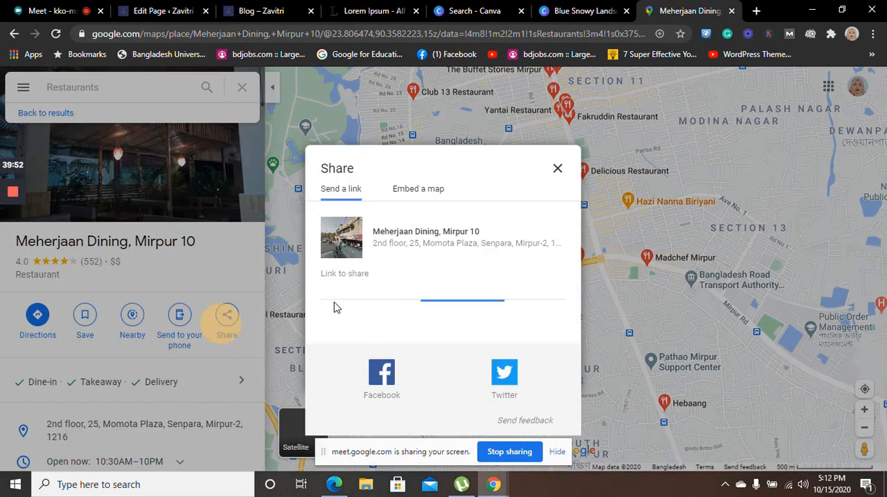
click(428, 192)
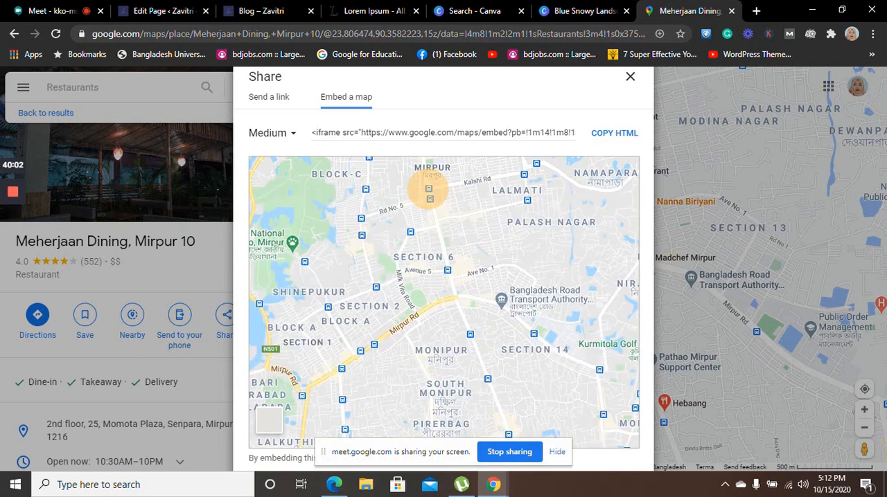
click(604, 139)
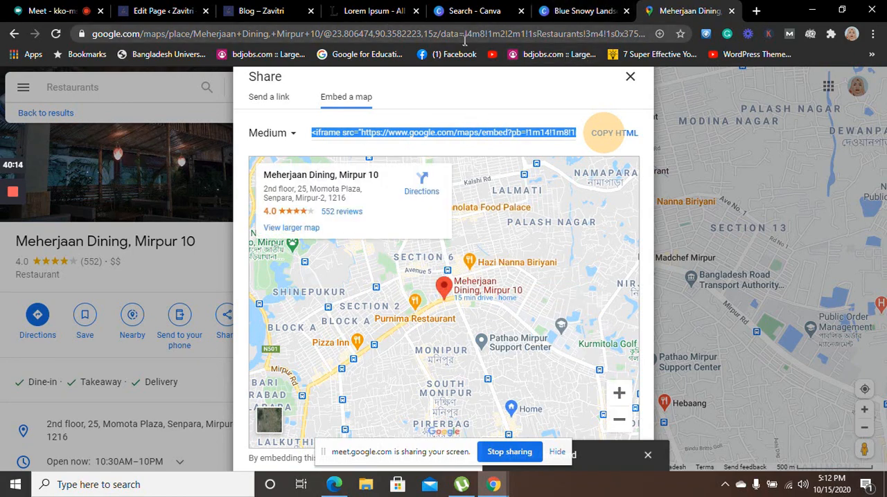
click(207, 12)
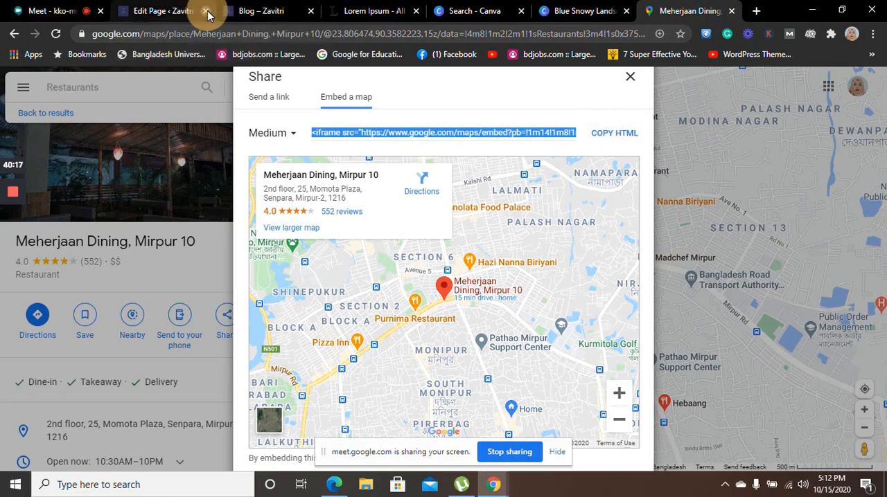
click(161, 14)
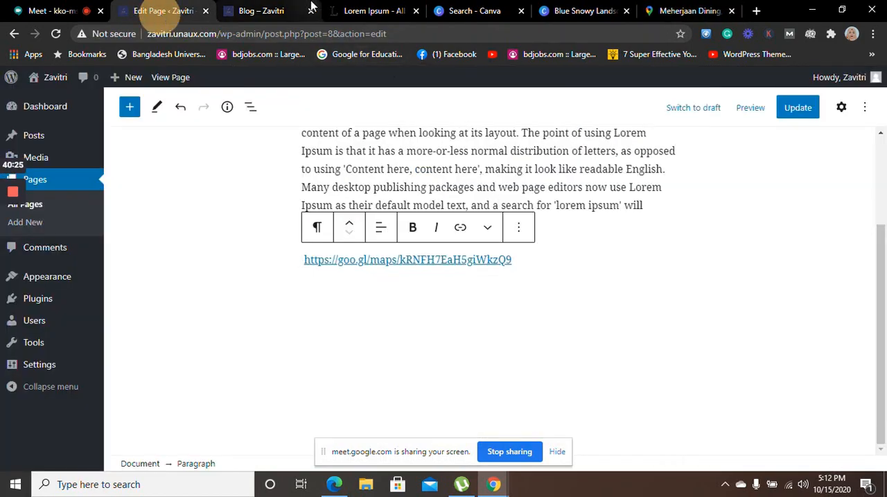
Close the Blog site tab and look through the Google Maps link paragraph's block options and transform choices
click(311, 10)
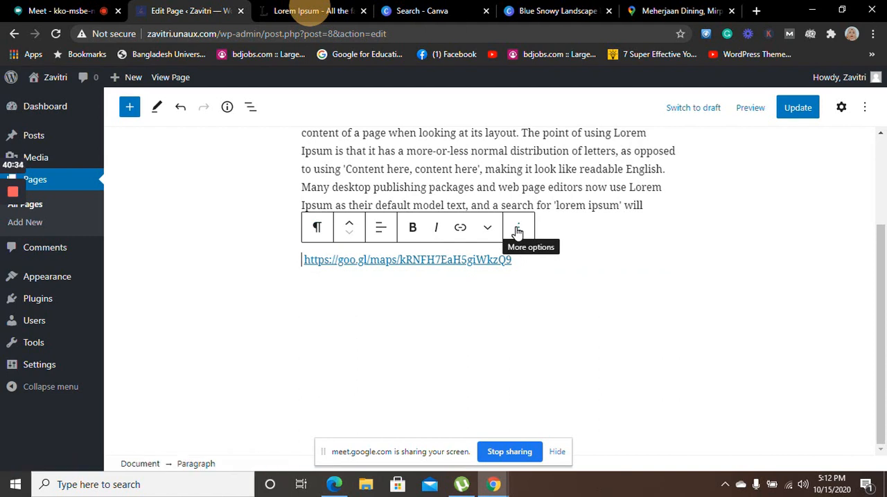
click(517, 232)
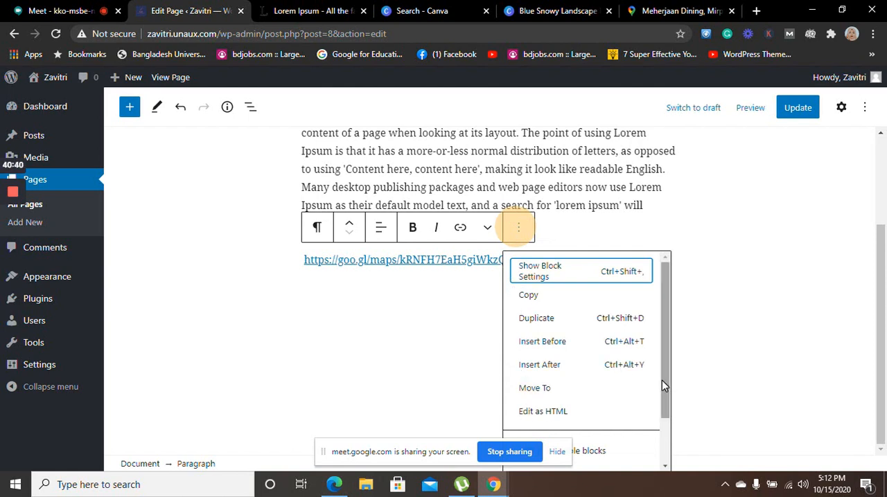
drag(663, 381, 664, 299)
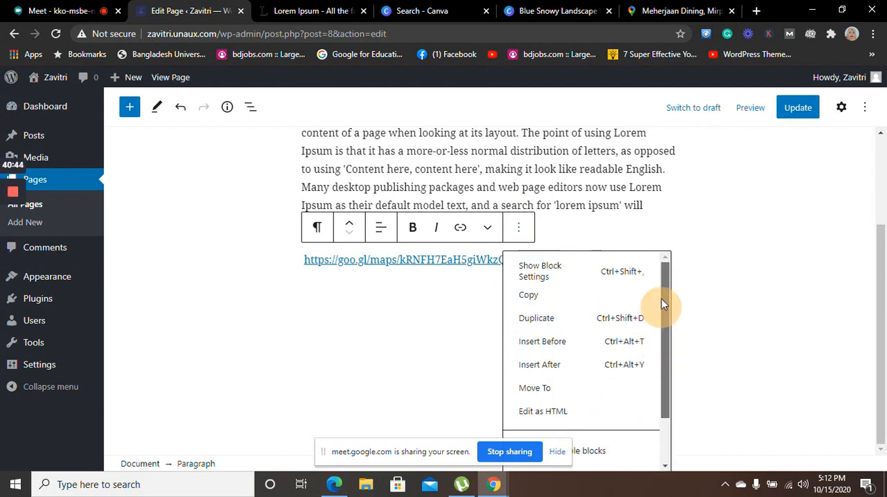
click(318, 232)
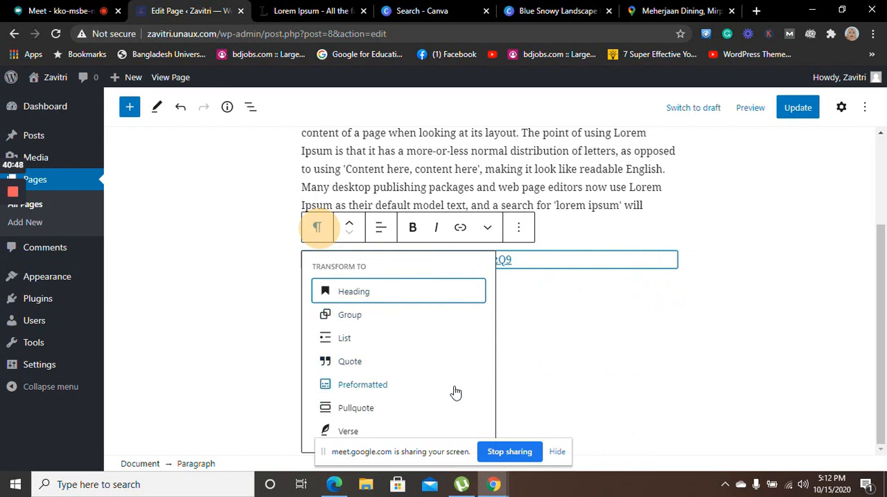
click(526, 331)
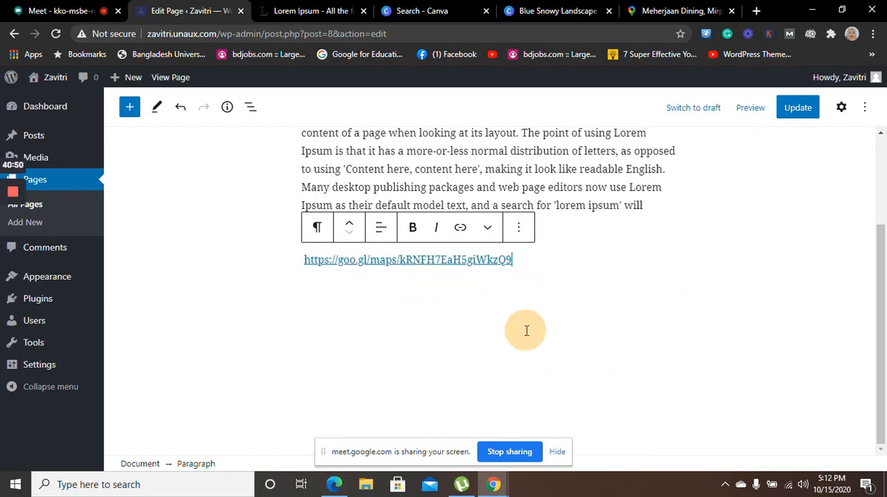
Duplicate the Google Maps link paragraph on the Contact page
click(521, 231)
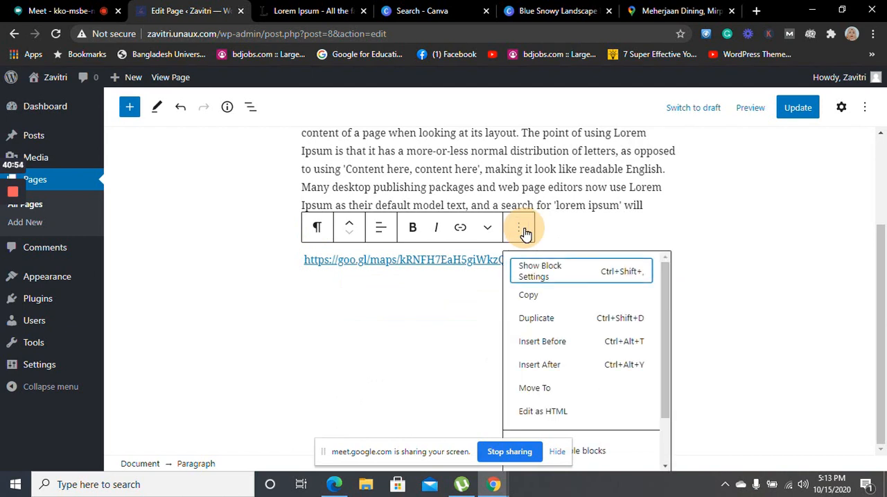
click(523, 316)
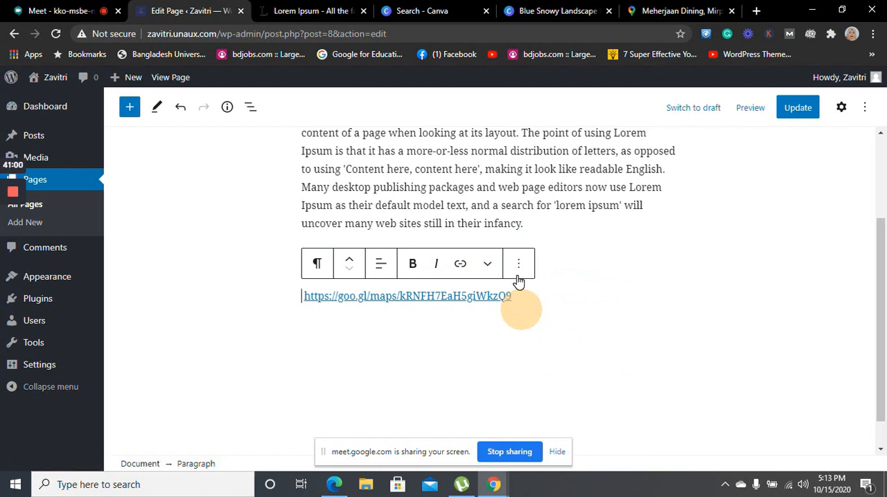
click(620, 313)
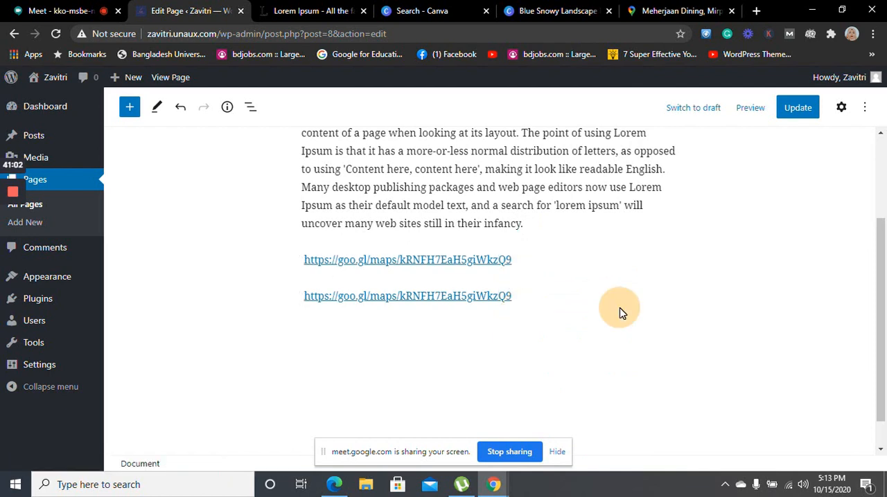
Try to erase the duplicated map link, and undo the changes back to a single link paragraph
click(495, 298)
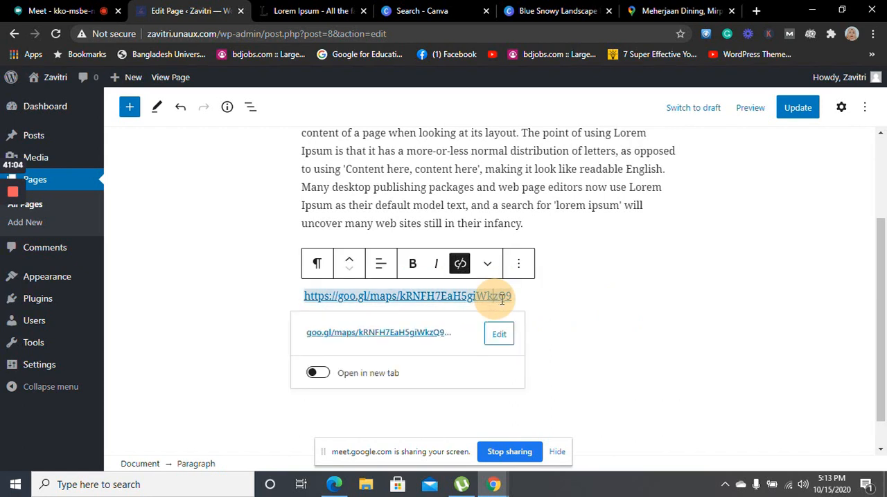
key(BackSpace)
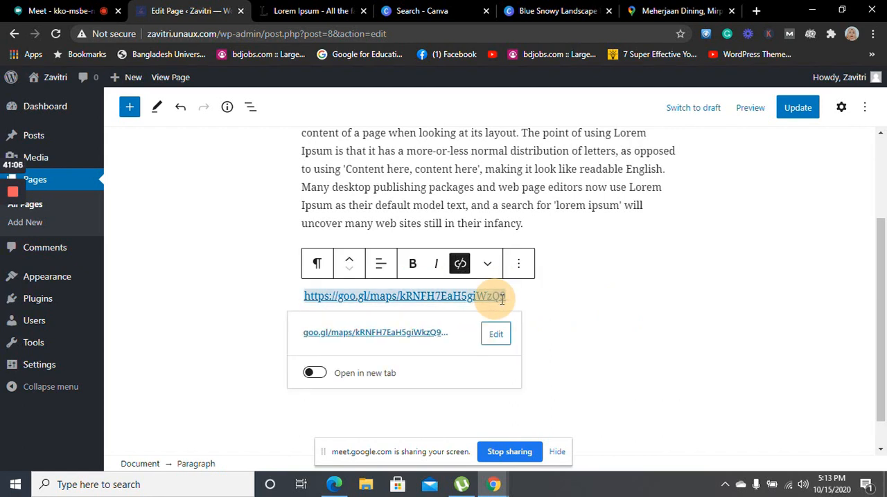
drag(465, 331, 345, 297)
key(BackSpace)
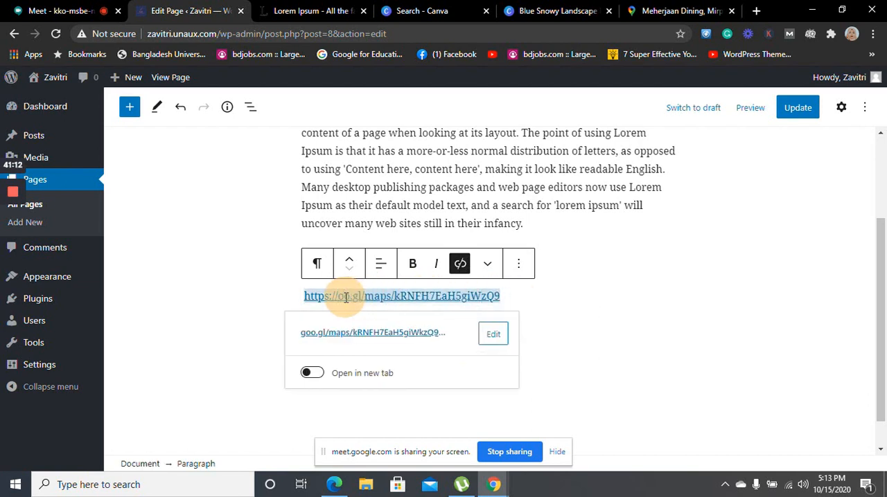
key(ctrl+z)
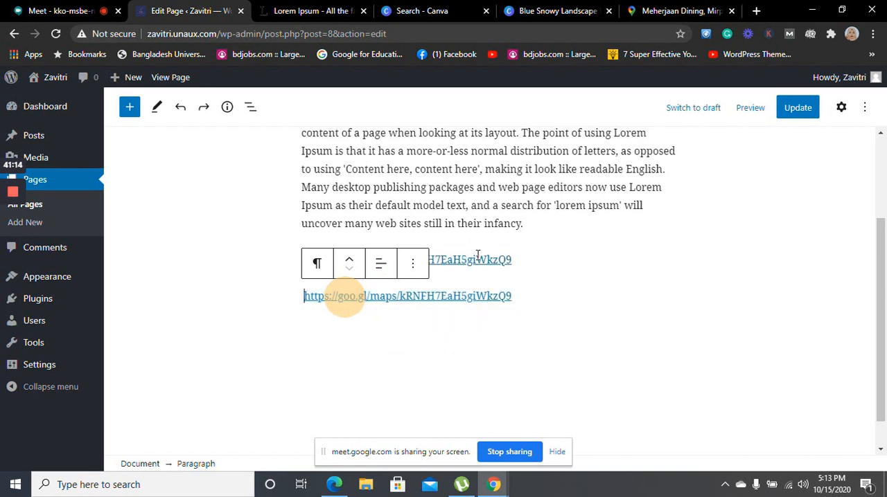
key(ctrl+z)
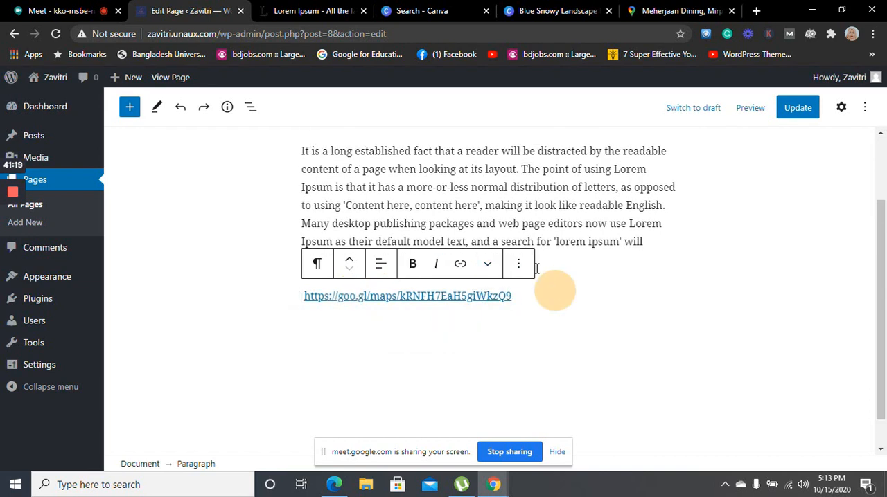
Add a new line below the Google Maps link and insert an Embed block there
key(Return)
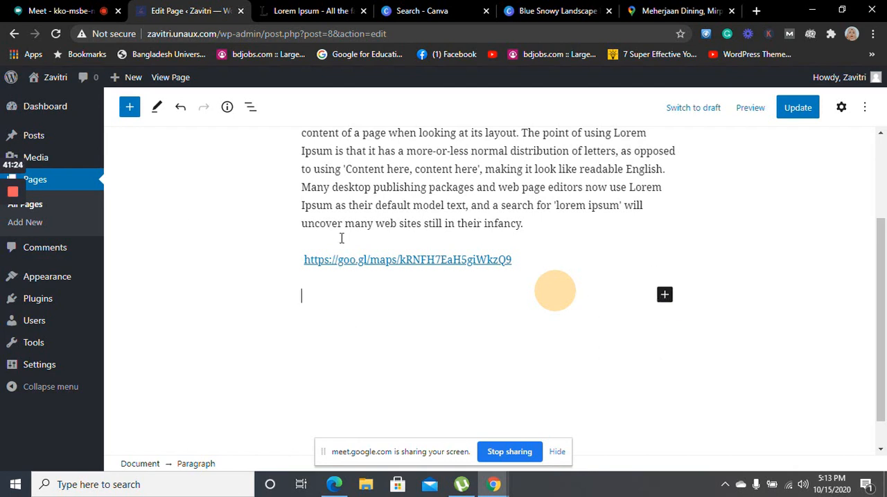
click(129, 110)
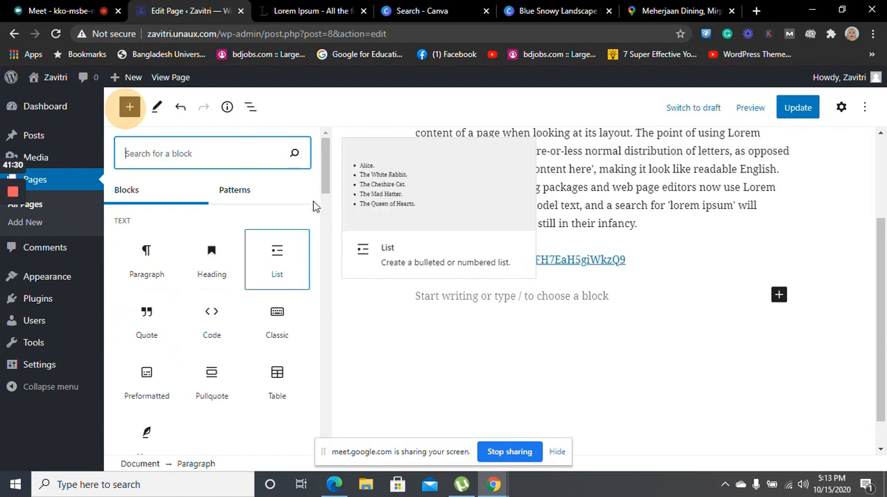
drag(324, 179, 343, 340)
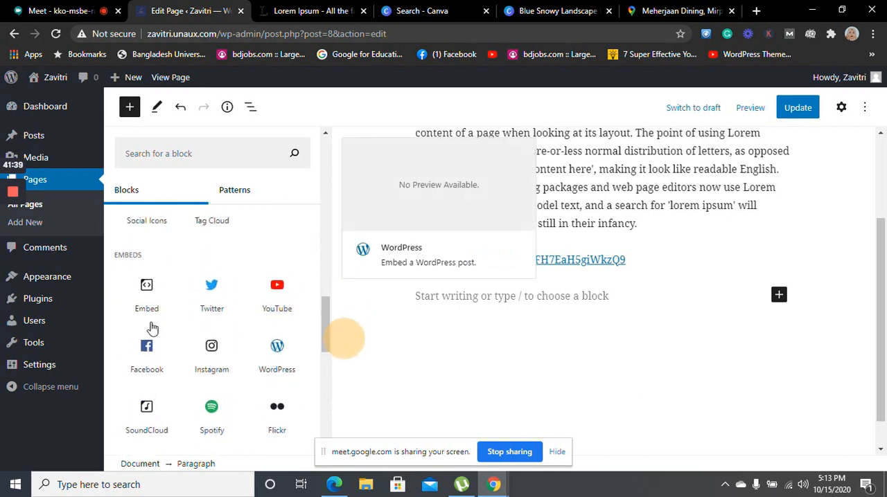
click(141, 312)
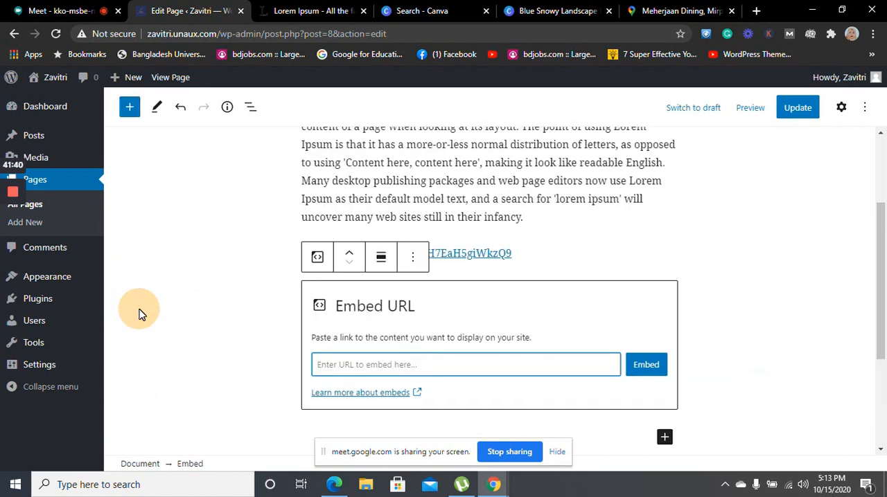
Try to embed the copied map iframe HTML through the Embed block, and clear its URL
click(399, 362)
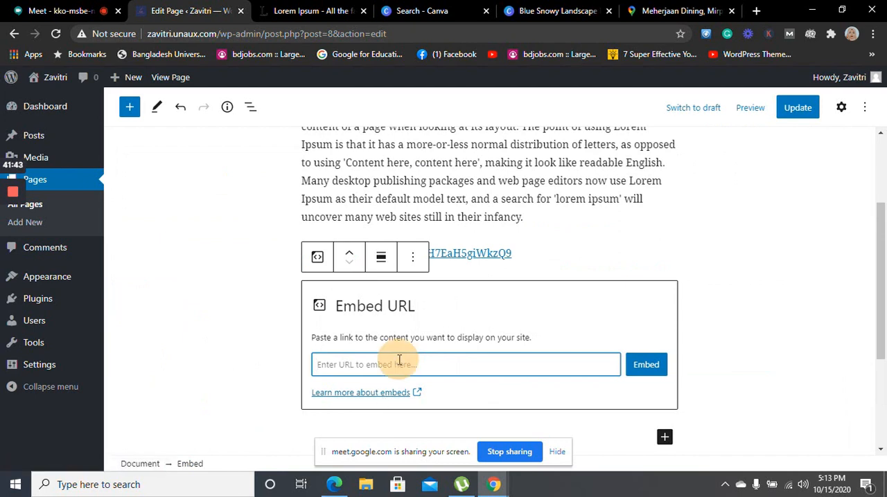
key(ctrl+v)
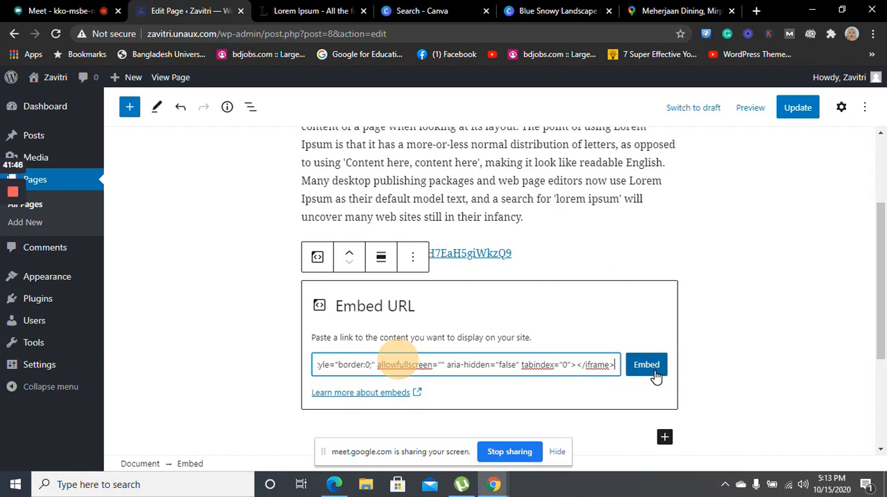
click(646, 366)
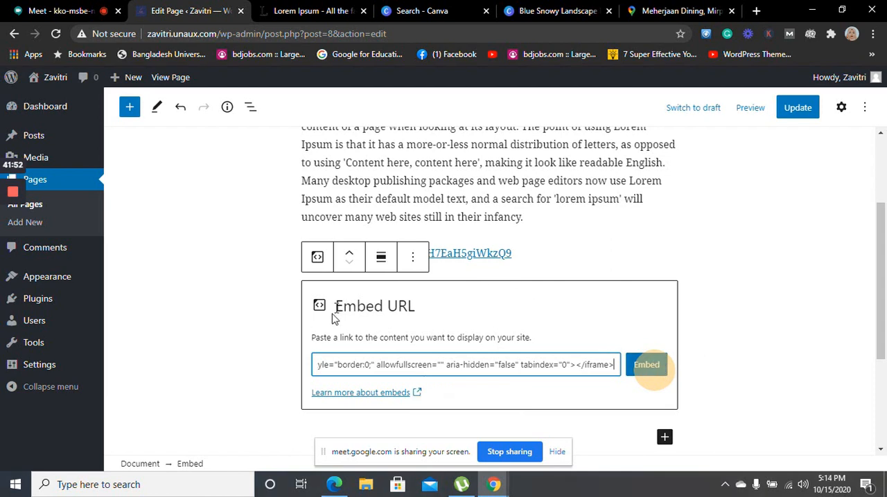
click(614, 365)
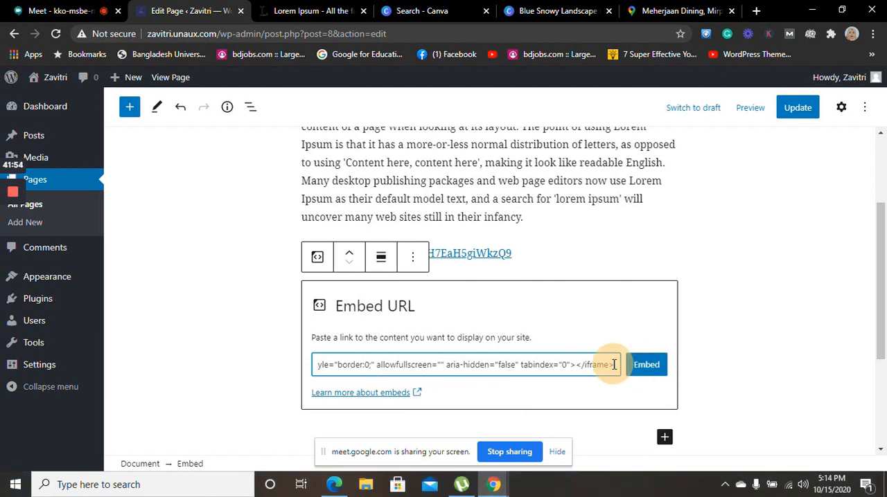
drag(614, 364, 228, 404)
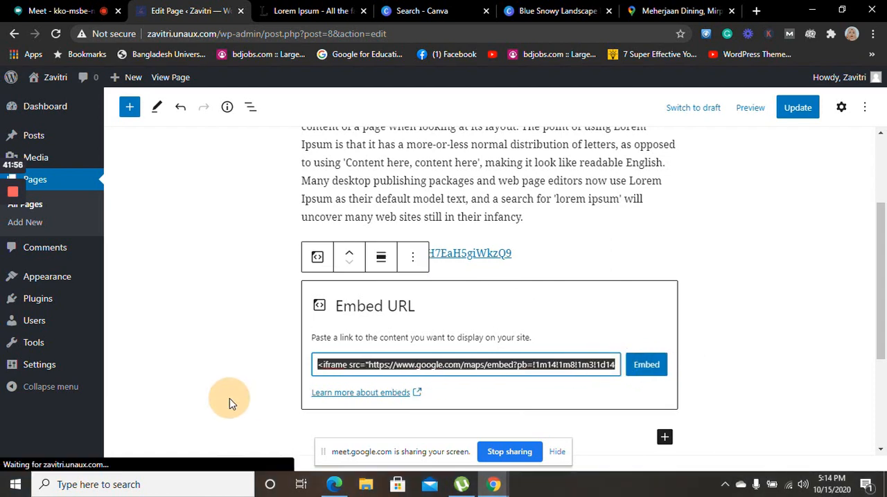
key(BackSpace)
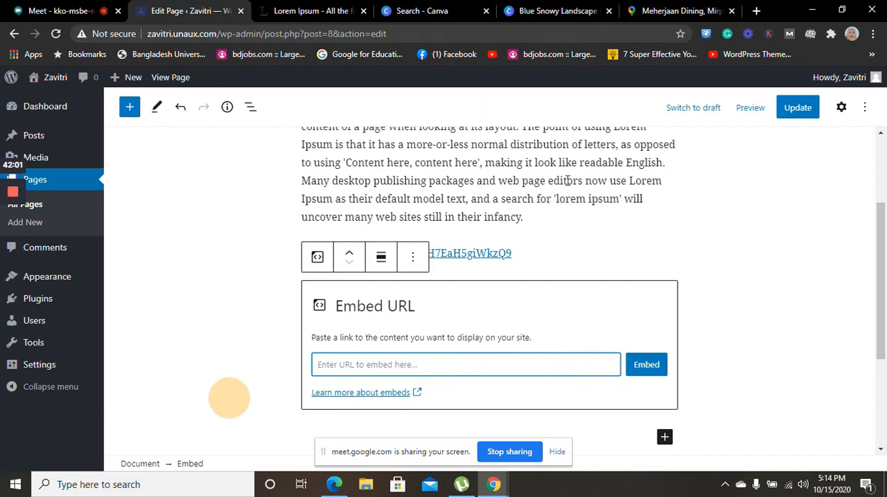
drag(517, 258, 305, 253)
key(ctrl+c)
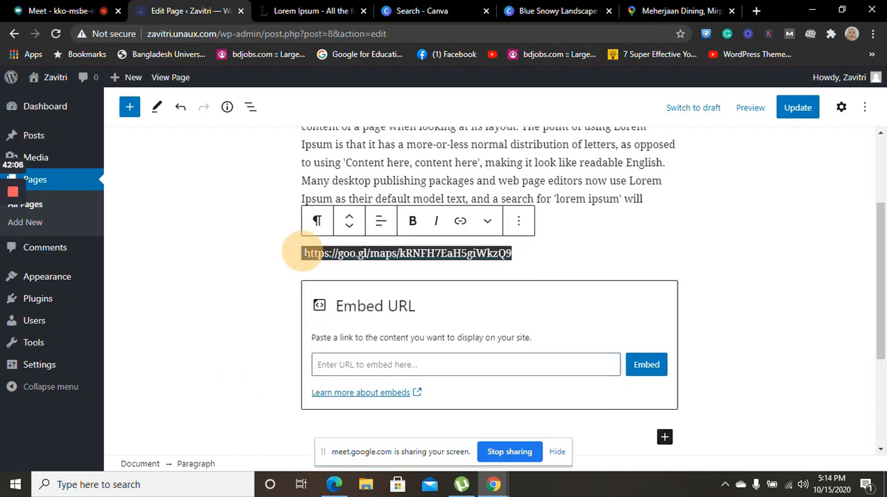
click(387, 369)
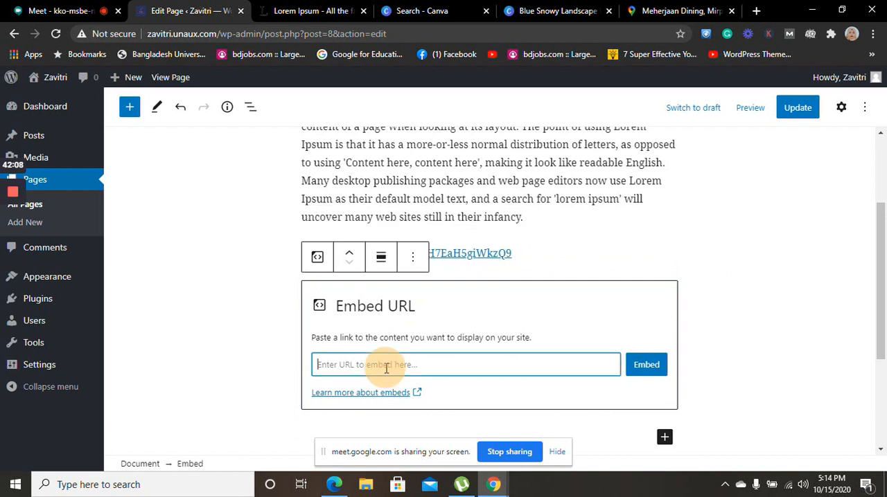
key(ctrl+v)
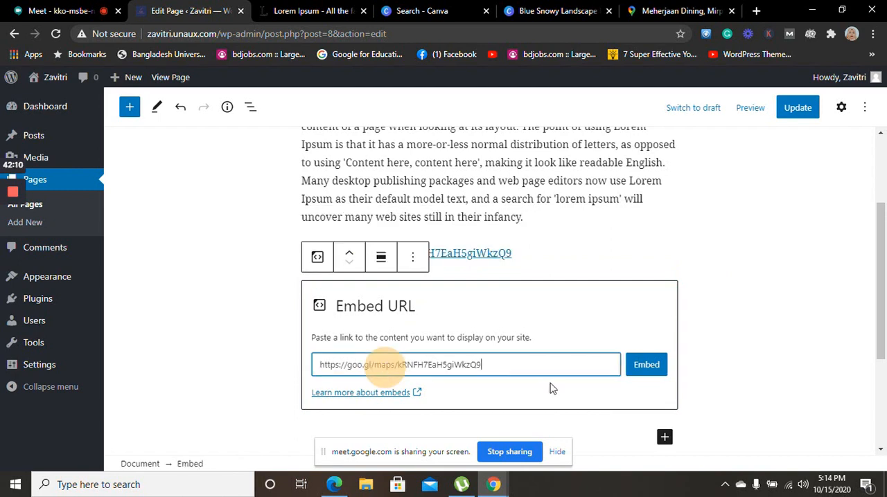
click(652, 373)
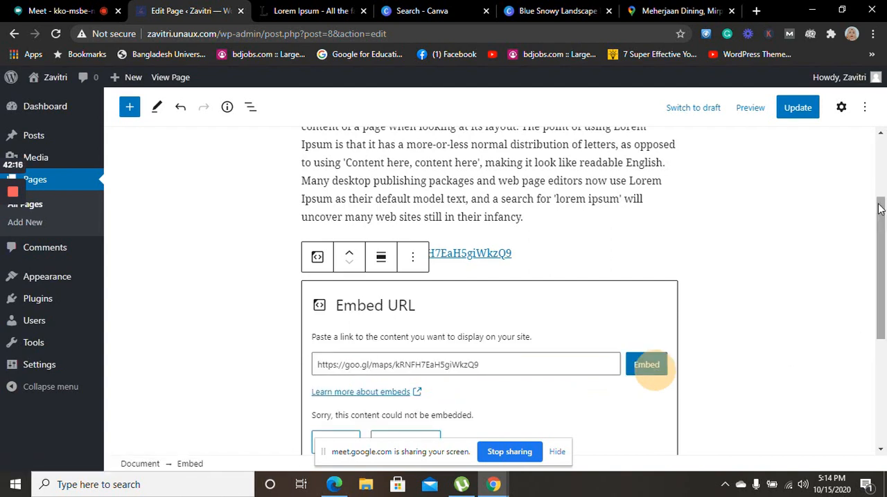
drag(884, 202, 883, 257)
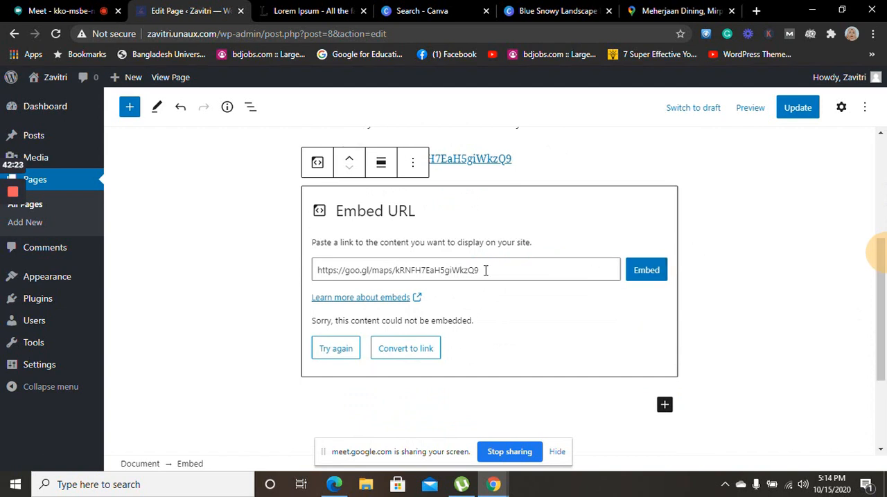
drag(485, 270, 323, 291)
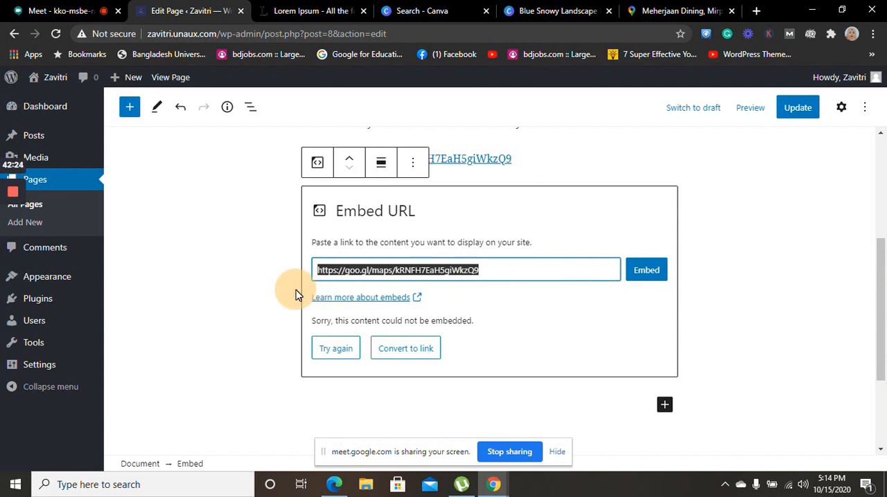
key(BackSpace)
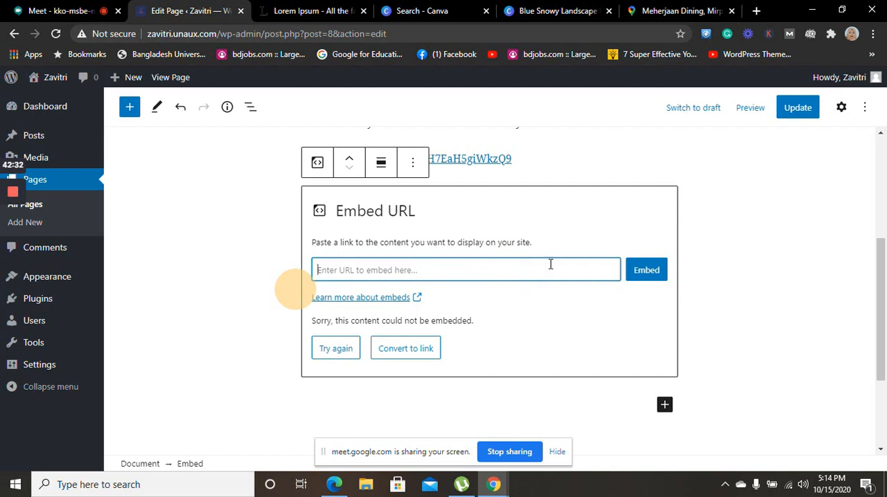
click(693, 11)
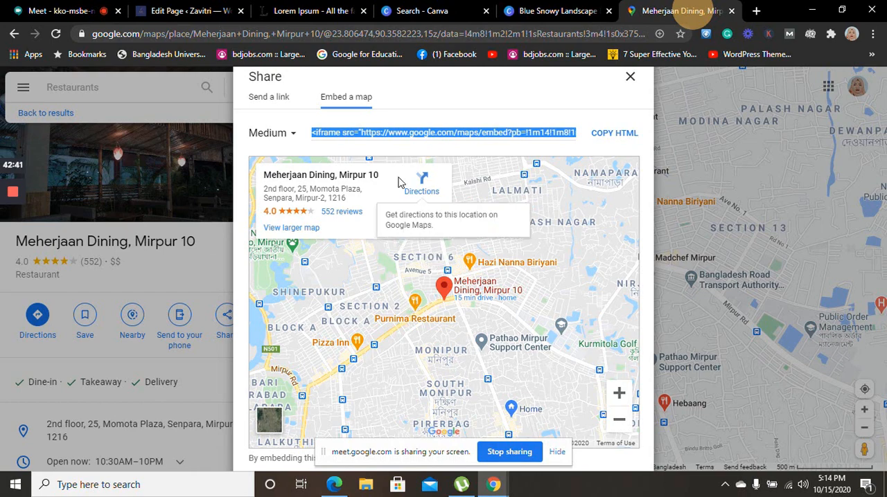
click(272, 99)
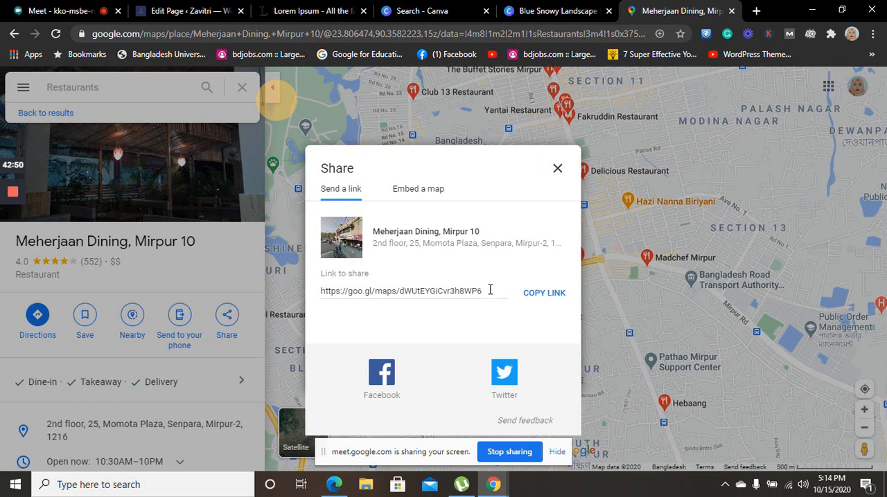
click(336, 290)
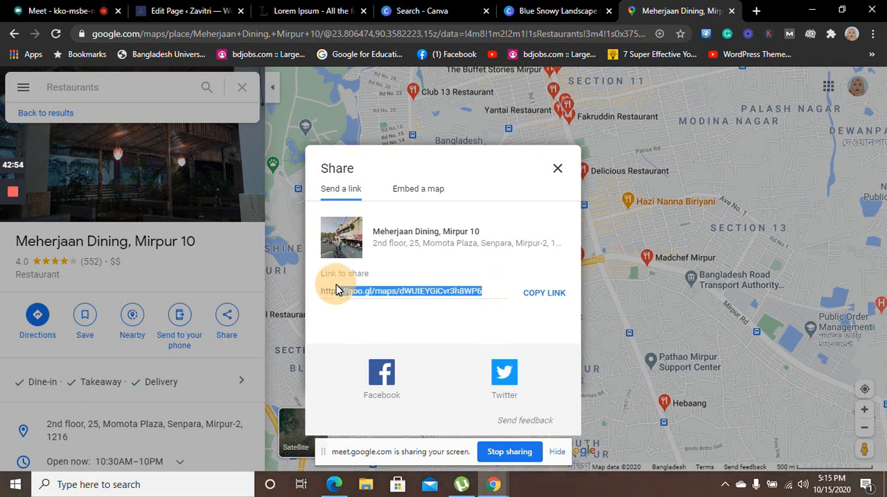
click(500, 286)
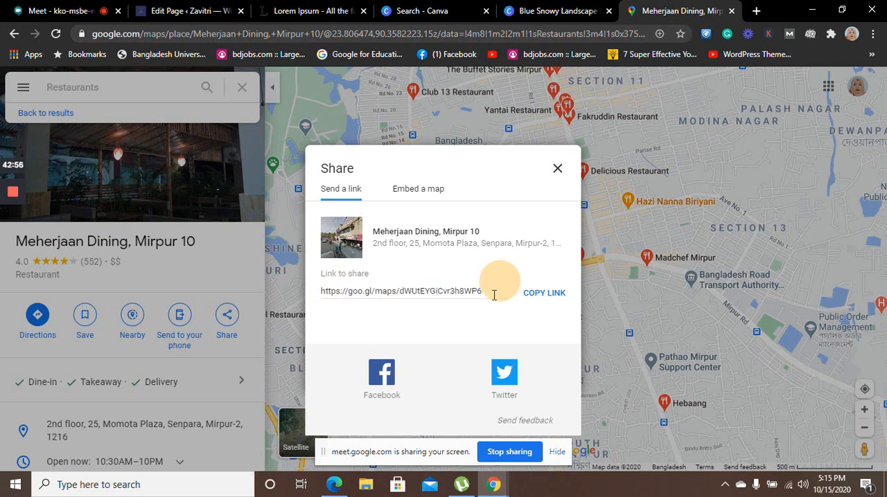
drag(494, 295, 315, 298)
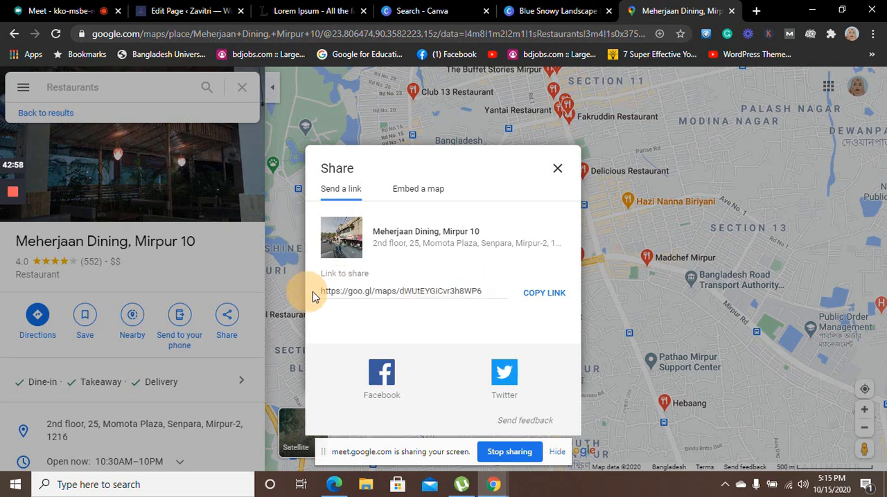
click(322, 291)
key(ctrl+c)
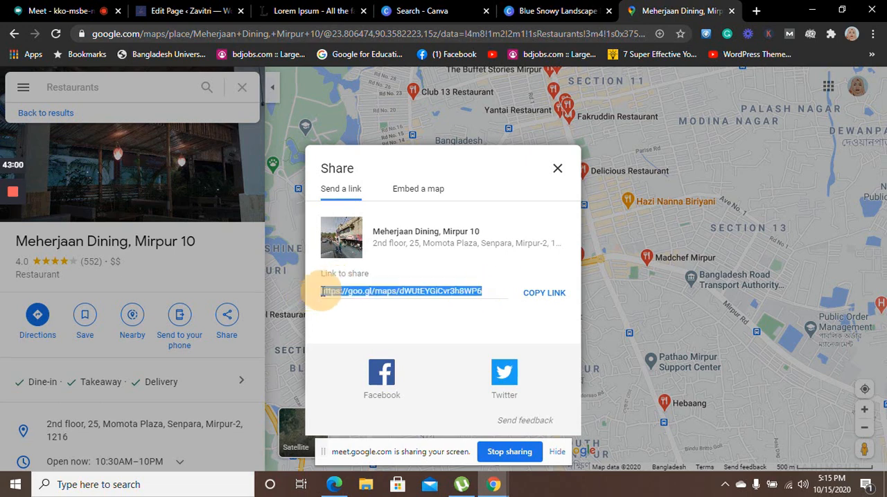
click(178, 10)
click(379, 272)
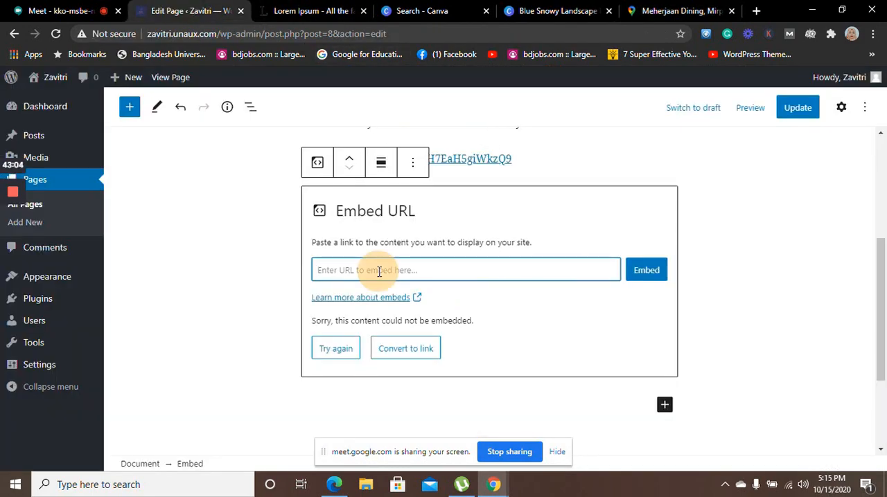
key(ctrl+v)
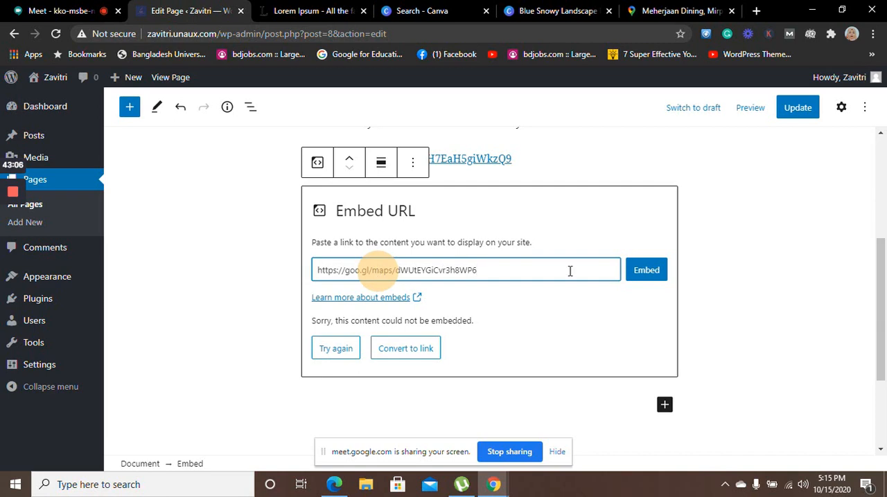
click(651, 273)
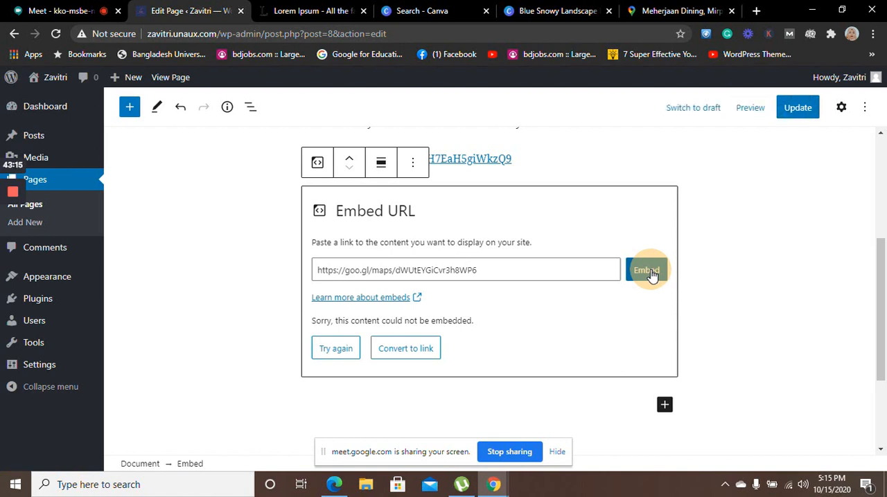
drag(485, 270, 283, 279)
key(BackSpace)
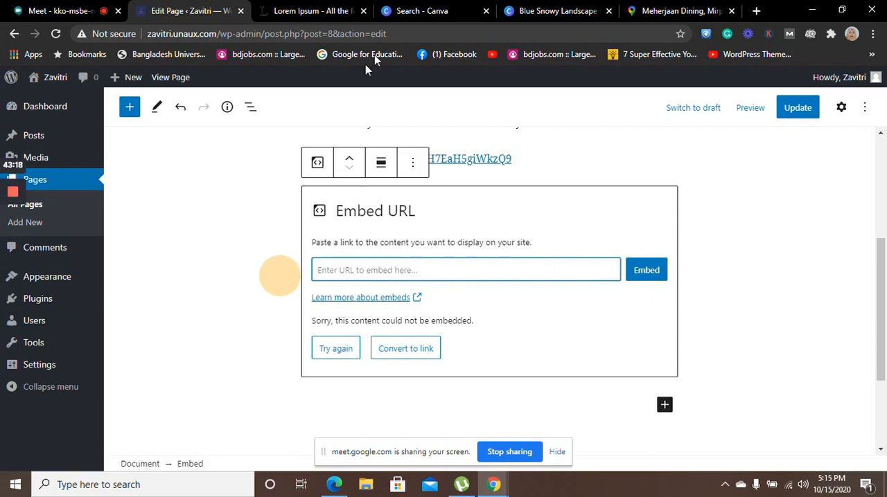
Go back to Google Maps, dismiss the sharing dialog and open the cover photo of Meherjaan Dining, Mirpur 10
click(671, 7)
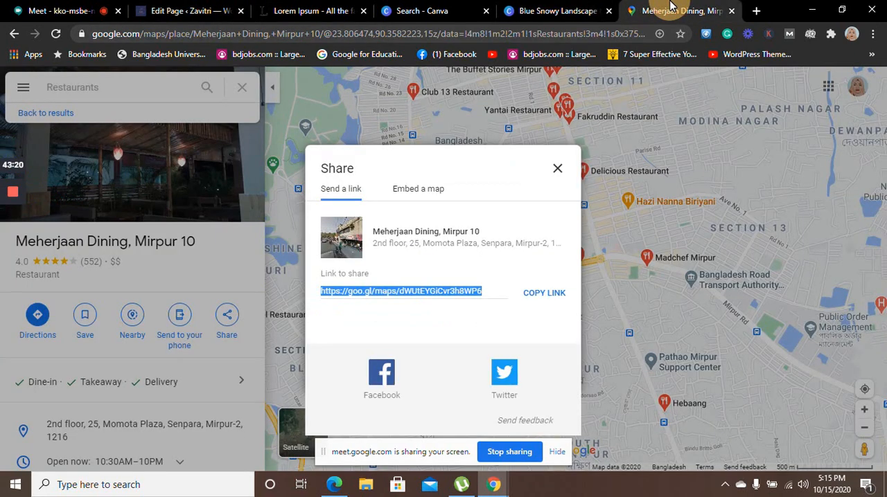
click(558, 172)
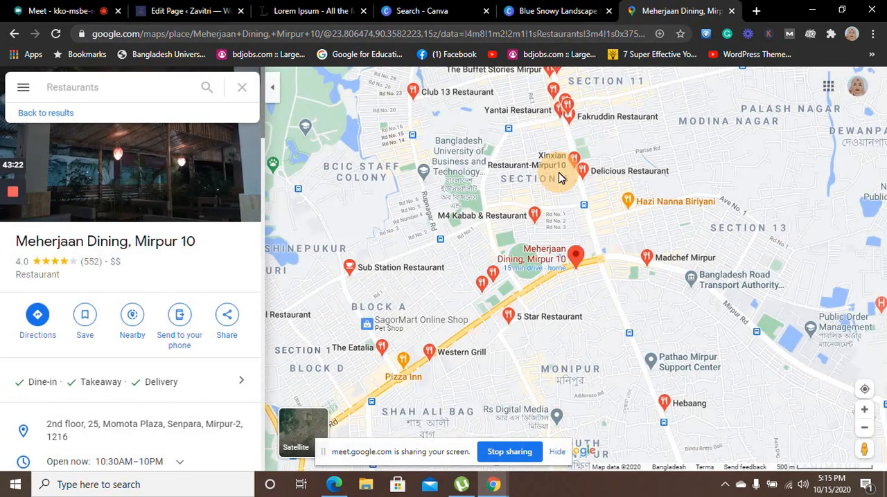
click(191, 241)
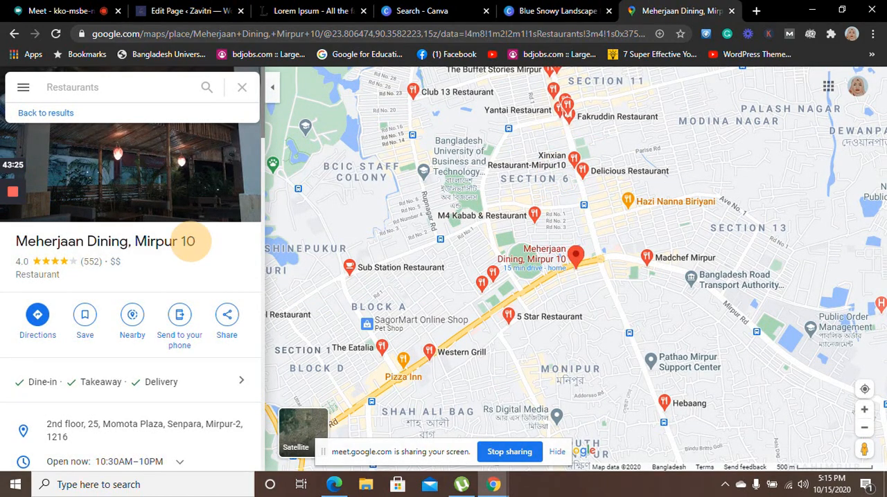
click(205, 208)
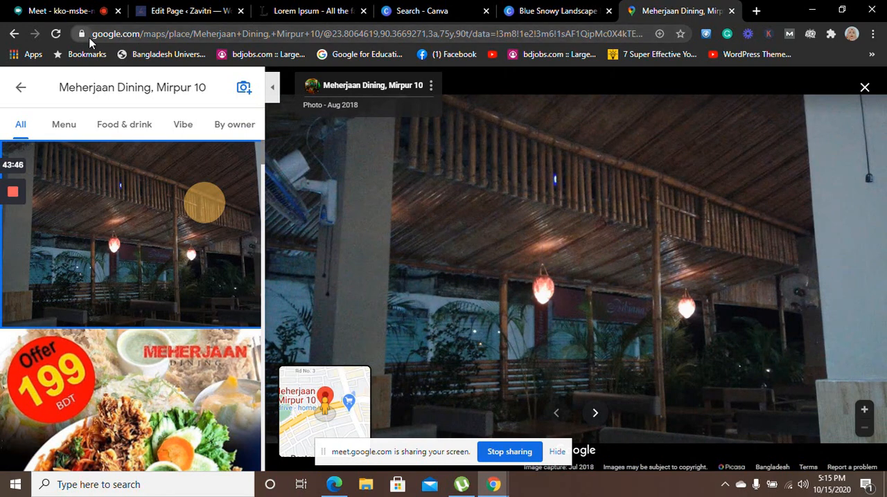
drag(94, 38, 323, 32)
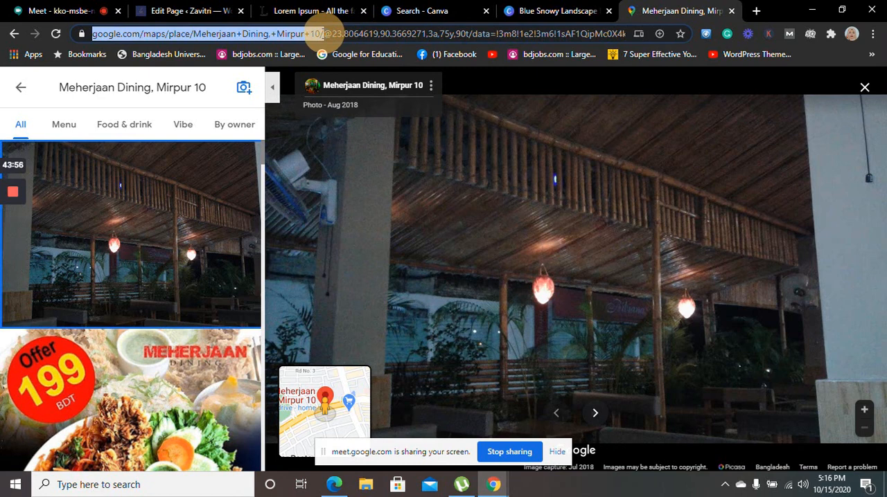
drag(323, 33, 320, 38)
key(ctrl+c)
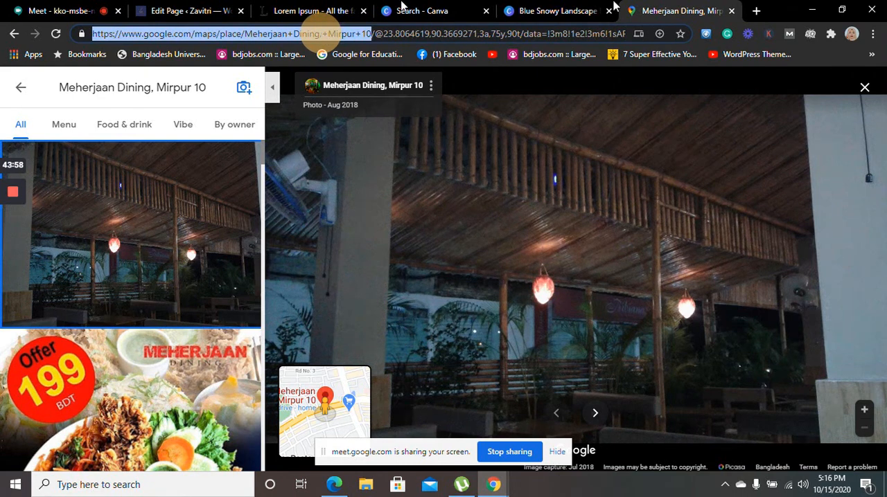
click(756, 11)
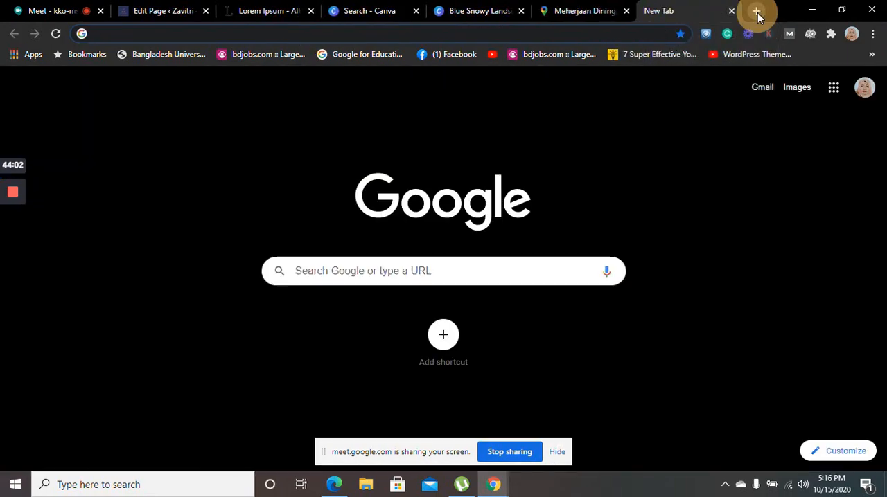
key(ctrl+v)
key(Return)
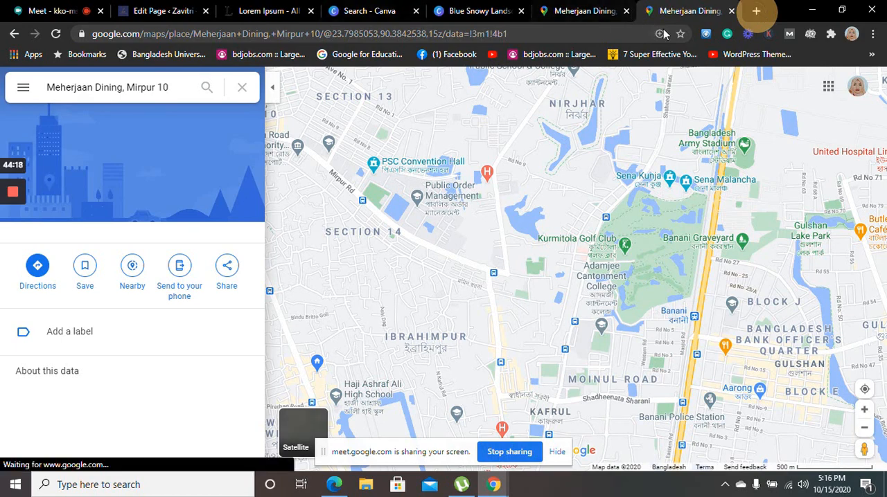
Return to the restaurant photo page and copy its address from https through the data parameters
click(582, 10)
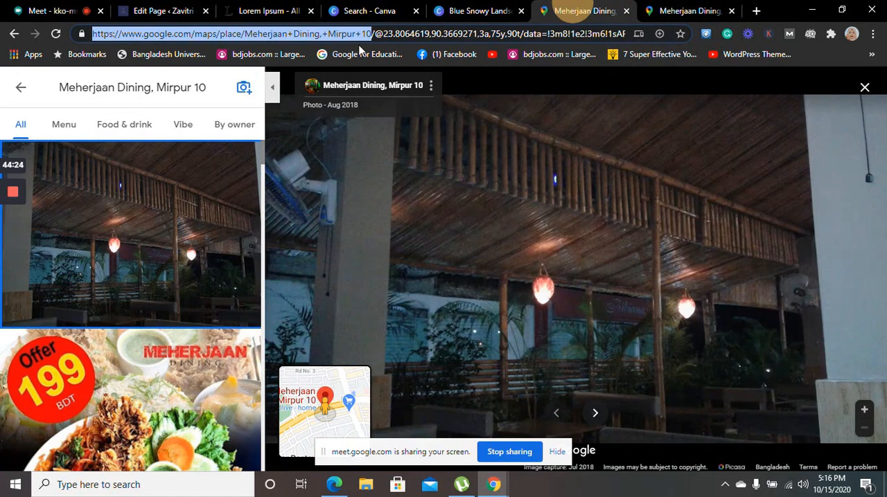
drag(83, 32, 374, 35)
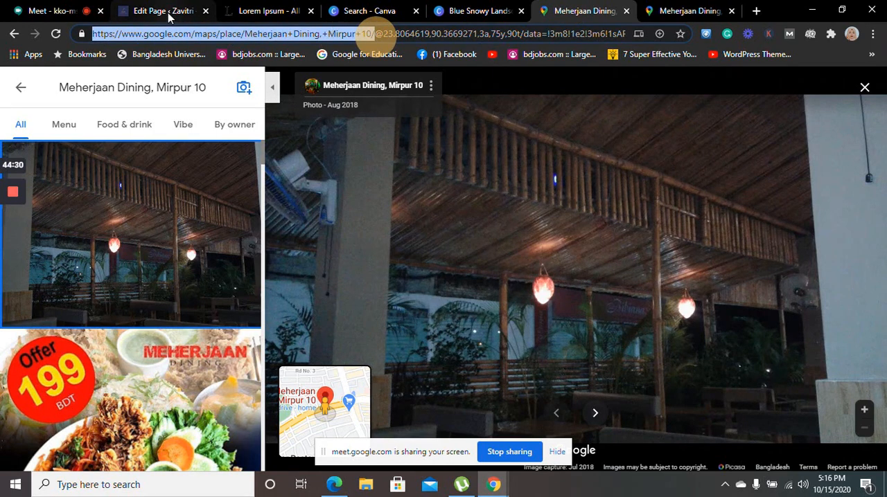
click(639, 36)
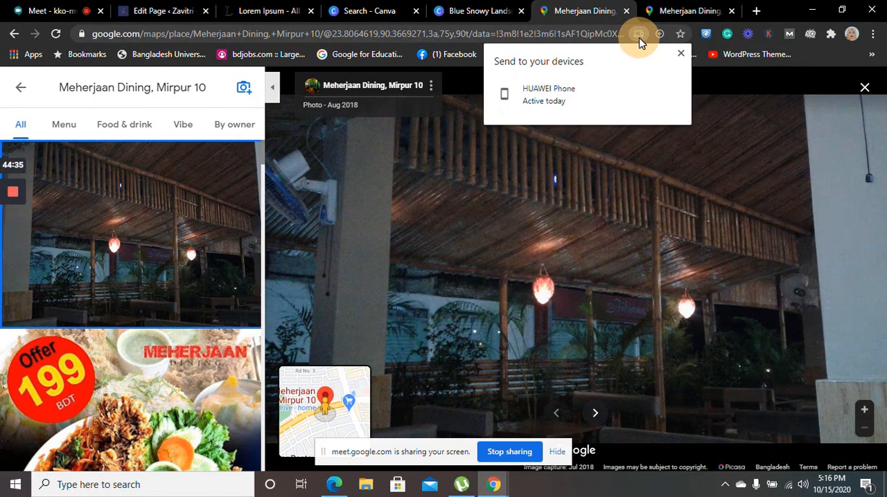
click(638, 37)
click(626, 33)
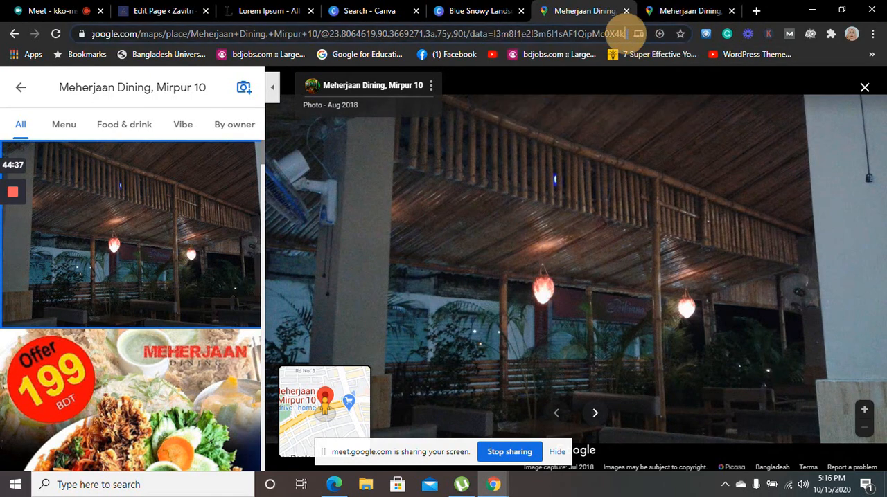
drag(626, 34, 54, 66)
key(ctrl+c)
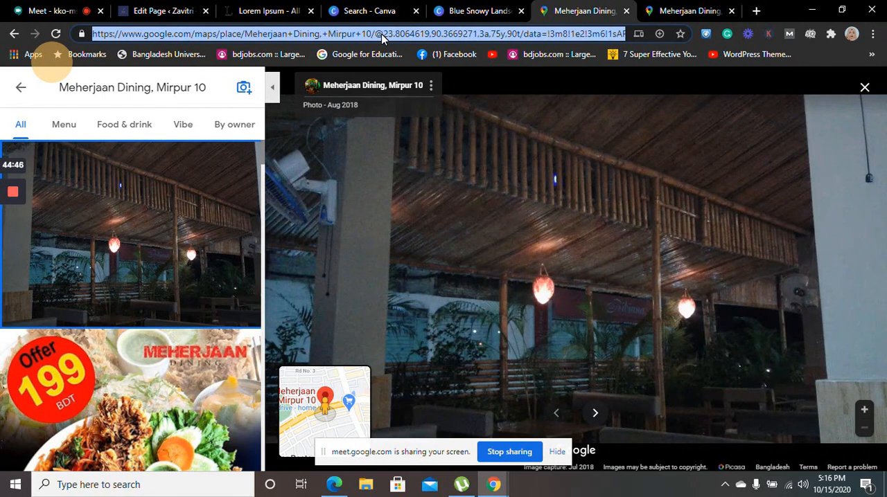
Load the copied longer Google Maps address in a new tab, and close both test tabs
click(757, 11)
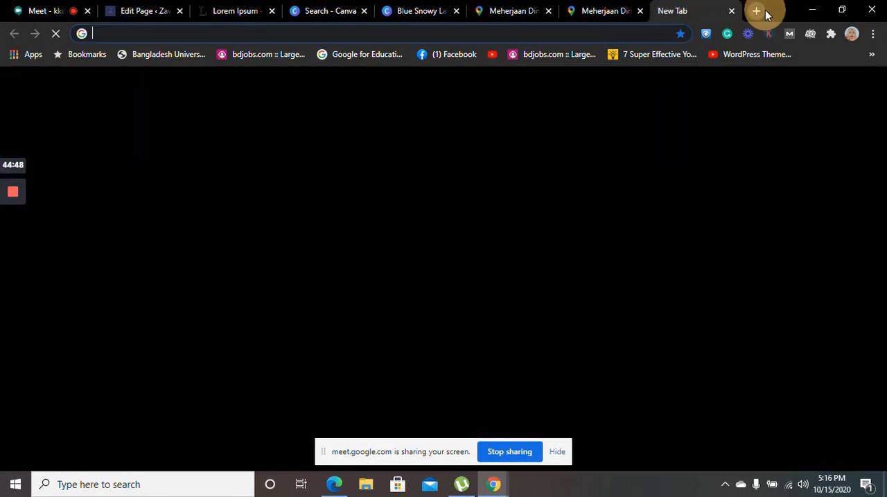
key(ctrl+v)
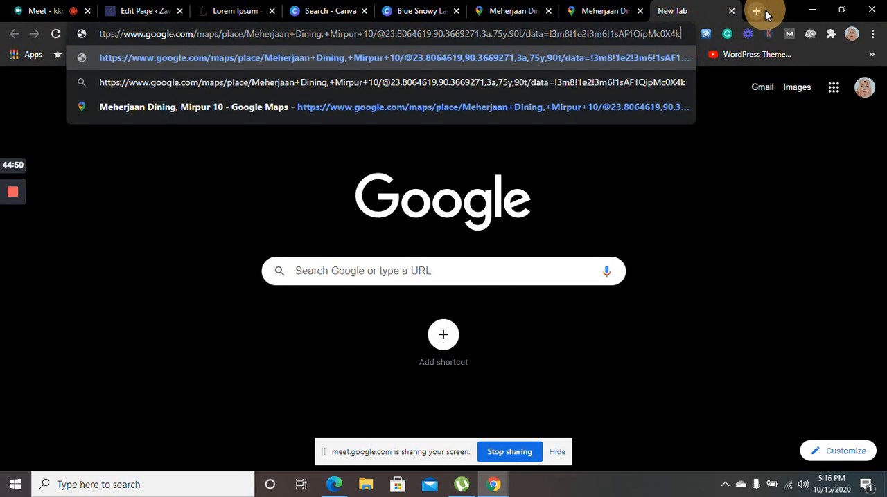
key(Return)
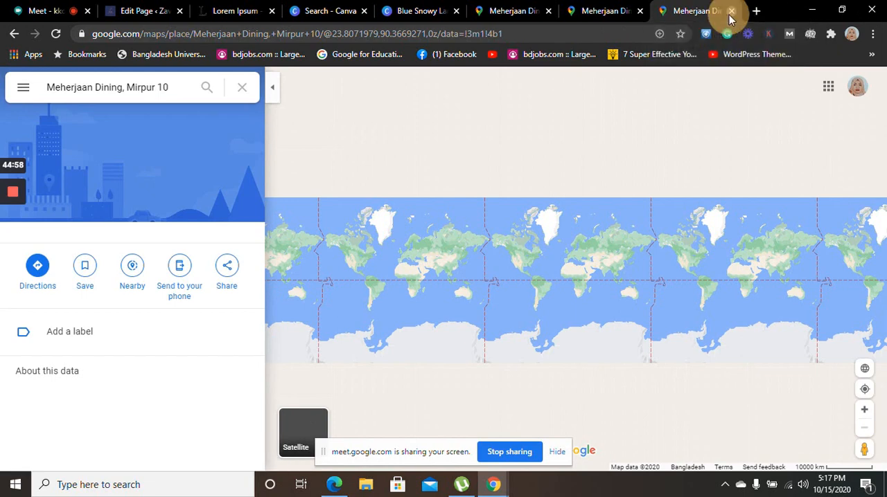
click(731, 11)
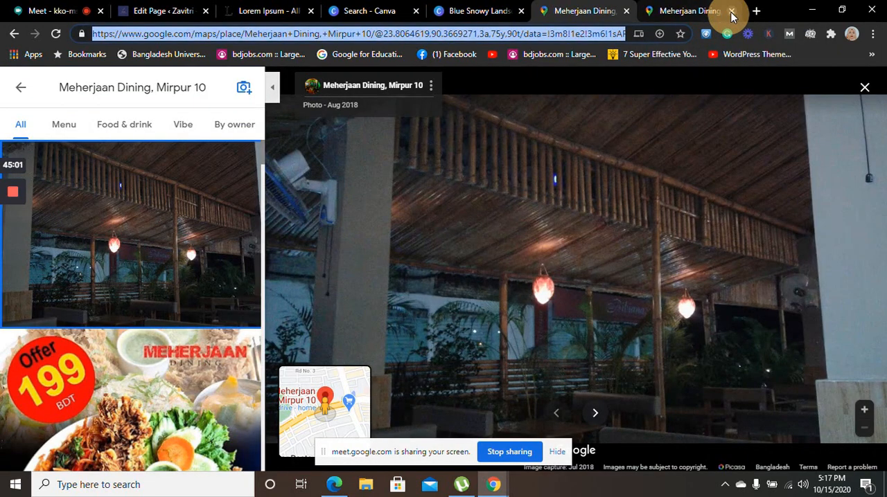
click(731, 11)
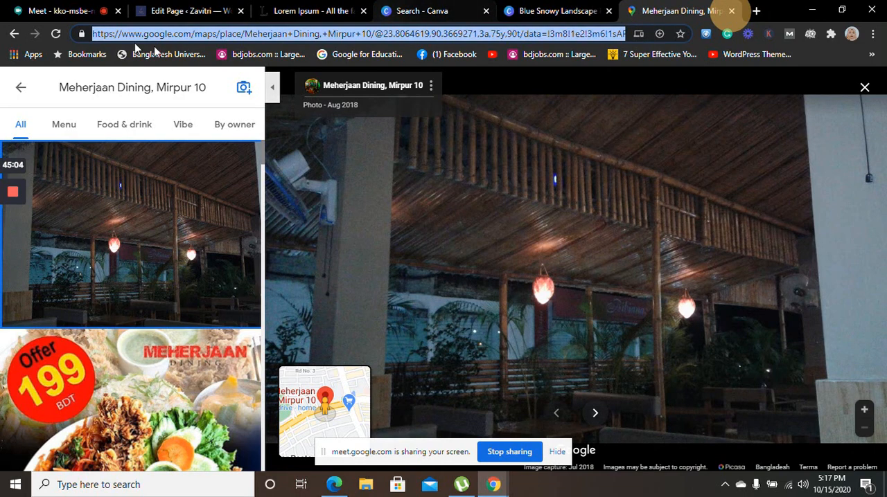
click(89, 33)
click(81, 34)
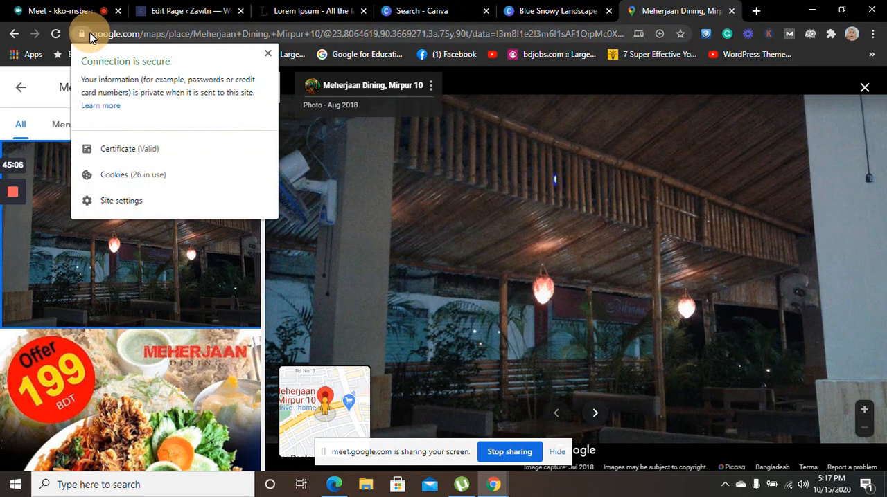
click(265, 52)
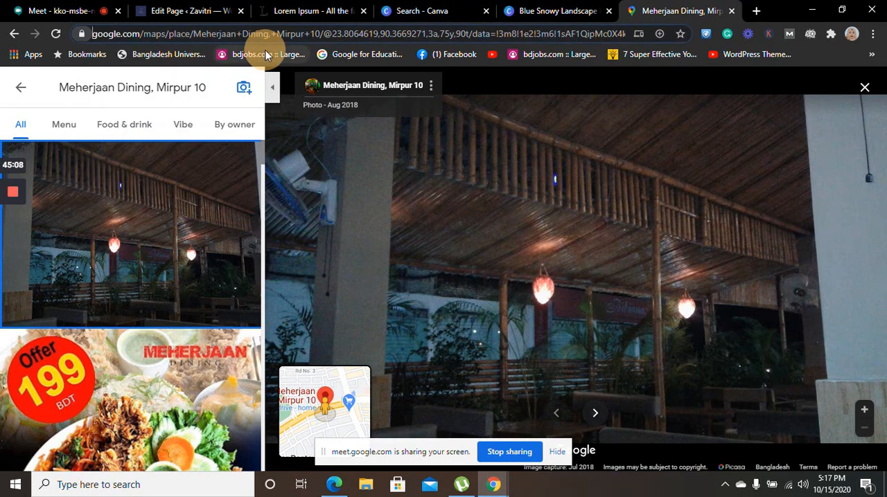
click(503, 84)
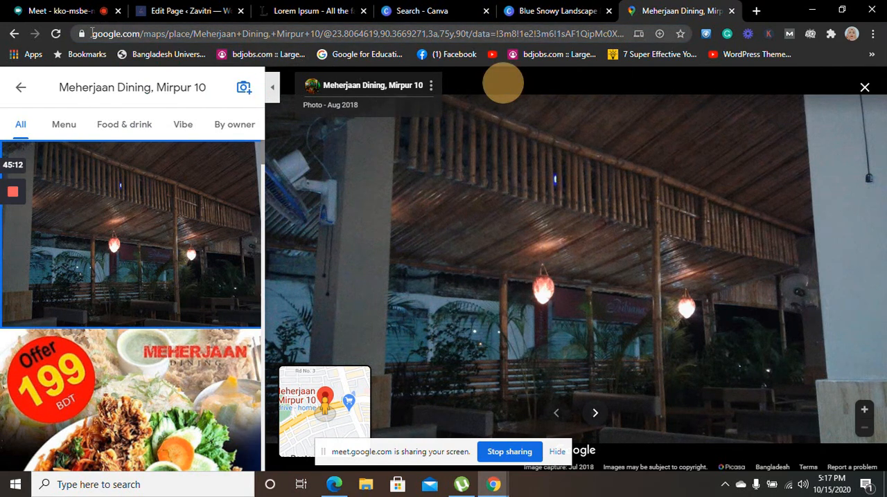
Select the full Google Maps address of the restaurant photo page and run it as a Google search
drag(90, 33, 343, 36)
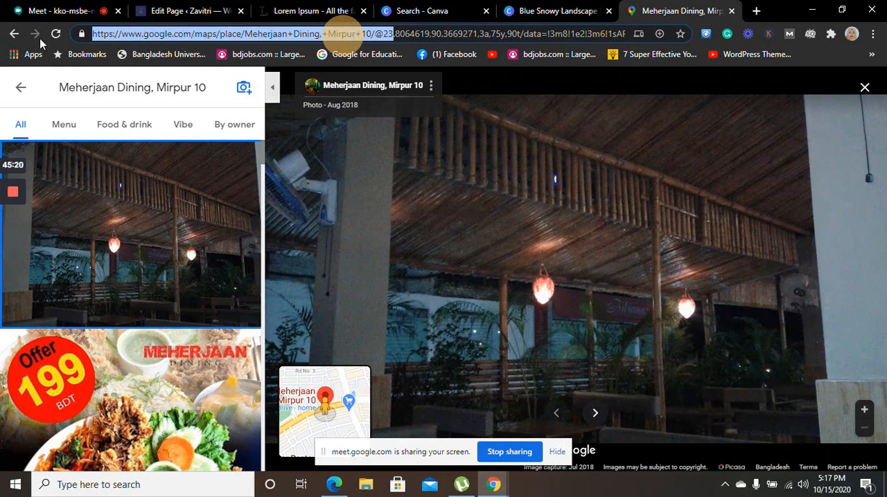
click(81, 33)
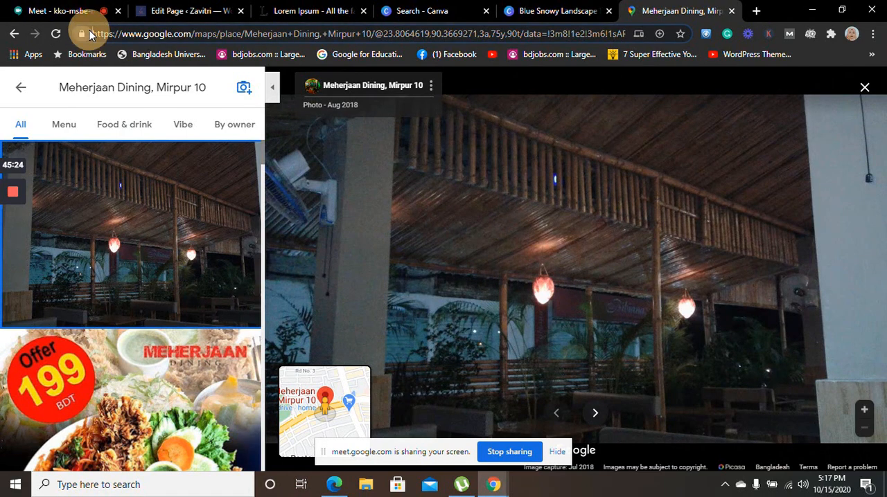
drag(82, 33, 174, 39)
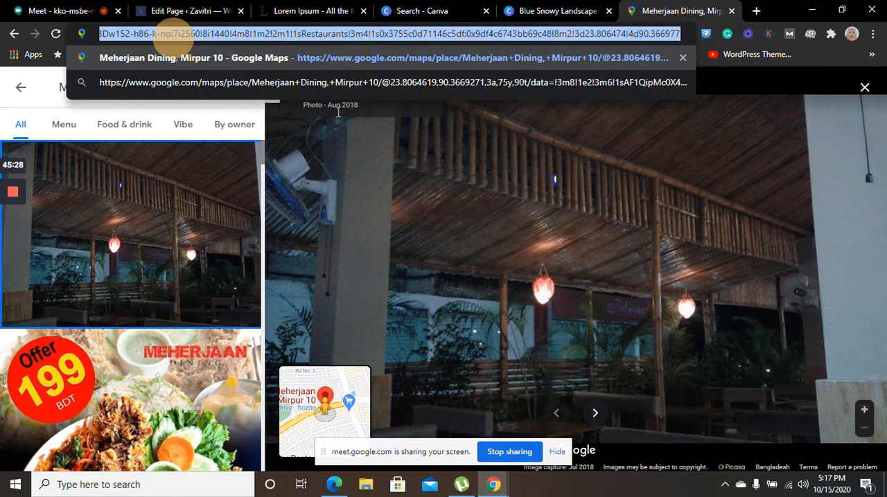
click(370, 81)
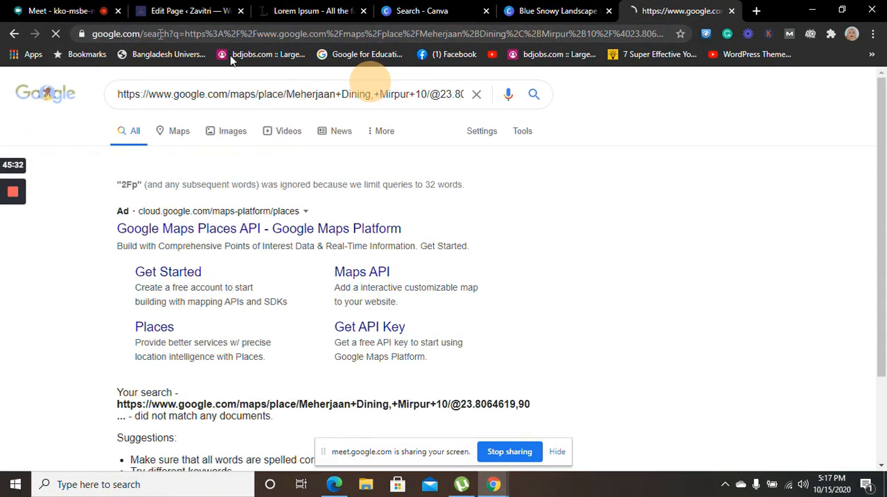
Return to the restaurant photo page to select its full address, and try to embed the copied Google Maps address in the WordPress page's Embed block
click(13, 37)
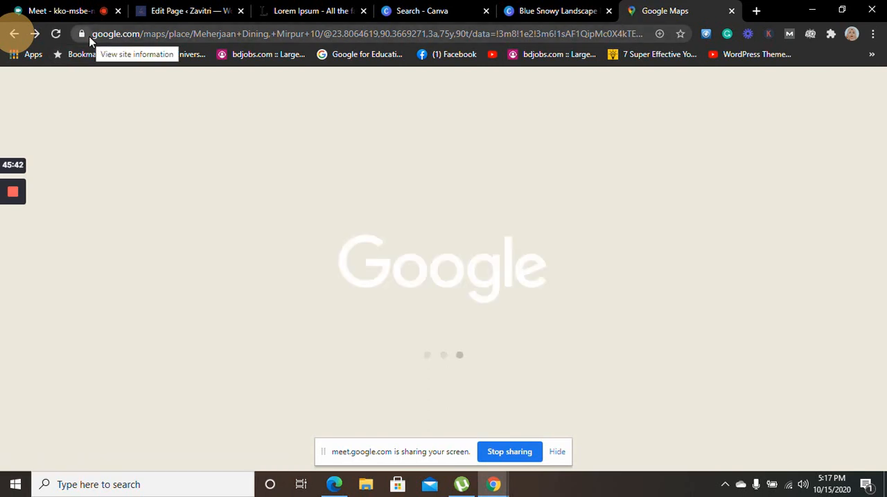
drag(94, 33, 875, 50)
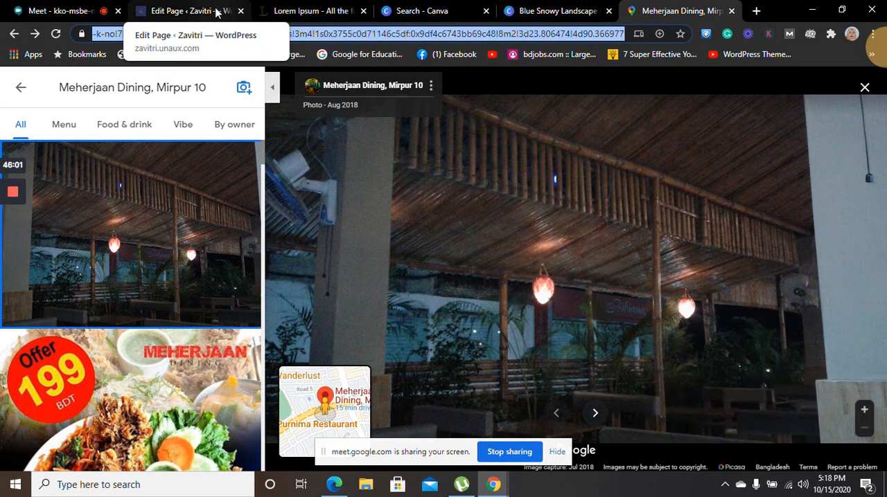
click(430, 12)
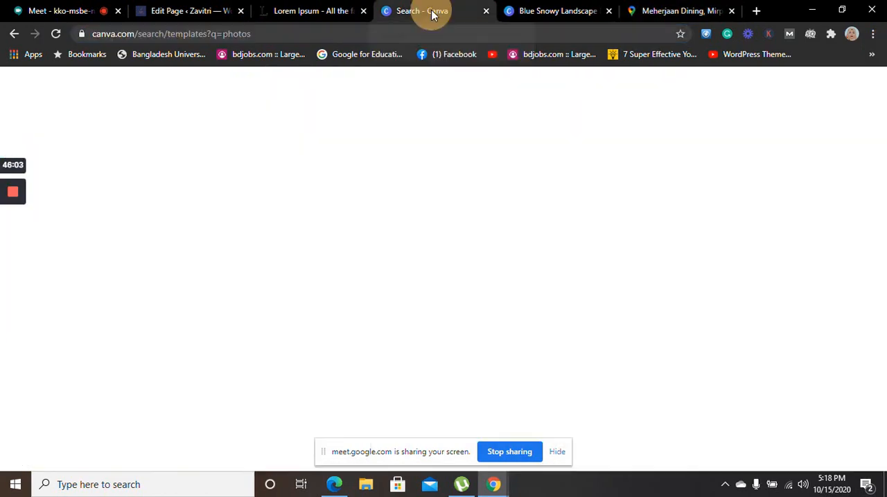
click(184, 12)
click(339, 270)
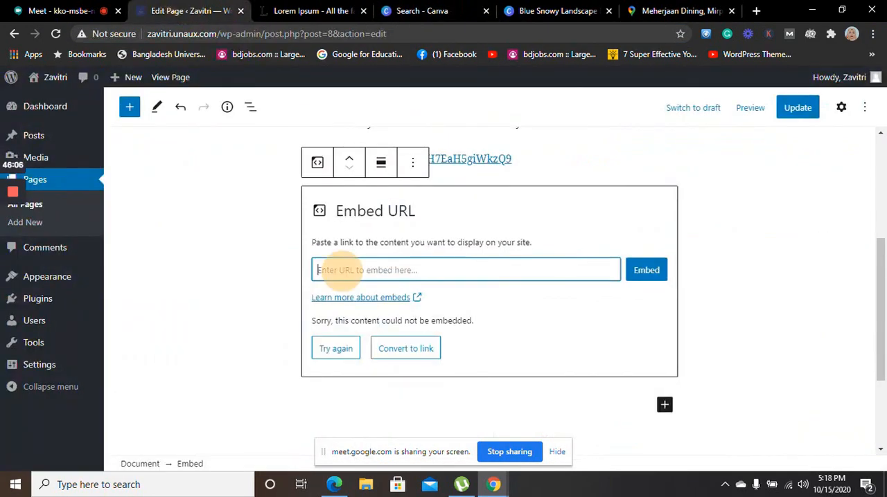
key(ctrl+v)
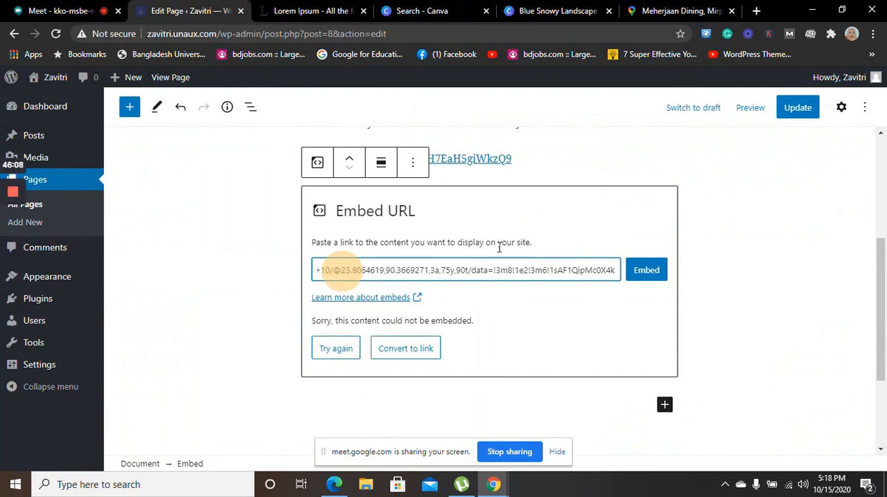
click(647, 272)
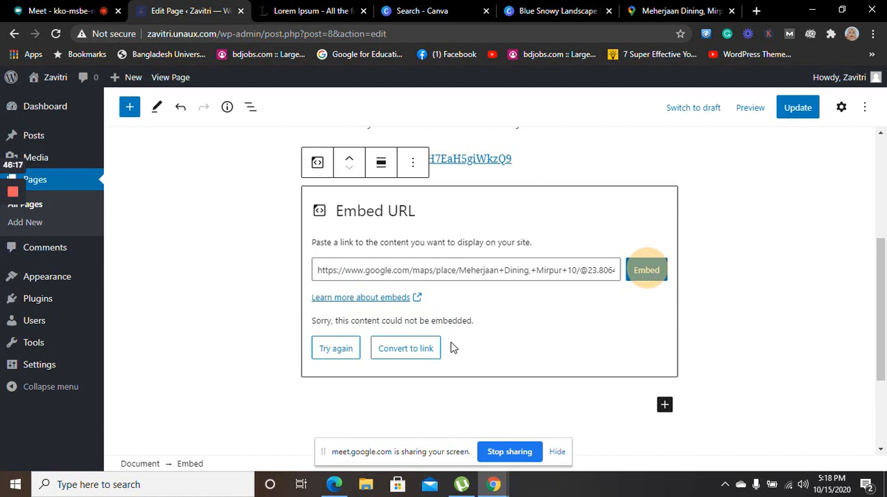
Convert the Embed block holding the long Google Maps address to a link and clear that link text from its paragraph
click(377, 348)
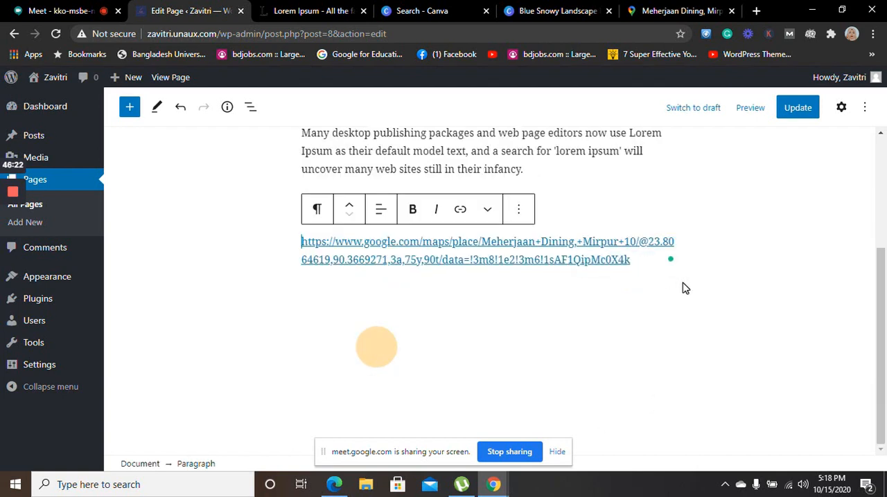
click(648, 260)
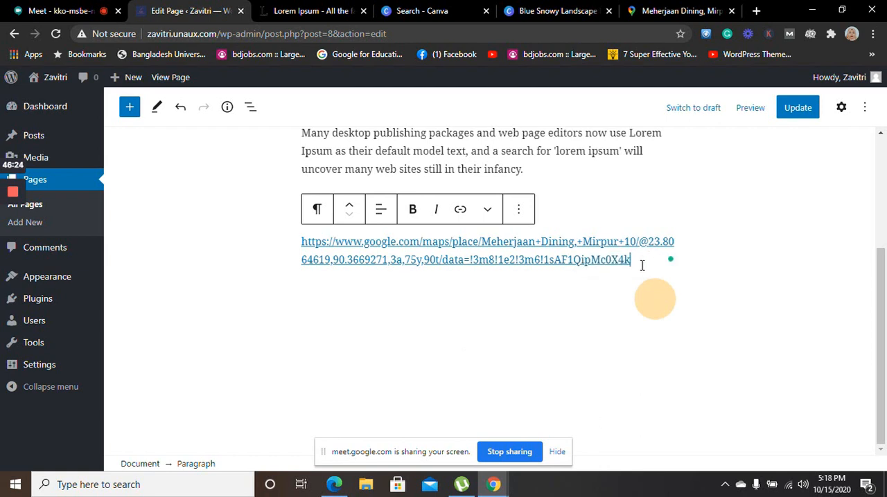
drag(631, 260, 279, 264)
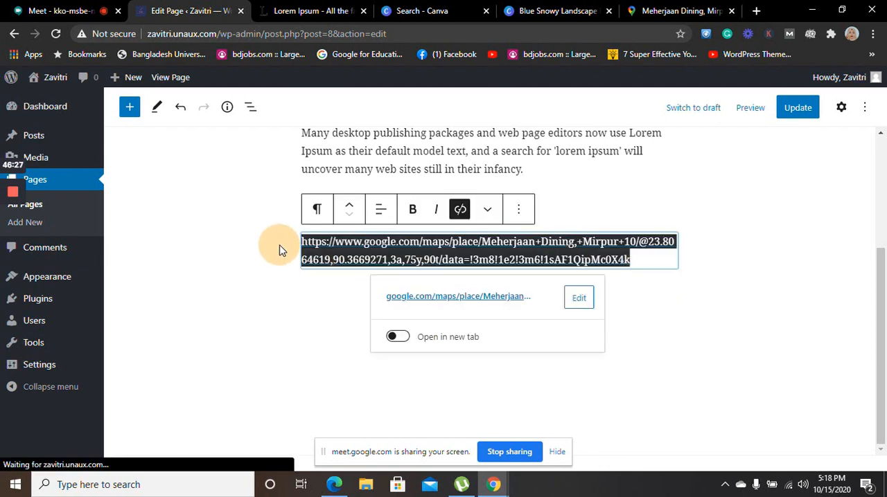
text(https://goo.gl/maps/kRNFH7EaH5giWkzQ9)
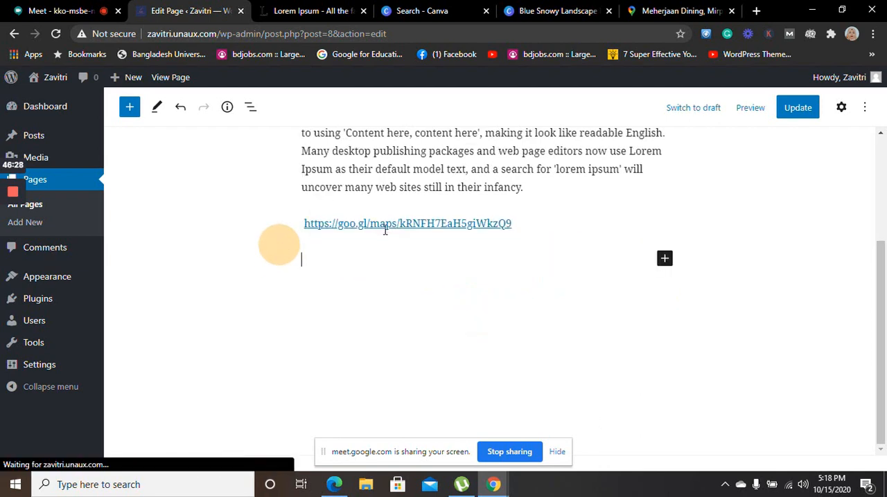
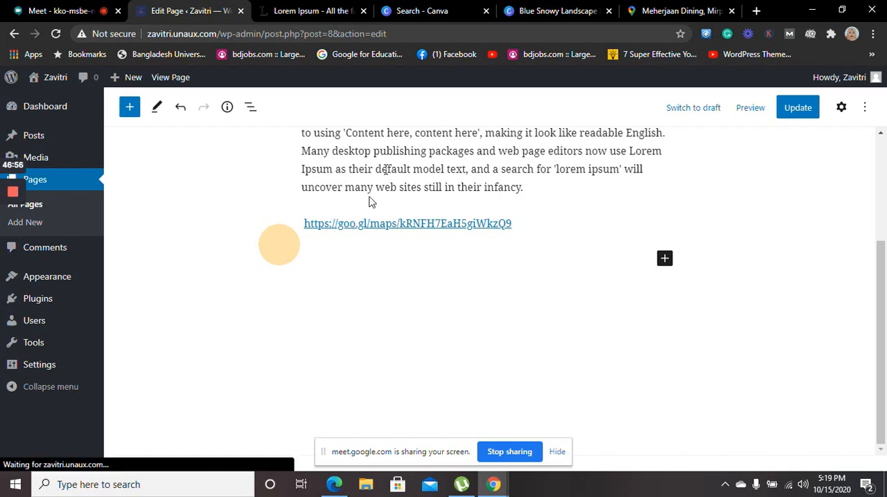
Return from the restaurant photo in Google Maps to the Meherjaan Dining, Mirpur 10 place page and view its details
click(659, 16)
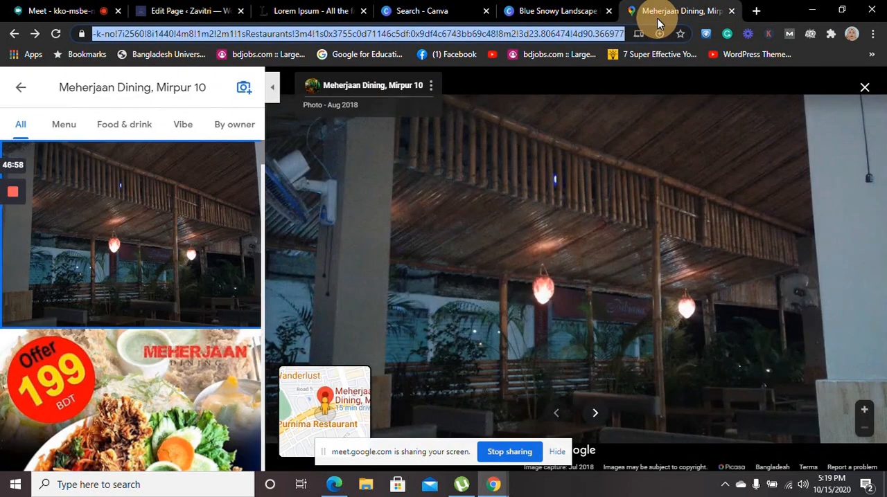
click(24, 87)
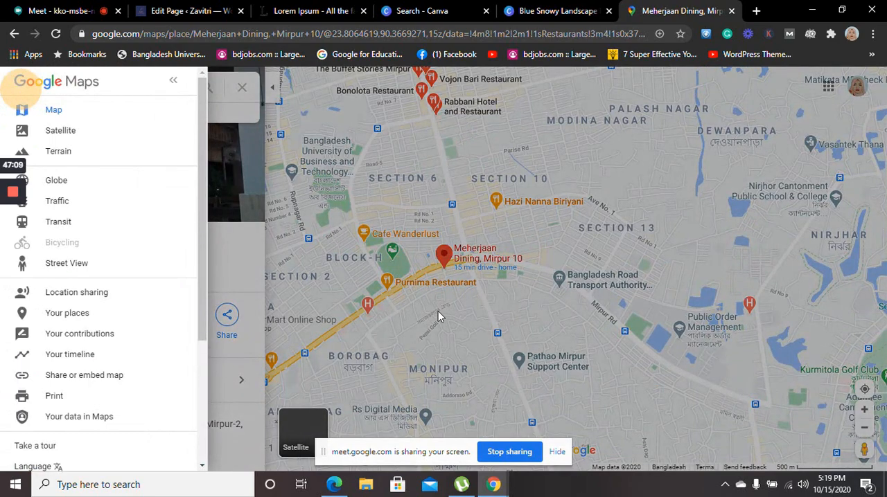
click(444, 257)
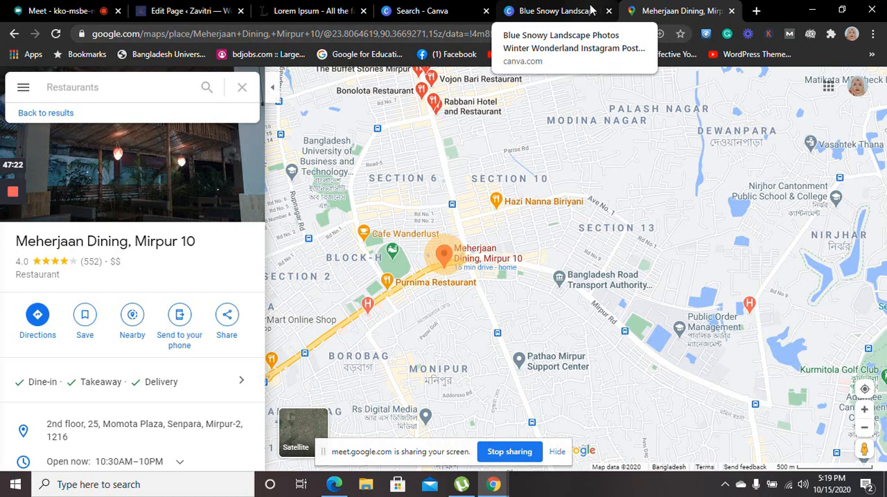
click(263, 222)
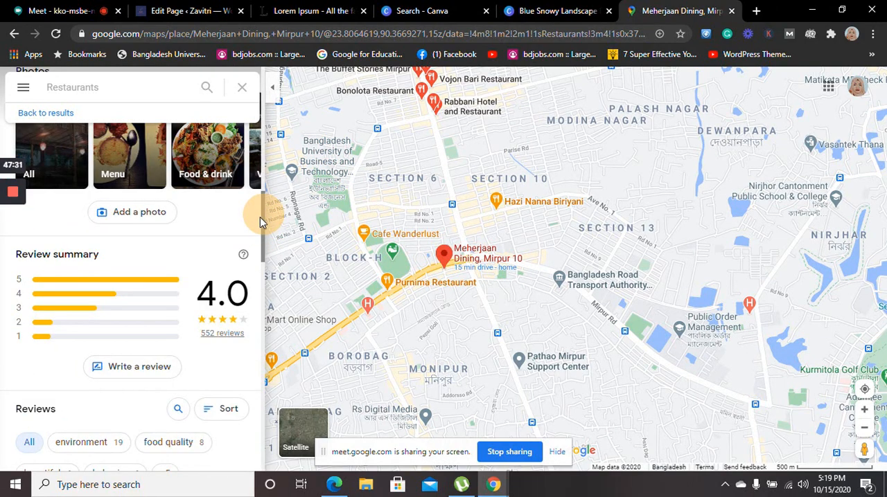
drag(260, 217, 267, 184)
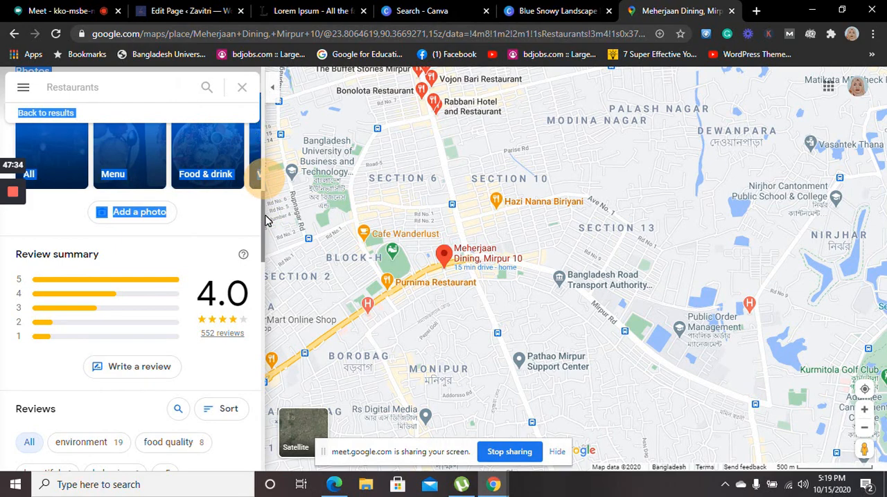
scroll(261, 216, up, 1)
drag(262, 210, 270, 115)
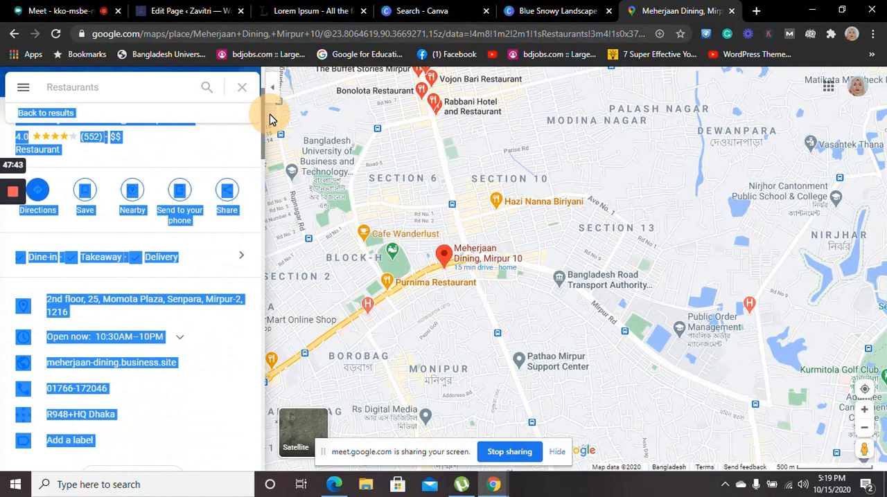
click(208, 233)
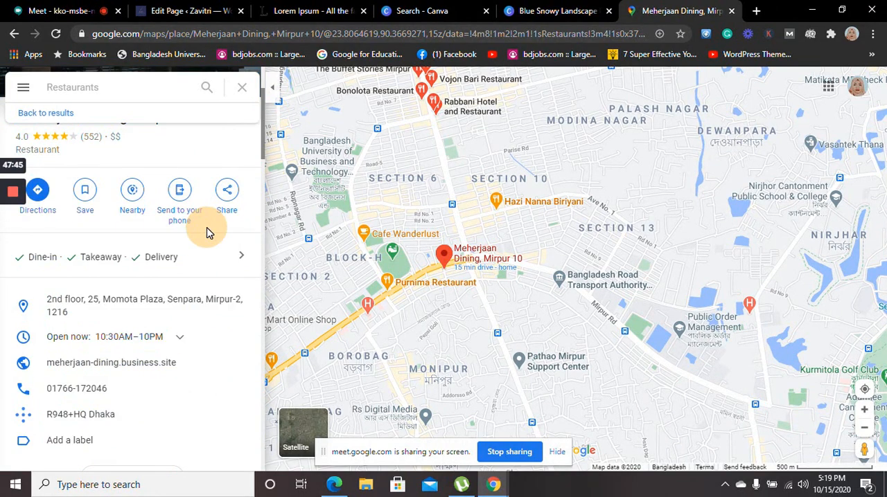
View the restaurant's embed-a-map code in the share options with the size set to Small, and close the dialog
click(226, 199)
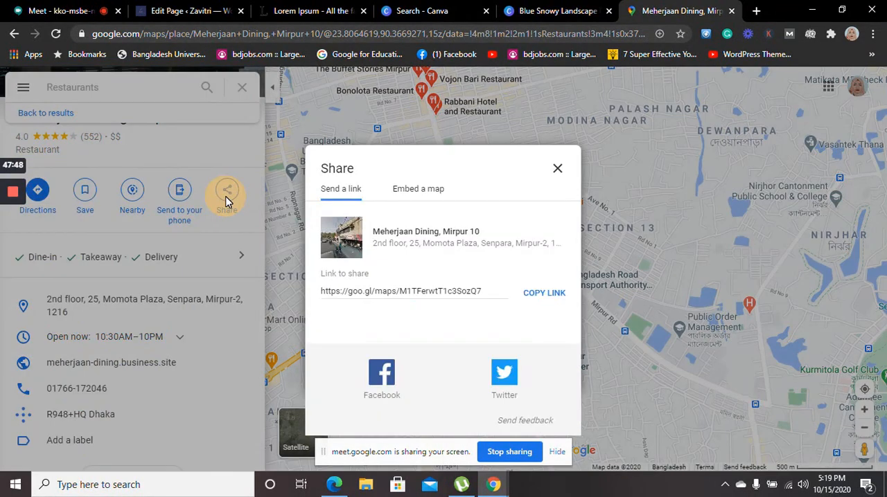
click(419, 192)
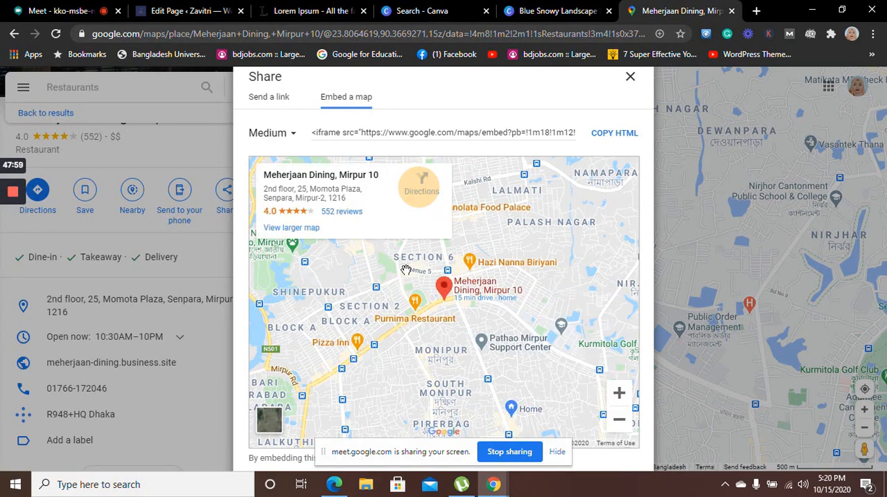
click(291, 132)
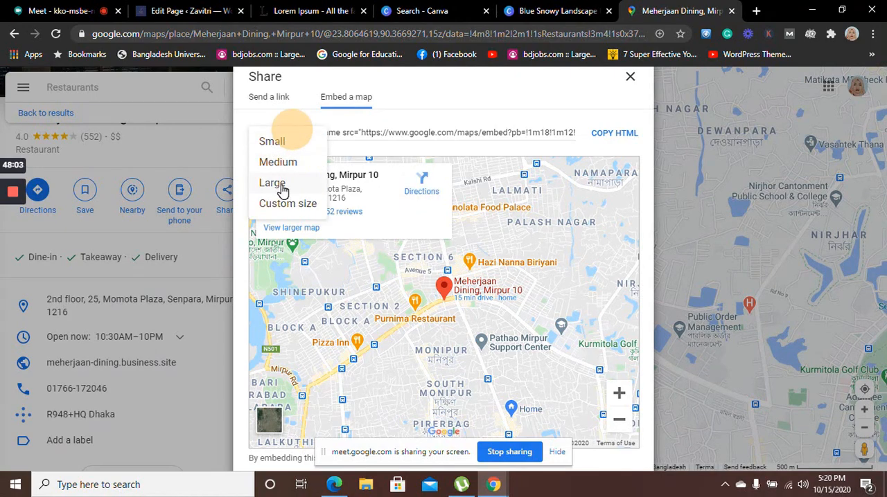
click(286, 143)
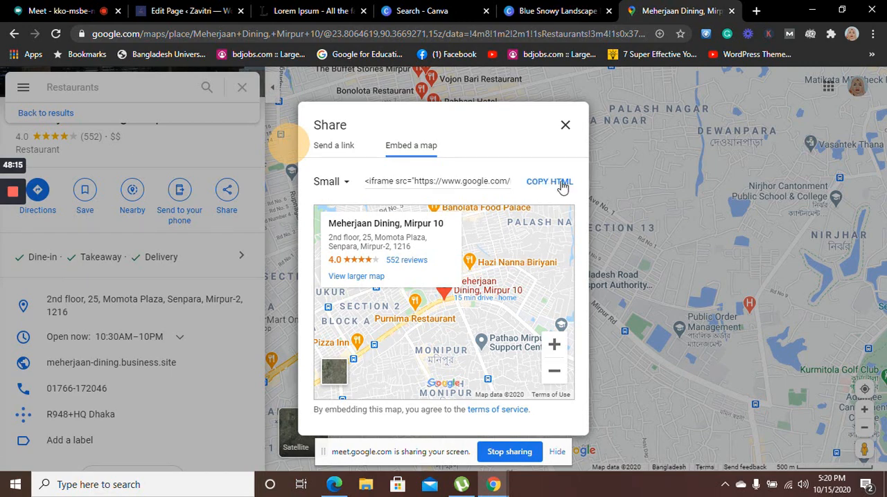
click(566, 127)
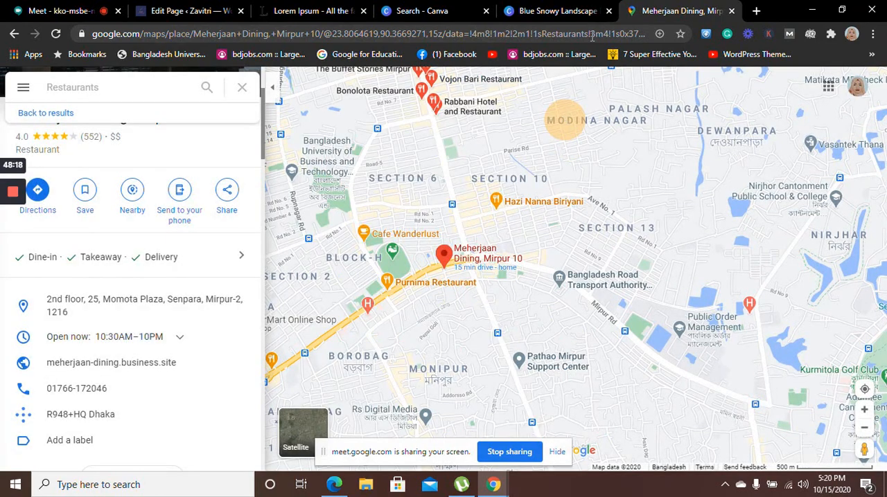
Return to the WordPress page editor and look through the block choices for the empty paragraph below the Google Maps link
click(566, 8)
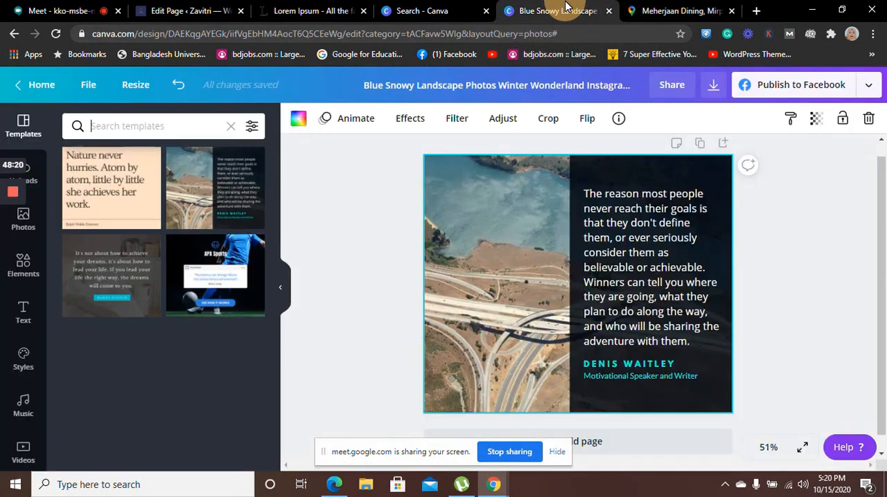
click(402, 11)
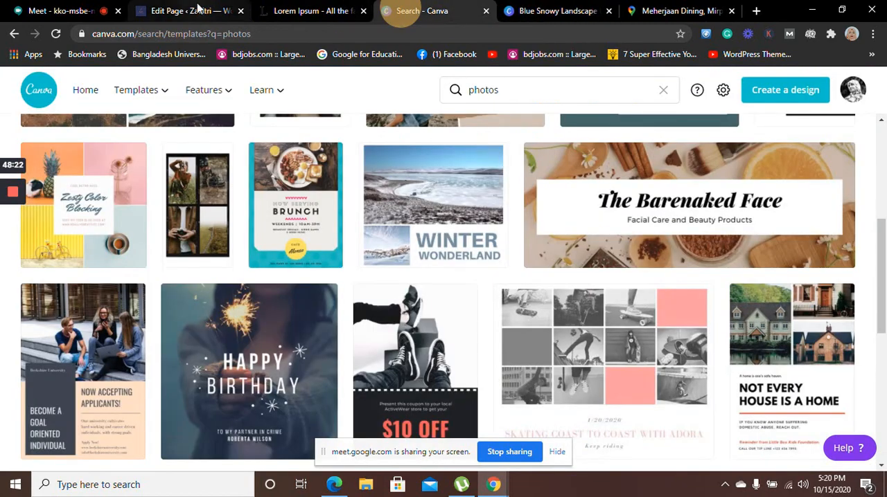
click(193, 11)
click(376, 277)
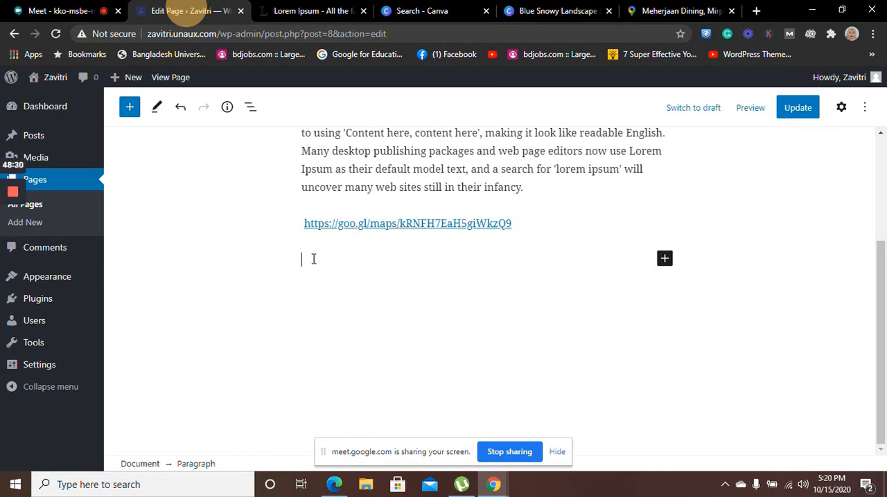
click(664, 262)
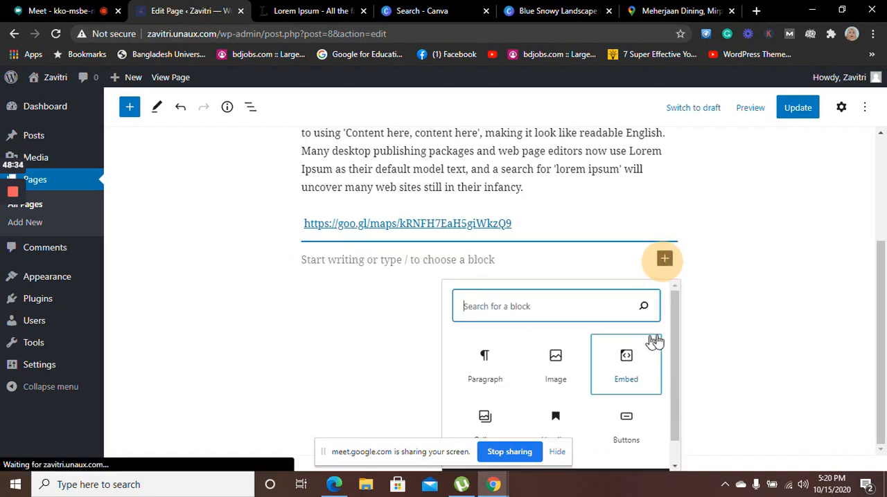
drag(677, 339, 684, 385)
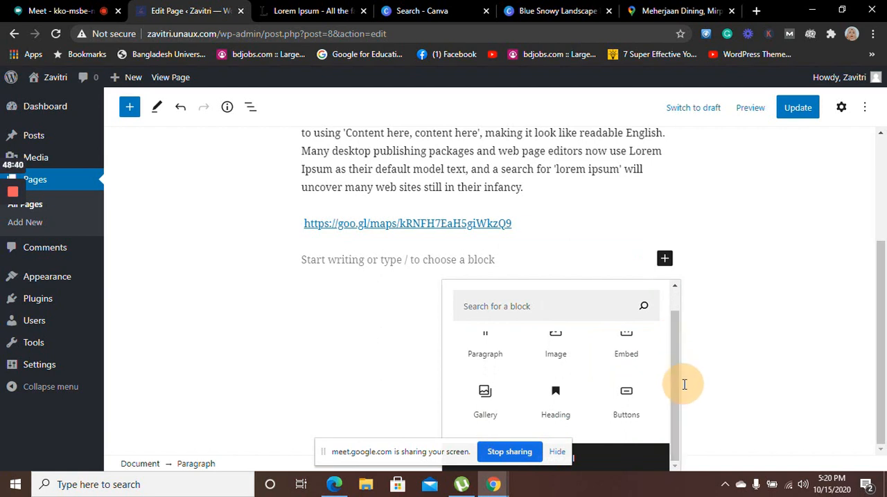
click(429, 256)
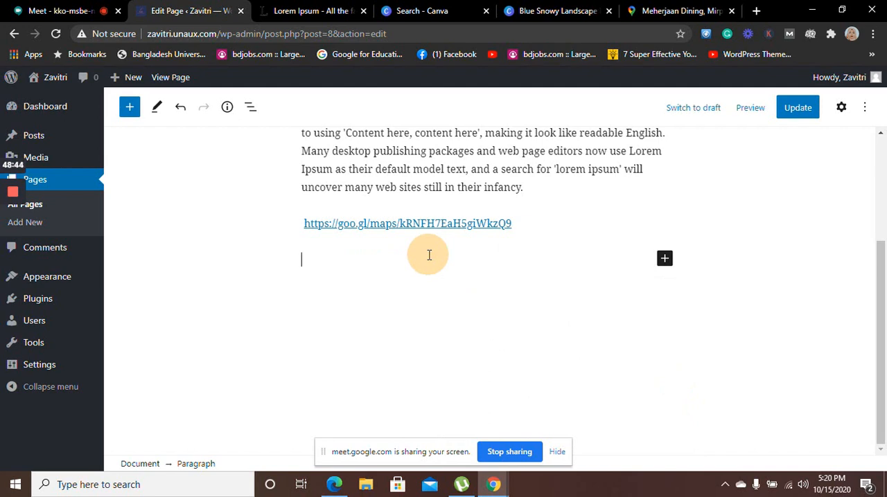
text(Mor)
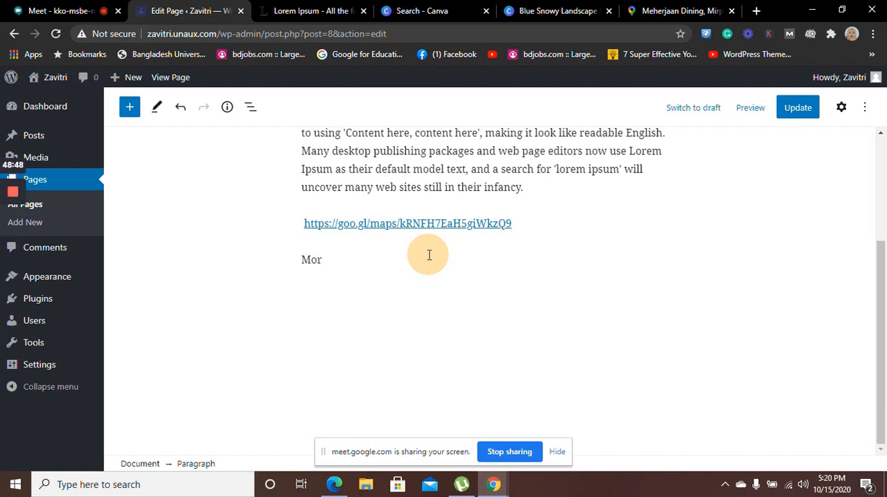
key(BackSpace)
key(BackSpace)
key(BackSpace)
key(BackSpace)
key(BackSpace)
key(BackSpace)
key(BackSpace)
key(BackSpace)
key(BackSpace)
key(BackSpace)
key(BackSpace)
key(BackSpace)
key(BackSpace)
key(BackSpace)
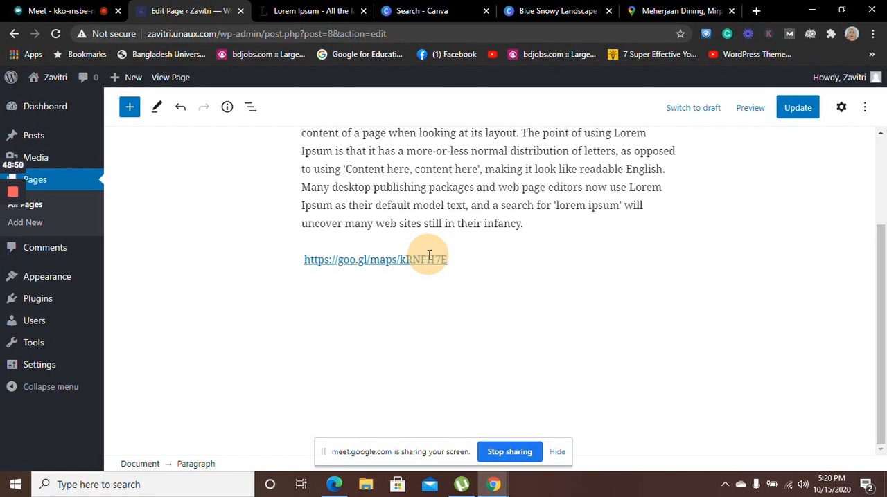
key(ctrl+z)
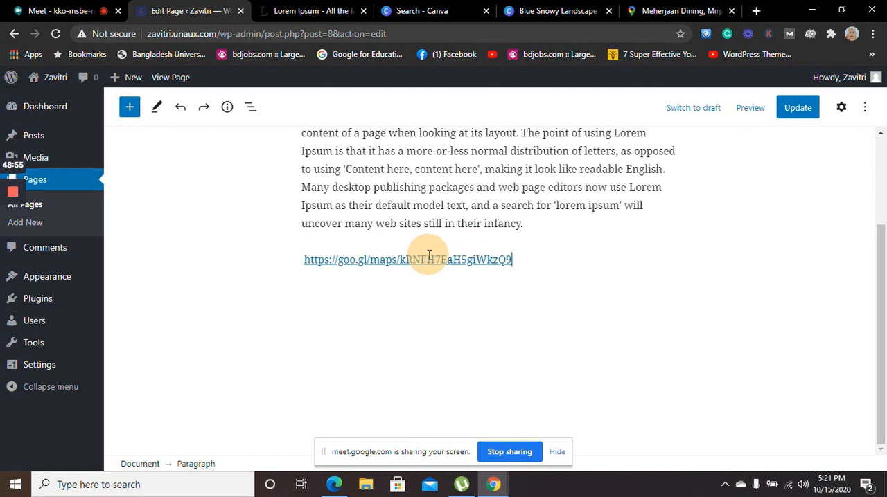
key(Return)
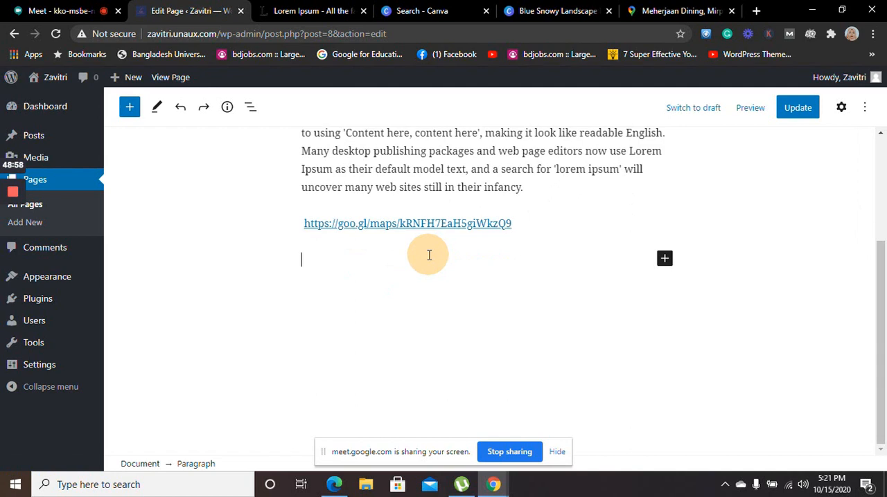
Begin the paragraph below the Google Maps link with "For more details, please"
text(For )
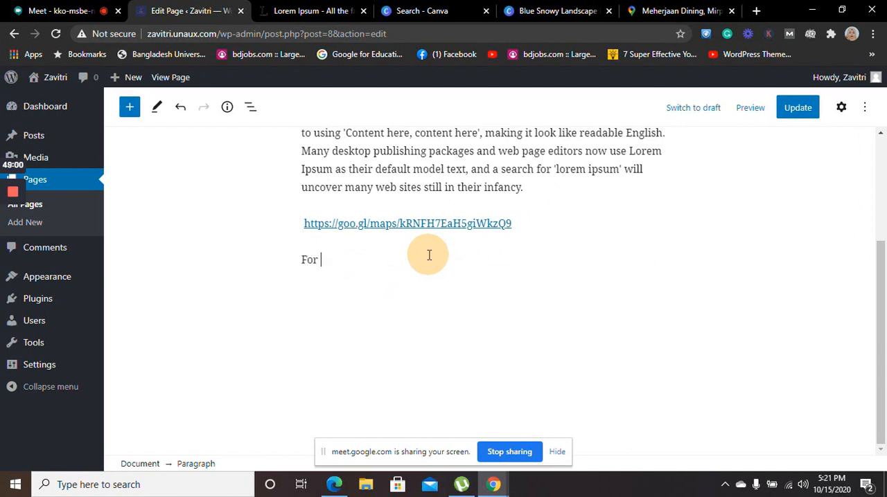
text(more detals)
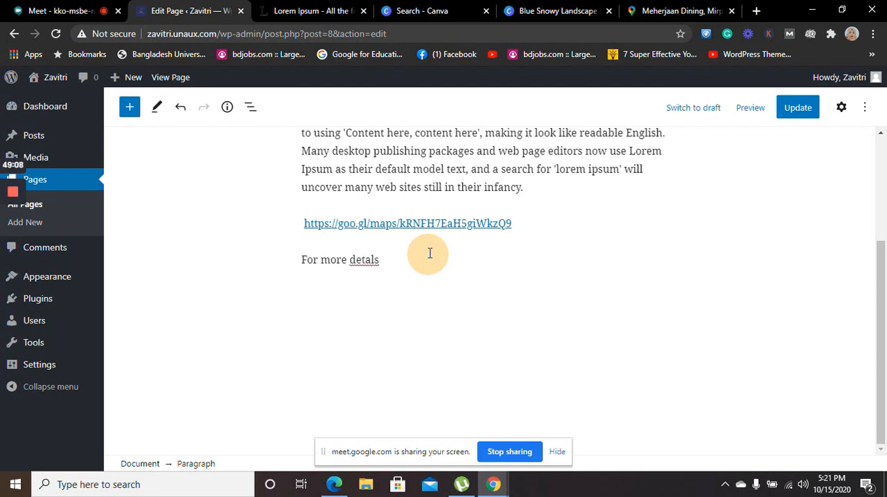
key(BackSpace)
key(BackSpace)
text(ils)
text( p)
key(BackSpace)
key(BackSpace)
text(, please )
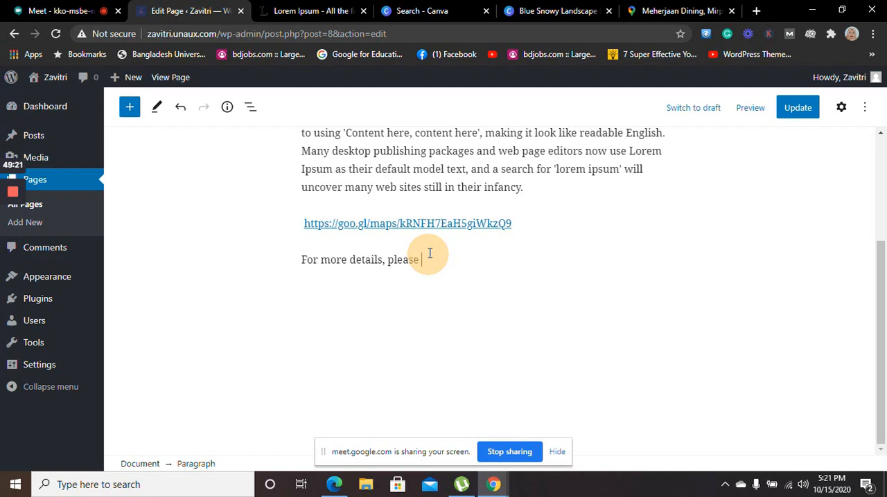
text(vist)
Reword the paragraph to read "For more details, checkout our social accounts:" and start a new paragraph below it
key(BackSpace)
key(BackSpace)
key(BackSpace)
key(BackSpace)
key(BackSpace)
key(BackSpace)
key(BackSpace)
key(BackSpace)
key(BackSpace)
key(BackSpace)
key(BackSpace)
text(ils, checkout o)
text(ur)
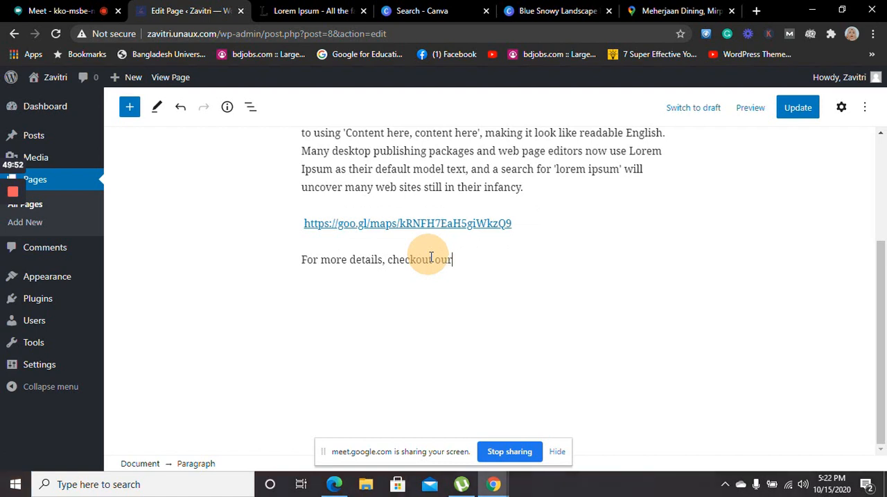
text( social)
text(accounts:)
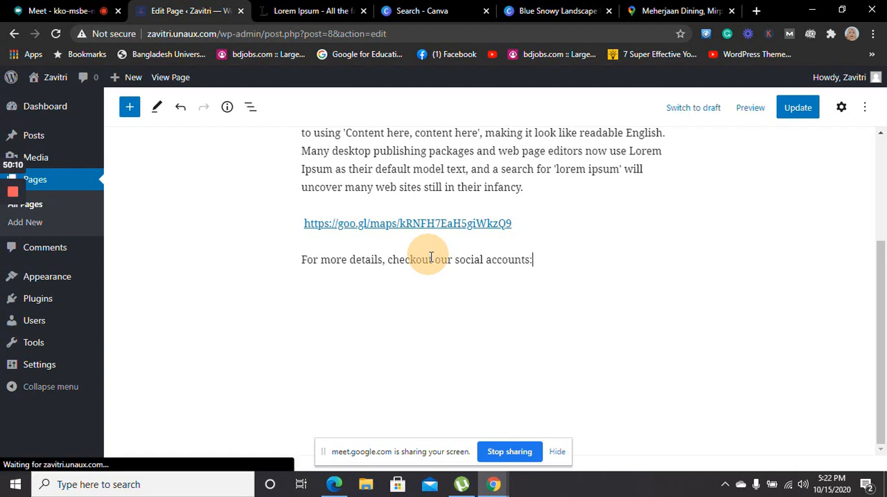
key(Return)
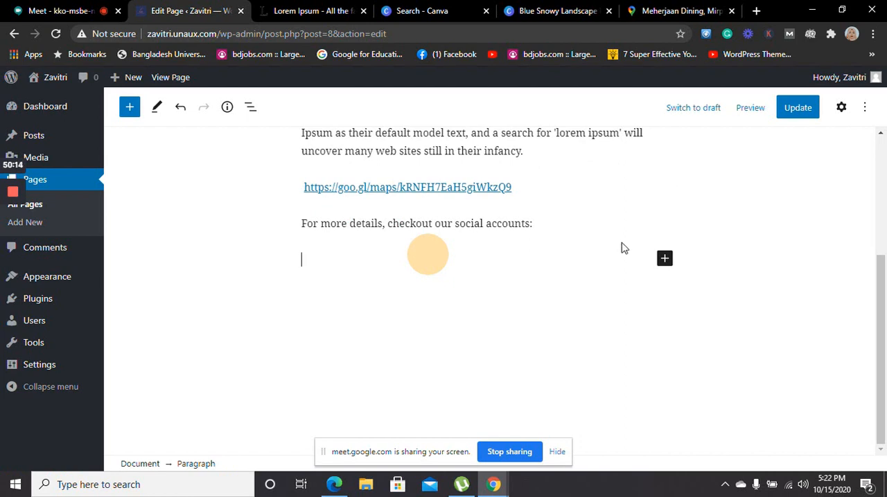
Remove the empty paragraph below the social accounts line
click(539, 223)
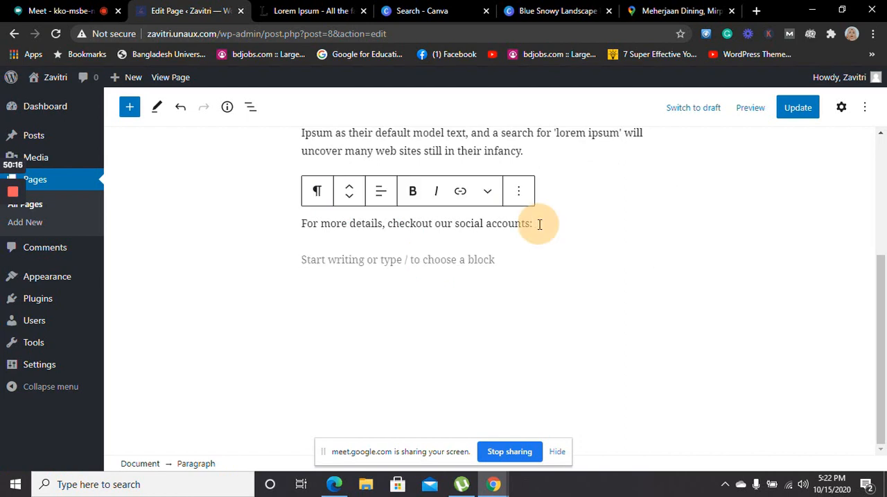
click(479, 260)
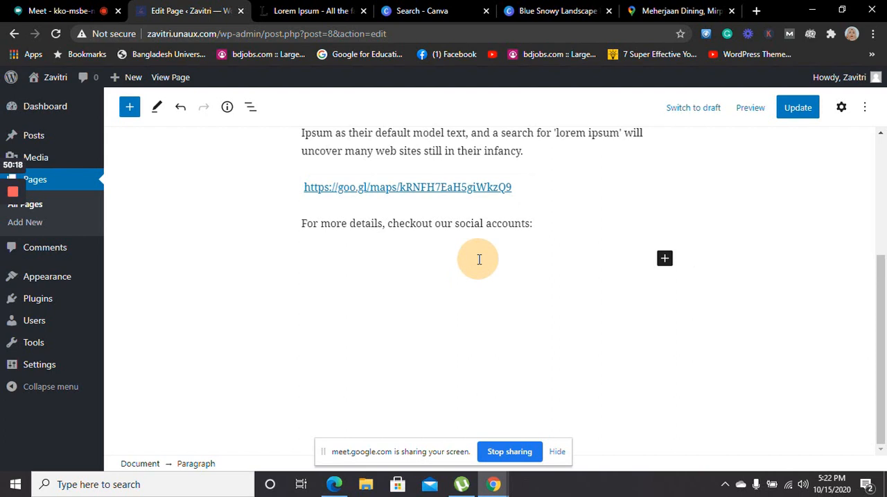
key(BackSpace)
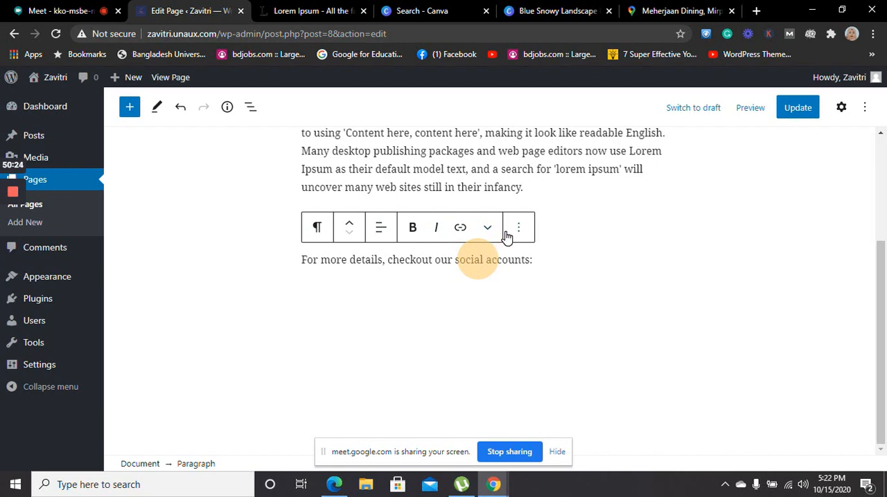
Open the link entry at the end of the social accounts line and switch to Microsoft Edge
click(460, 229)
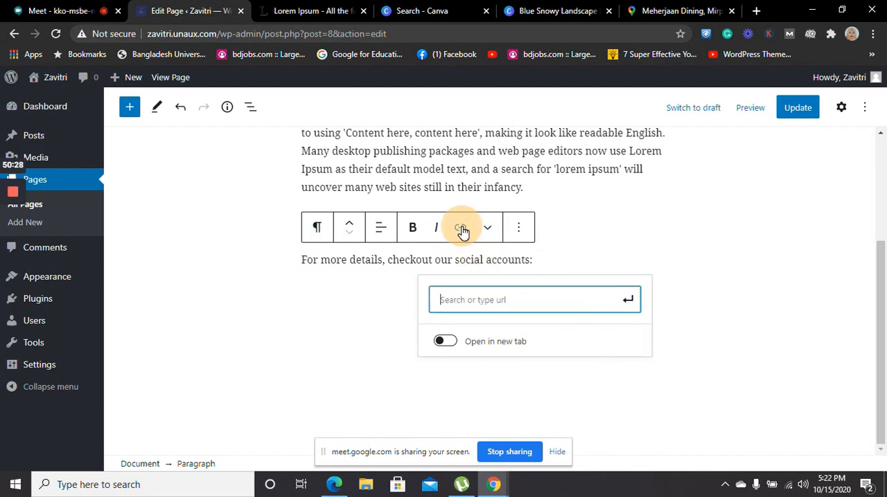
click(532, 301)
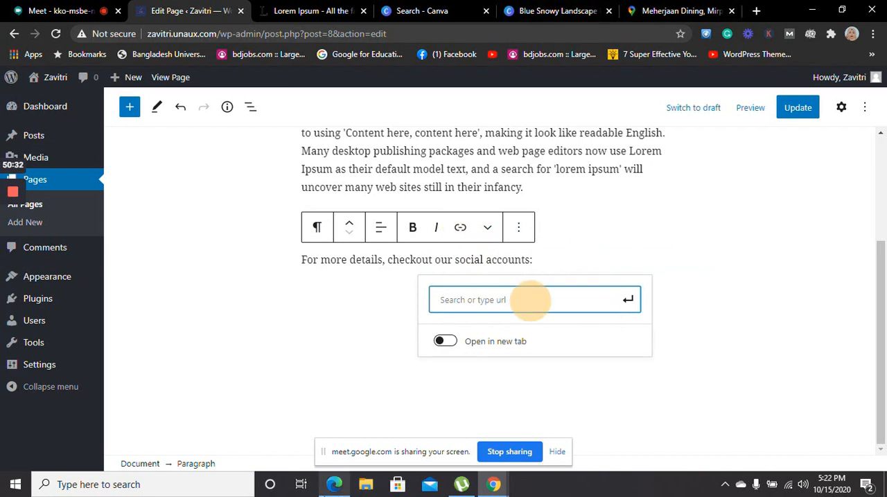
click(334, 485)
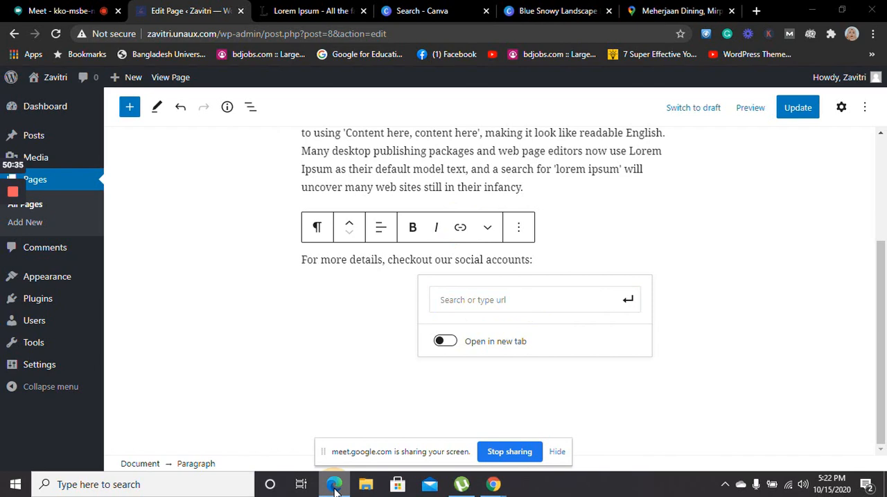
click(335, 489)
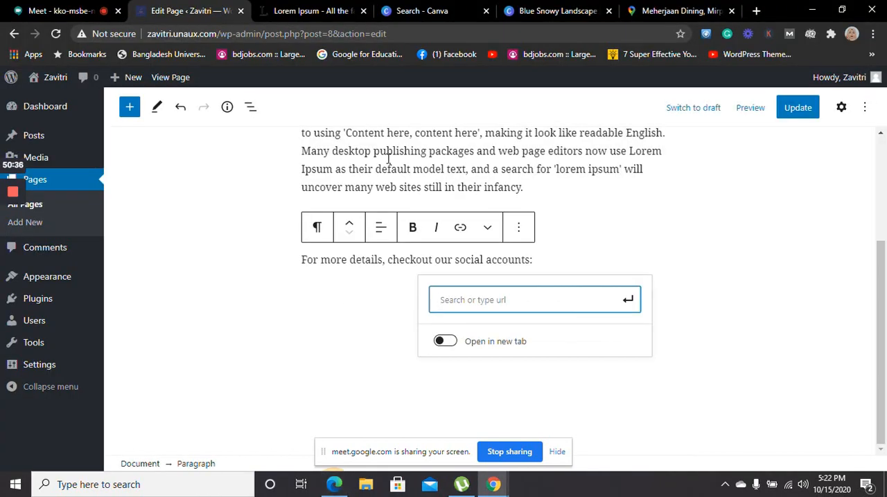
click(336, 487)
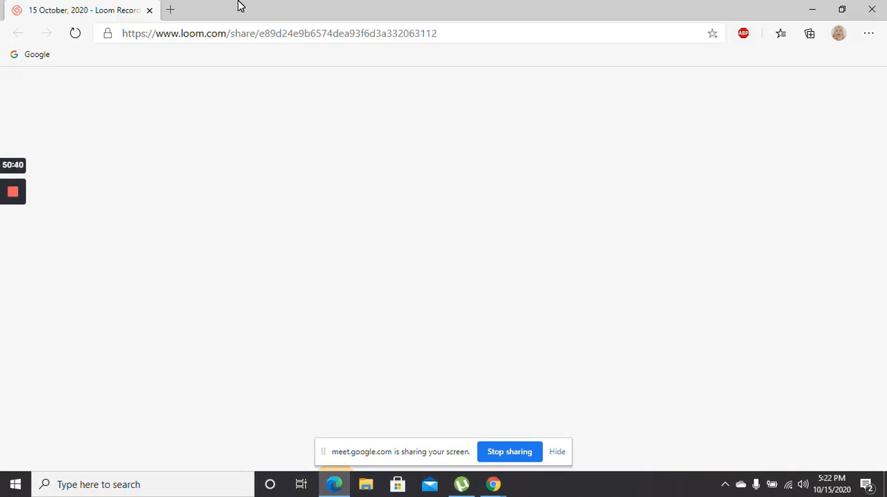
Open facebook.com in a new tab, go to the Raqueba's Kitchen page and copy its web address
click(171, 12)
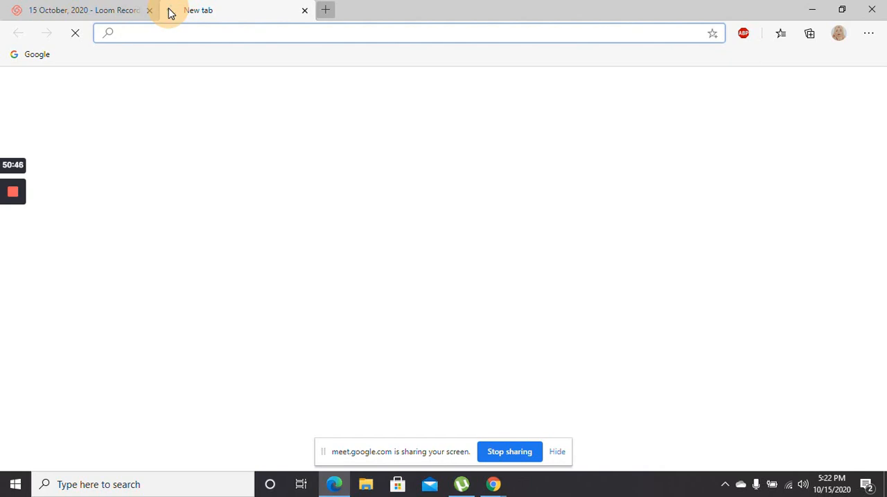
text(facebook.com)
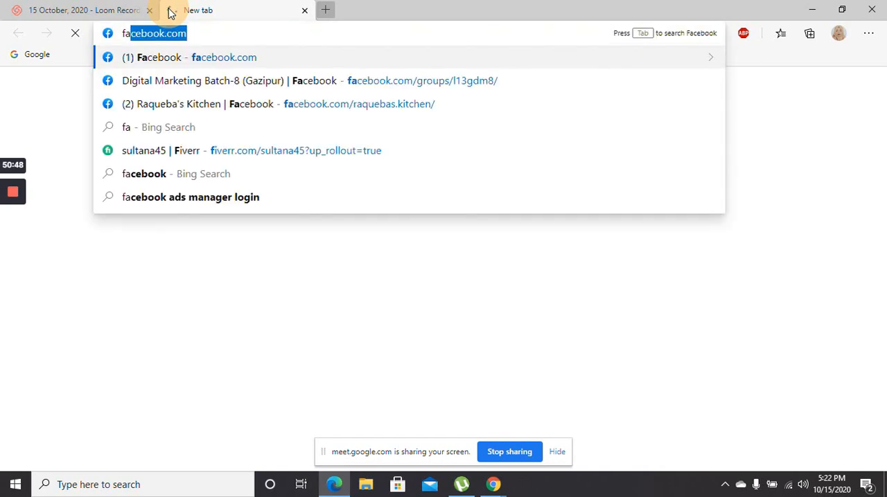
key(Return)
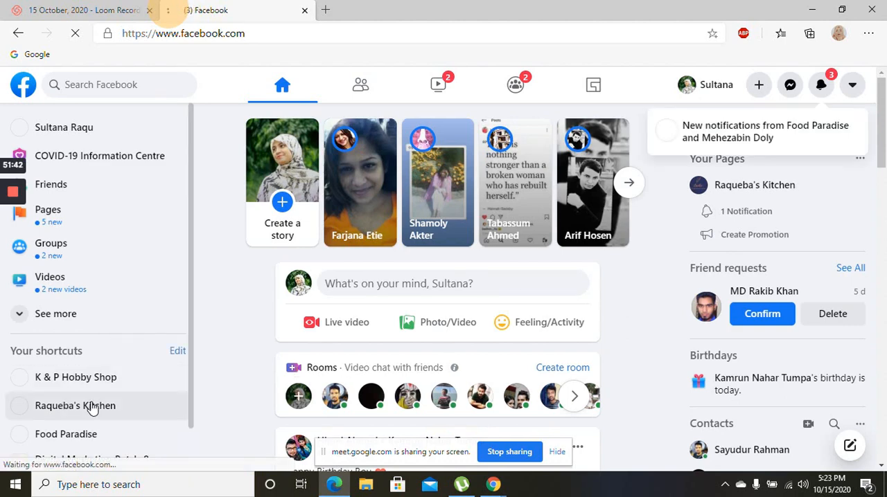
click(92, 407)
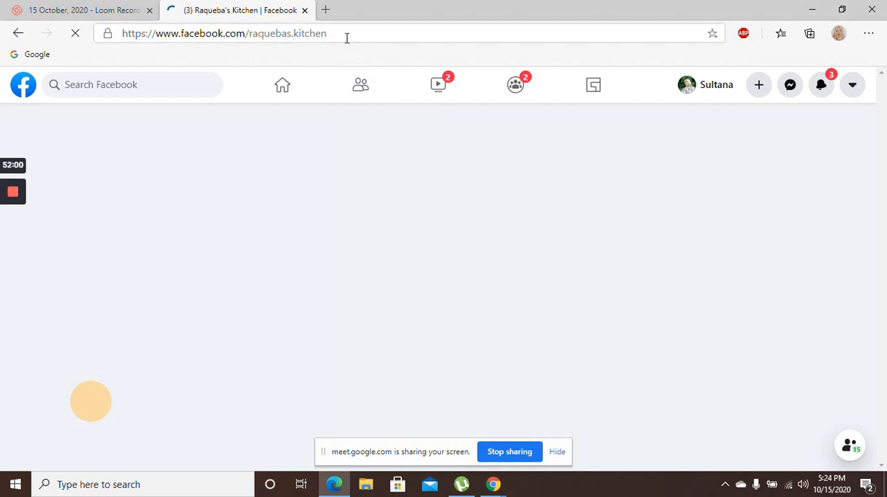
drag(347, 35, 78, 47)
key(ctrl+c)
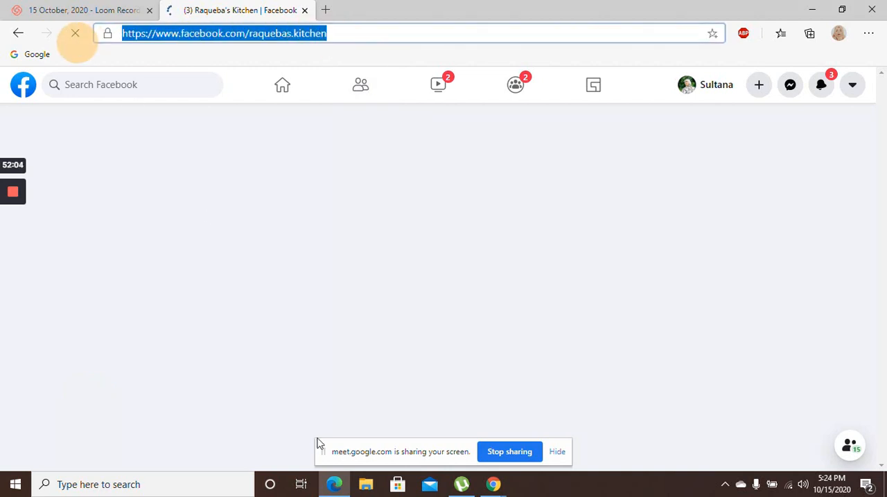
mouse_move(492, 485)
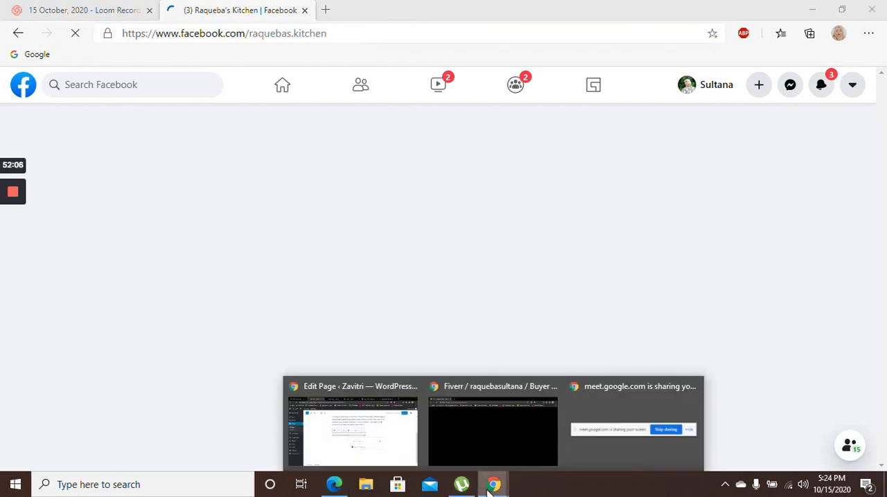
mouse_move(483, 413)
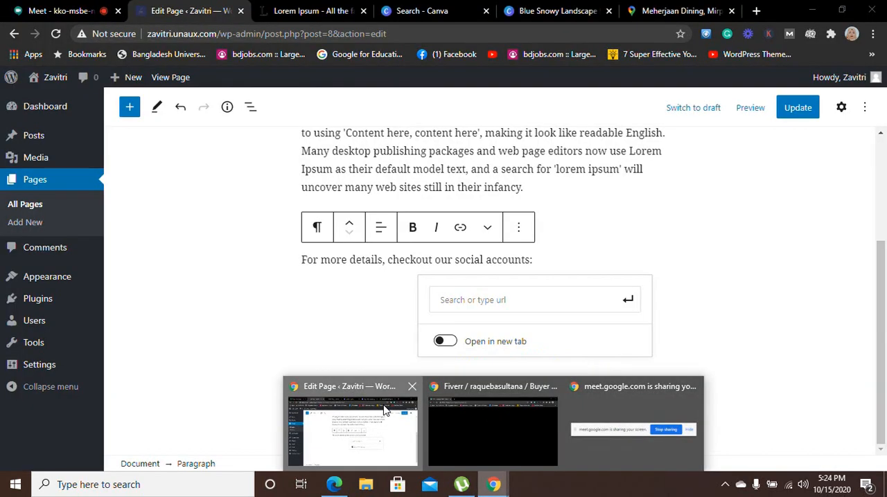
click(382, 405)
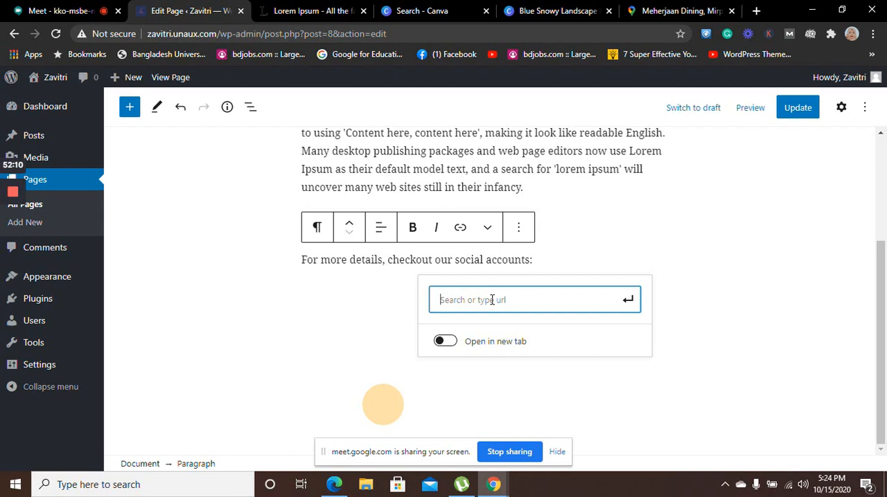
key(ctrl+v)
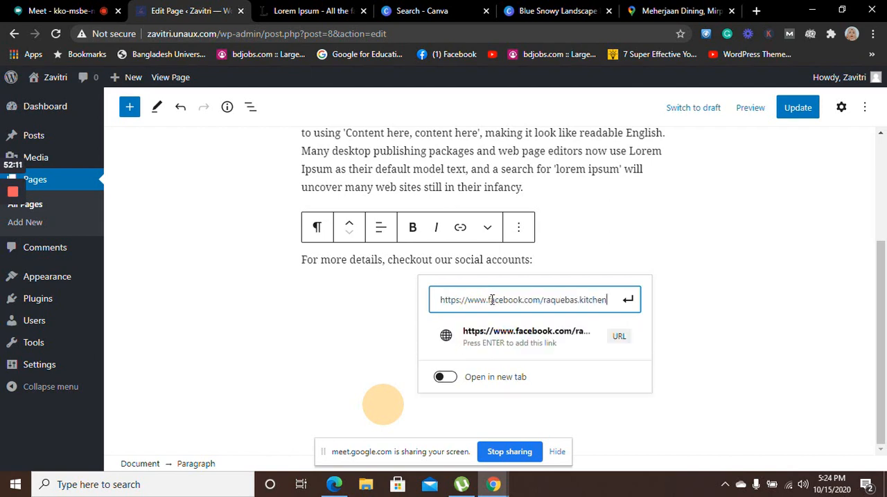
click(627, 303)
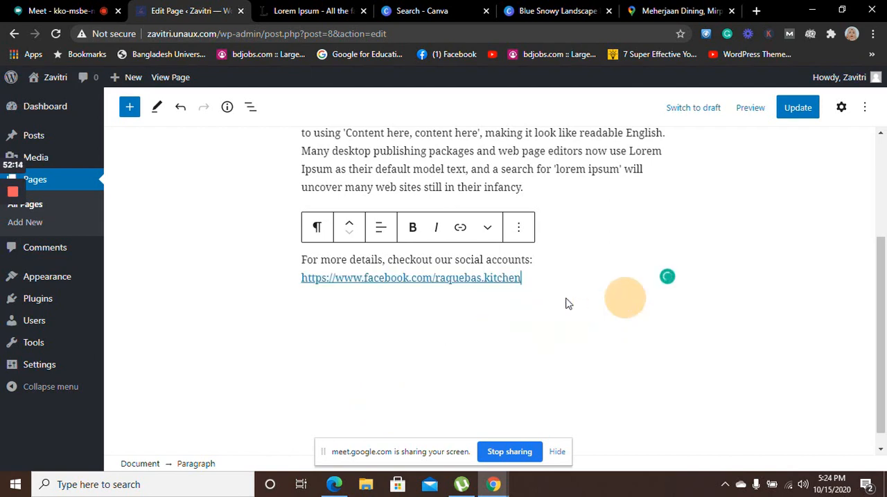
Add the label "Facebook page" directly in front of the inserted Facebook link
click(301, 278)
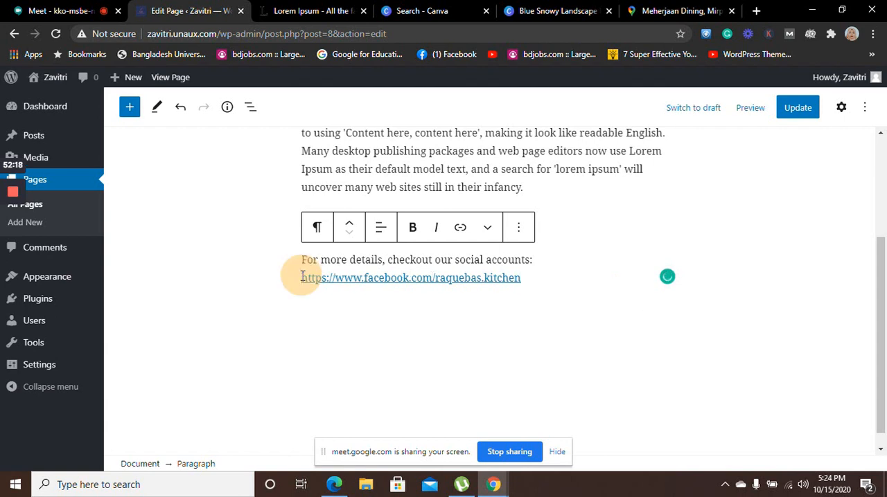
text(Fac)
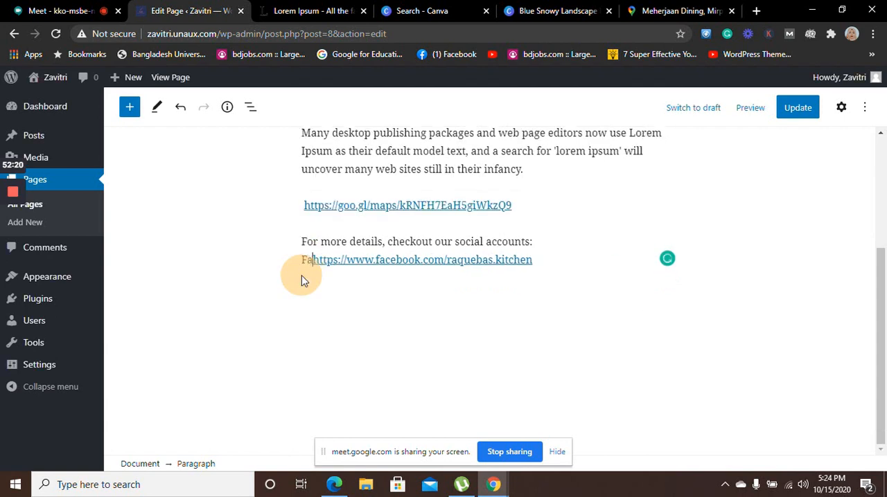
text(ebo)
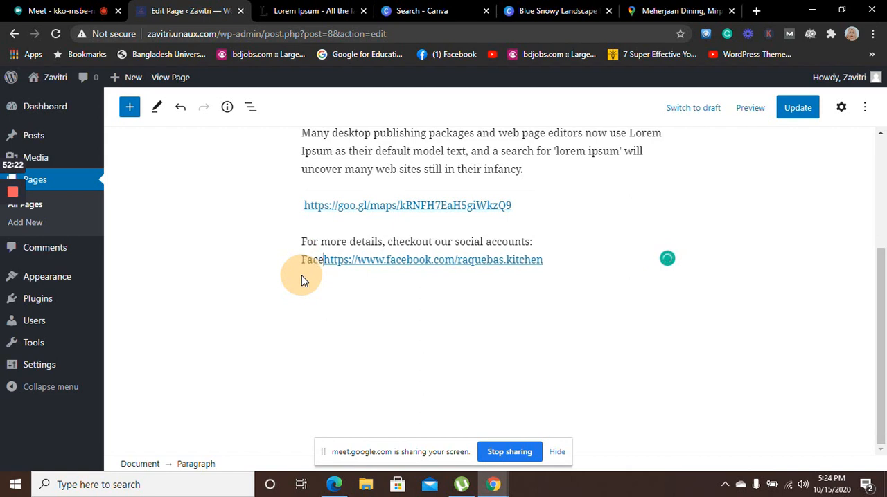
text(ok)
key(shift+Return)
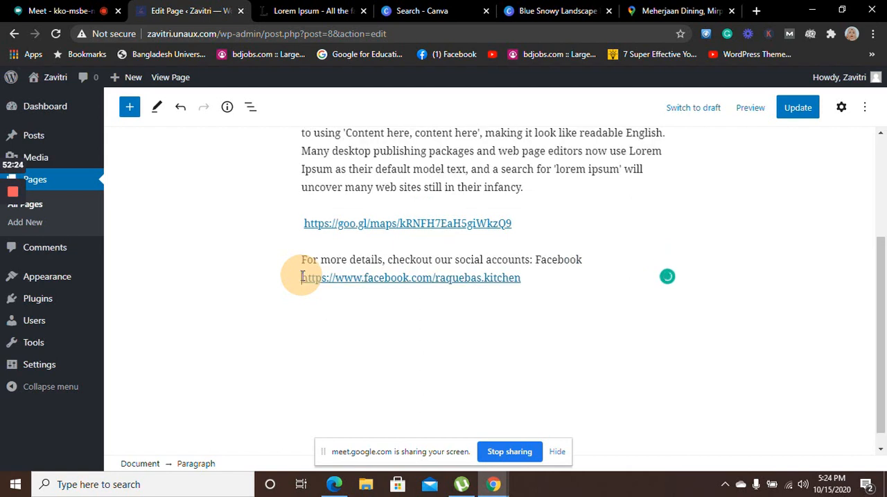
text(page)
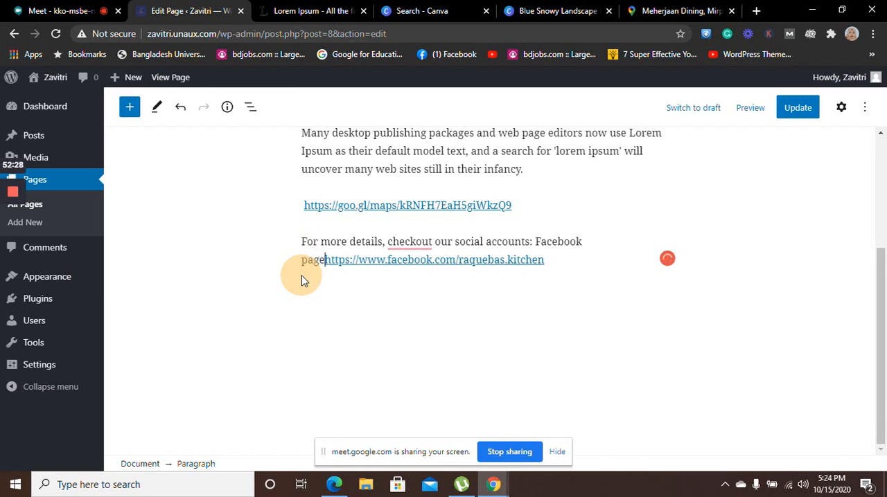
End the social accounts line with a period and put the Facebook link in its own paragraph labelled "Facebook page:"
click(535, 242)
key(BackSpace)
key(BackSpace)
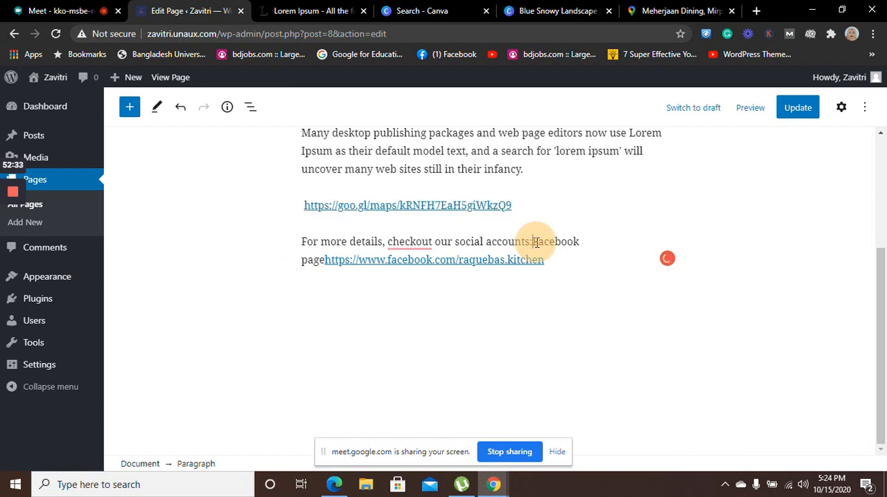
text(.)
key(Return)
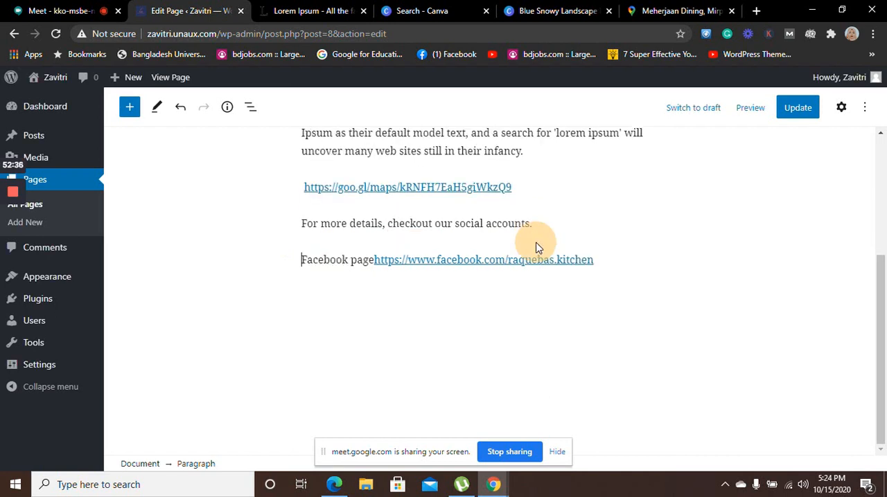
click(374, 260)
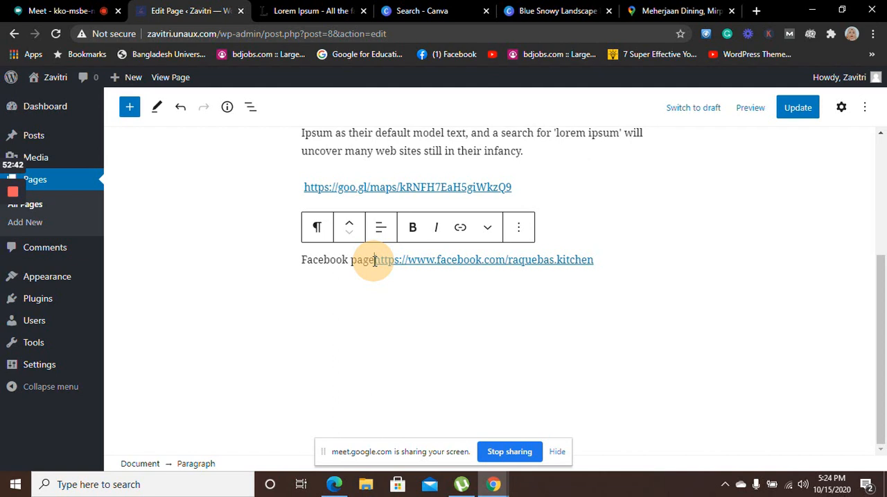
text(:)
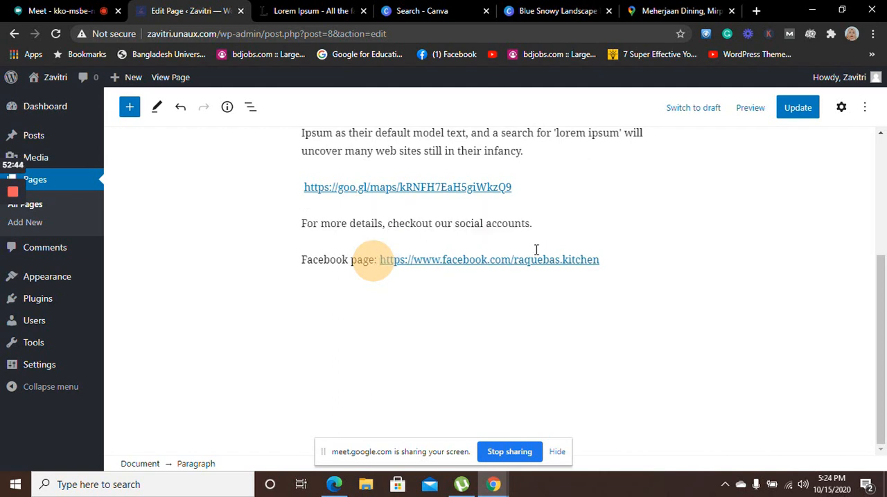
Add a new paragraph reading "Instagram:" below the Facebook page link
click(607, 257)
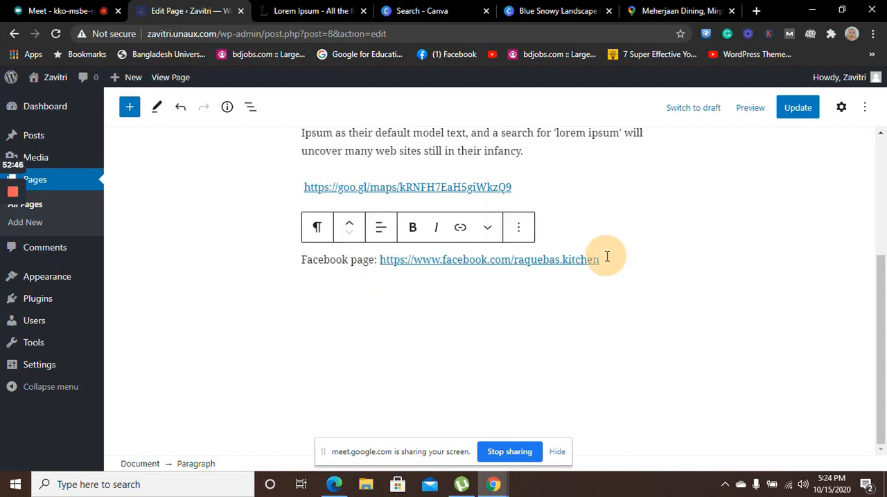
key(Return)
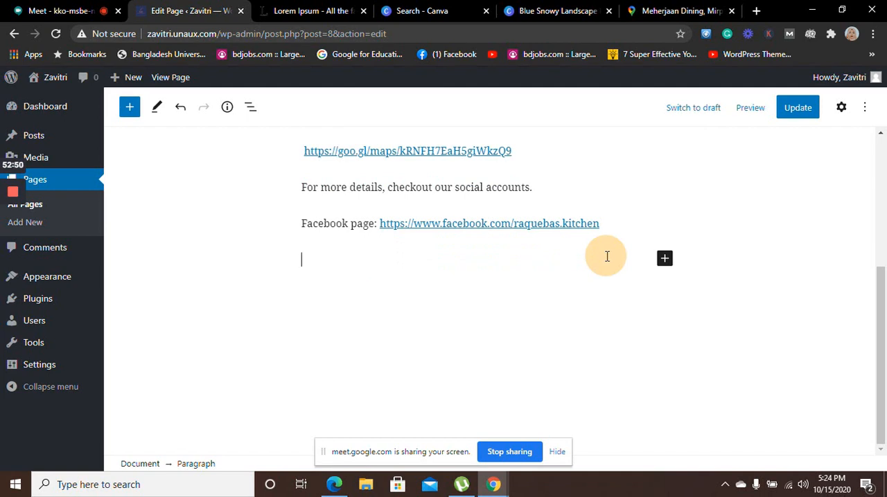
key(BackSpace)
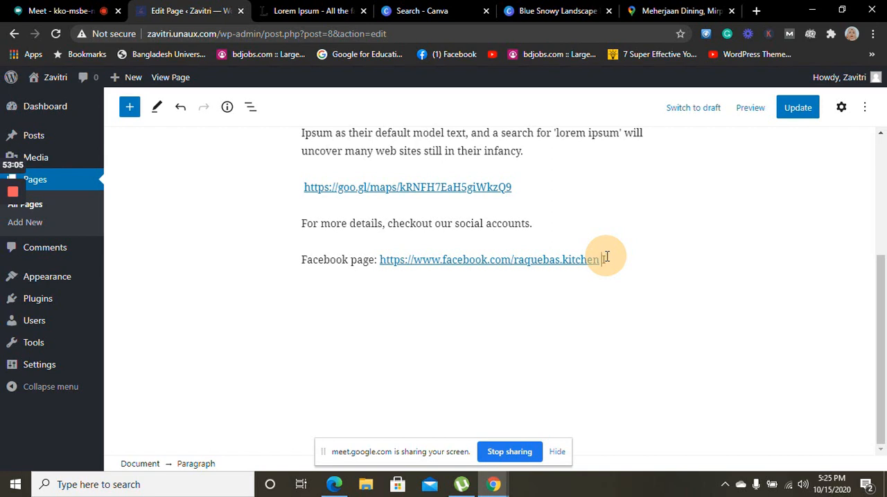
key(Return)
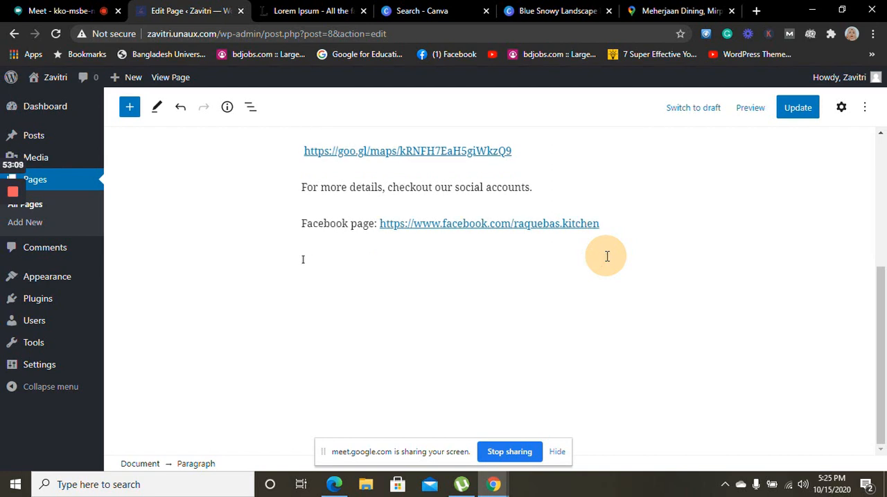
text(Instagram:)
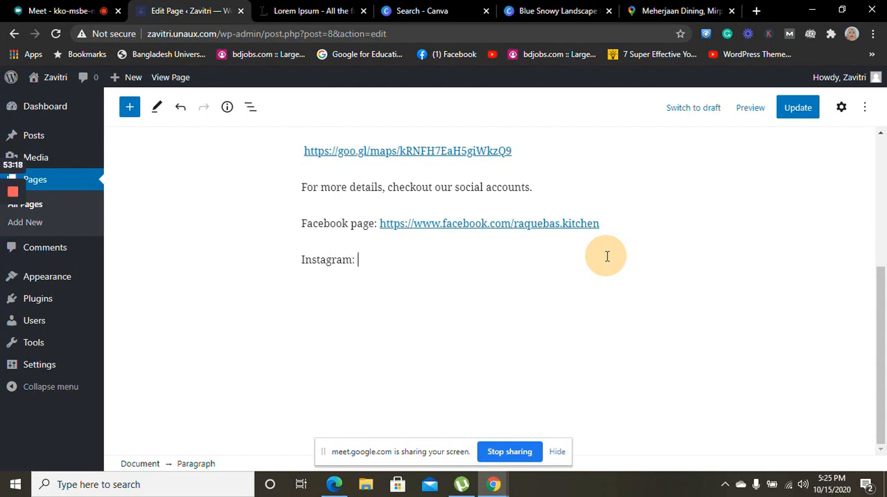
key(Return)
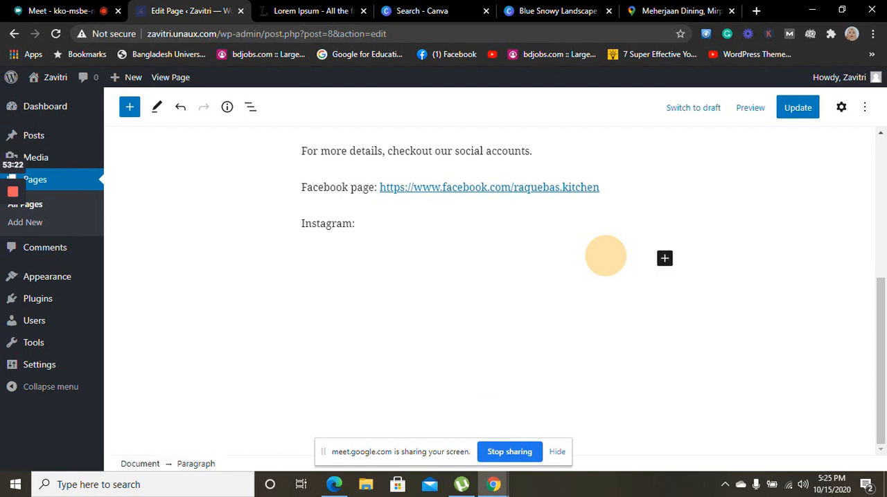
key(BackSpace)
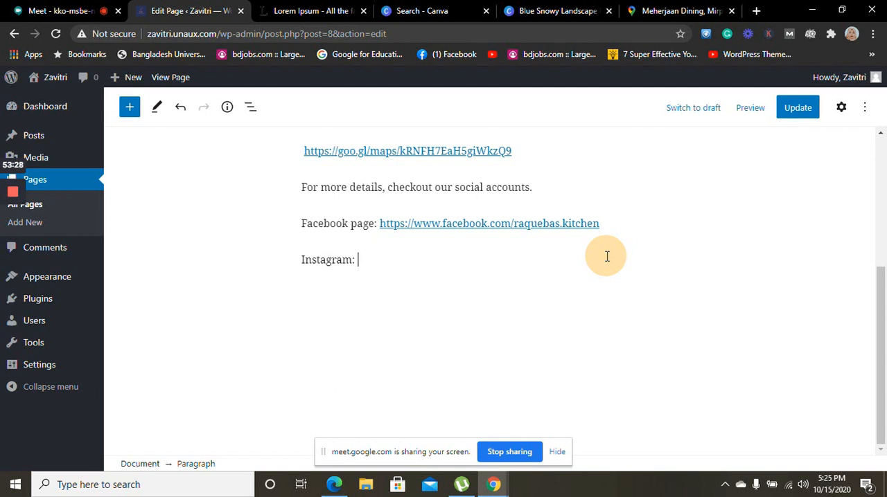
Paste the copied Facebook page address after "Instagram:" and insert the same address there as a link
text(https://www.facebook.com/raquebas.kitchen)
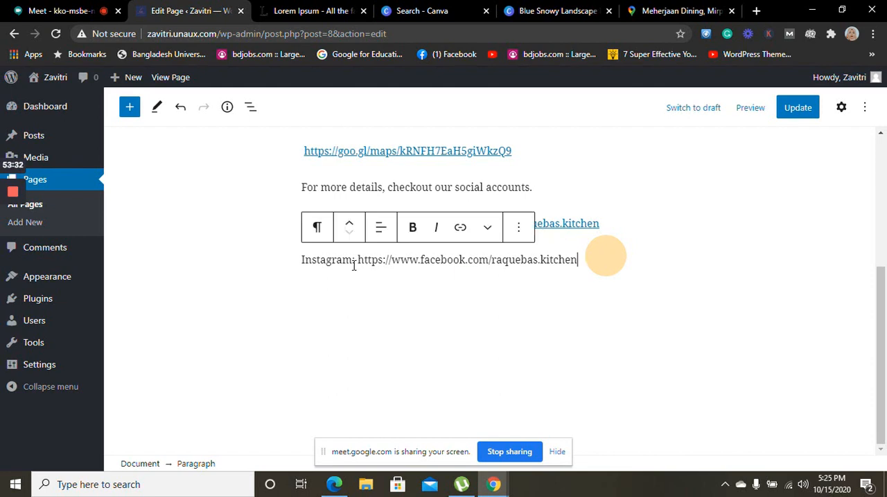
click(467, 228)
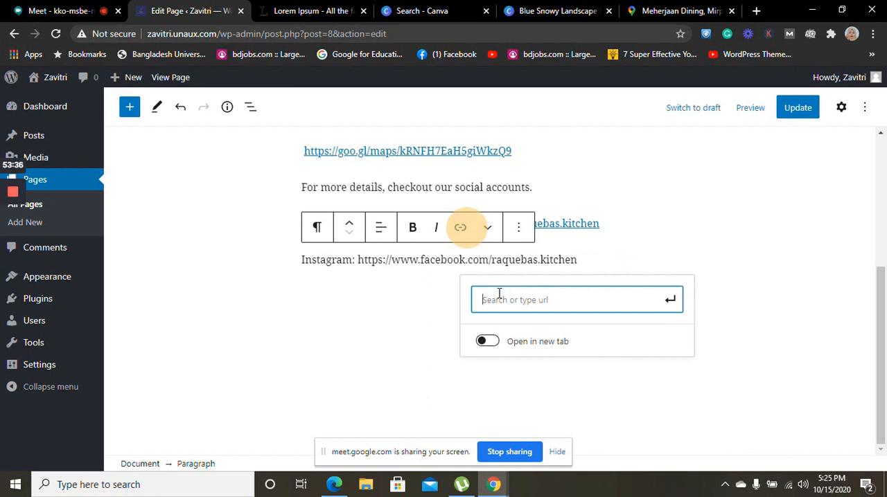
click(499, 294)
text(https://www.facebook.com/raquebas.kitchen)
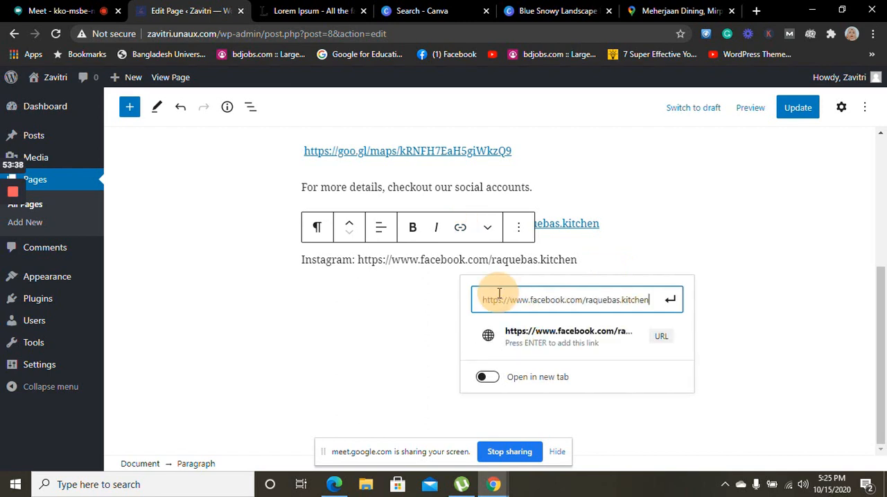
key(Return)
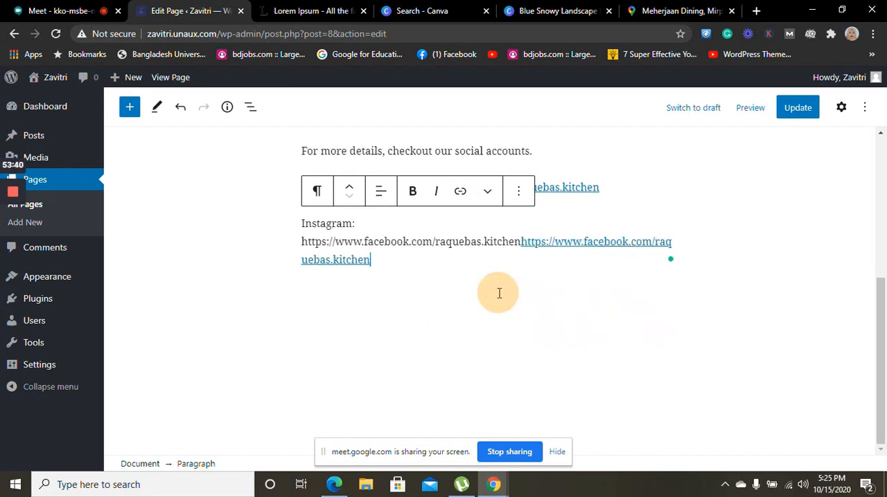
Delete the plain-text duplicate of the Facebook address between "Instagram:" and the linked address
click(520, 242)
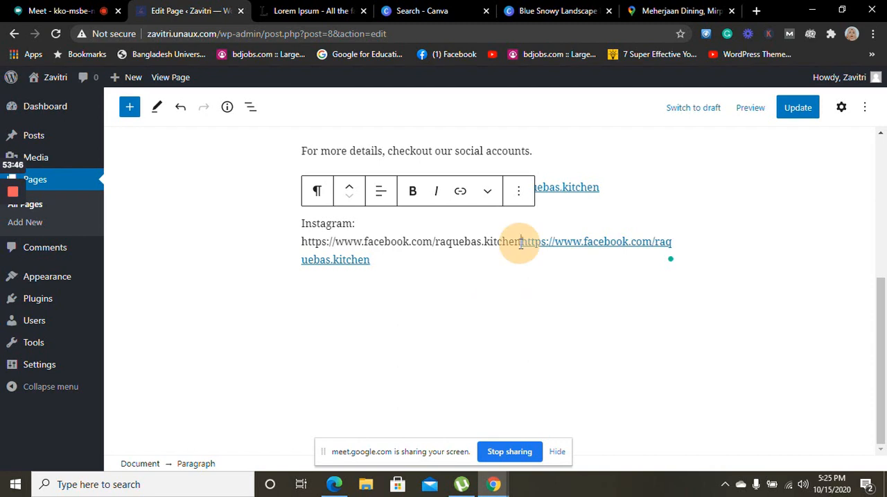
key(BackSpace)
key(BackSpace)
key(BackSpace)
key(BackSpace)
key(BackSpace)
key(BackSpace)
key(BackSpace)
key(BackSpace)
key(BackSpace)
key(BackSpace)
key(BackSpace)
key(BackSpace)
key(BackSpace)
key(BackSpace)
key(BackSpace)
key(BackSpace)
key(BackSpace)
key(BackSpace)
key(BackSpace)
key(BackSpace)
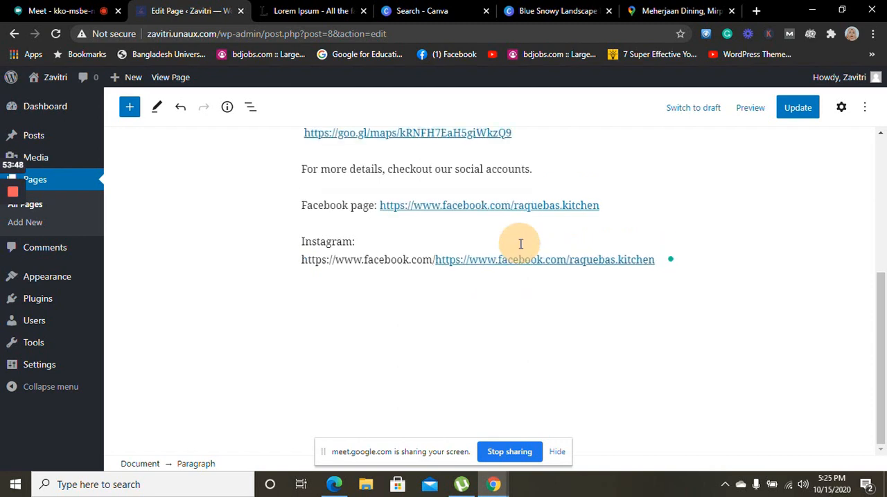
key(BackSpace)
key(BackSpace)
key(BackSpace)
key(BackSpace)
key(BackSpace)
key(BackSpace)
key(BackSpace)
key(BackSpace)
key(BackSpace)
key(BackSpace)
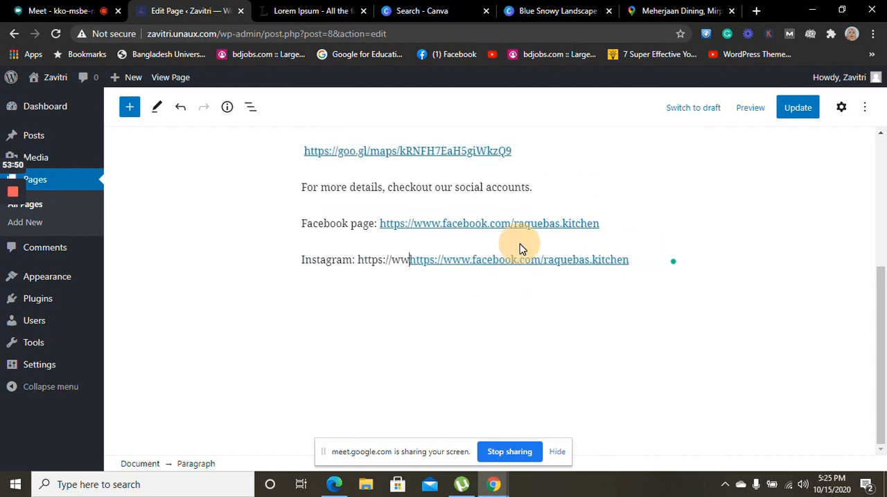
key(BackSpace)
key(BackSpace)
key(BackSpace)
key(BackSpace)
key(BackSpace)
key(BackSpace)
key(BackSpace)
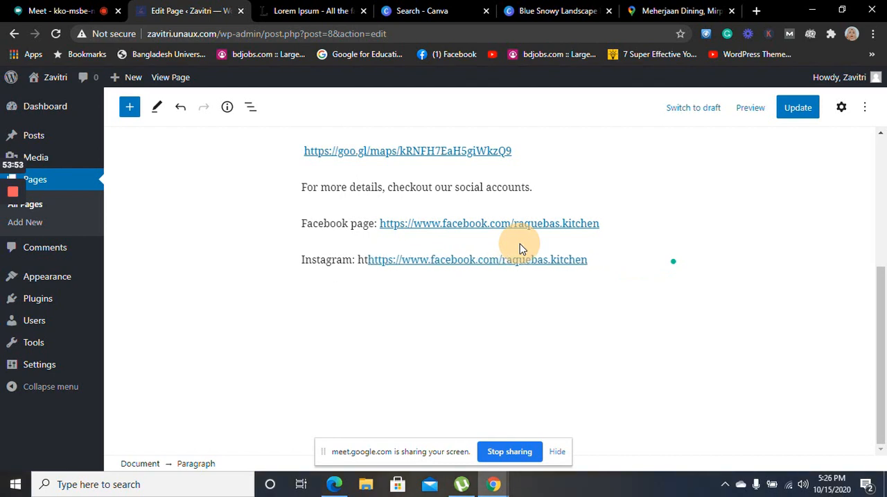
Add a new paragraph reading "Youtube" below the Instagram link
click(584, 262)
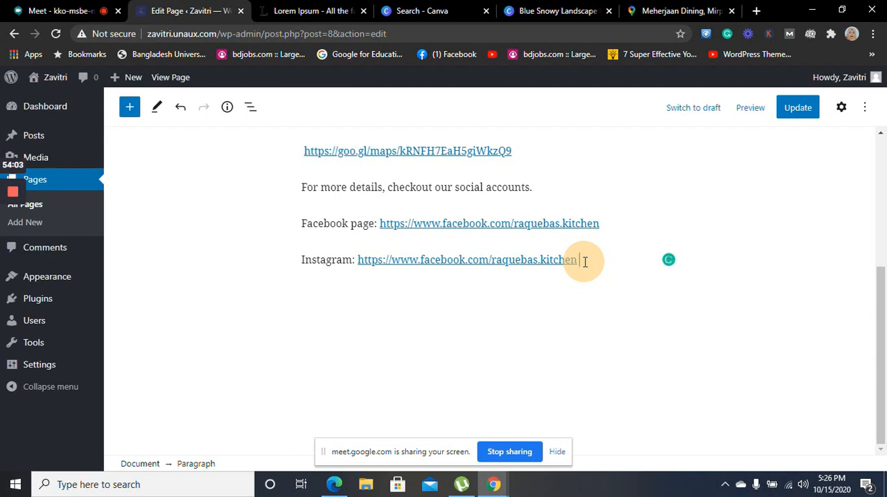
text(youtube)
click(584, 261)
key(BackSpace)
text(Y)
key(Return)
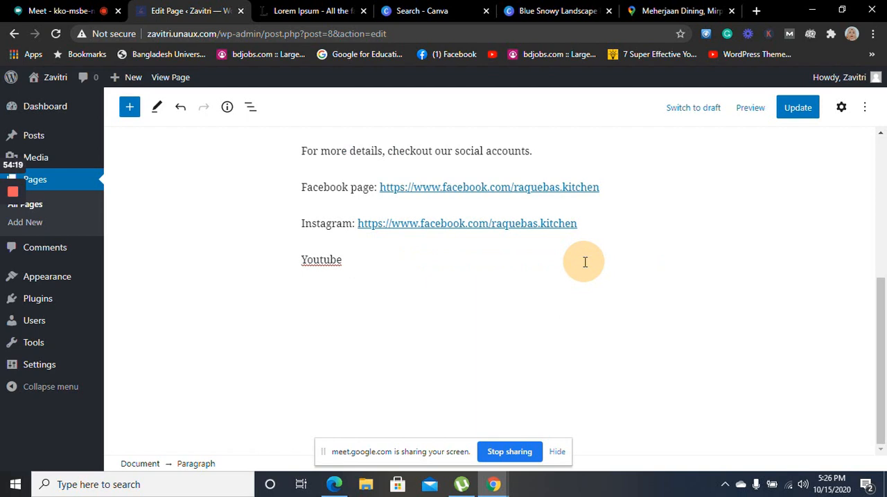
Insert the copied Facebook page address as a link after "Youtube"
double_click(337, 258)
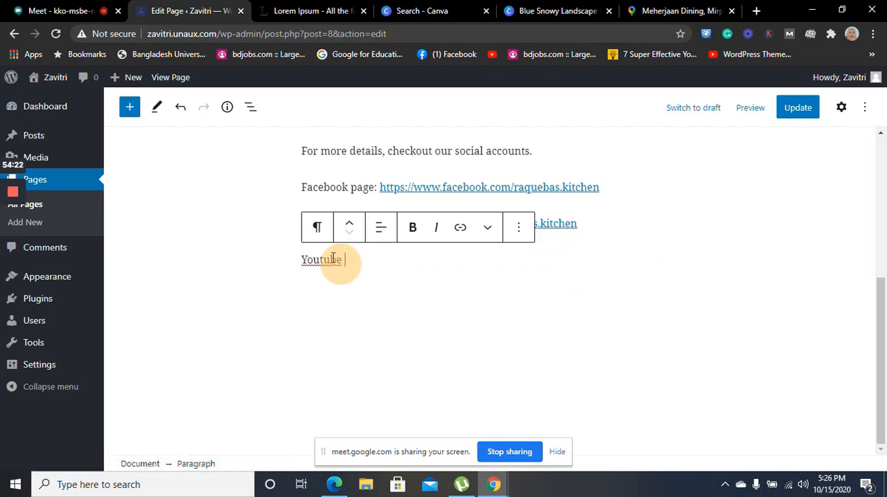
click(459, 232)
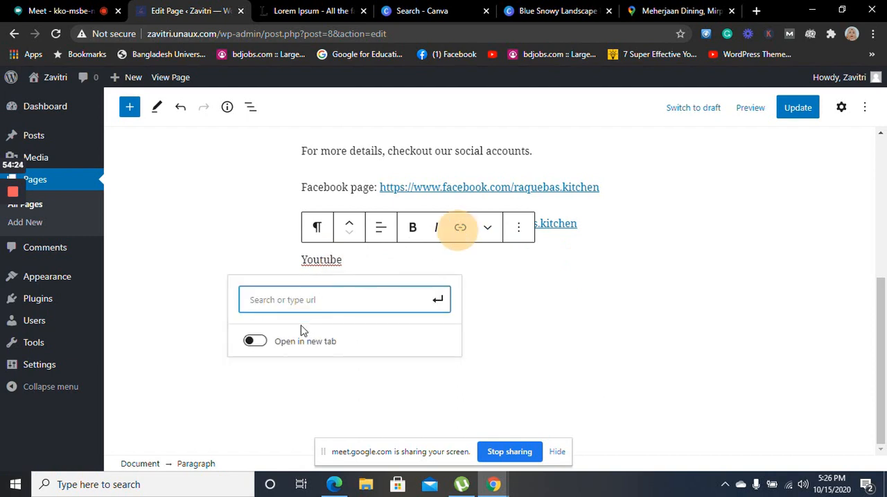
text(https://www.facebook.com/raquebas.kitchen)
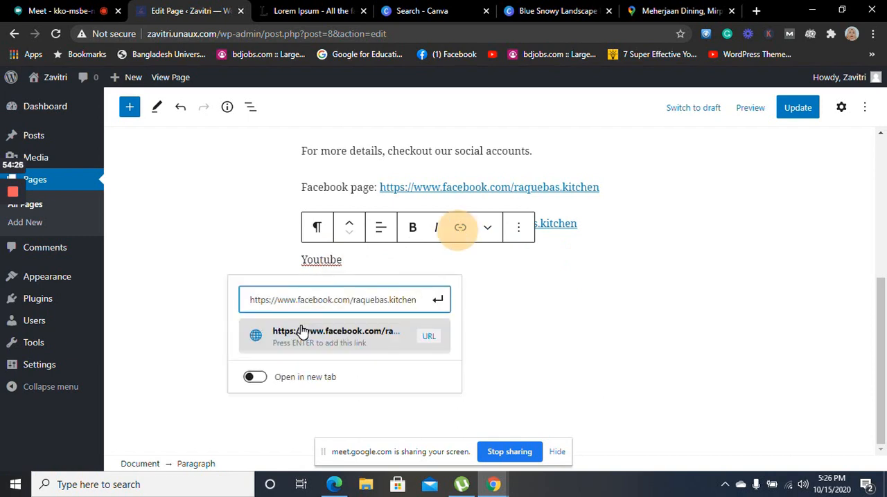
click(301, 331)
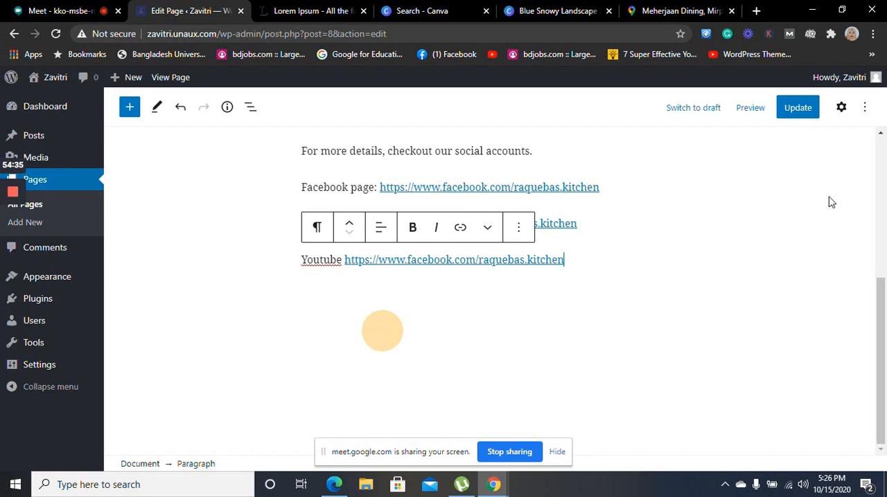
Update the Contact page and preview it in a new tab
click(798, 110)
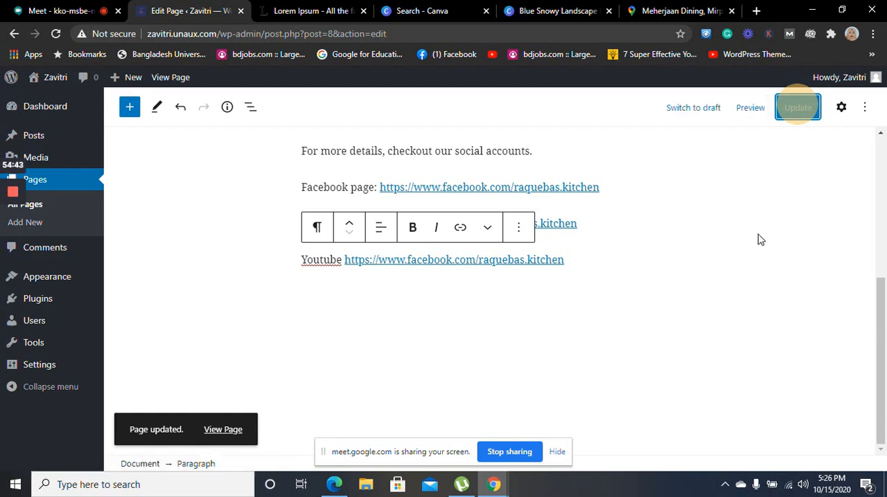
click(883, 303)
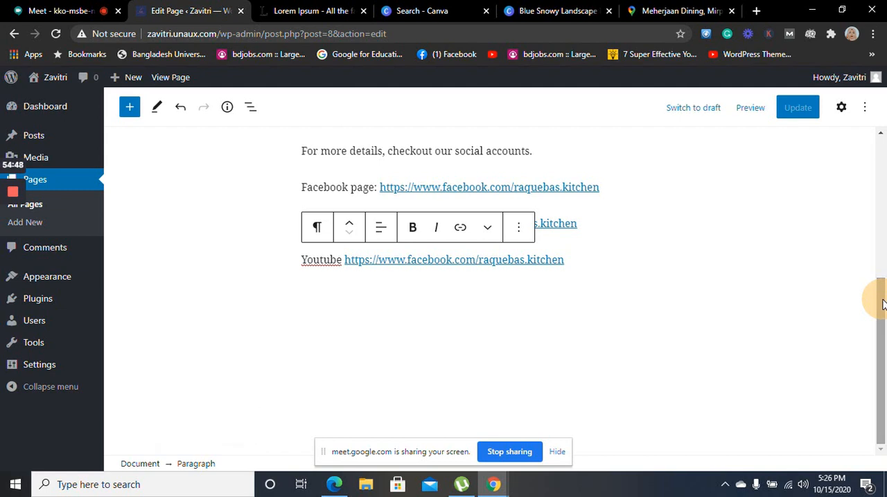
drag(883, 304, 885, 334)
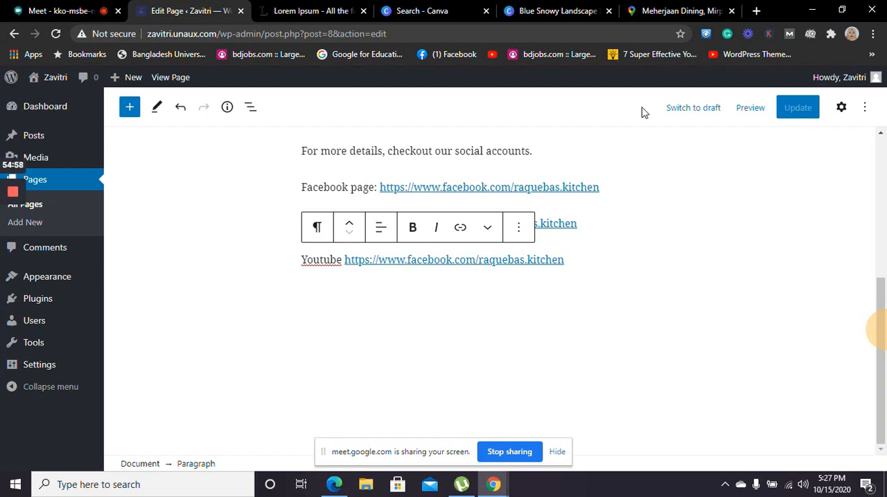
click(622, 223)
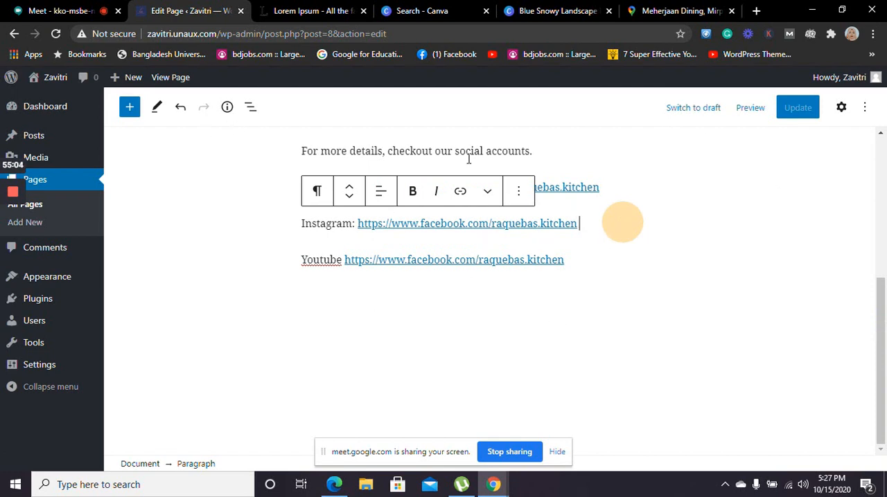
click(760, 118)
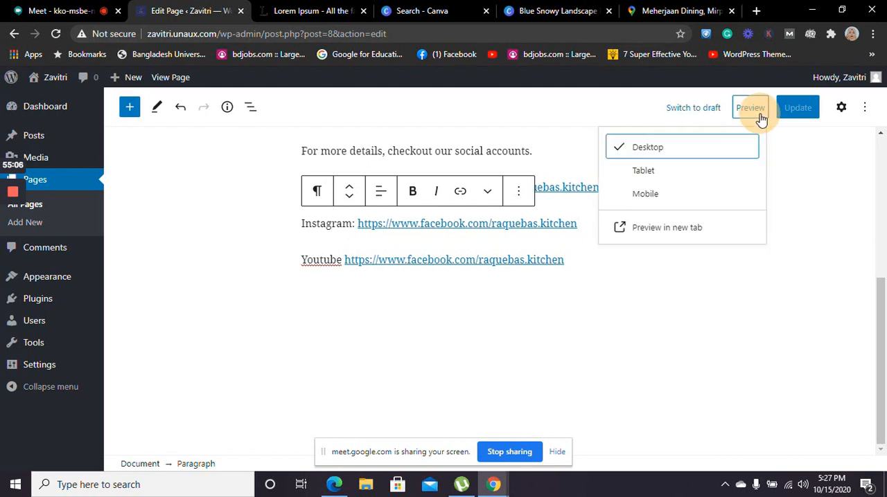
click(655, 228)
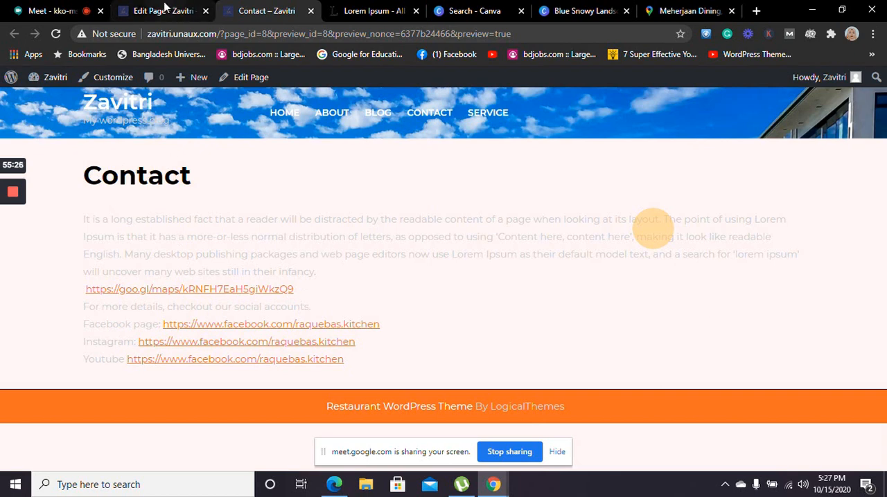
Go back to the page editor's browser tab and look through the site's General and Writing settings
click(163, 11)
mouse_move(52, 318)
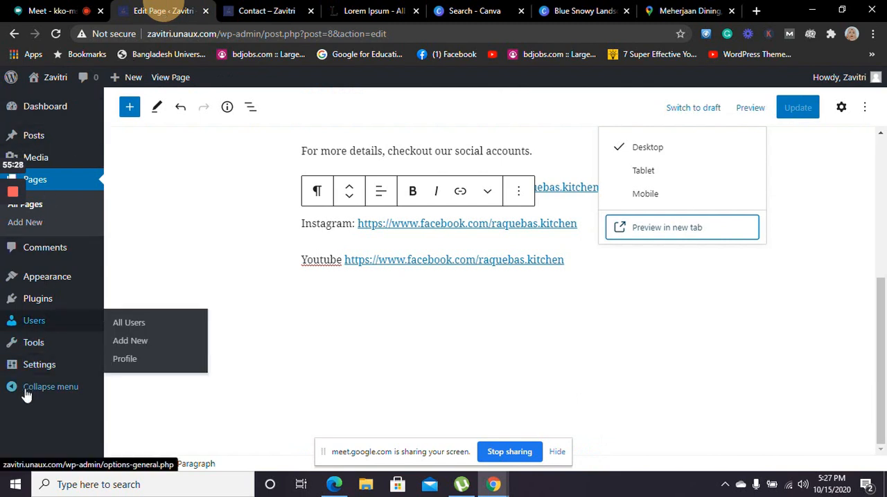
mouse_move(38, 372)
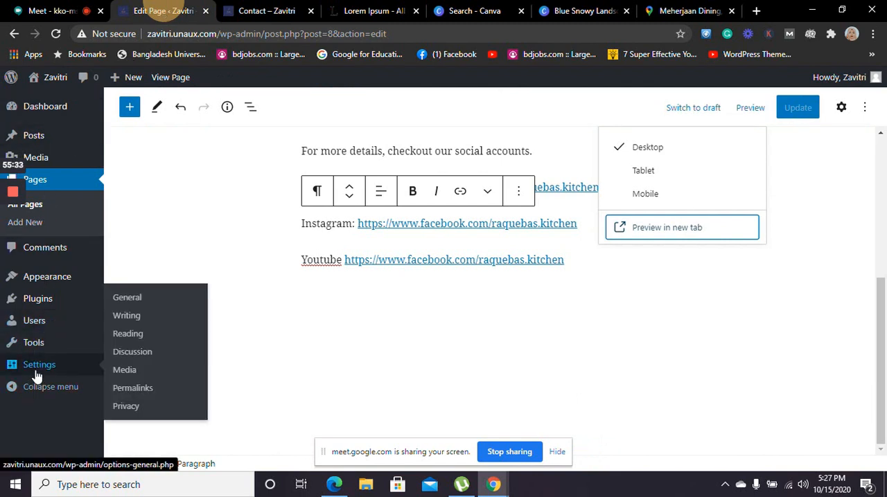
click(131, 297)
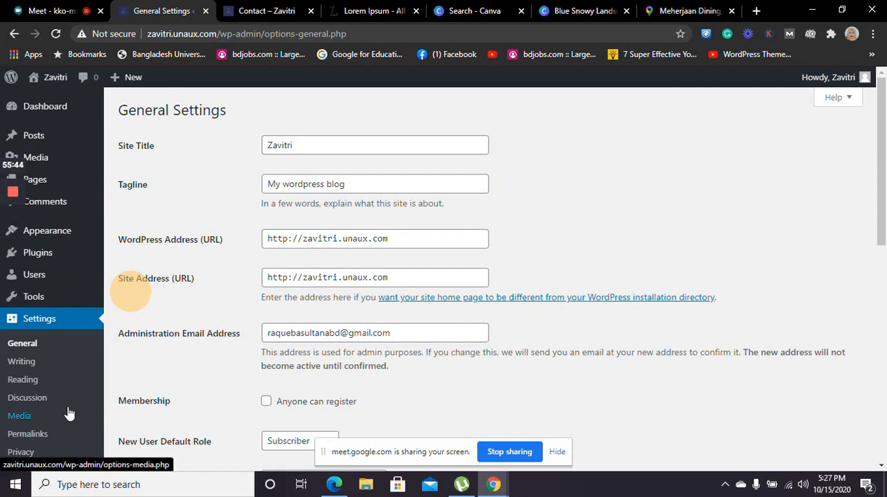
click(39, 366)
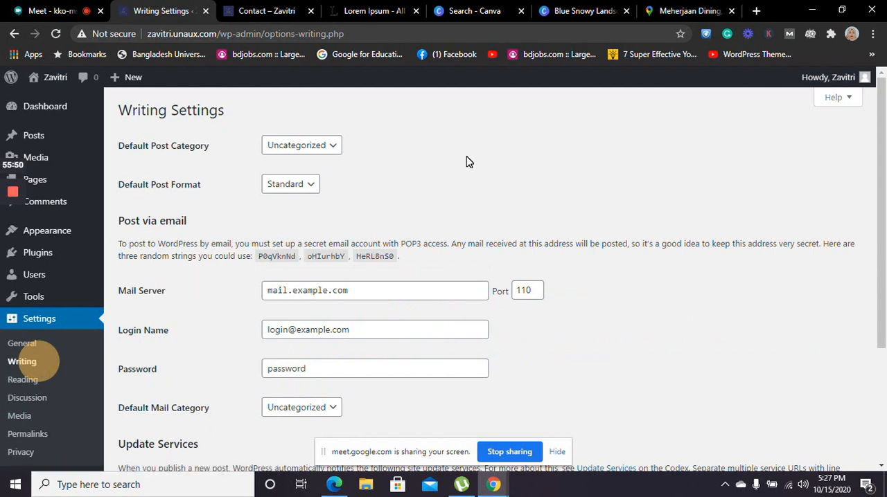
drag(880, 160, 880, 111)
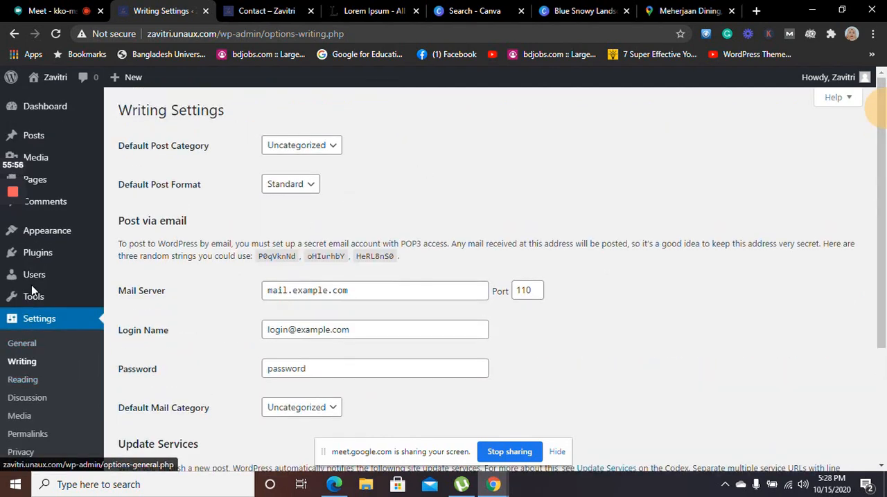
View the theme's background image options in the customizer and return to the list of sections
mouse_move(65, 234)
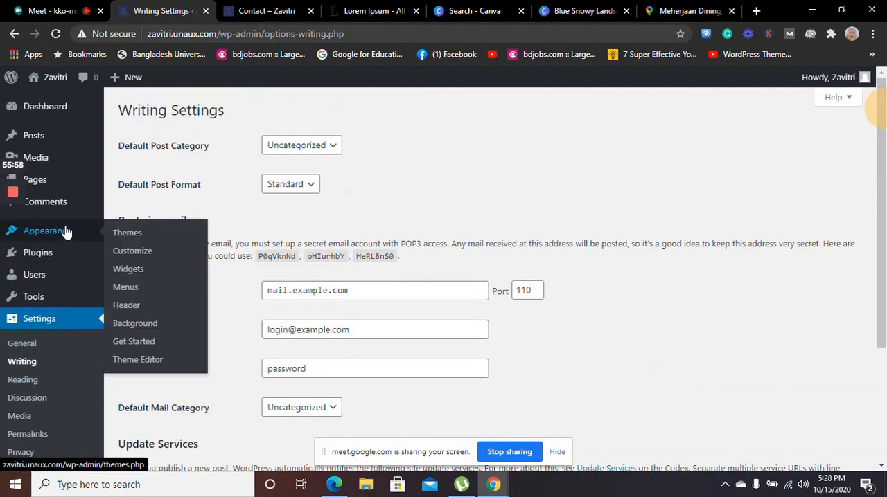
click(137, 326)
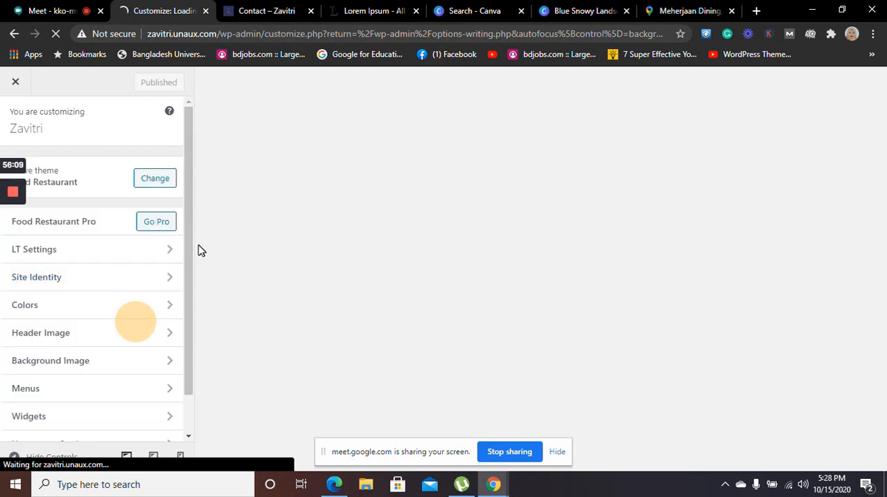
drag(187, 251, 191, 305)
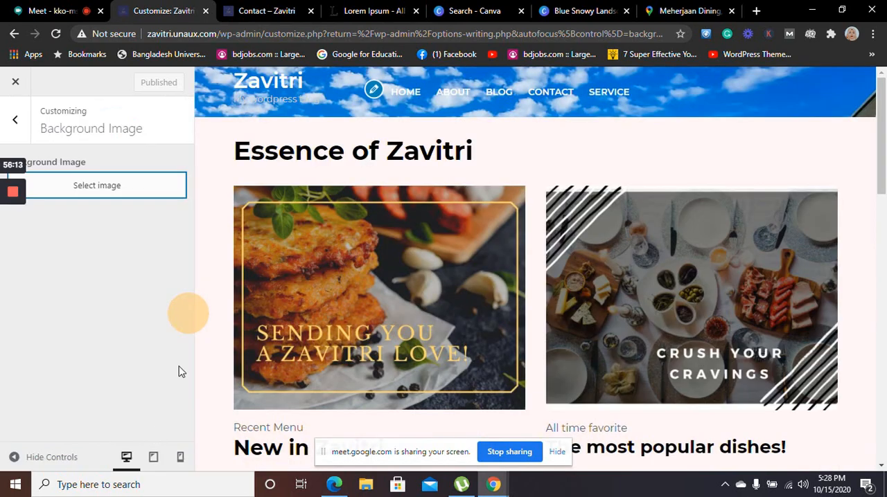
click(21, 121)
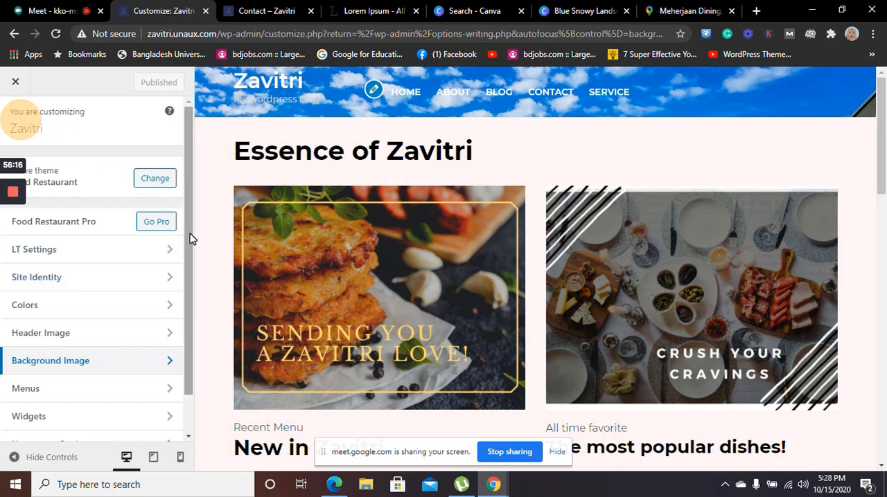
Examine the Additional CSS section, close its help text and return to the customizer's section list
drag(190, 236, 193, 325)
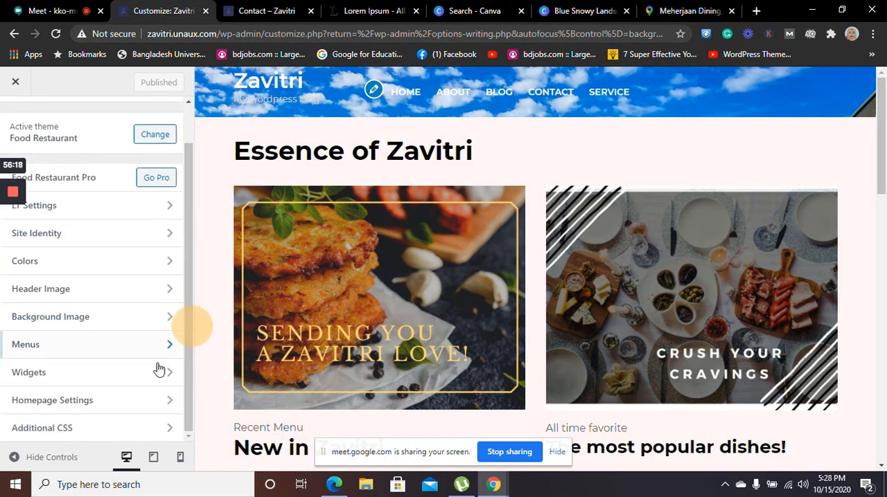
click(167, 427)
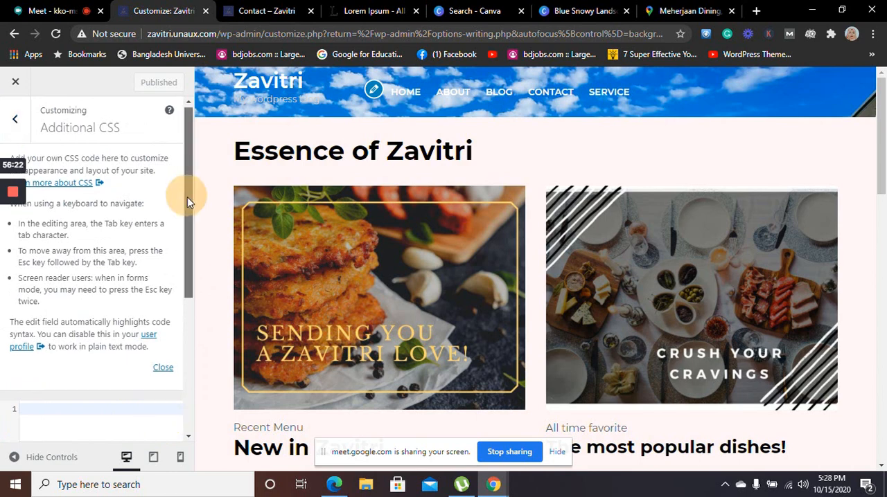
mouse_move(187, 199)
mouse_down()
mouse_move(192, 217)
mouse_move(196, 187)
mouse_up()
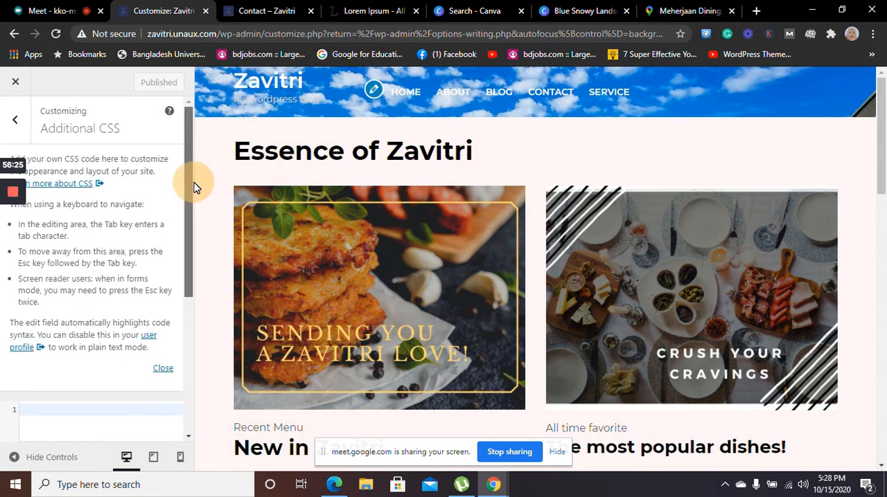
click(847, 12)
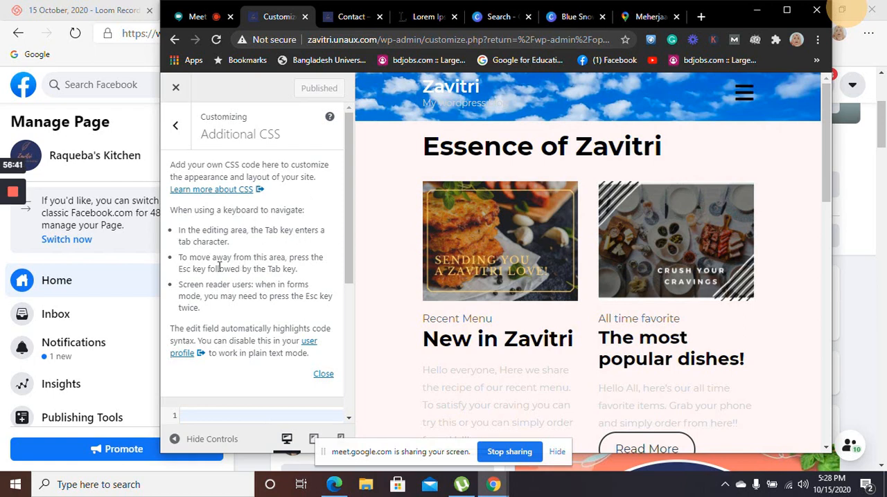
click(320, 375)
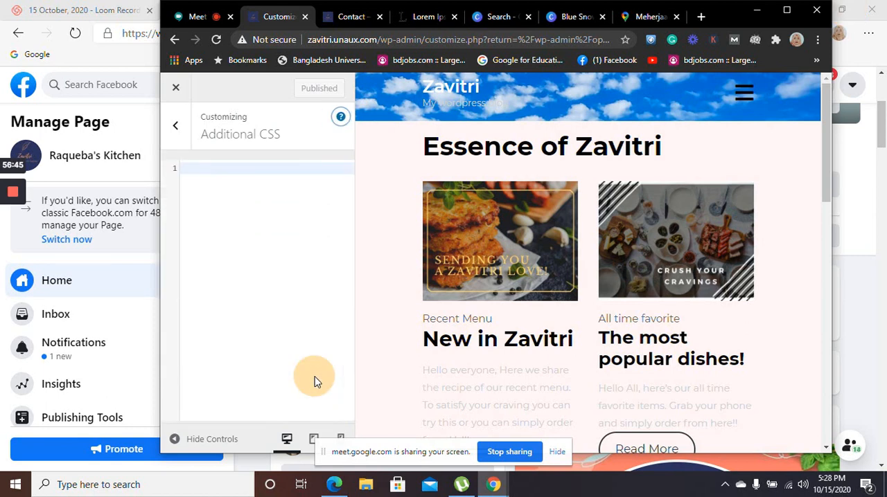
click(183, 136)
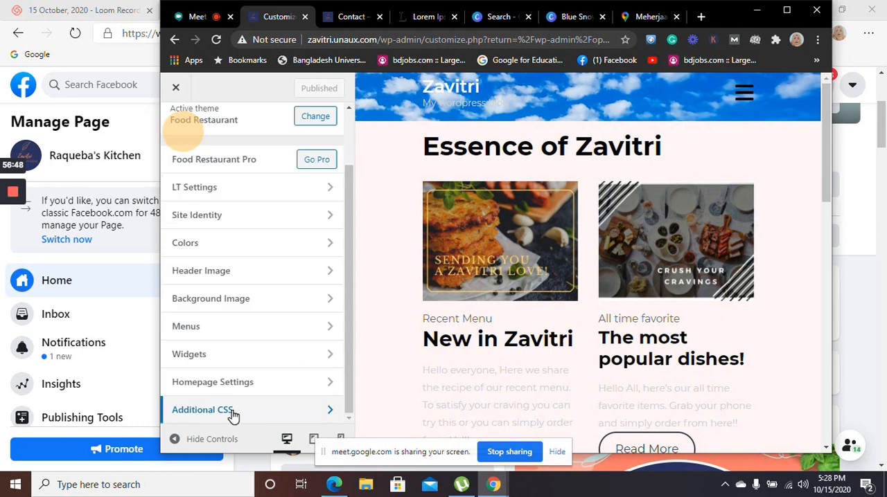
View the theme's Colors section and leave the customizer for the admin pages
click(259, 243)
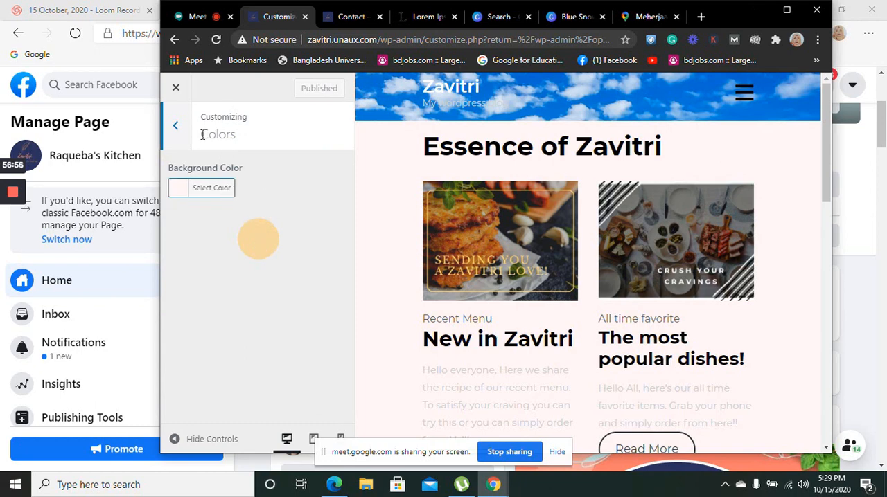
click(176, 136)
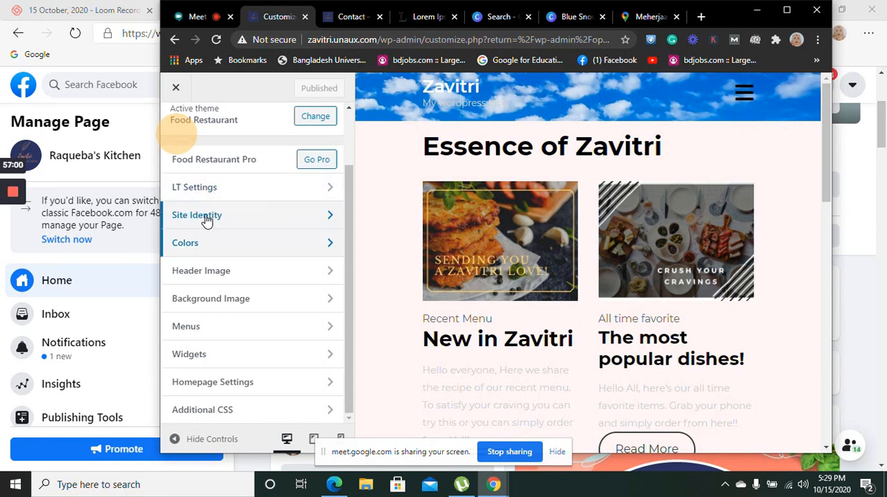
click(177, 89)
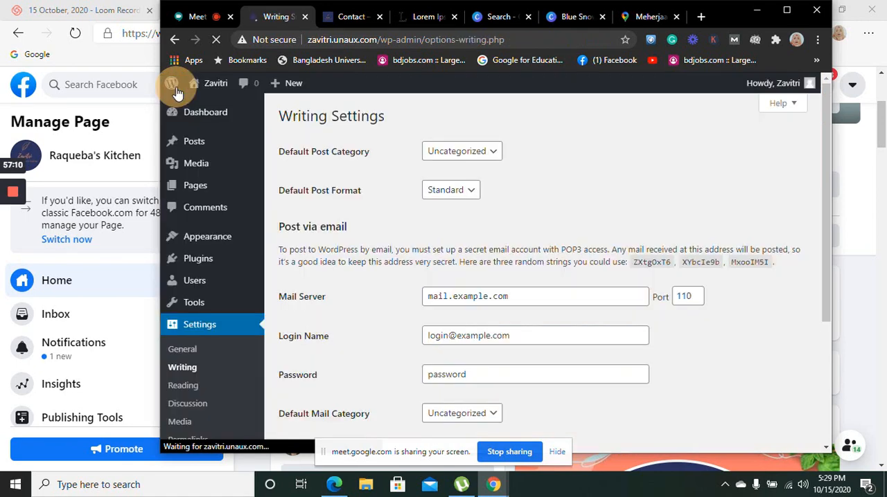
mouse_move(215, 190)
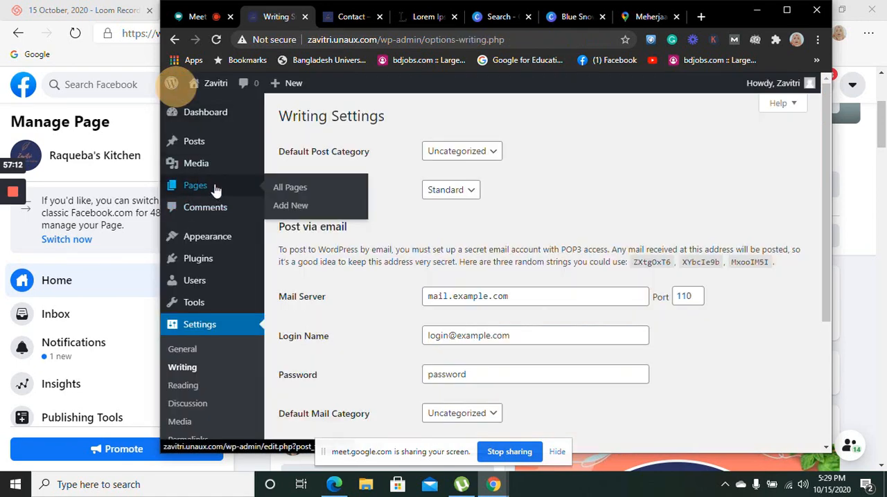
mouse_move(211, 170)
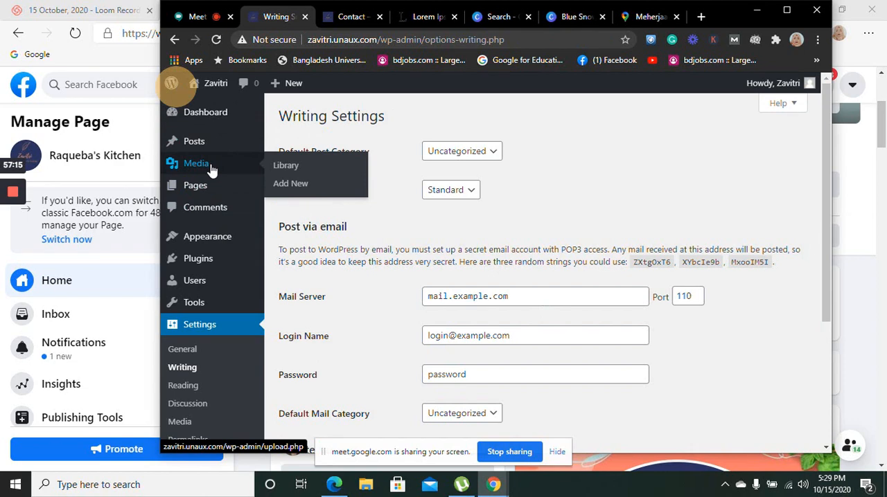
Open the admin Dashboard and look through its Welcome and At a Glance panels
mouse_move(212, 151)
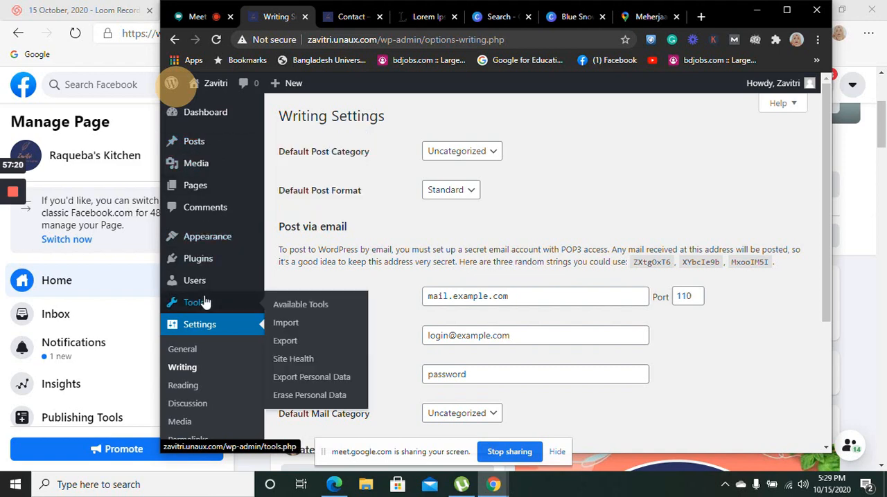
mouse_move(214, 275)
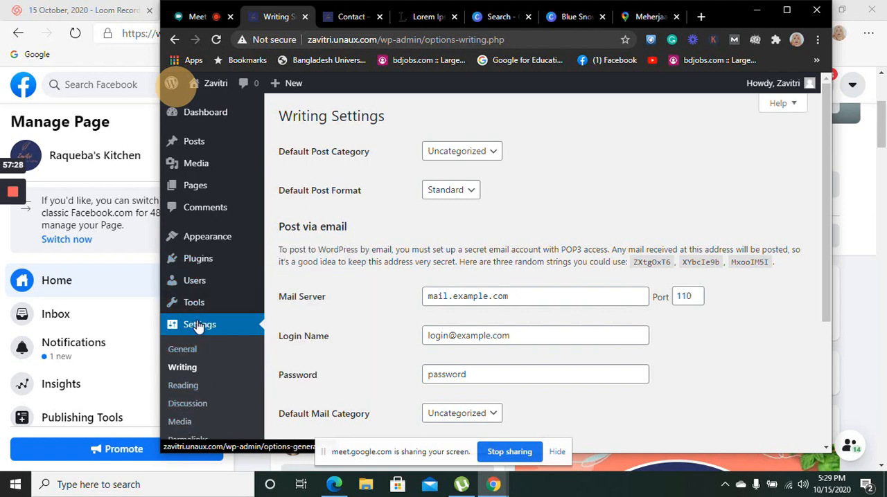
click(213, 121)
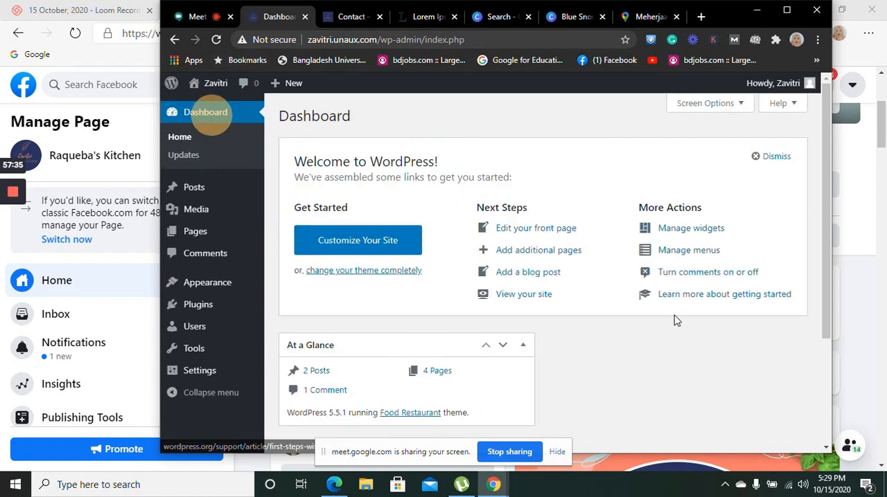
click(827, 180)
drag(828, 180, 824, 230)
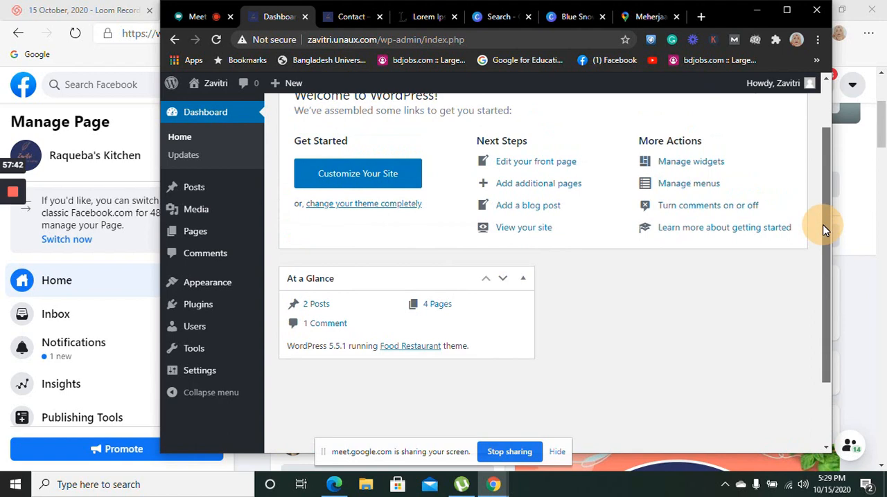
drag(824, 230, 826, 210)
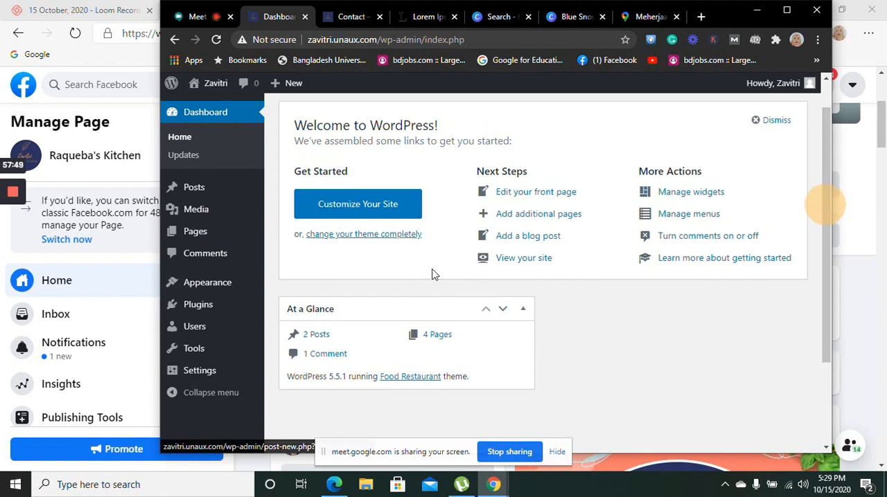
Open the site customizer in an enlarged window and close the Google Maps page, keeping the Canva design open
click(368, 222)
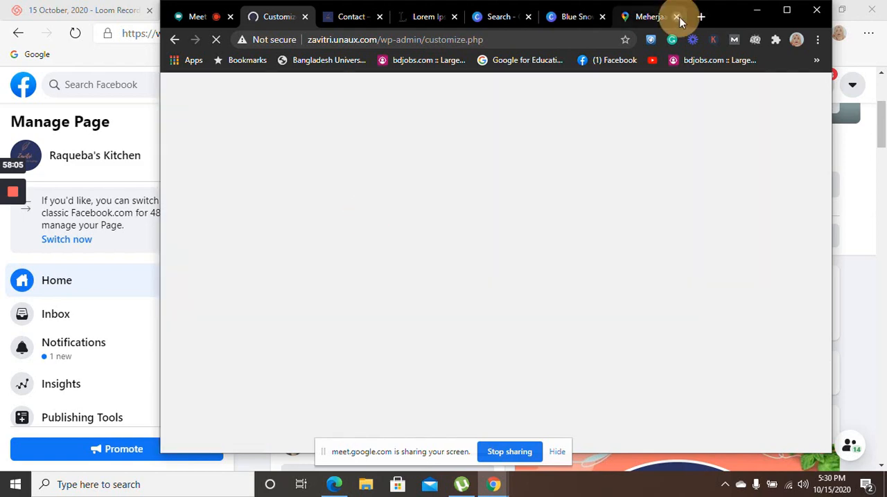
click(677, 16)
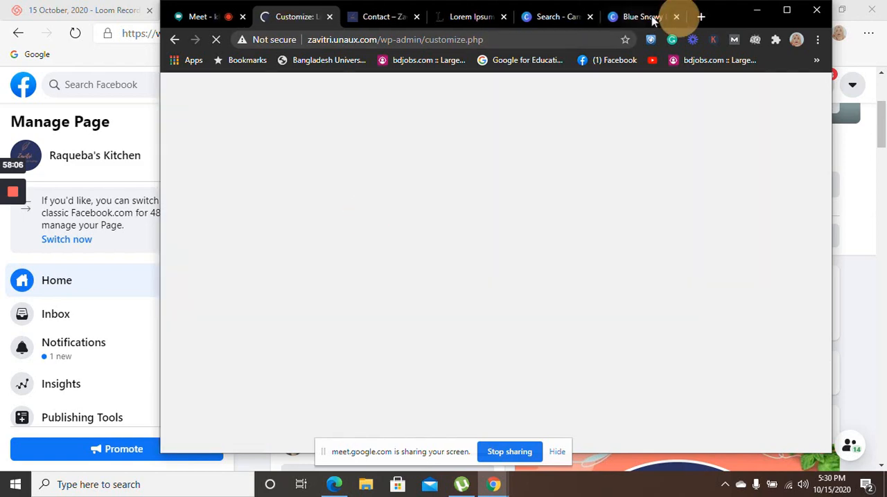
click(677, 17)
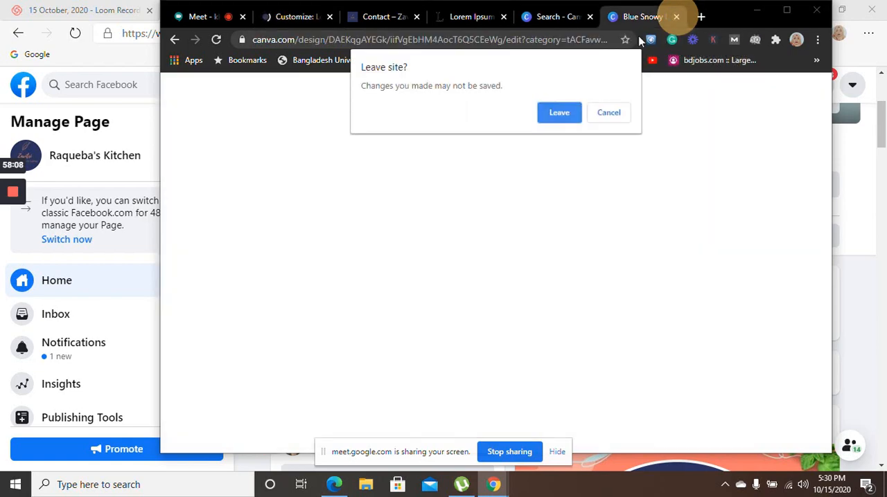
click(611, 121)
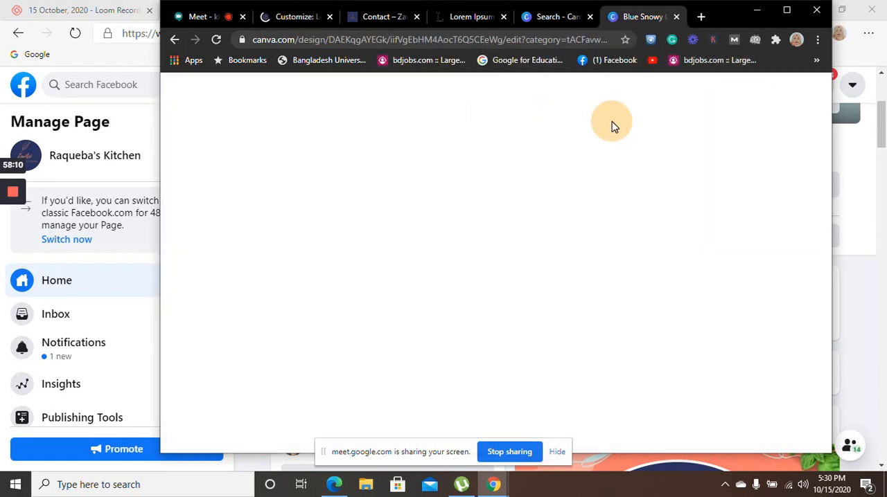
click(285, 20)
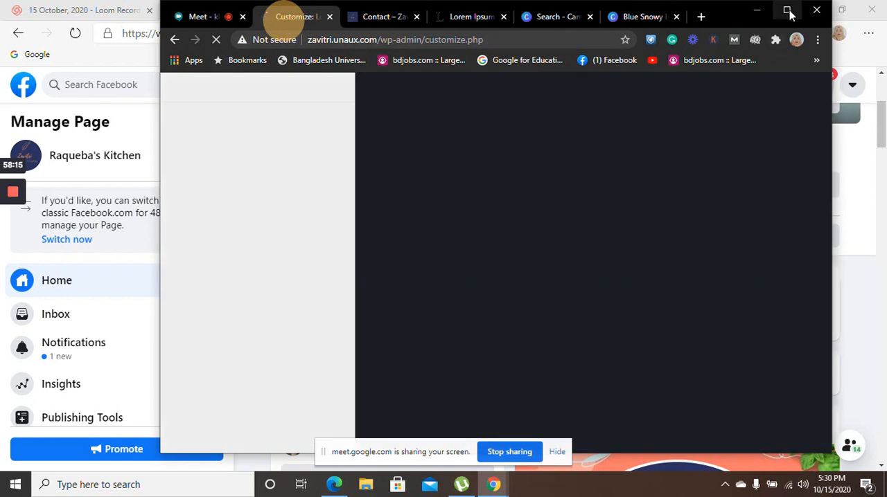
click(787, 10)
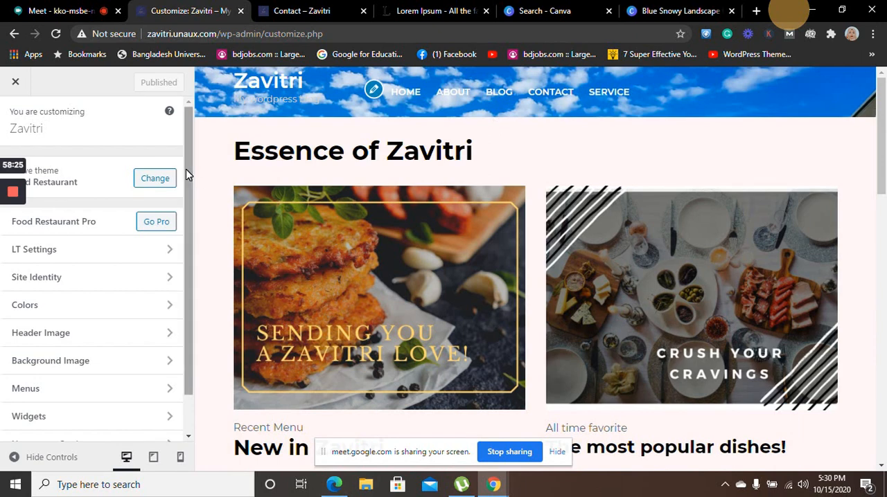
View the background colour option in the Colors section and return to the customizer's section list
drag(186, 169, 201, 158)
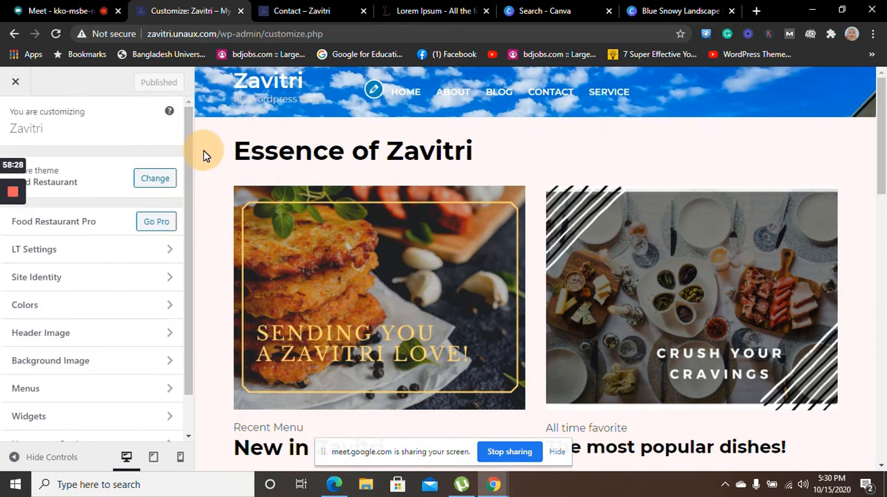
click(170, 309)
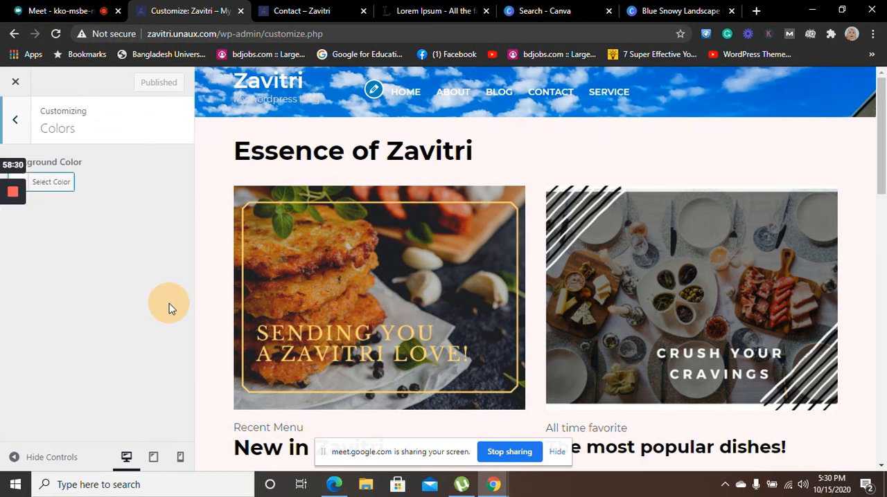
click(68, 164)
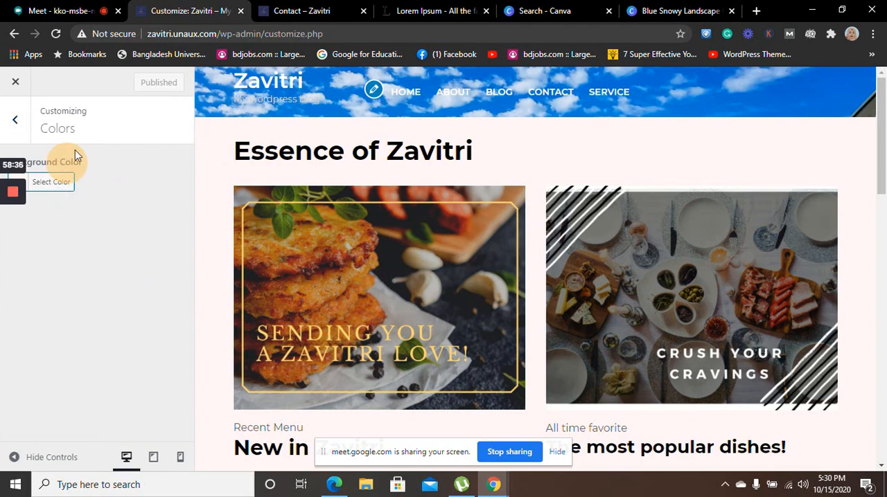
click(12, 120)
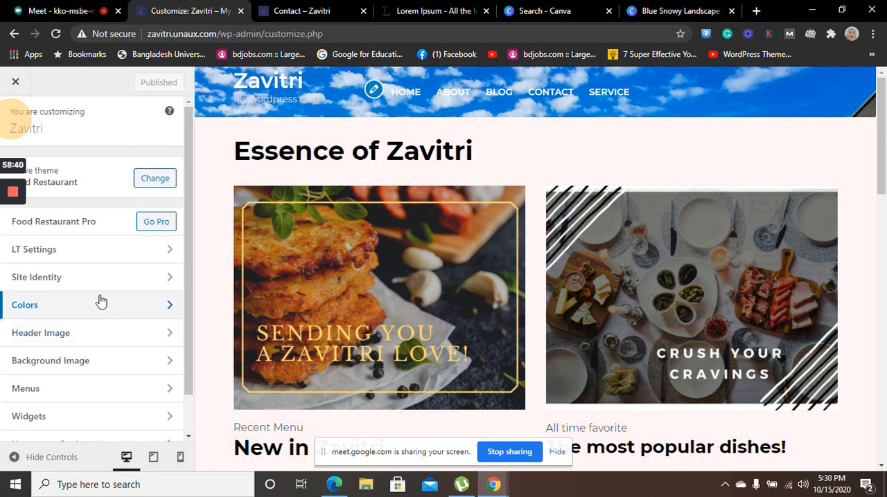
View the Slider Settings within LT Settings and leave the customizer for the Dashboard
click(121, 251)
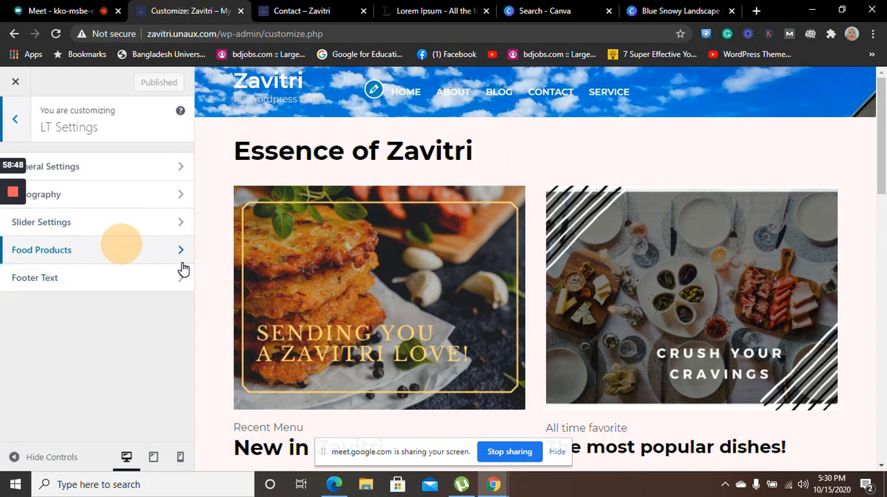
click(842, 9)
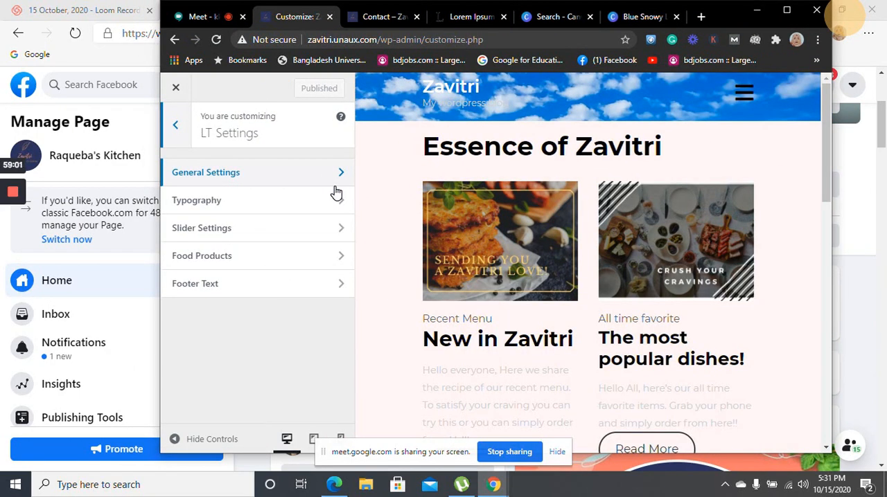
click(338, 234)
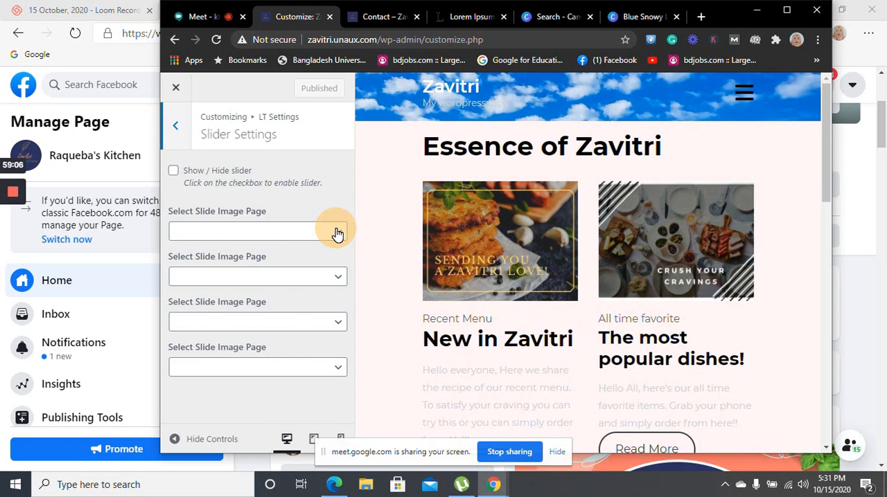
click(177, 89)
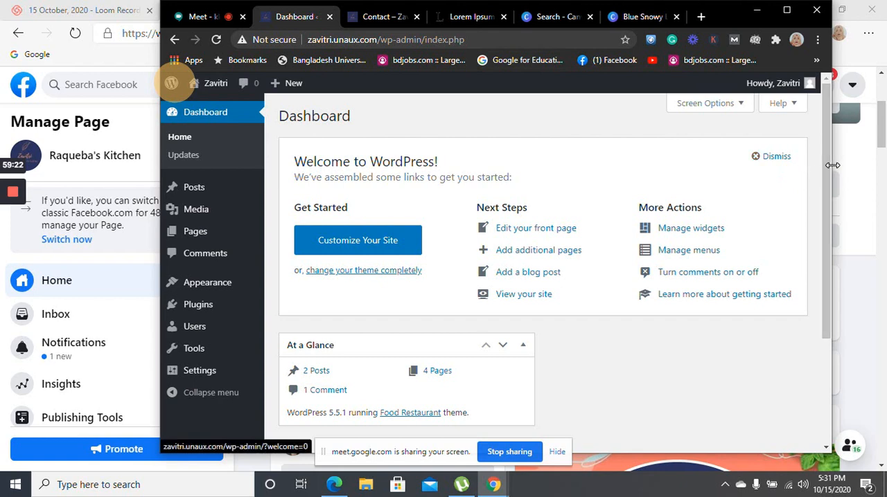
drag(828, 166, 831, 132)
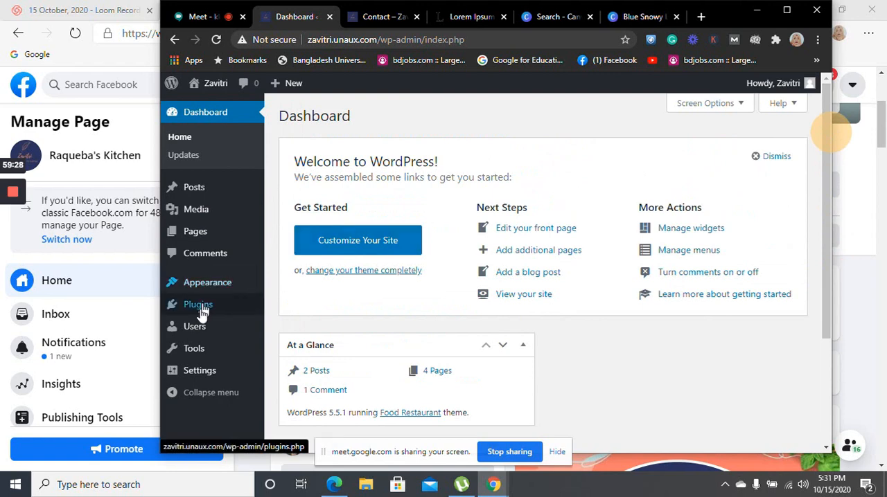
mouse_move(200, 324)
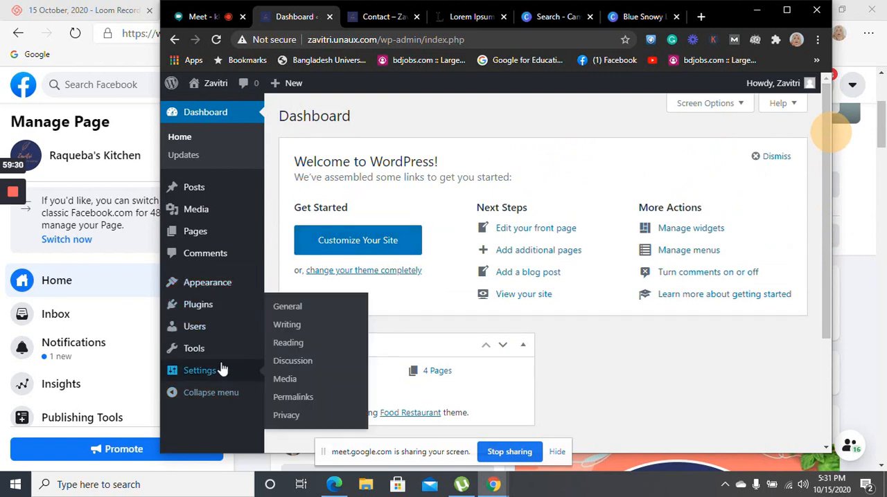
mouse_move(234, 296)
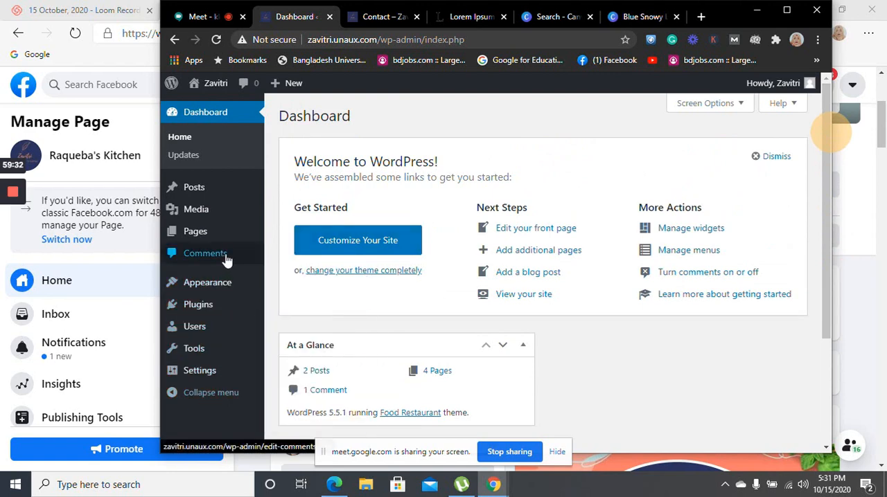
mouse_move(226, 239)
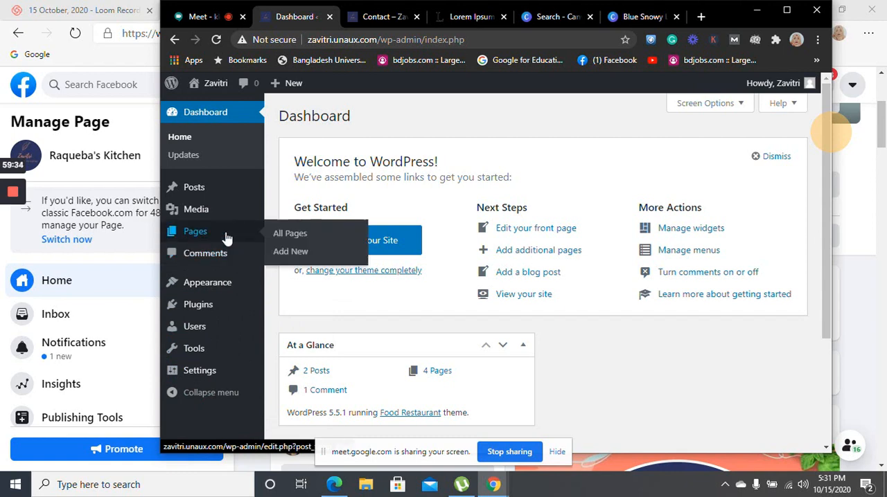
click(192, 141)
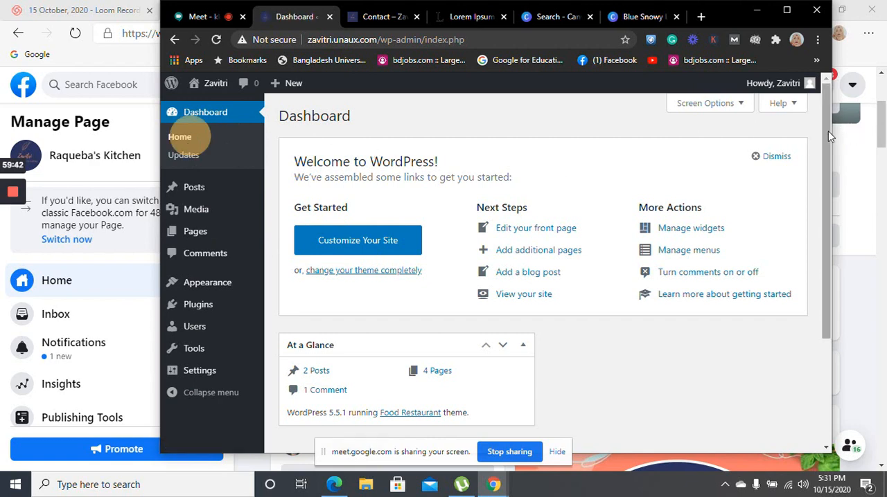
drag(828, 131, 840, 118)
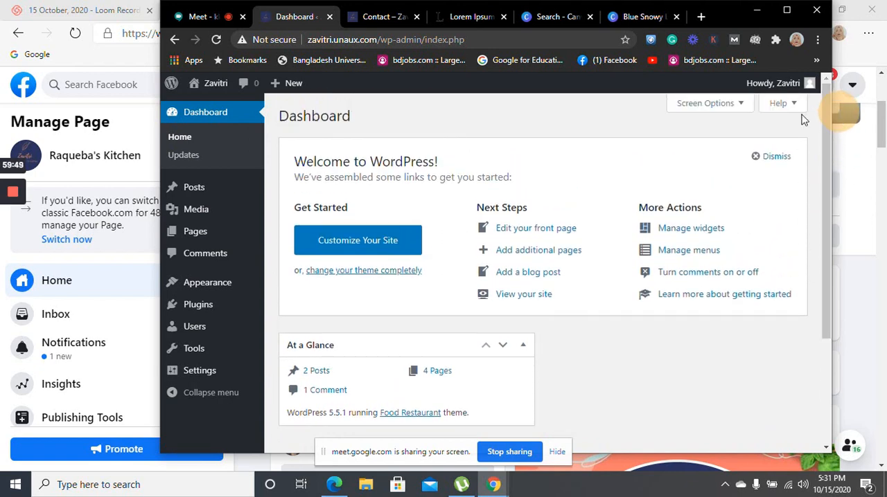
Switch to the Google Meet call and stop sharing the screen
click(200, 17)
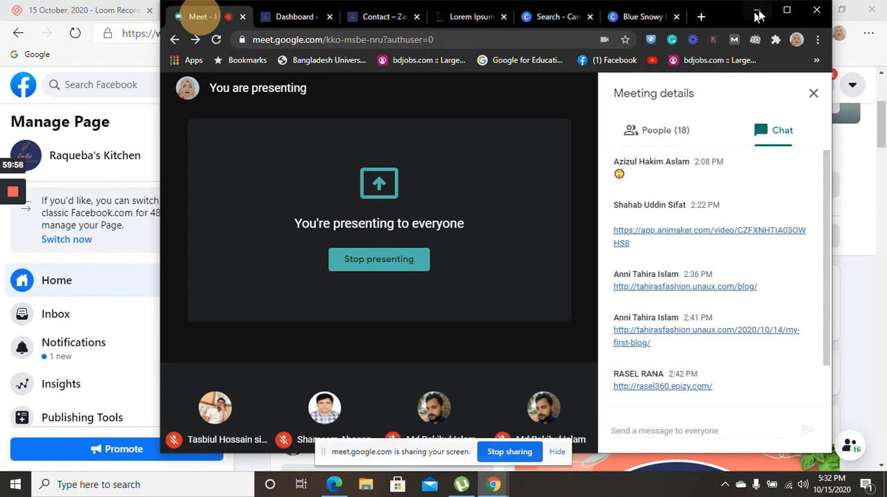
click(787, 10)
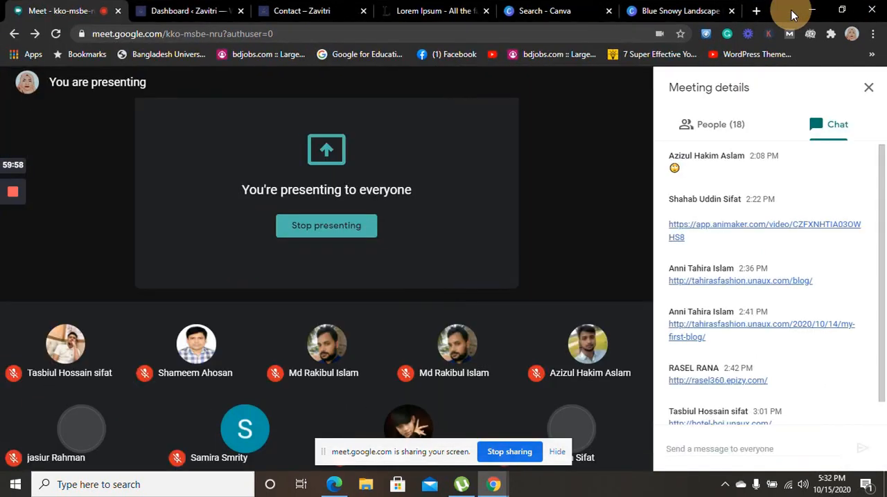
click(511, 454)
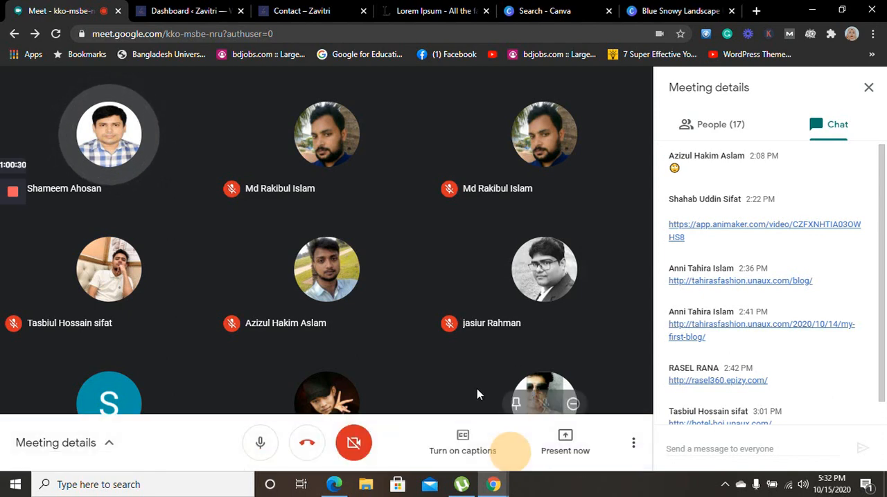
mouse_move(525, 295)
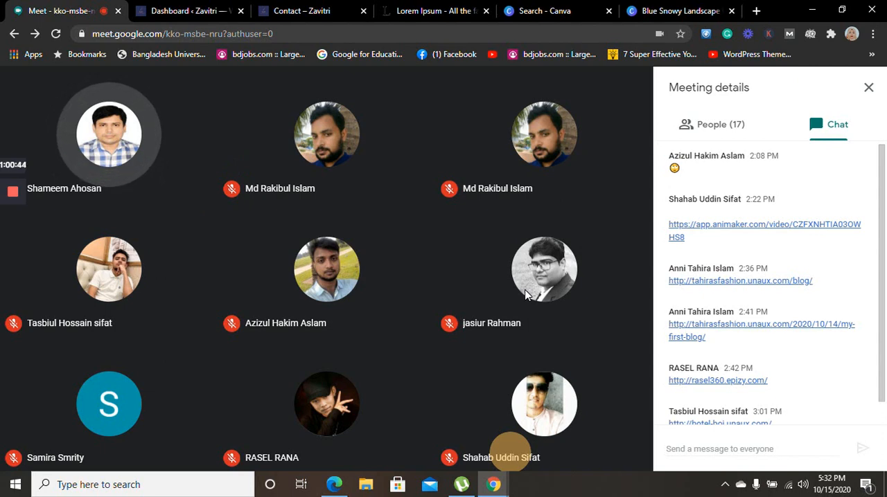
click(873, 34)
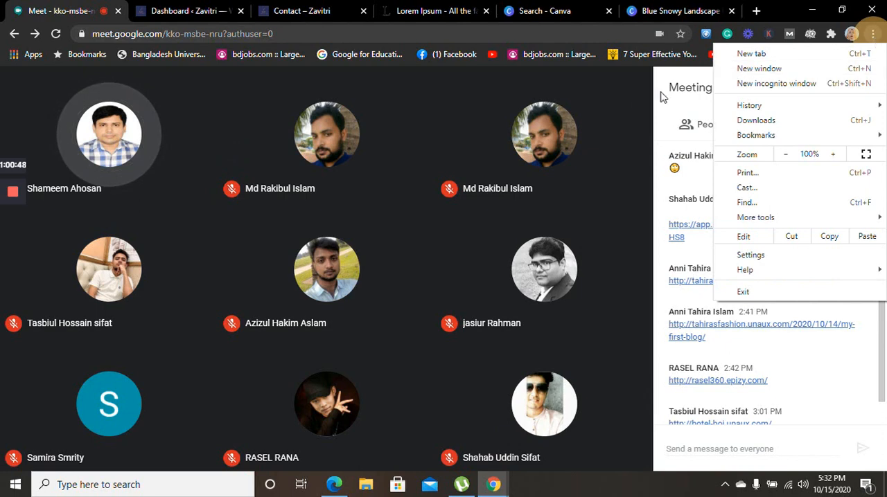
click(631, 89)
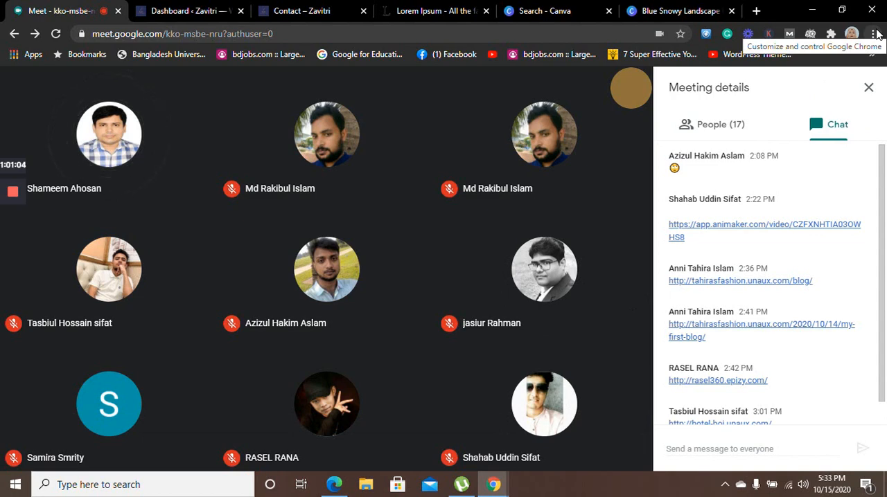
click(875, 34)
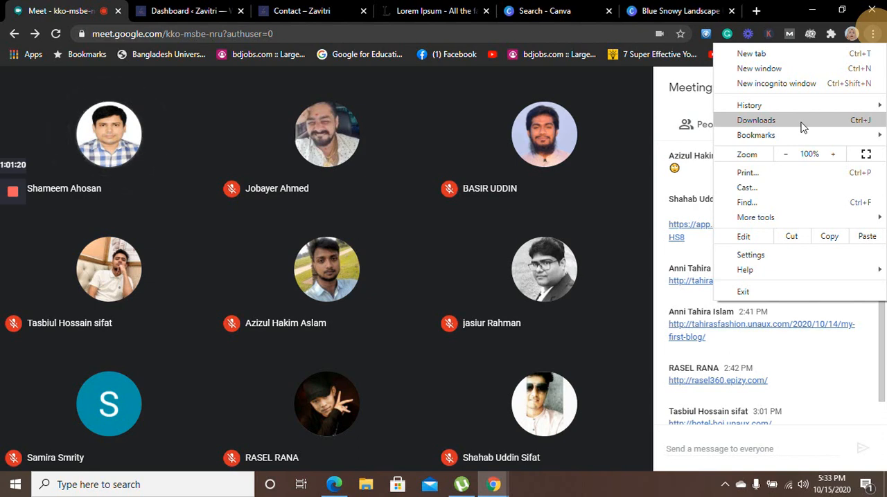
click(873, 36)
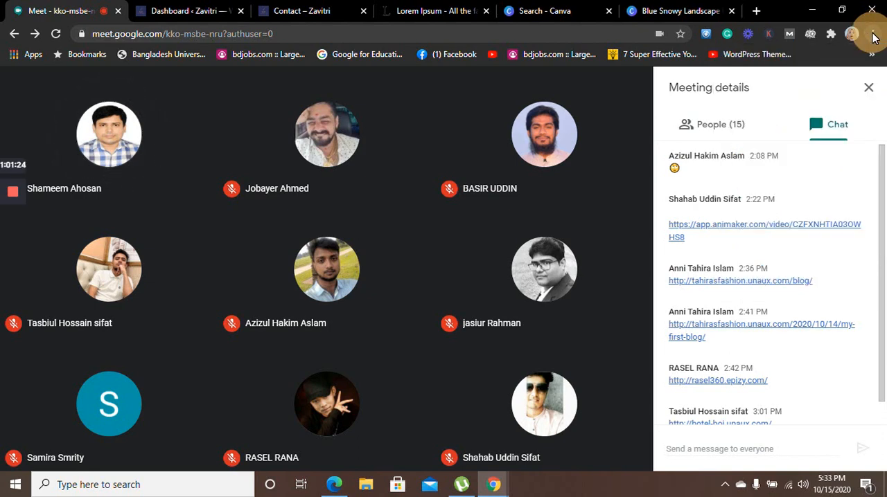
scroll(884, 256, down, 1)
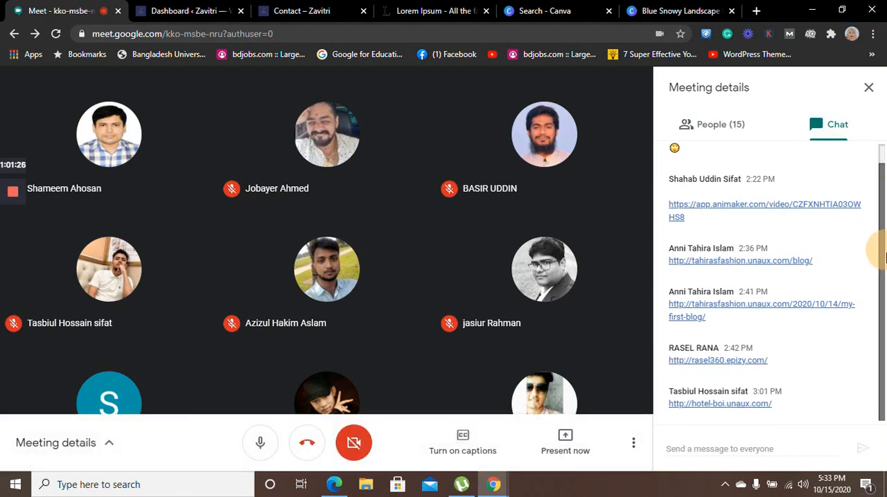
scroll(884, 257, up, 1)
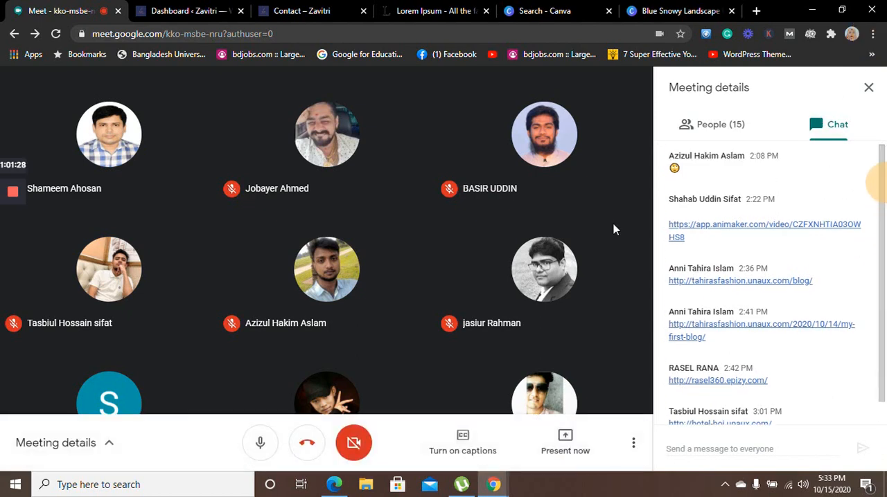
mouse_move(569, 170)
click(690, 11)
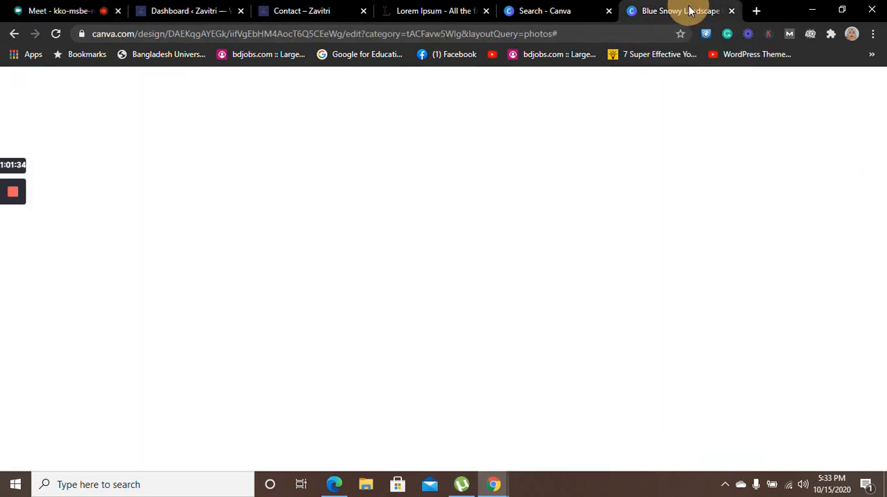
click(555, 12)
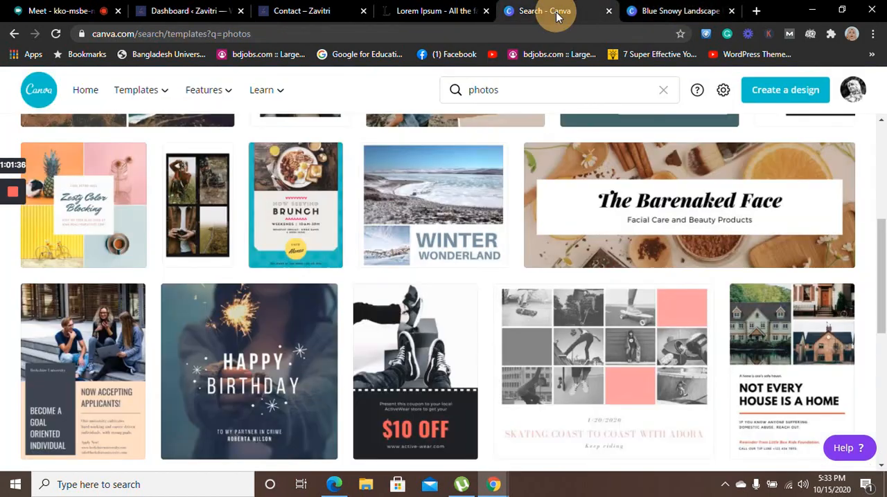
click(437, 12)
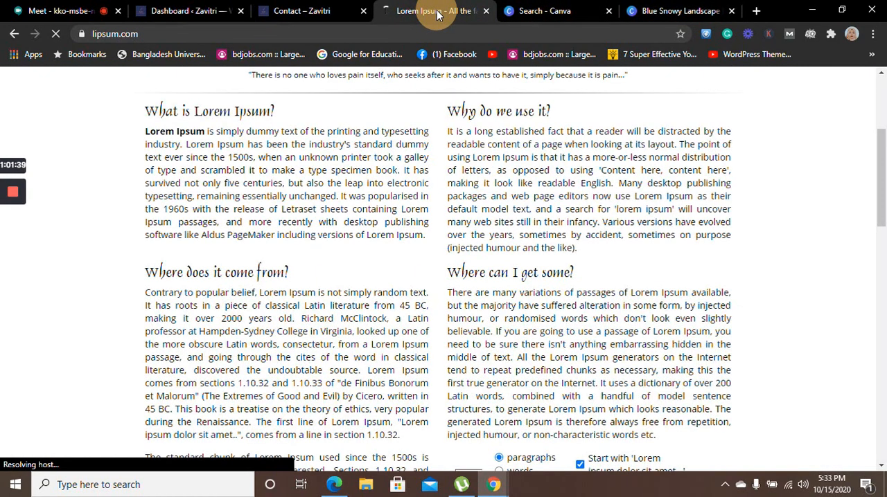
click(300, 11)
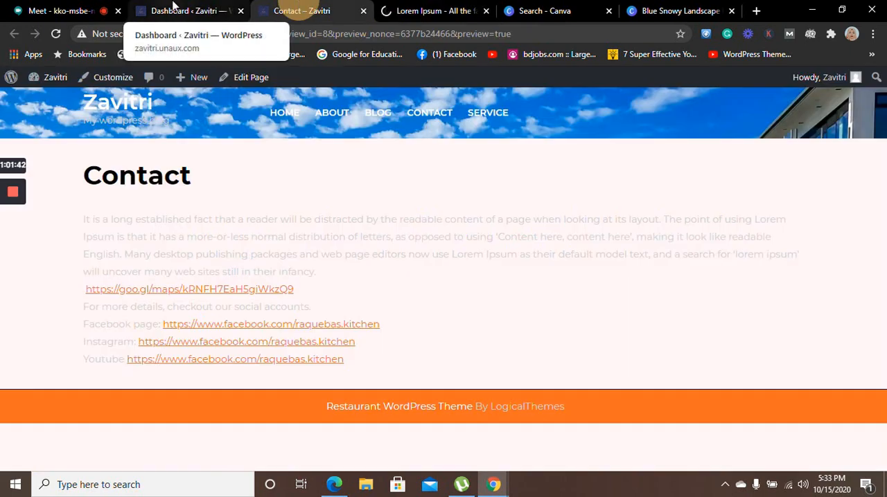
click(265, 237)
click(208, 7)
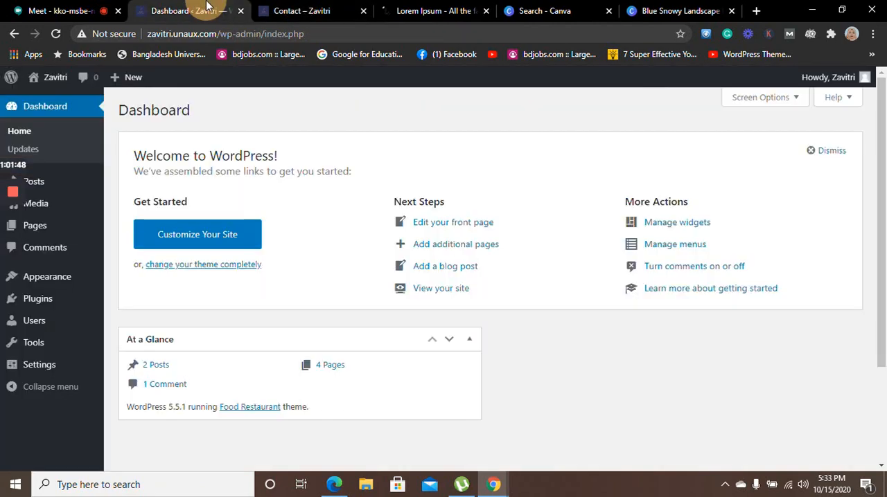
click(435, 9)
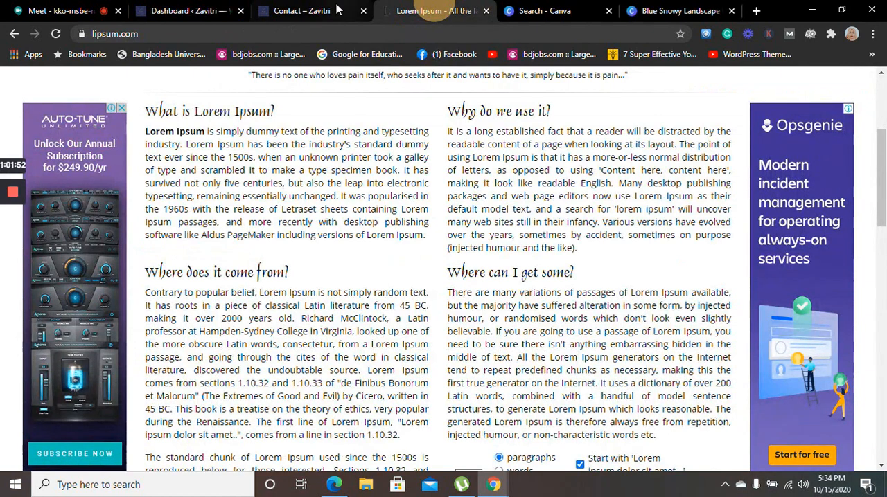
click(329, 8)
click(166, 7)
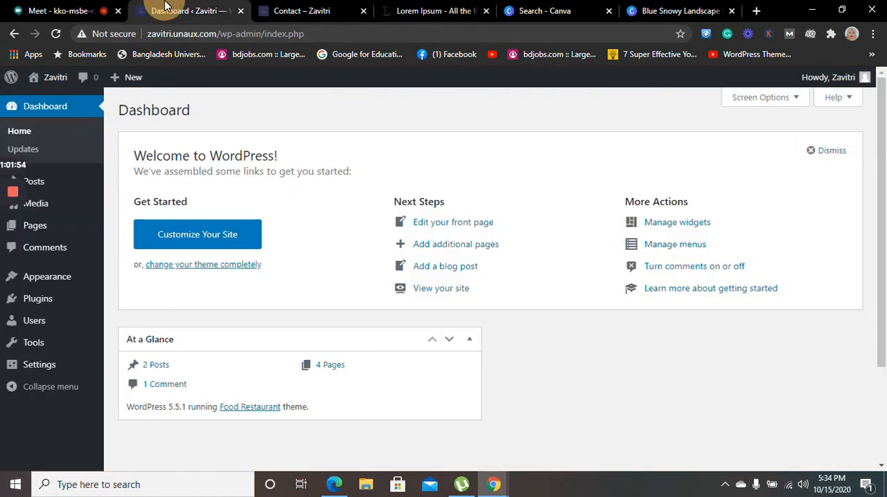
Return to the Google Meet call and present the Chrome window containing the meeting and site pages
click(101, 8)
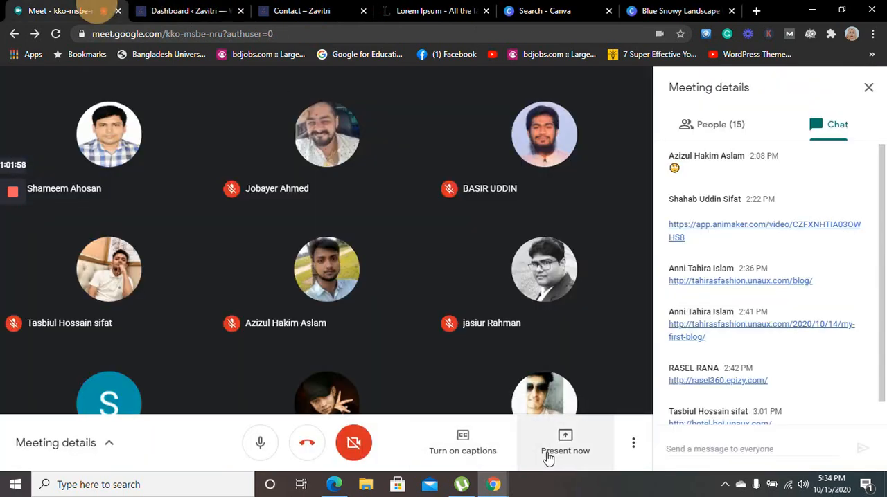
click(548, 459)
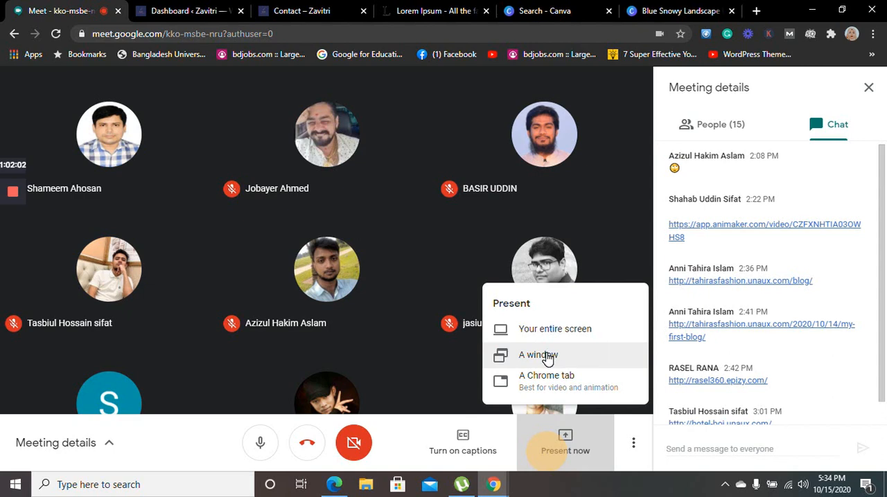
click(546, 355)
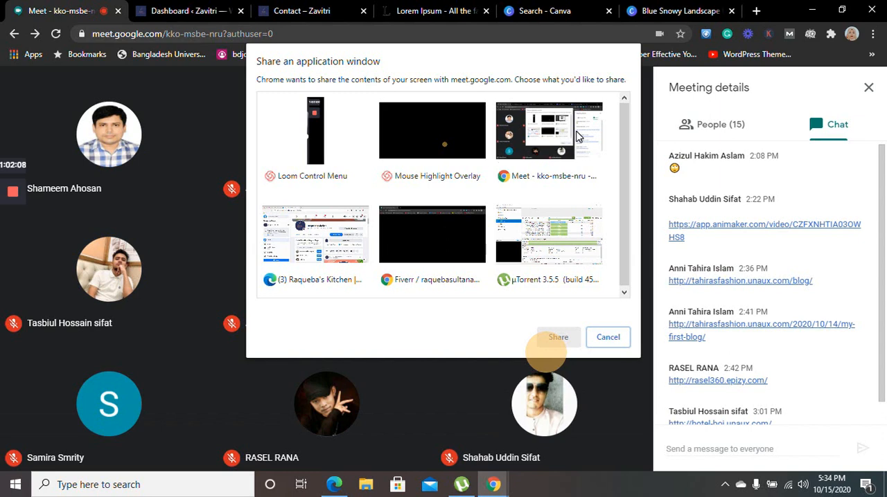
click(578, 136)
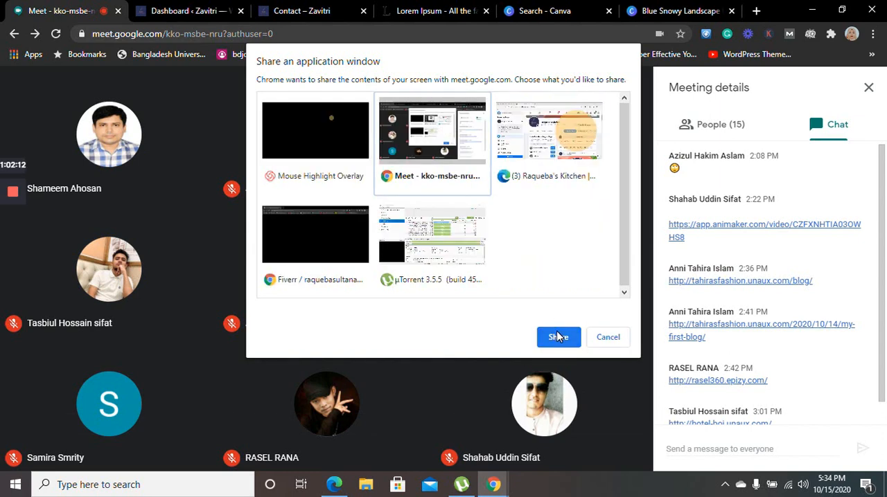
click(558, 337)
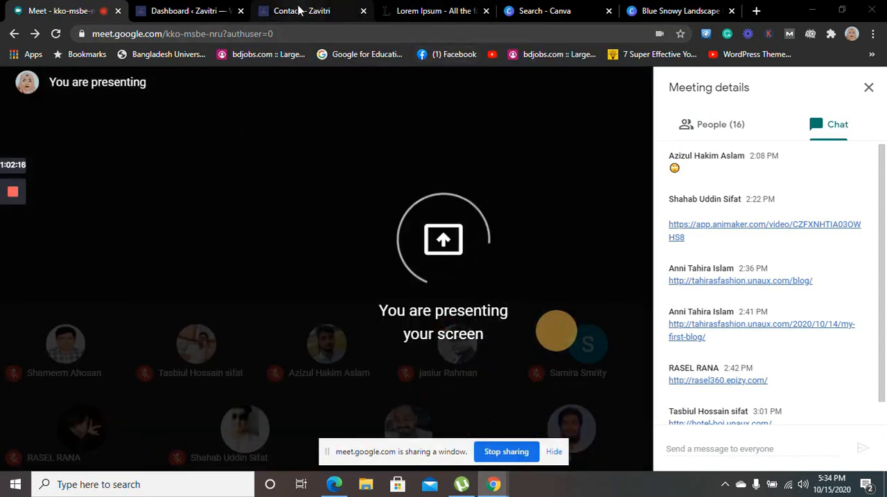
Close the Contact page preview and open the widget management page from the WordPress Dashboard
click(299, 9)
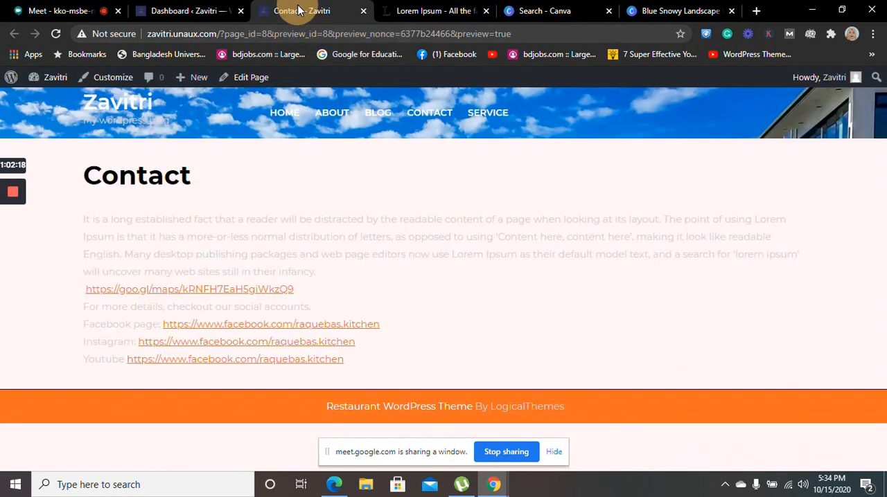
click(363, 11)
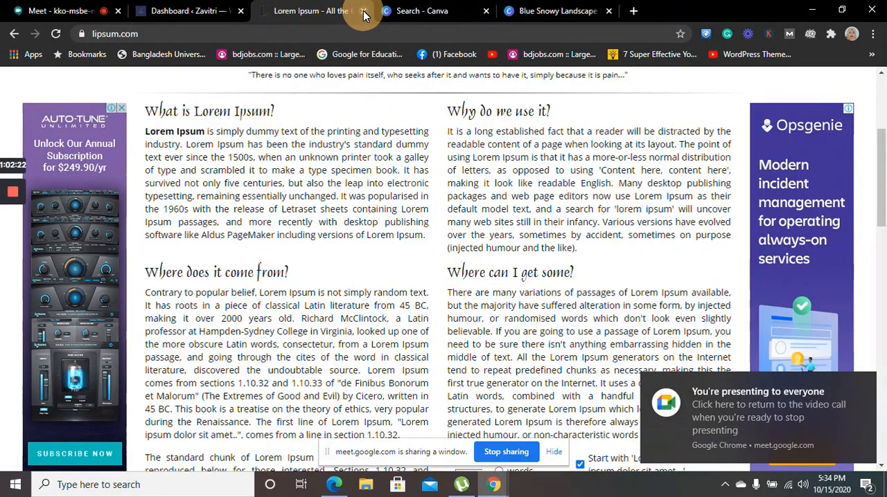
click(206, 14)
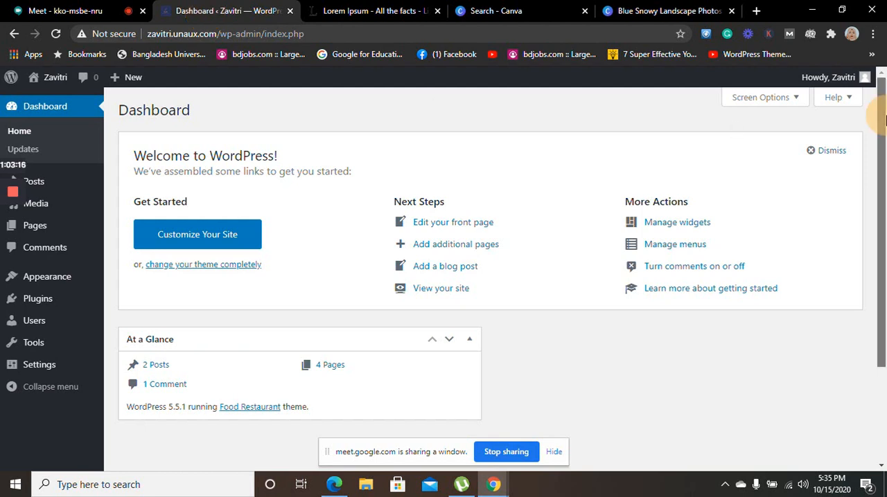
drag(884, 132, 881, 52)
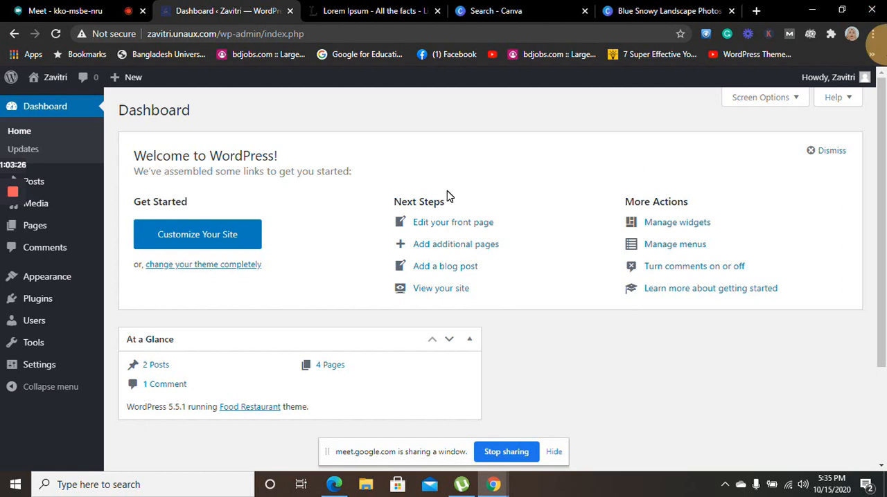
click(691, 222)
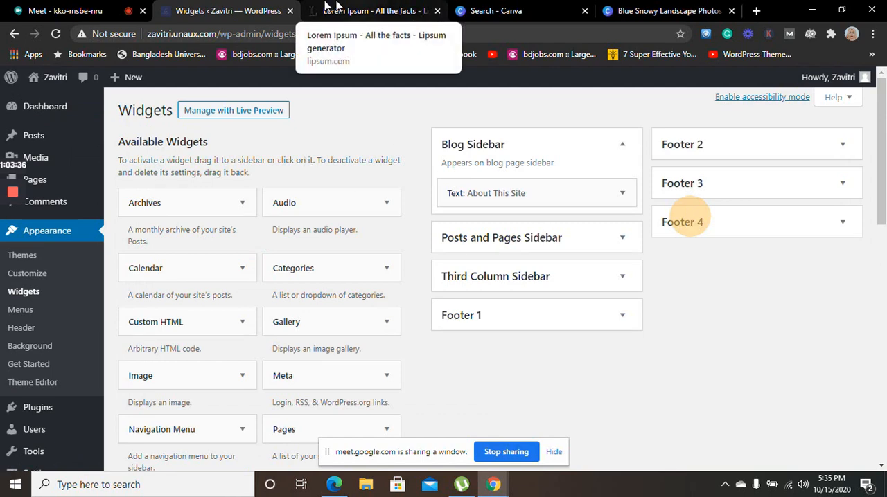
Open the live Zavitri site in a separate tab, keeping the Widgets page open, and view its home page
mouse_move(71, 106)
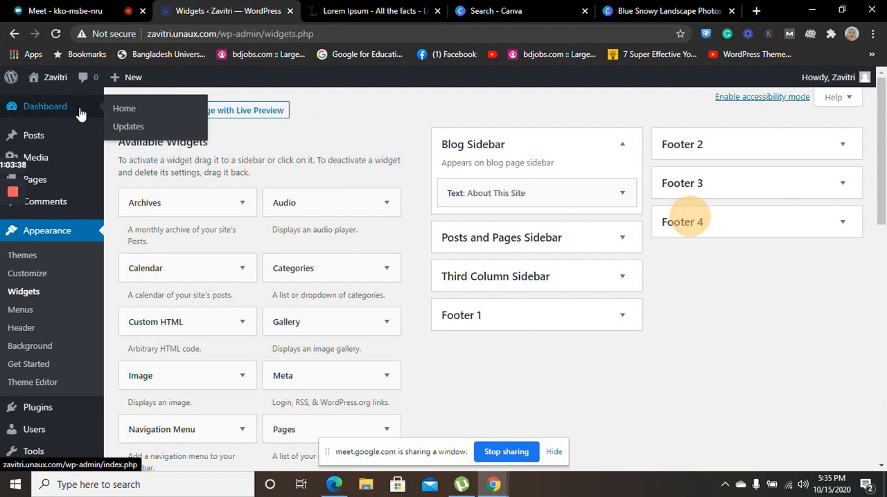
mouse_move(54, 76)
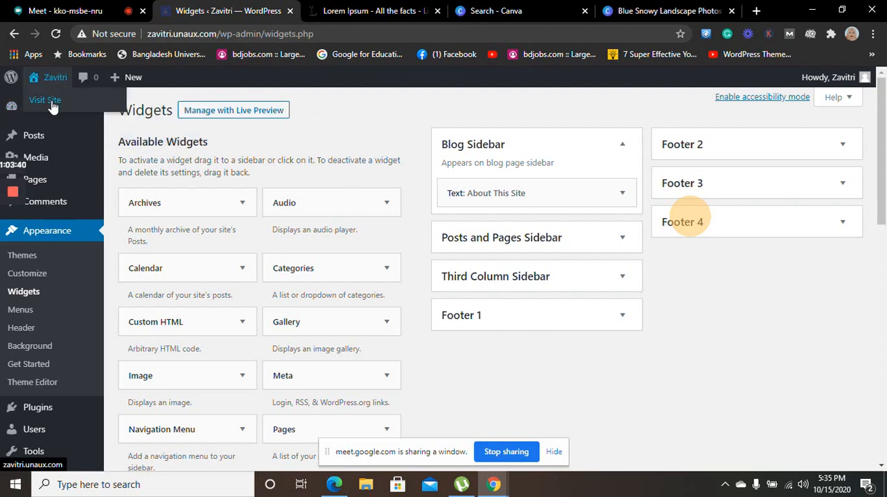
ctrl+click(52, 102)
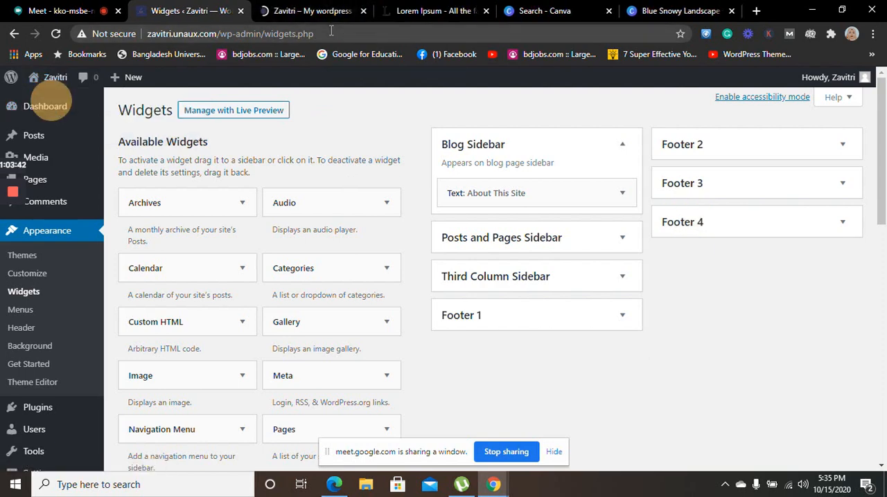
click(334, 11)
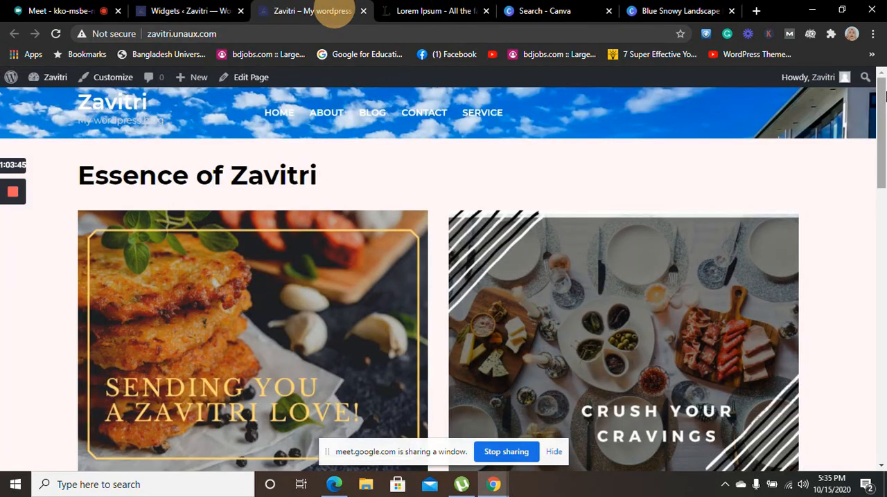
mouse_move(884, 96)
mouse_down()
mouse_move(884, 394)
mouse_move(884, 100)
mouse_up()
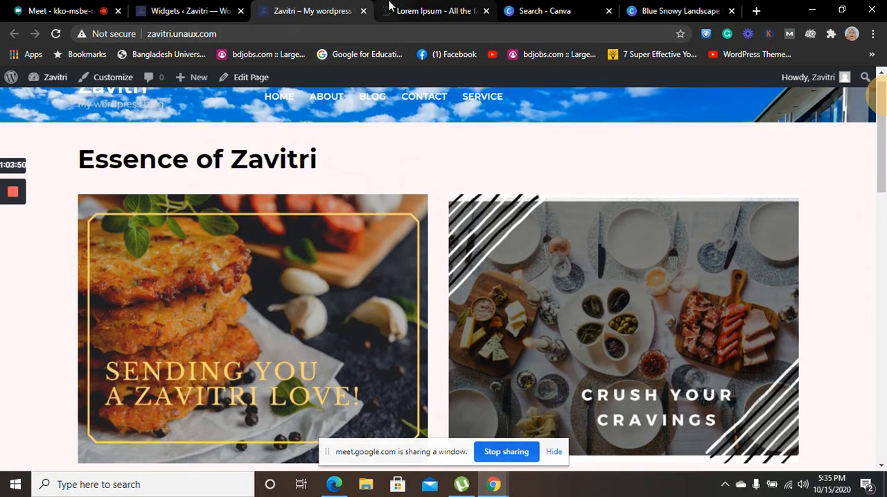
View the About page of the live site and return to the home page
click(331, 102)
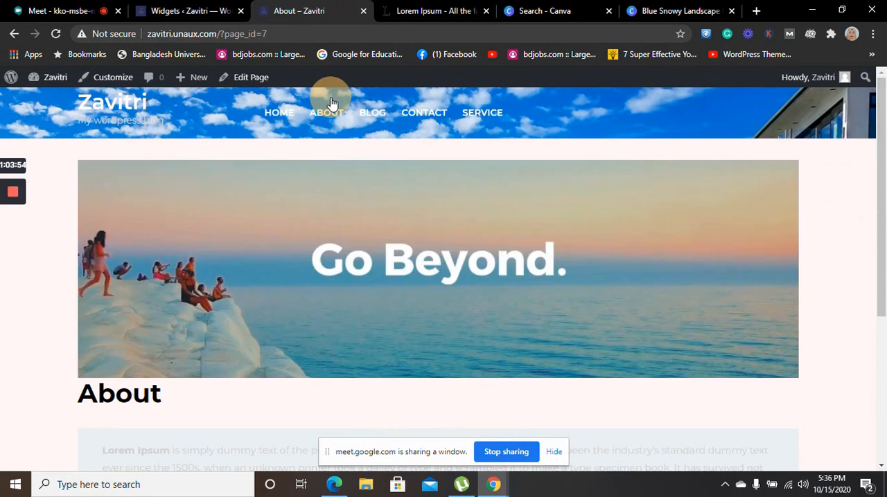
drag(884, 111, 876, 164)
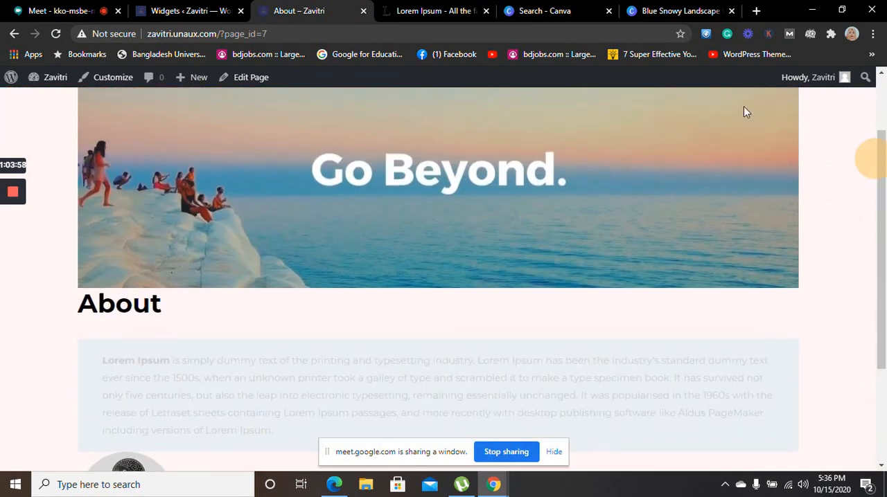
click(444, 9)
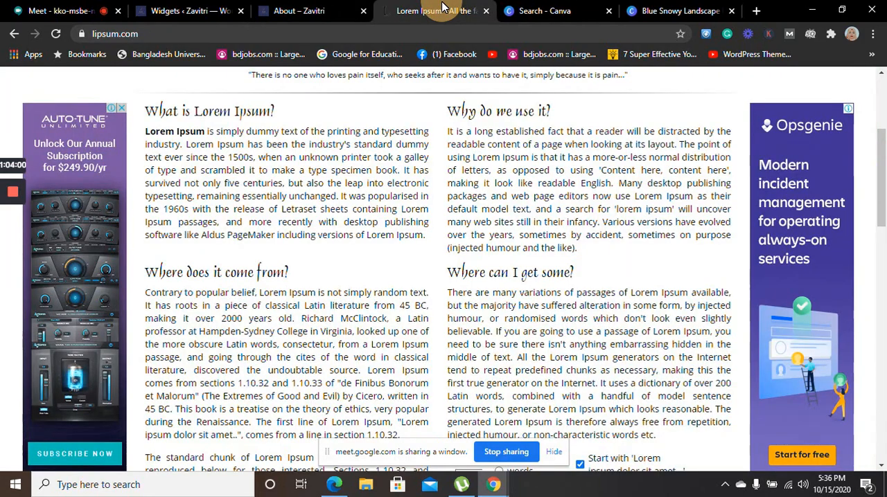
click(284, 8)
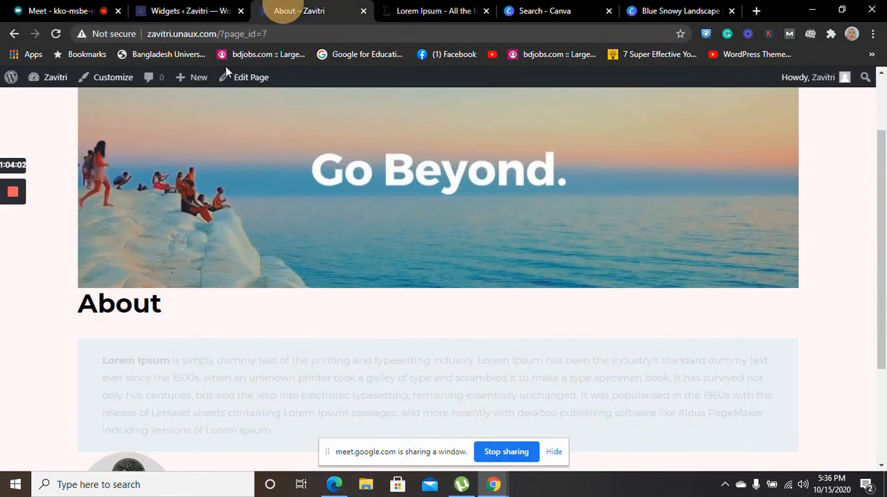
click(174, 5)
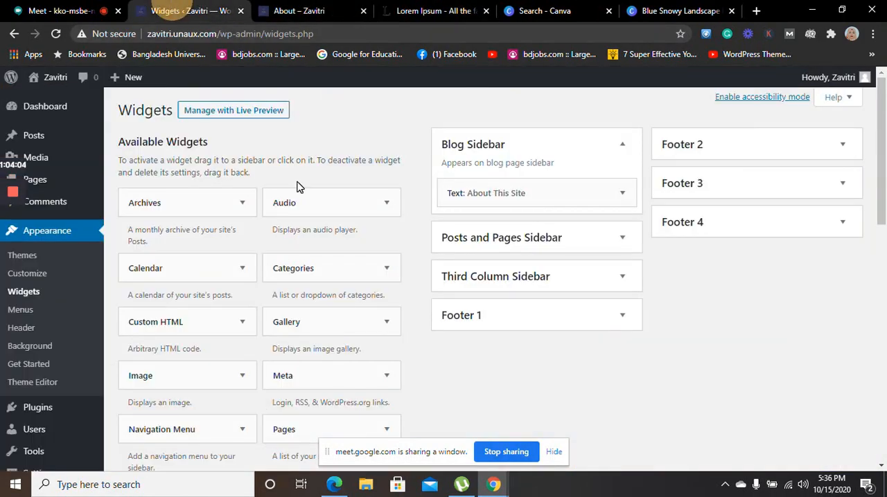
click(319, 6)
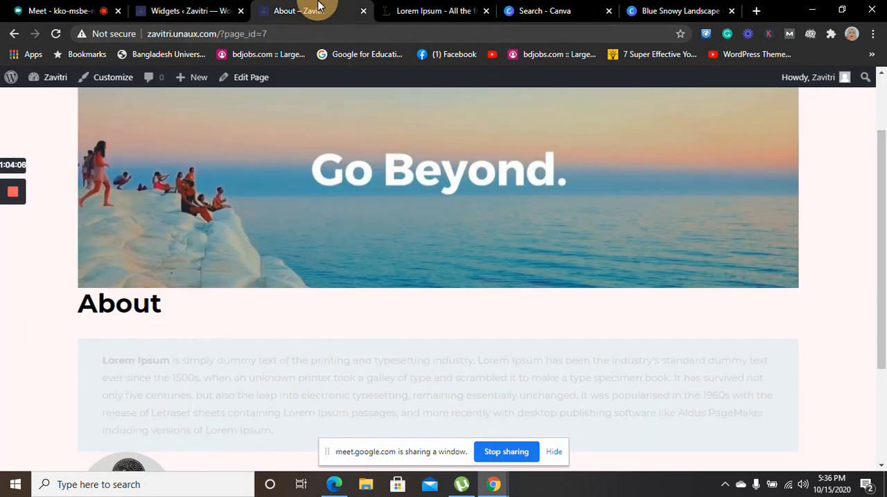
click(11, 35)
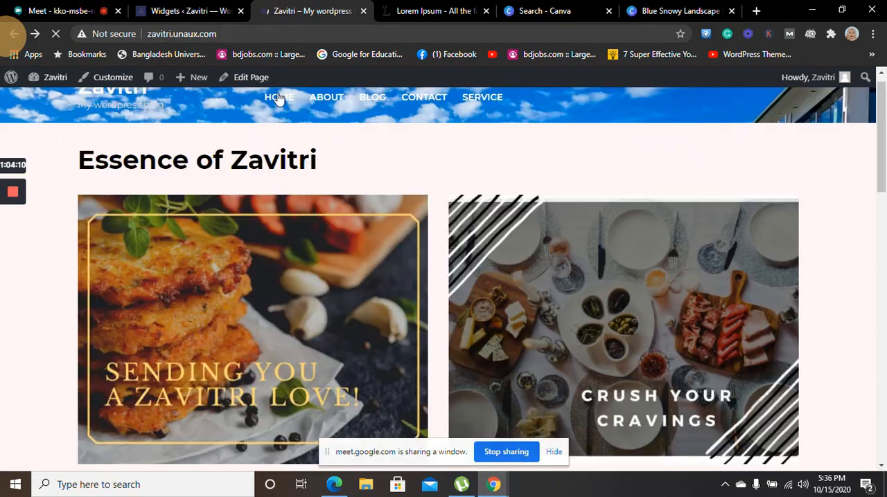
View the live site's Blog, Contact and Service pages and switch back to the Widgets admin page
click(372, 101)
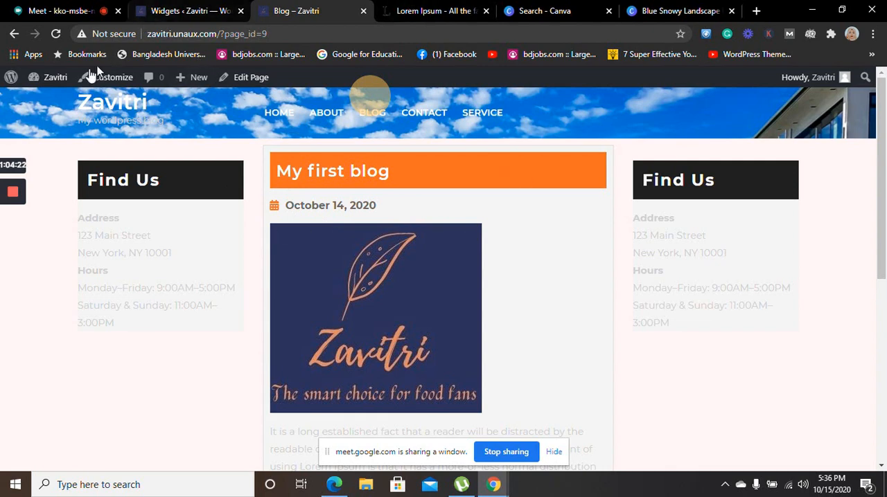
click(15, 34)
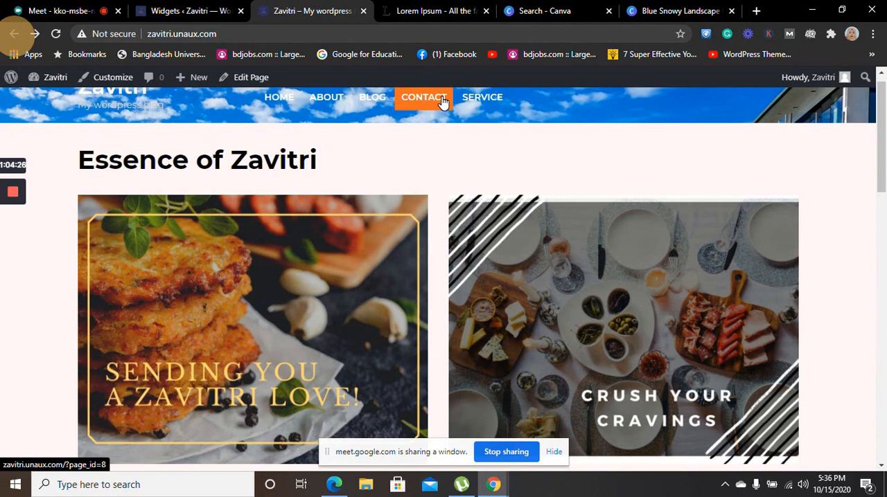
click(443, 100)
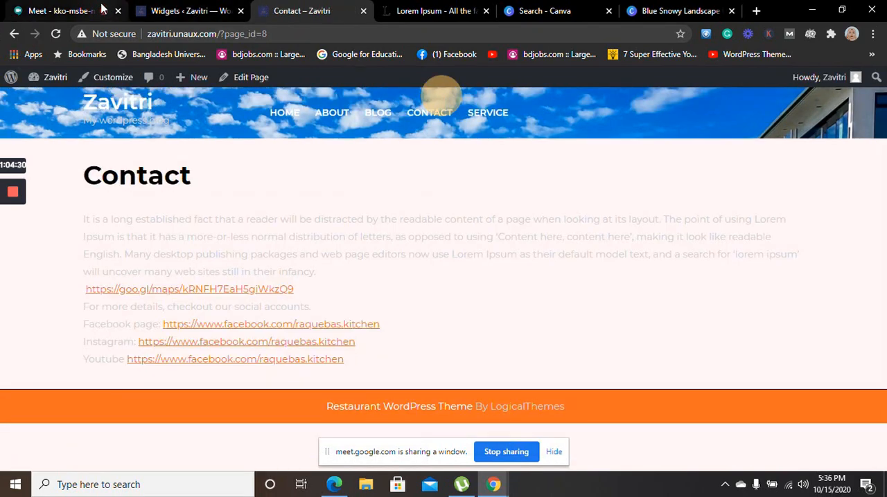
click(13, 34)
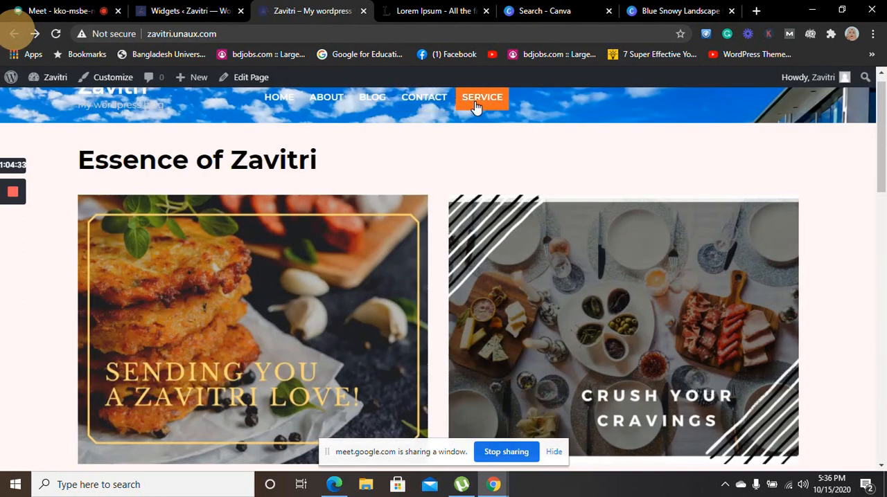
click(475, 104)
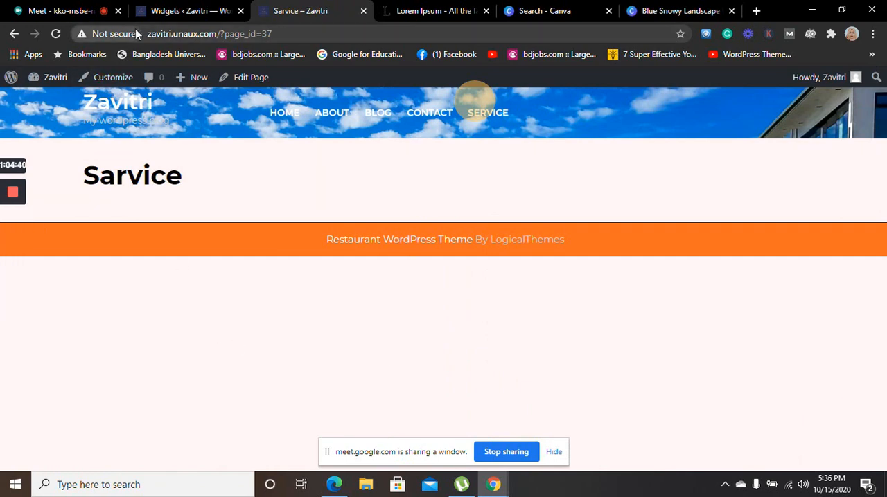
click(167, 6)
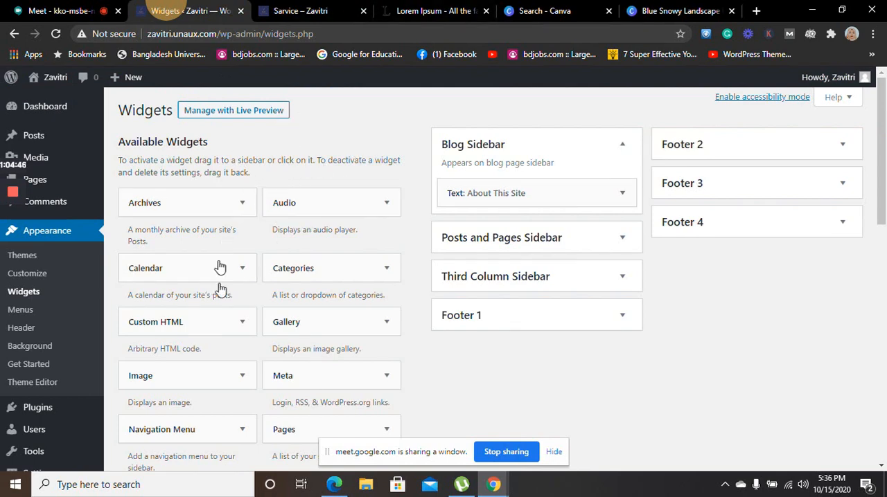
Review the available widgets, the inactive widgets and the About This Site text widget in the Blog Sidebar
drag(883, 122, 884, 457)
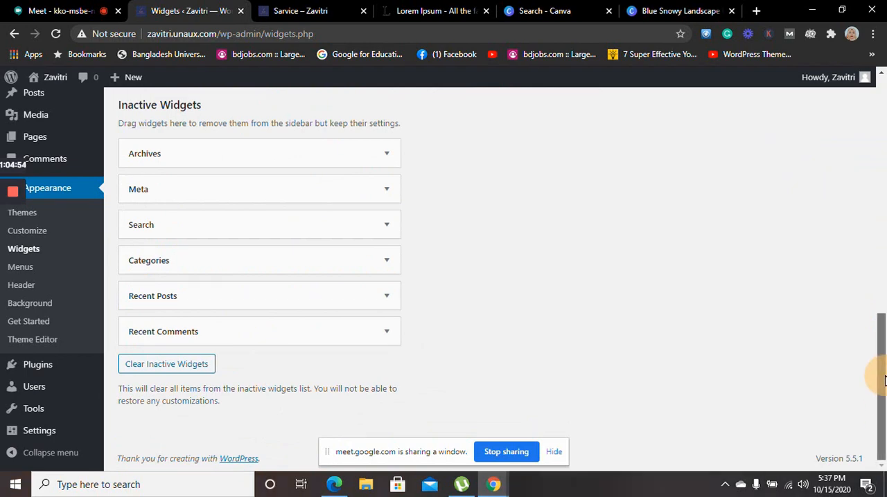
drag(878, 374, 851, 38)
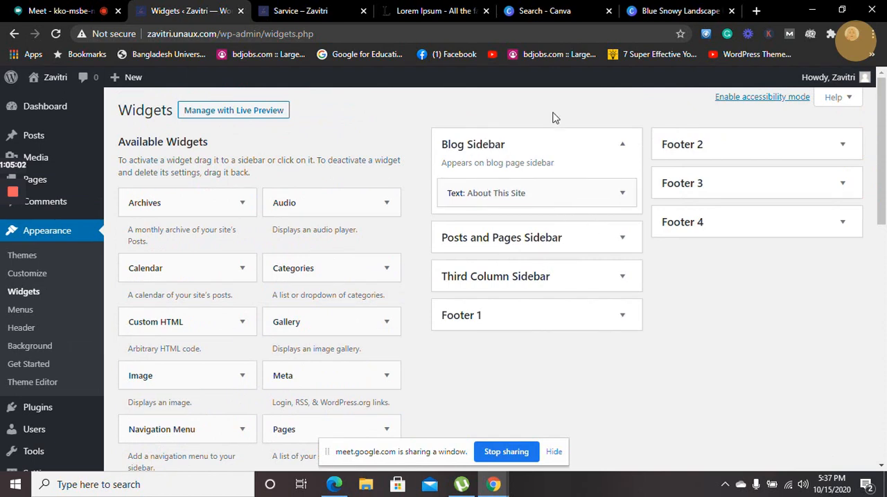
click(621, 194)
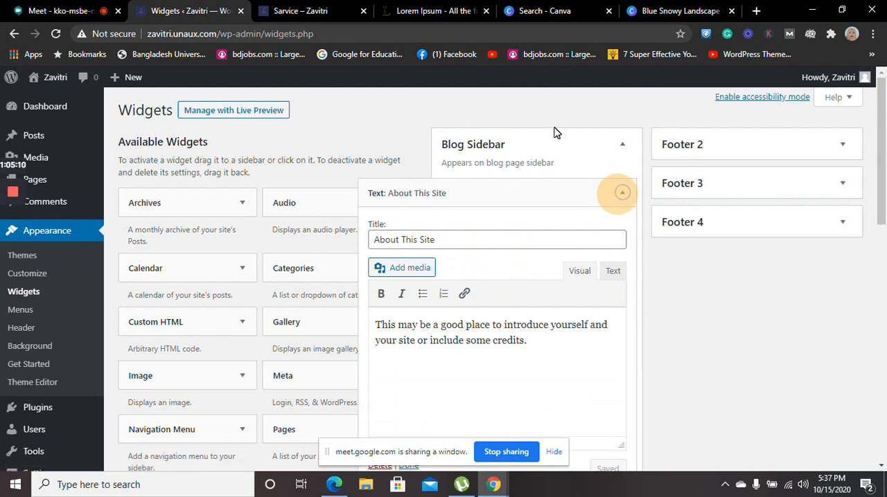
click(622, 194)
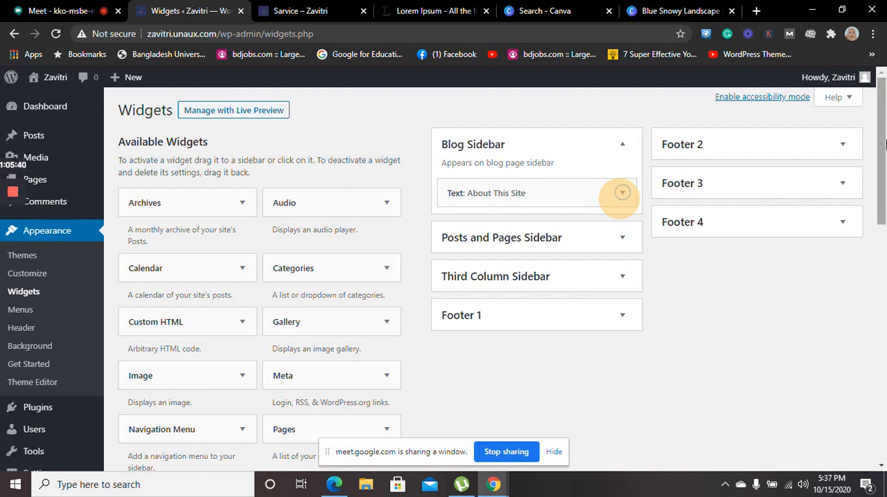
drag(884, 149, 884, 167)
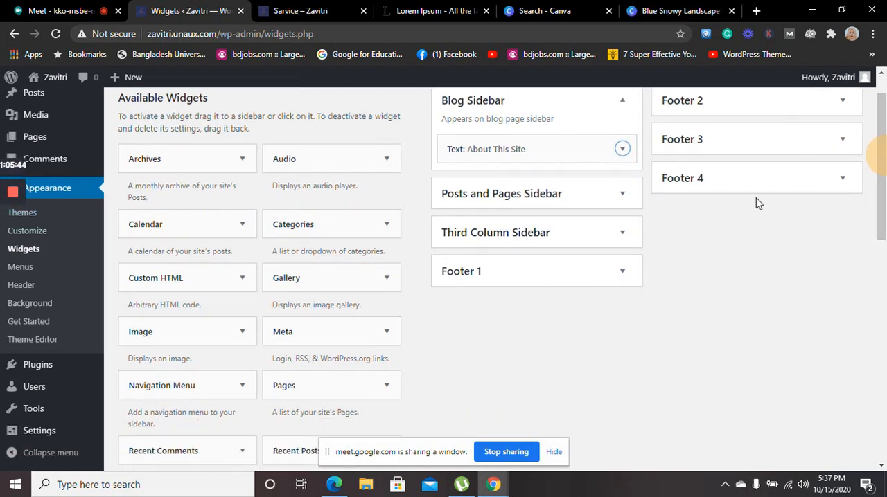
drag(884, 151, 866, 344)
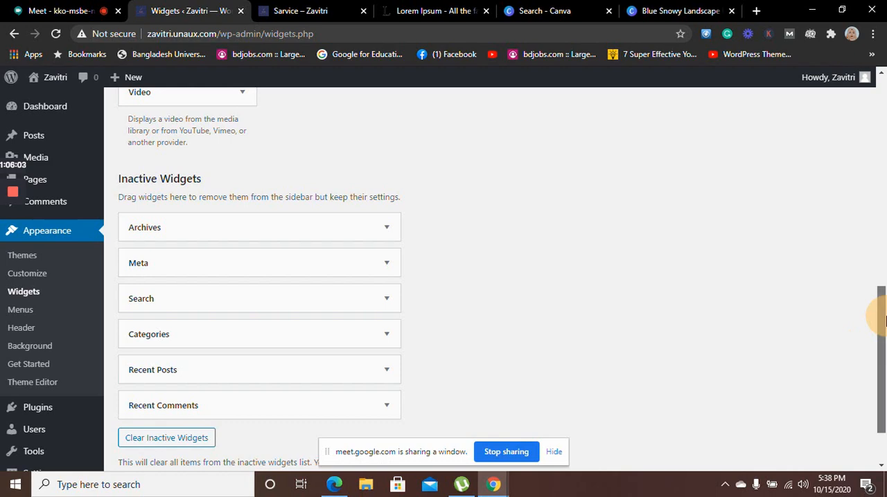
drag(885, 320, 839, 75)
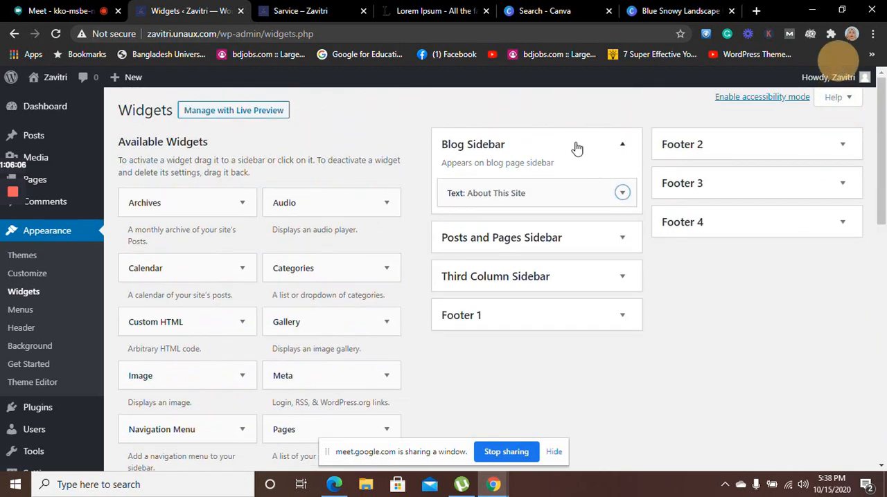
Open the About This Site text widget in the Blog Sidebar and delete all of its body text
click(597, 195)
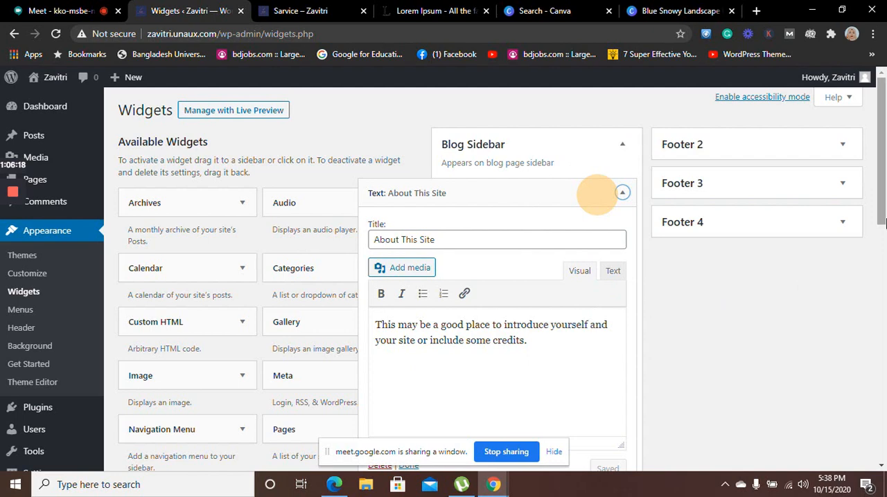
drag(882, 194, 882, 232)
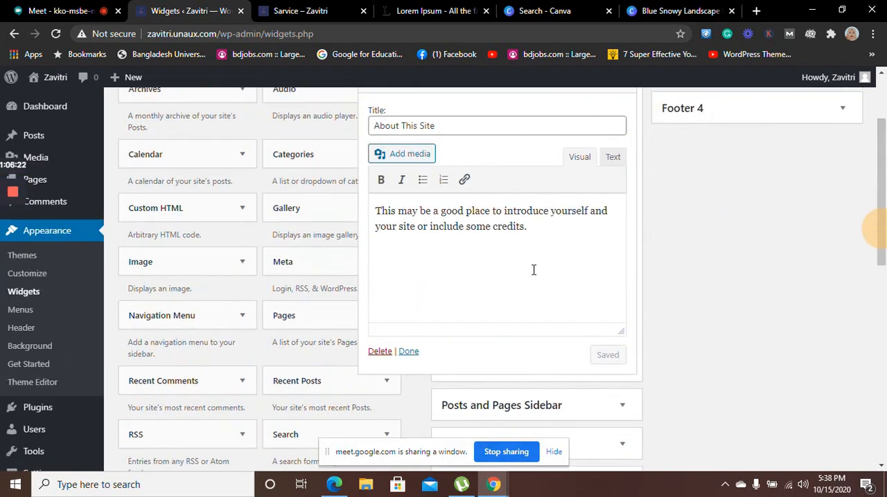
click(524, 229)
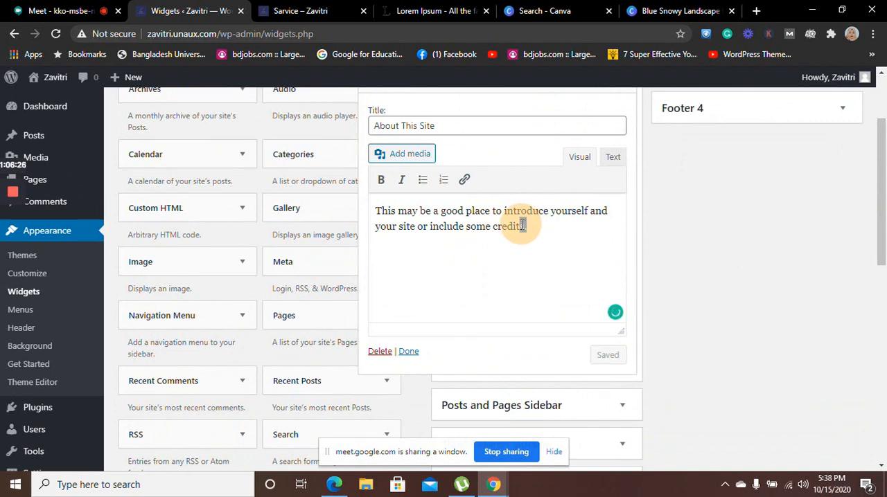
drag(527, 223, 371, 213)
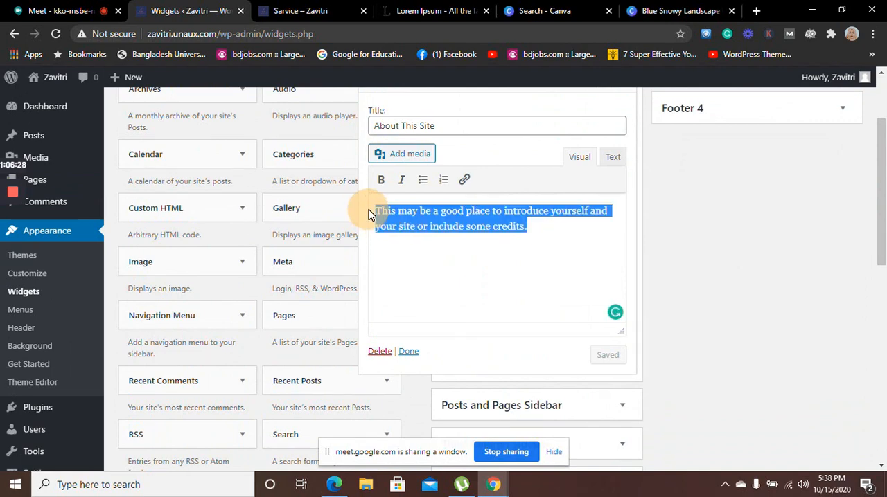
key(ctrl+v)
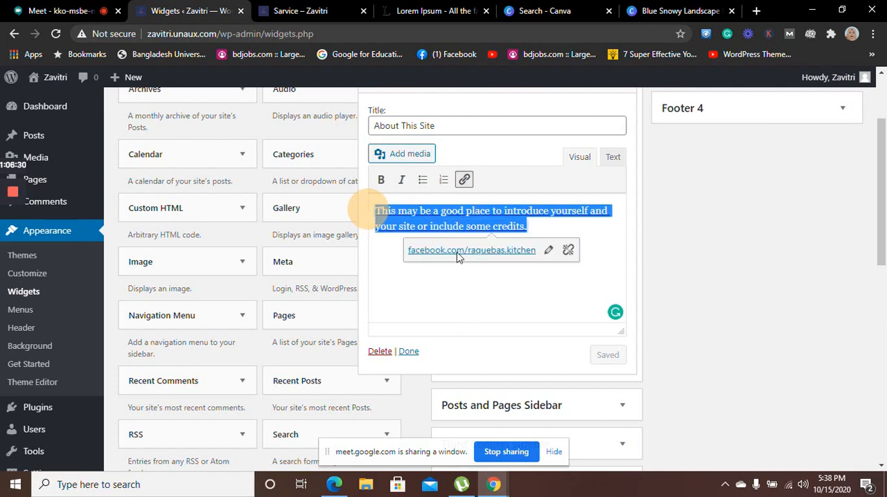
click(451, 290)
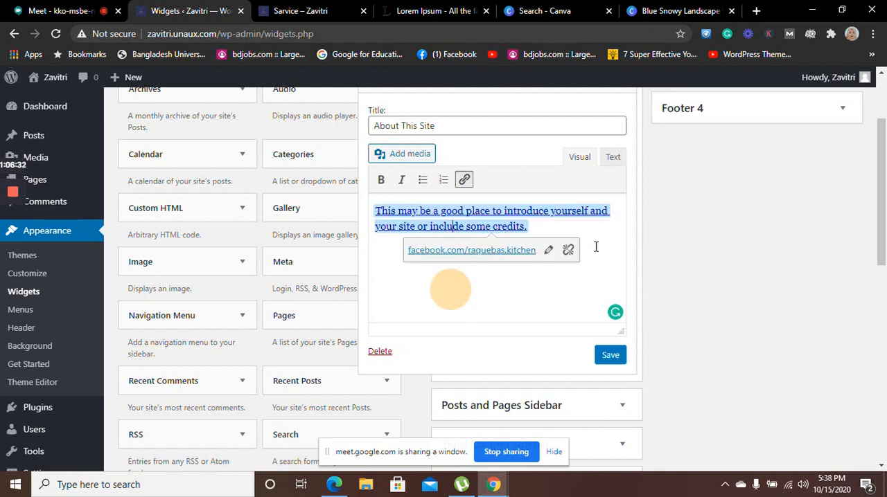
key(BackSpace)
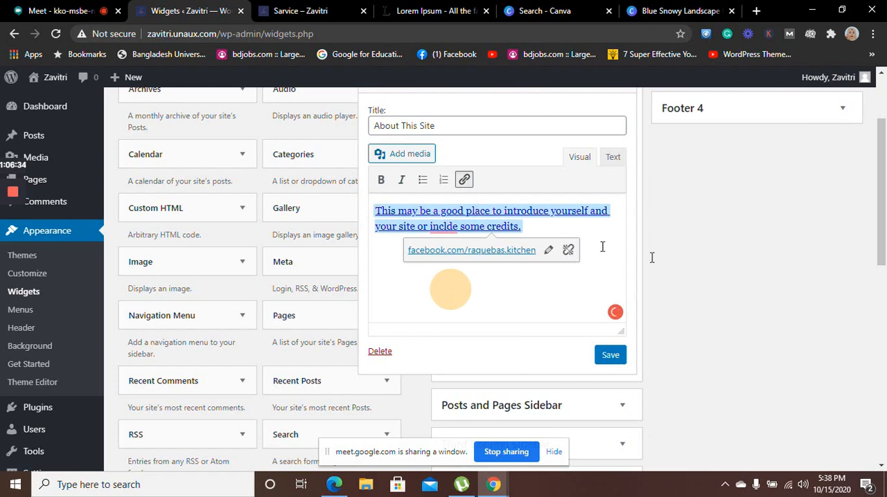
drag(535, 229, 376, 211)
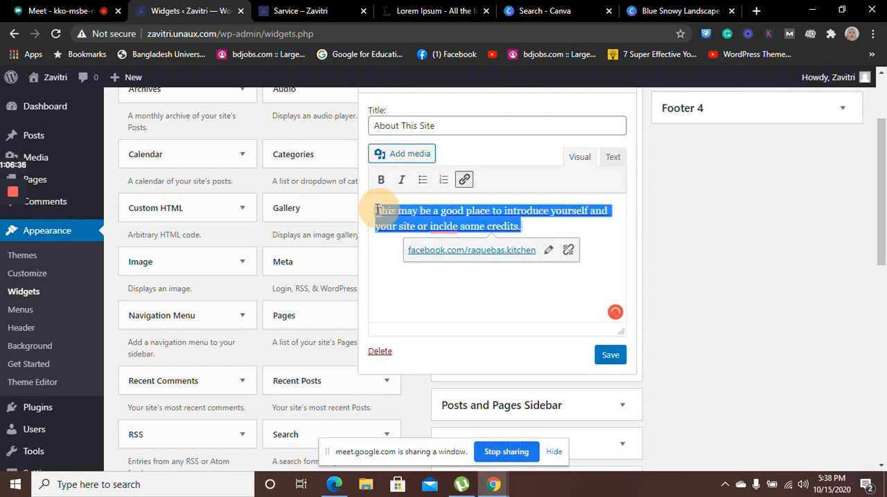
key(BackSpace)
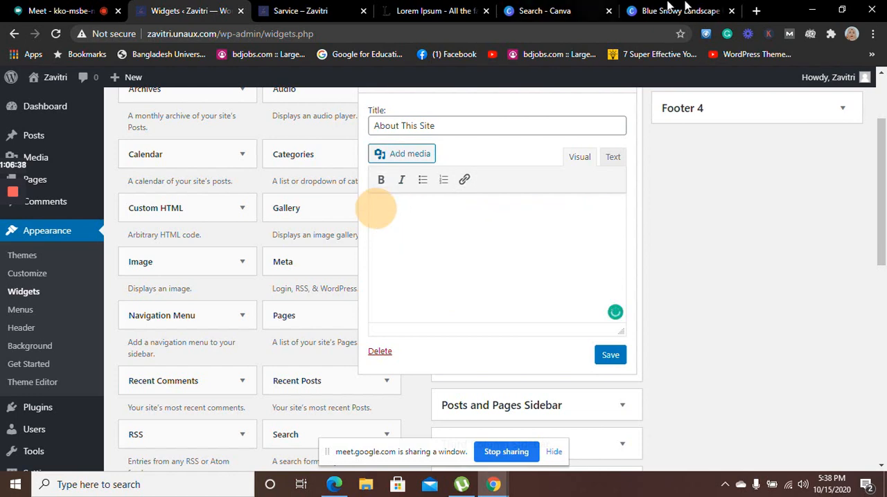
Copy the opening lines of "What is Lorem Ipsum?" up to "when an unknown" from lipsum.com into the About This Site widget's body
click(413, 12)
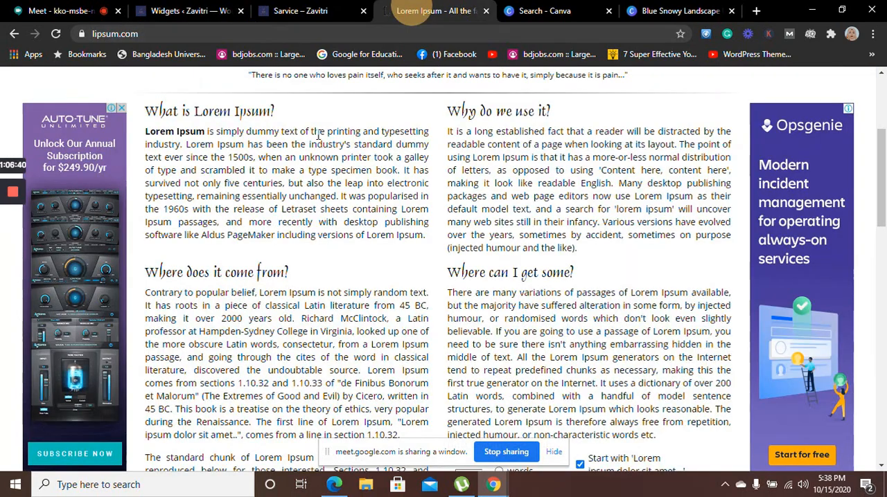
drag(299, 136, 292, 135)
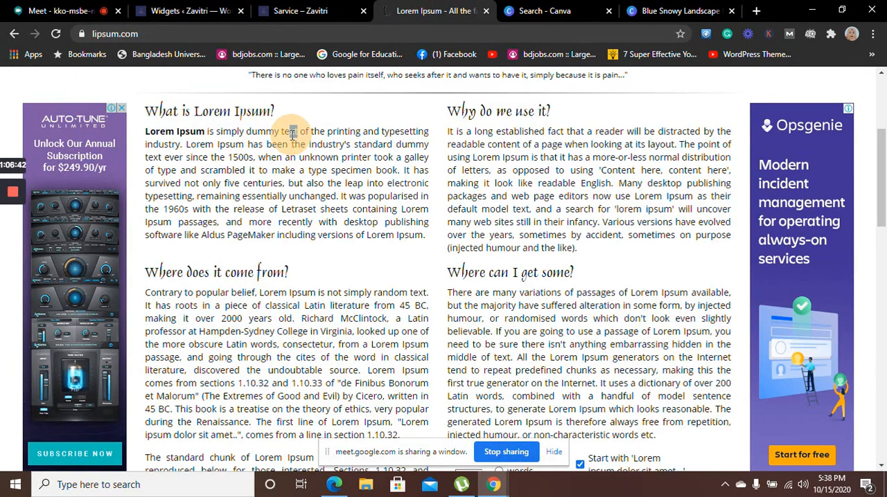
drag(341, 156, 141, 132)
key(ctrl+c)
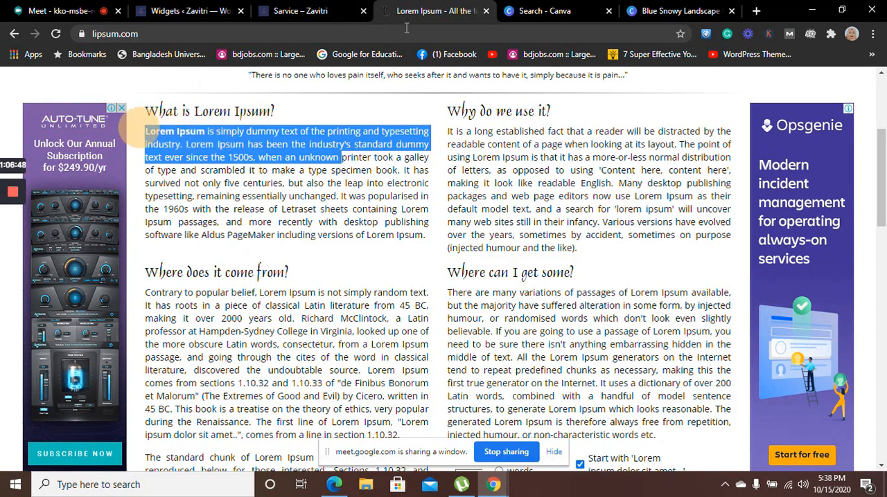
click(203, 16)
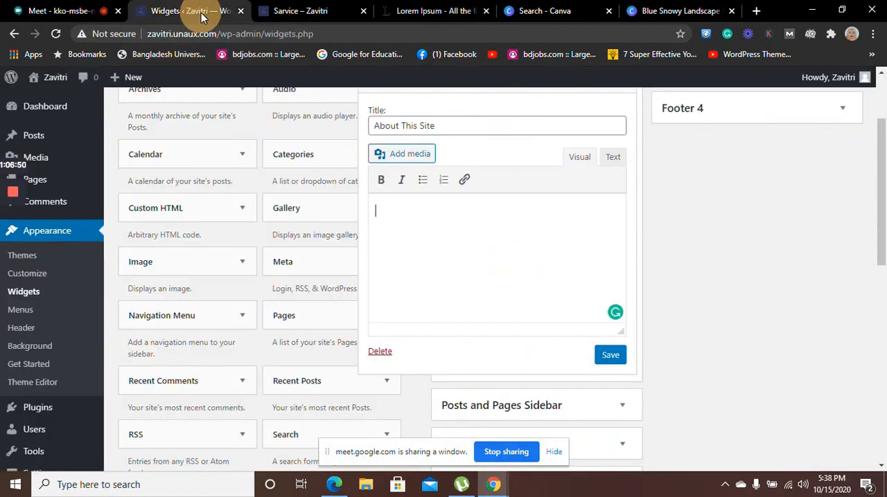
click(396, 209)
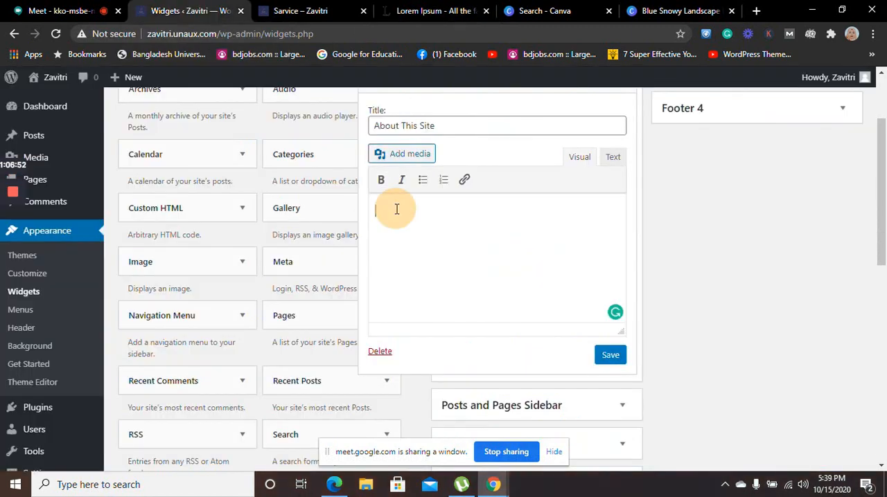
key(ctrl+v)
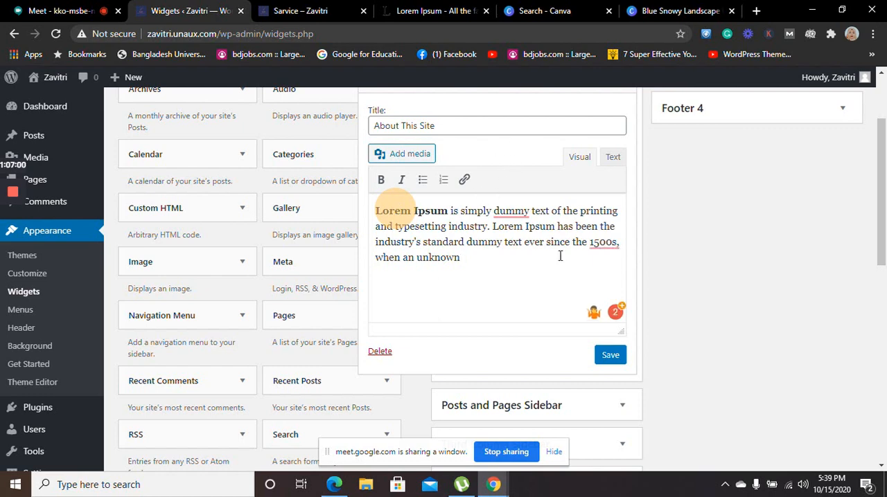
View the media library from the About This Site widget without inserting anything, and save and close the widget
click(414, 161)
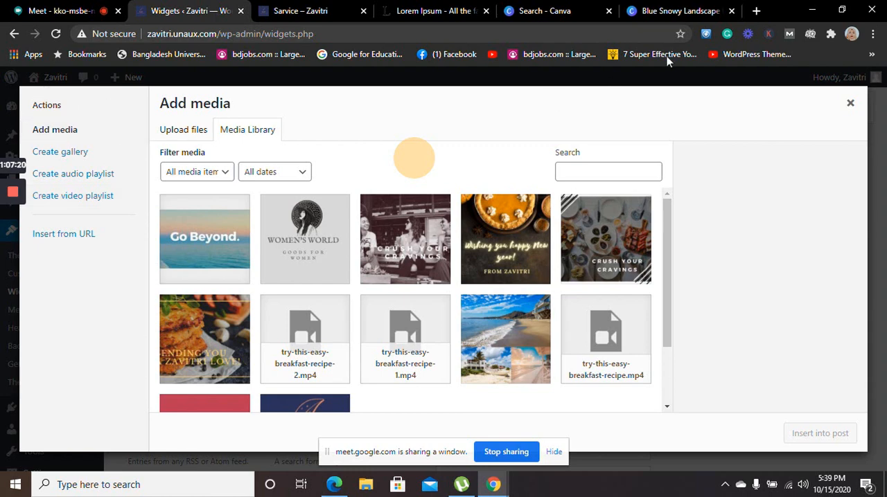
click(851, 106)
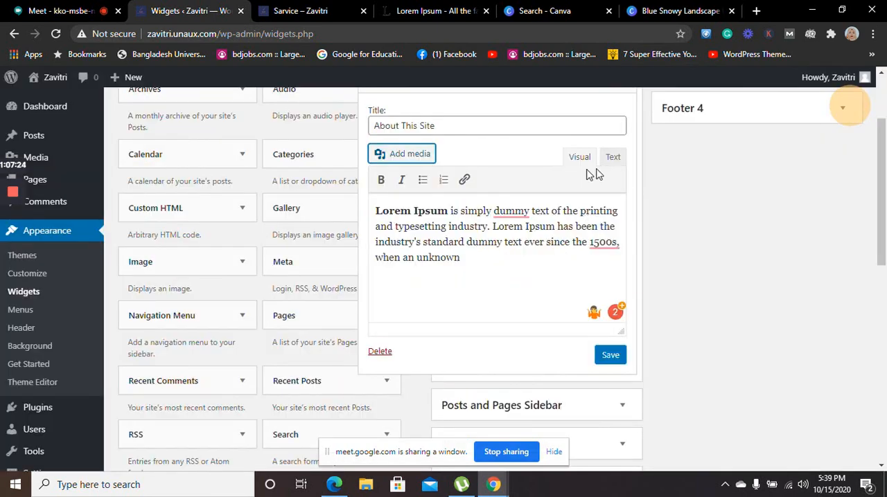
click(612, 355)
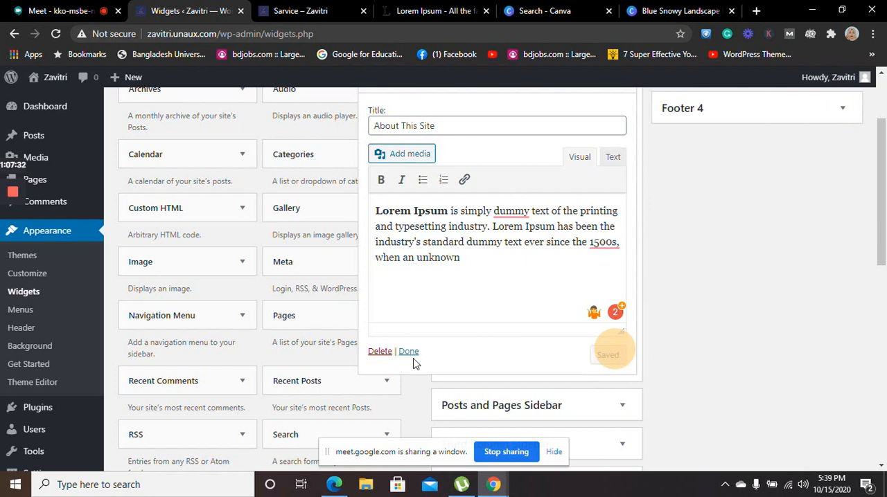
click(408, 352)
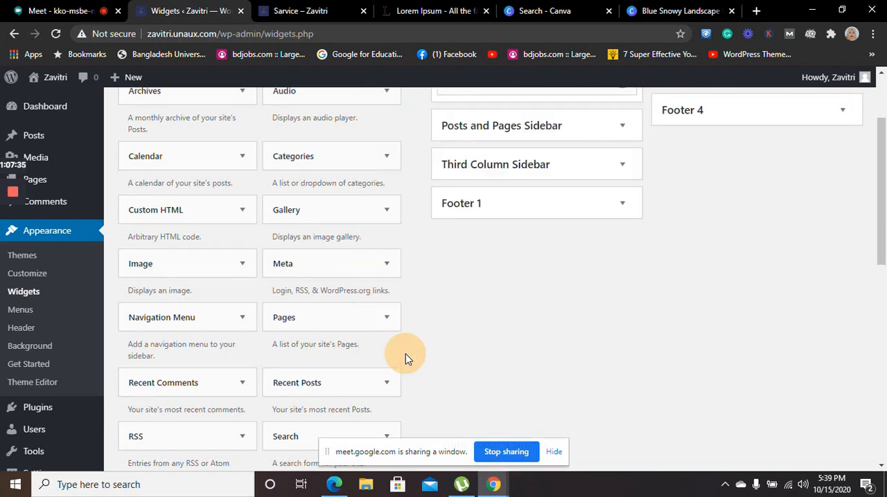
Expand the Posts and Pages Sidebar and open its Find Us text widget
drag(886, 160, 885, 120)
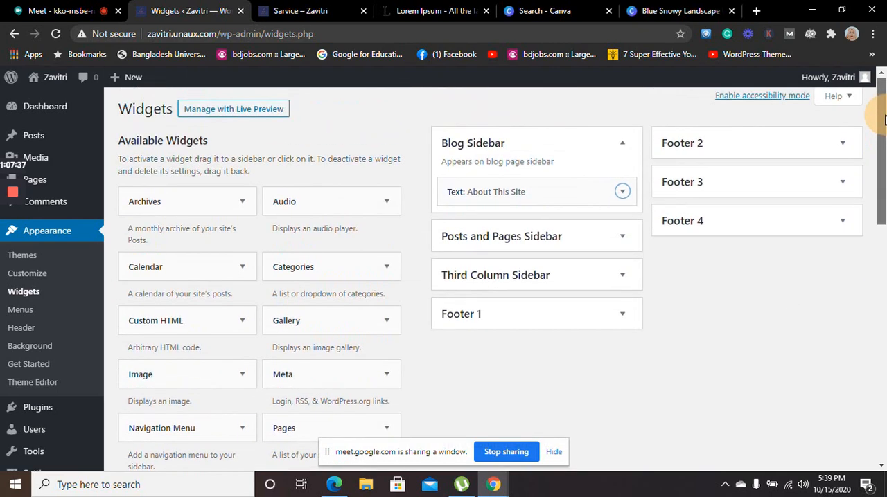
click(591, 239)
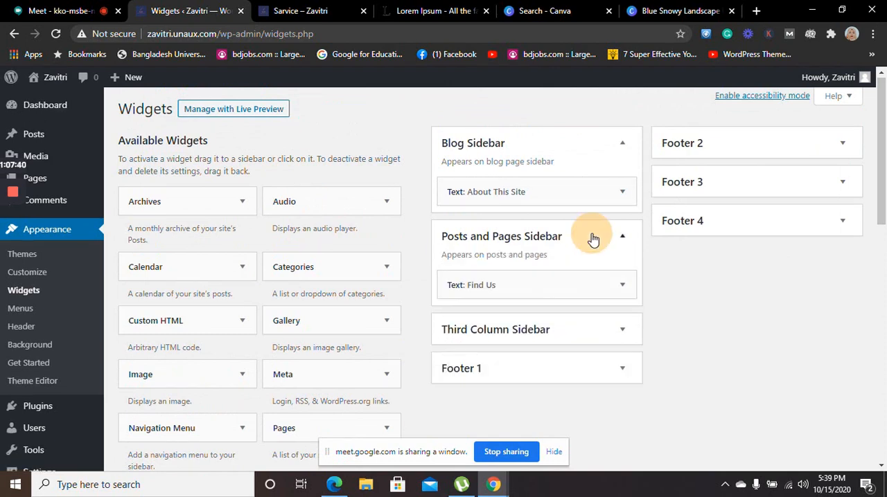
click(624, 288)
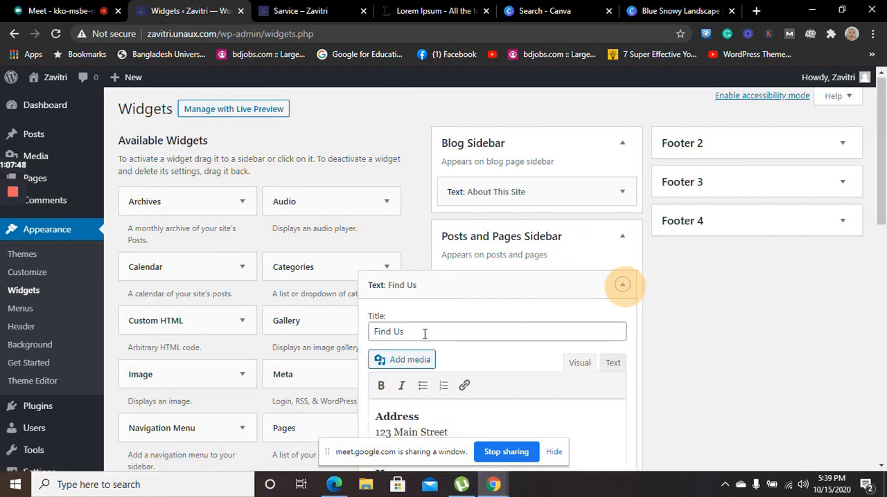
Switch to the live Zavitri site, return to its home page and open the Blog page
click(316, 8)
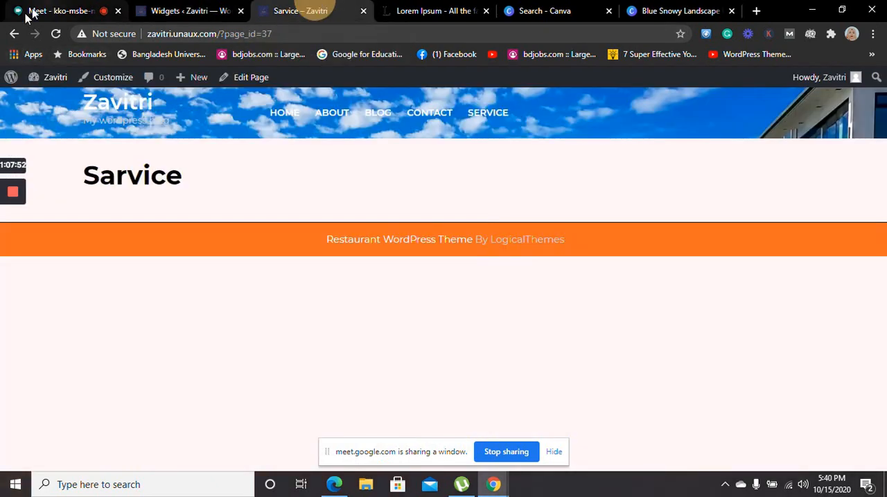
click(11, 34)
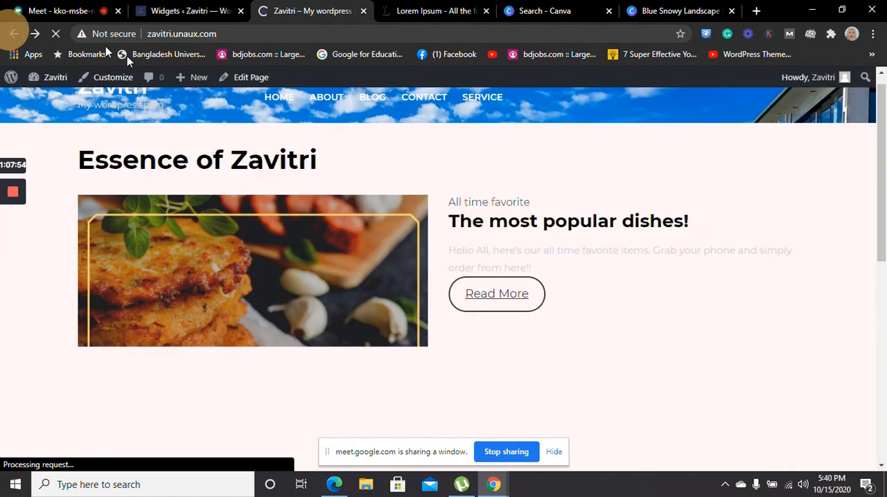
click(376, 102)
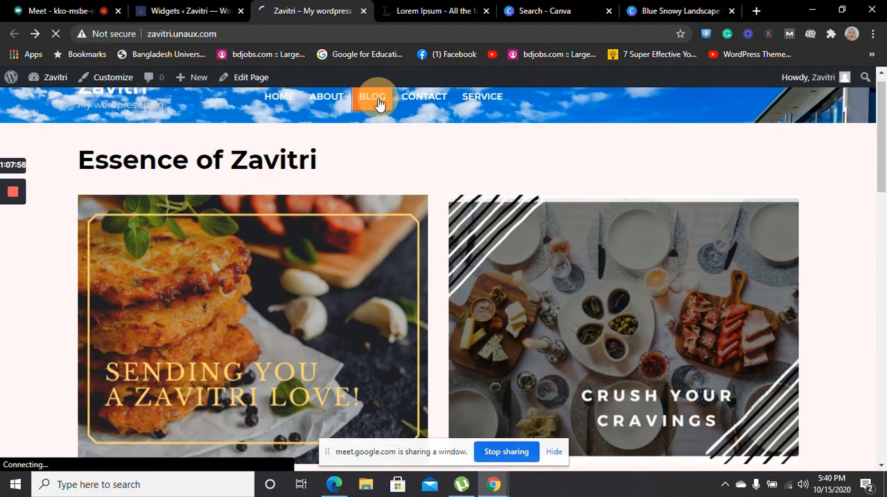
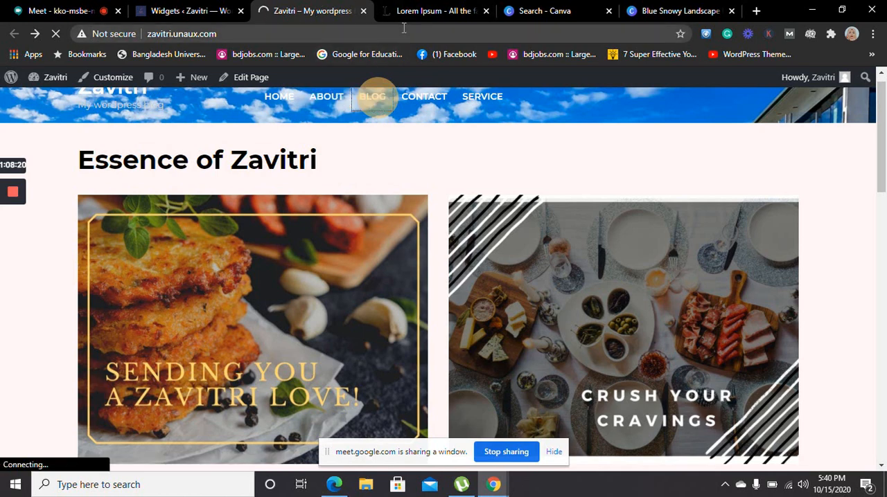
Open the Blog page from the live Zavitri site's home page
click(368, 104)
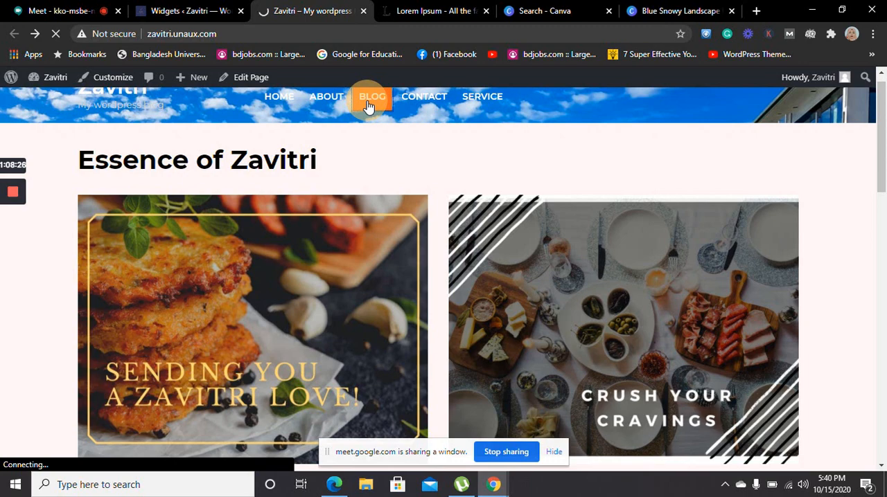
drag(879, 159, 875, 112)
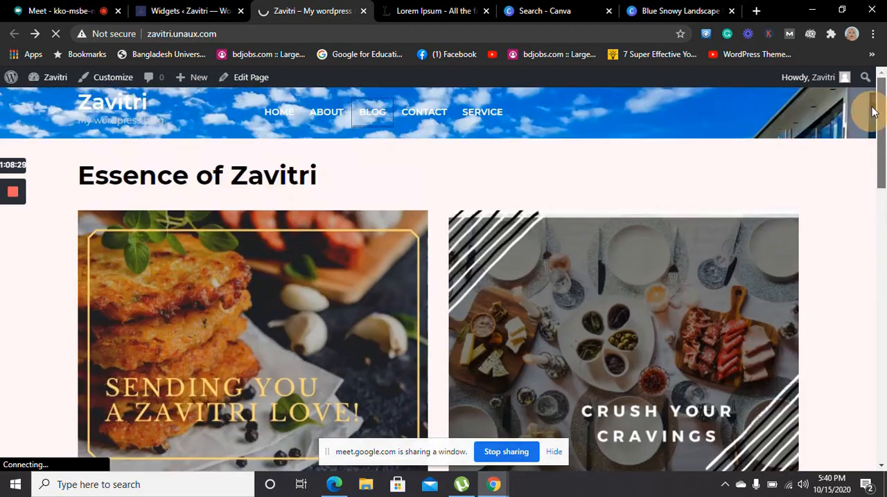
click(360, 128)
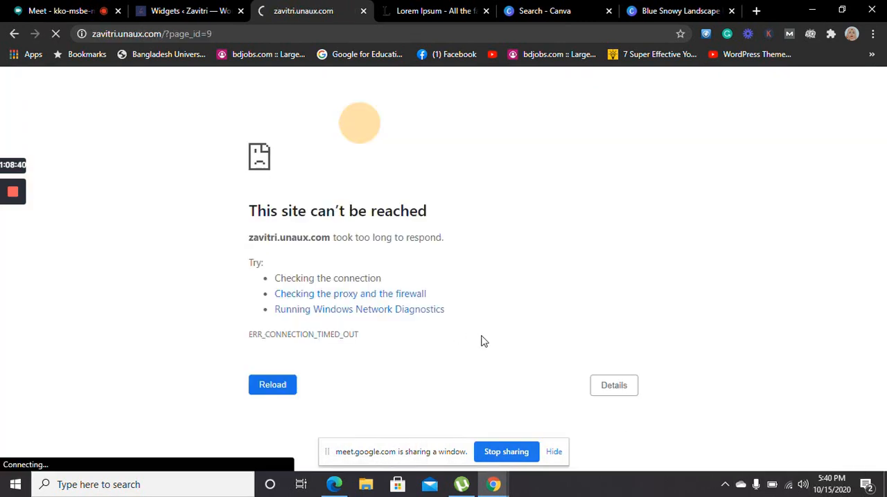
Check the computer's Wi-Fi connection and reload the Blog page
click(787, 487)
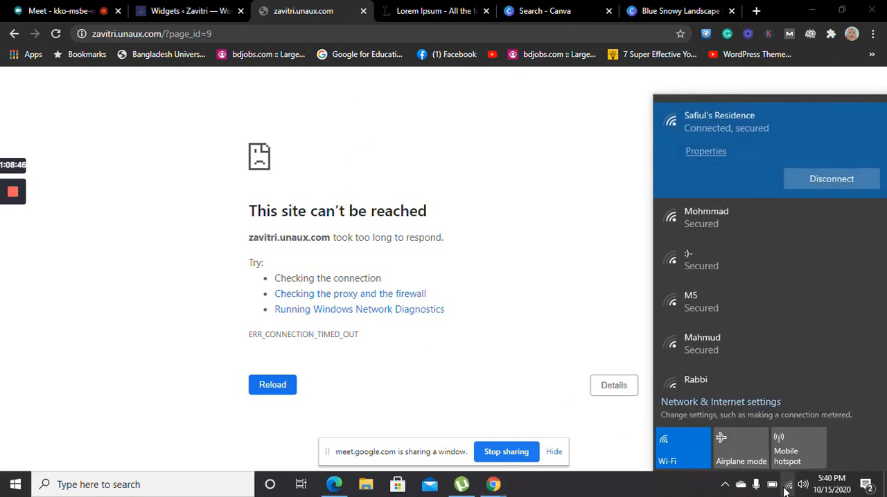
click(787, 486)
click(229, 77)
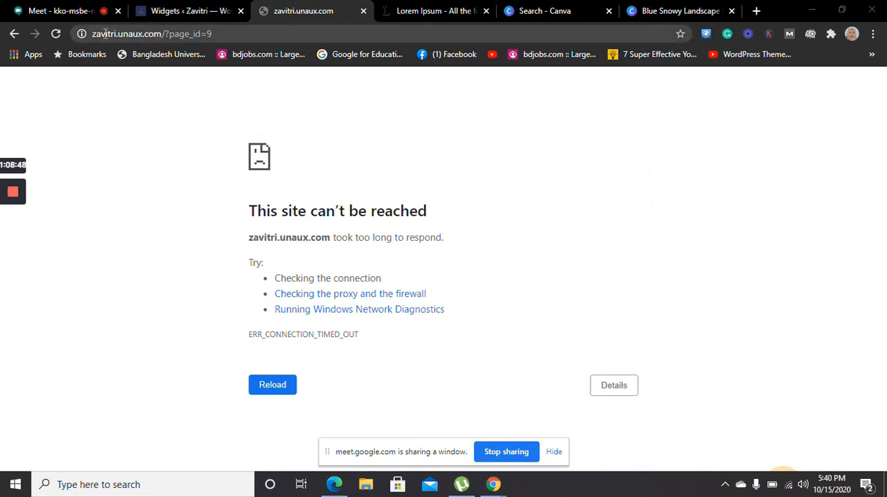
click(56, 38)
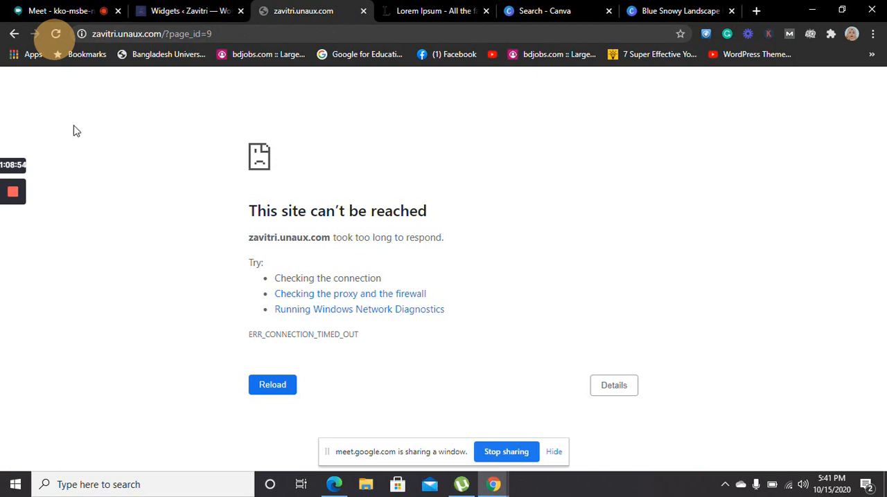
click(57, 32)
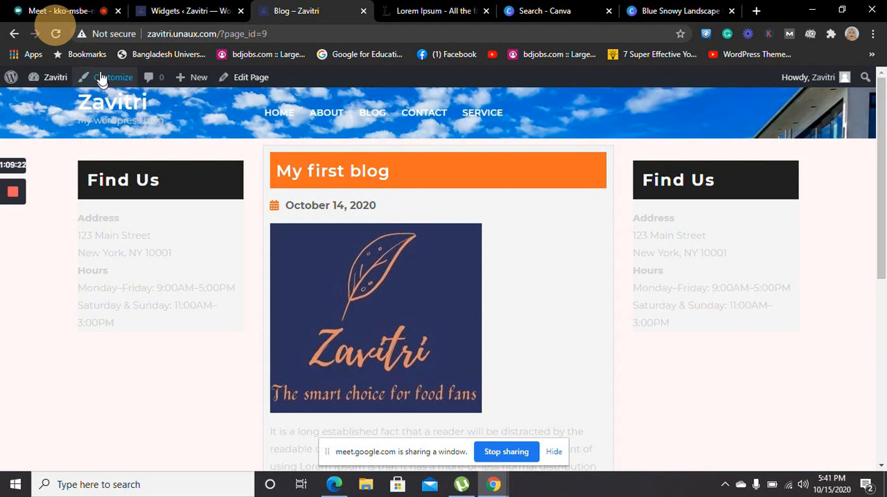
Return to the Widgets admin page and change the Find Us text widget's title to "Related posts"
click(166, 10)
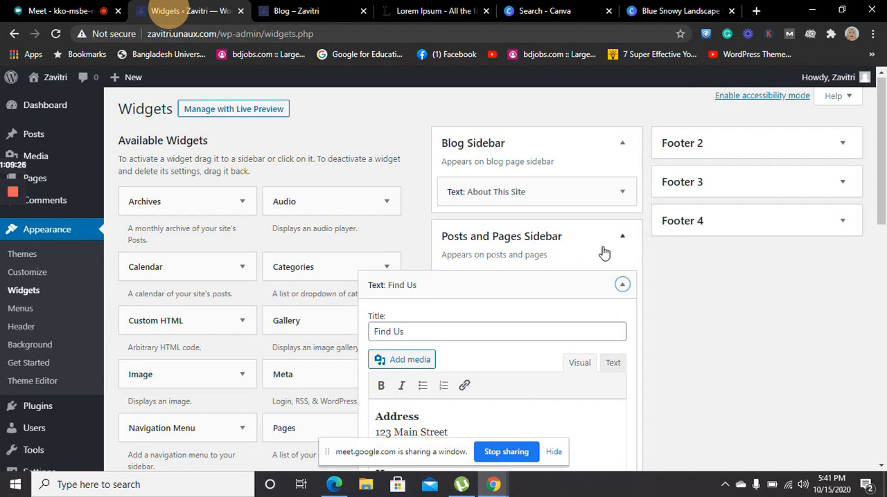
drag(423, 330, 372, 335)
key(BackSpace)
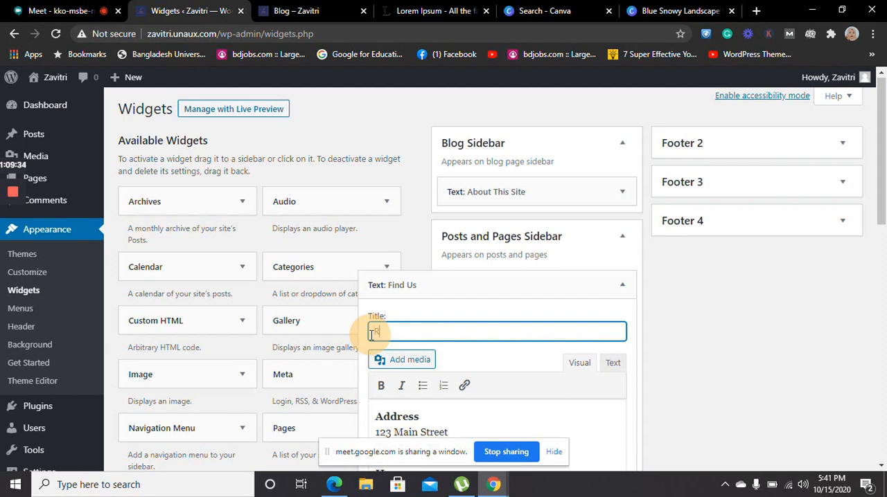
text(Related posts)
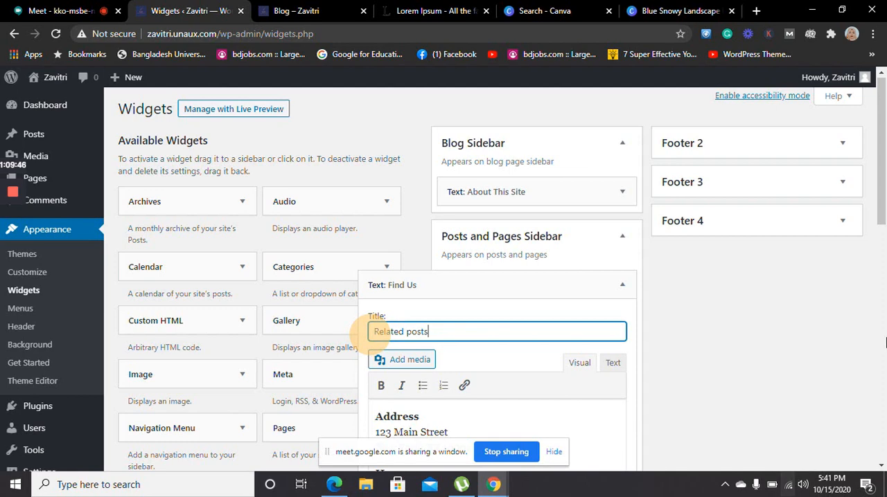
Replace the widget's address and hours text with the copied Lorem Ipsum passage, and save and close the widget
drag(885, 182, 883, 258)
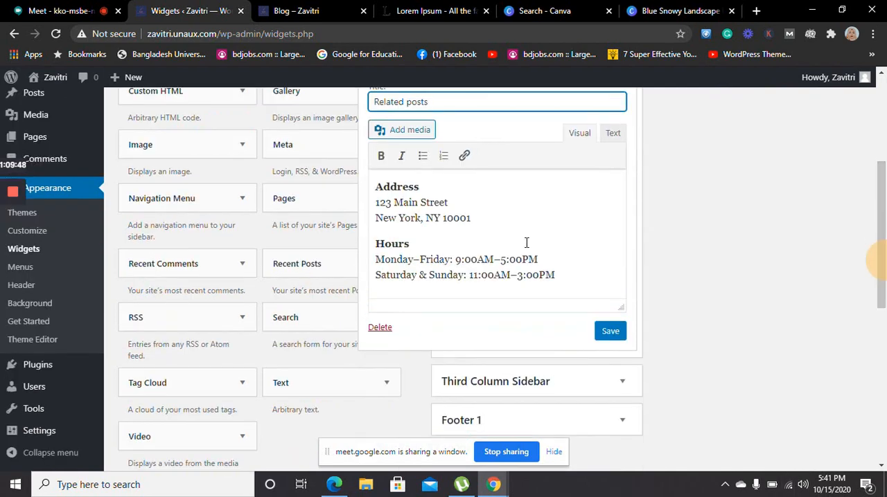
drag(559, 275, 376, 187)
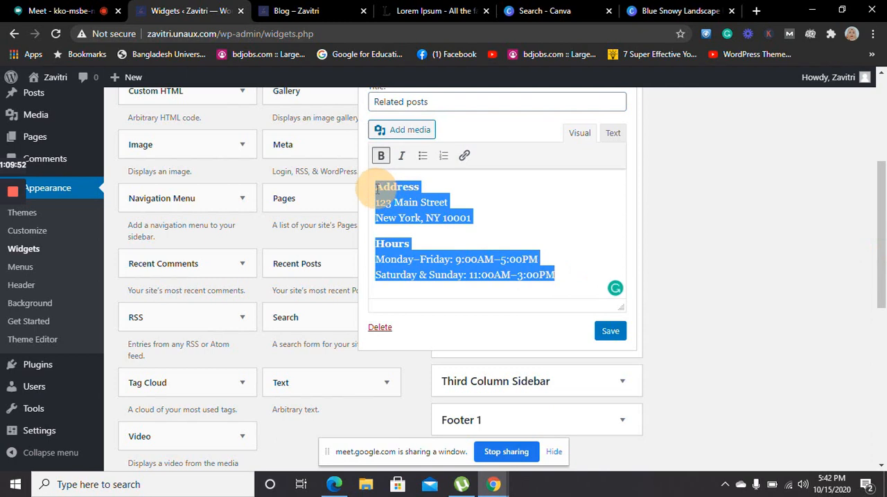
key(BackSpace)
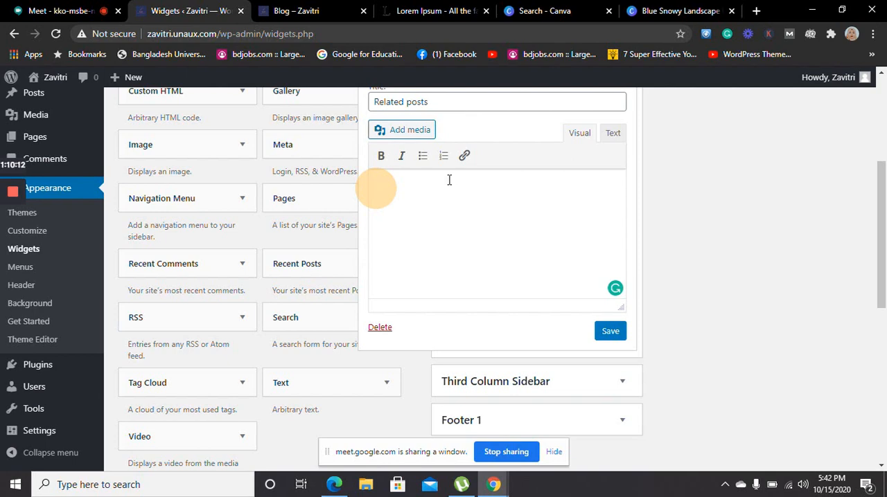
text(Lorem Ipsum is simply dummy text of the printing and typesetting industry. Lorem Ipsum has been the industry's standard dummy text ever since the 1500s, when an unknown)
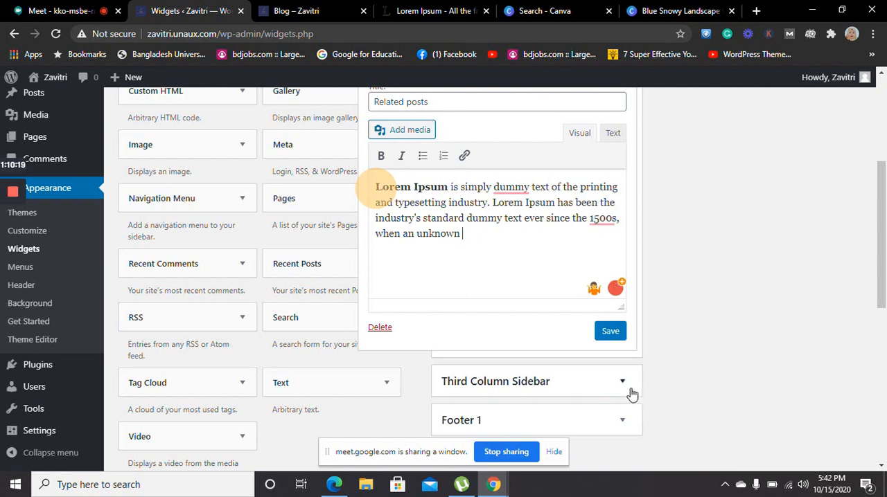
click(609, 331)
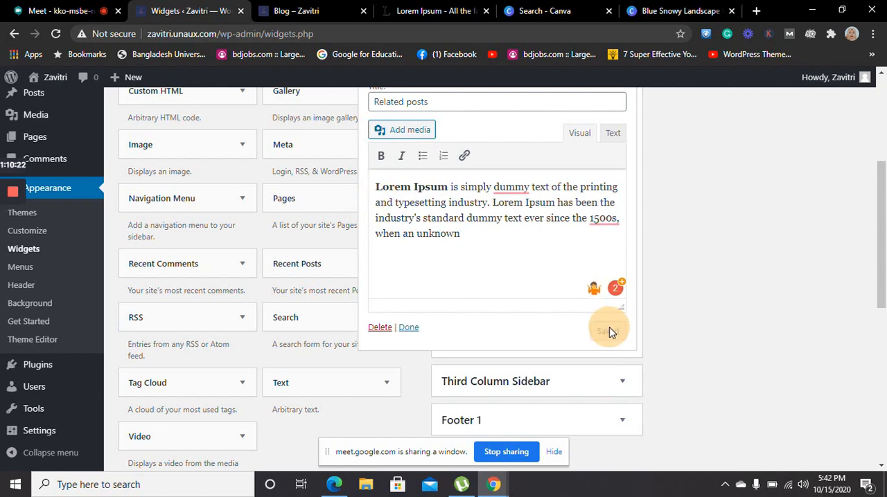
click(410, 328)
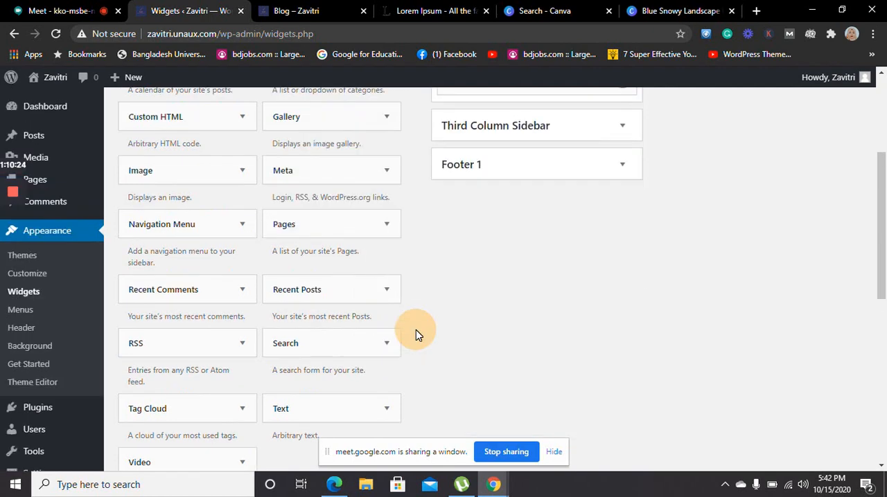
Expand the Third Column Sidebar, and collapse and re-expand the Posts and Pages Sidebar
drag(883, 185, 880, 107)
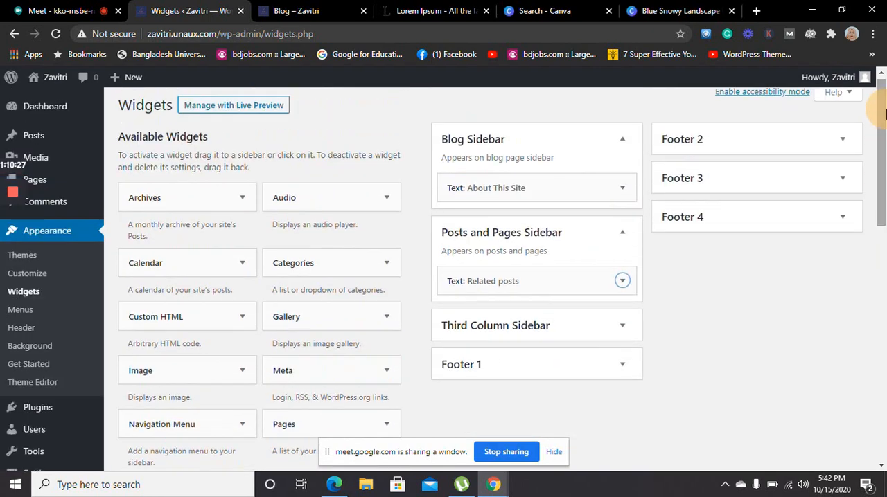
click(622, 326)
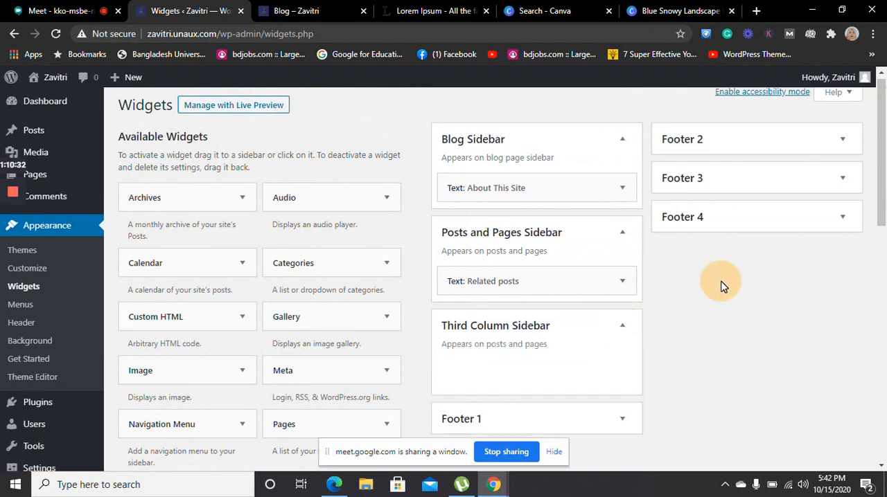
click(623, 235)
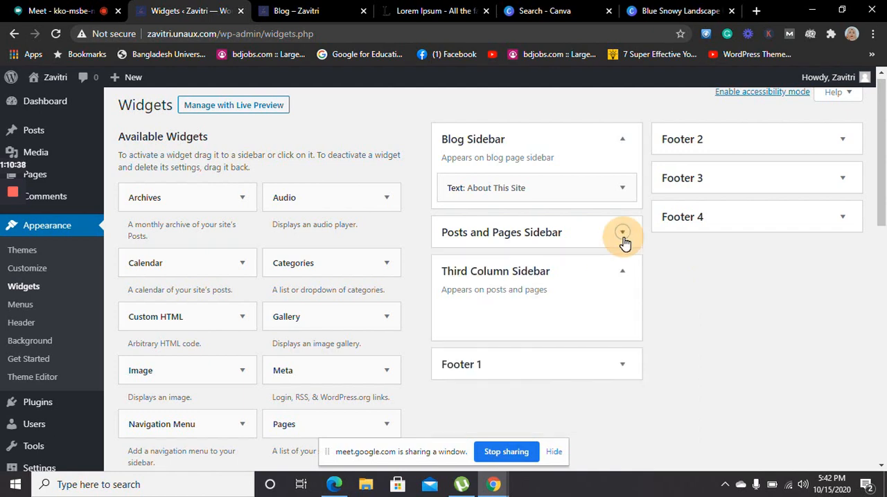
click(623, 234)
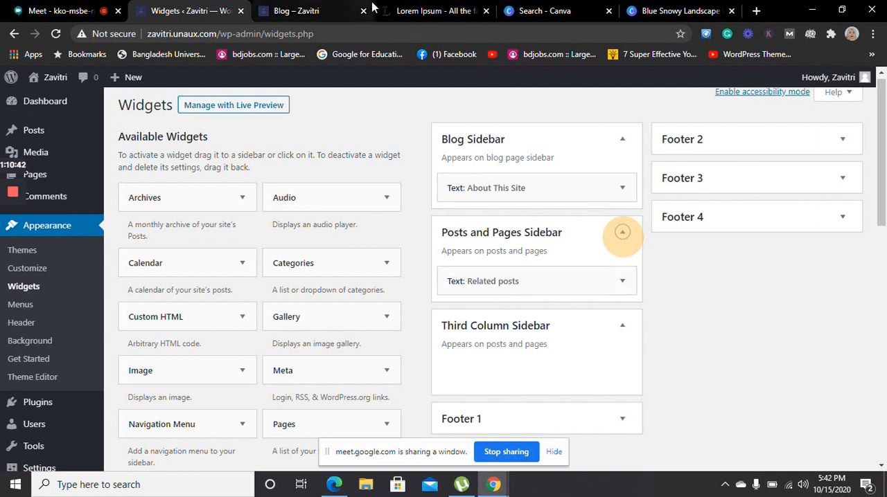
Reload the live Blog page and look through it to check the sidebar widget's new title and text
click(290, 5)
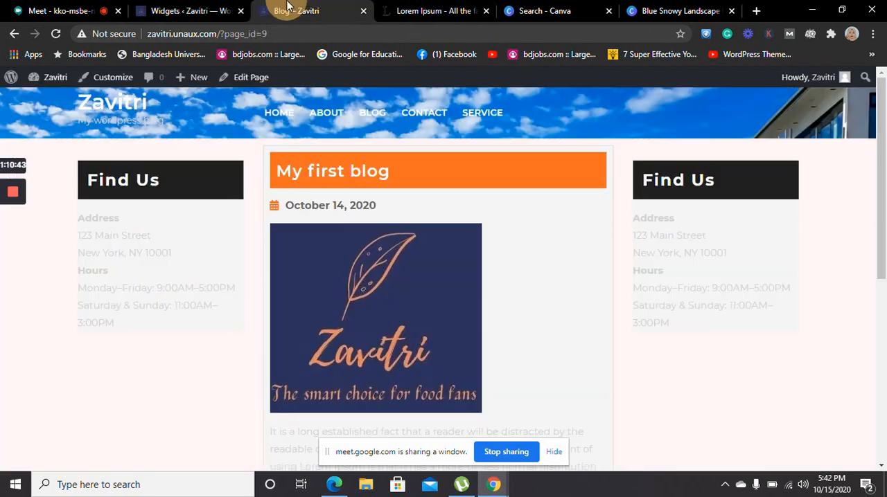
click(57, 33)
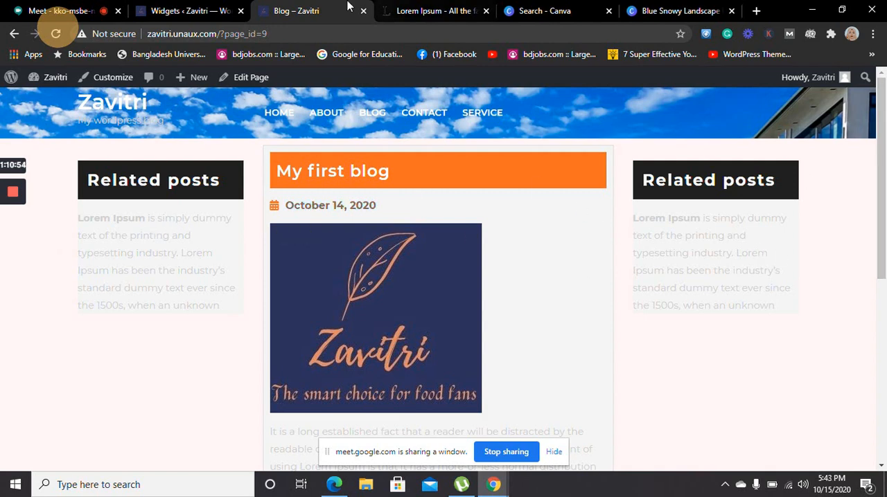
click(288, 6)
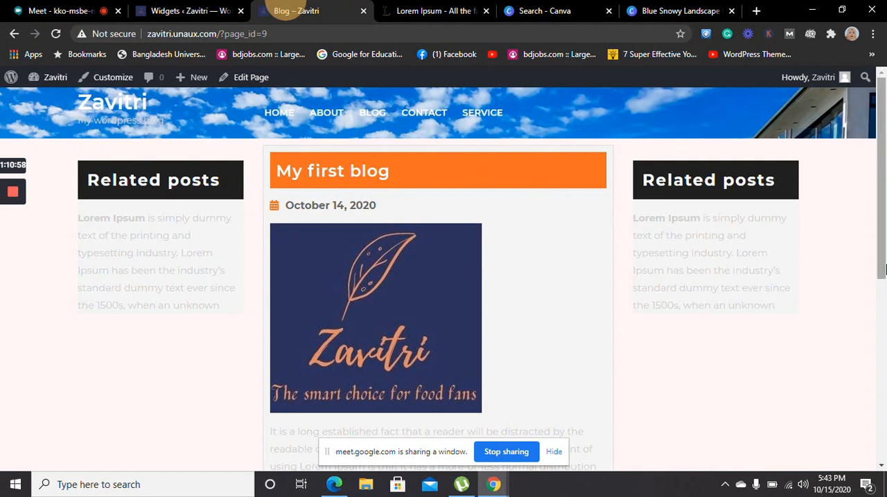
drag(884, 225, 883, 478)
drag(877, 416, 876, 205)
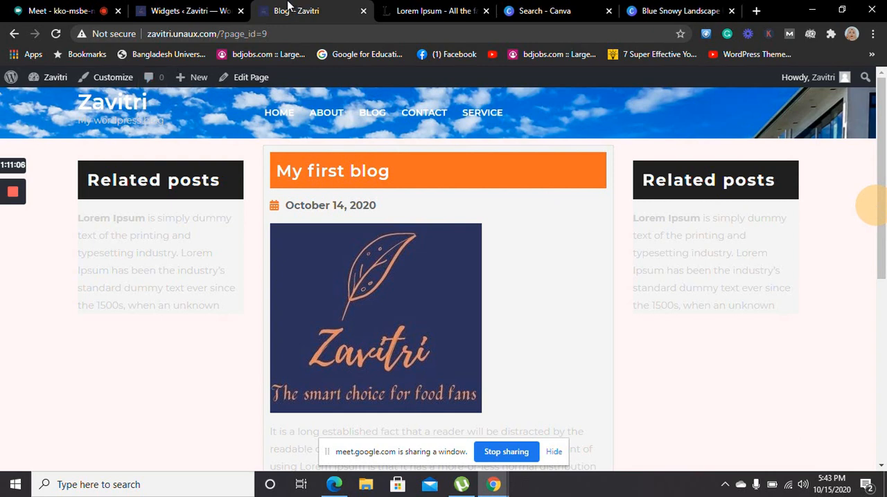
click(289, 6)
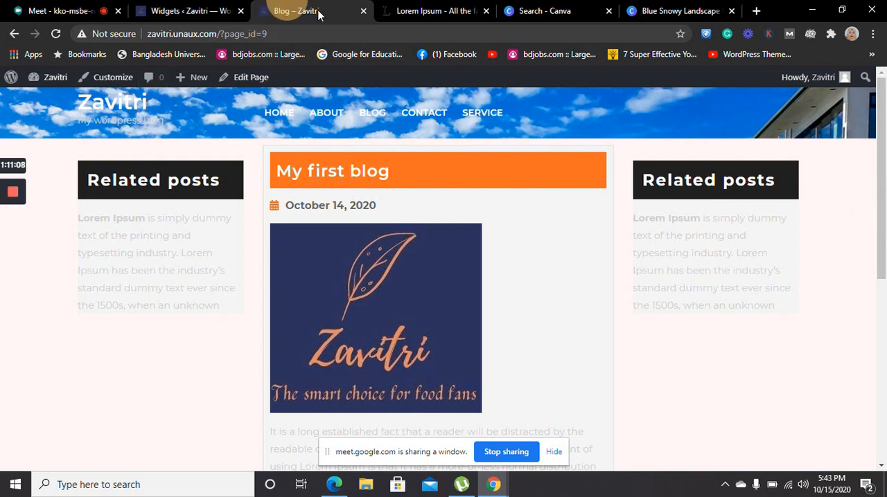
Back on the Widgets page, collapse the Posts and Pages Sidebar and delete the About This Site widget from the Blog Sidebar
click(167, 14)
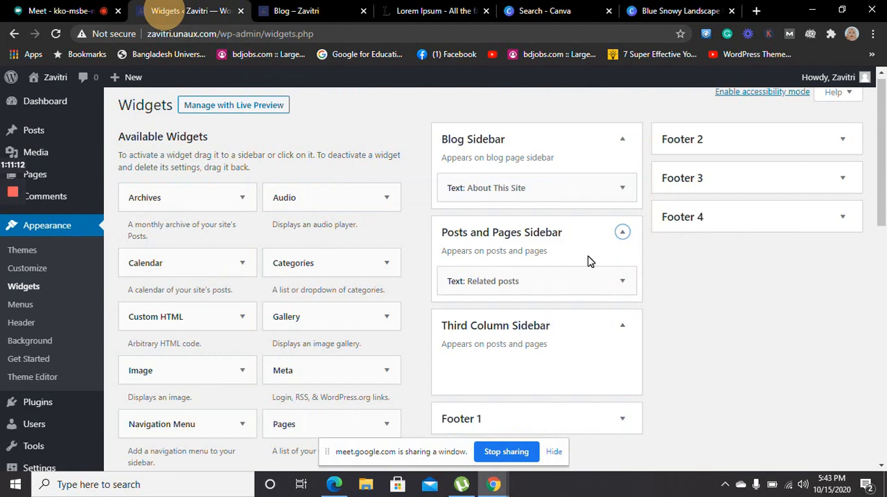
click(627, 239)
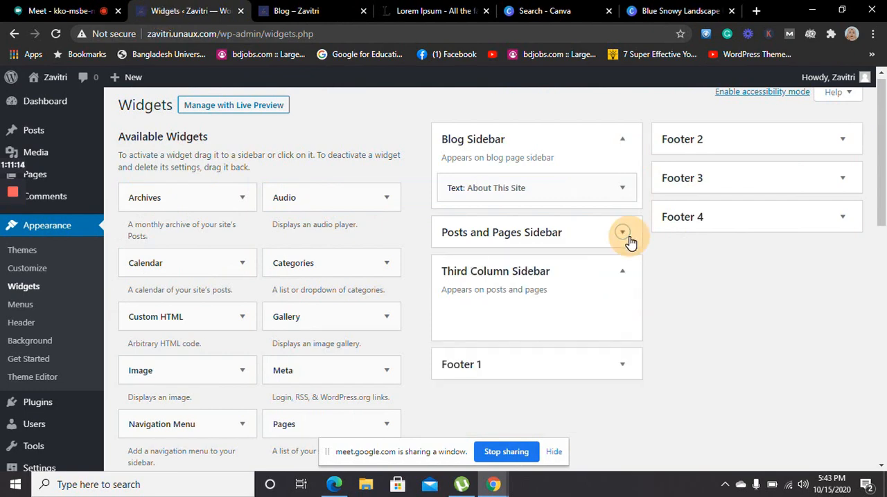
click(625, 190)
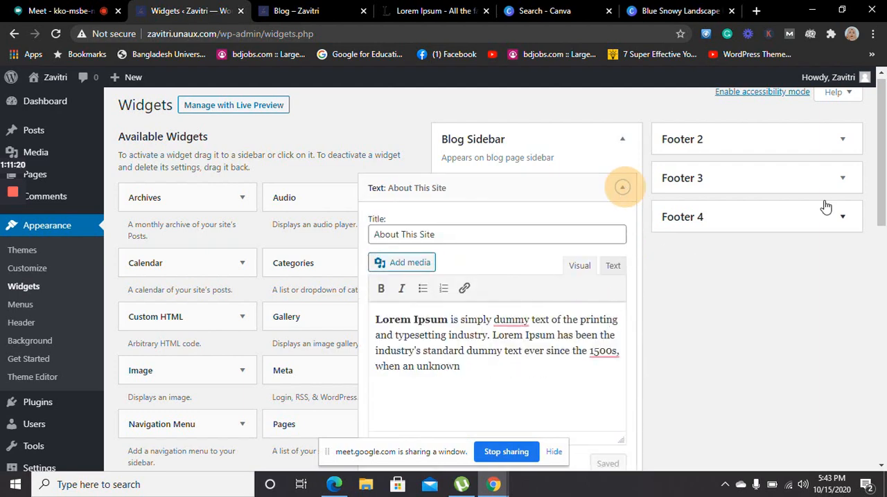
drag(884, 178, 883, 220)
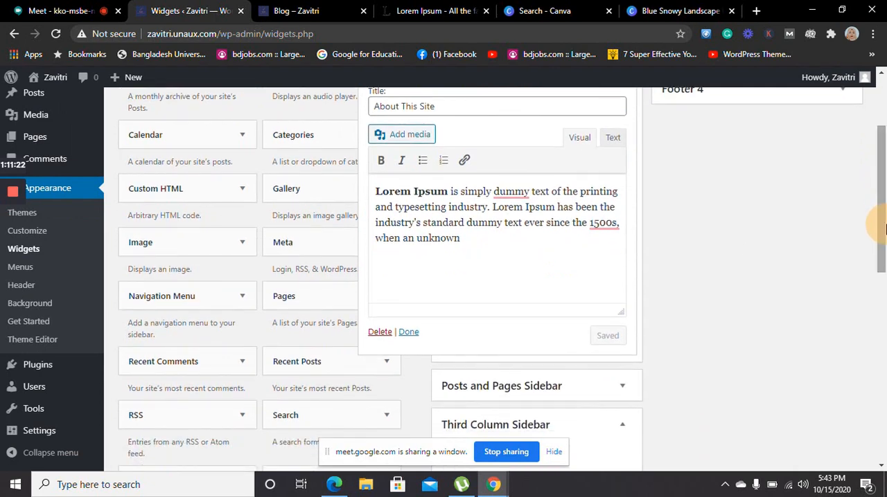
click(381, 334)
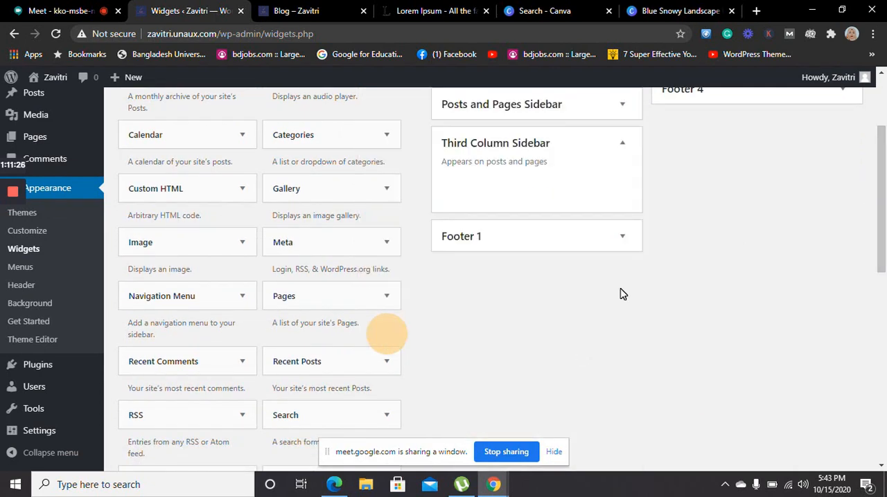
drag(884, 239, 881, 138)
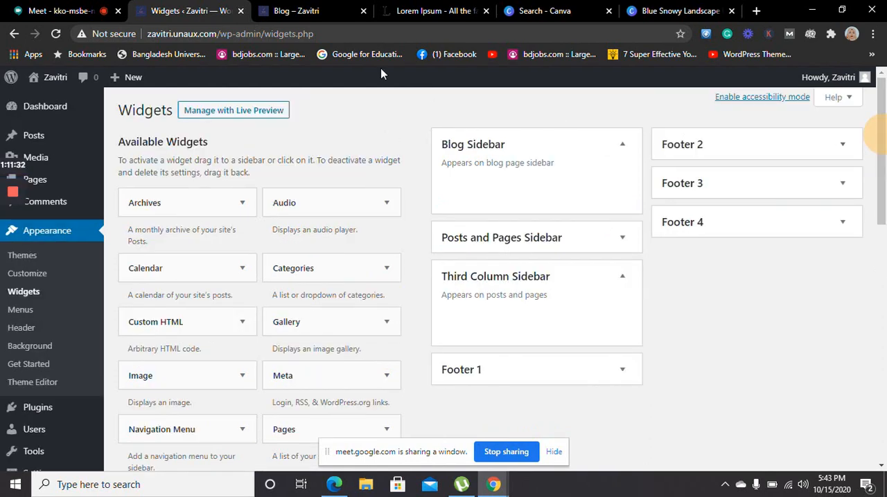
Reload the live Blog page to check its sidebars after the widget deletion, and return to the Widgets page
click(297, 10)
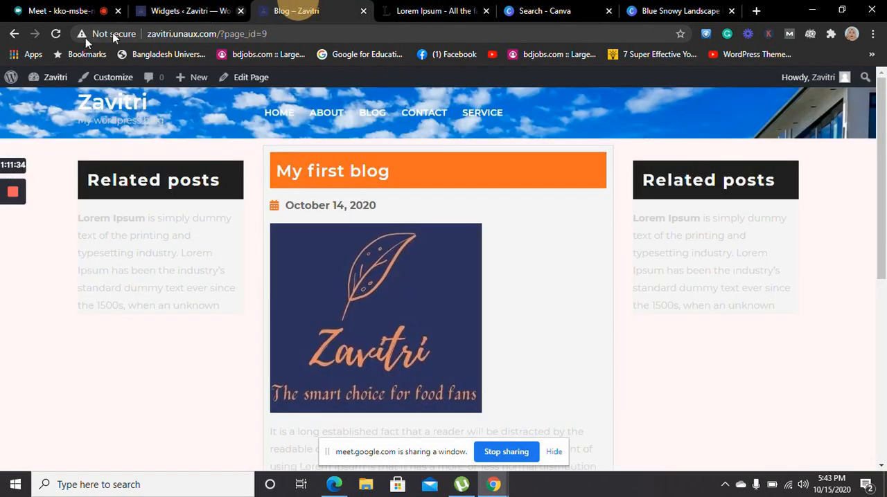
click(57, 34)
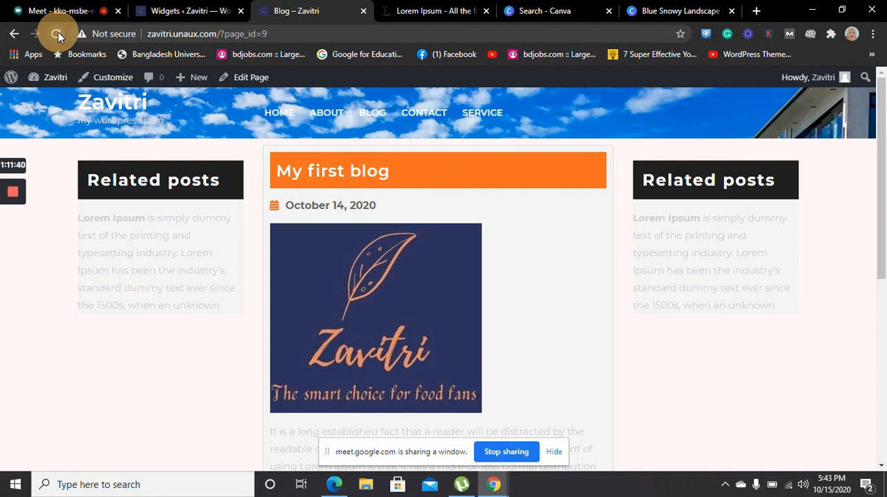
click(58, 32)
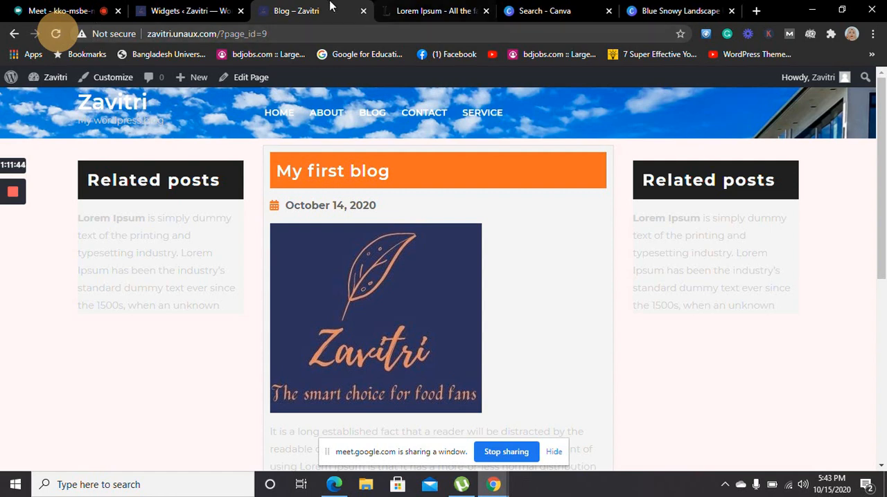
click(191, 17)
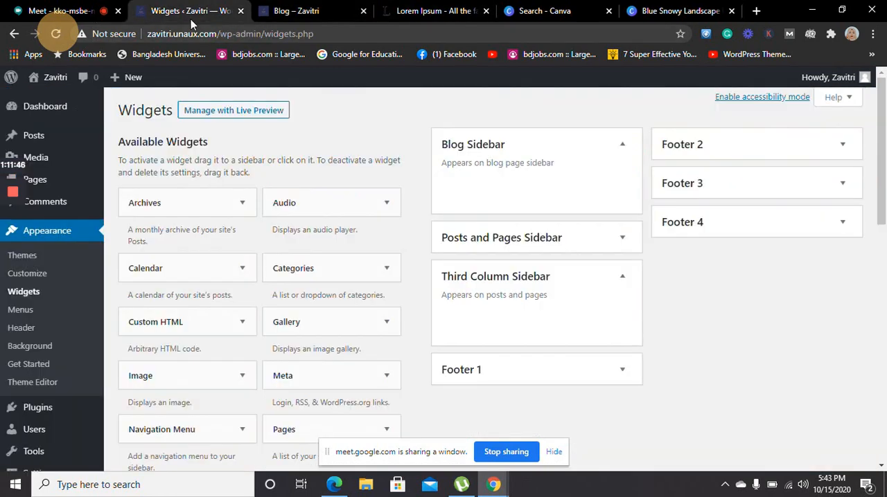
Toggle the Blog Sidebar area until it is collapsed, and collapse and re-expand the Third Column Sidebar
click(627, 148)
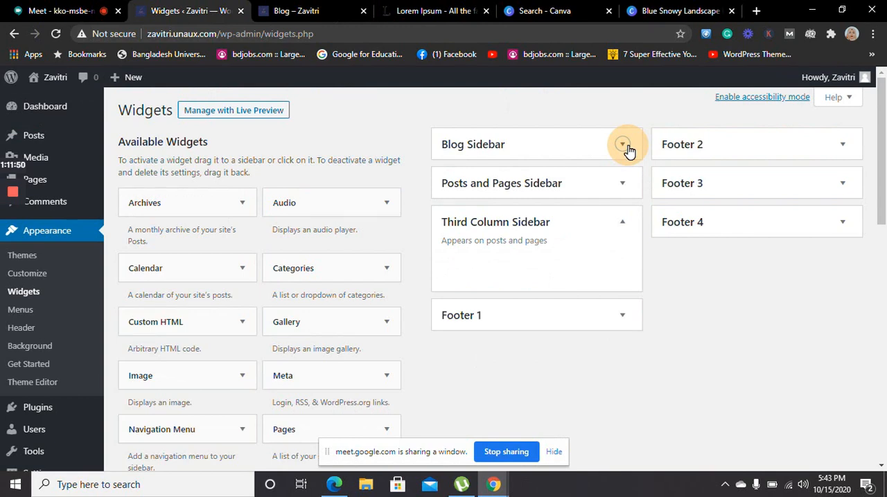
click(624, 147)
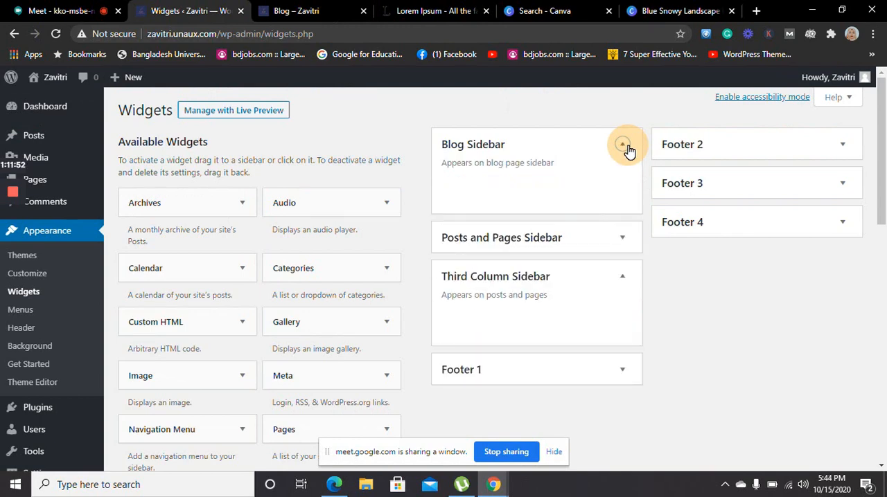
click(626, 148)
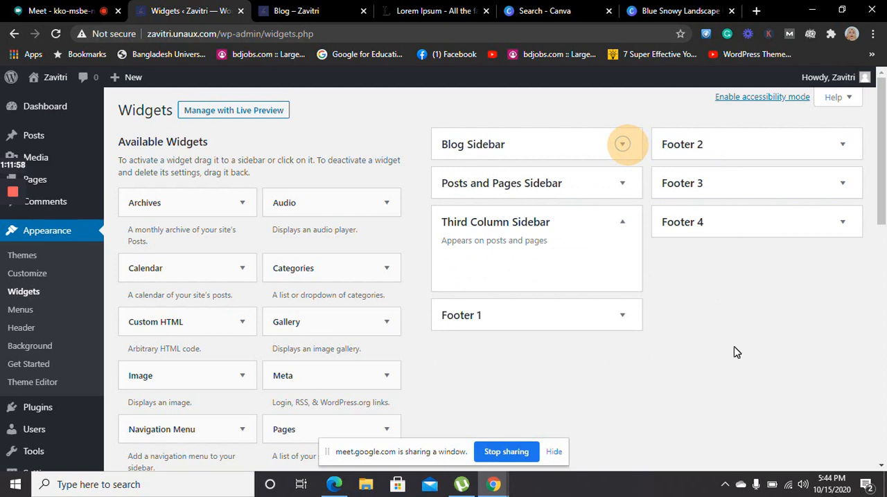
click(715, 297)
click(618, 223)
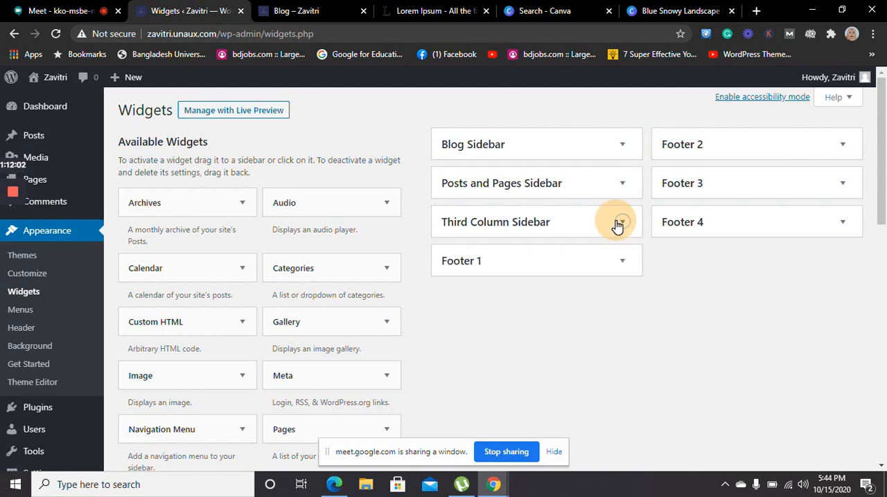
click(618, 223)
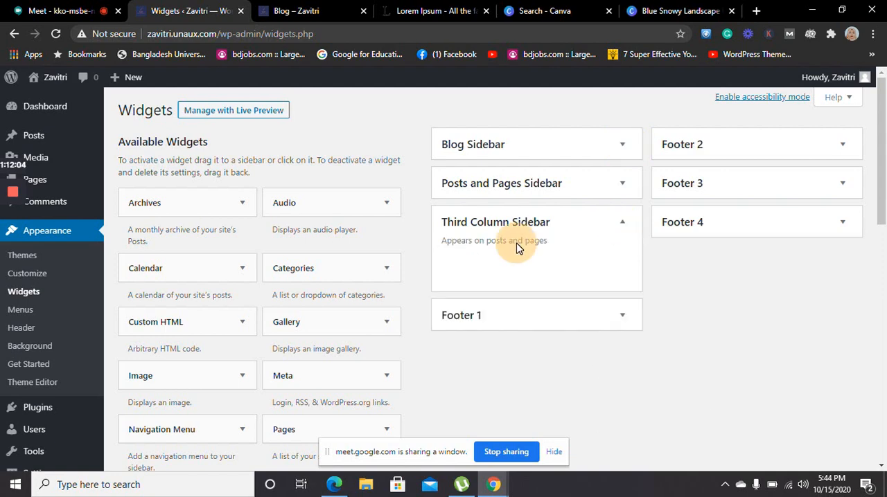
Expand the Footer 1, Footer 3 and Footer 4 widget areas, opening and closing Footer 2 in between
click(491, 322)
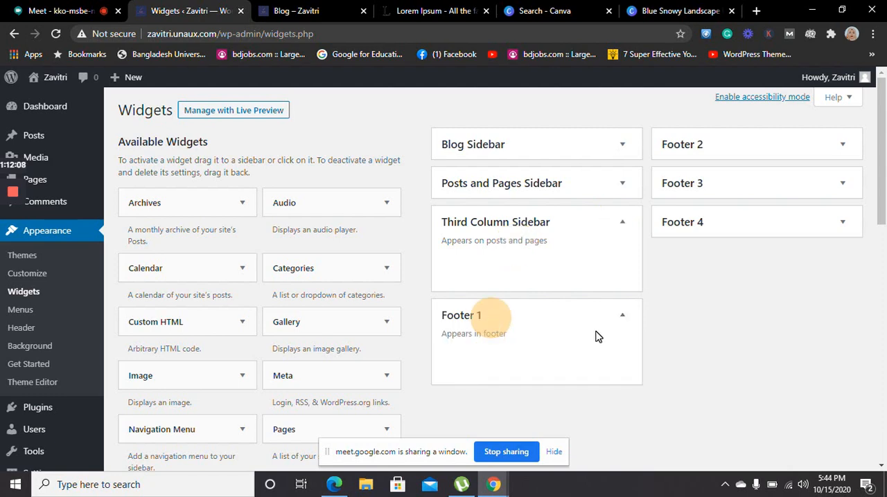
click(723, 142)
click(723, 142)
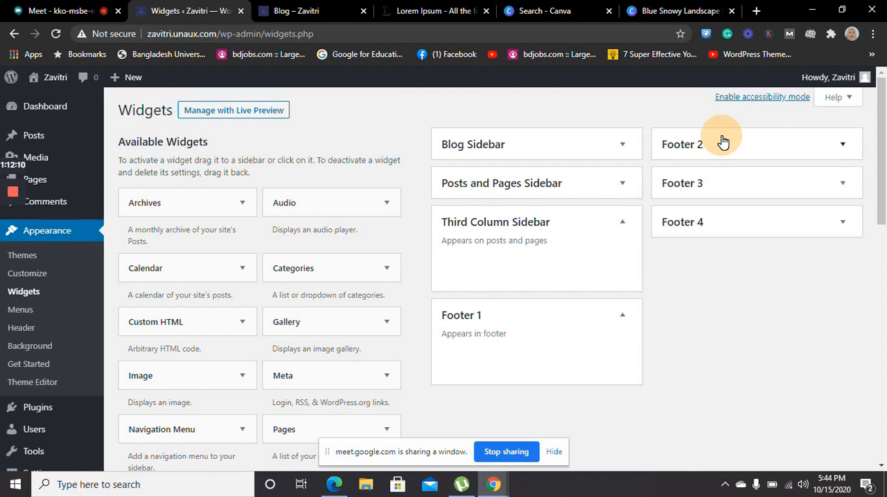
click(705, 183)
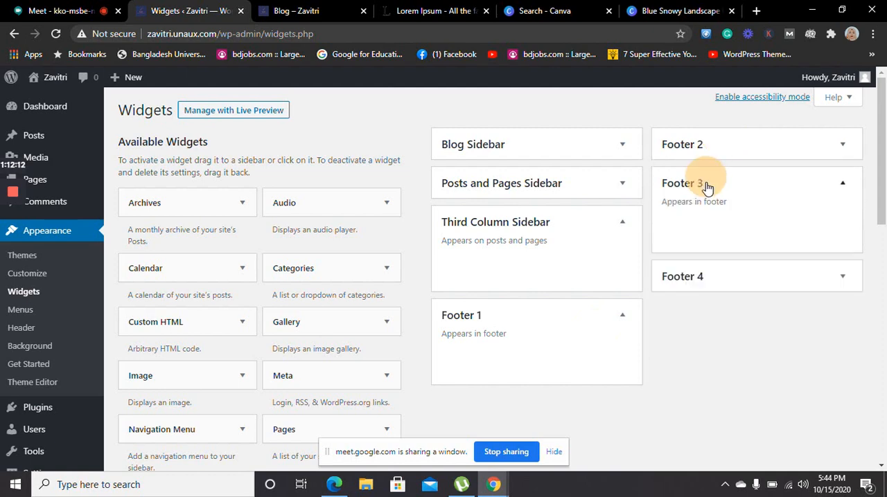
click(686, 277)
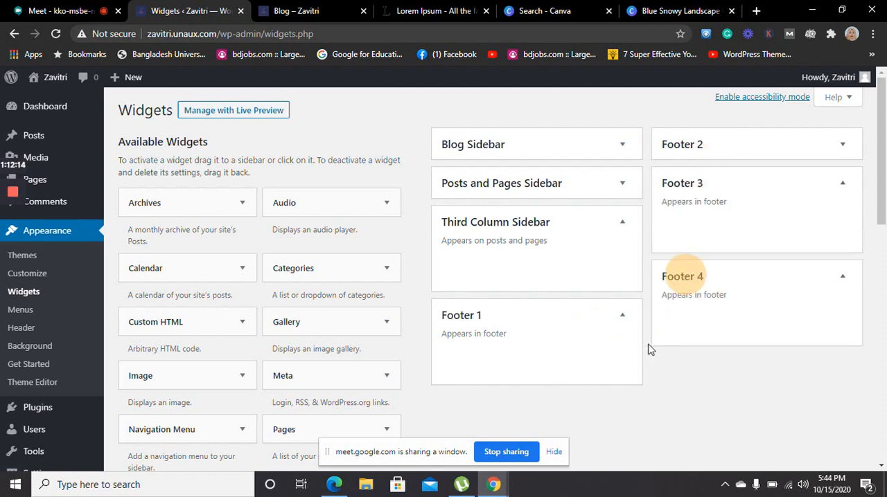
click(635, 386)
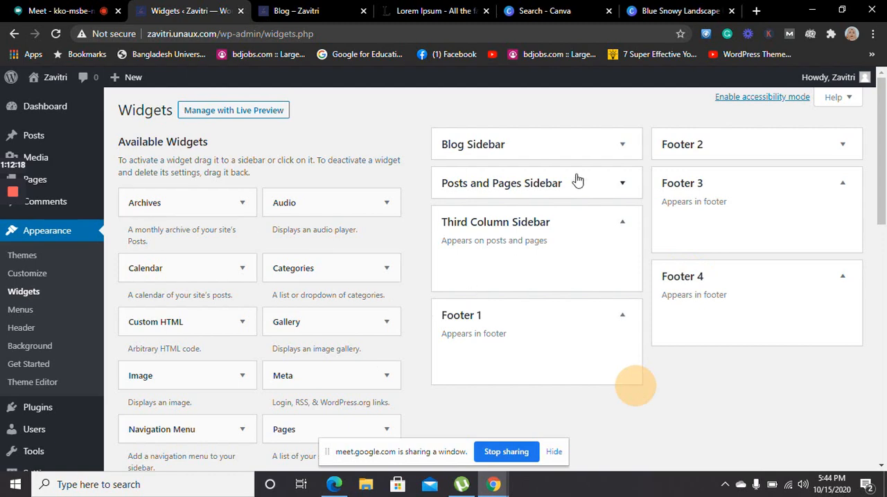
Add a Categories widget to the Third Column Sidebar and delete it again
drag(324, 280, 502, 260)
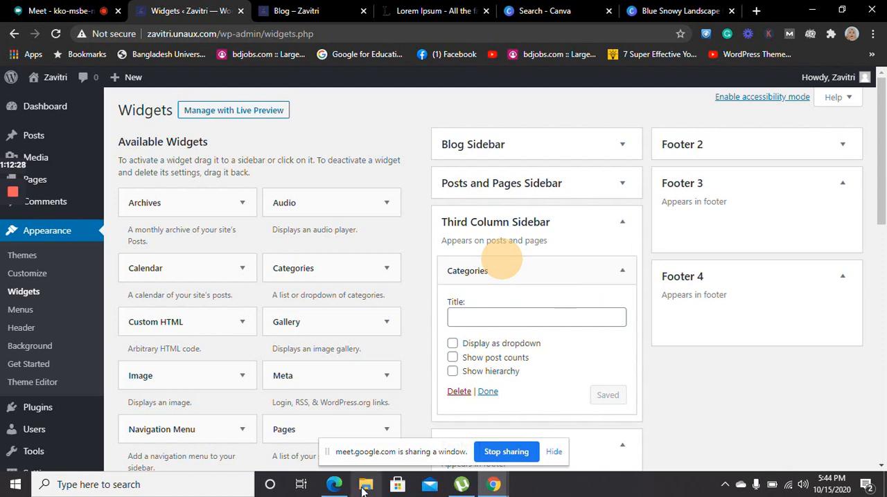
click(459, 393)
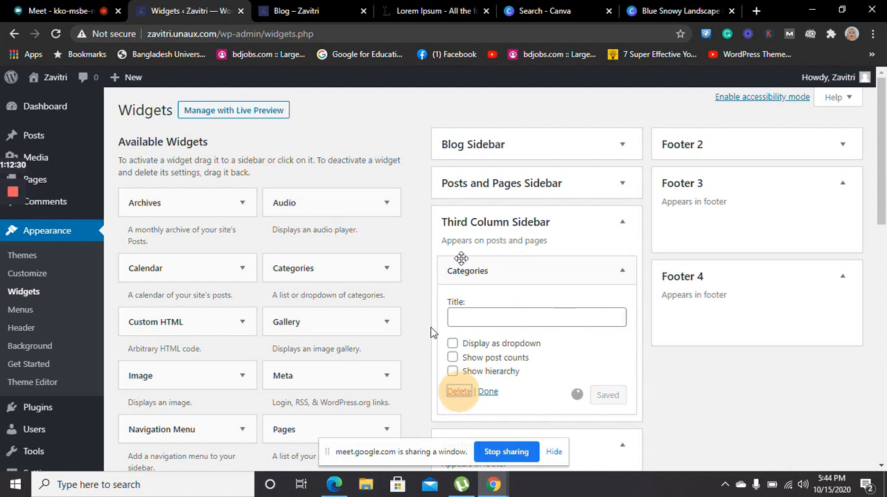
Expand the Blog Sidebar, add an Archives widget to it with the title "Post archive", and save the widget
click(552, 139)
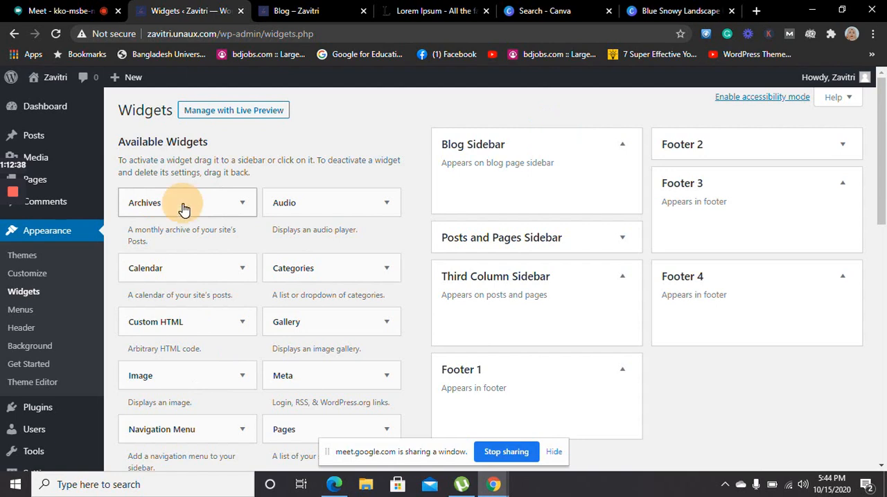
drag(182, 204, 507, 191)
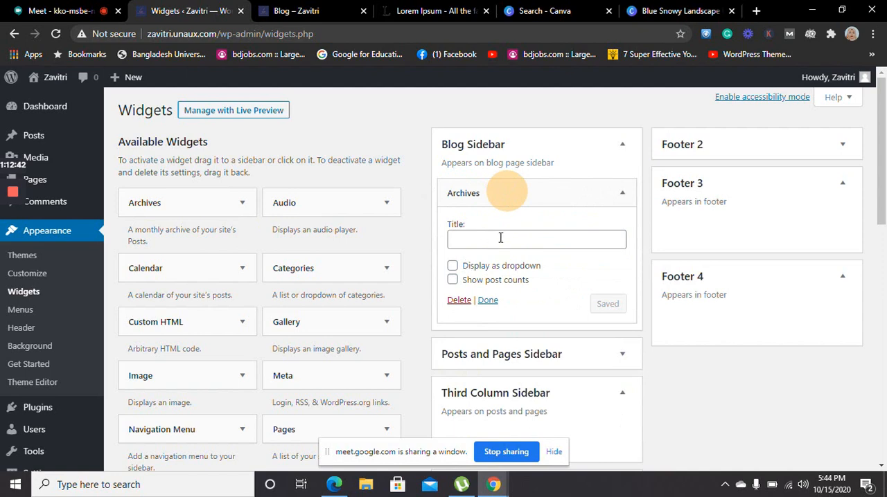
click(500, 238)
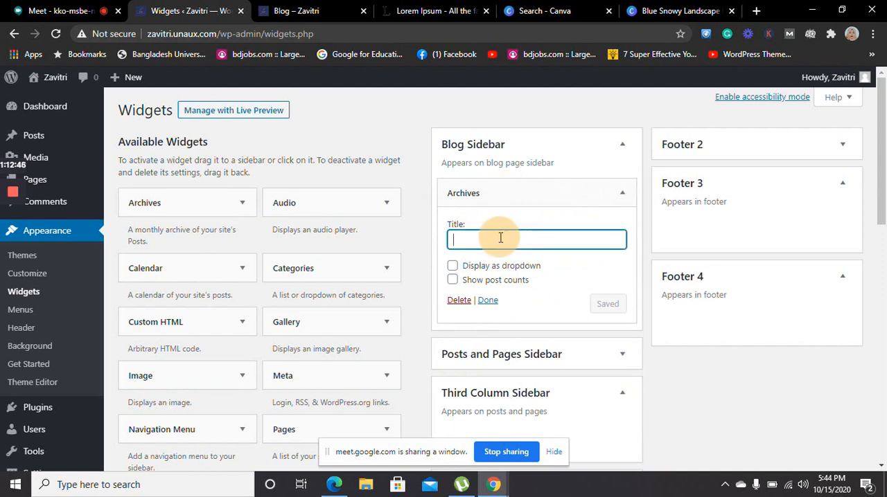
text(Po)
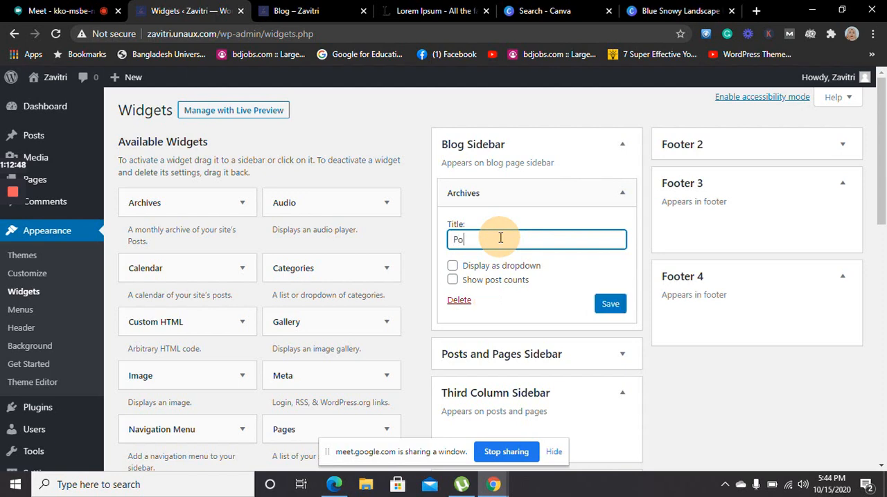
text(st archive)
click(608, 303)
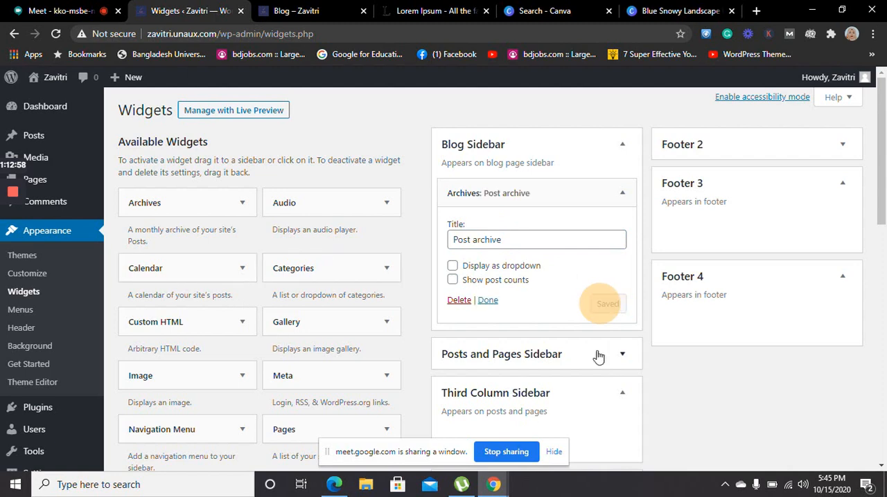
Add a Pages widget to the Third Column Sidebar and delete it again
drag(884, 201, 885, 266)
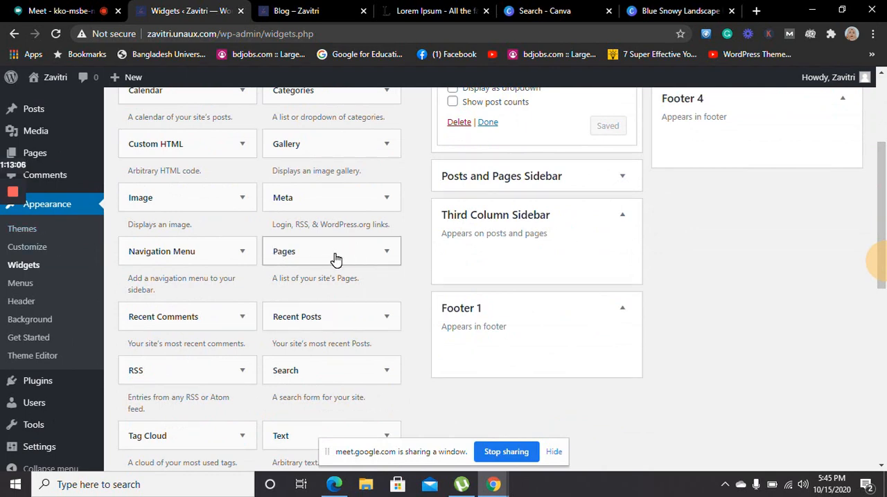
drag(336, 259, 527, 263)
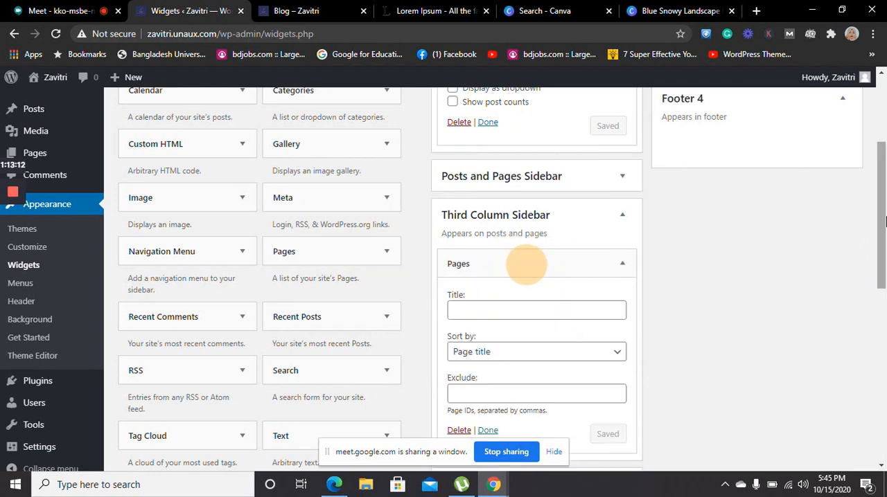
drag(885, 217, 886, 250)
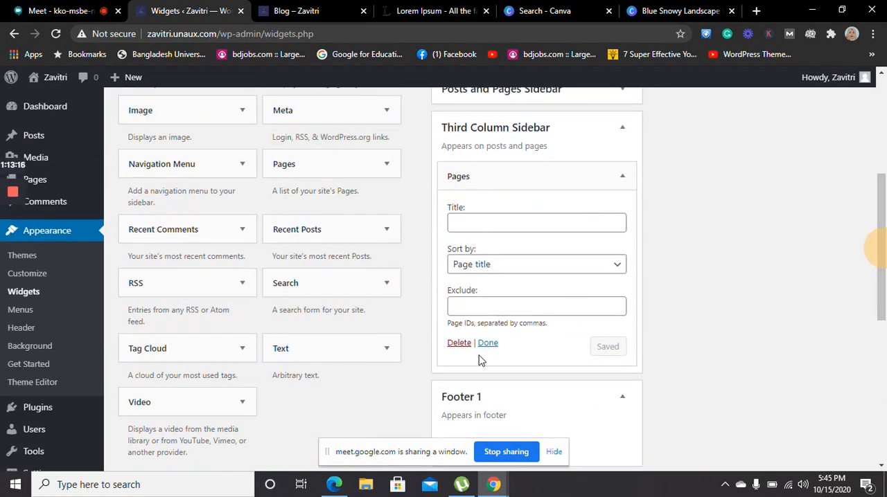
click(460, 343)
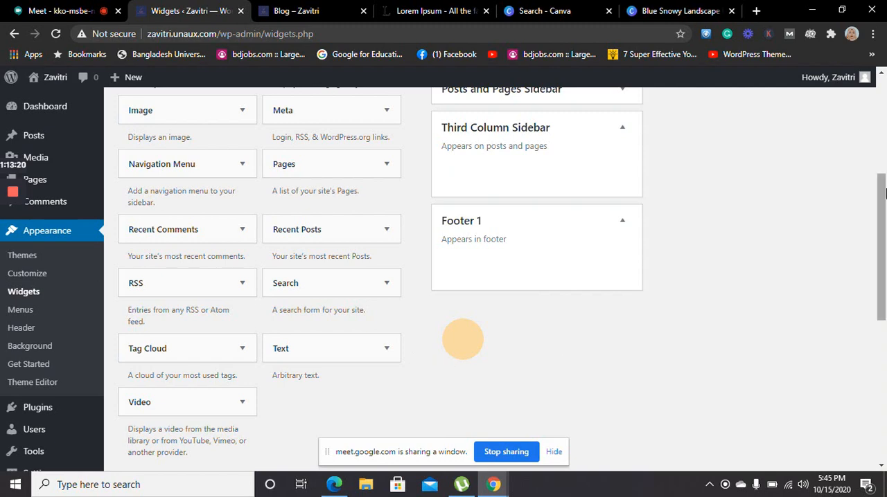
Add a Video widget to the Third Column Sidebar, title it "My video", and save it
click(884, 193)
scroll(883, 193, down, 1)
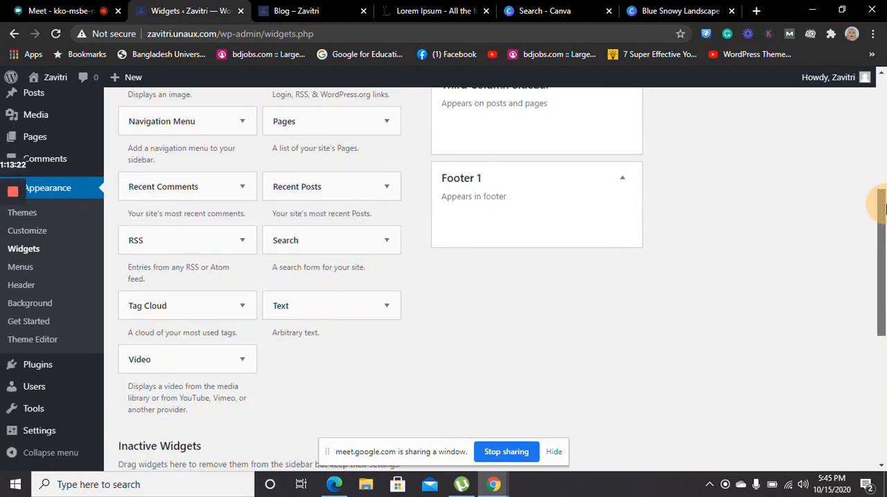
mouse_move(882, 193)
mouse_down()
mouse_move(875, 159)
mouse_move(885, 218)
mouse_move(881, 176)
mouse_up()
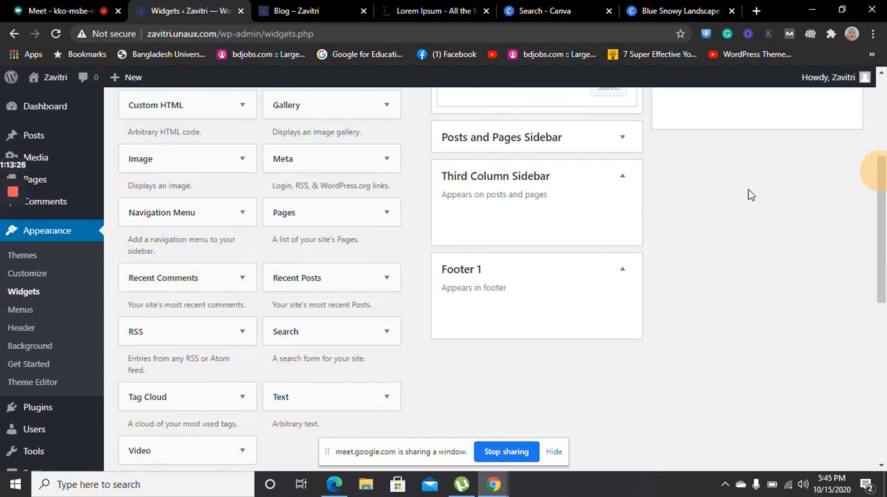
click(144, 449)
drag(438, 207, 494, 217)
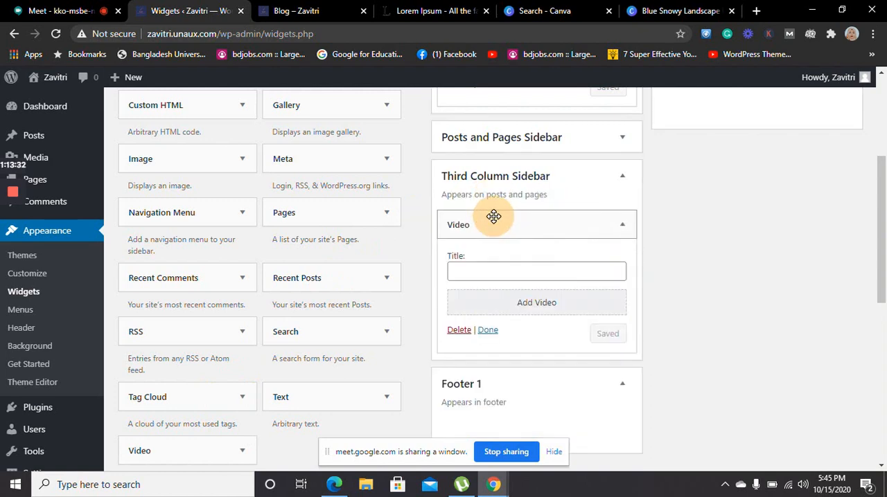
click(509, 269)
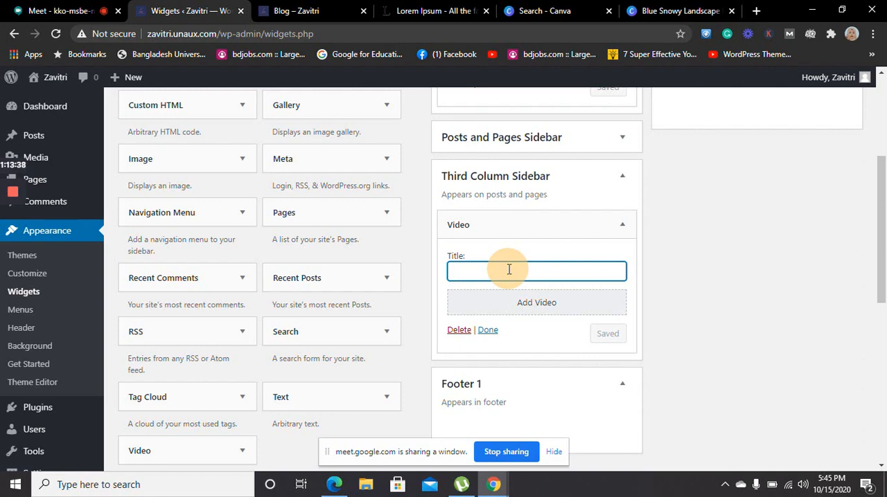
text(My vide)
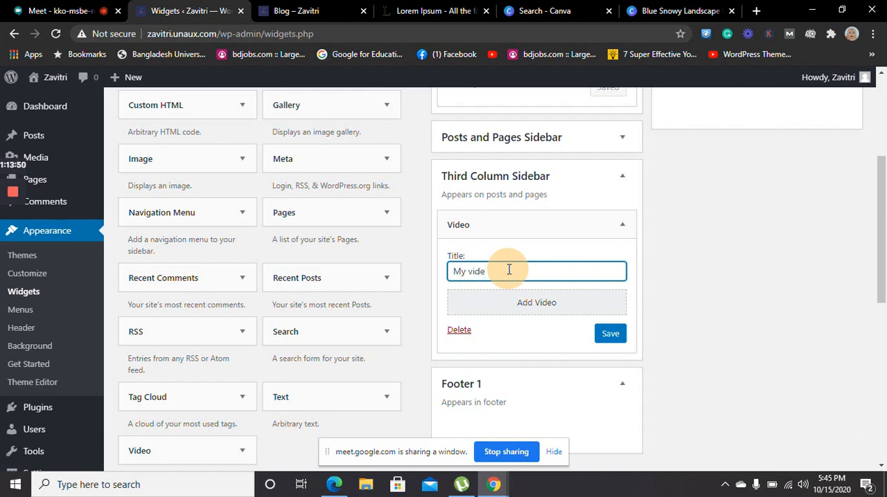
text(o)
click(605, 337)
click(605, 335)
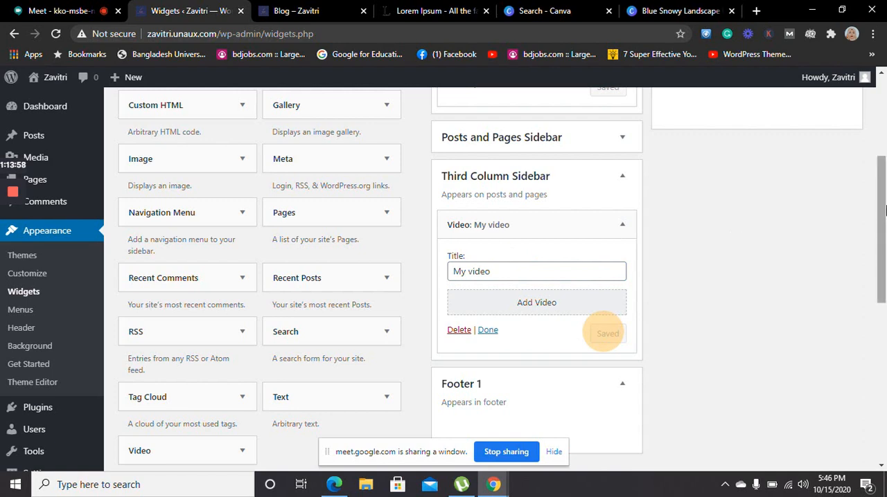
Add a Recent Posts widget to the Posts and Pages Sidebar, showing 3 posts with the post date displayed, and save it
drag(886, 211, 884, 140)
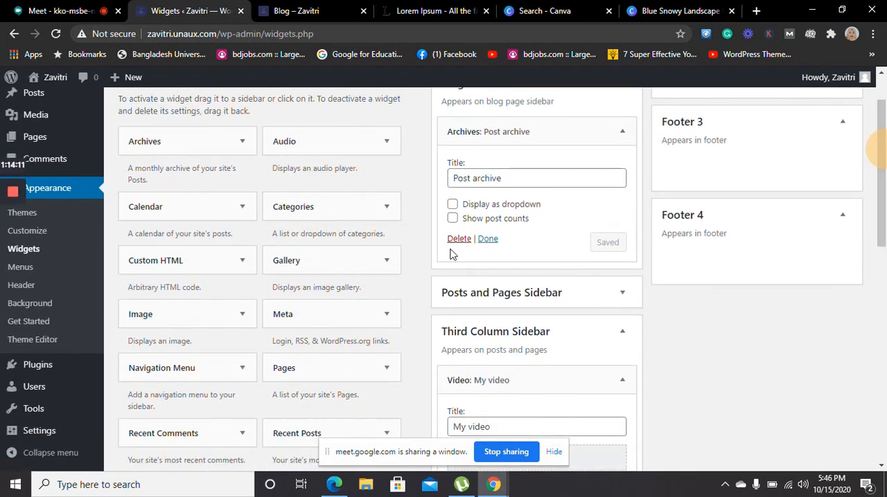
click(528, 295)
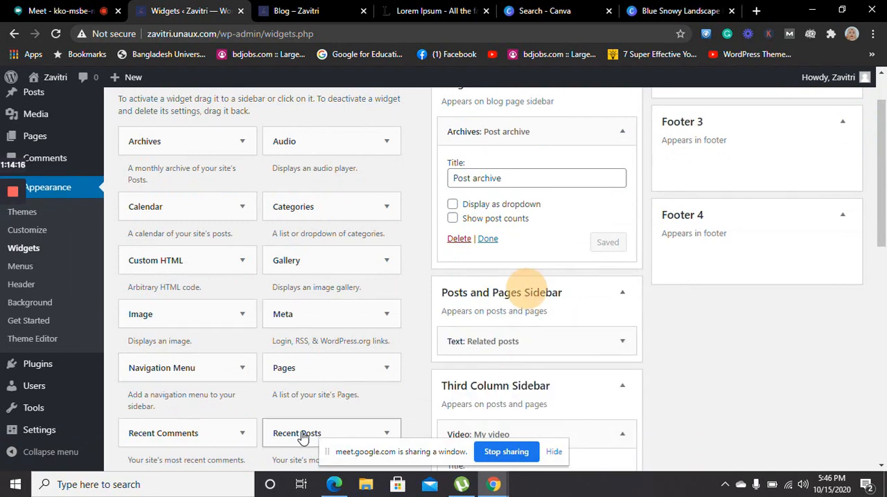
drag(299, 436, 478, 371)
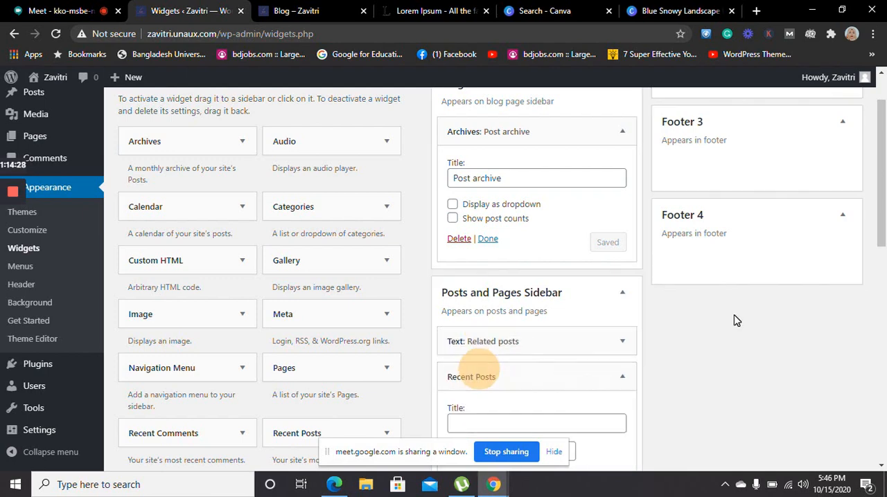
drag(883, 179, 881, 239)
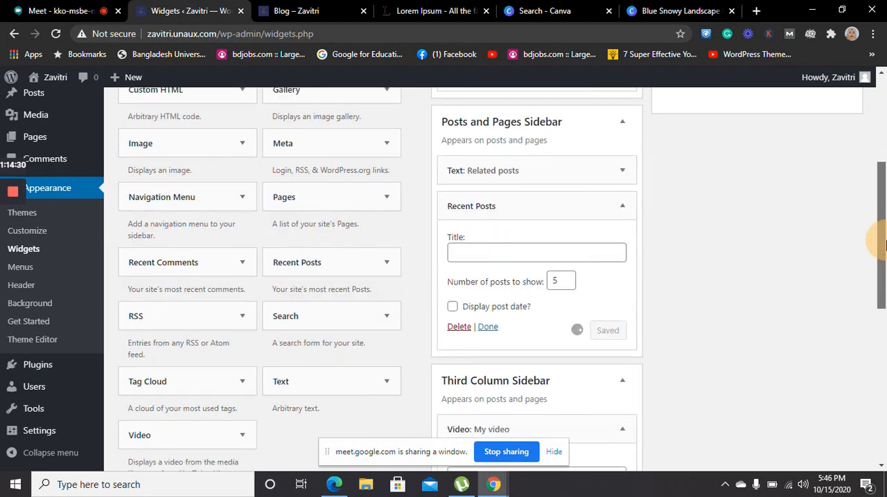
click(569, 277)
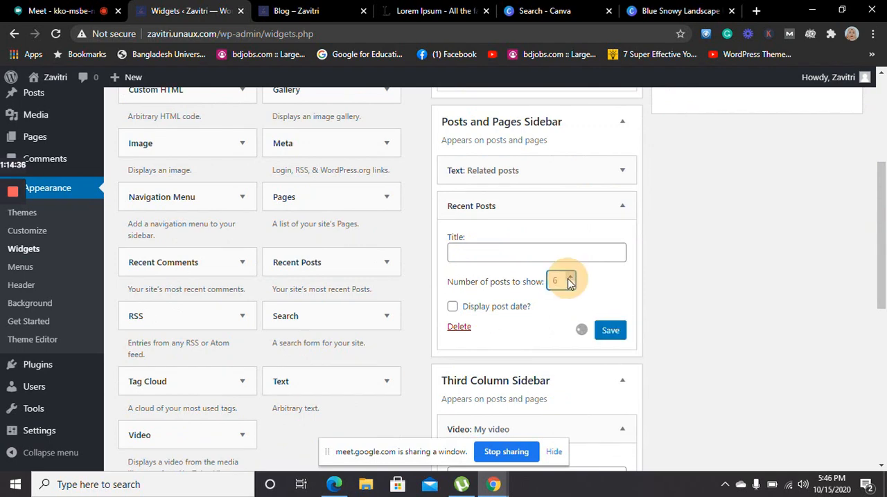
click(571, 287)
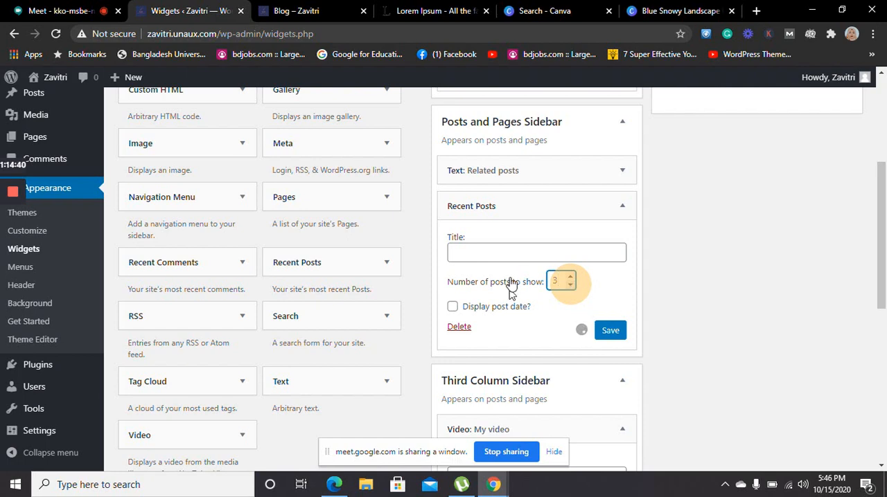
click(452, 308)
click(609, 339)
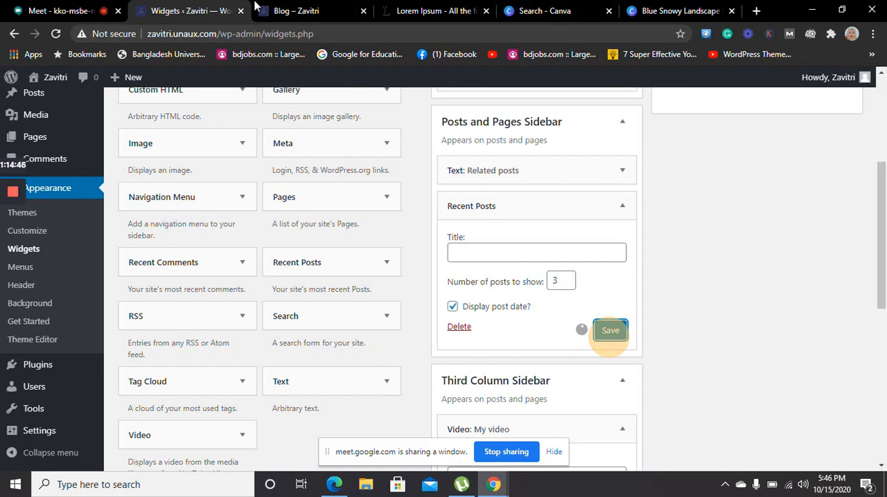
Close the outdated Blog page and open the live Zavitri site's home page in a new tab
click(325, 11)
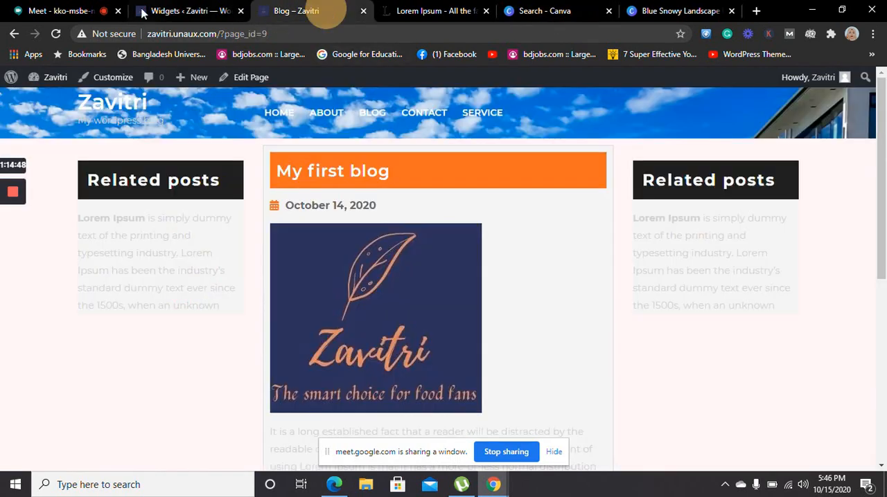
click(363, 11)
click(196, 10)
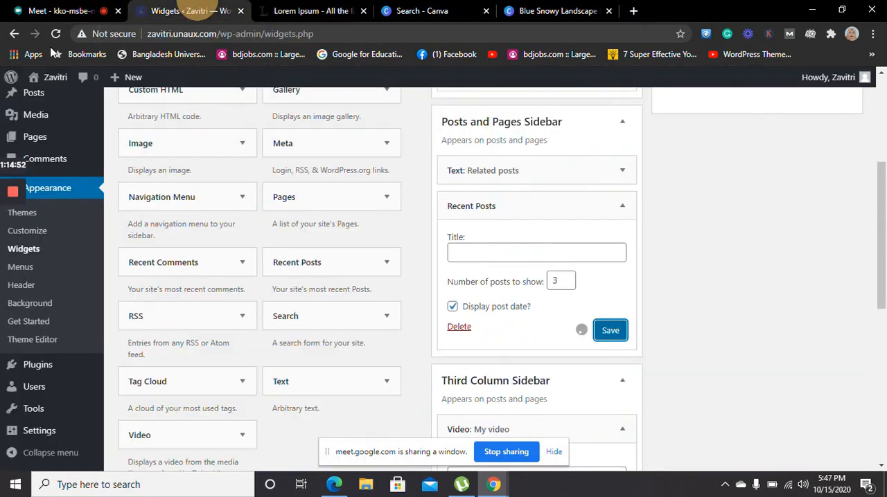
mouse_move(49, 77)
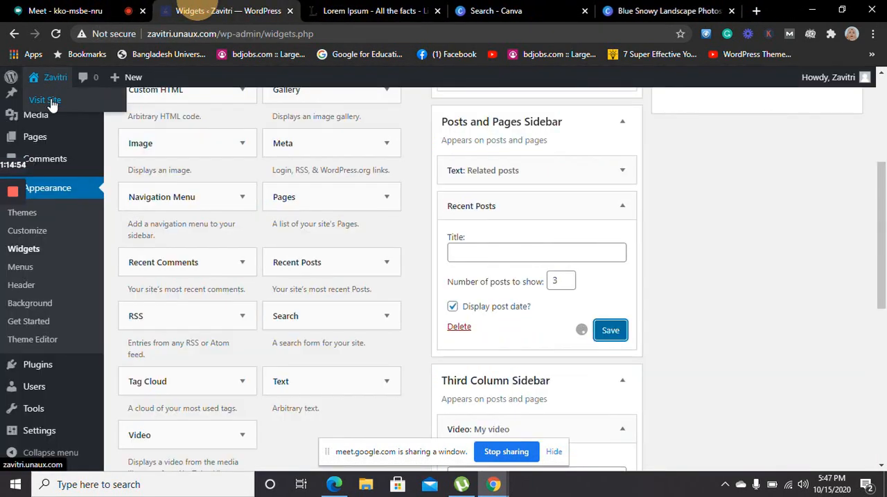
middle_click(48, 101)
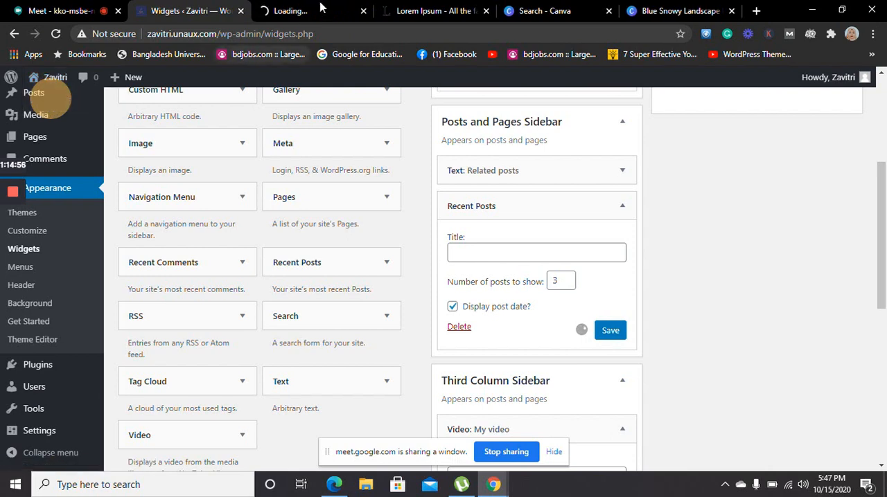
click(327, 7)
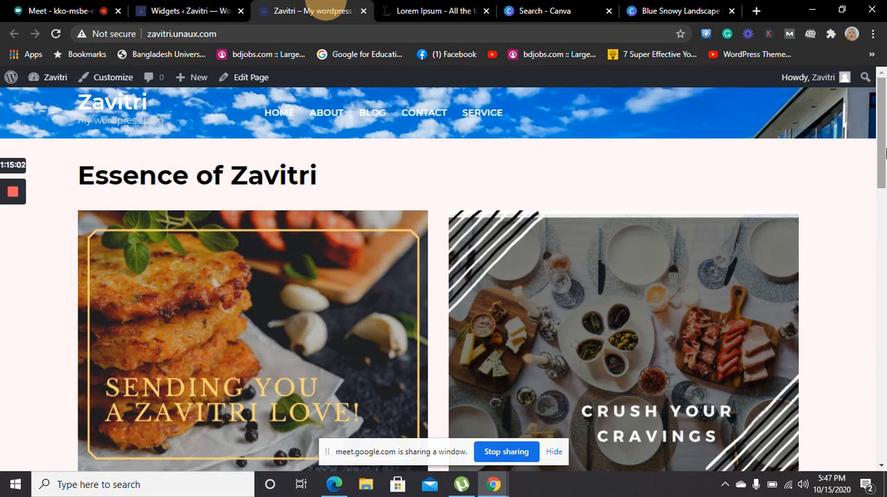
Look through the live site's Home, About and Blog pages to check their content and sidebars
drag(882, 152, 884, 32)
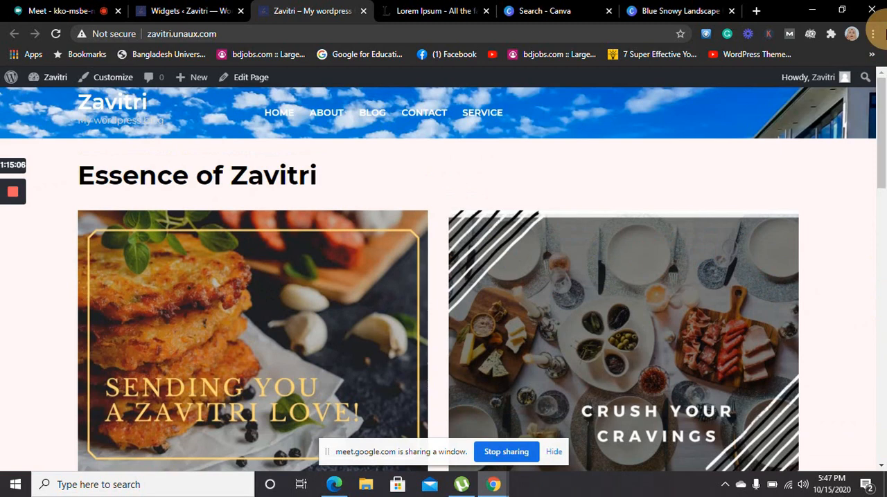
click(325, 117)
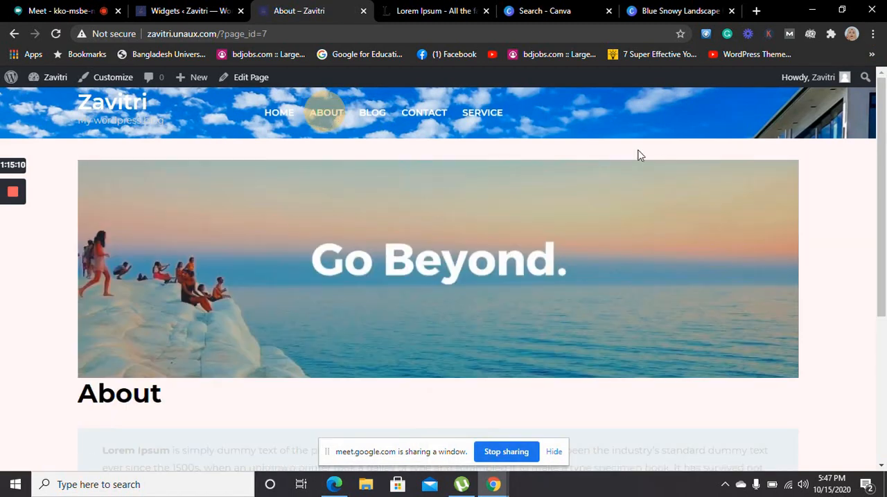
drag(885, 128, 877, 39)
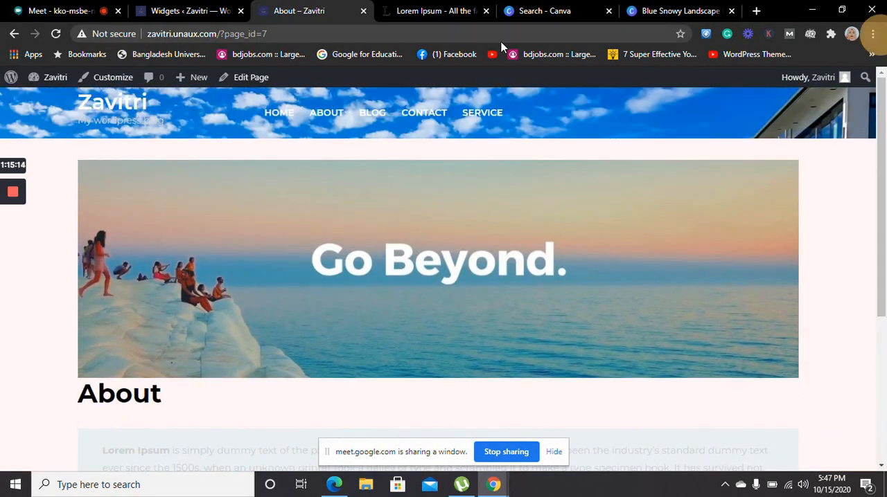
click(370, 124)
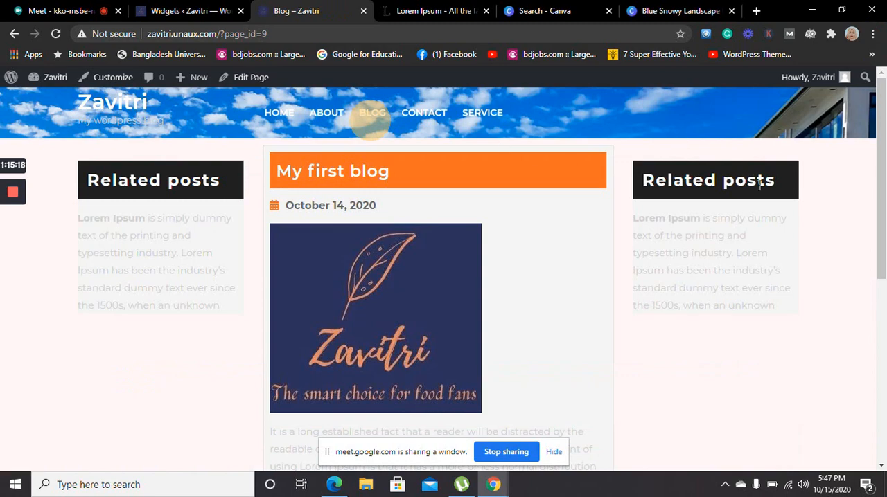
drag(881, 179, 846, 84)
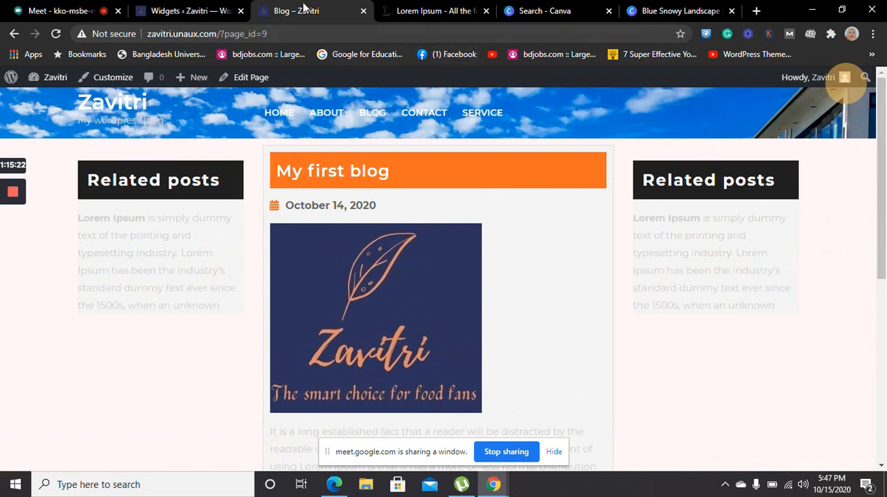
Delete the Related posts text widget from the Posts and Pages Sidebar and save the Recent Posts widget there
click(165, 12)
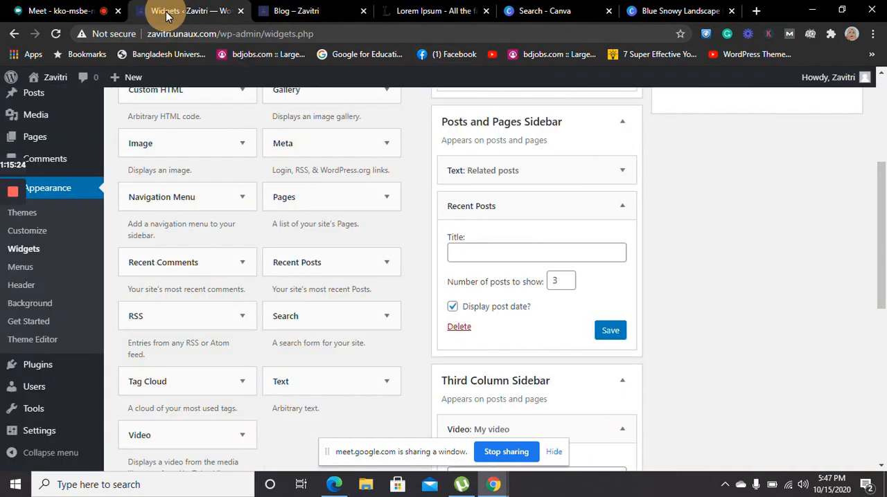
click(620, 171)
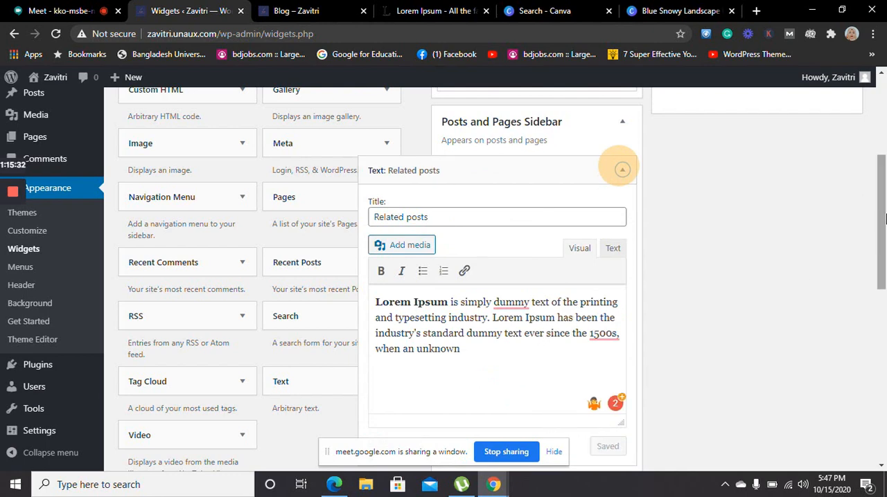
drag(880, 222, 885, 262)
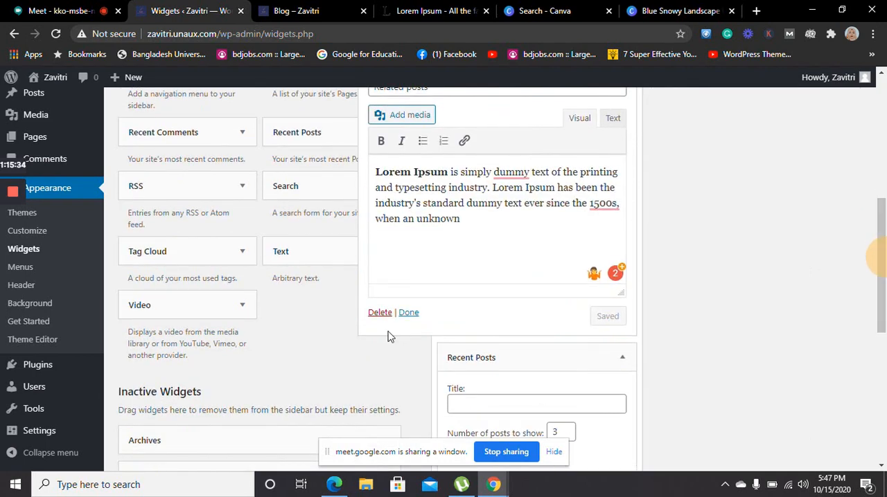
click(377, 312)
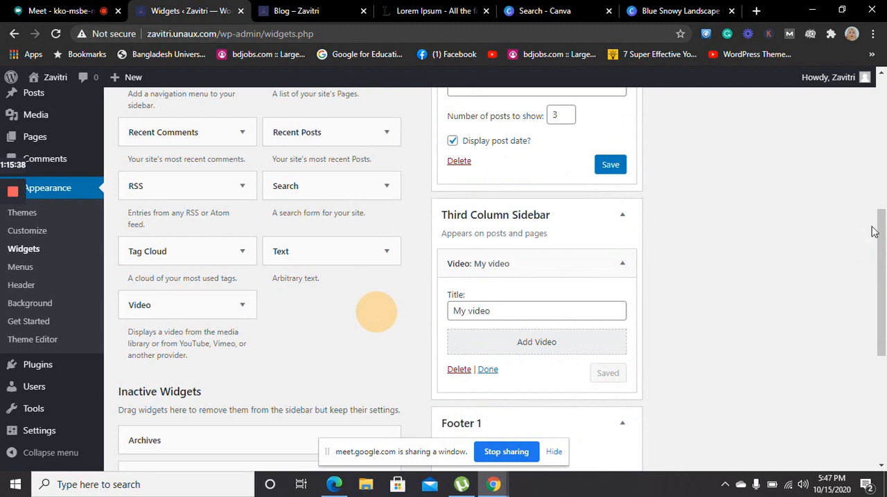
drag(881, 234, 881, 188)
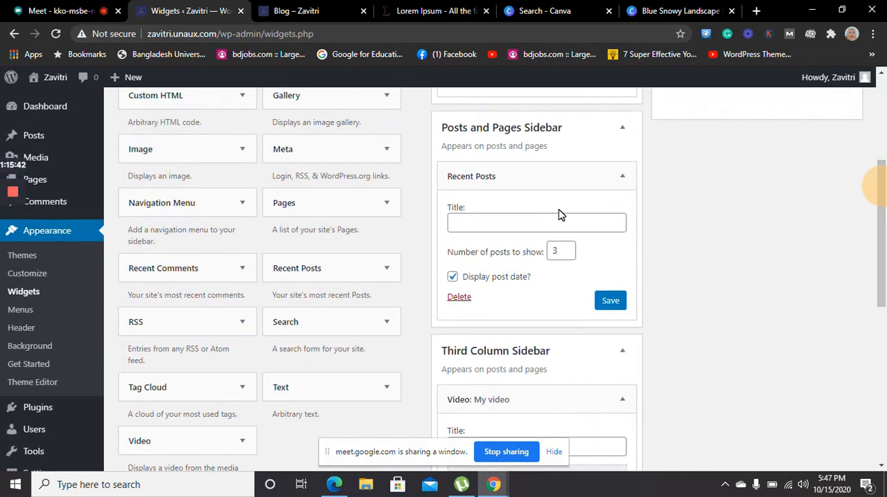
click(610, 301)
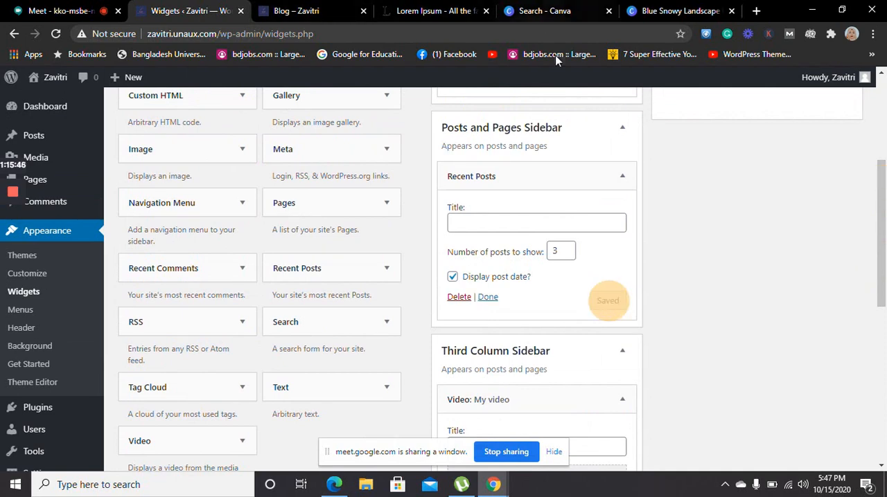
Reload the live Blog page and compare its sidebars with the Posts and Pages Sidebar widget settings
click(305, 11)
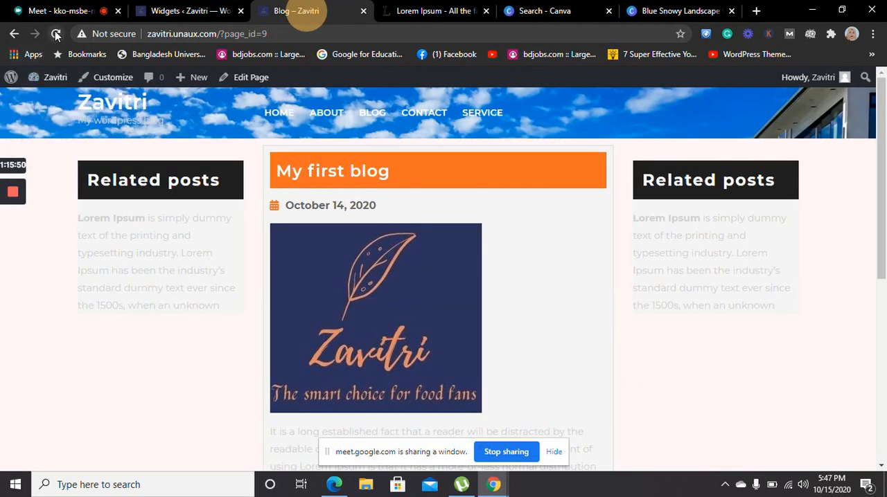
click(57, 34)
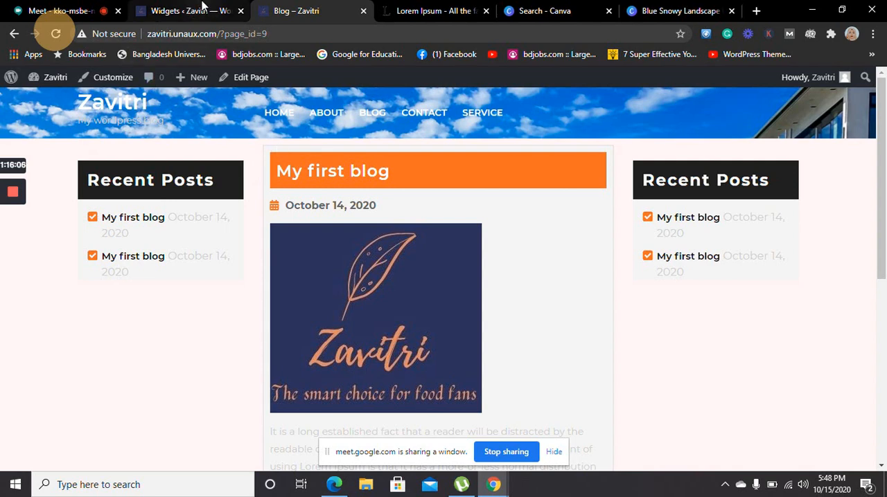
click(206, 15)
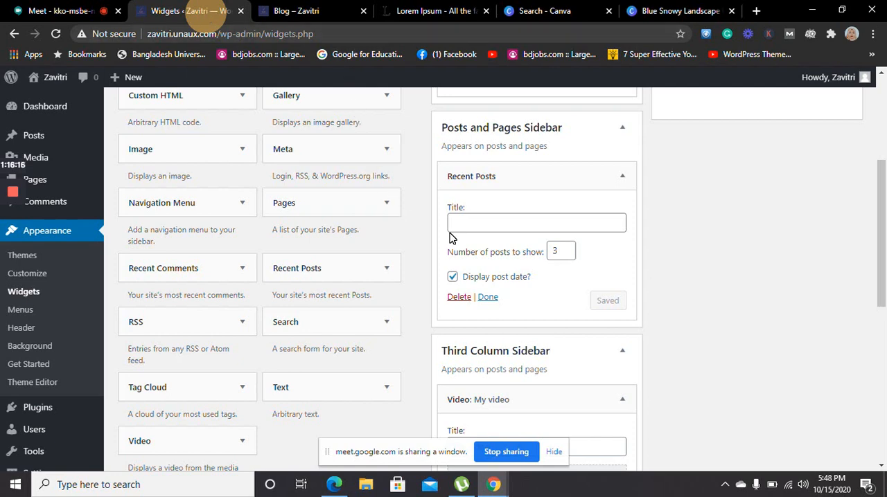
click(330, 15)
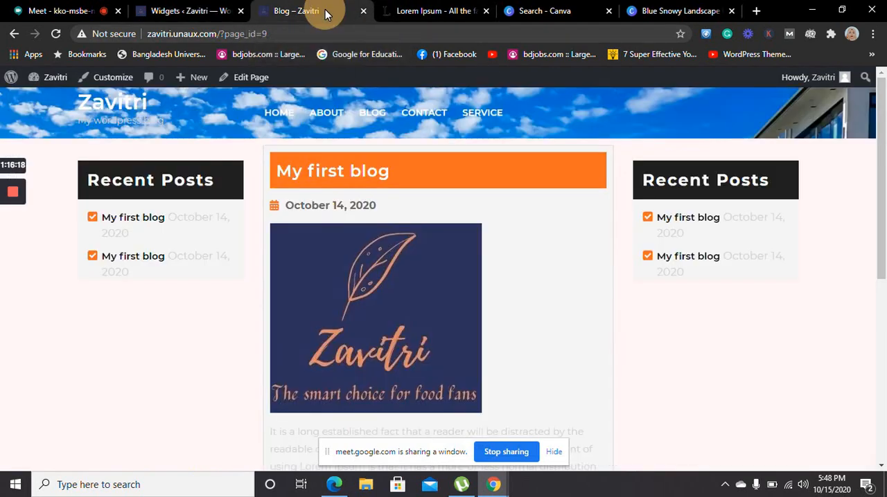
Go back to the live About page and visit the Contact and Service pages to check their layout
click(12, 33)
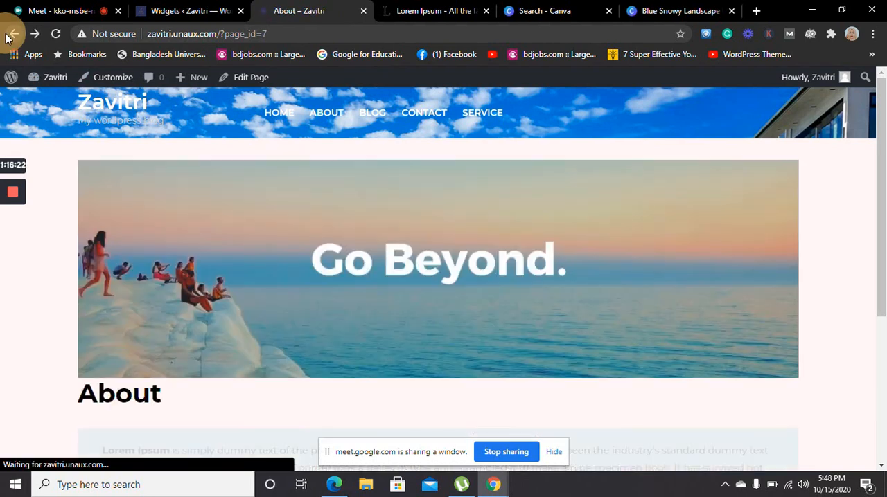
click(446, 113)
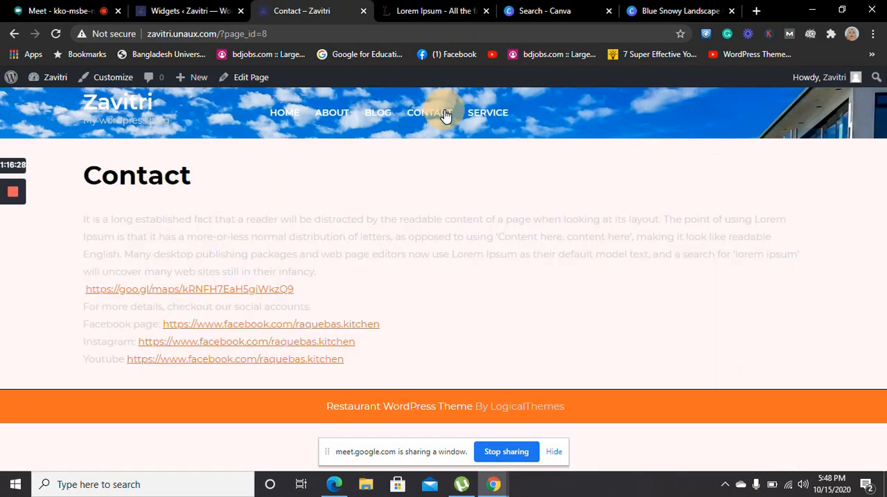
click(184, 8)
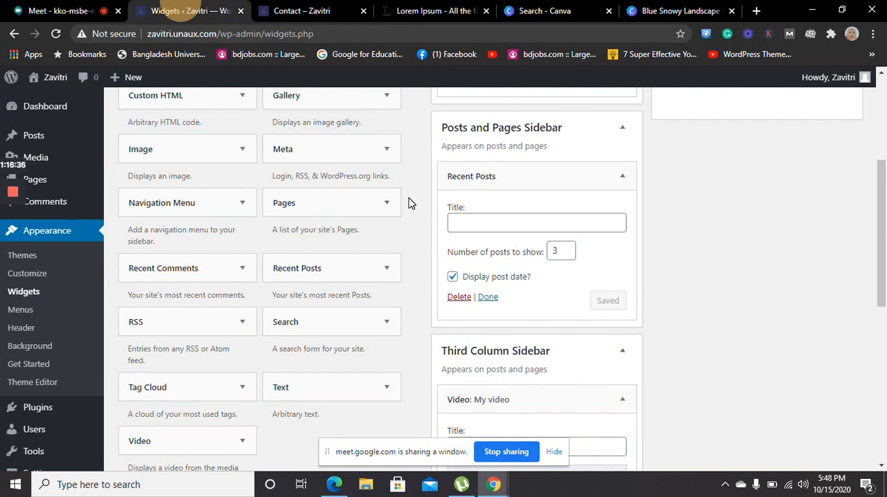
click(302, 15)
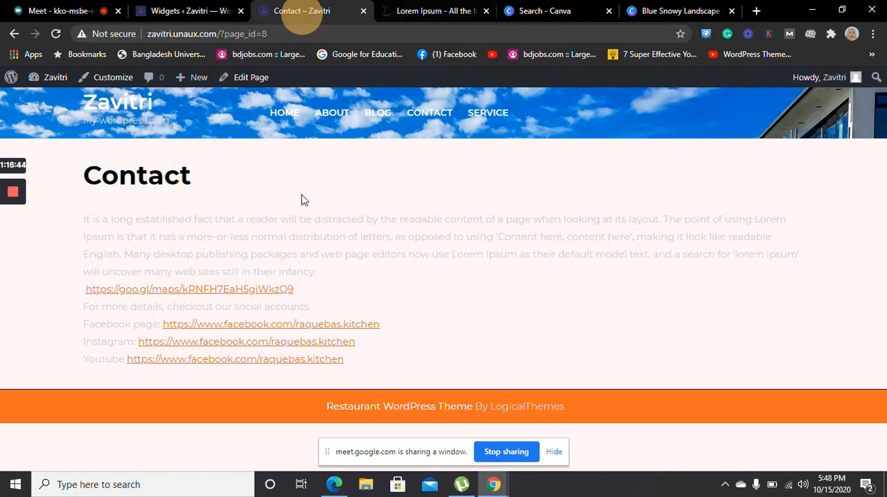
click(486, 117)
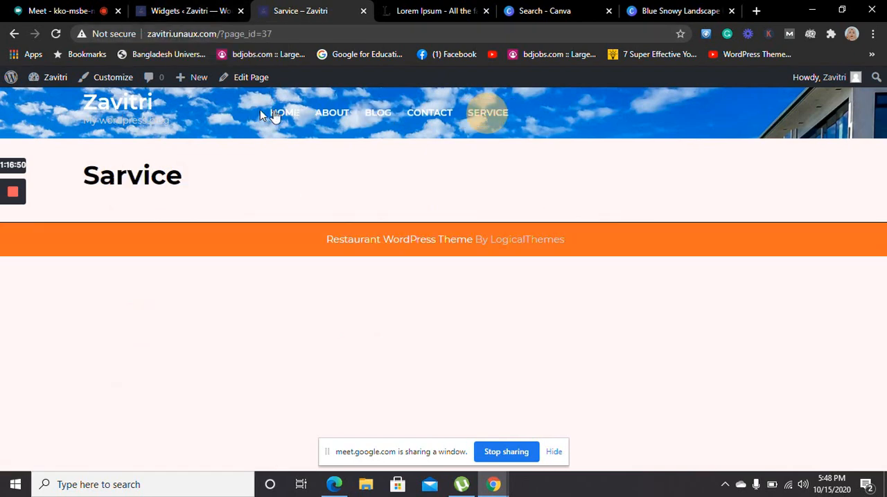
Review the home page's featured sections, follow the Read More link under "The most popular dishes!", and return to the home page
click(284, 114)
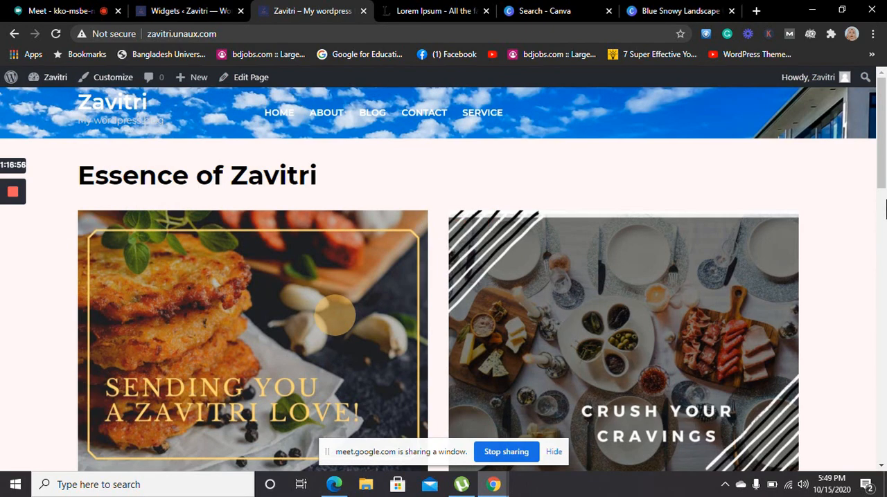
drag(880, 138, 880, 197)
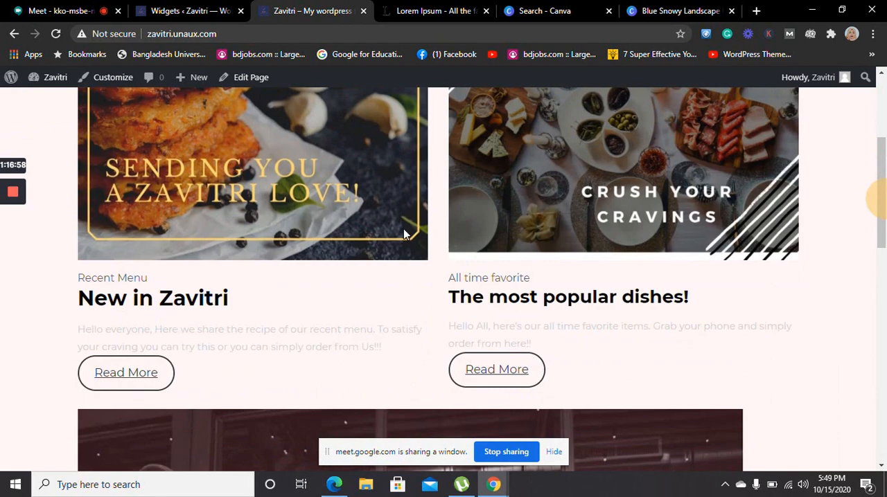
click(405, 235)
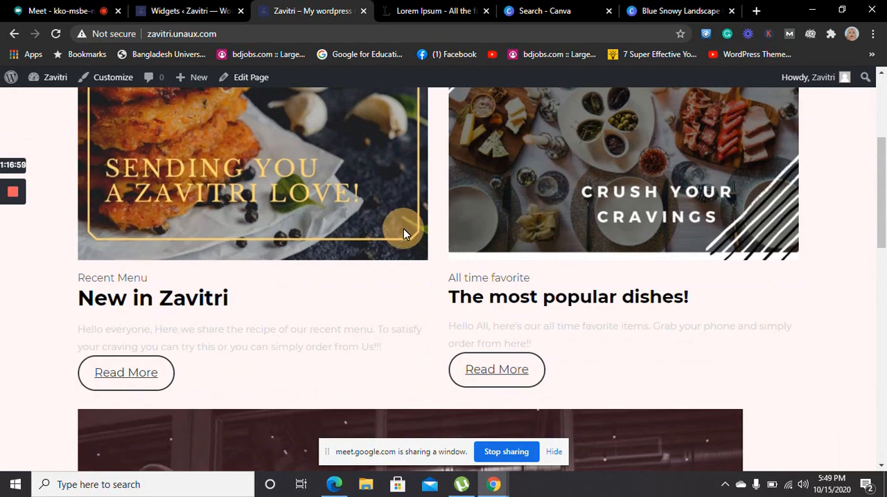
click(615, 193)
drag(878, 178, 883, 137)
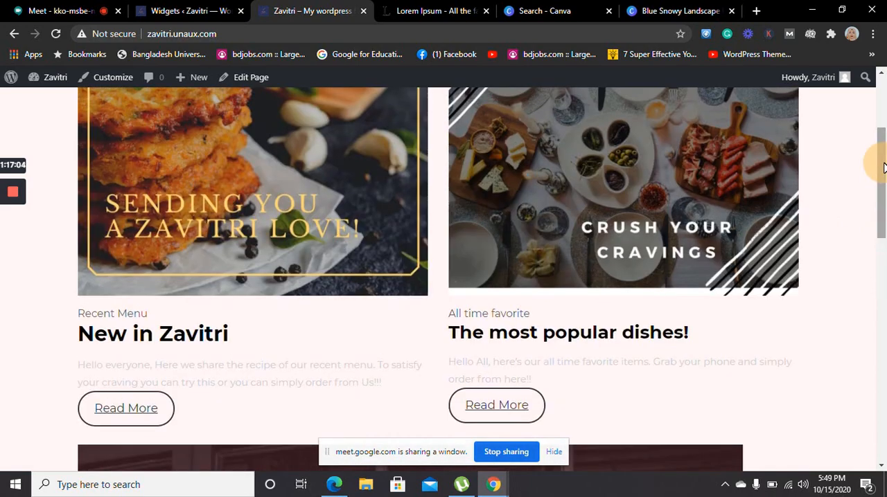
click(513, 419)
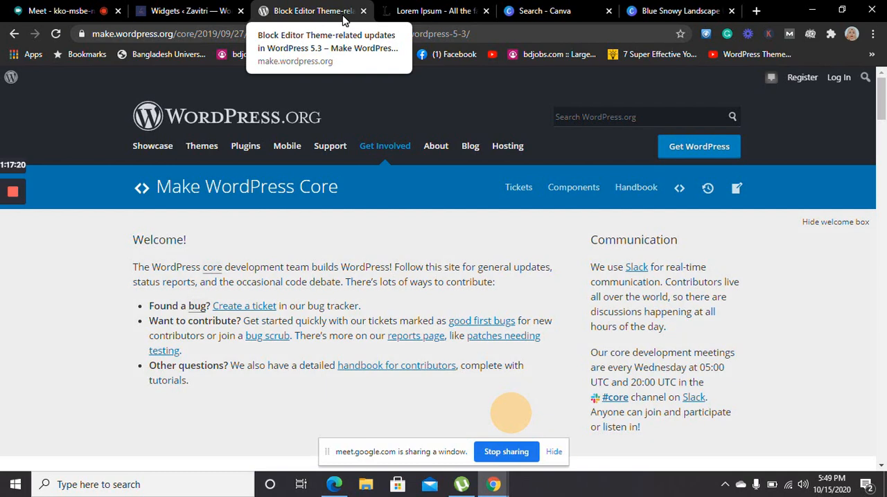
click(12, 34)
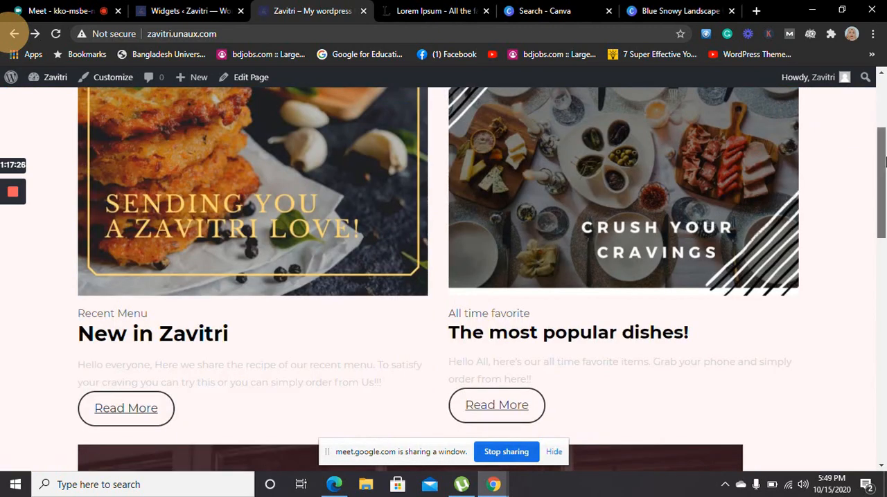
Follow the Read More link under "New in Zavitri" on the home page and check the page it leads to
drag(881, 158, 883, 225)
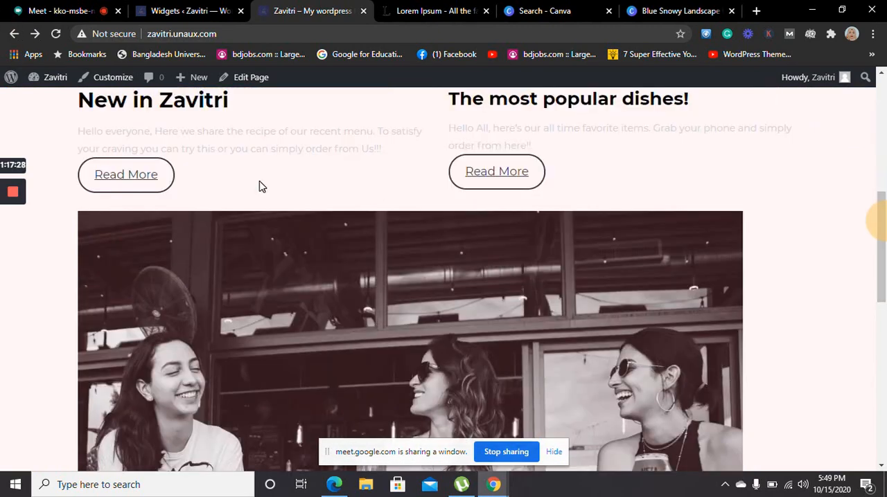
click(107, 181)
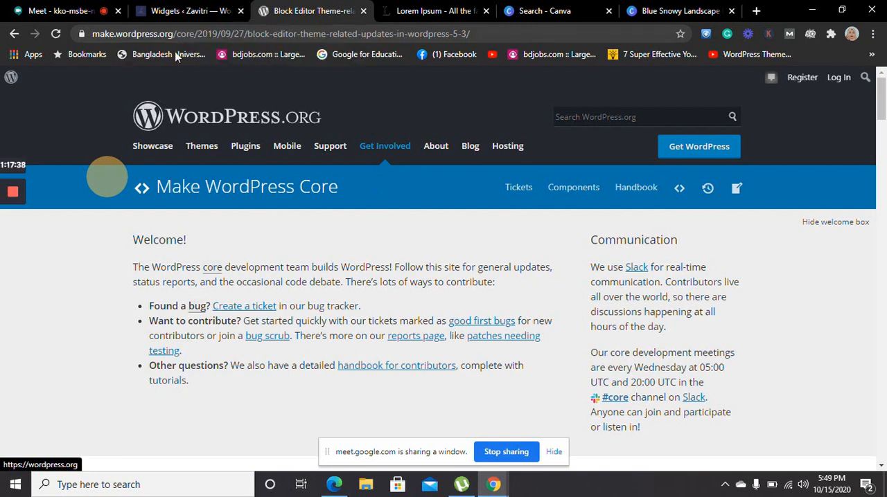
click(193, 8)
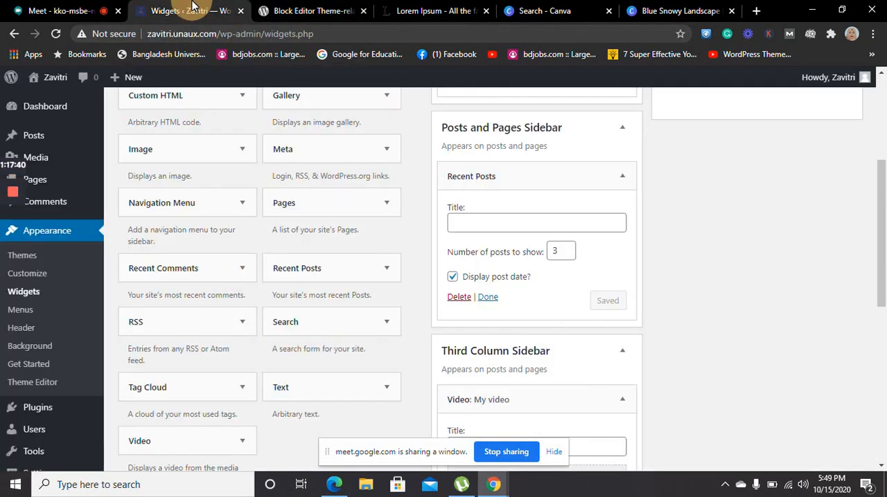
click(310, 11)
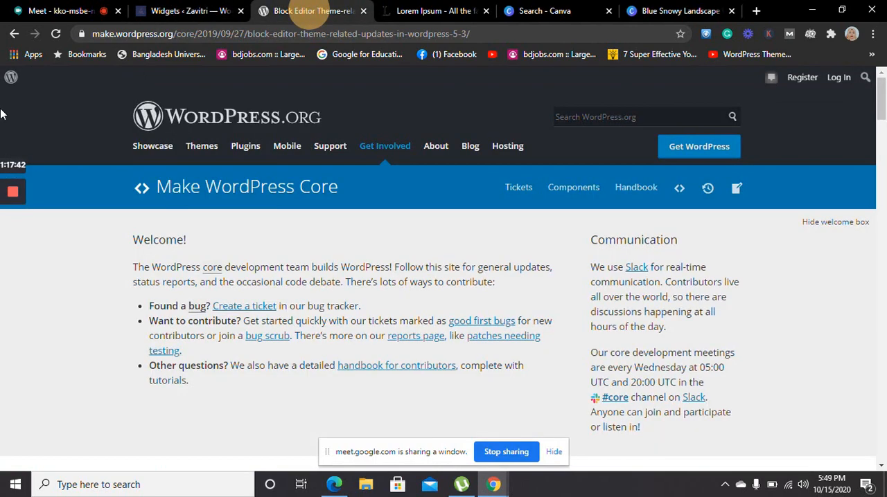
Return to the live Zavitri home page and reopen it through the site navigation to check its header and images
click(15, 34)
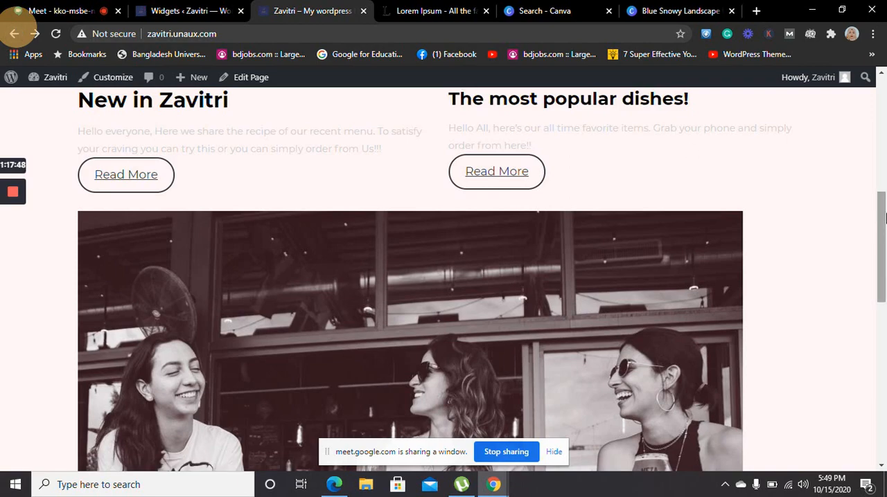
drag(885, 218, 883, 107)
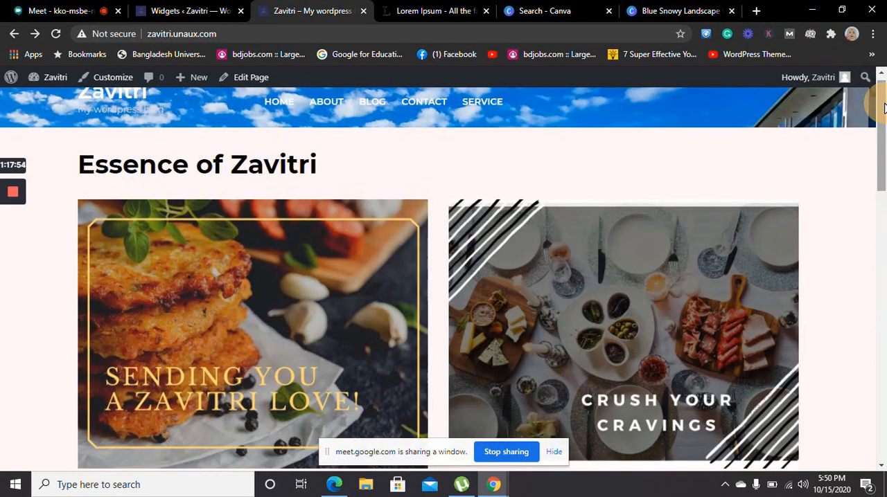
click(291, 103)
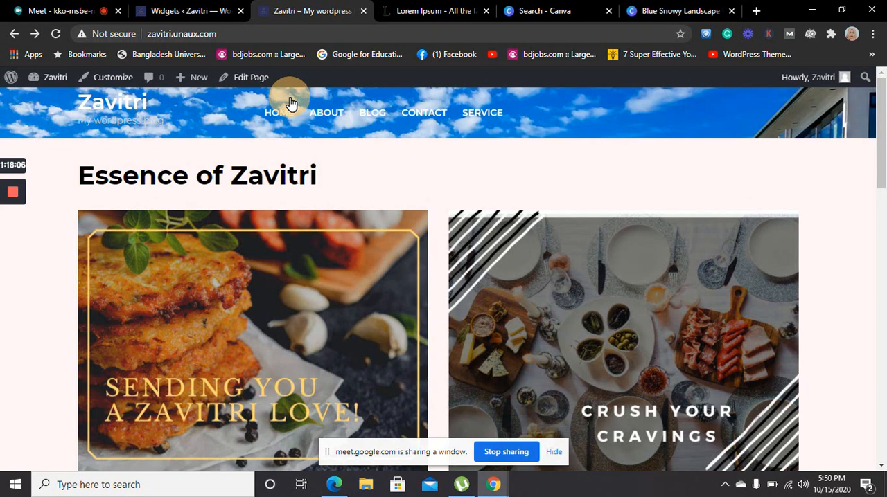
On the Widgets page, remove the "Post archive" widget from the Blog Sidebar and add a new Archives widget there
click(182, 12)
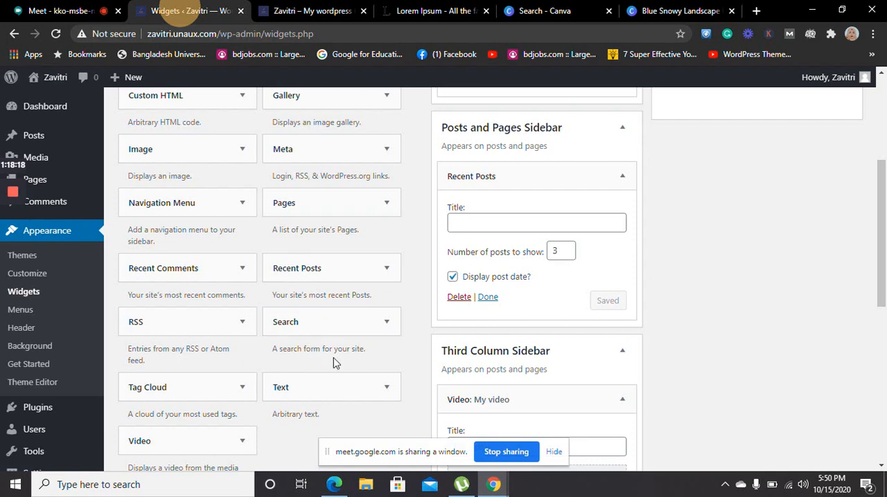
drag(881, 269, 883, 119)
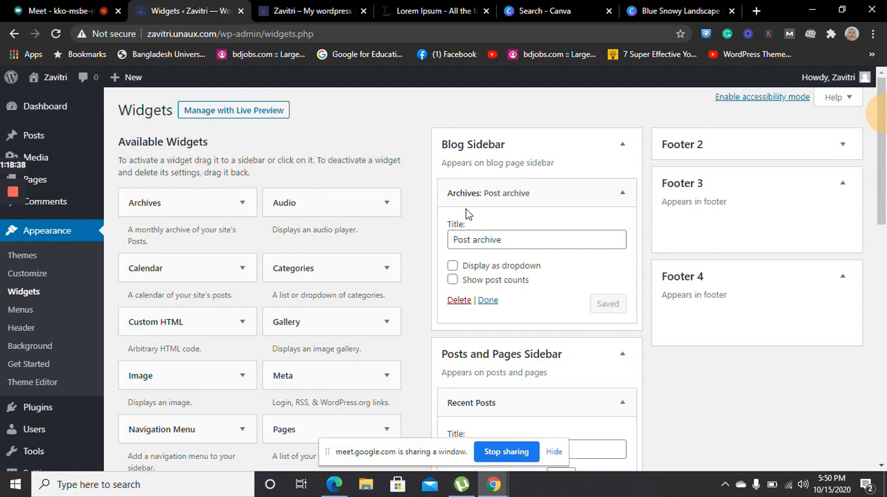
drag(515, 187, 363, 212)
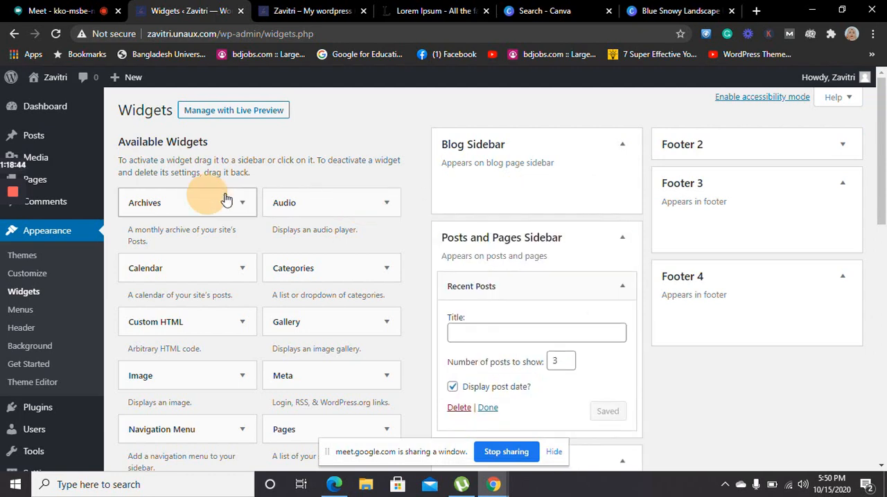
drag(226, 200, 432, 176)
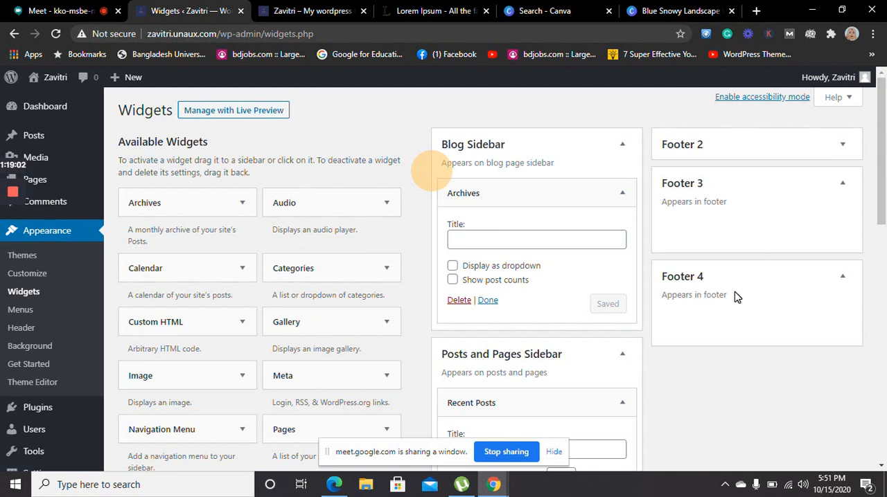
Delete the "My video" Video widget from the Third Column Sidebar
drag(886, 194, 848, 208)
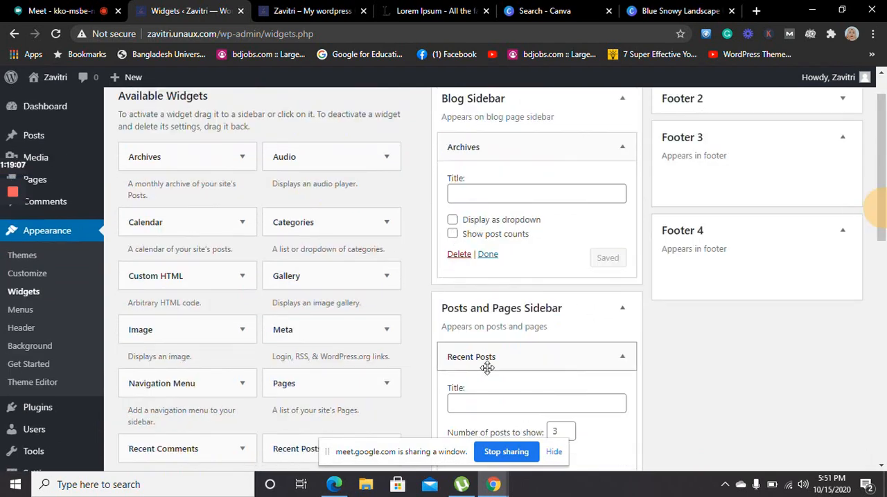
click(884, 175)
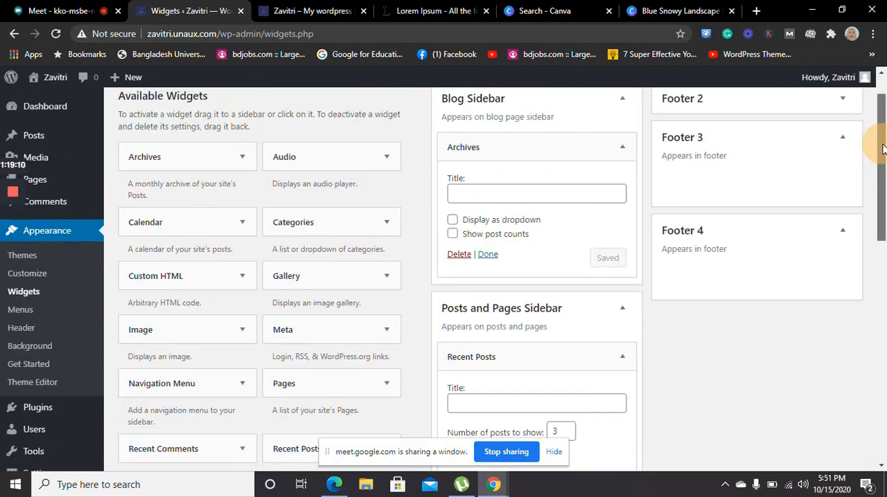
drag(881, 147, 885, 240)
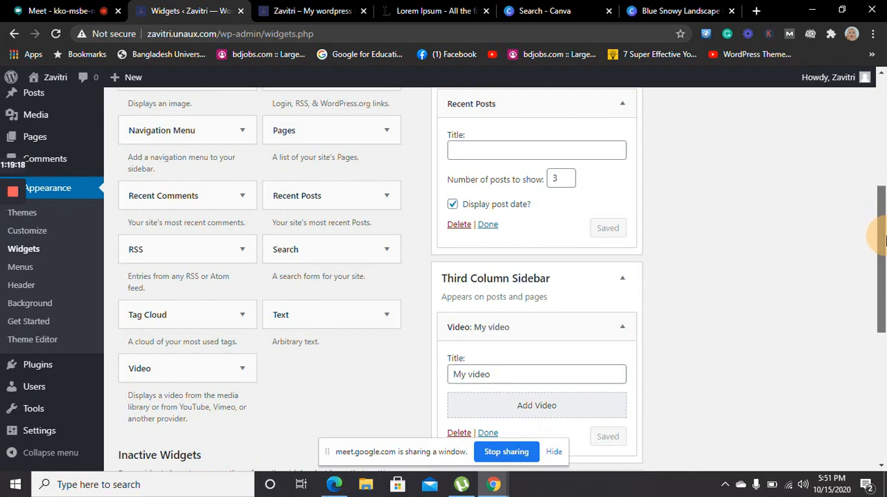
drag(884, 240, 883, 296)
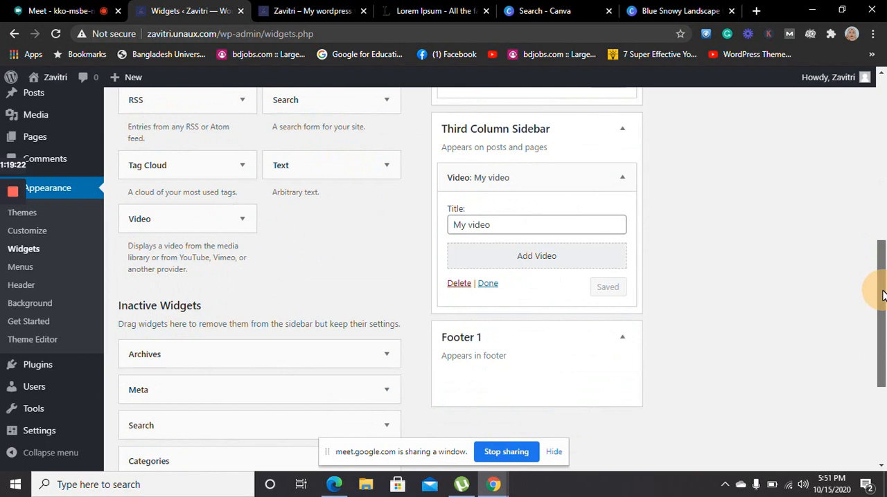
drag(882, 296, 882, 292)
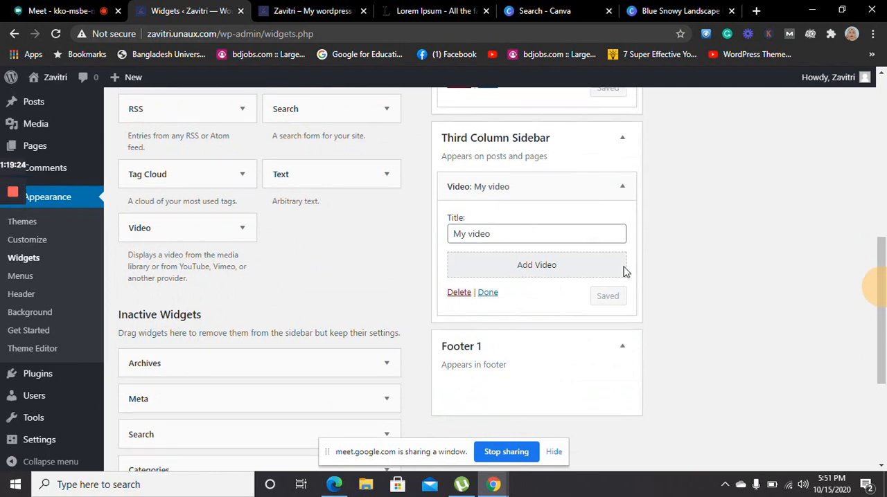
drag(510, 235, 439, 246)
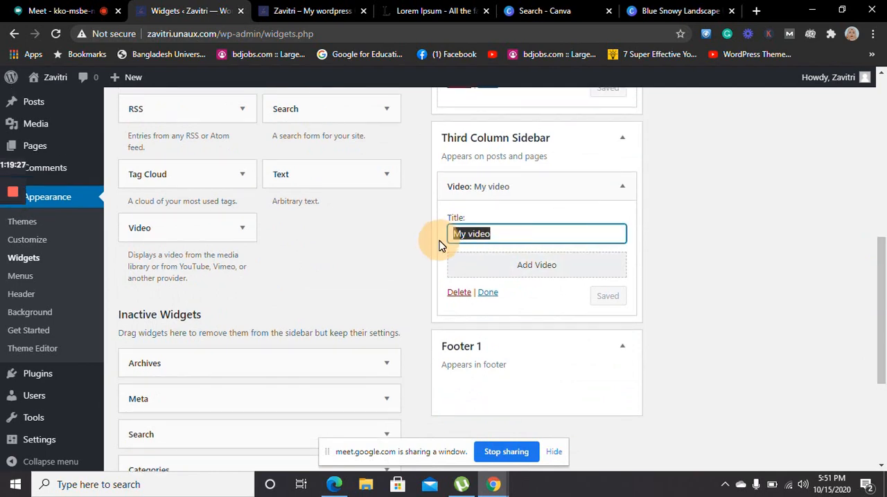
click(523, 274)
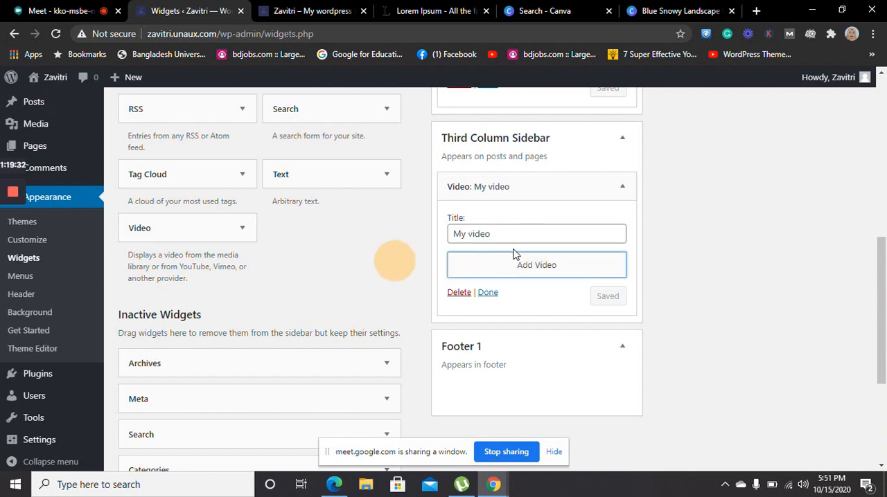
click(461, 295)
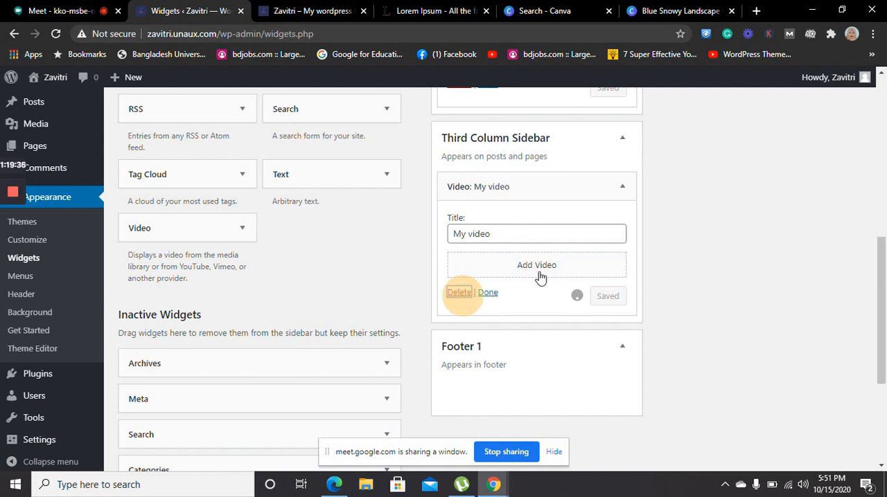
drag(603, 193, 354, 221)
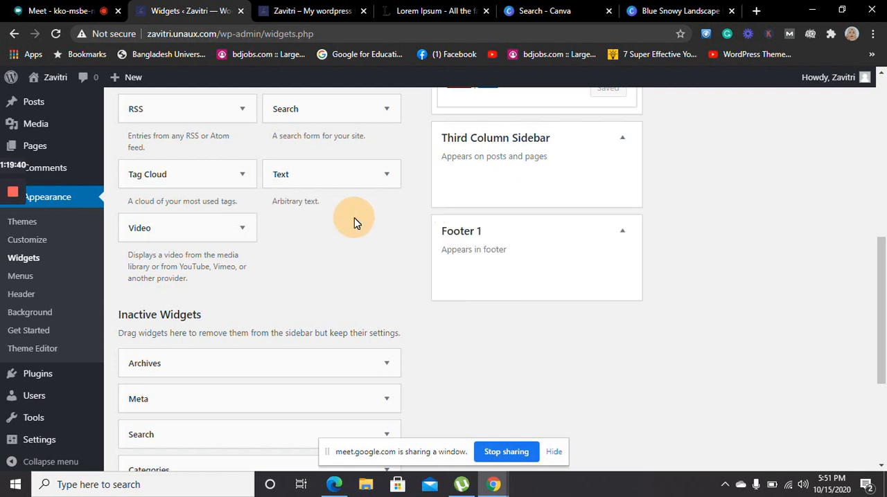
click(698, 222)
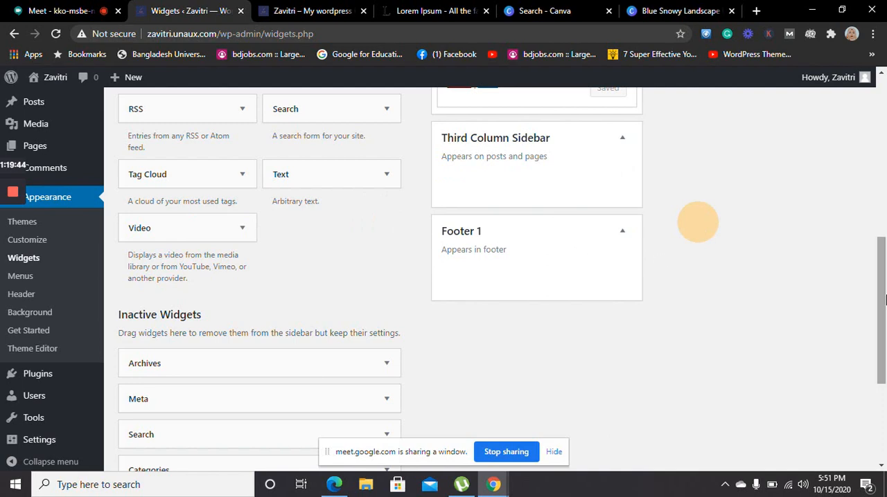
click(884, 299)
drag(884, 299, 884, 168)
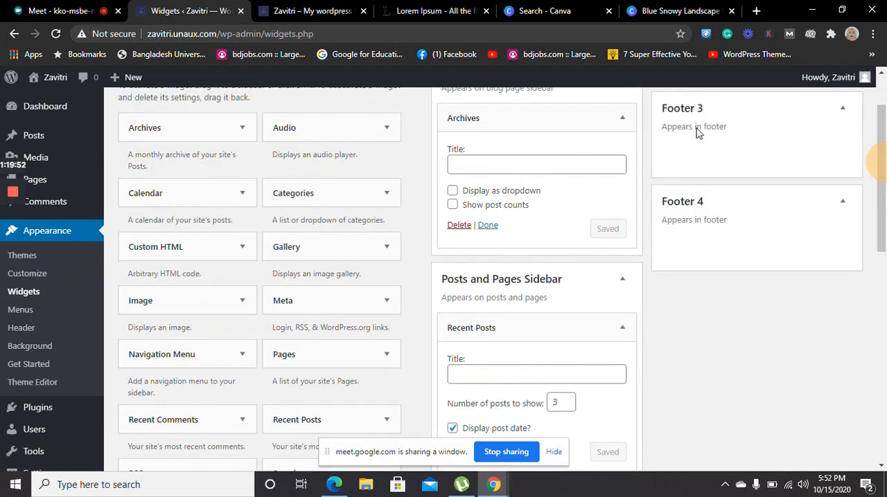
drag(885, 133, 885, 104)
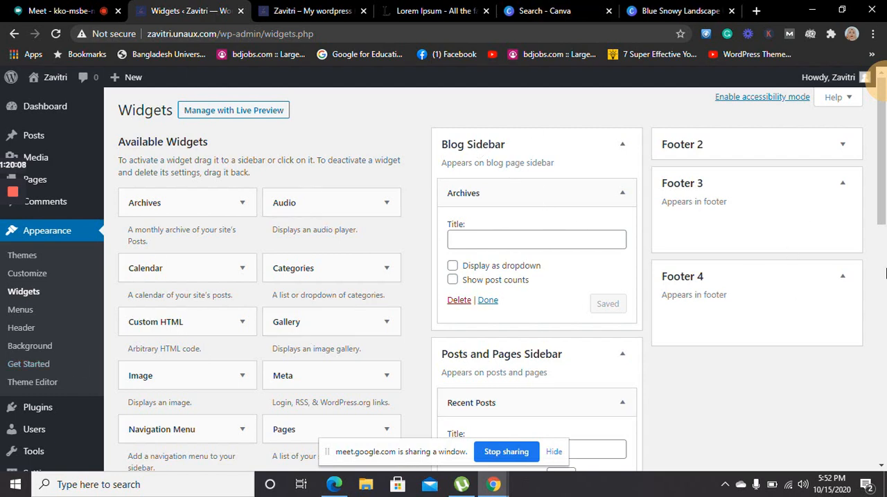
drag(884, 135, 883, 196)
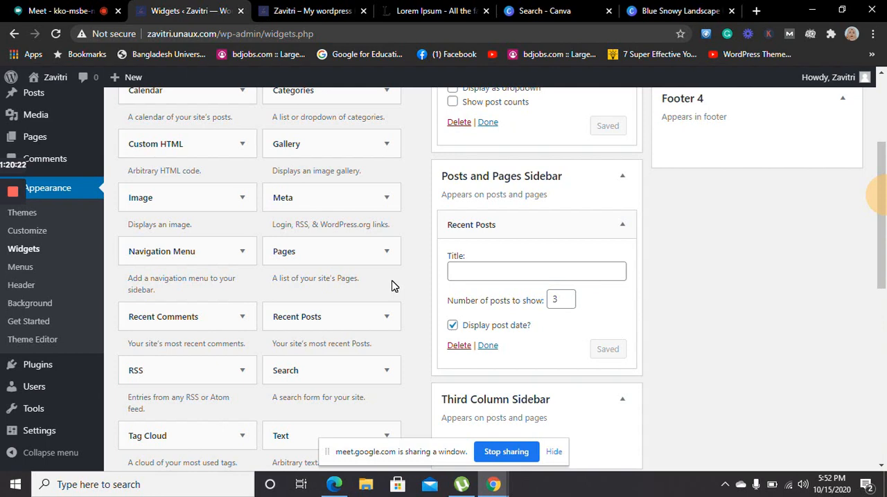
drag(881, 190, 884, 142)
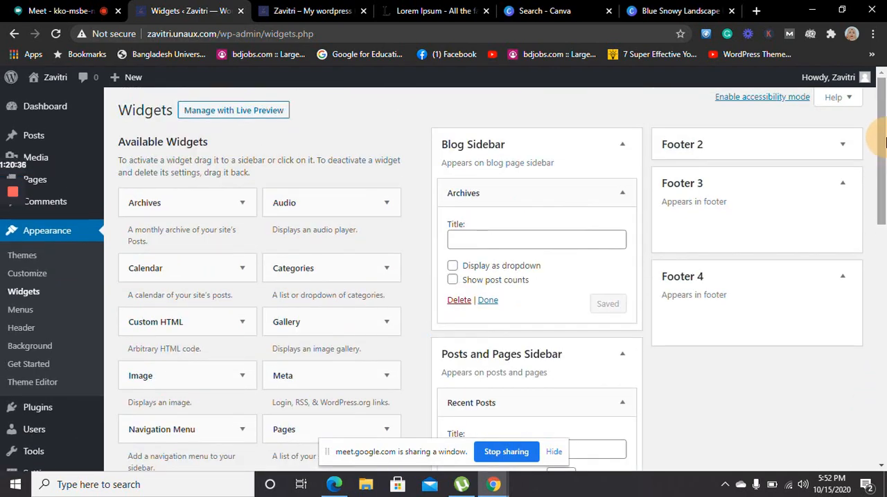
Shrink the browser window, open the Menus page, and review the Primary menu's items, settings and addable pages
click(28, 316)
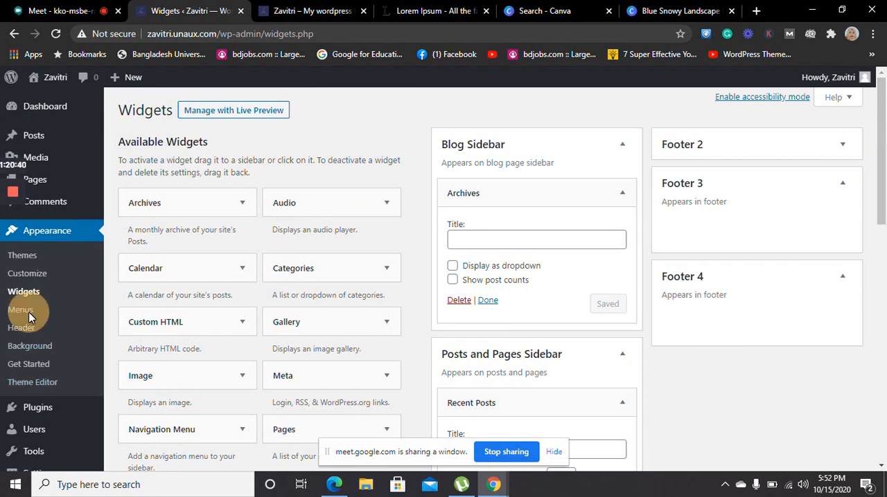
click(838, 9)
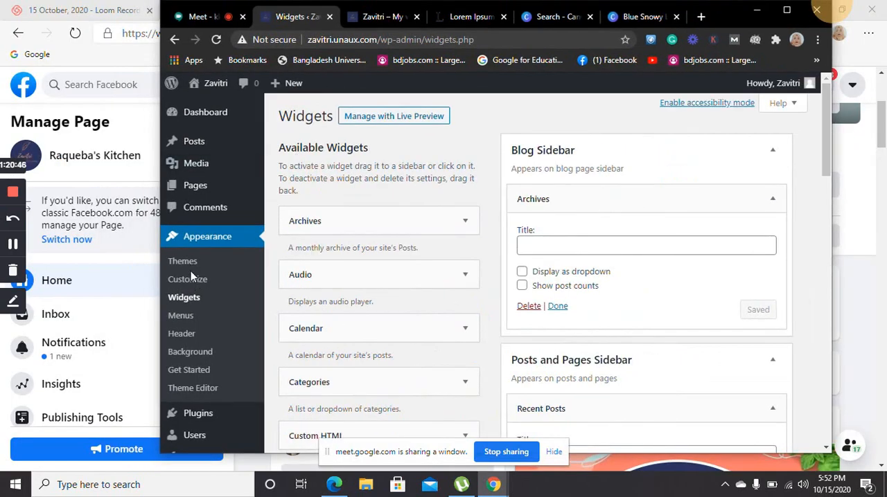
click(182, 318)
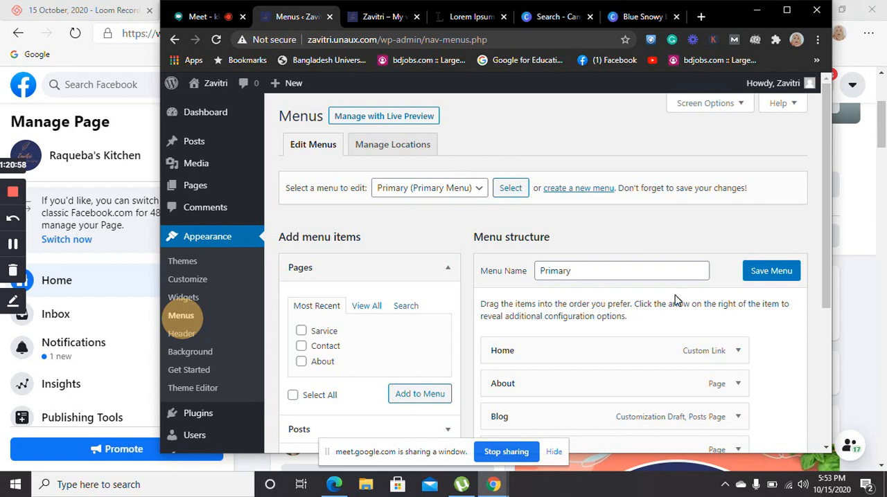
click(830, 168)
drag(830, 167, 824, 275)
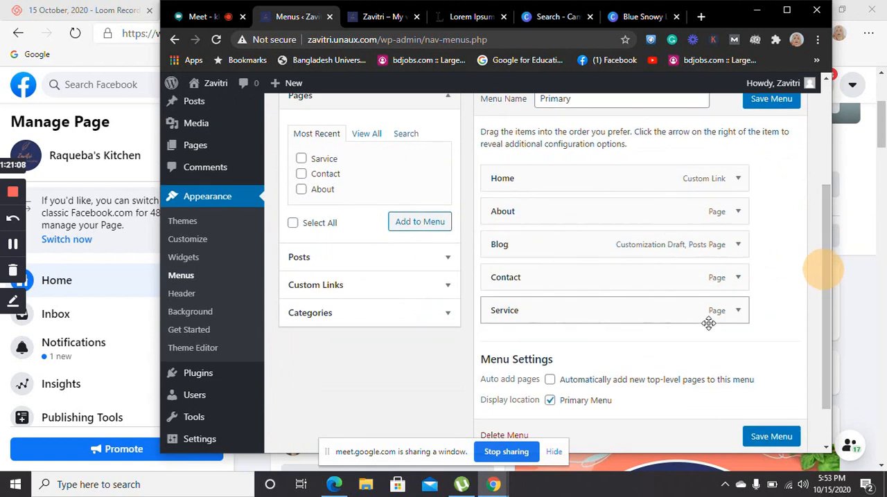
drag(822, 270, 809, 219)
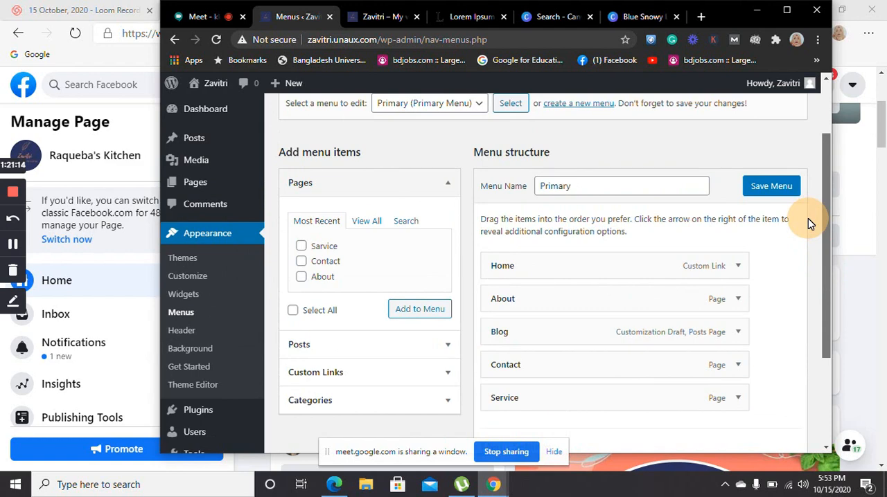
drag(808, 219, 807, 220)
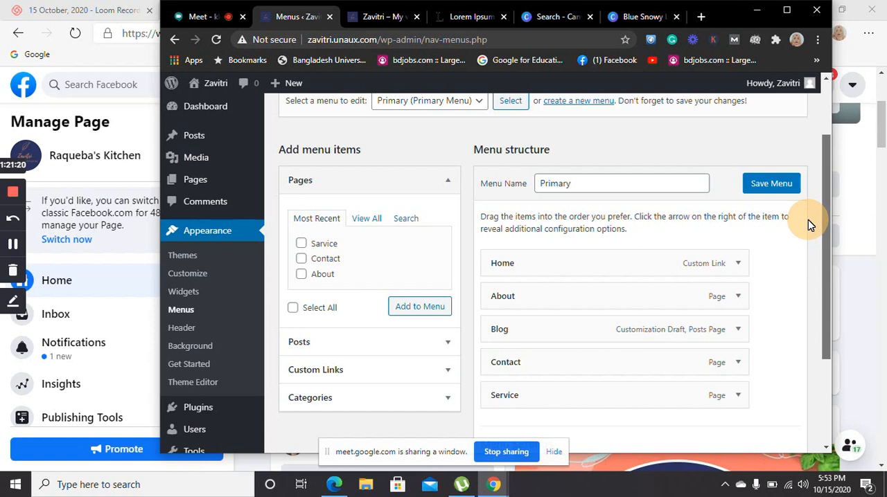
drag(809, 225, 808, 210)
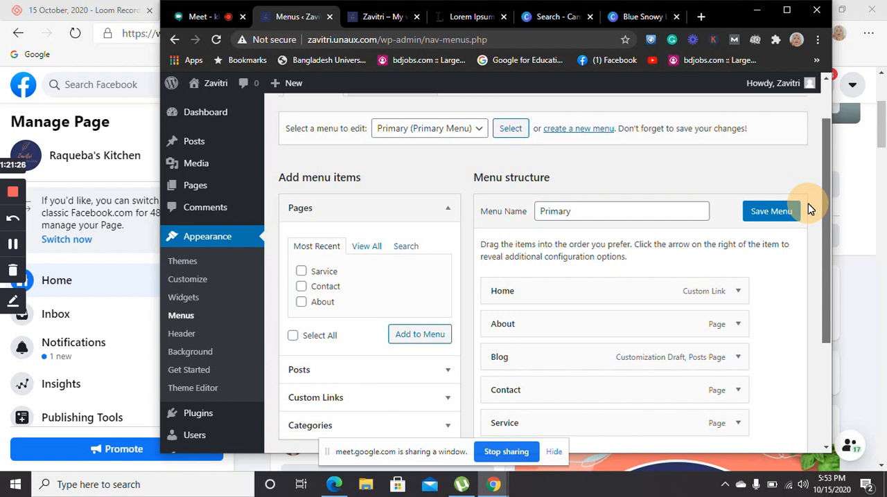
drag(808, 209, 806, 171)
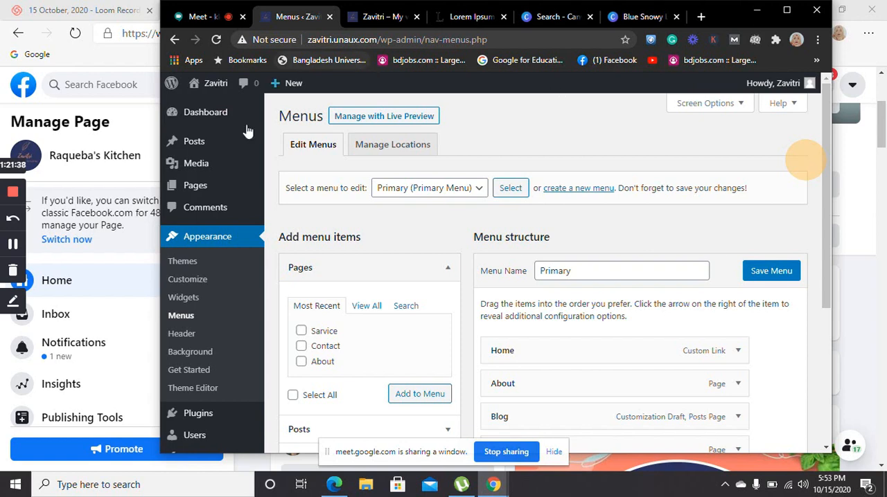
Maximize the browser window and open the Media Library
click(198, 166)
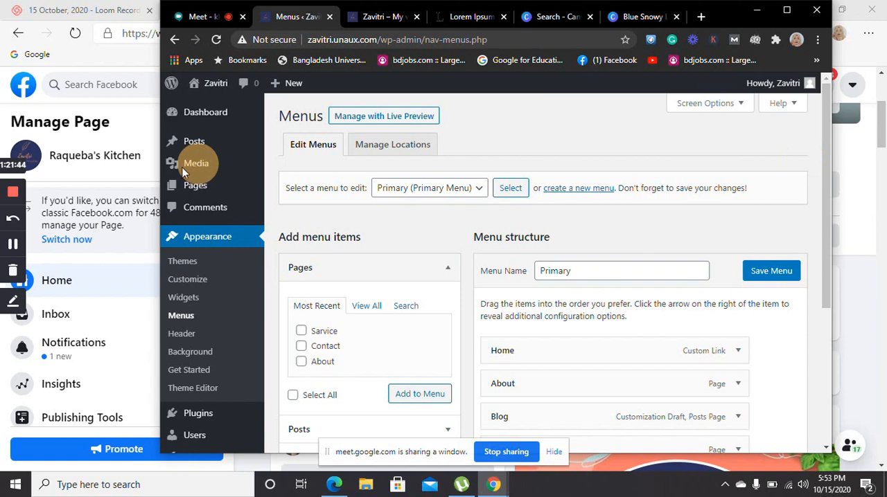
click(789, 9)
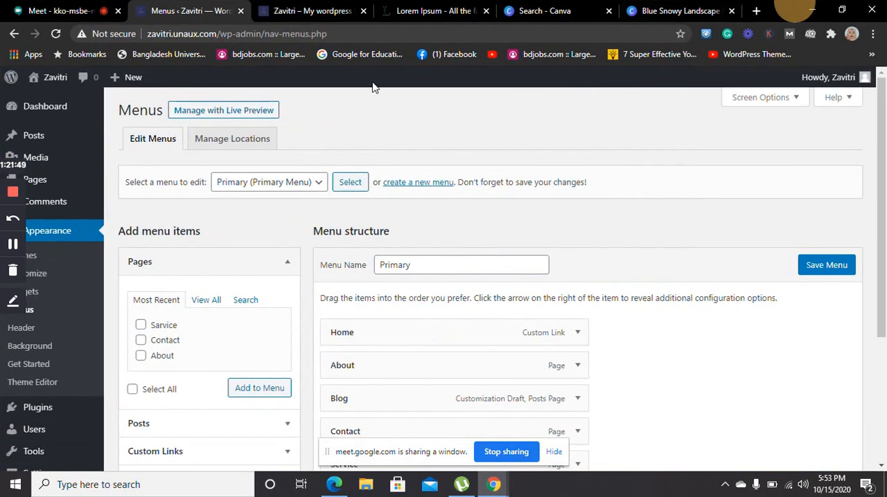
click(43, 147)
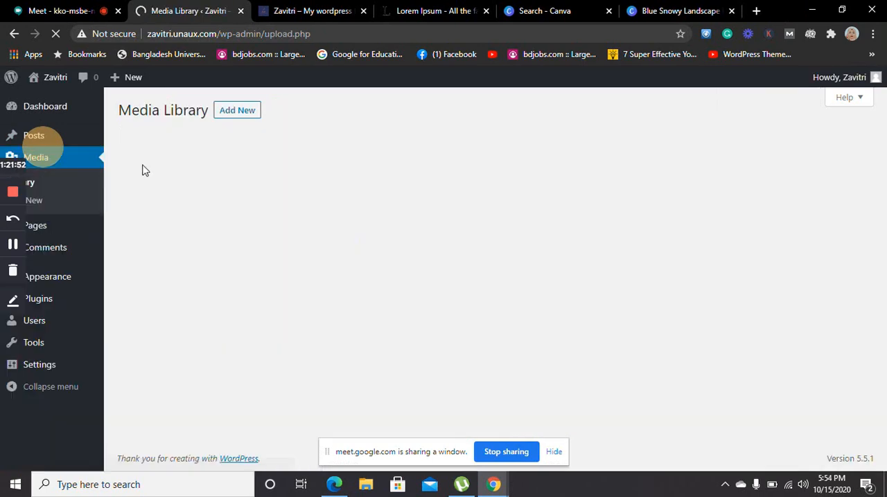
Show the file upload area in the Media Library and switch the items to bulk selection mode
click(243, 111)
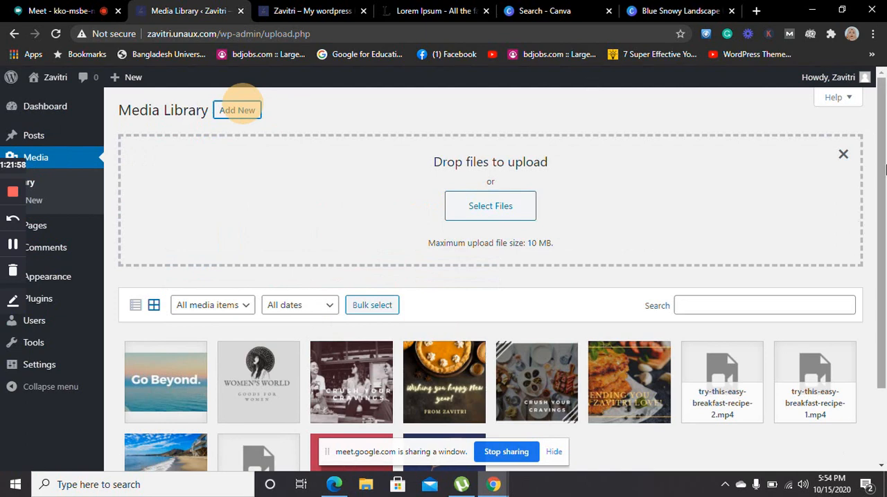
drag(882, 229, 883, 94)
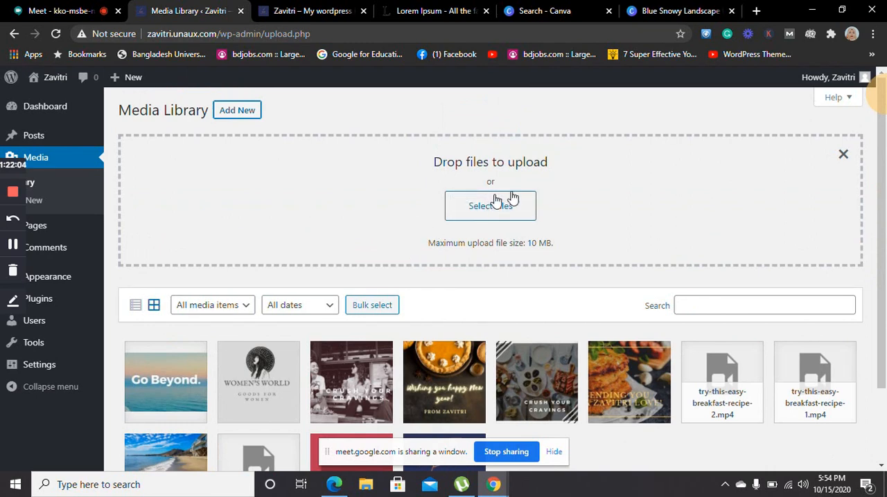
click(379, 313)
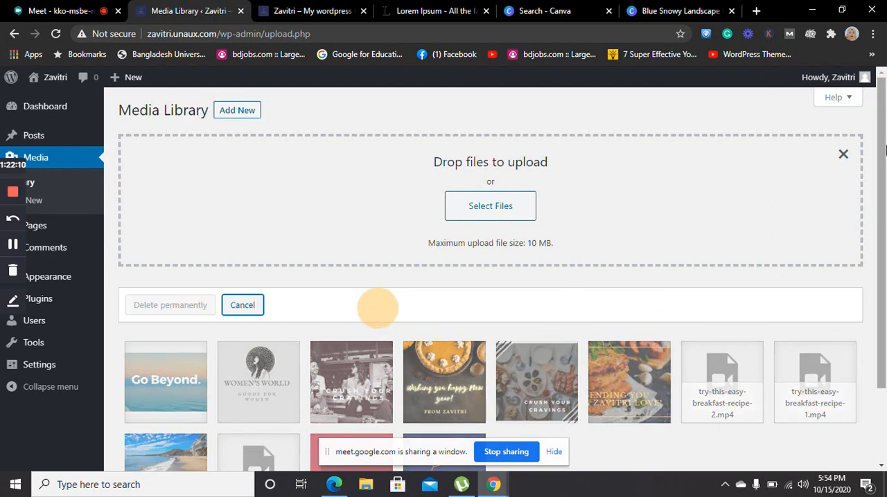
Look over the Media Library and cancel its bulk selection mode
drag(884, 151, 877, 92)
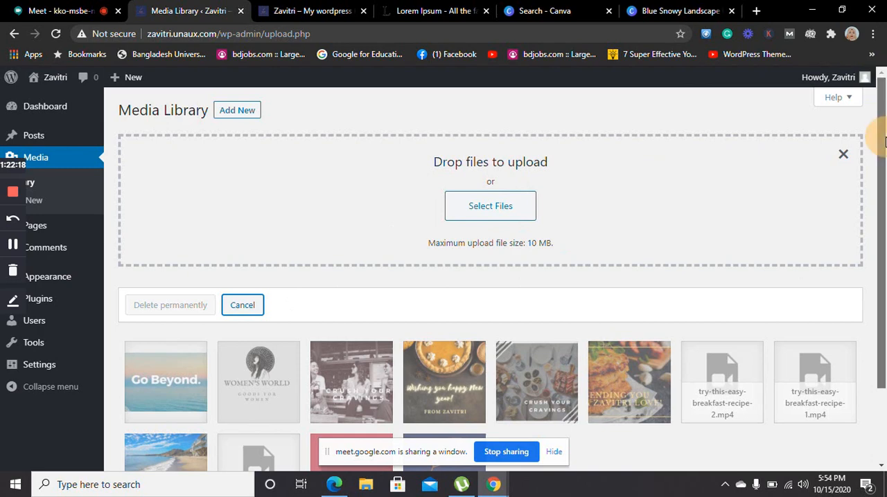
drag(883, 198, 884, 275)
scroll(883, 272, up, 3)
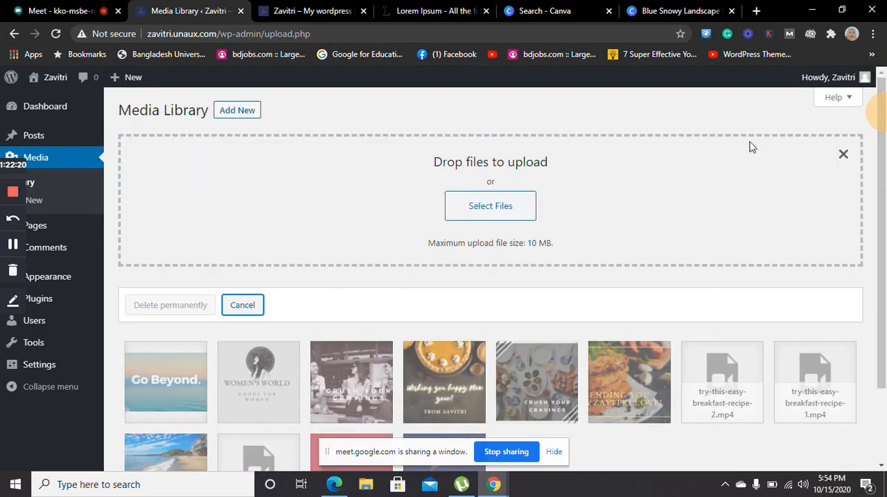
click(258, 306)
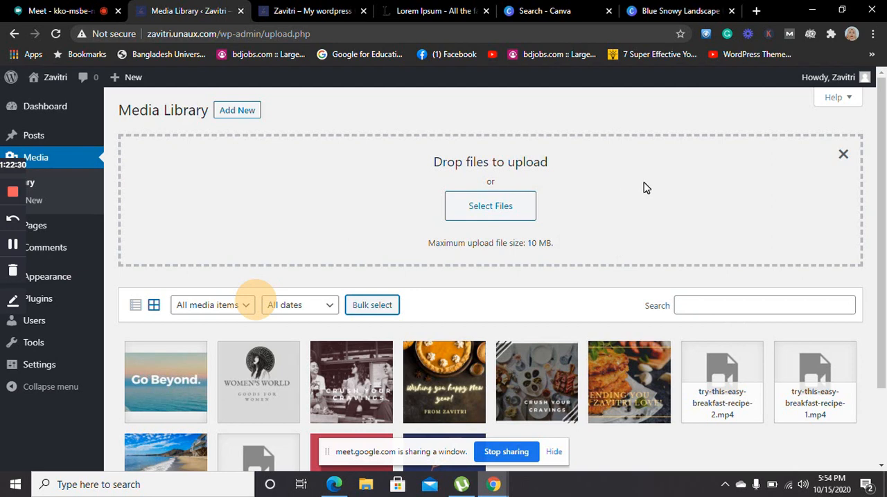
Open the upload file chooser, look through the Downloads folder, and close it without choosing a file
click(525, 204)
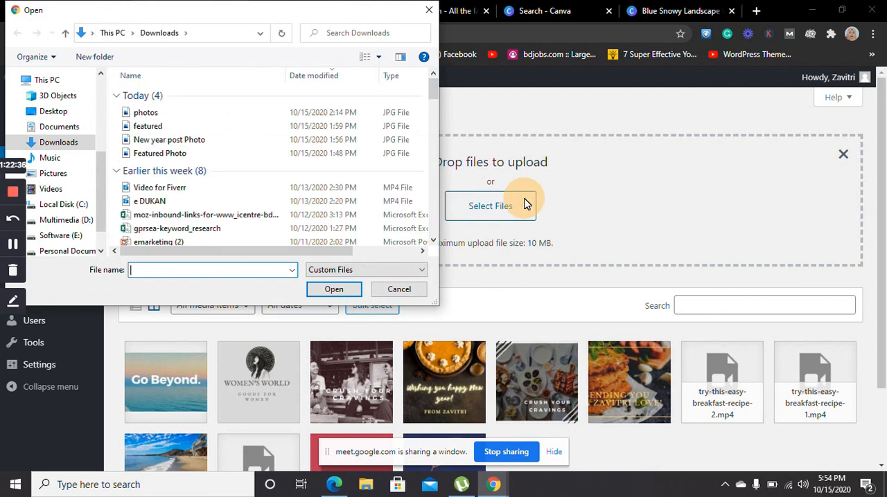
click(645, 201)
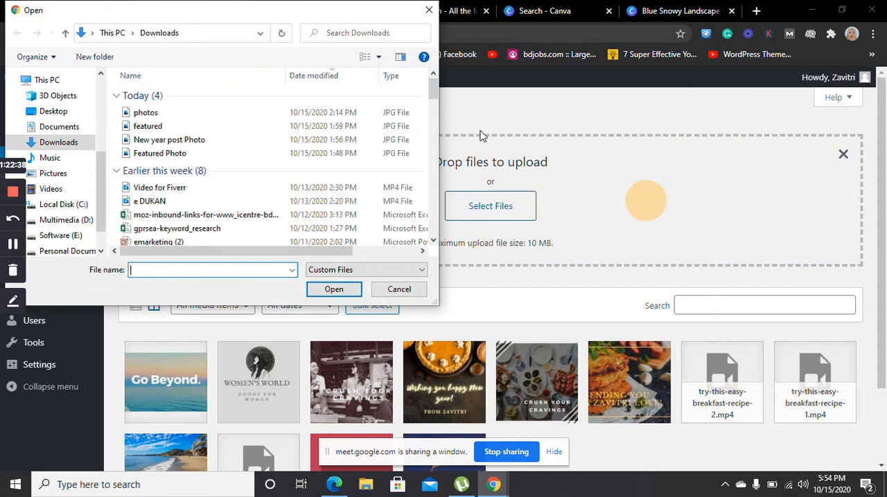
click(429, 10)
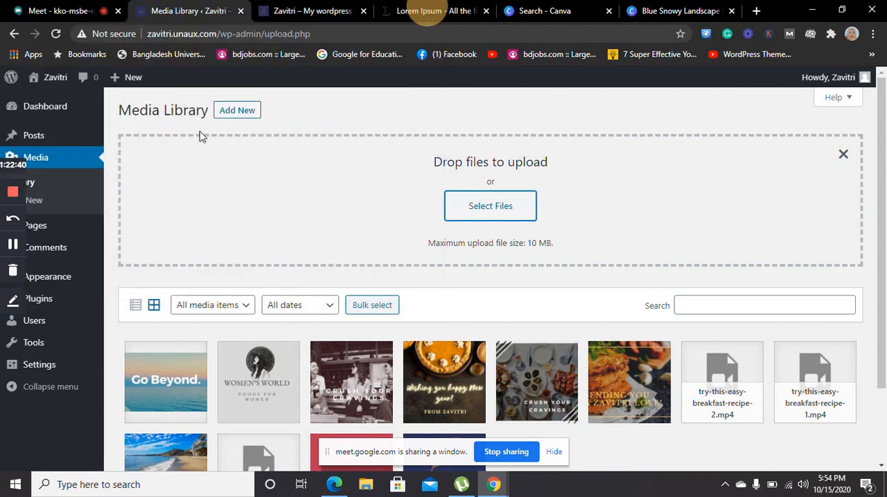
click(491, 220)
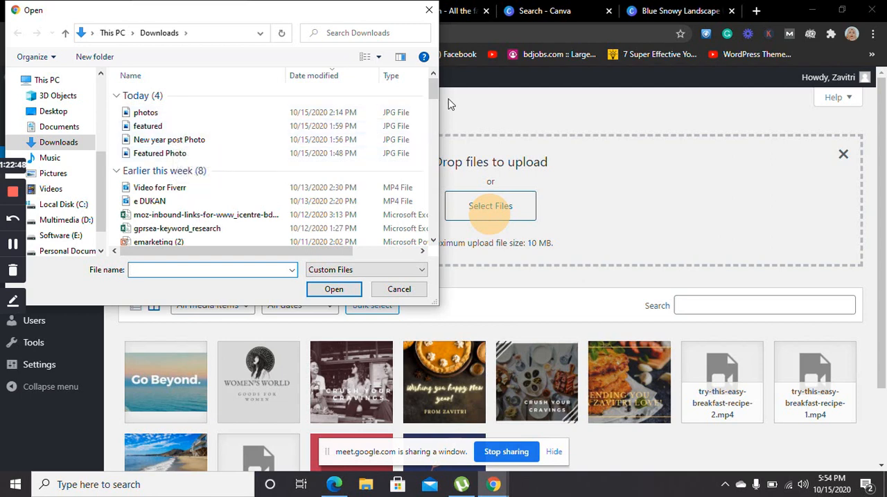
drag(431, 100, 436, 113)
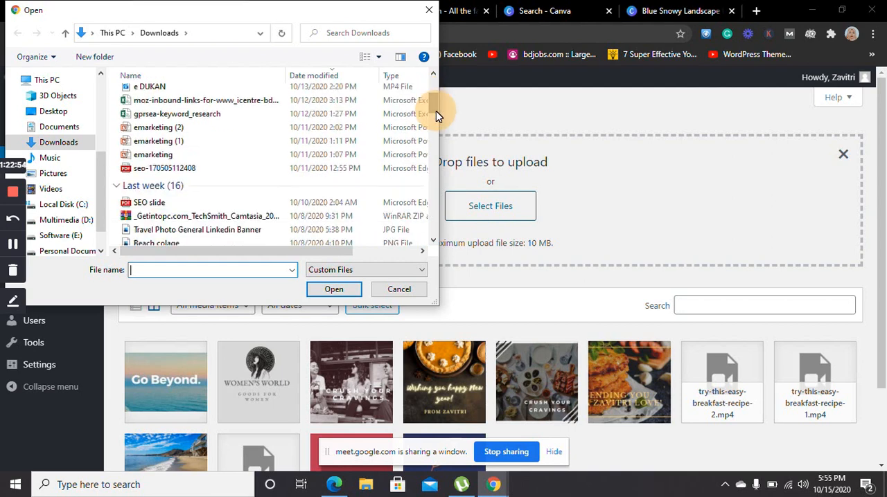
click(429, 13)
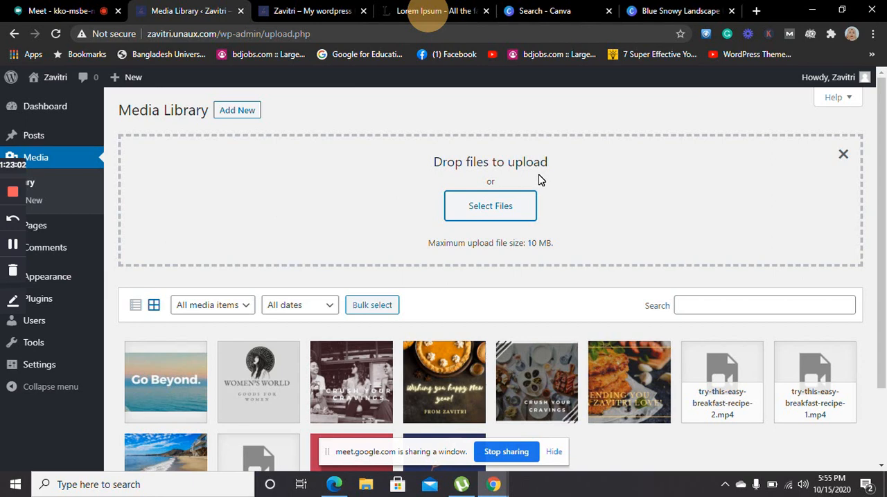
Shrink the browser window, switch to the Google Meet call, and read through the links shared in its chat
click(843, 9)
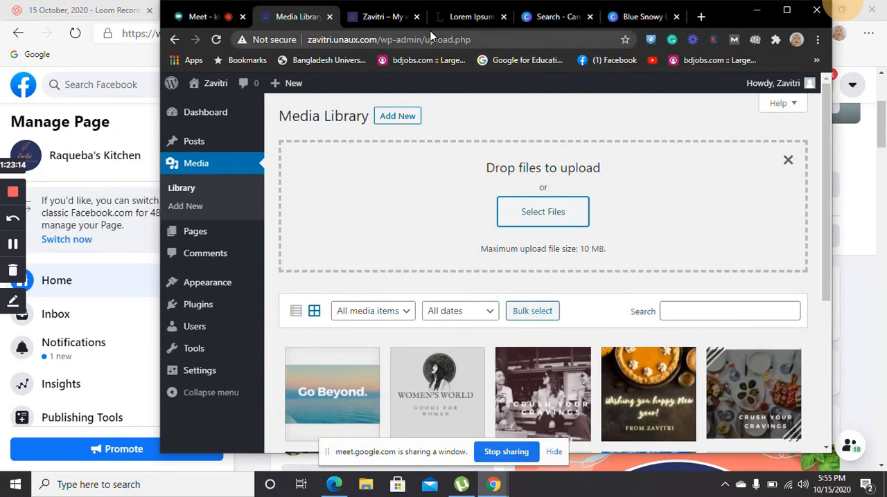
click(392, 12)
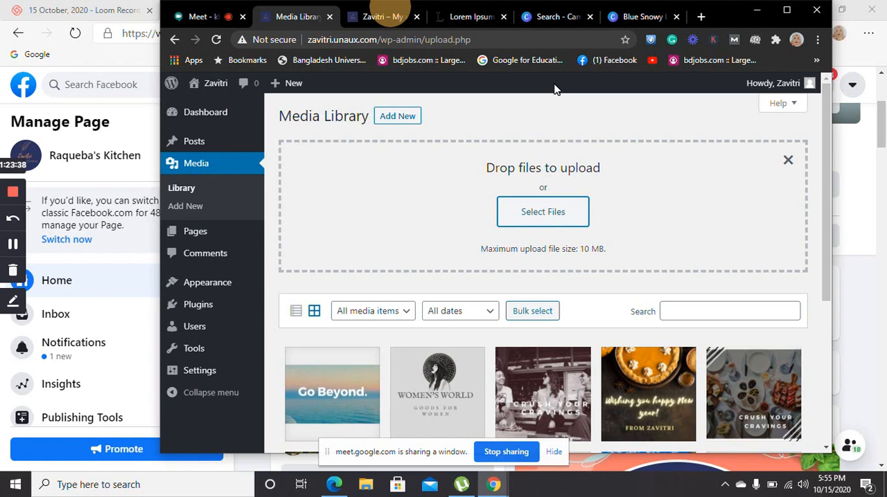
click(213, 18)
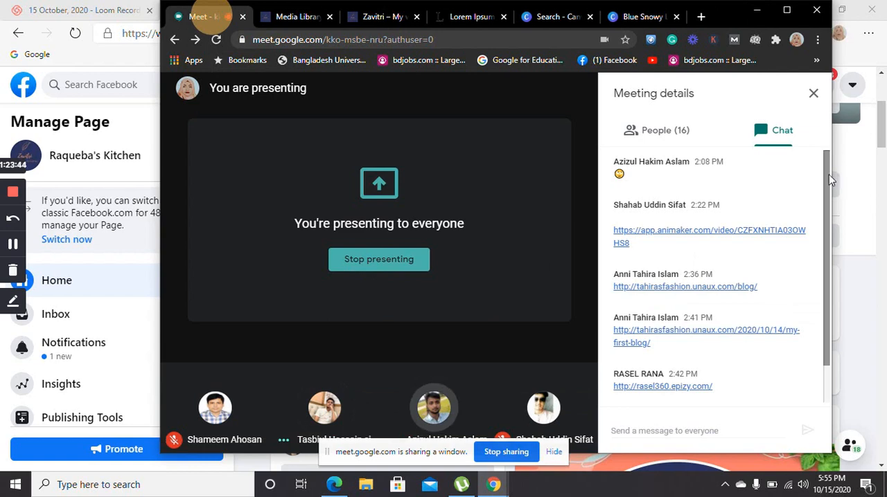
drag(829, 174, 828, 221)
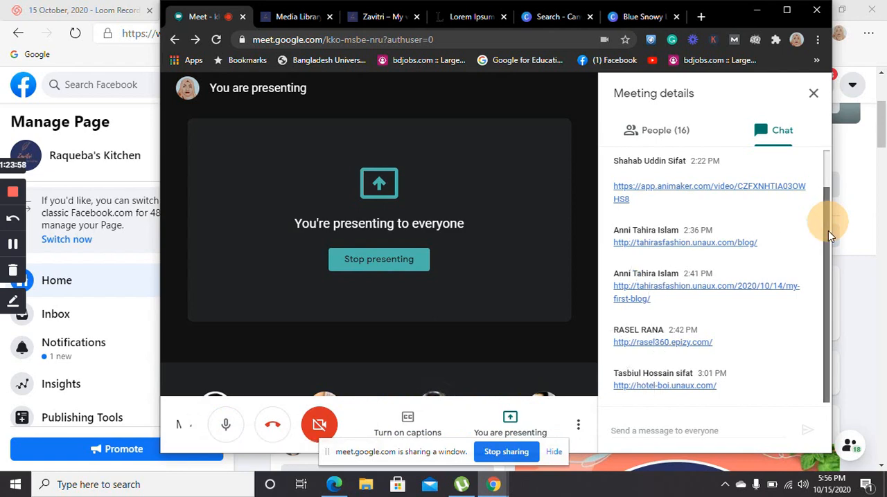
drag(828, 230, 827, 187)
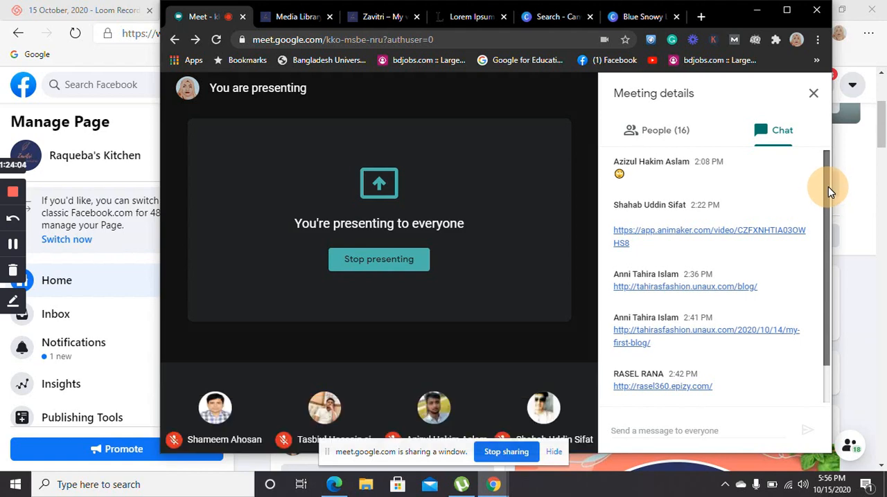
drag(828, 186, 831, 246)
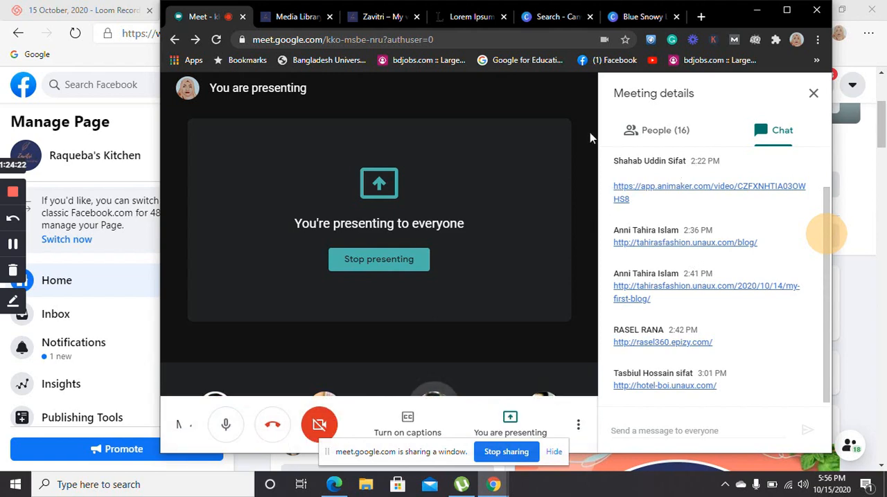
Maximize the browser window and close the Canva search, Lorem Ipsum and live Zavitri site pages
click(786, 10)
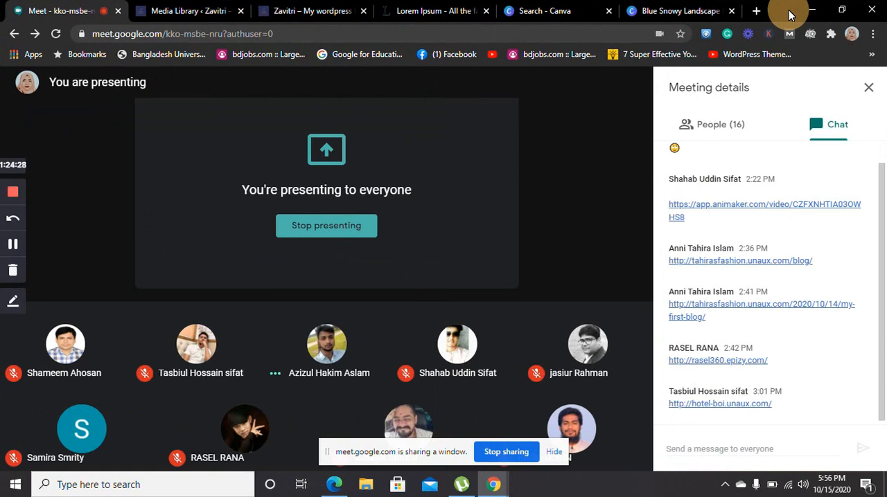
click(485, 22)
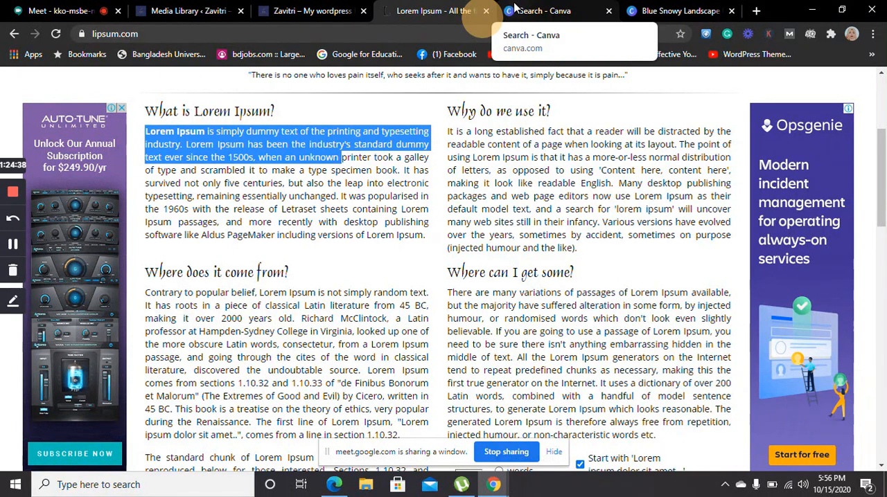
click(515, 7)
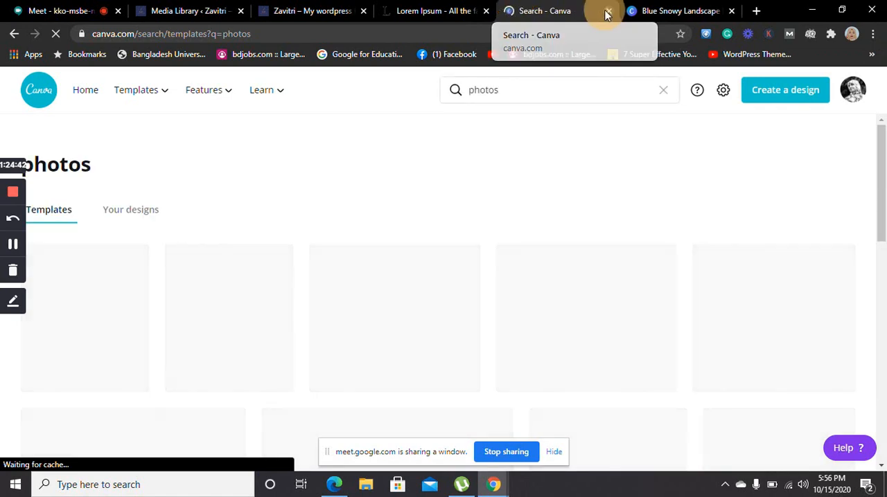
click(607, 12)
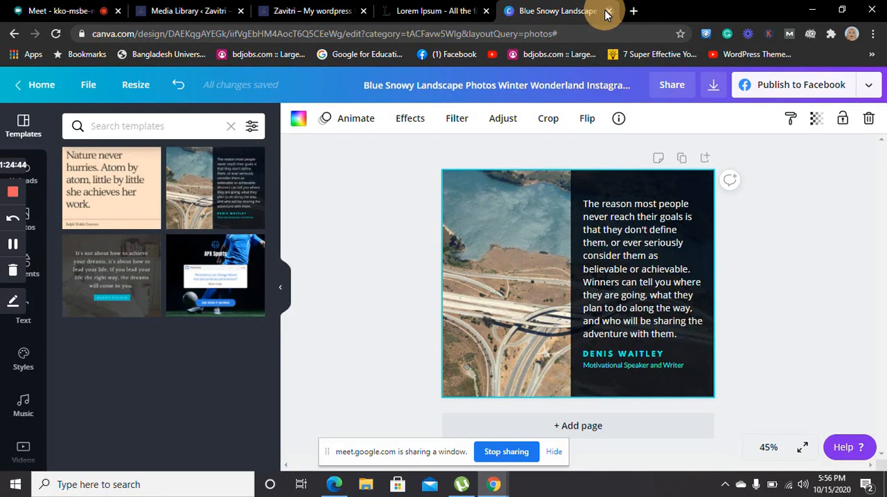
click(486, 11)
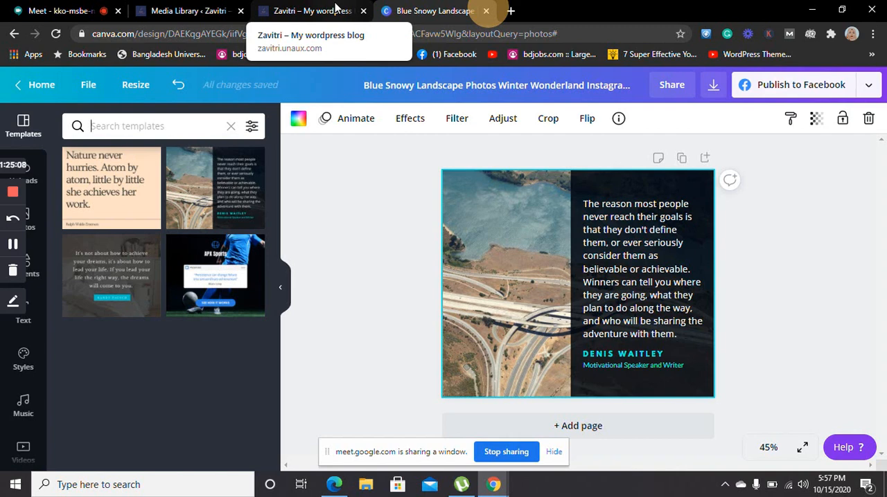
click(363, 11)
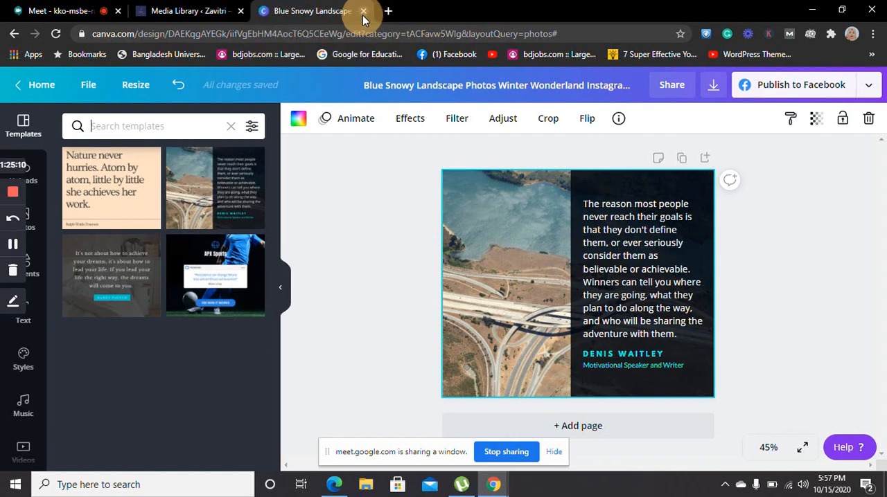
Return to the Media Library and close its file upload area
click(206, 23)
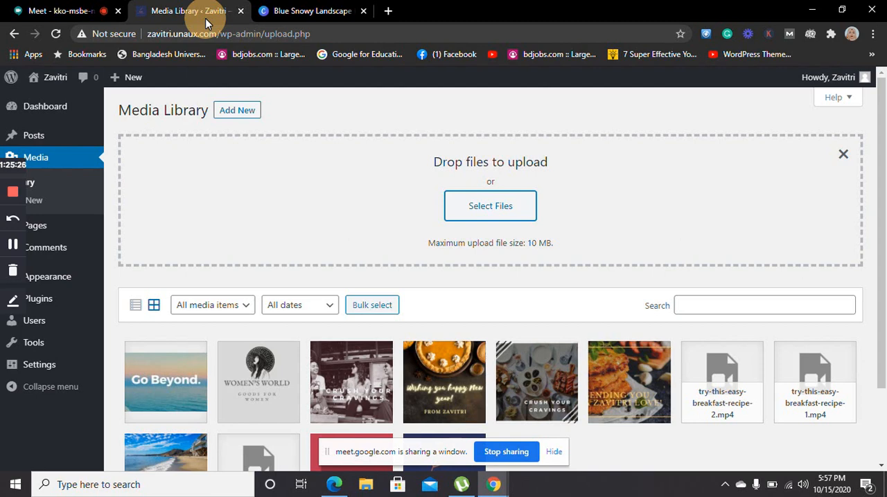
click(844, 156)
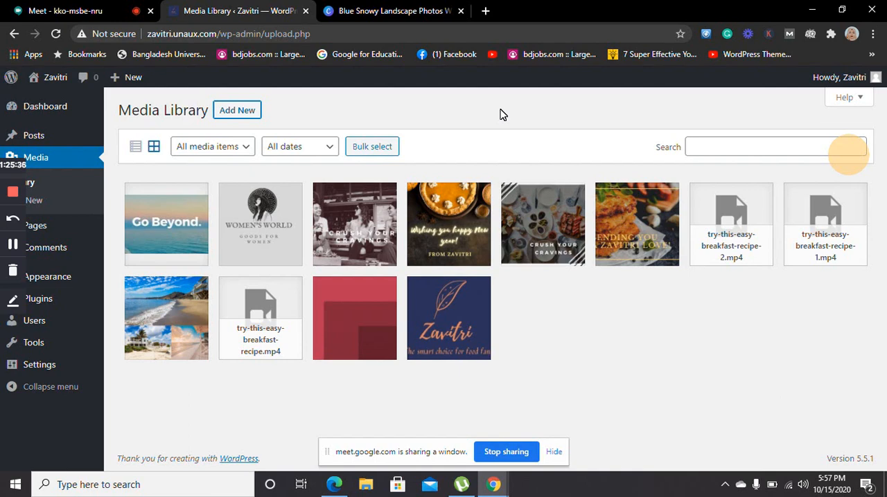
click(111, 12)
click(234, 11)
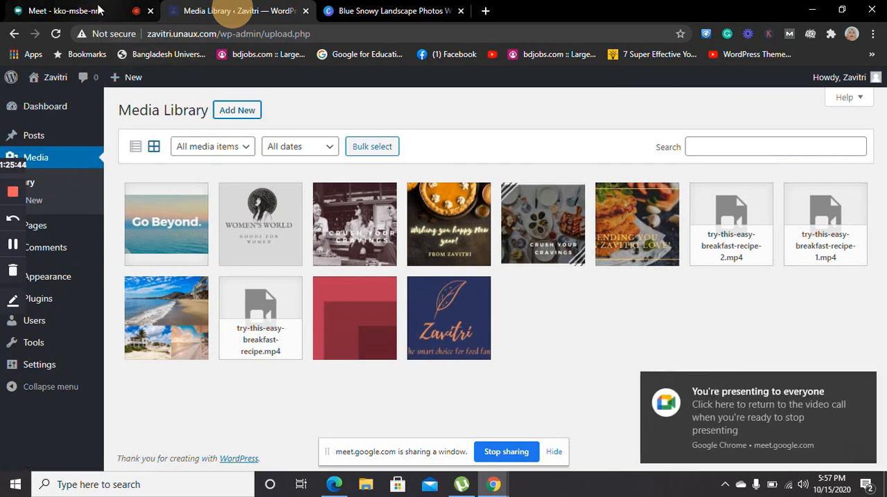
Stop sharing the window in the Google Meet call and open the WordPress Posts list
click(98, 10)
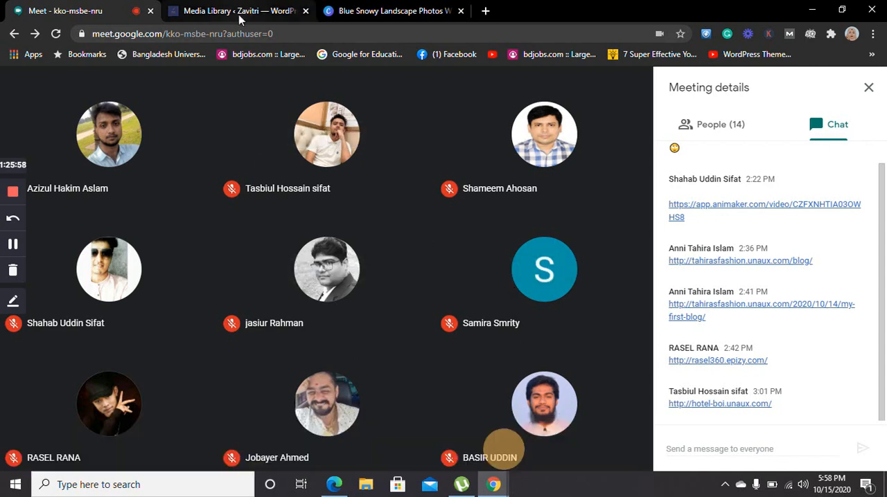
click(240, 13)
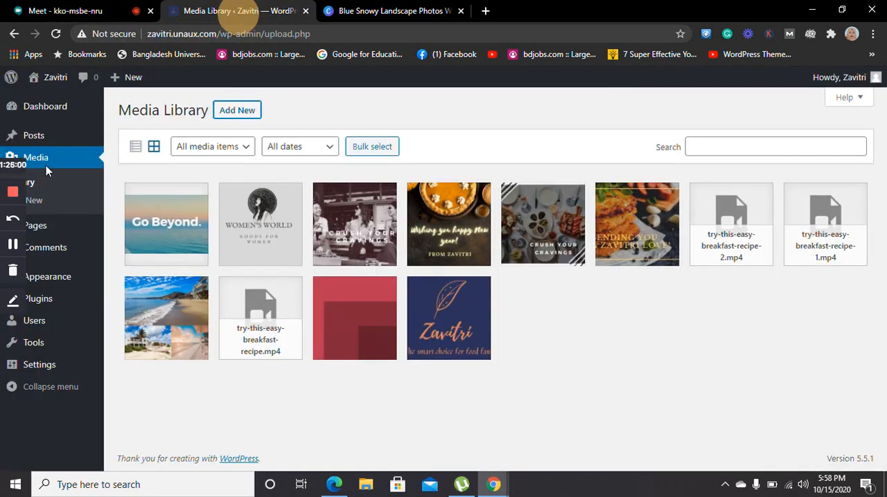
click(50, 142)
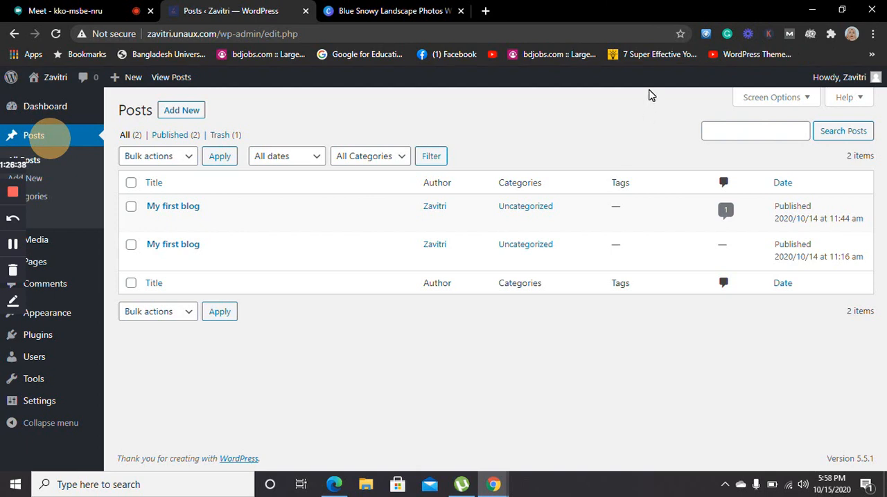
click(648, 83)
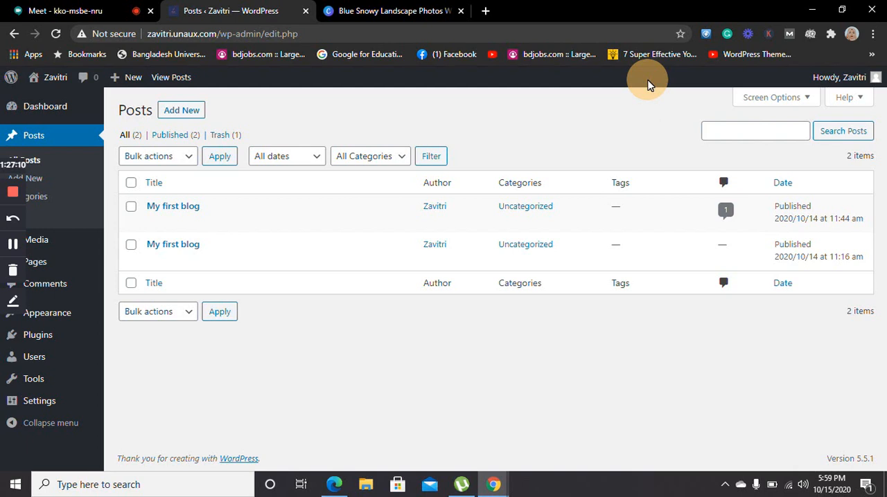
Check the Google Meet call and open the Gmail inbox in a new browser tab
click(82, 11)
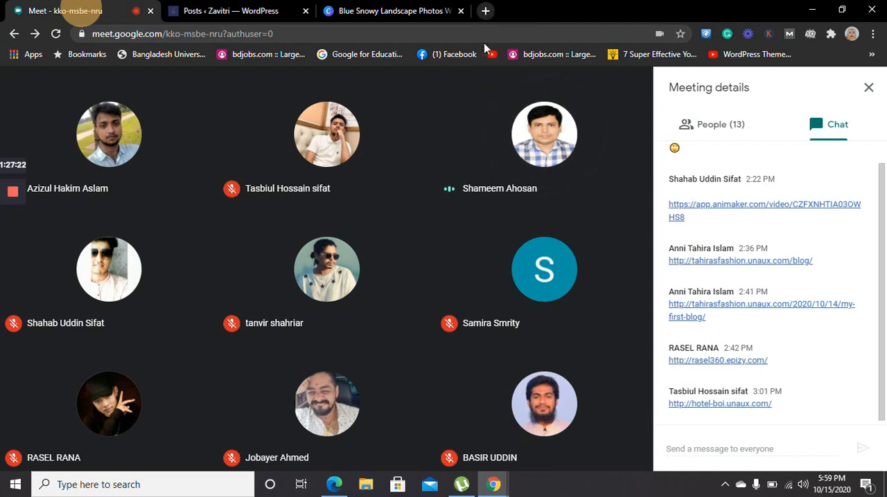
mouse_move(492, 485)
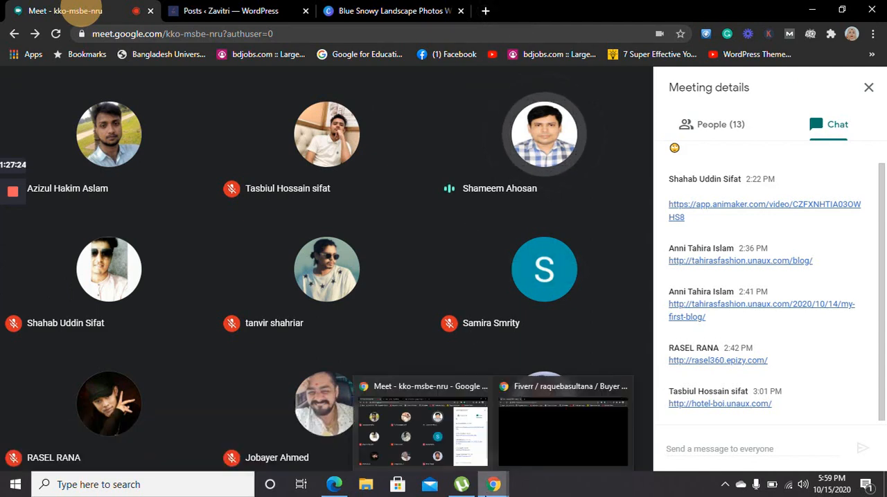
click(475, 457)
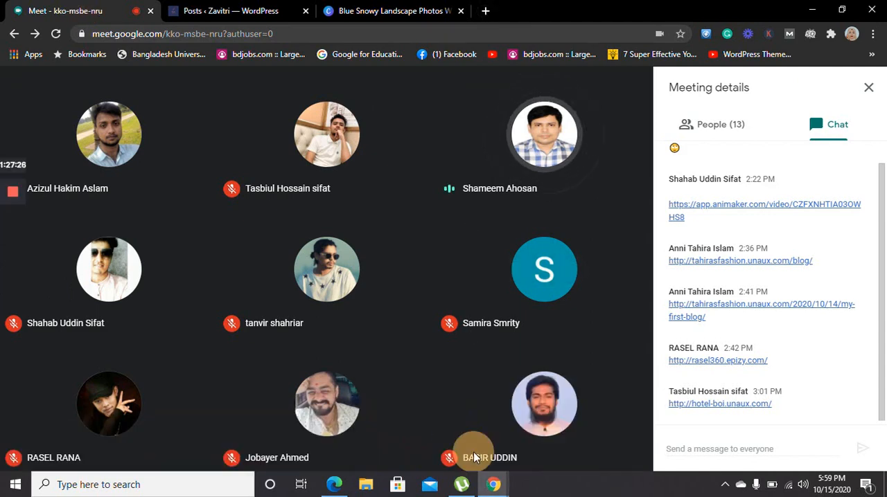
click(486, 10)
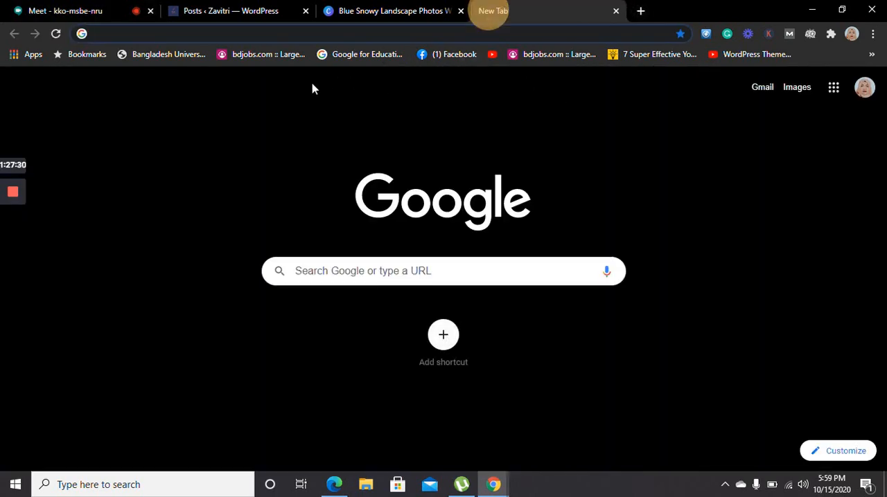
click(769, 89)
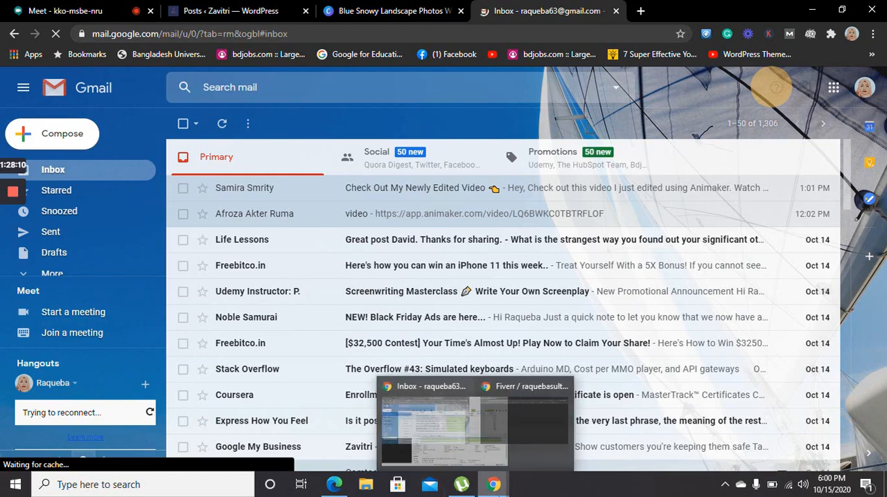
Bring up the µTorrent window and close it to return to the Gmail inbox
mouse_move(461, 484)
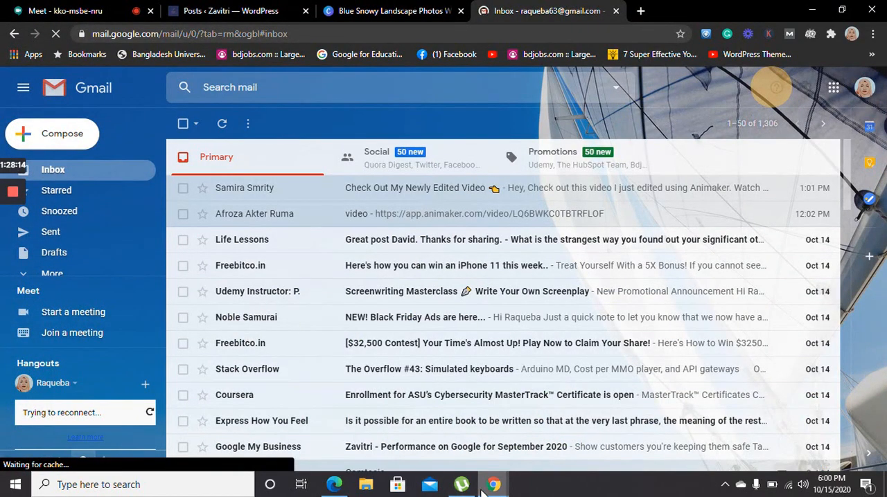
click(492, 436)
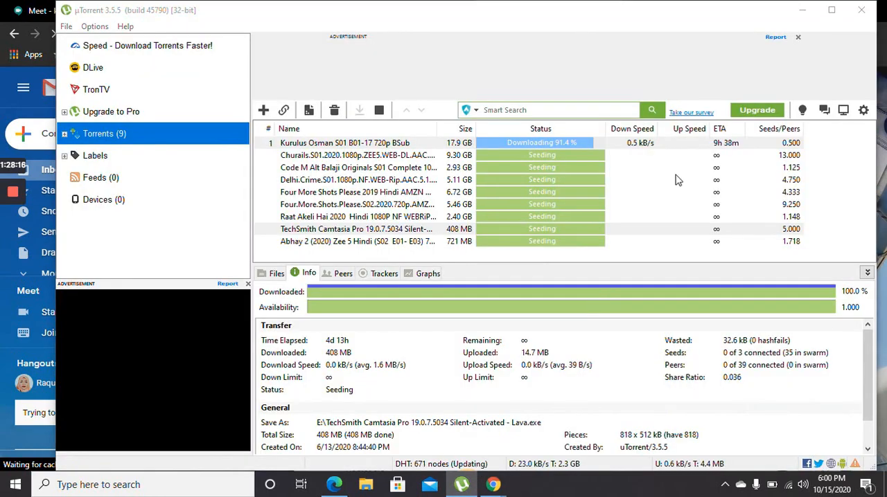
click(860, 10)
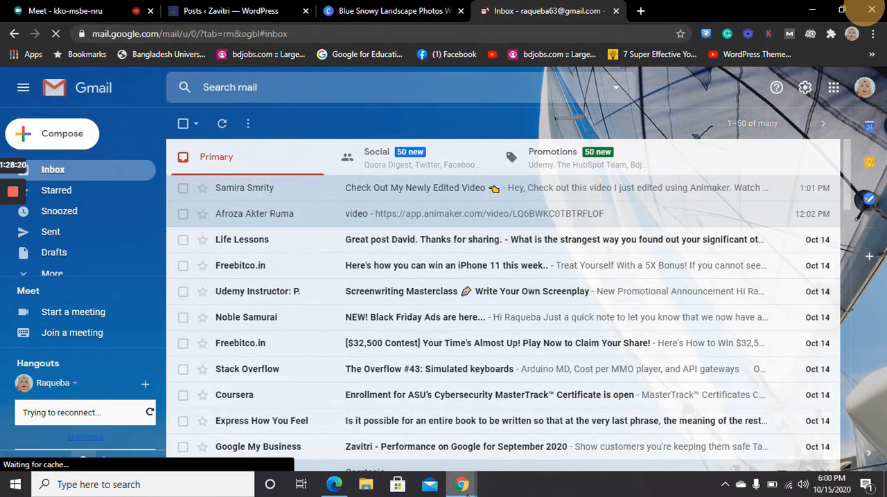
Open the inbox e-mail with the subject Camtasia and download its attachment Untitled Project.tscproj
mouse_move(466, 491)
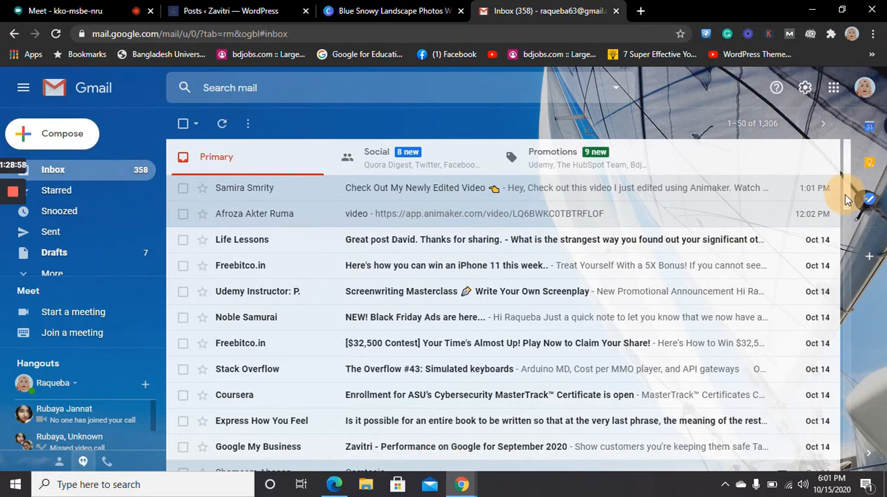
drag(846, 199, 846, 216)
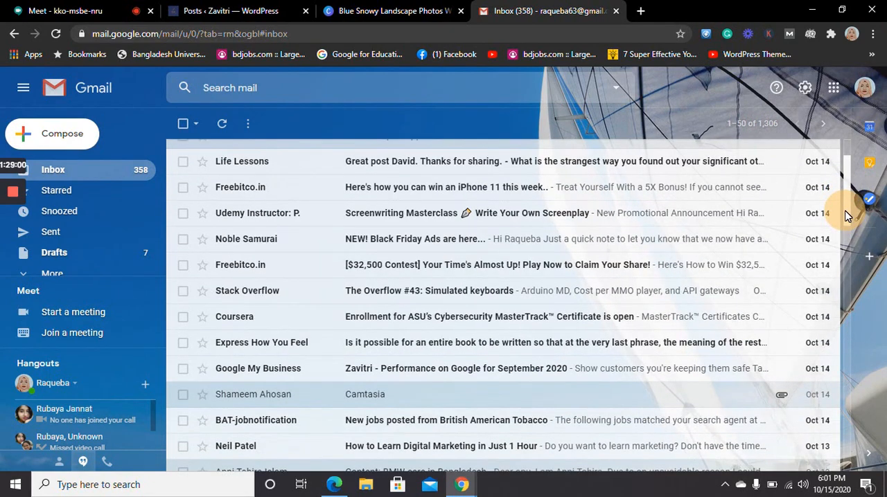
click(464, 400)
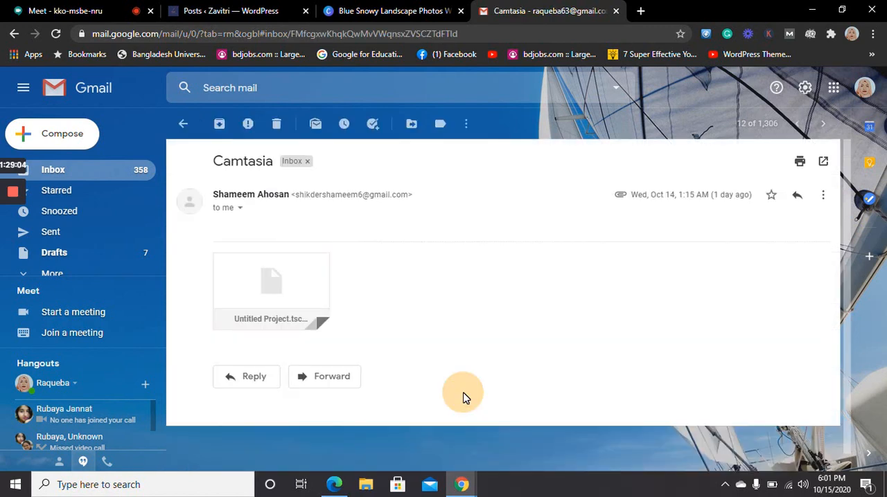
click(299, 295)
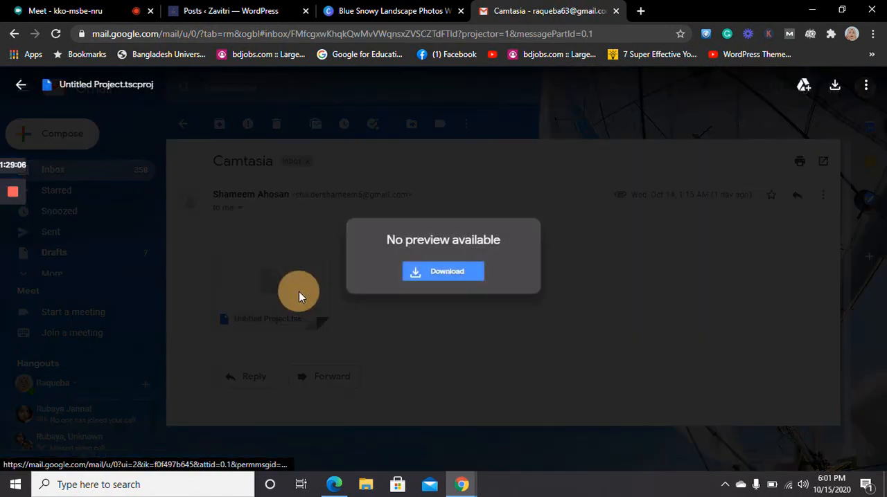
click(439, 280)
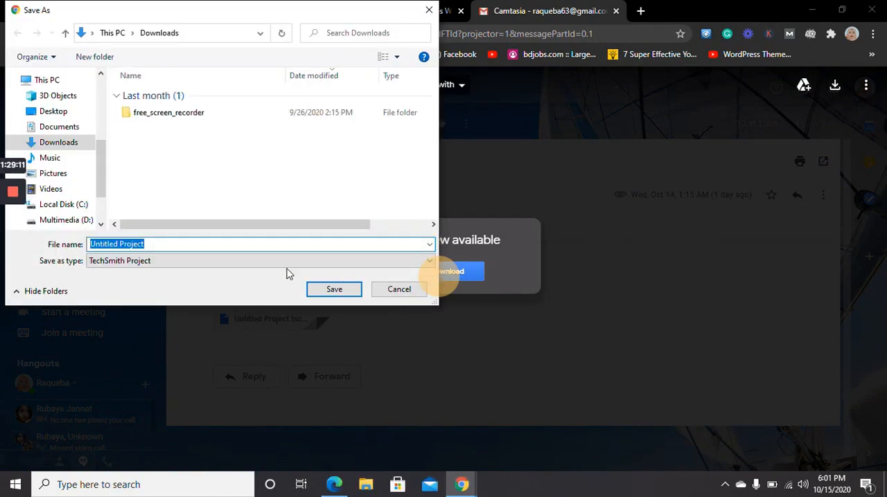
click(325, 289)
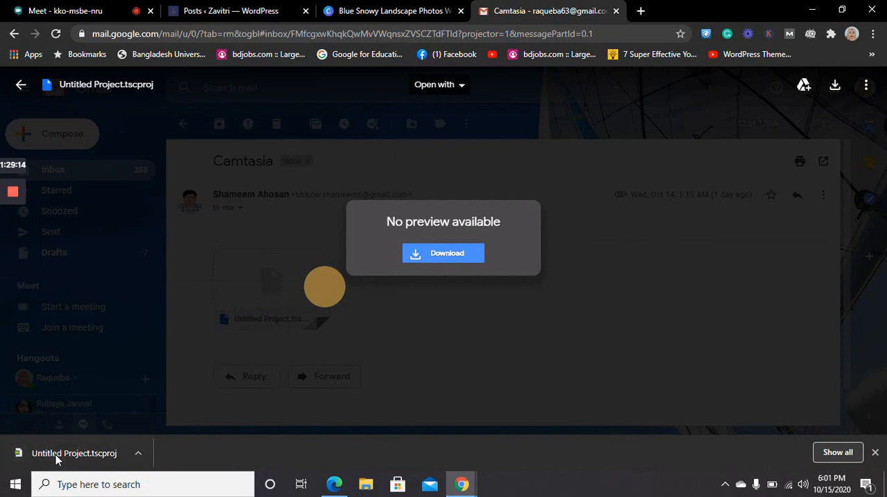
Open the downloaded Untitled Project.tscproj in Camtasia and bring its loading window to the front
click(55, 454)
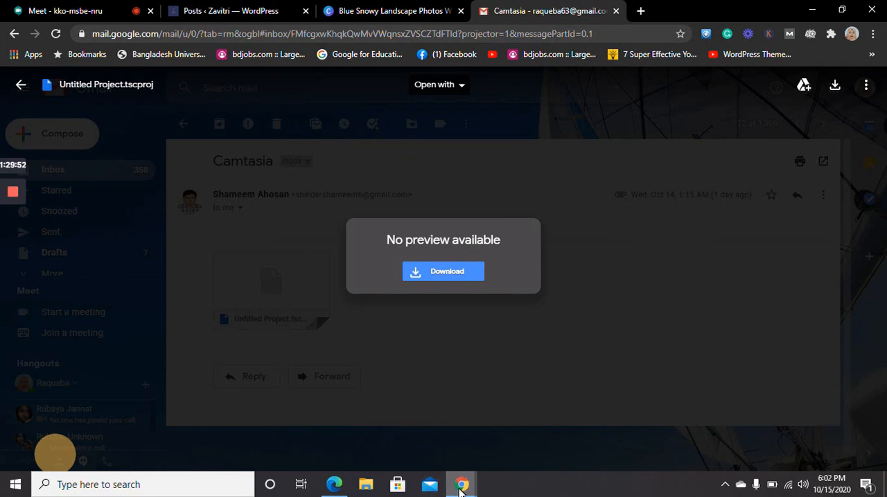
mouse_move(461, 491)
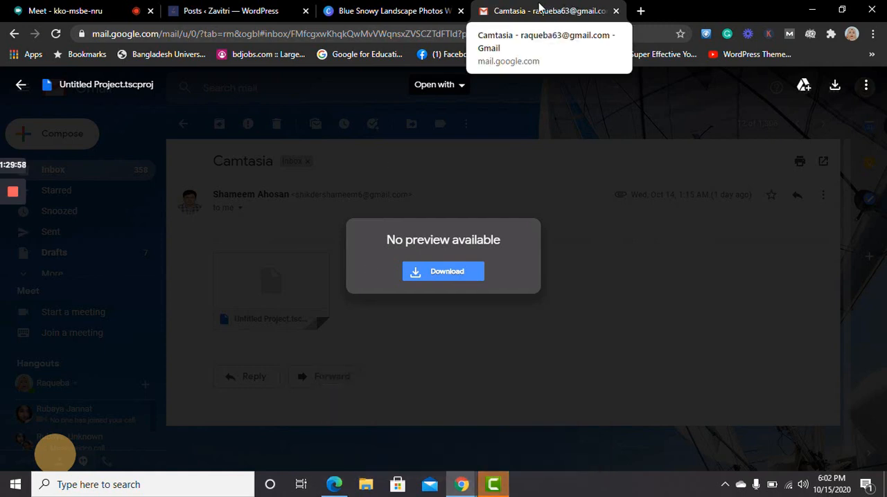
click(494, 485)
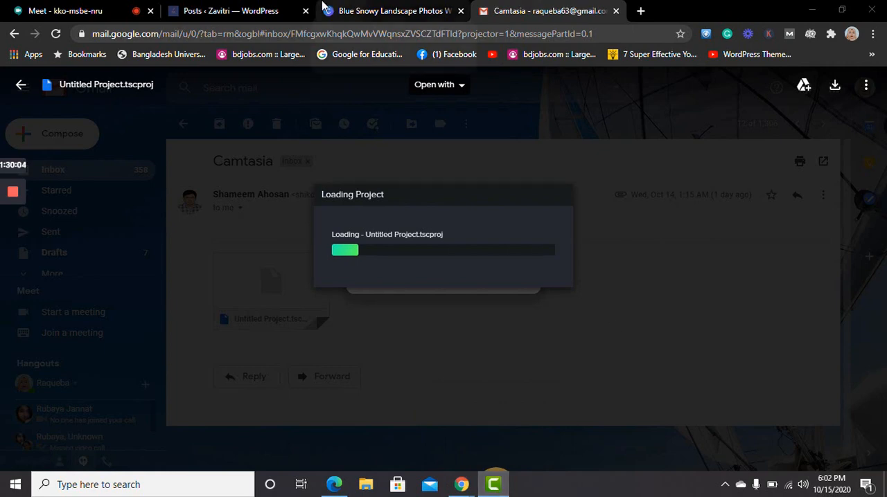
Return to the Google Meet call in the browser and leave the meeting
click(232, 10)
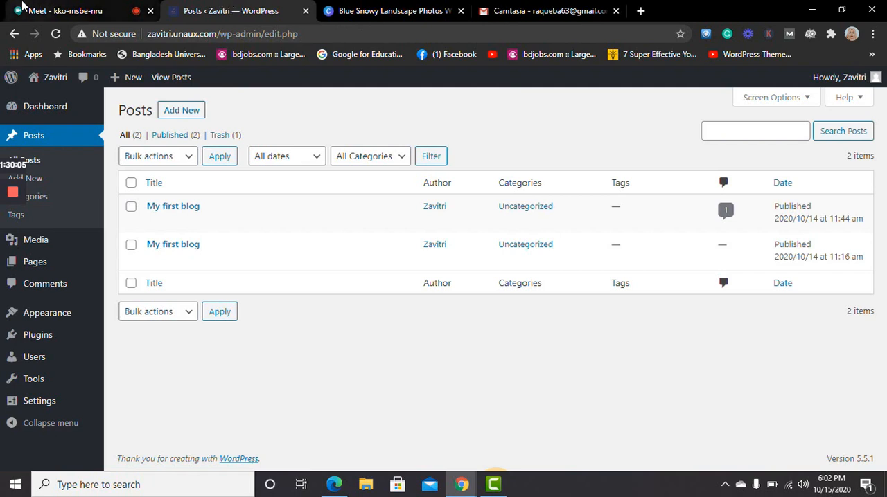
click(43, 10)
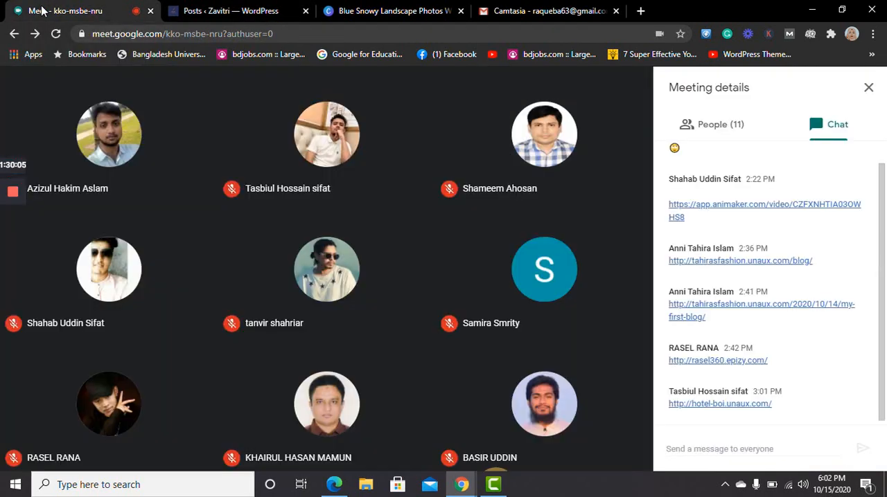
mouse_move(554, 231)
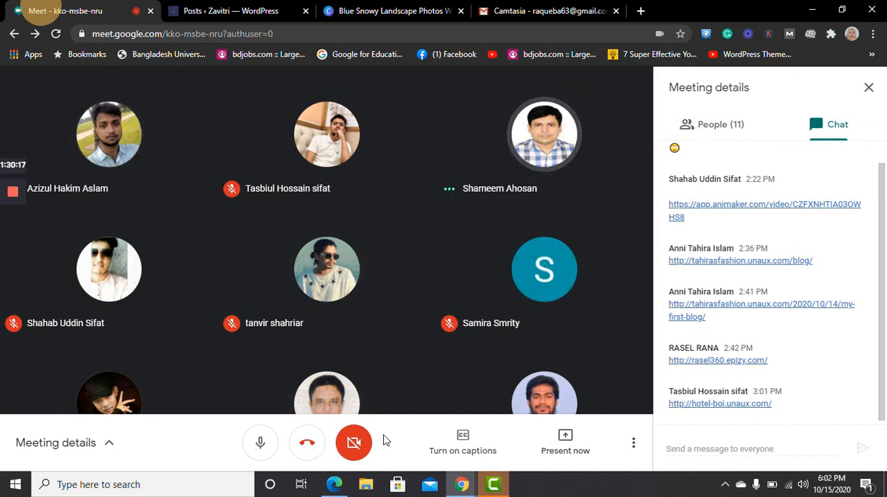
click(309, 445)
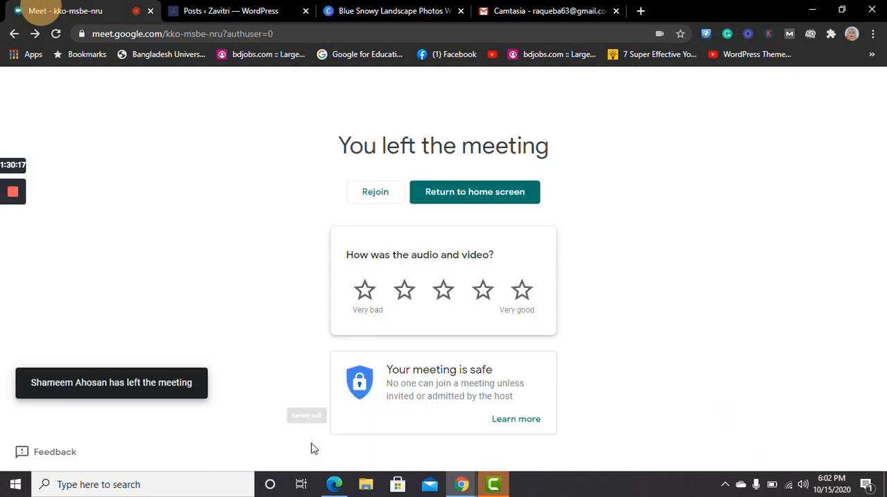
Switch to Camtasia and play the Untitled Project timeline from the start to its end
click(497, 486)
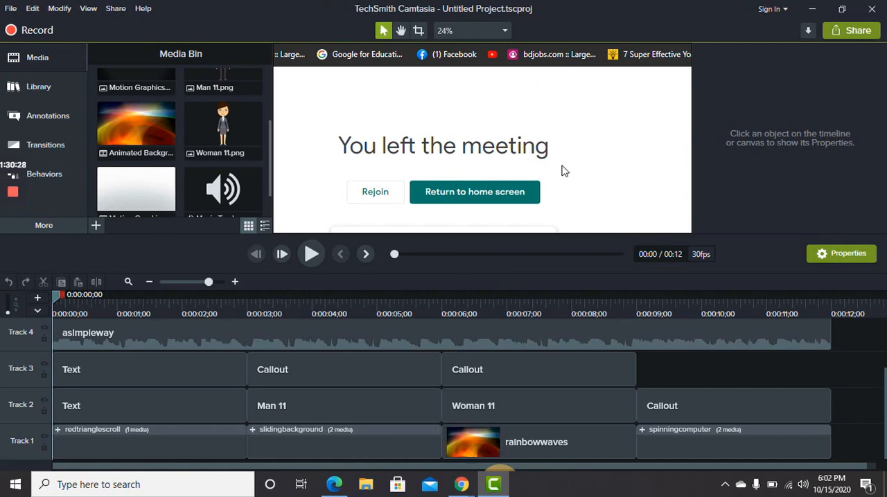
click(310, 254)
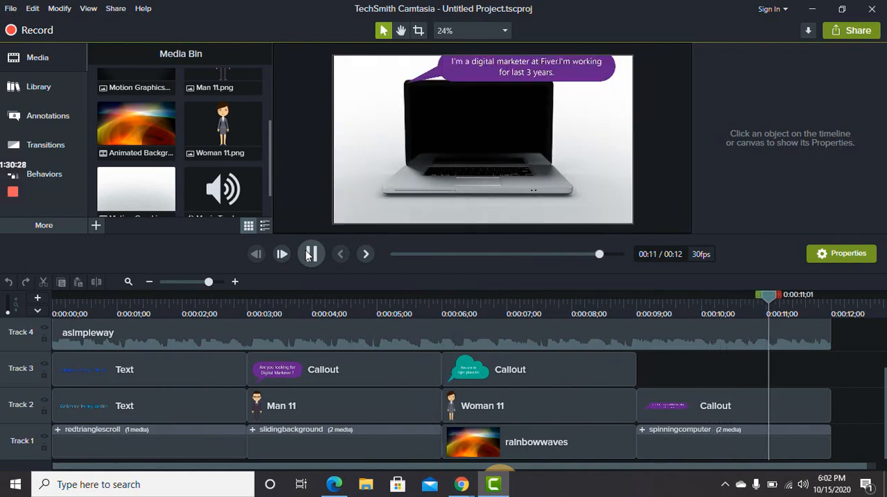
click(308, 255)
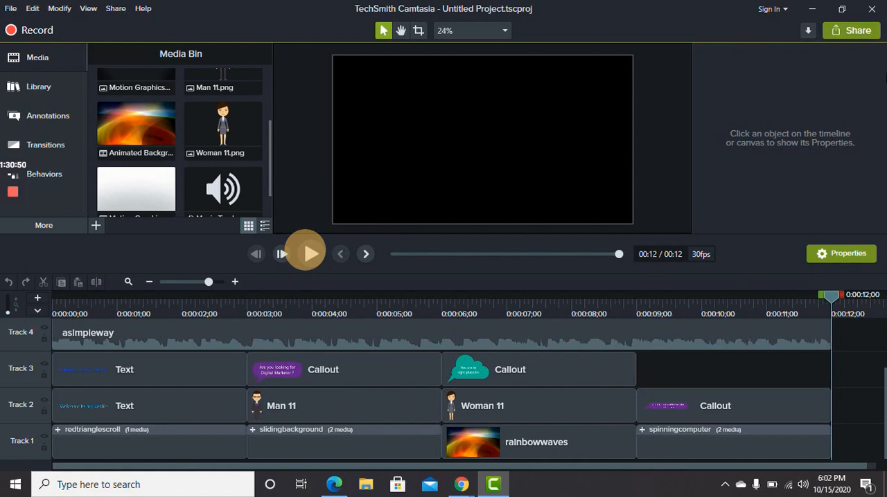
Close Camtasia, the Gmail page and the Canva design page, leaving the WordPress Posts list open
click(873, 9)
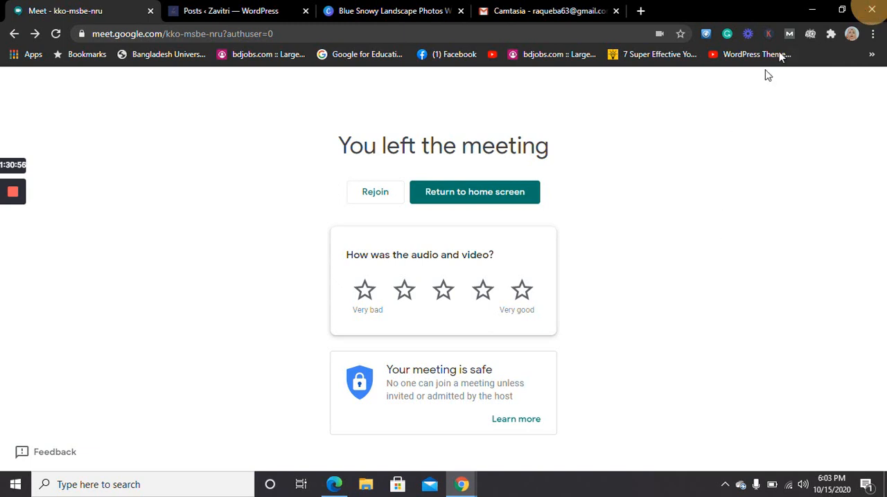
click(617, 11)
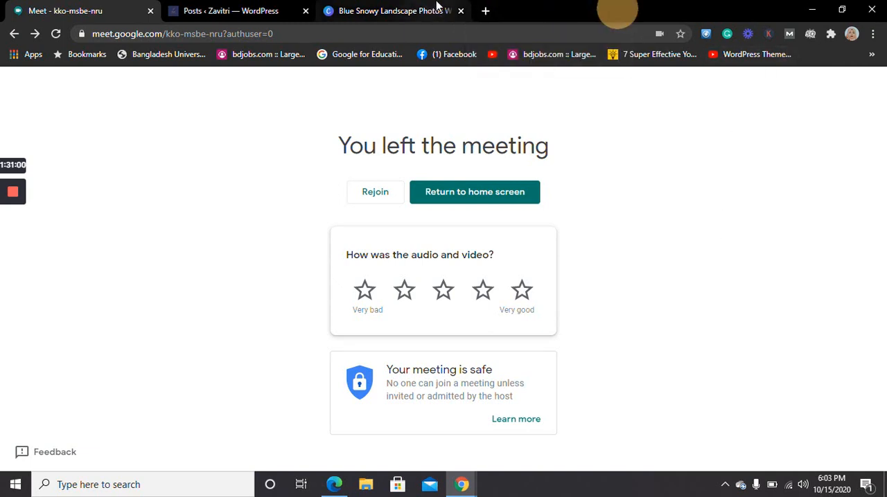
click(437, 9)
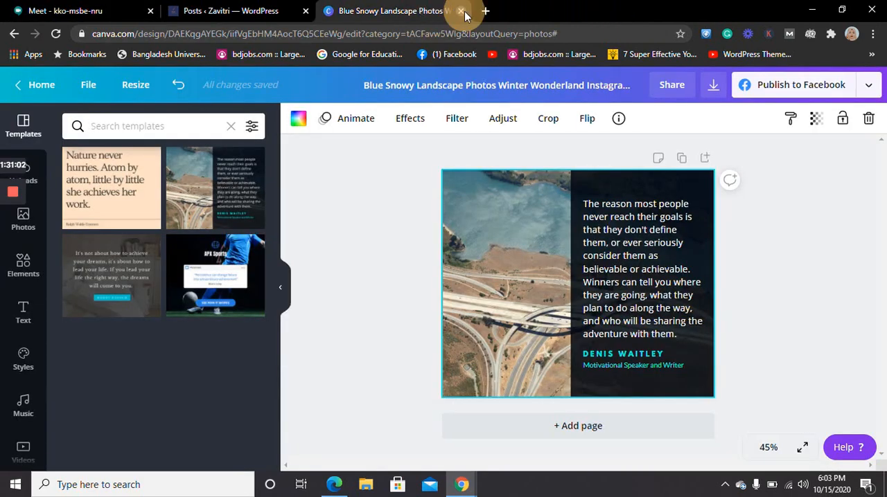
click(462, 11)
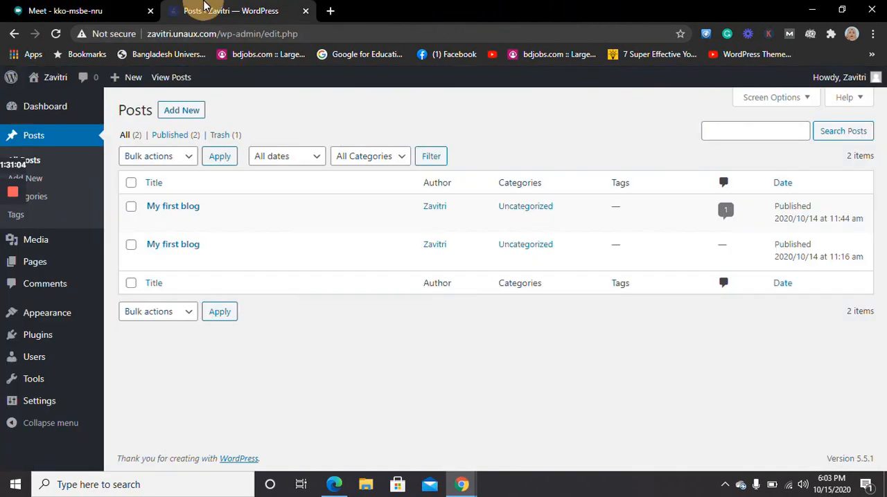